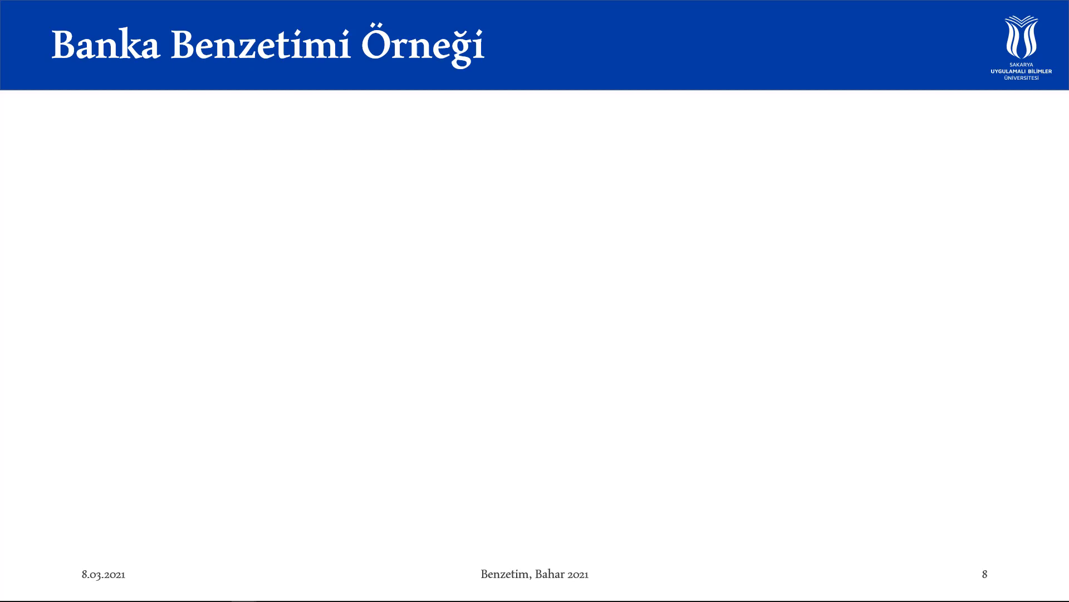
Reveal the customer icon with its details: Nesne: Müşteri, Geliş Zamanı: 0. dk
key("Right")
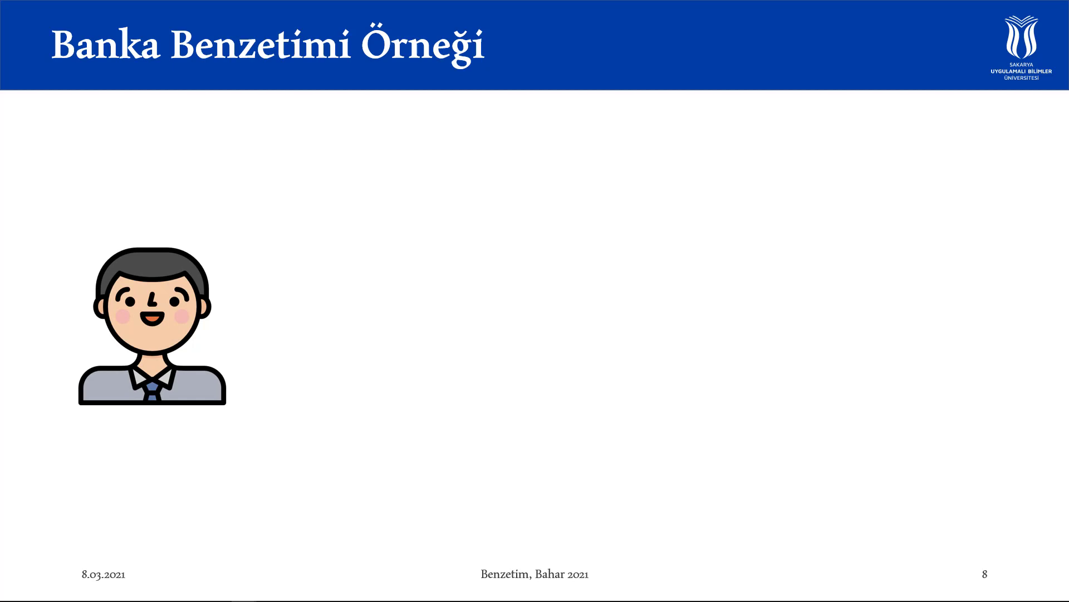
key("Right")
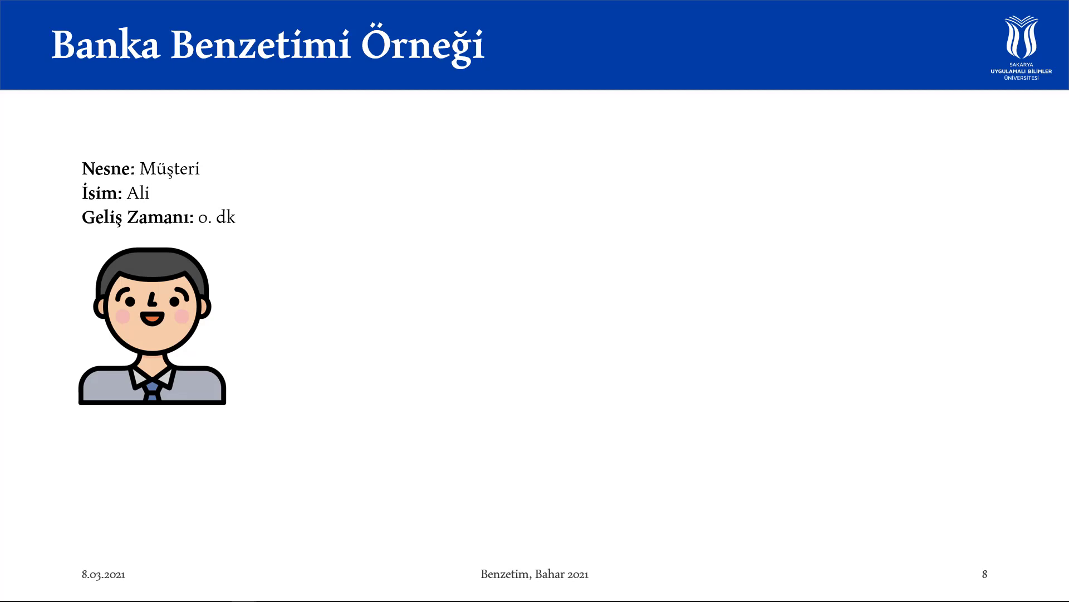
Animate in the clerk icon, its Kaynak: Görevli / Servis Süresi: 2 dk text, and the waiting-people image
key("Right")
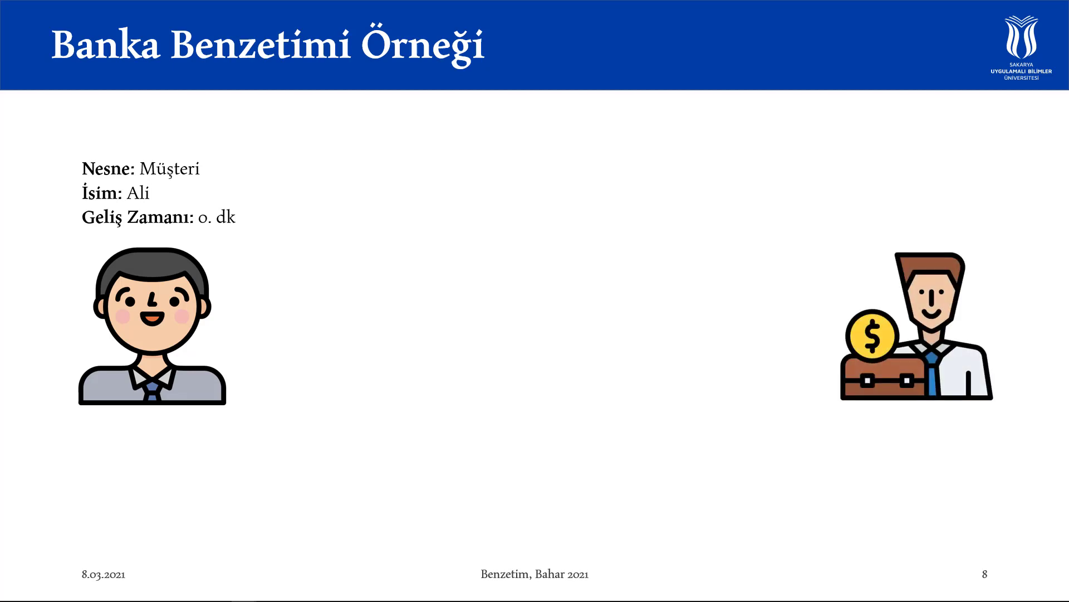
key("Right")
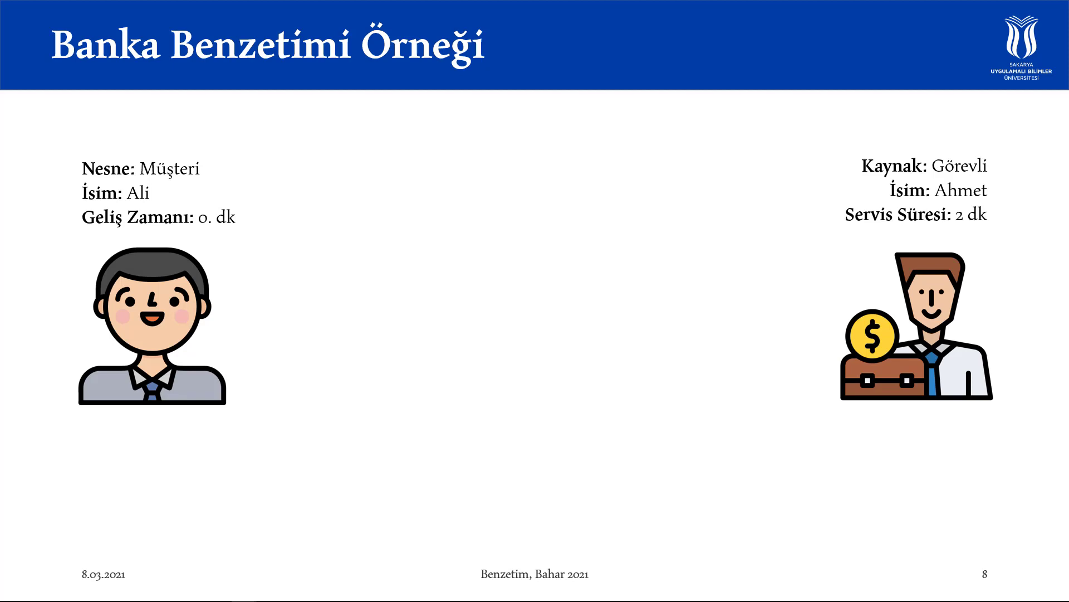
key("Right")
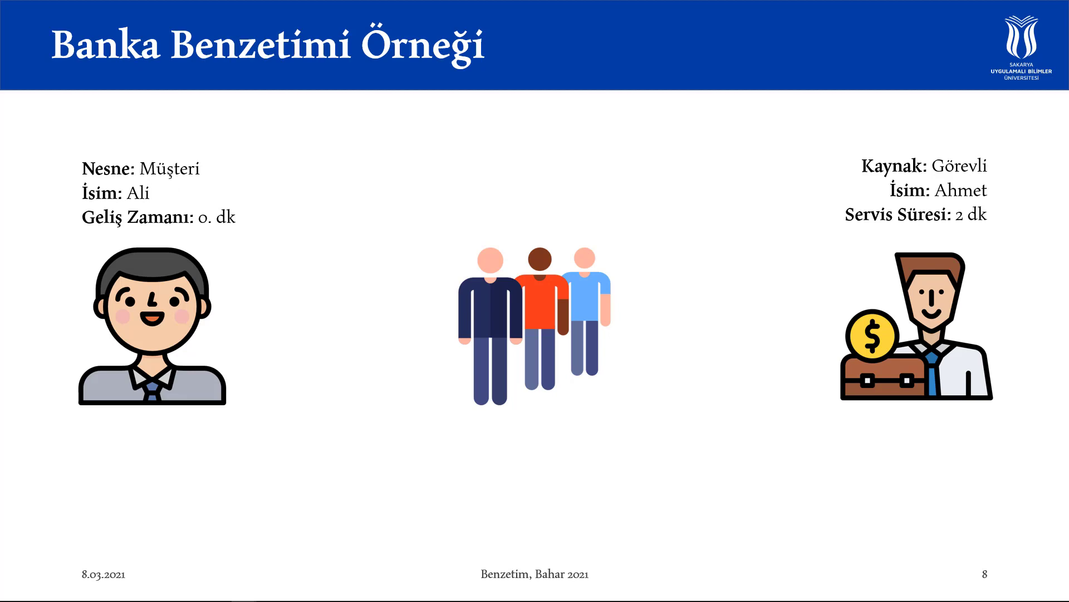
Show the Kuyruk label over the group and the 'Gelişler arası zamanı' heading under the customer
key("Right")
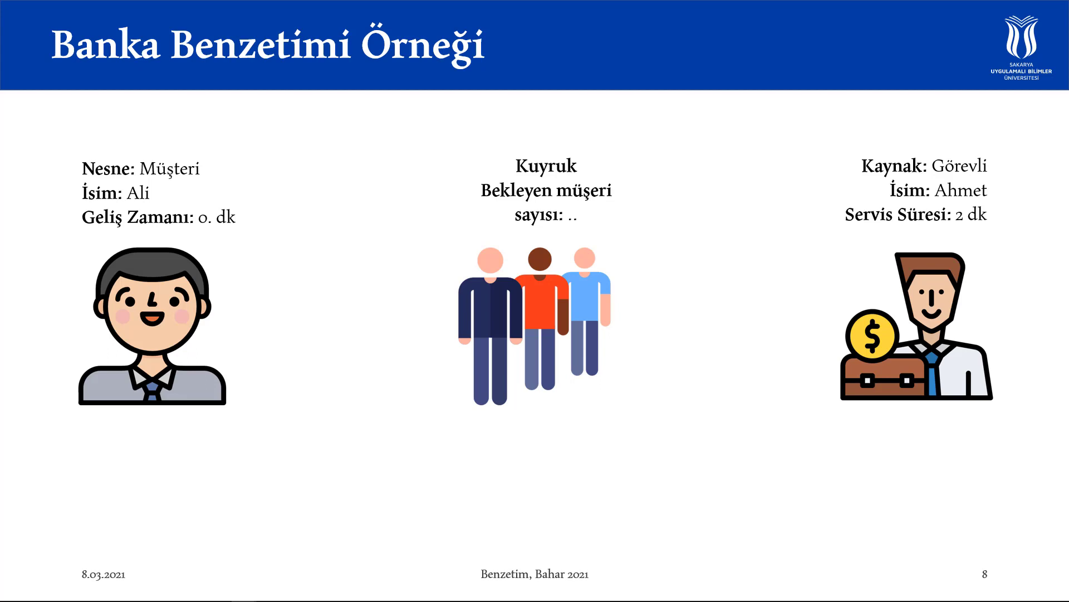
key("Right")
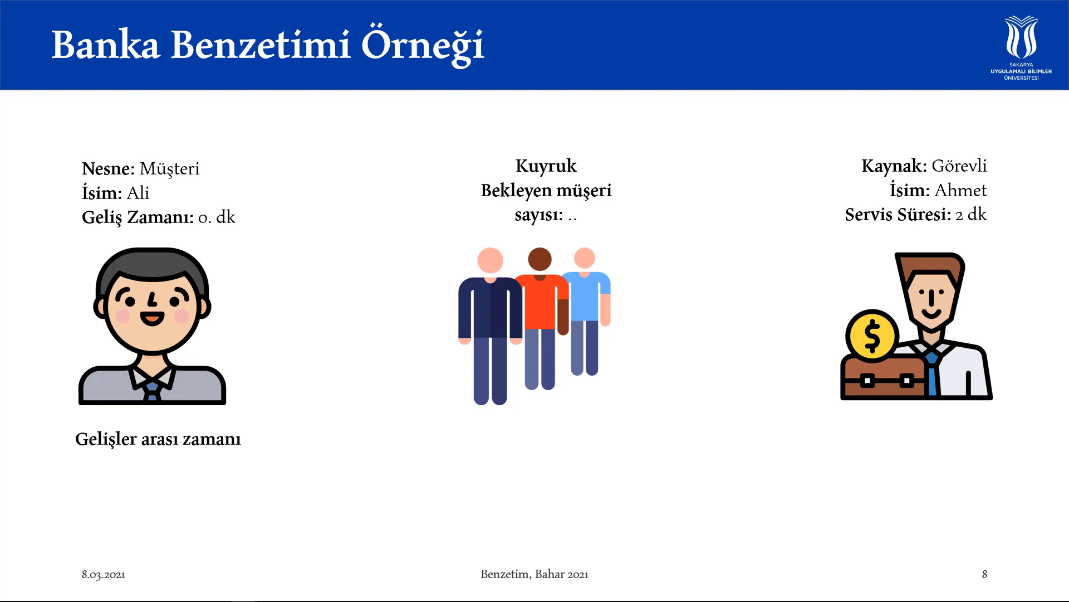
Reveal the uniform 1-8 interarrival description and the 'Servis süresi' heading under the clerk
key("Right")
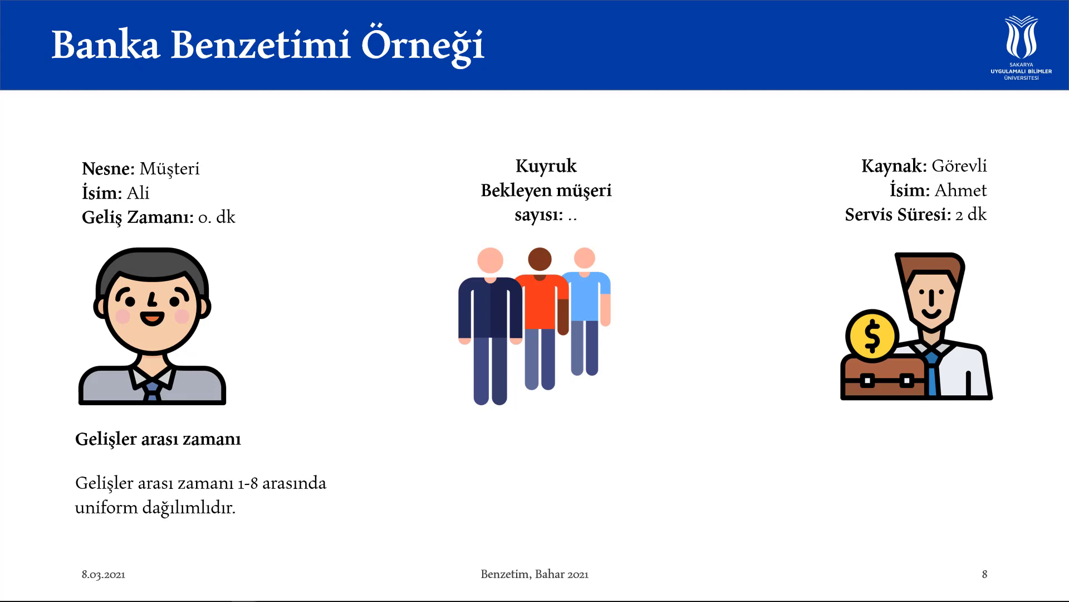
key("Right")
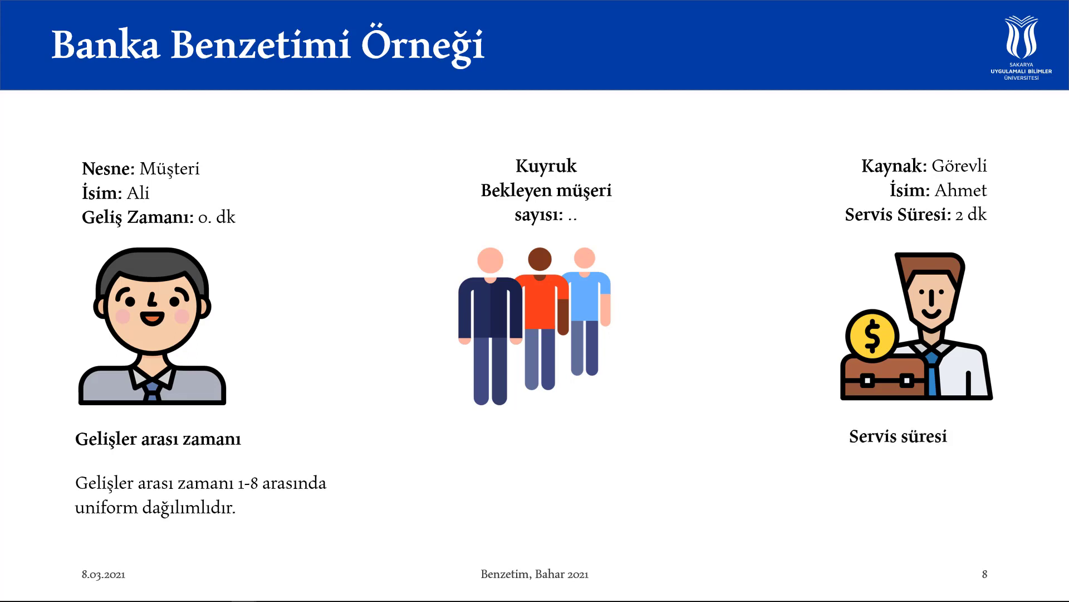
Reveal the discrete 1-6 service-time text and the Performans Ölçütü list, e.g. average waiting time
key("Right")
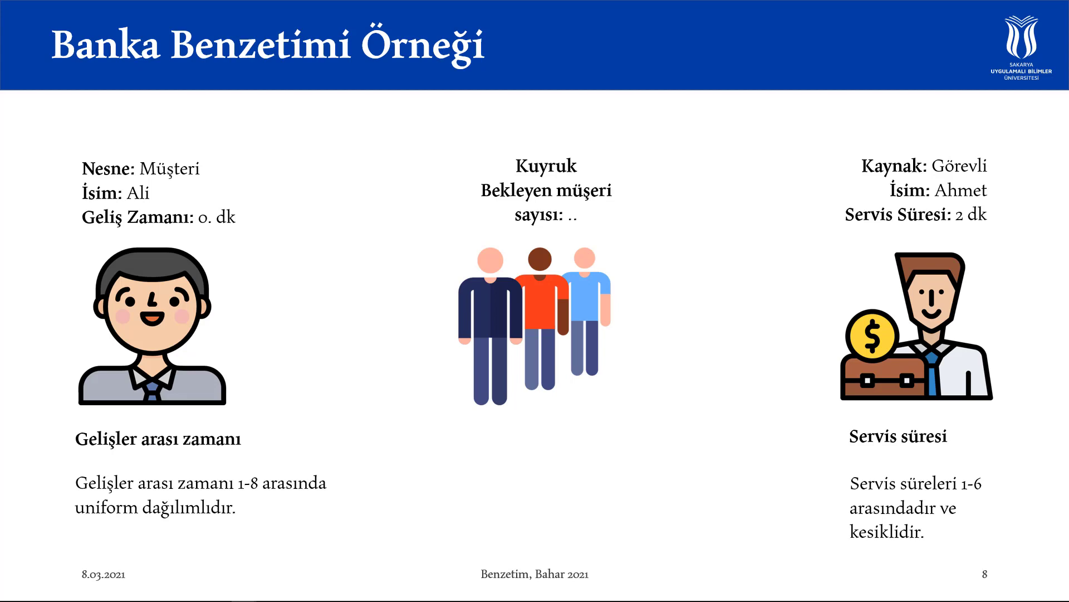
key("Right")
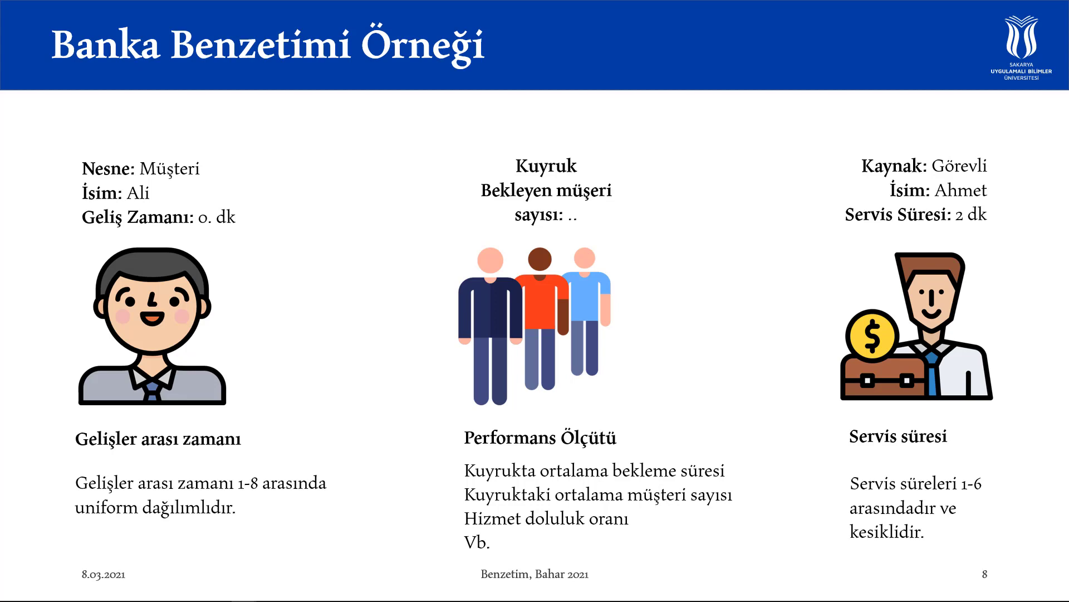
Advance the slide show to slide 9, the single-server bank example summary
key("Right")
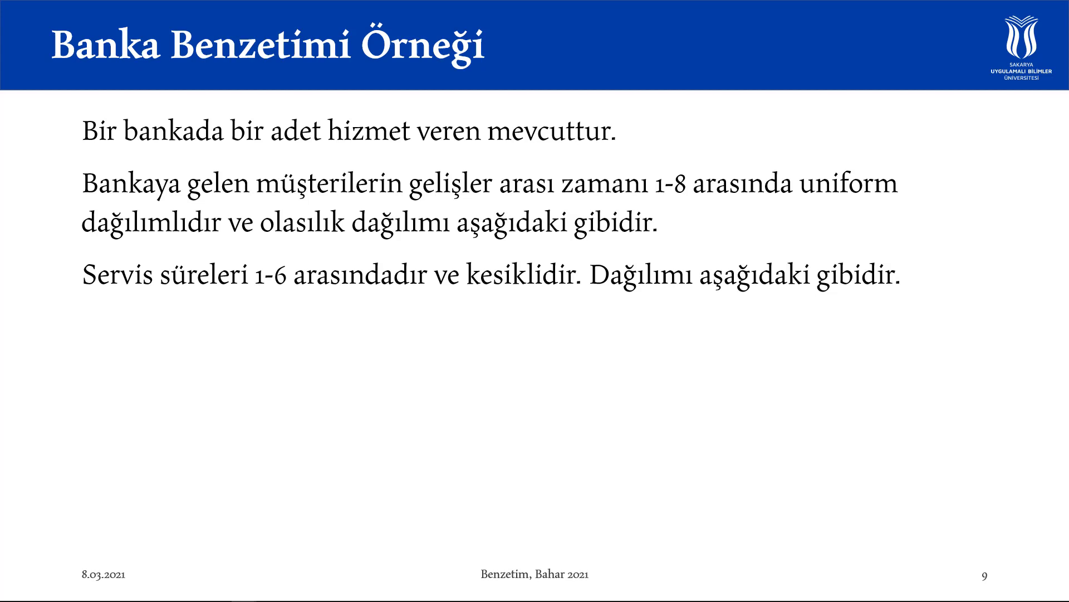
Reveal the Gelişler Arası Süre table giving probability 0,125 for each time 1–8
key("Right")
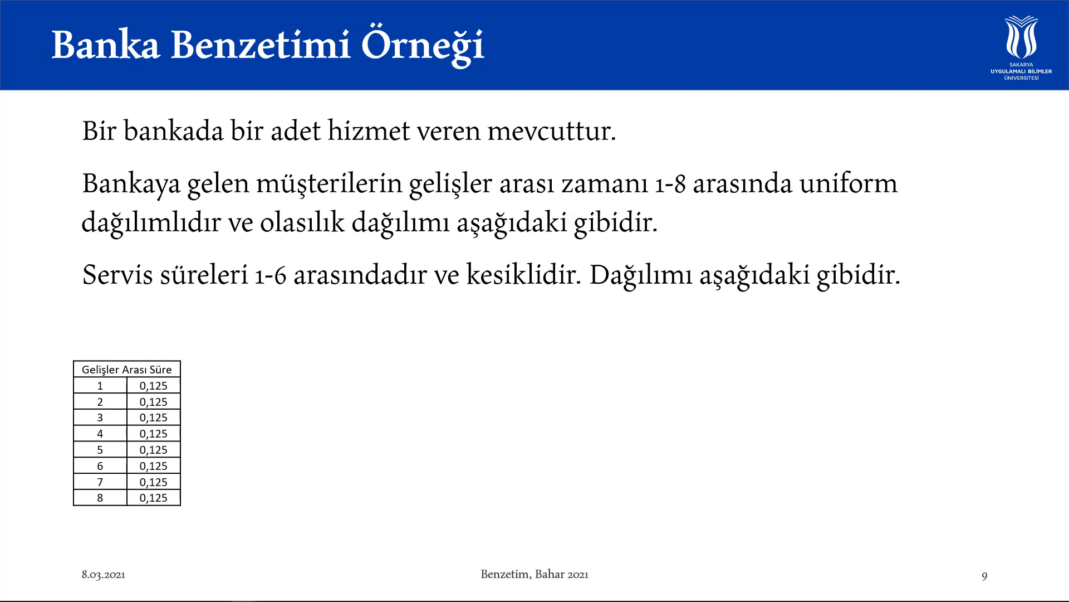
Animate in the Gelişler Arası Süre bar chart and the Hizmet Süresi table for times 1–6
key("Right")
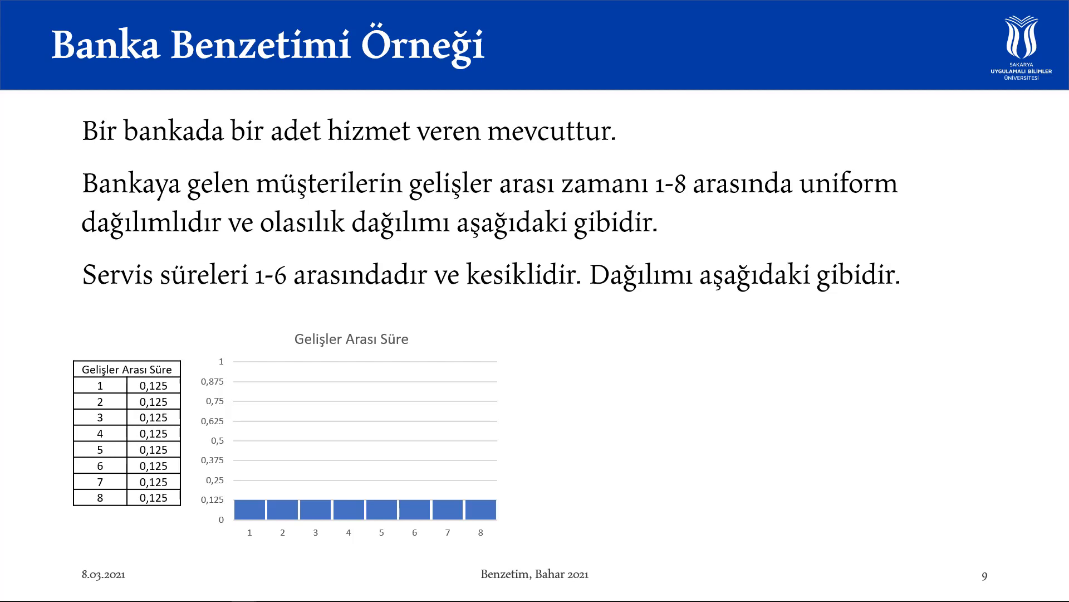
key("Right")
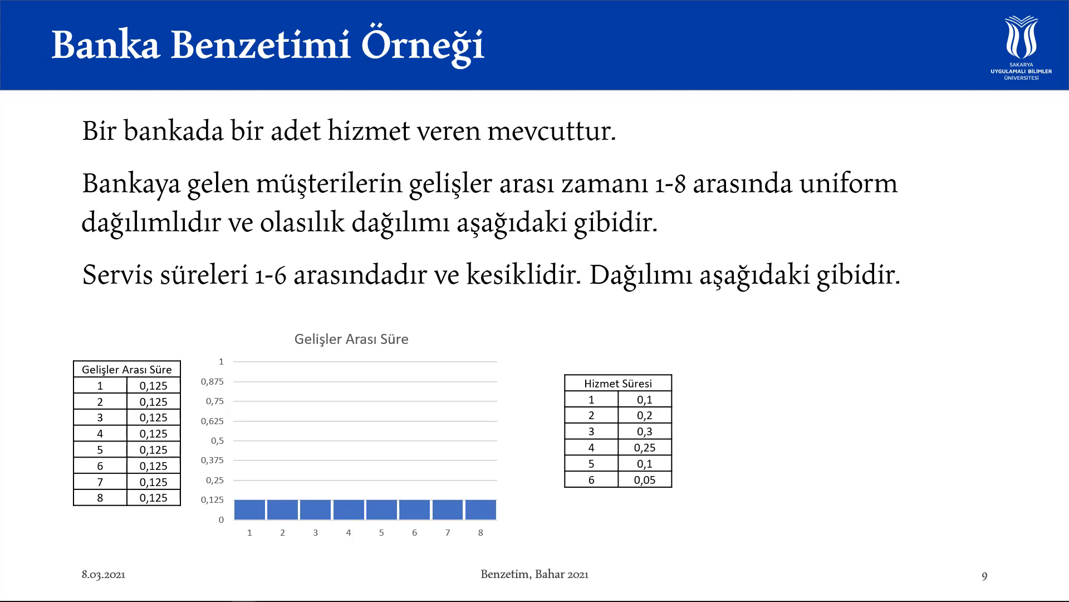
Show the Hizmet Süresi bar chart on slide 9
key("Right")
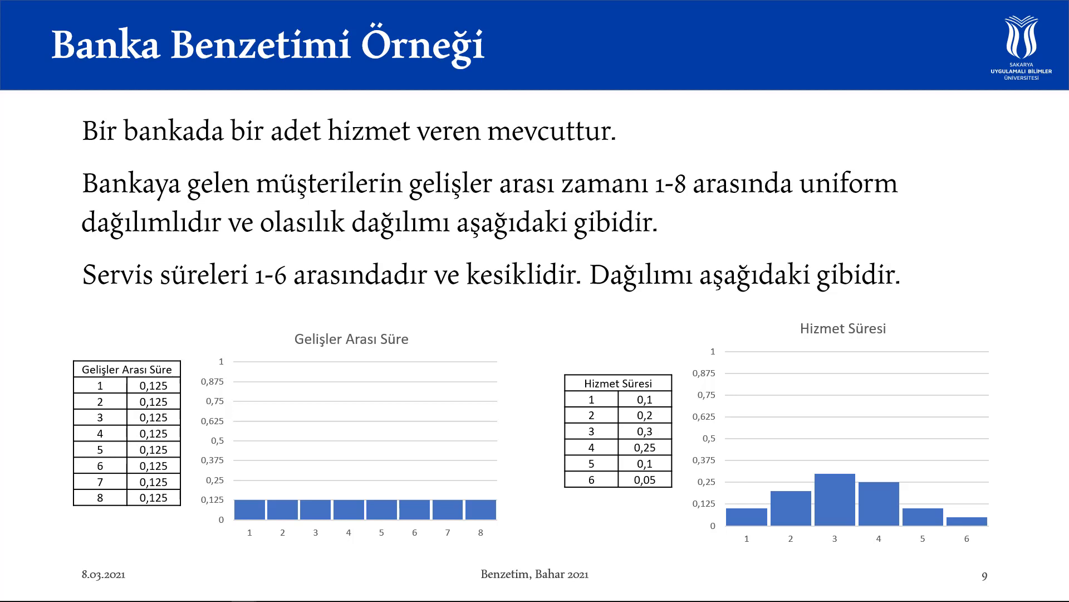
Advance to slide 10, 'Kümülatif(Birikimli Olasılıklar)'
key("Right")
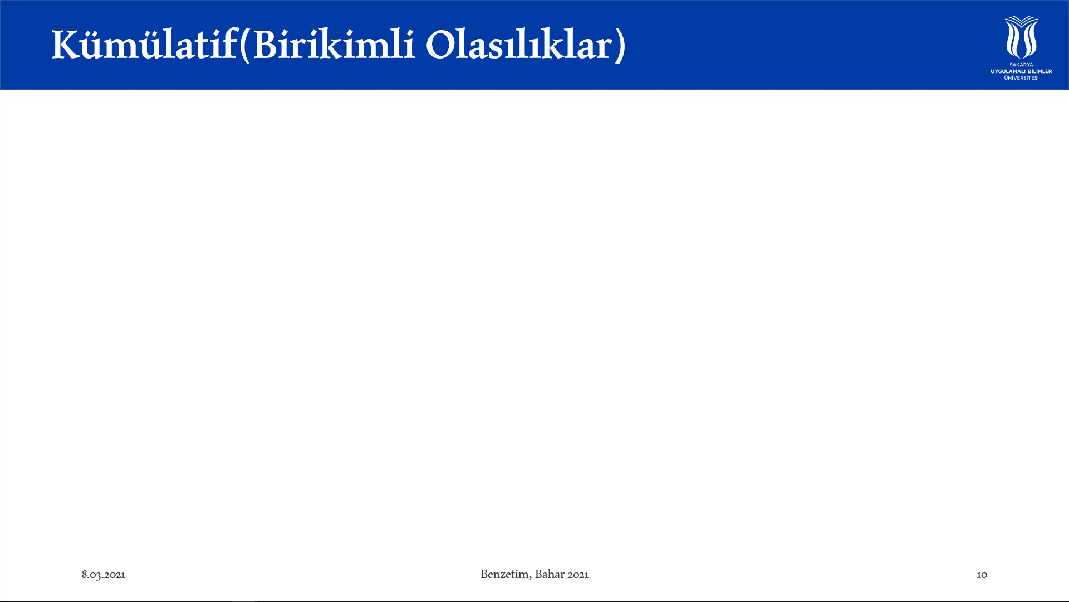
Reveal the cumulative-probability paragraph and table for interarrival times 1–8, plus its bar chart
key("Right")
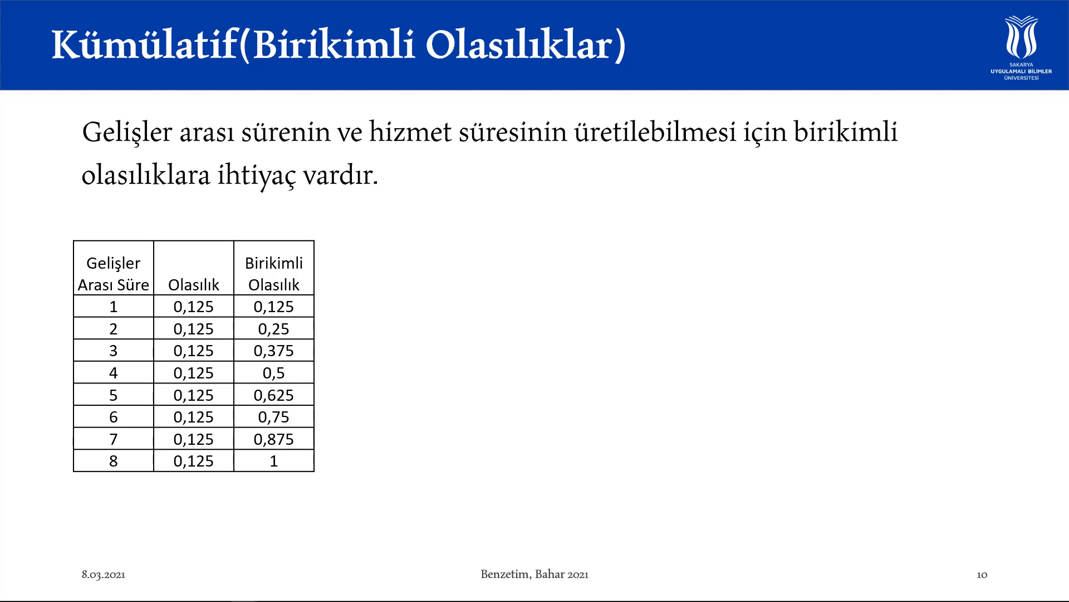
key("Right")
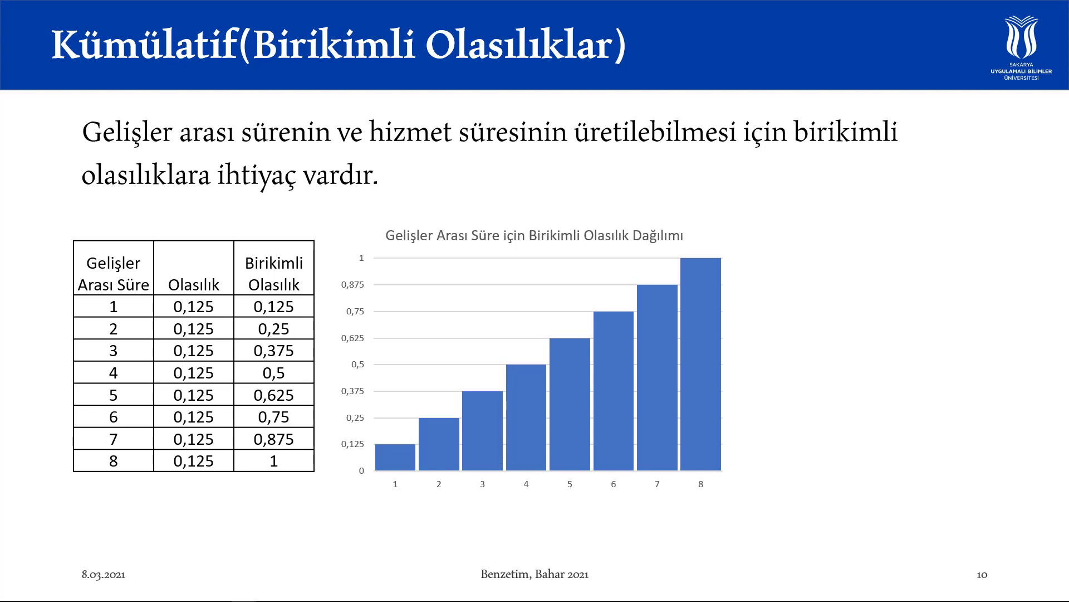
Reveal the Rassal Sayı table mapping nine random numbers, like 0,6190, to interarrival times
key("Right")
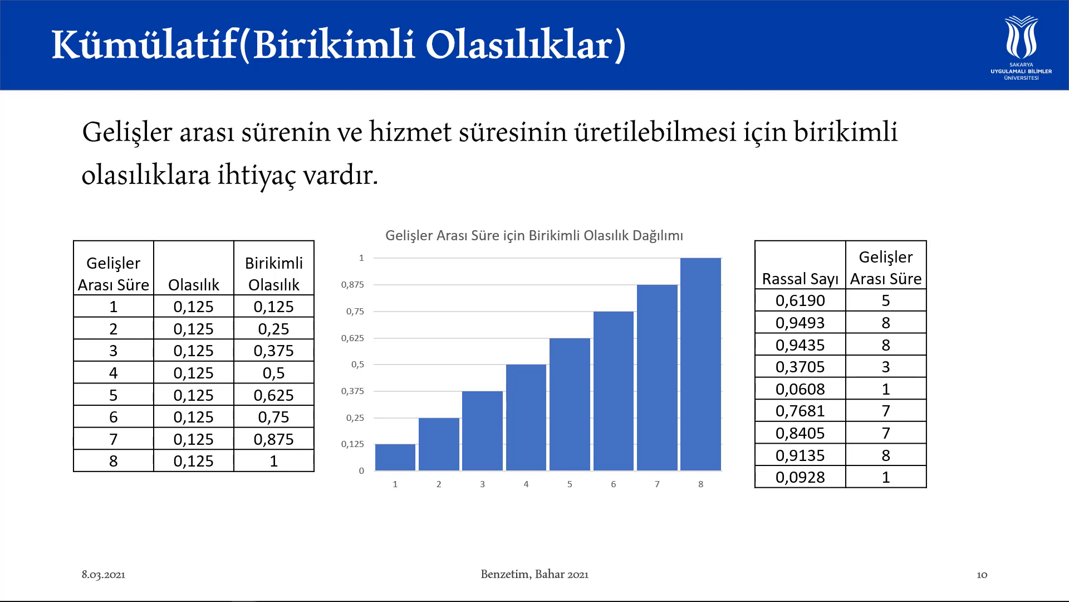
Show slide 11's cumulative service time table, chart and Rassal Sayı 2 table, then end the show
key("Right")
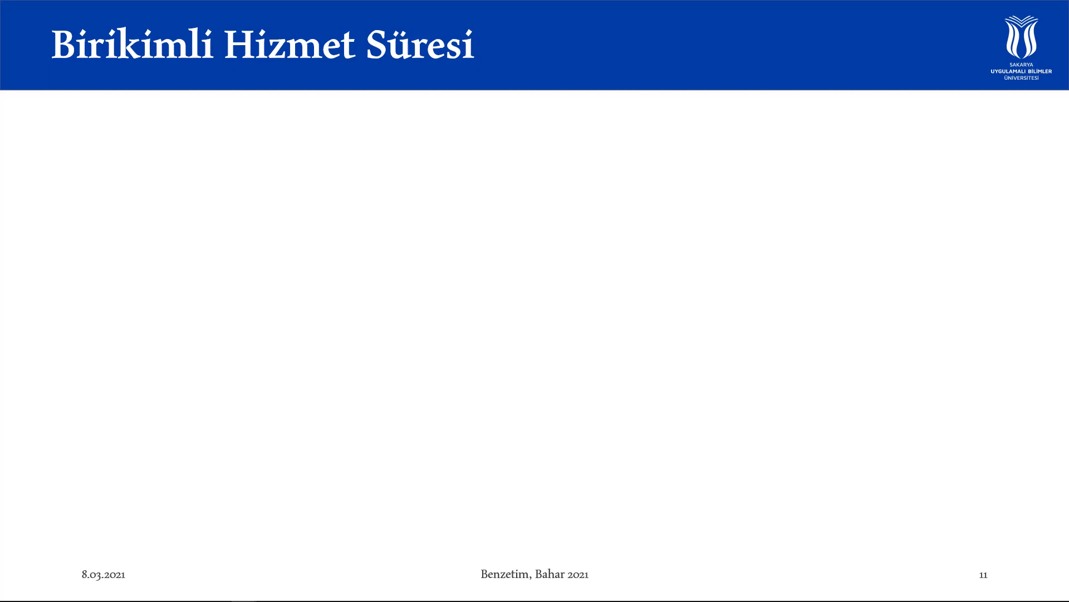
key("Right")
key("Right")
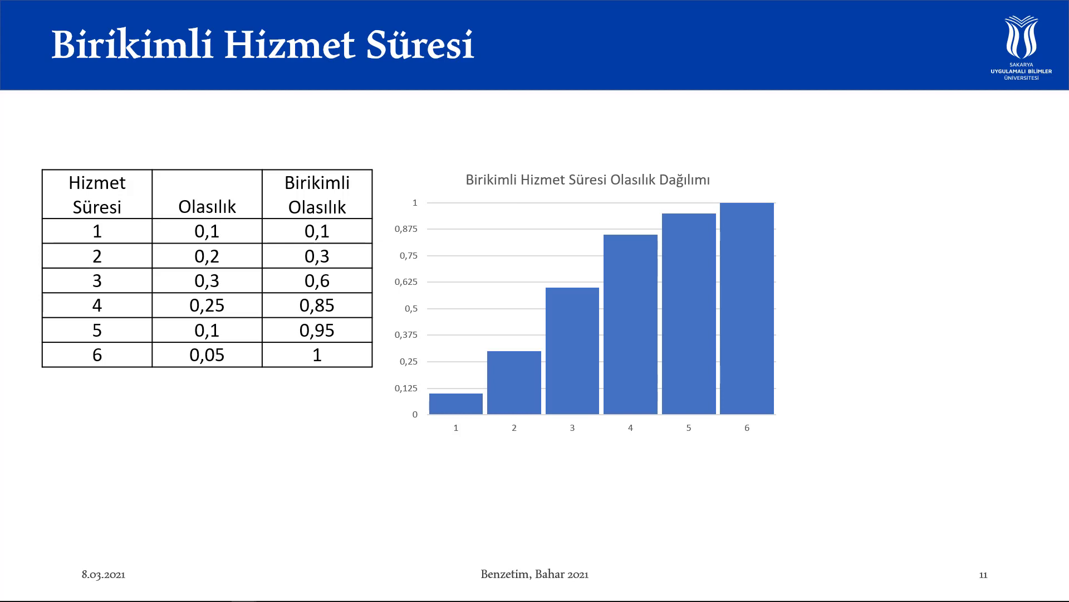
key("Right")
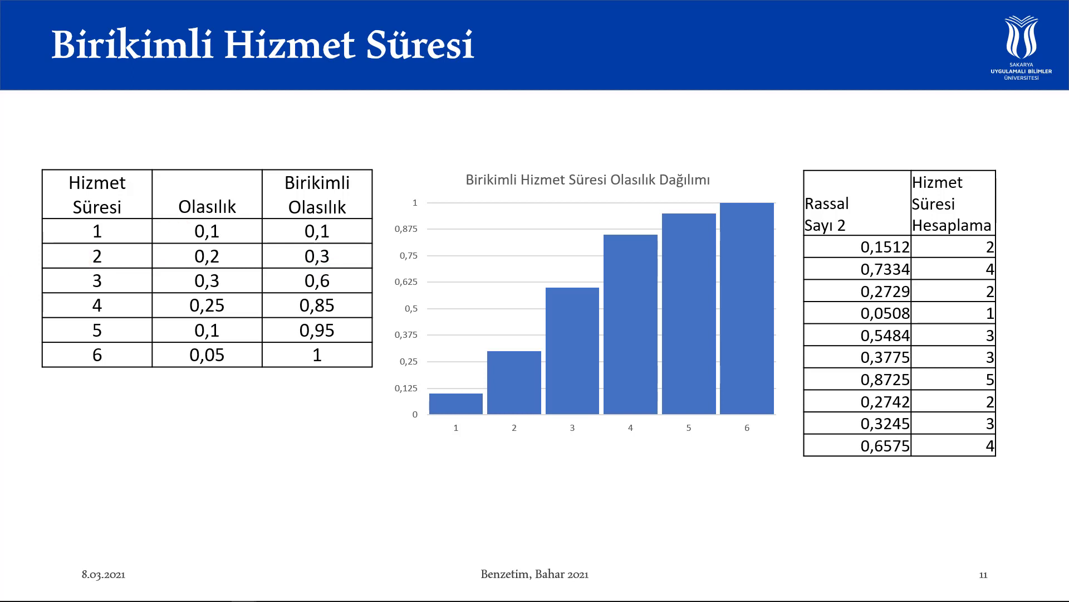
left_click(340, 322)
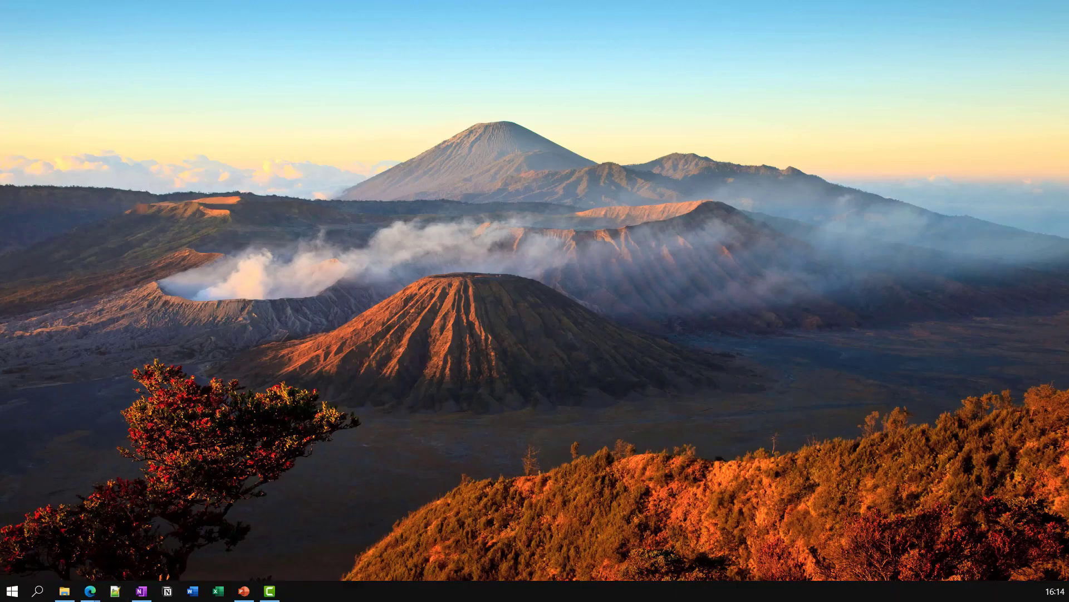
Zoom the blank Kitap1 sheet so the range A1:I19 fills the Excel window
left_click(116, 592)
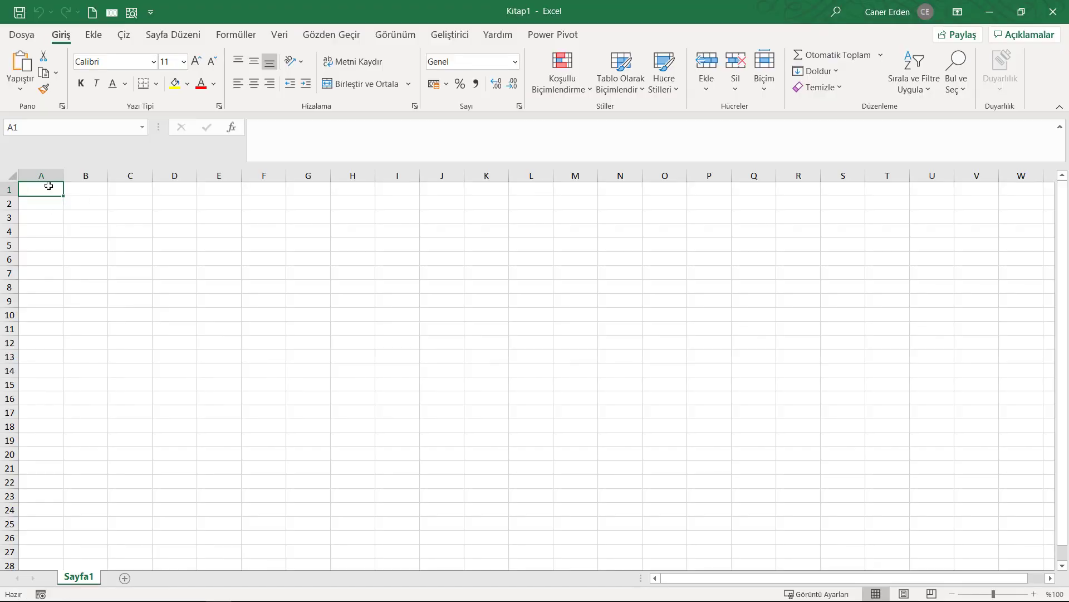
left_click_drag(43, 186, 389, 440)
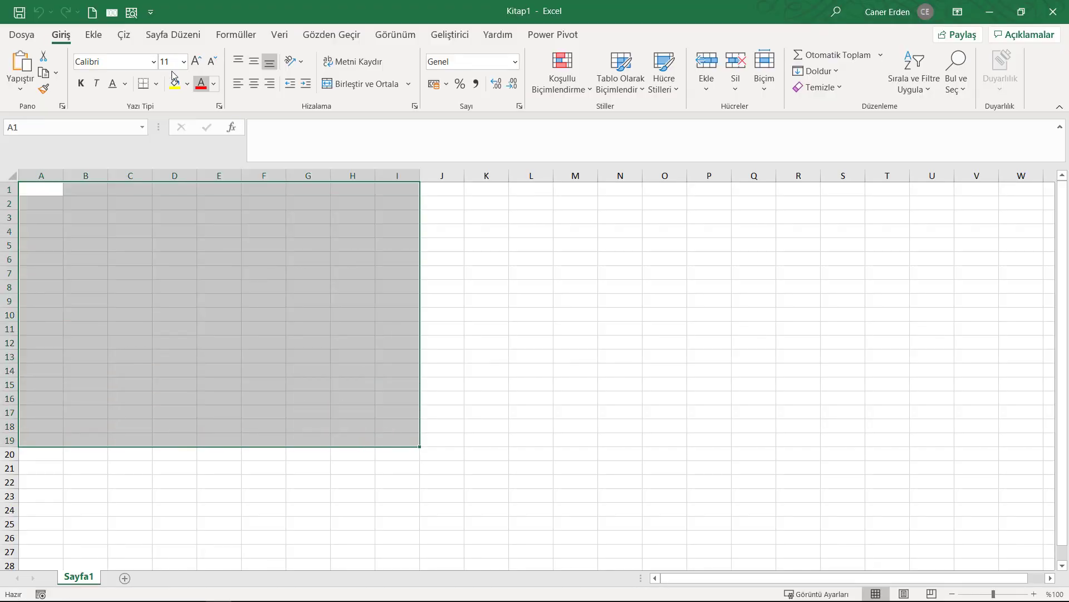
left_click(131, 12)
left_click(59, 203)
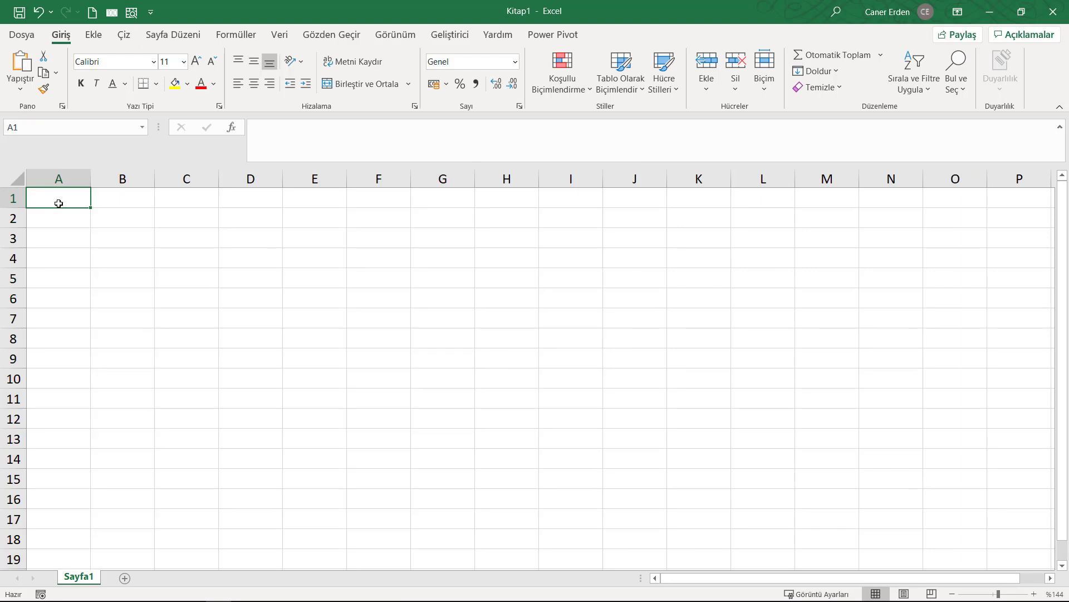
Enter the header 'Gelişler arası süre' in A1 and number A2:A9 from 1 to 8
type("Geli")
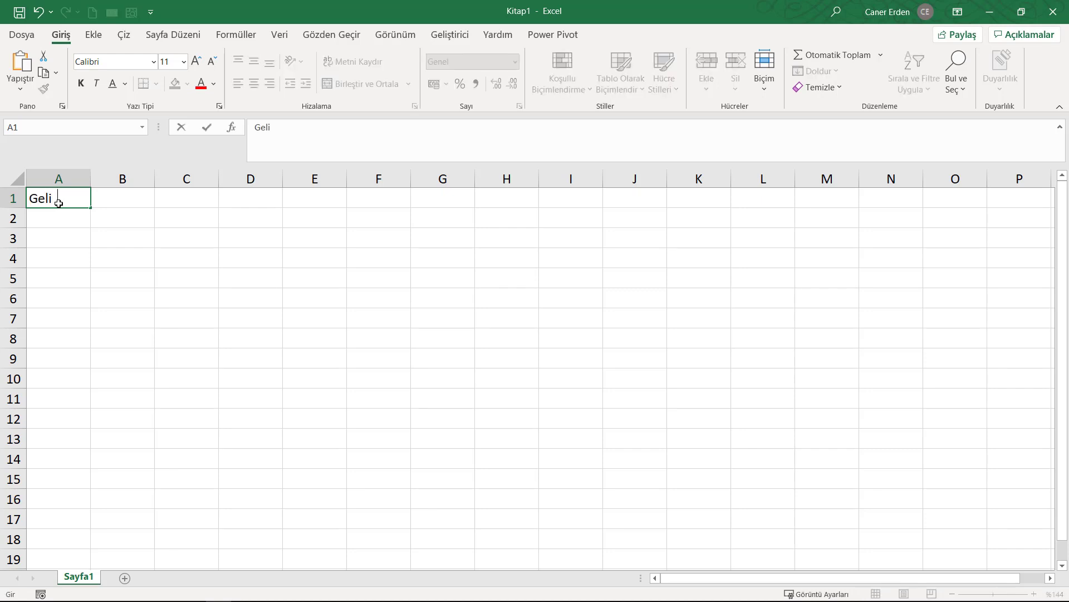
type("şler arası s")
type("üre")
key("Return")
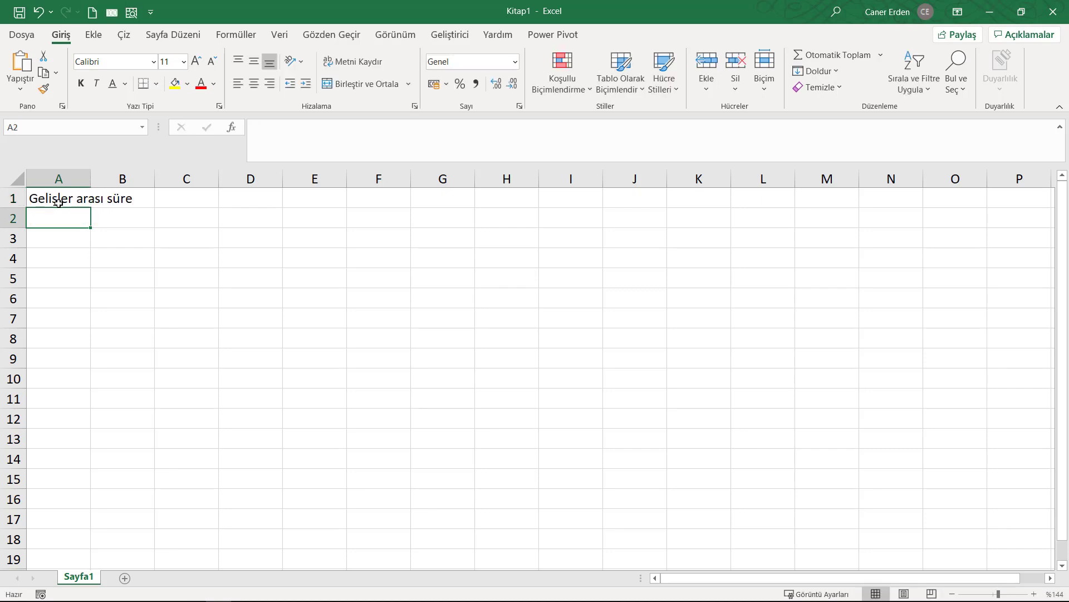
type("1")
key("Return")
type("2")
key("Return")
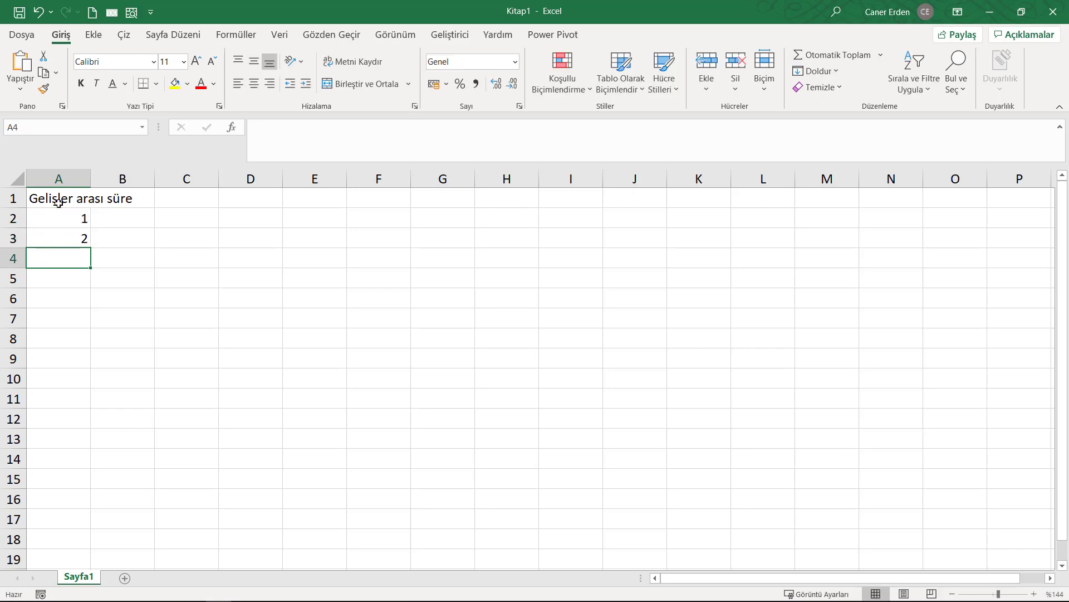
type("3")
key("Return")
mouse_move(54, 216)
left_mouse_down()
mouse_move(56, 240)
mouse_move(80, 270)
mouse_move(93, 365)
left_mouse_up()
Type the header 'Olasılık' in B1
left_click(122, 202)
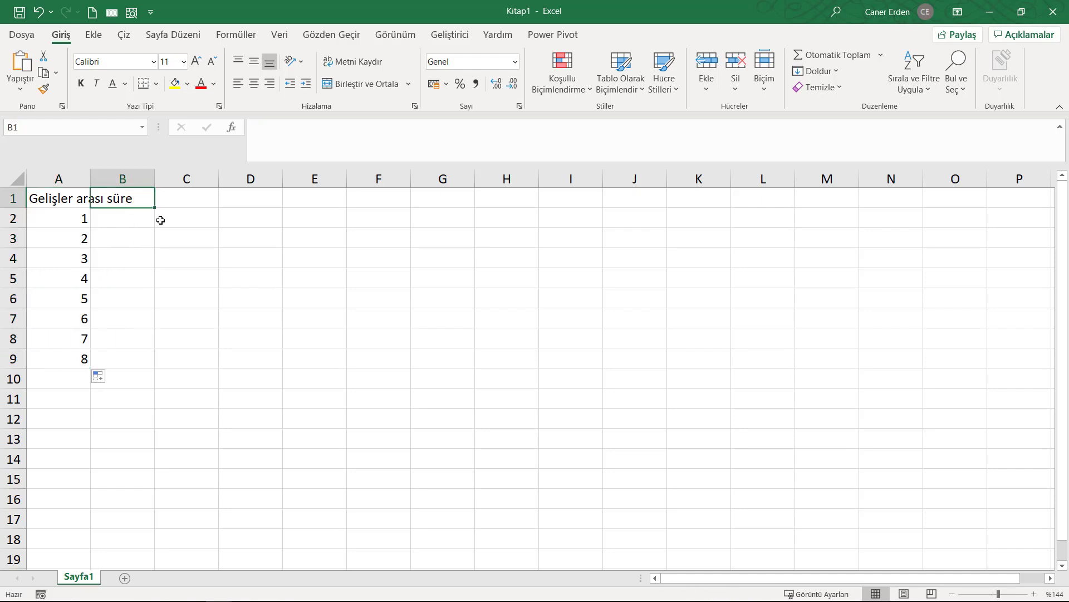
type("Olası")
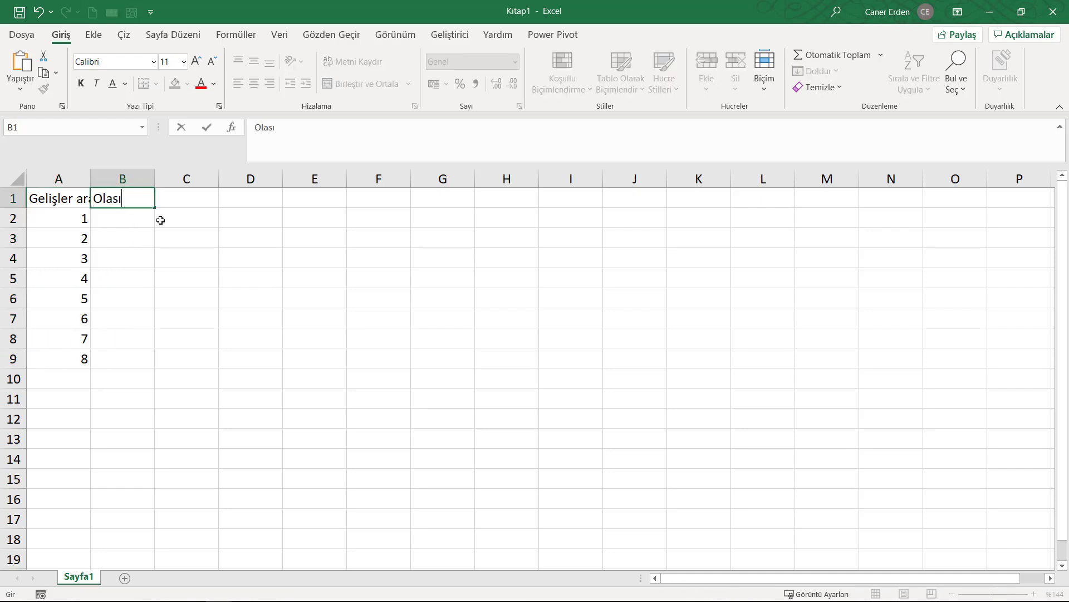
type("lık")
key("Return")
Fill B2:B9 with probability 0,125 for all eight interarrival times
type("0,")
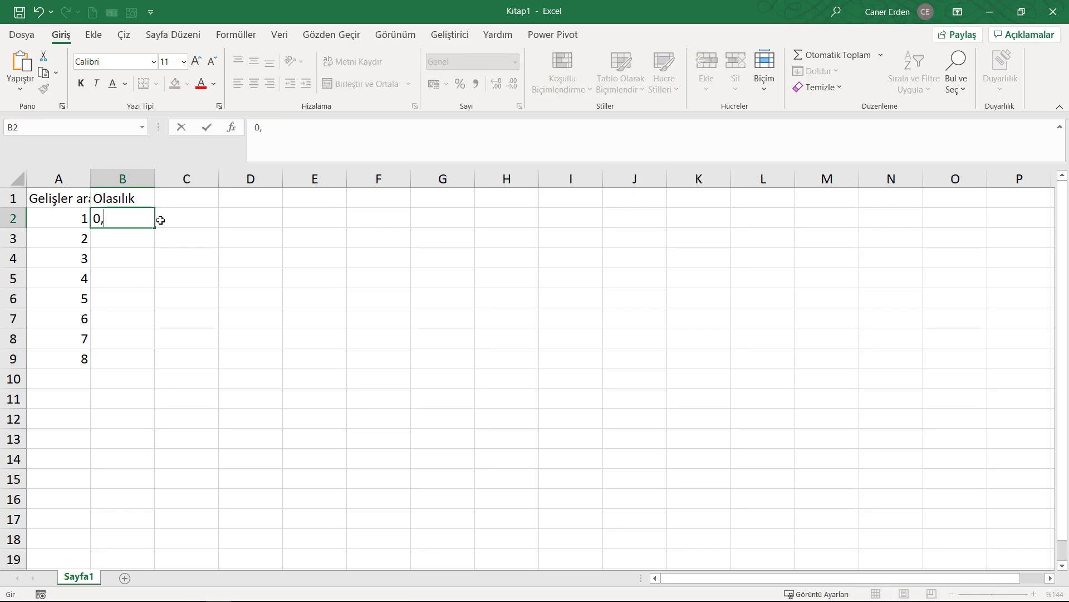
type("125")
key("Return")
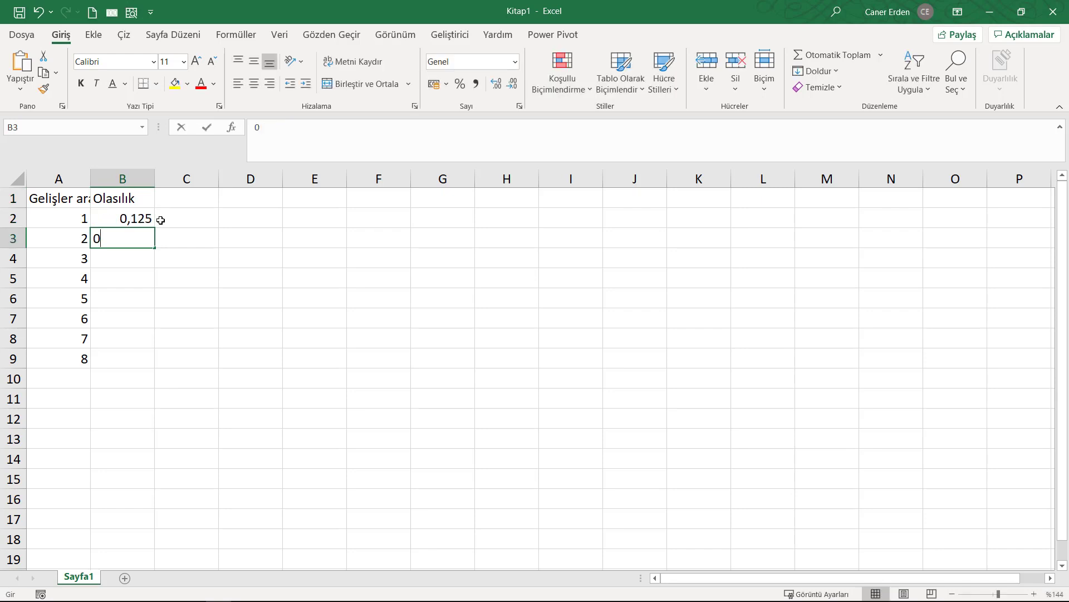
type("0,125")
key("Return")
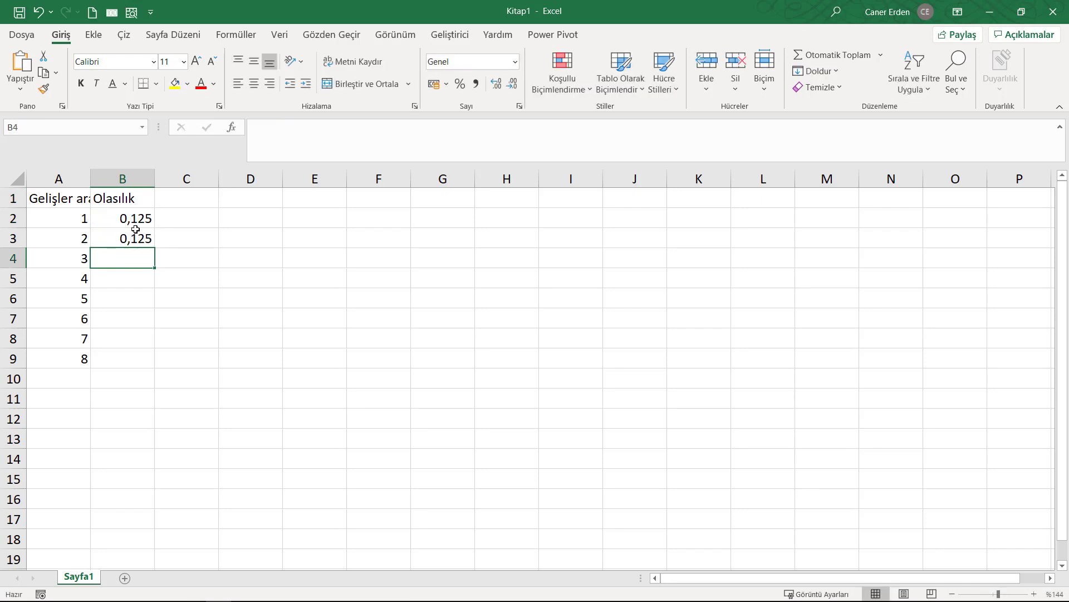
left_click_drag(134, 221, 154, 362)
left_click(153, 254)
left_click(172, 204)
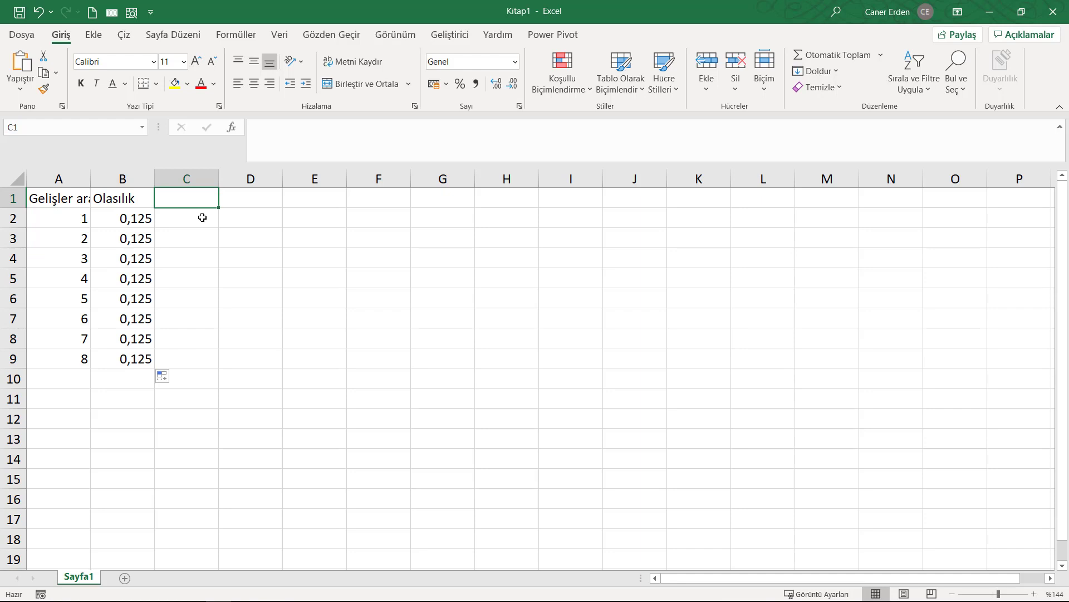
Add the header 'Birikimli olasılık' in C1 and the formula =B2 in C2
type("Biriki")
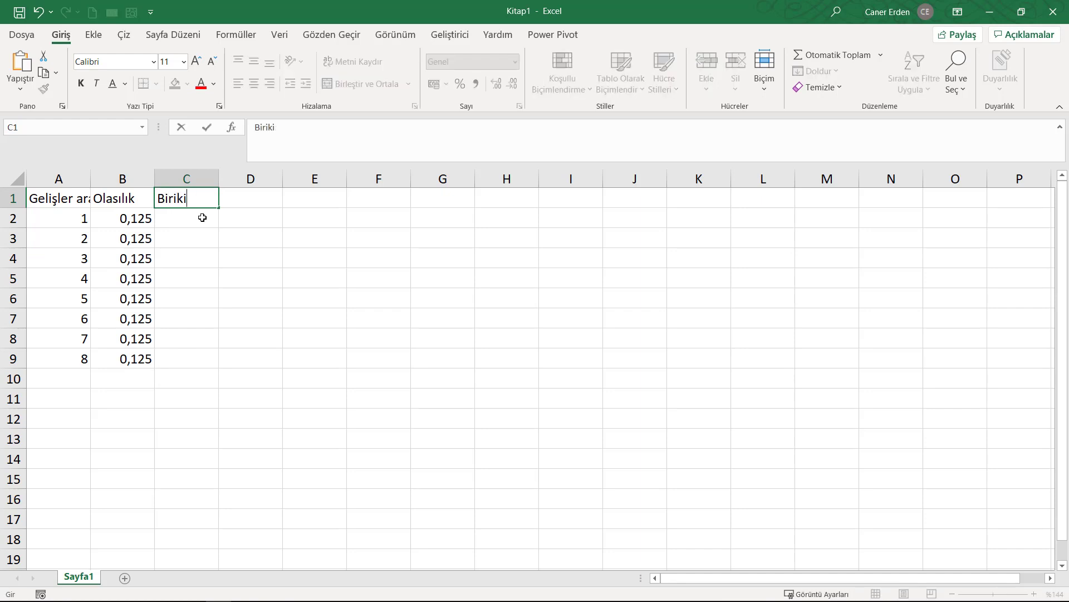
type("mli olasılı")
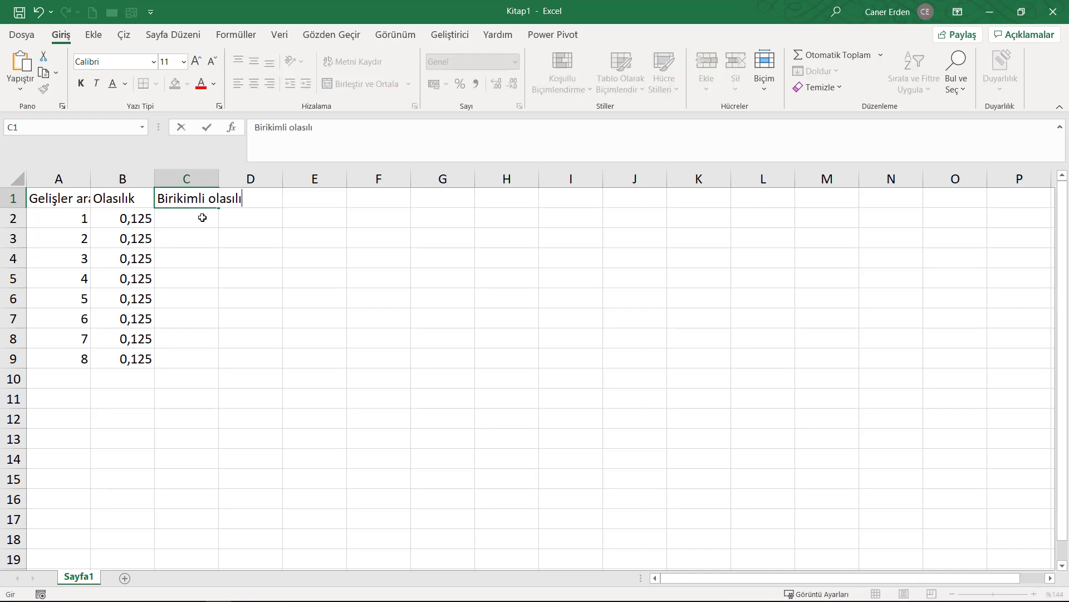
type("k")
key("Return")
type("=")
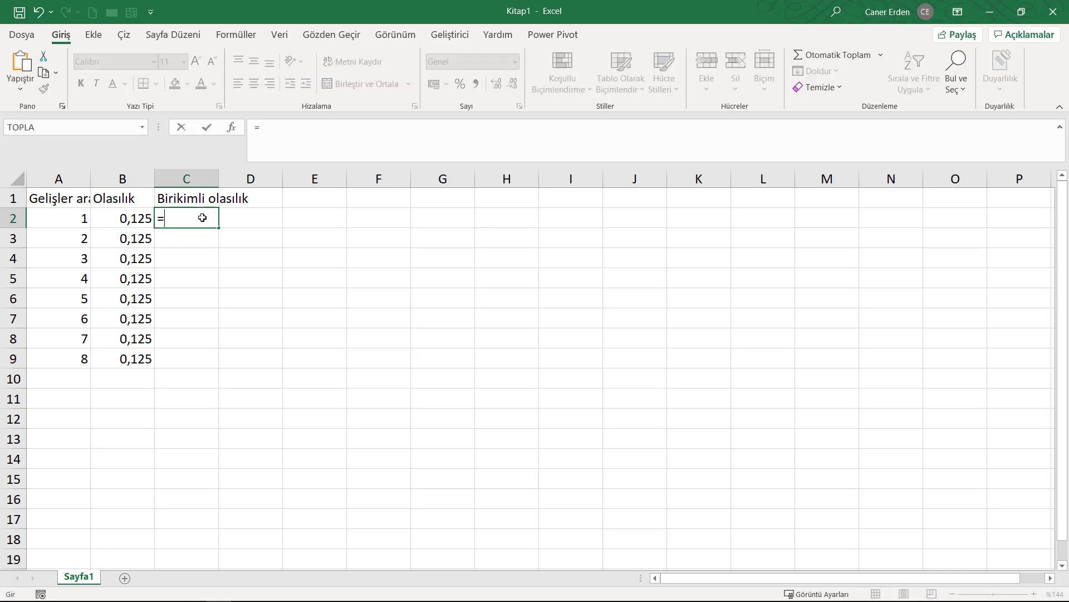
left_click(134, 221)
key("Return")
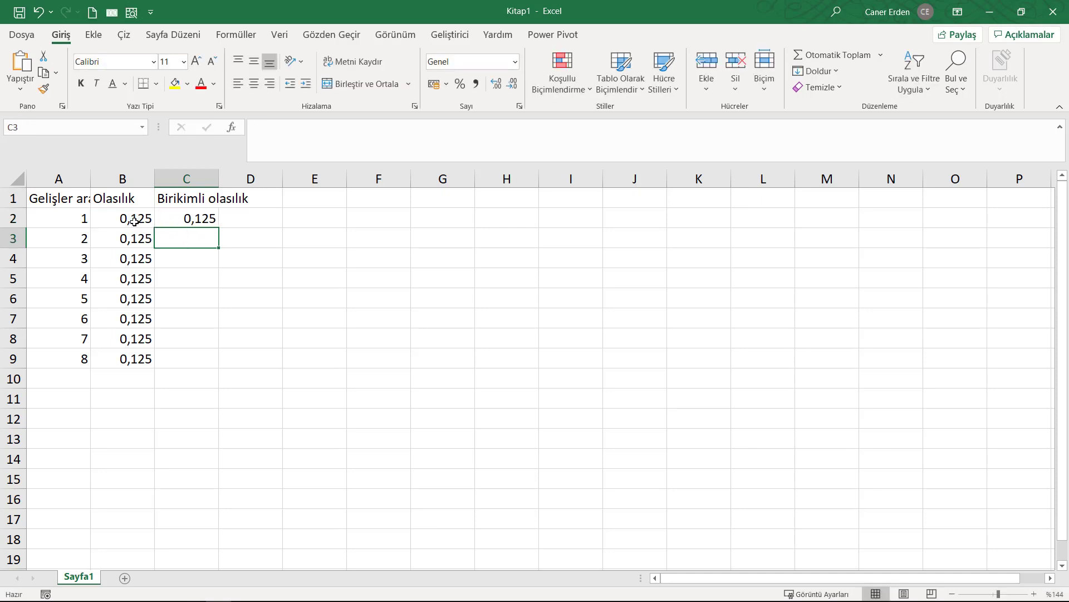
Fill C3:C9 with the running total =C2+B3 reaching 1, and widen column B
type("=")
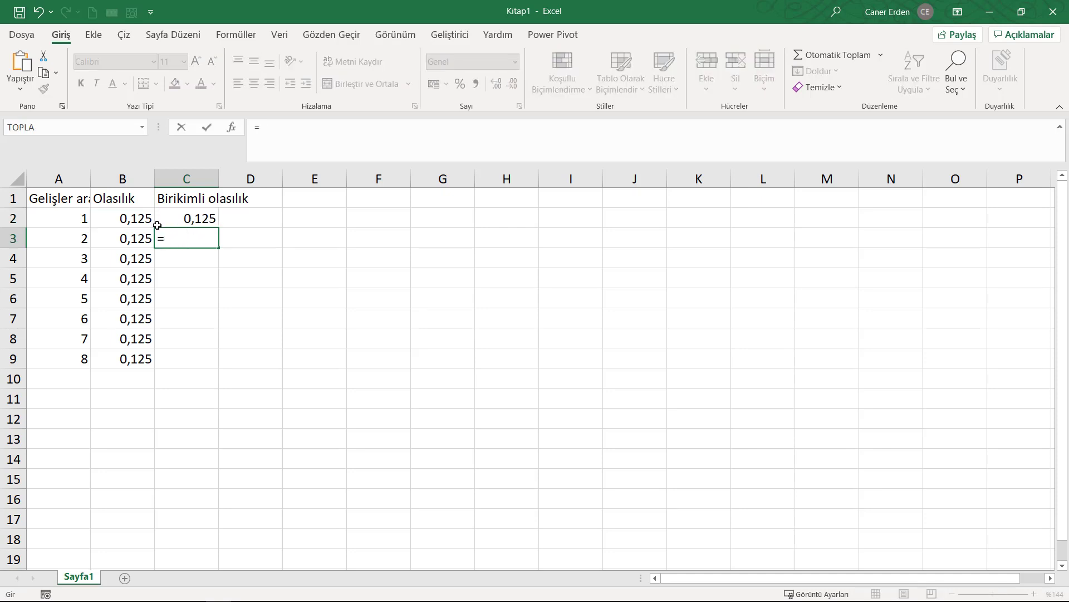
left_click(166, 220)
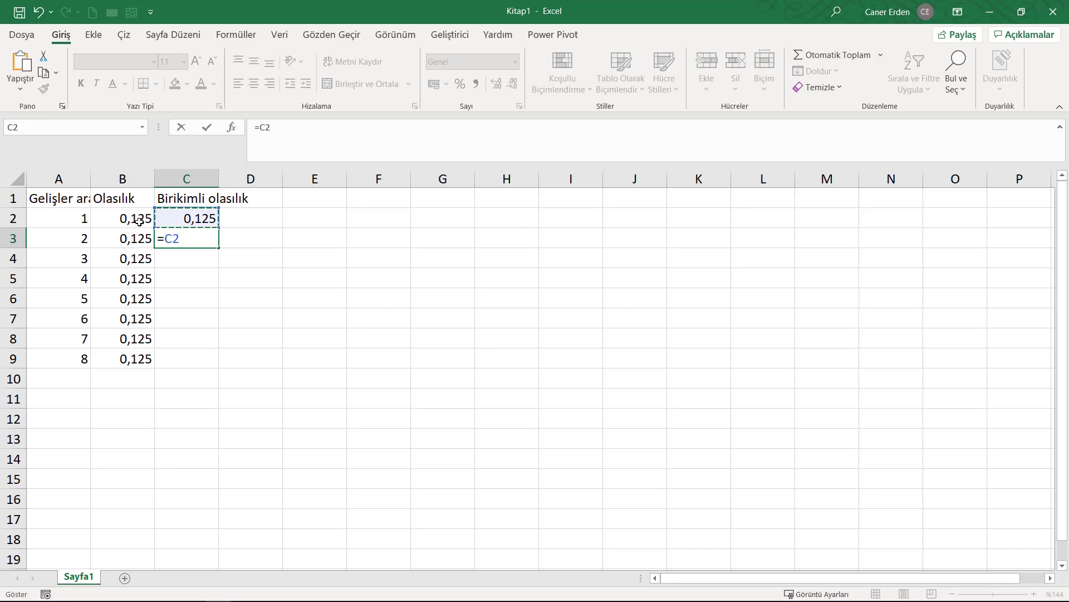
type("+")
left_click(140, 238)
key("Return")
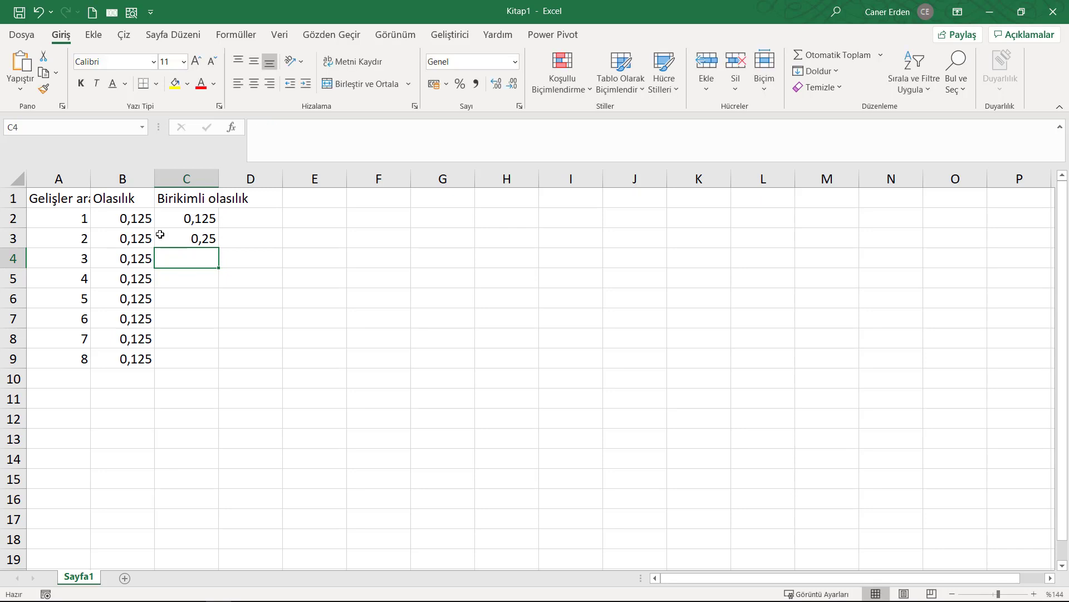
left_click(179, 237)
left_click_drag(218, 248, 216, 366)
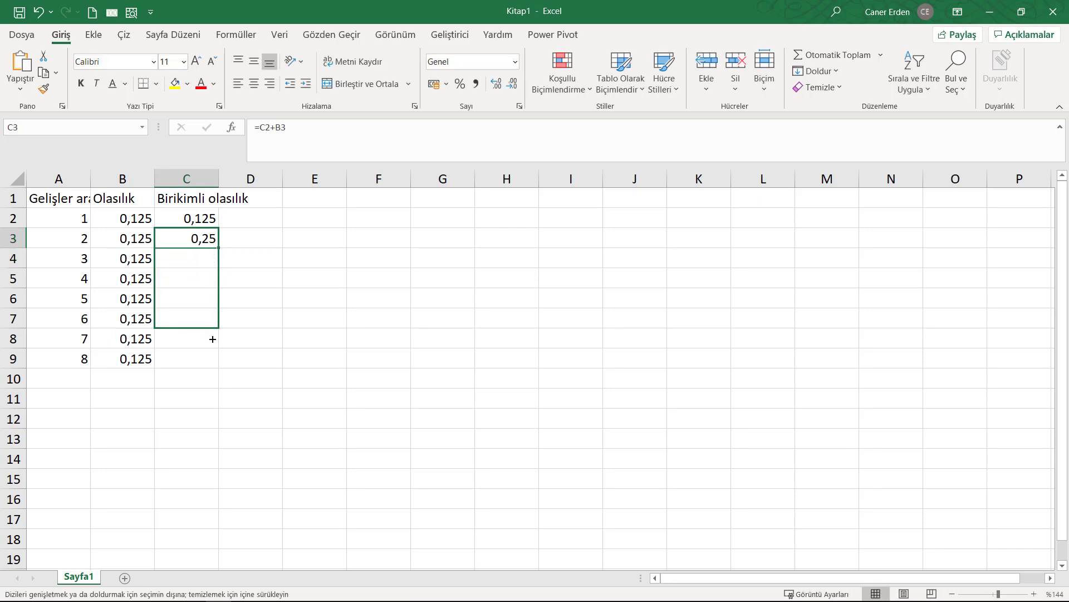
left_click_drag(155, 180, 193, 179)
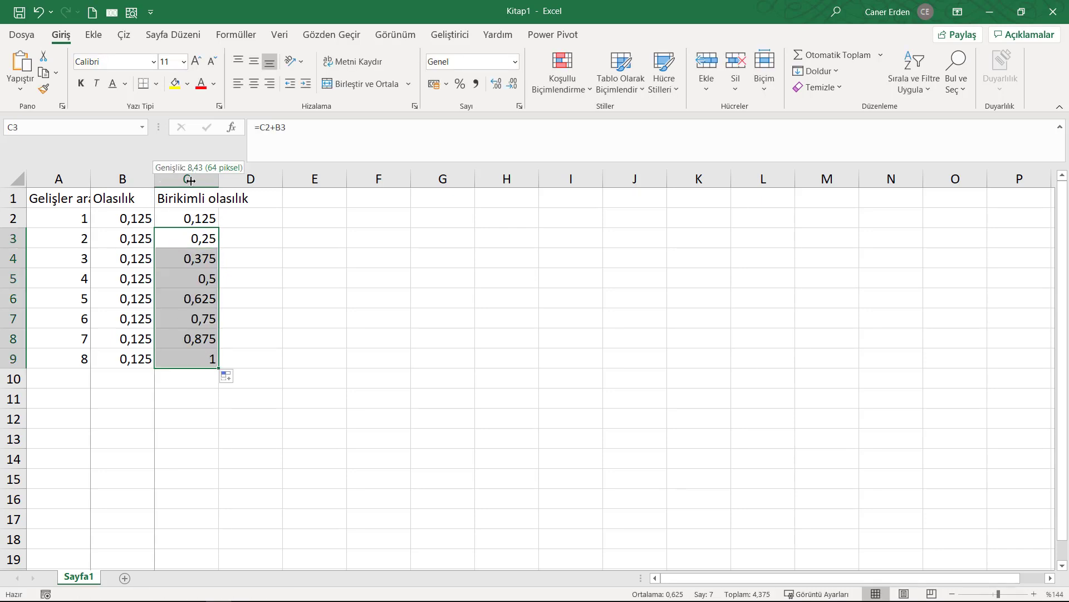
left_click_drag(81, 201, 245, 356)
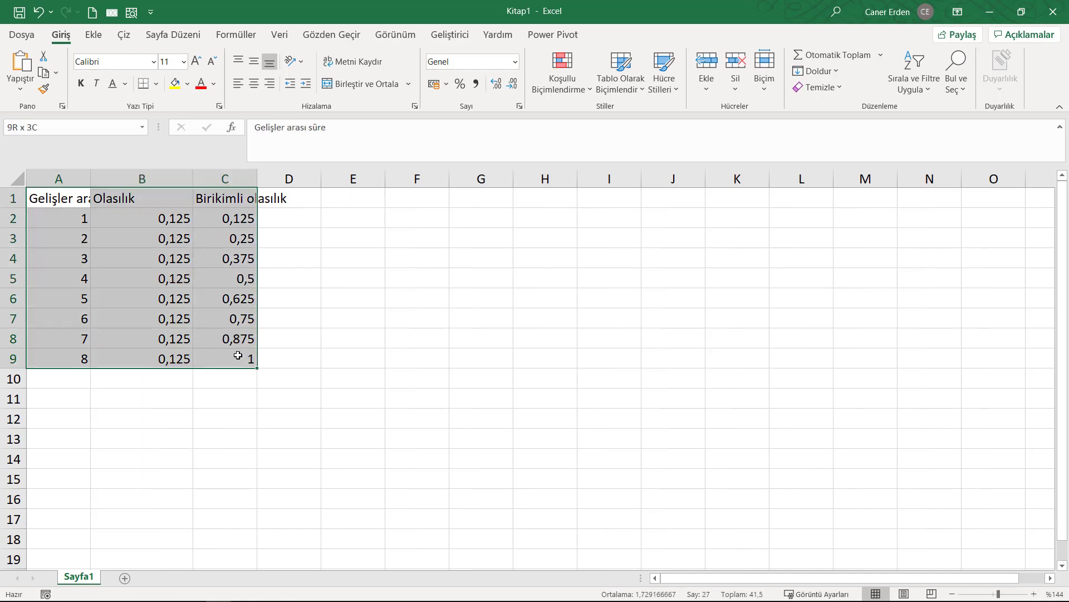
left_click(157, 84)
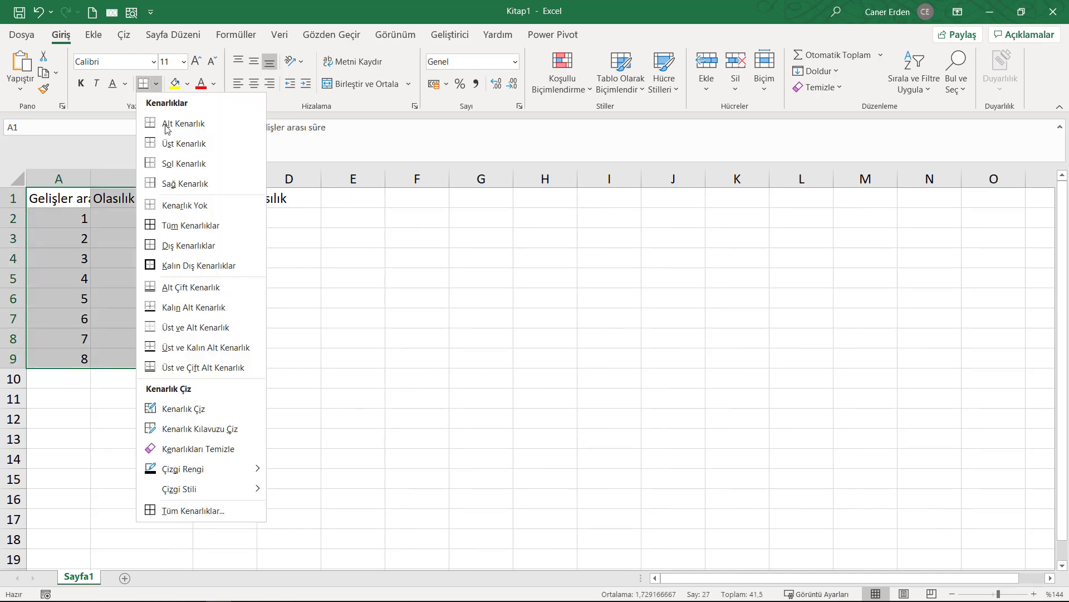
left_click(178, 217)
left_click_drag(83, 178, 196, 177)
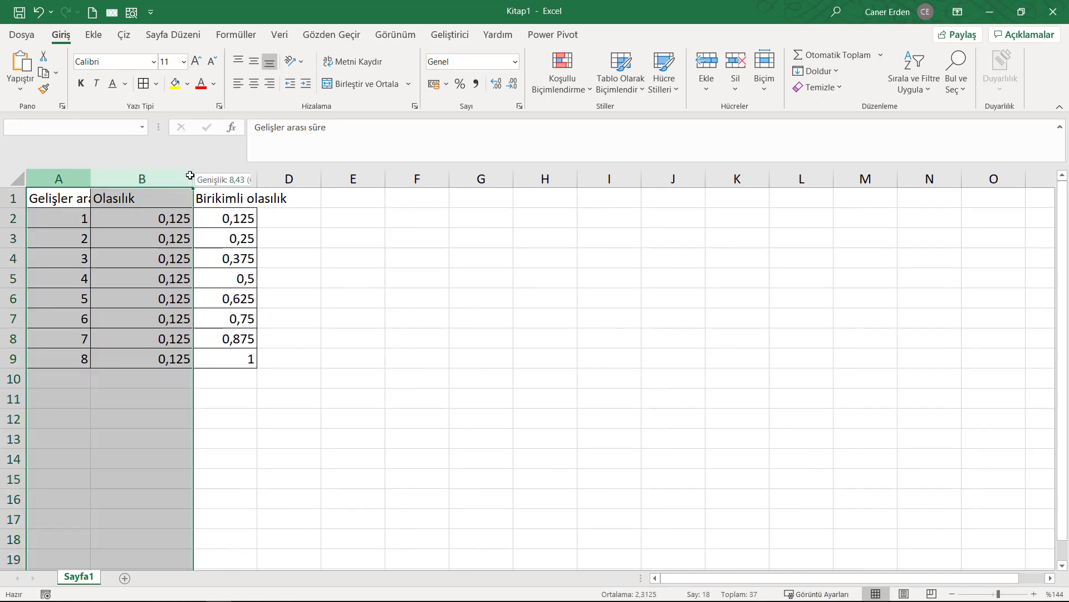
double_click(196, 177)
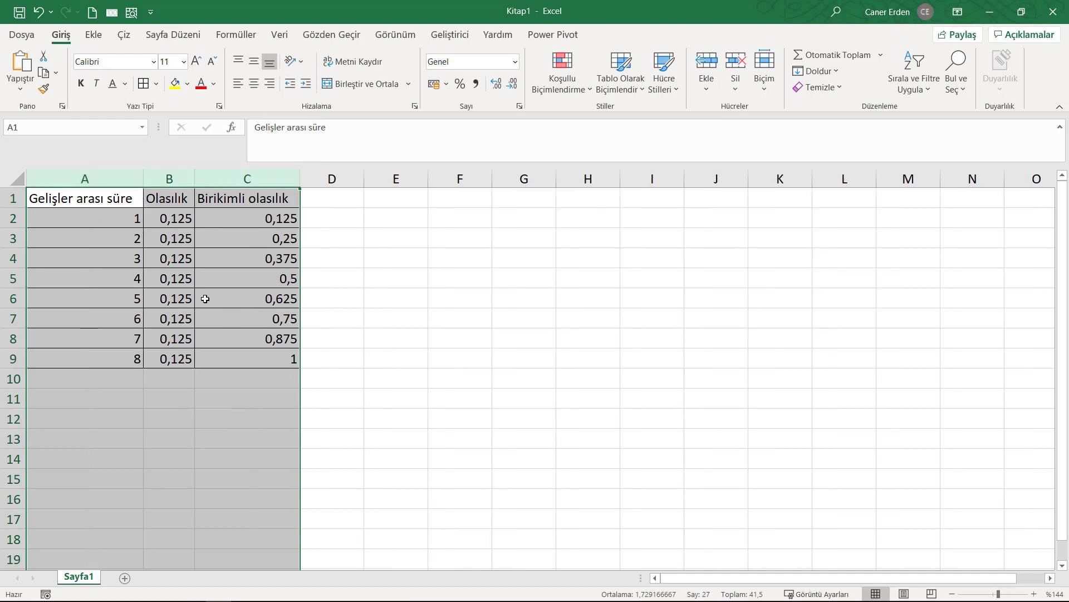
left_click(204, 298)
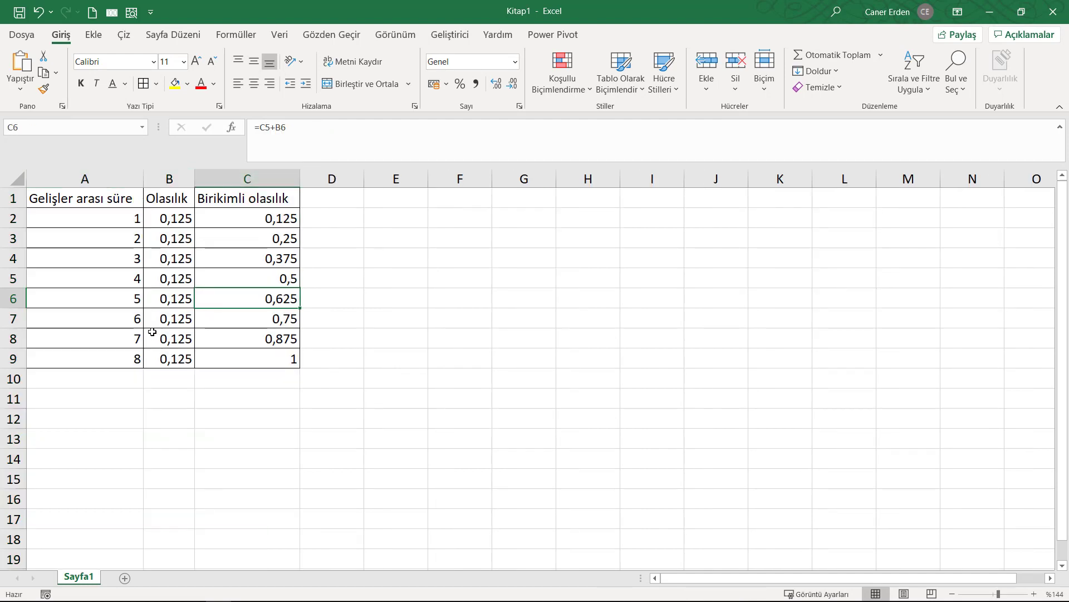
left_click(108, 226)
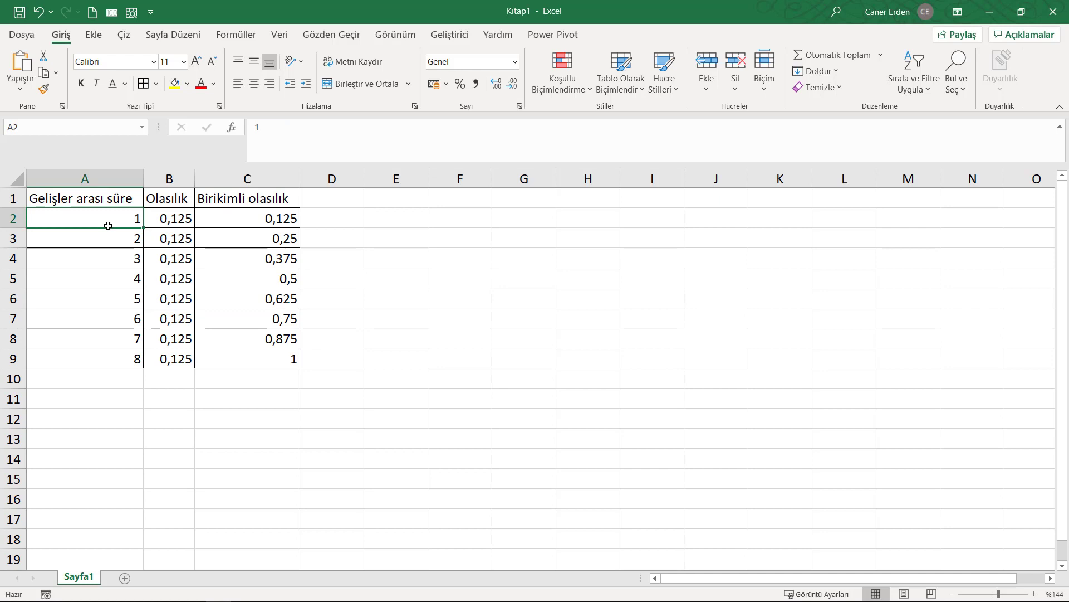
left_click(160, 220)
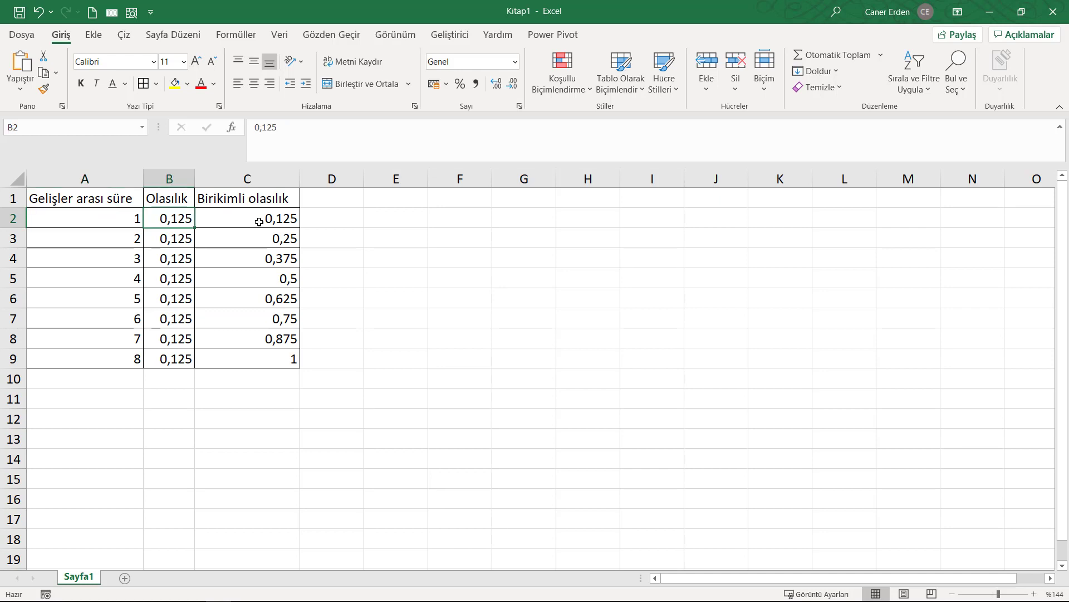
left_click(276, 225)
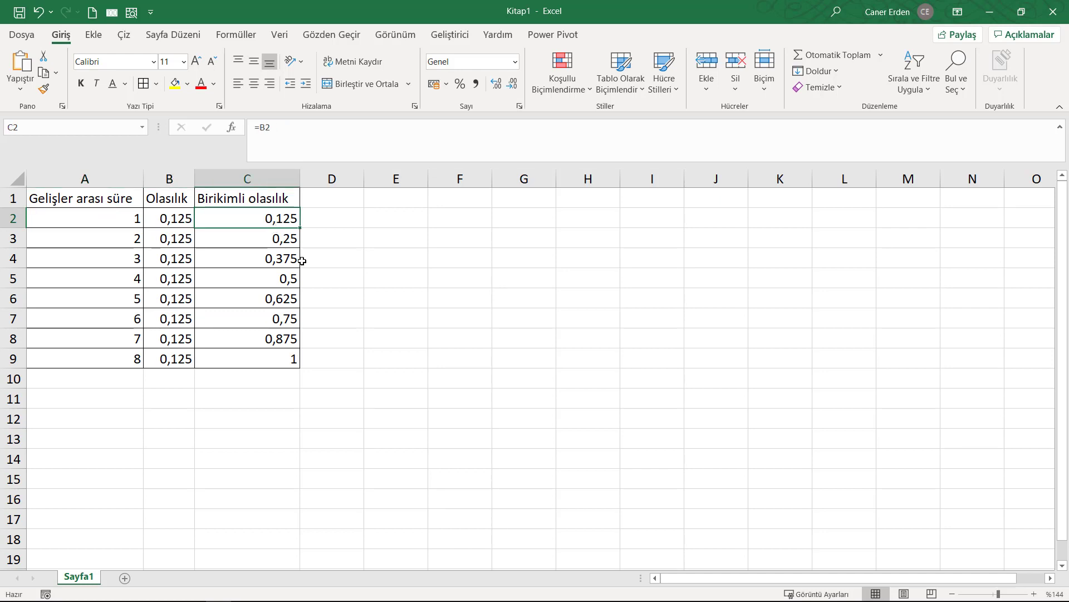
left_click(122, 246)
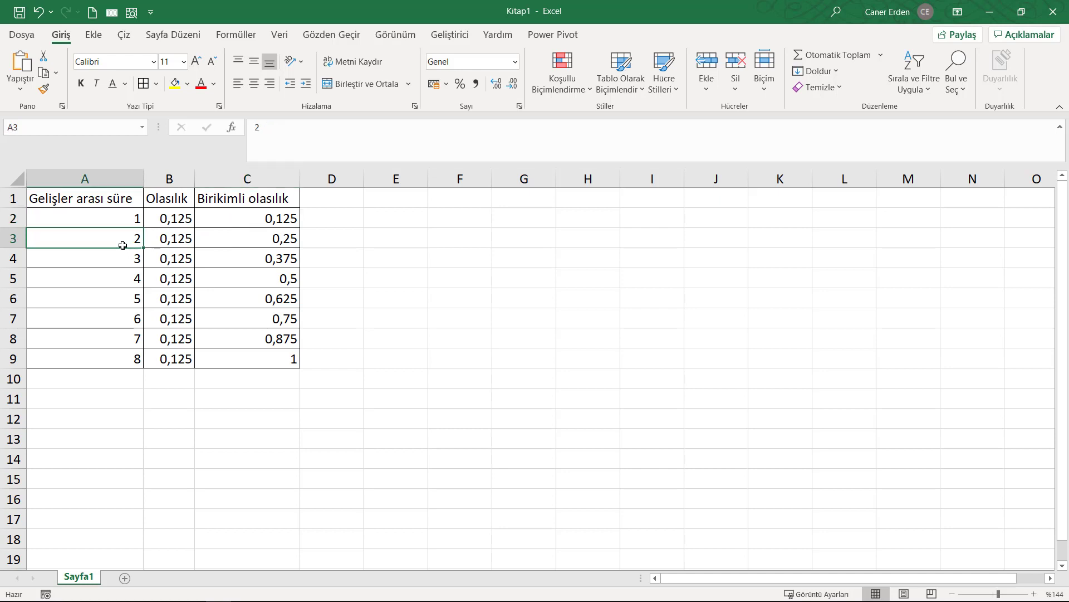
left_click(175, 241)
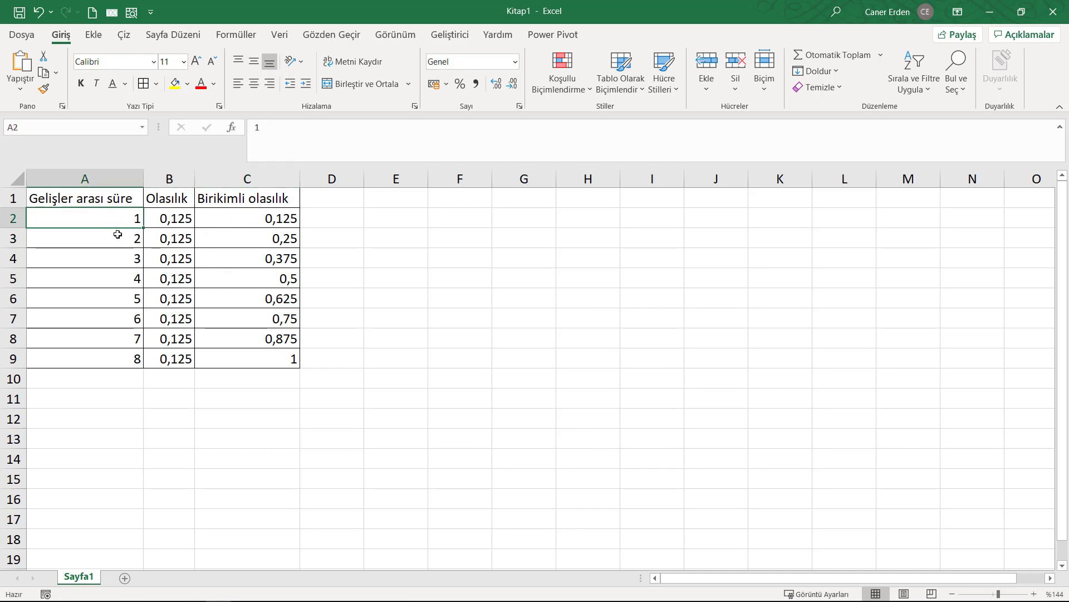
left_click(229, 234)
left_click_drag(78, 217, 93, 239)
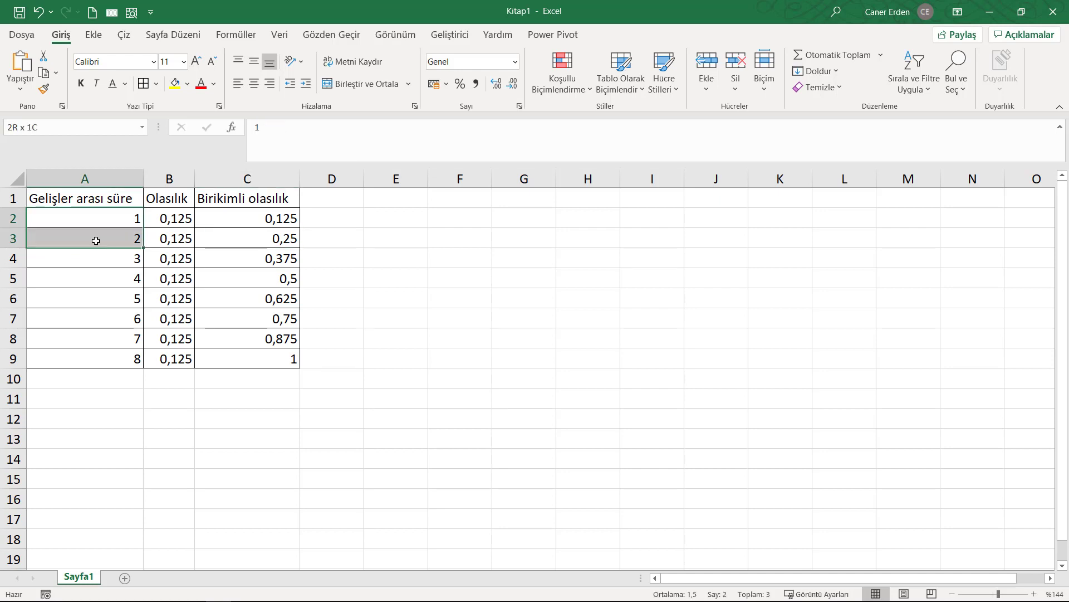
left_click(242, 237)
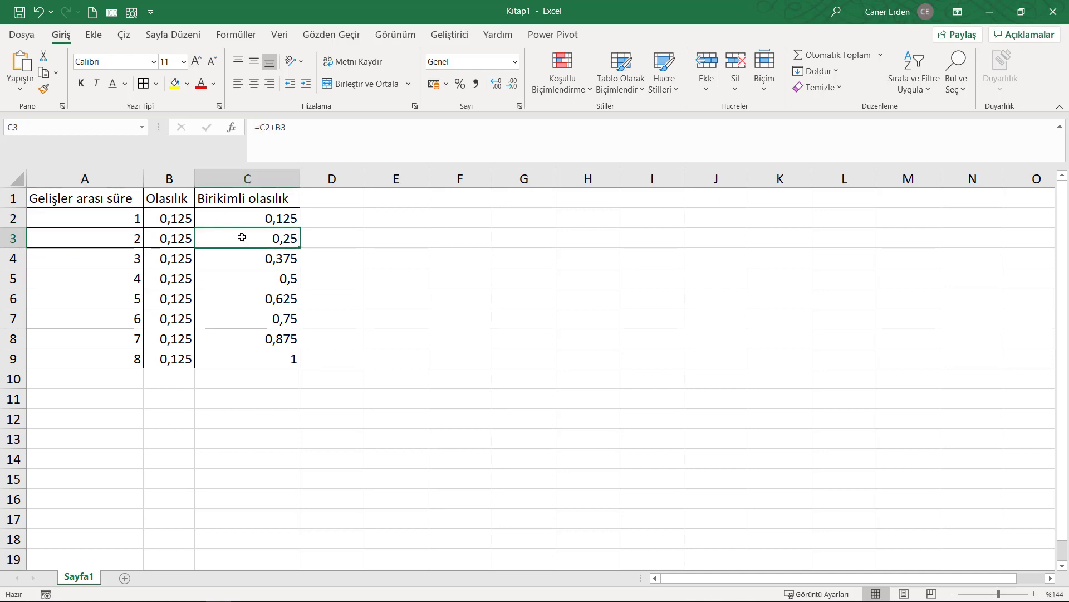
left_click_drag(120, 217, 120, 242)
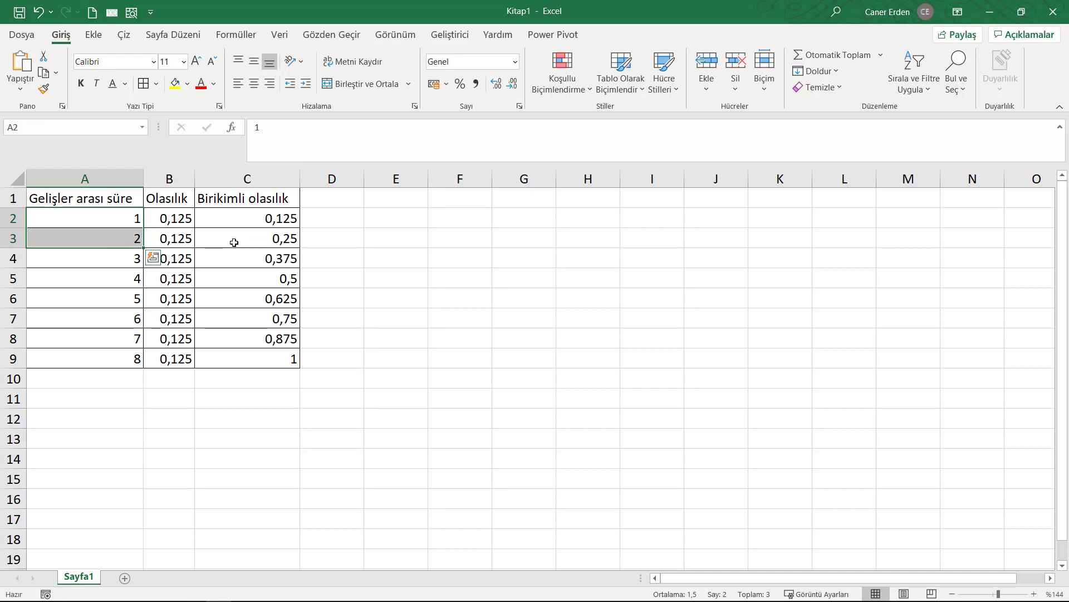
left_click(271, 238)
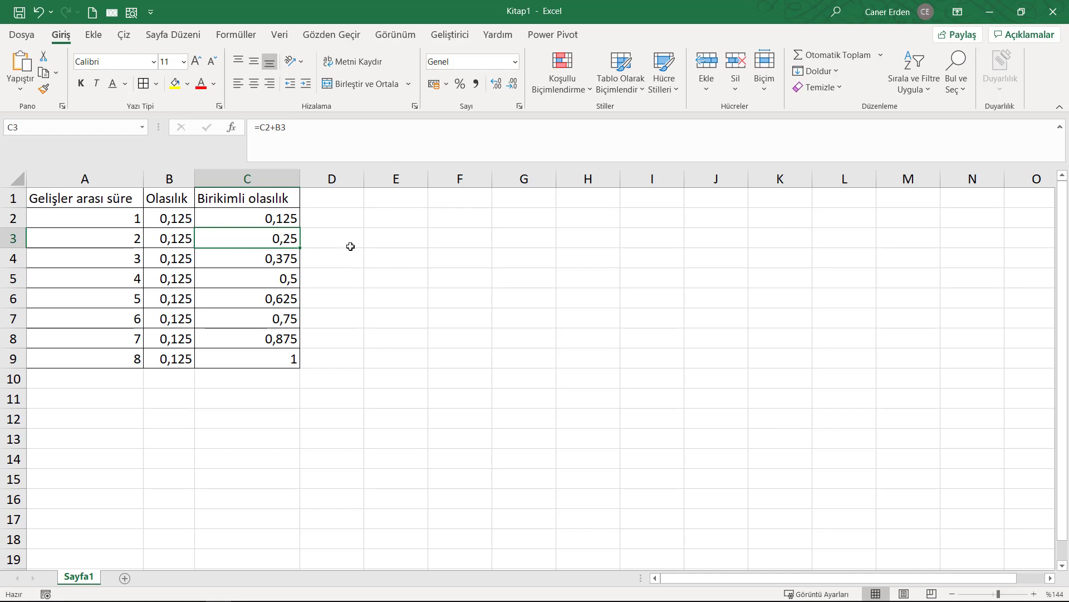
Insert a blank row above the arrival-time table
left_click(15, 199)
right_click(17, 198)
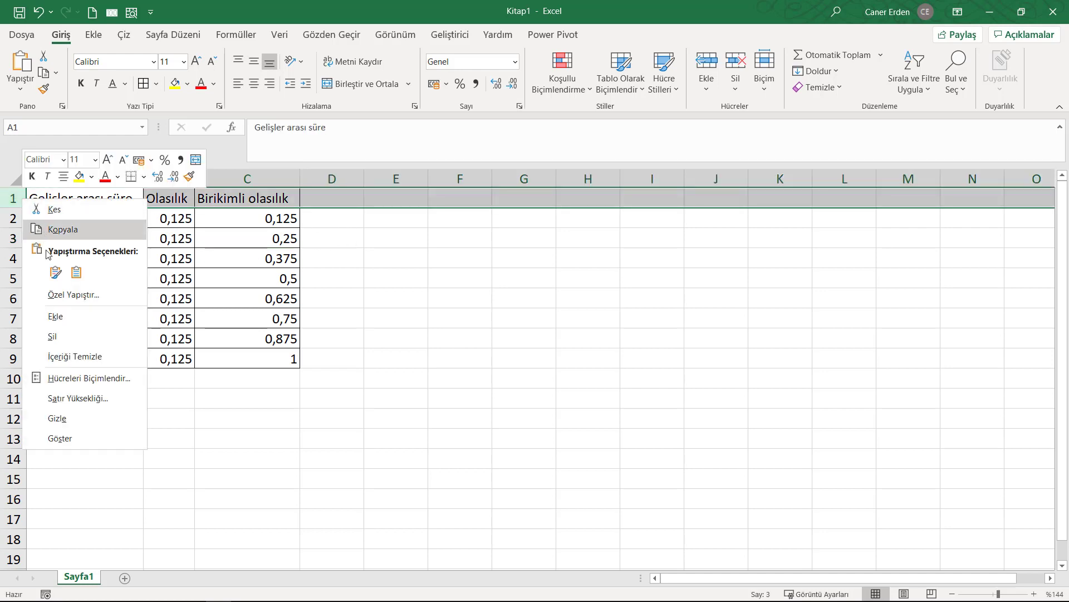
left_click(56, 313)
left_click_drag(95, 195, 245, 195)
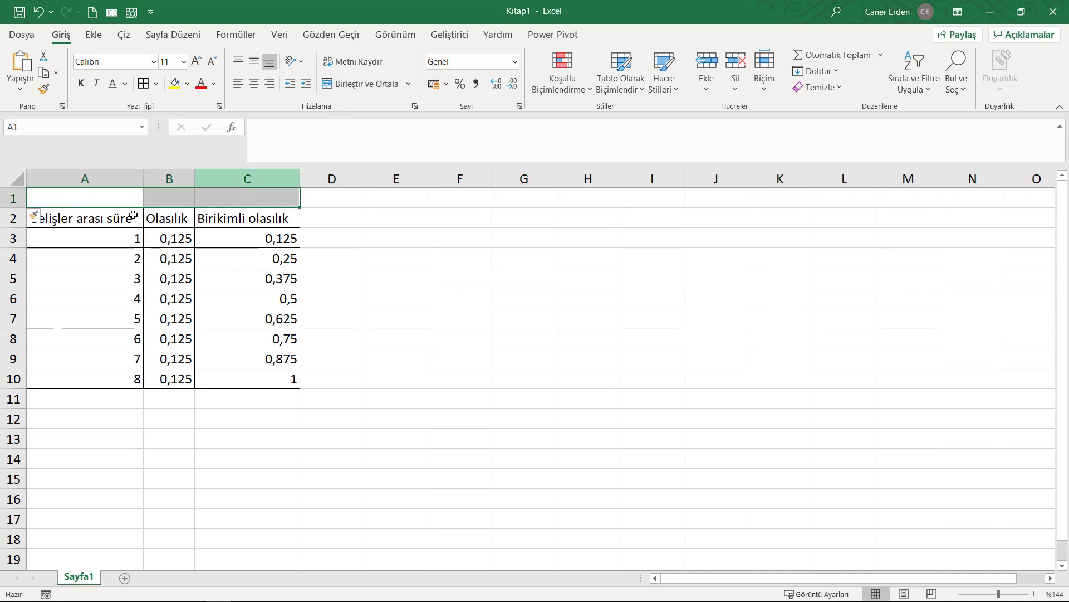
left_click(115, 221)
Type the header 'Hizmet Süresi' in E2
left_click(413, 224)
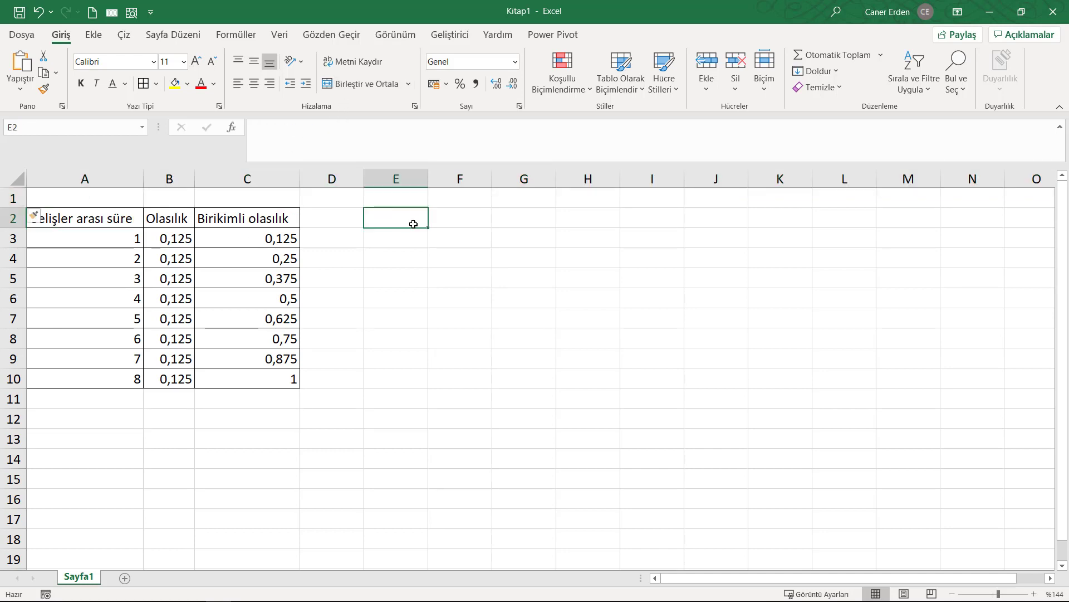
type("H")
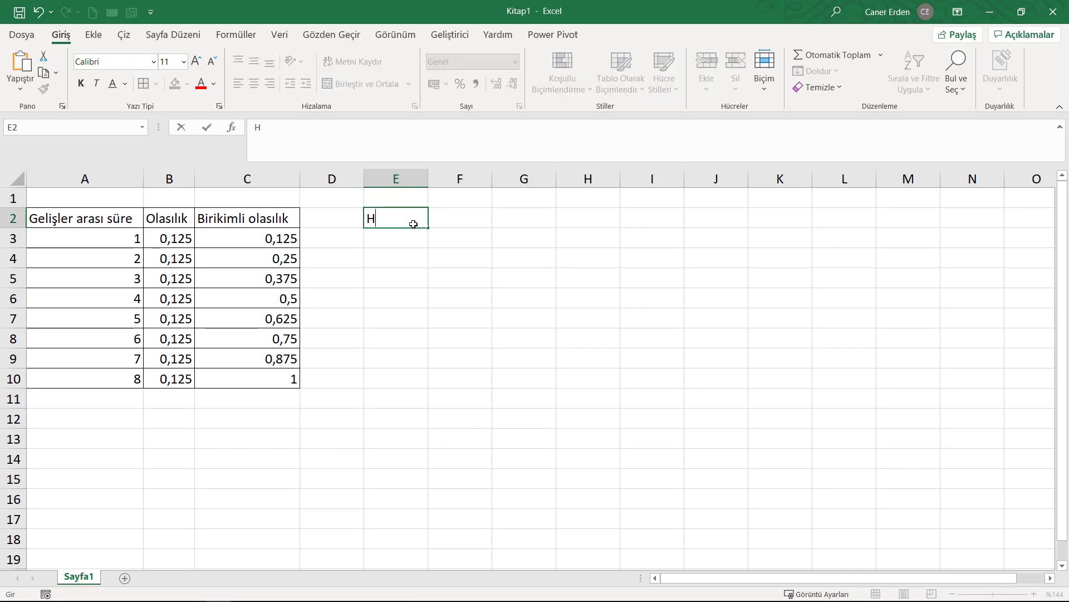
type("im")
key("BackSpace")
type("z")
type("met Süres")
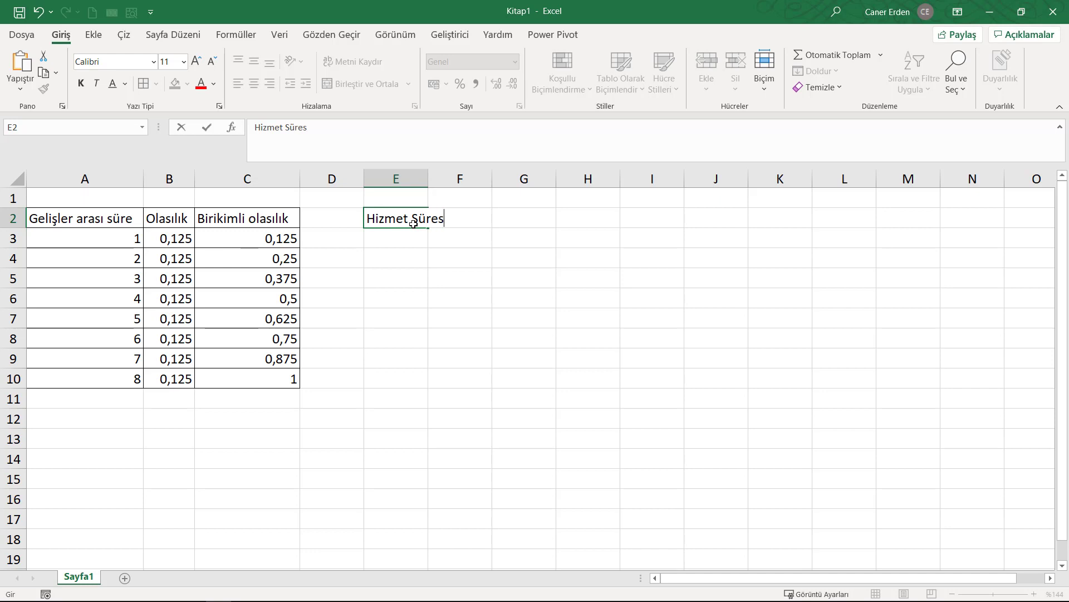
type("i")
key("Return")
Enter service times 1 through 6 in E3:E8
type("1")
key("Return")
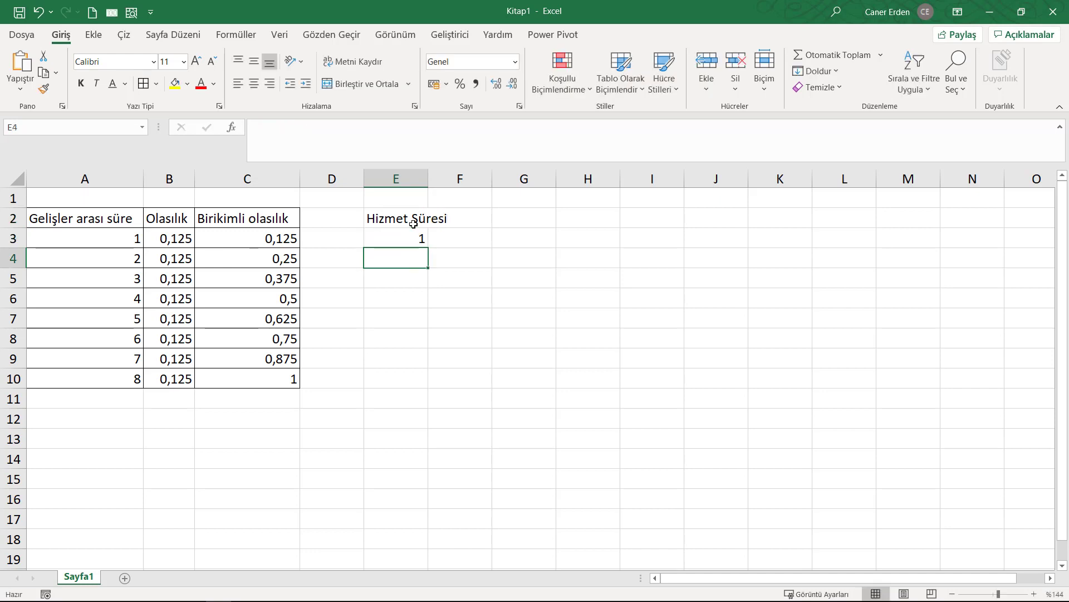
type("2")
key("Return")
type("3")
key("Return")
type("4")
key("Return")
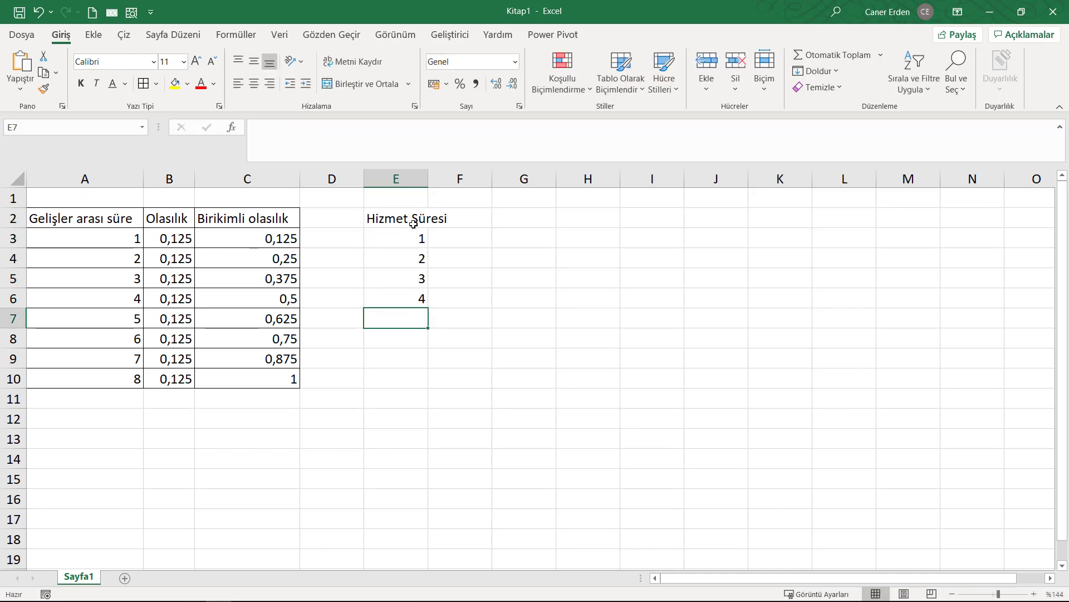
type("5")
key("Return")
type("6")
left_click(460, 240)
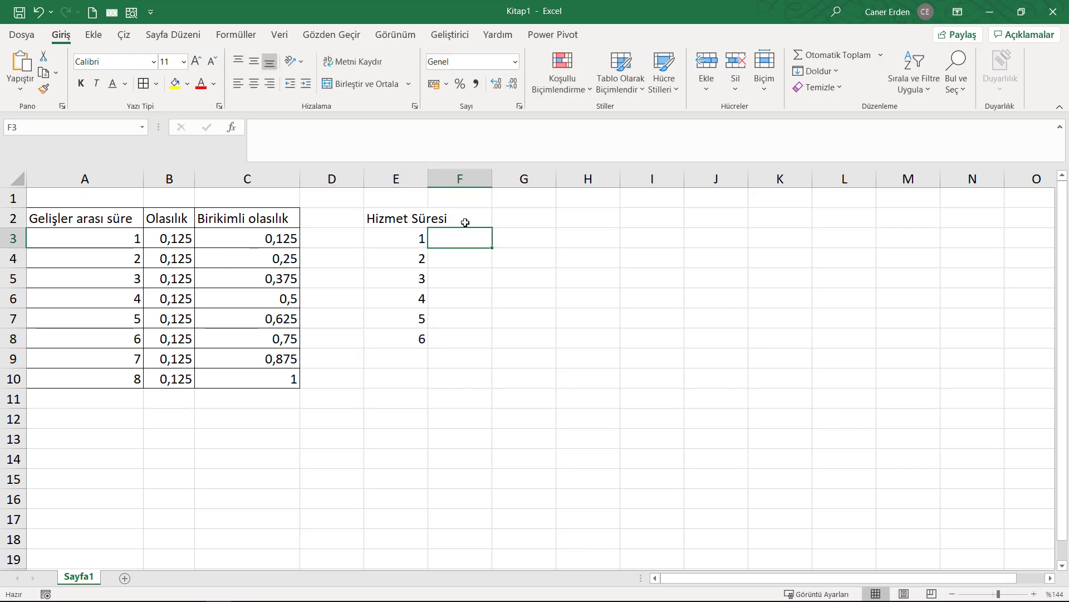
Add the header 'Olasılıklar' in F2
left_click(466, 220)
type("Olas")
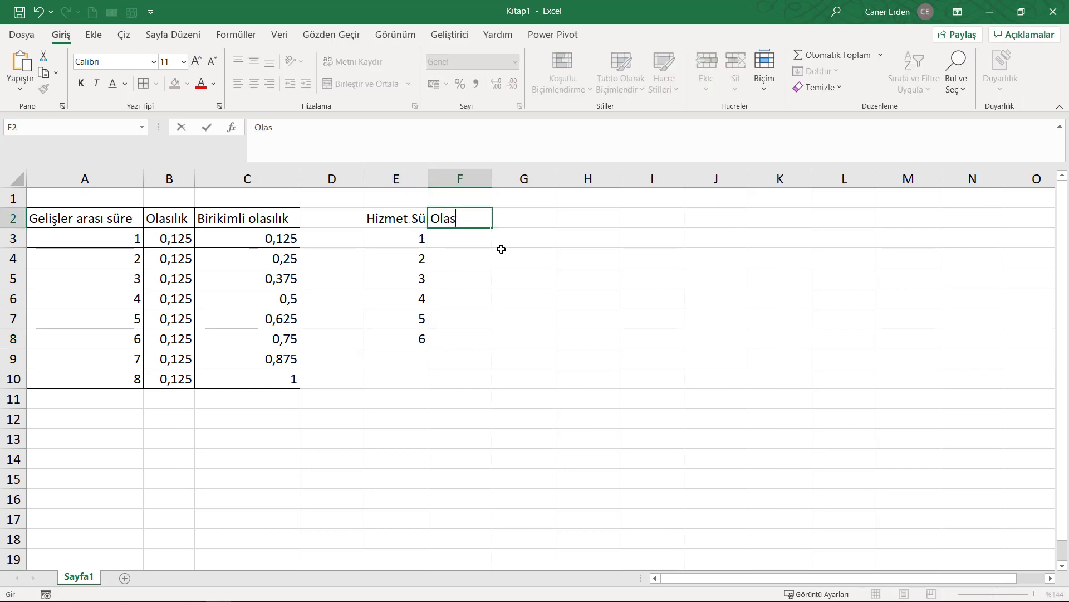
type("ılıklar")
key("Return")
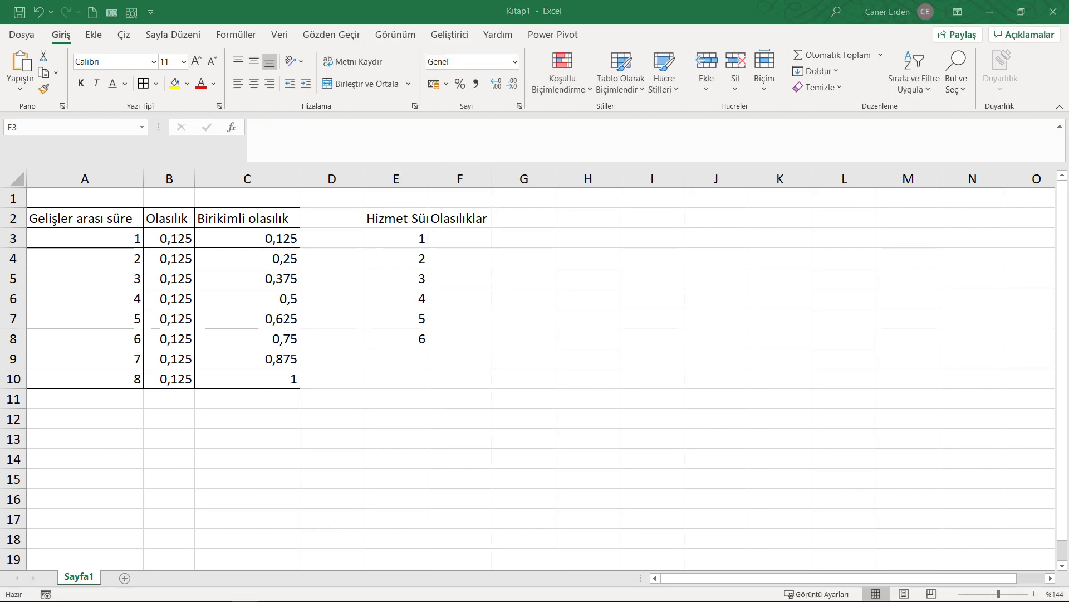
key("alt+Tab")
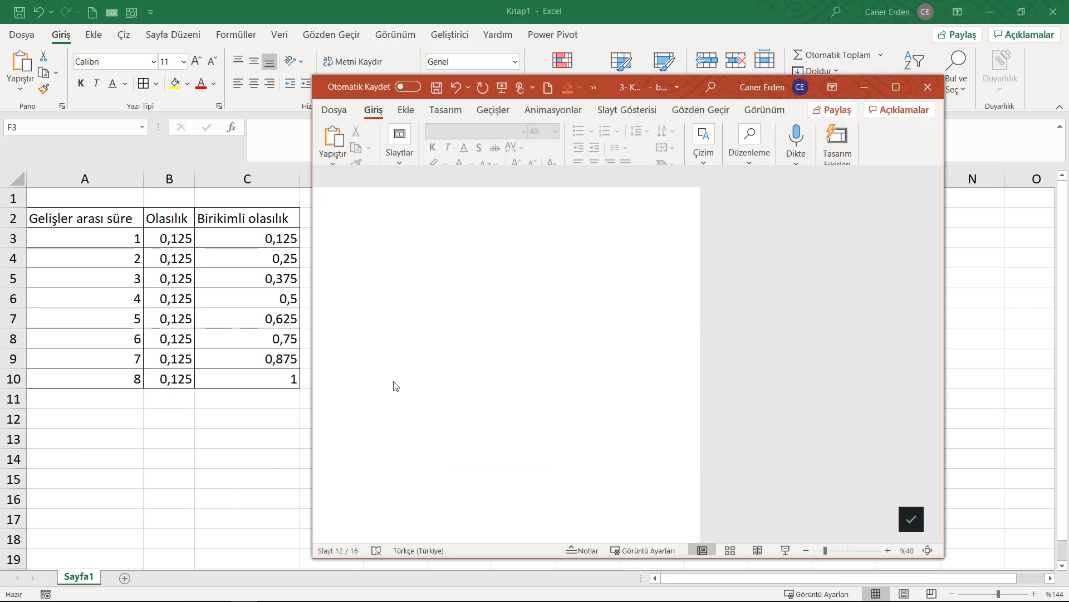
Select and copy the Olasılık cells 0,1 through 0,05 in slide 11's service-time table
left_click(349, 406)
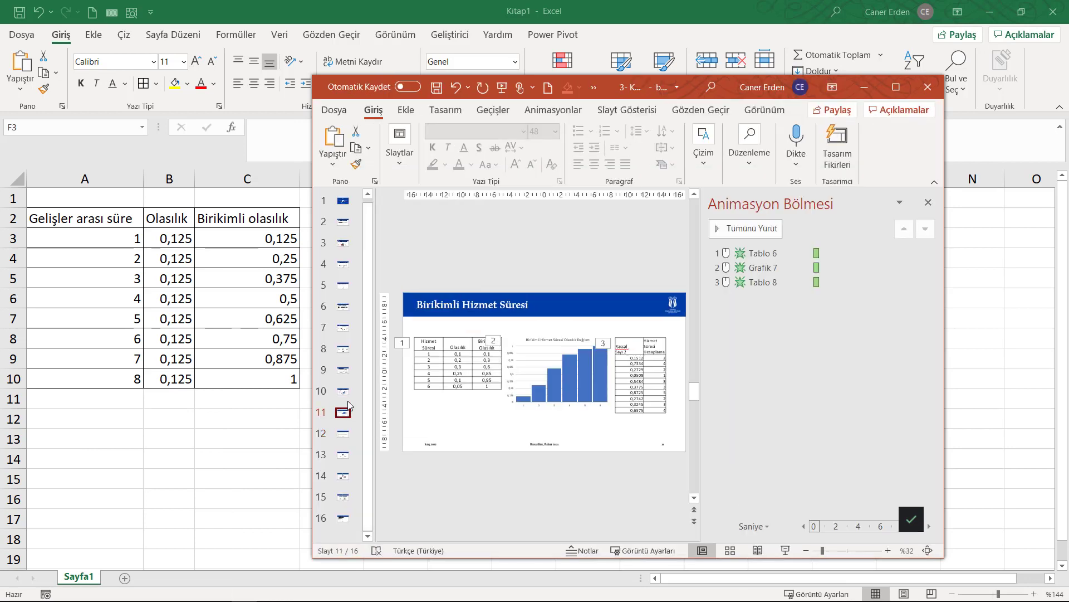
left_click(347, 400)
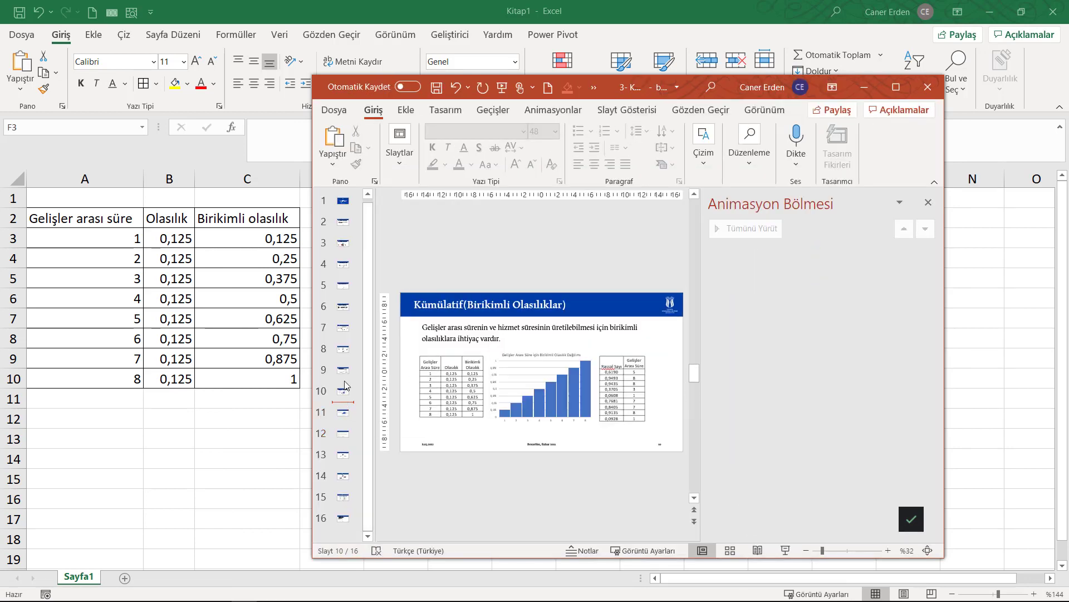
left_click(451, 374)
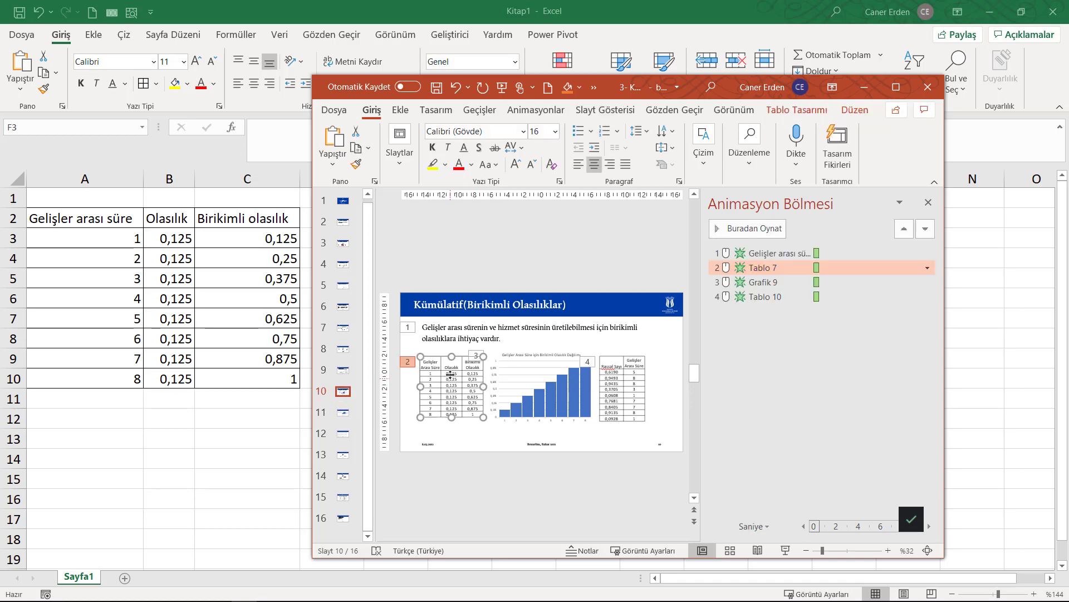
scroll(442, 389, "up", 3)
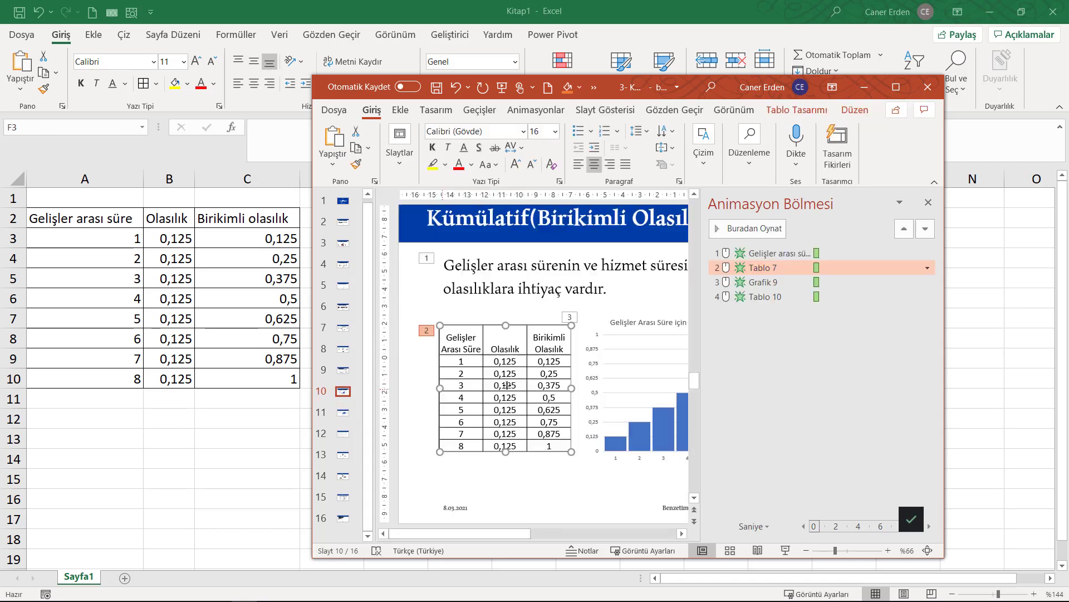
scroll(488, 538, "down", 5)
scroll(489, 538, "left", 3)
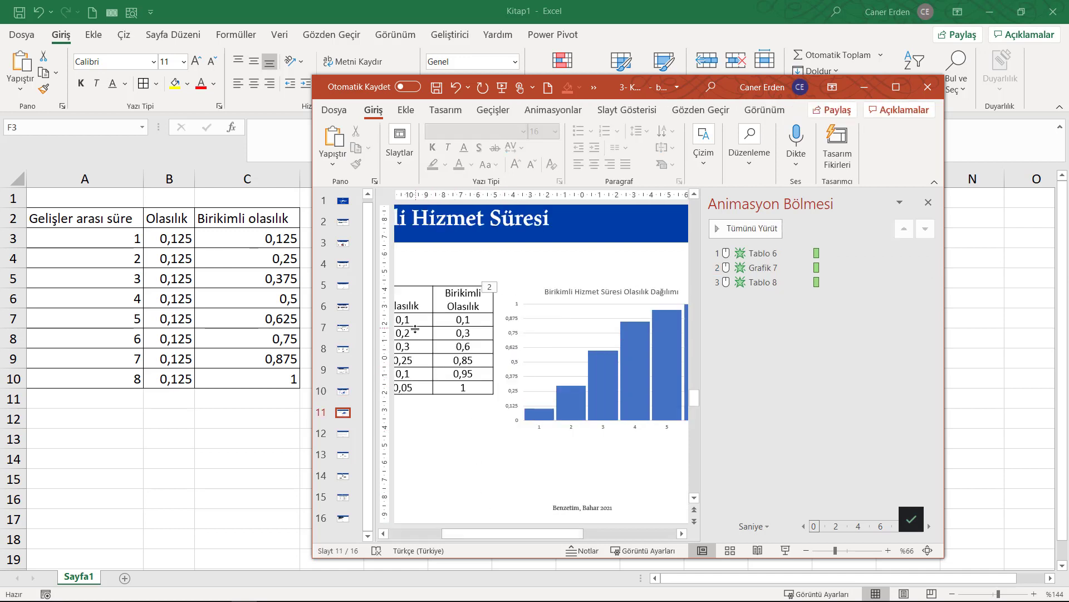
scroll(456, 538, "left", 1)
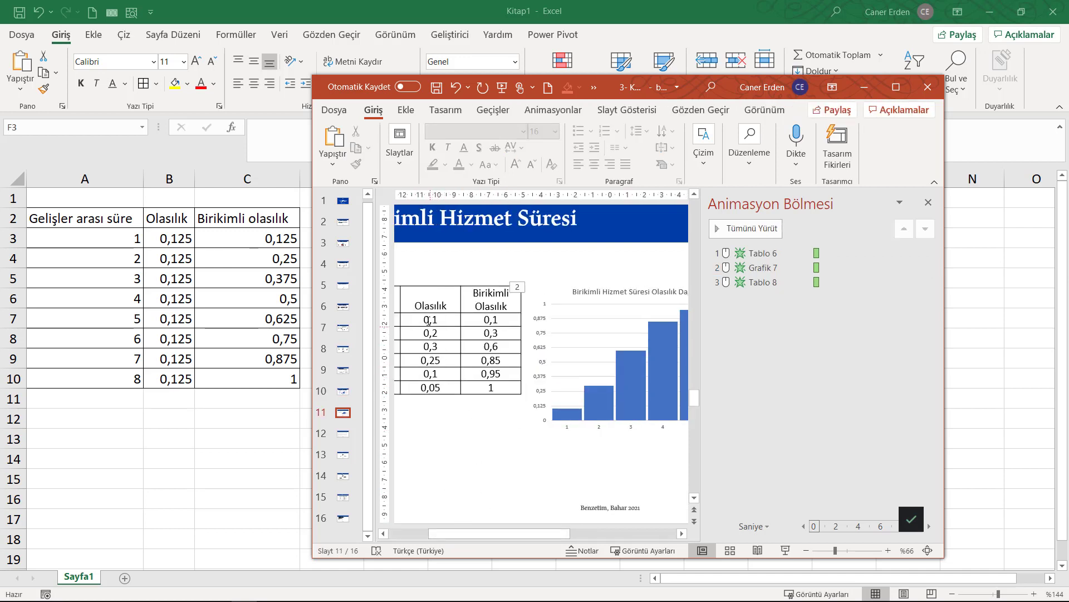
left_click(434, 342)
left_click_drag(432, 319, 437, 385)
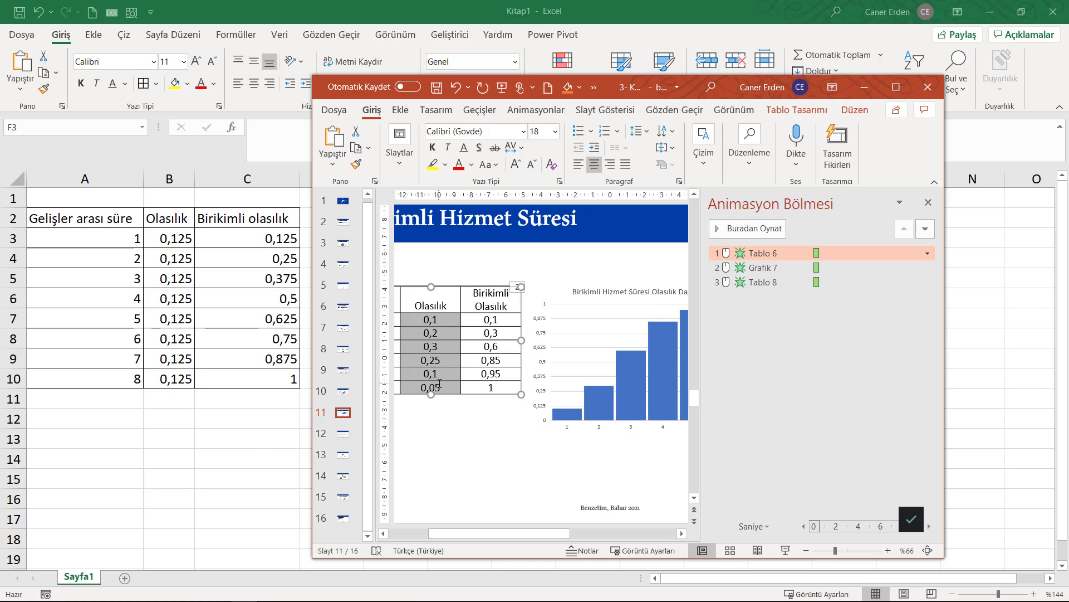
key("alt+Tab")
Paste the probabilities into F3:F8, add header 'Birikimli olasılıklar' in G2 and =F3 in G3
right_click(196, 206)
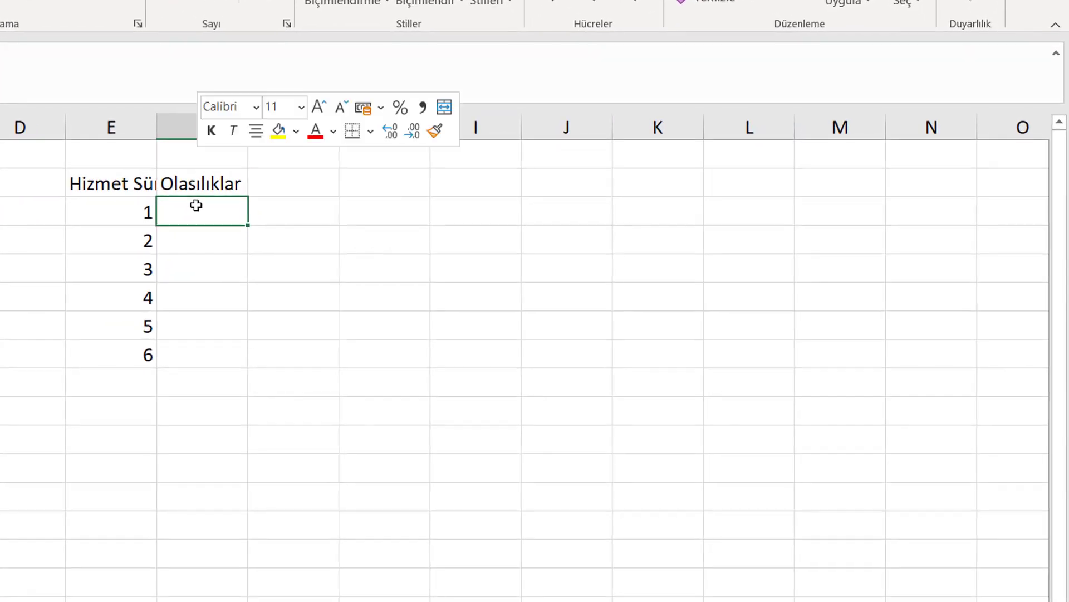
left_click(274, 267)
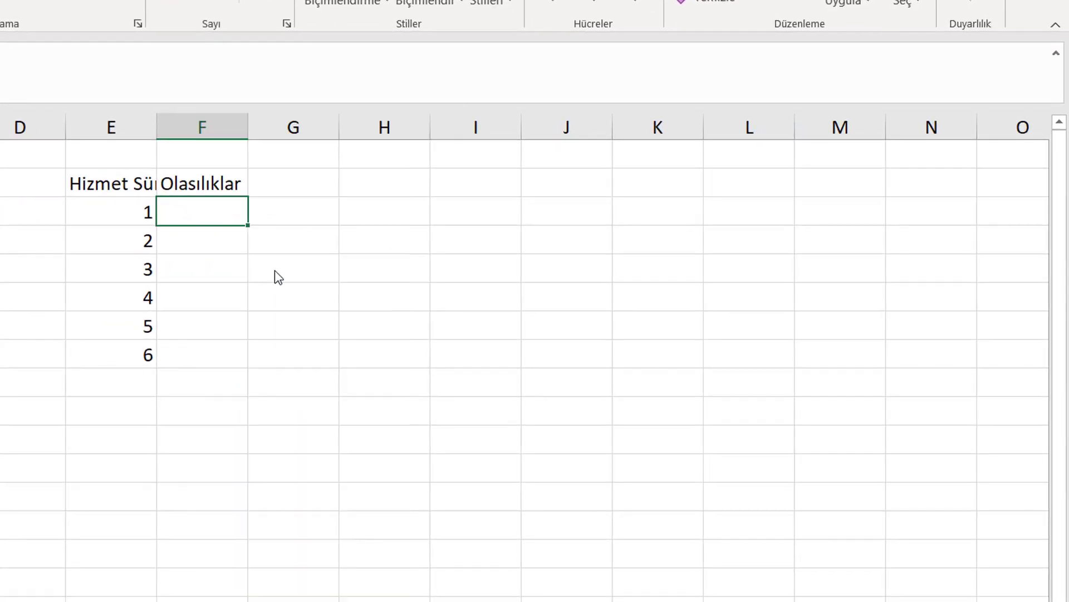
left_click(283, 185)
type("Biriki")
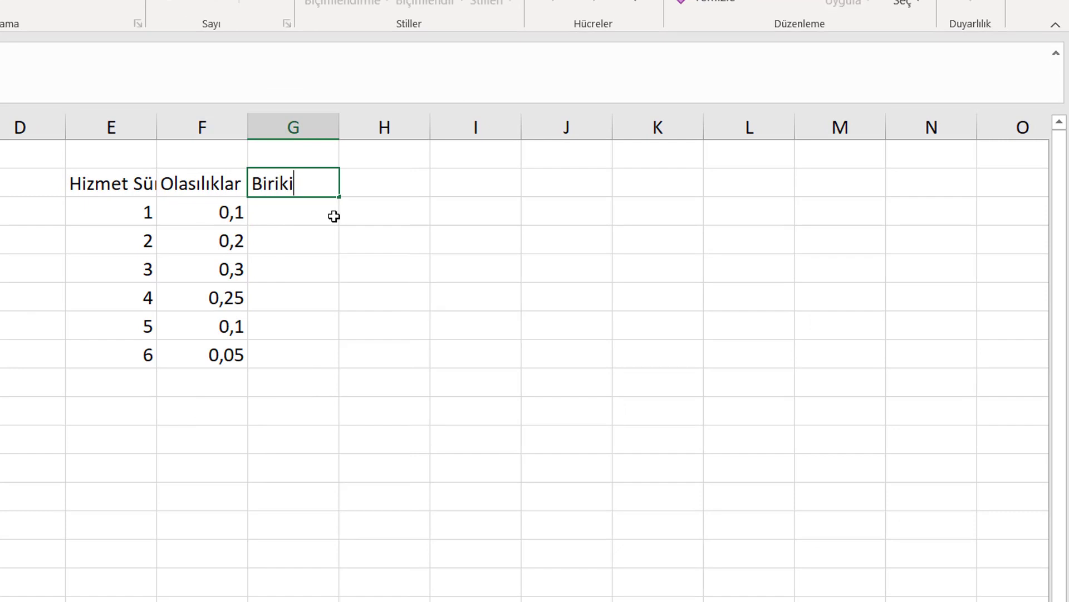
type("mli olasılıklar")
key("Return")
type("=")
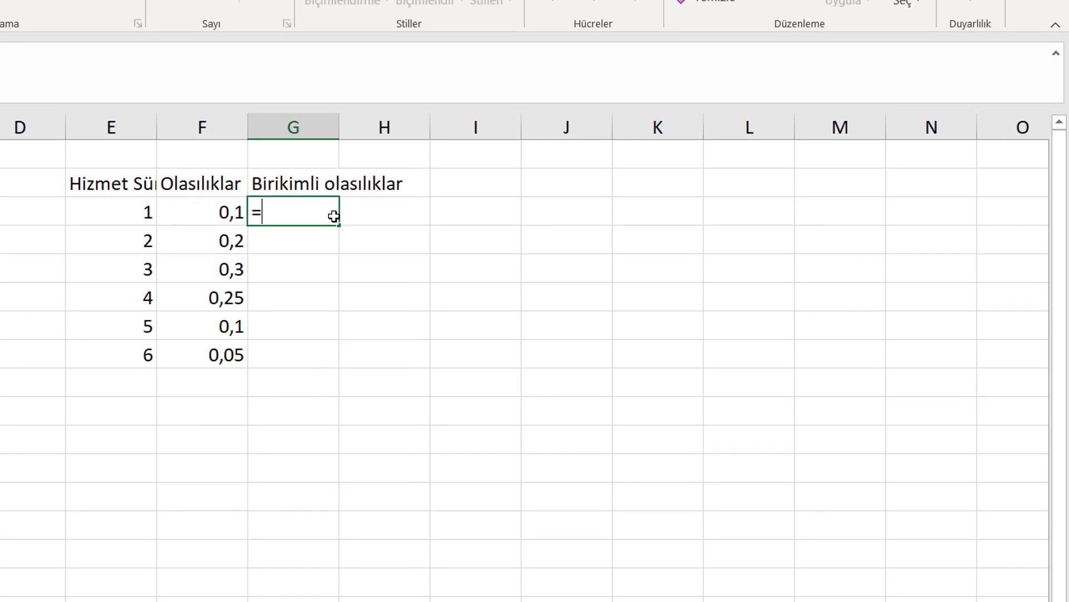
left_click(233, 219)
key("Return")
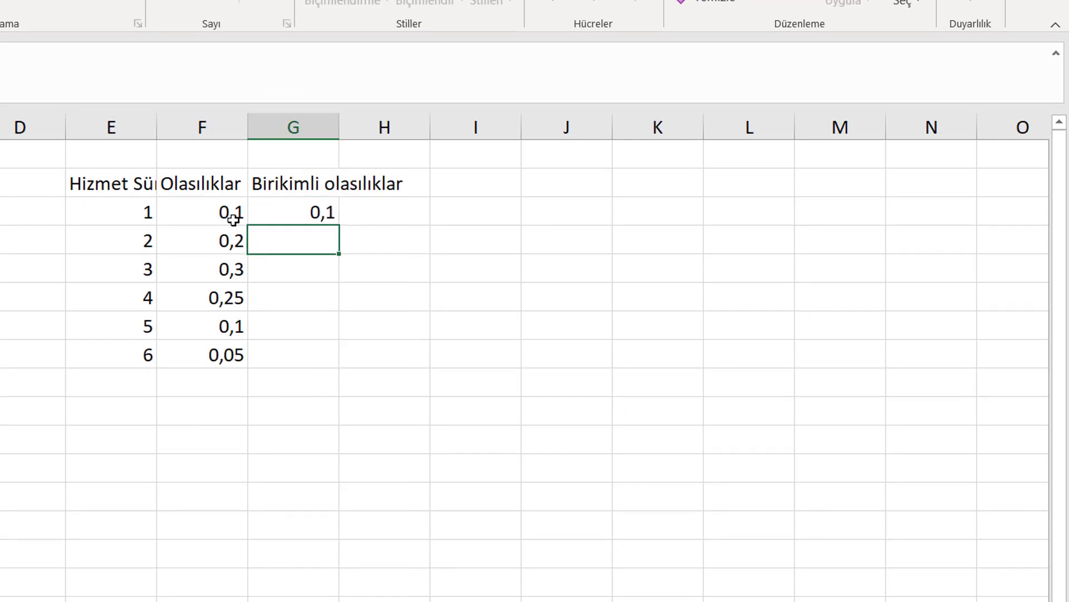
Fill G4:G8 with the running total =G3+F4 reaching 1, and select columns E–G
type("=")
left_click(287, 216)
type("+")
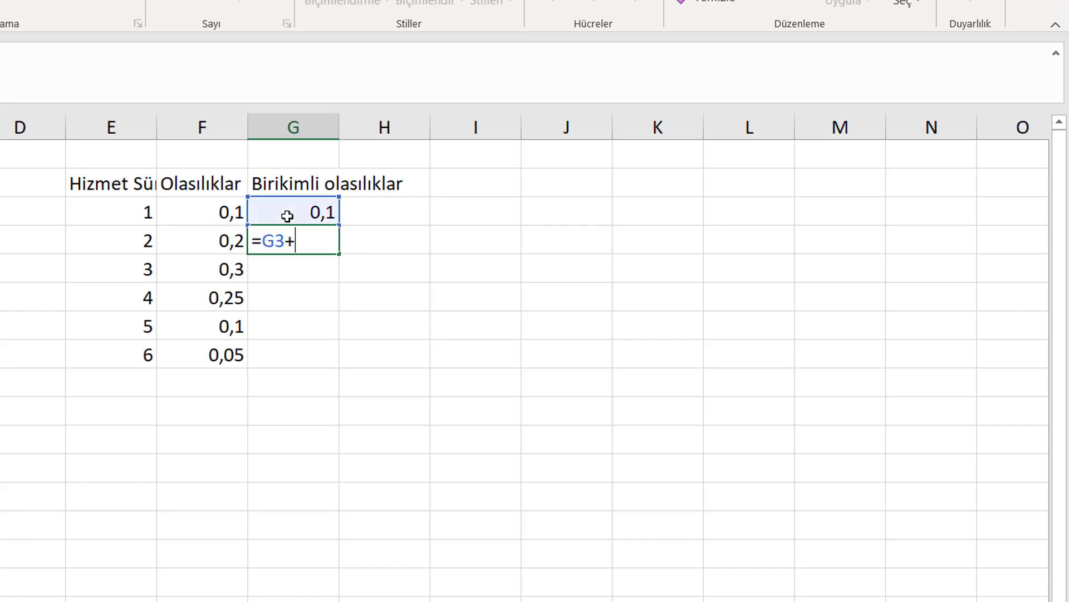
left_click(228, 244)
key("Return")
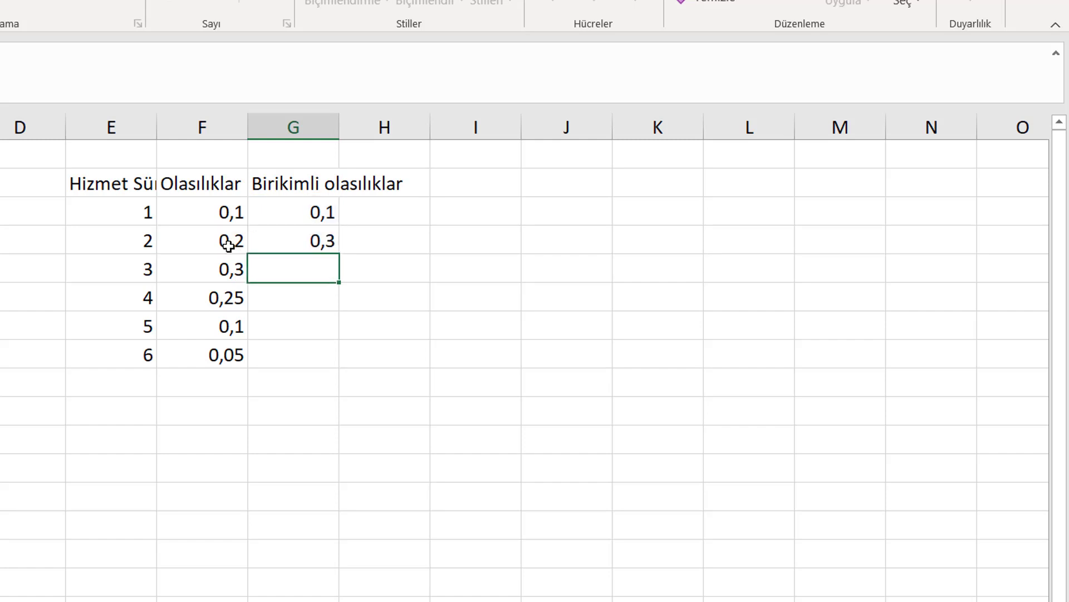
mouse_move(332, 216)
left_mouse_down()
mouse_move(313, 244)
mouse_move(385, 365)
left_mouse_up()
left_click(313, 244)
left_click(476, 354)
left_click(312, 354)
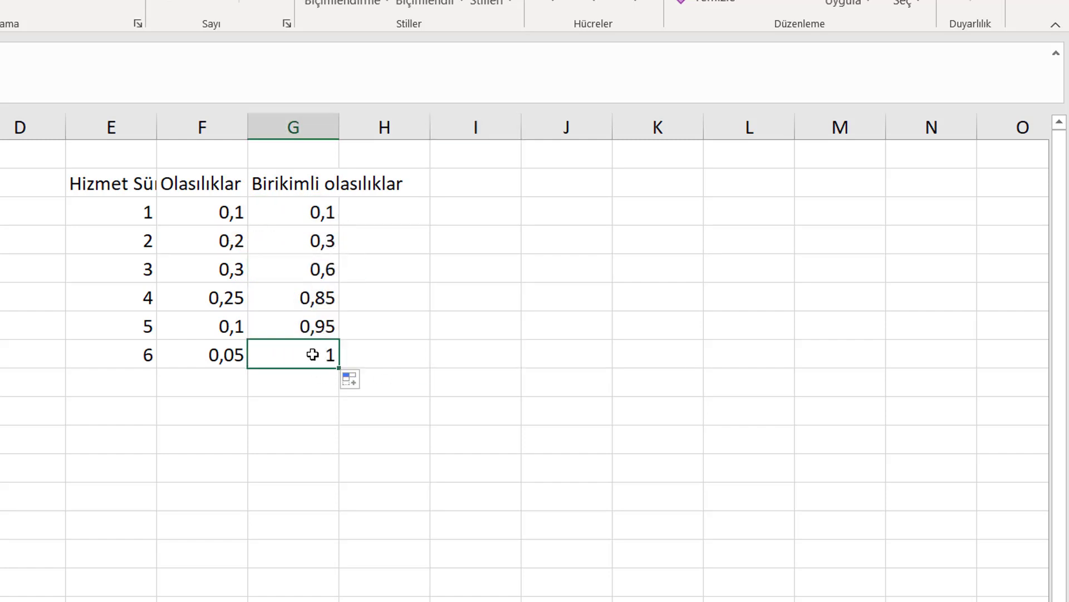
left_click_drag(111, 127, 293, 144)
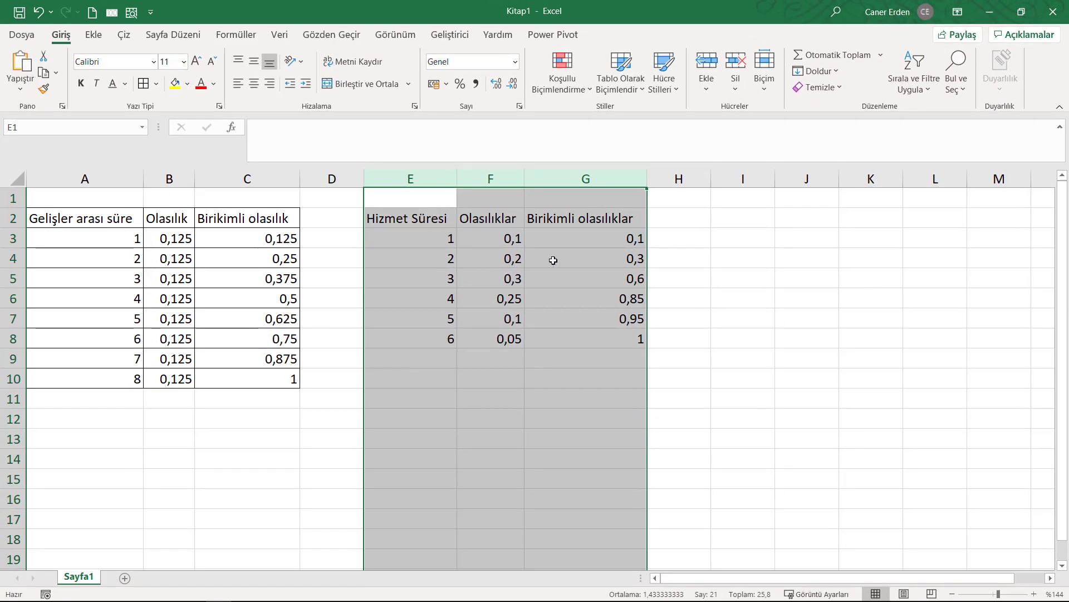
Apply All Borders to the service-time table E2:G8
left_click_drag(407, 217, 629, 339)
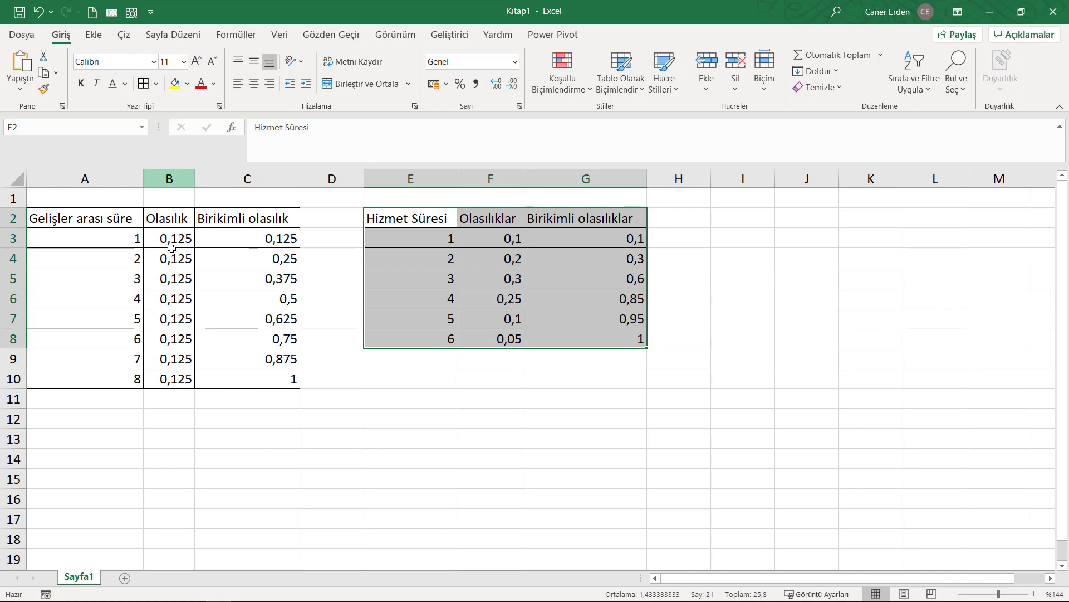
left_click(111, 440)
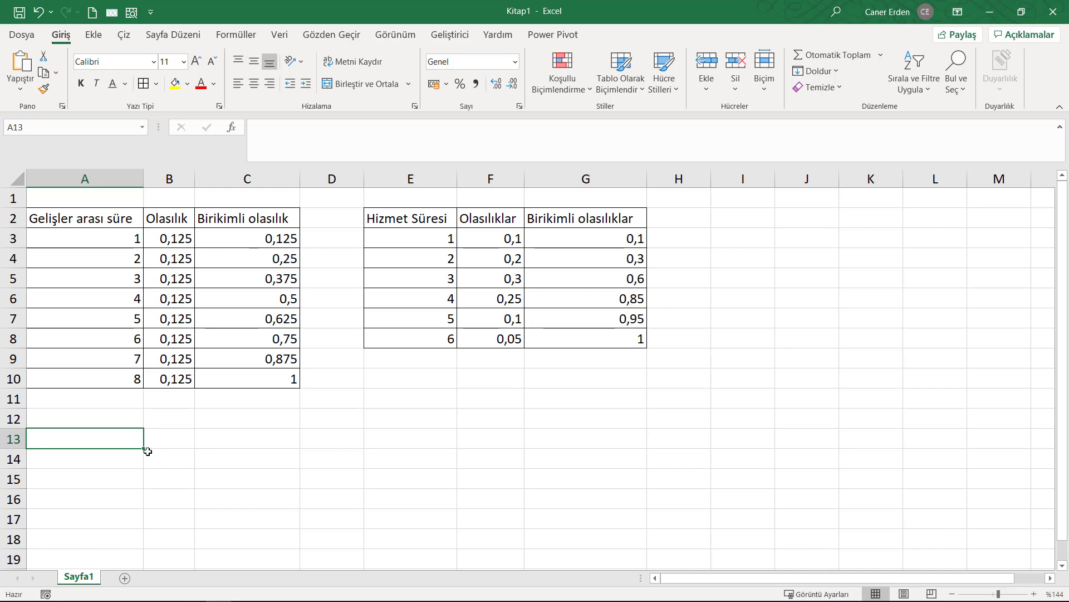
Enter the 'Rassal Sayı 1' heading in B13 and wrap it onto two lines
left_click(181, 446)
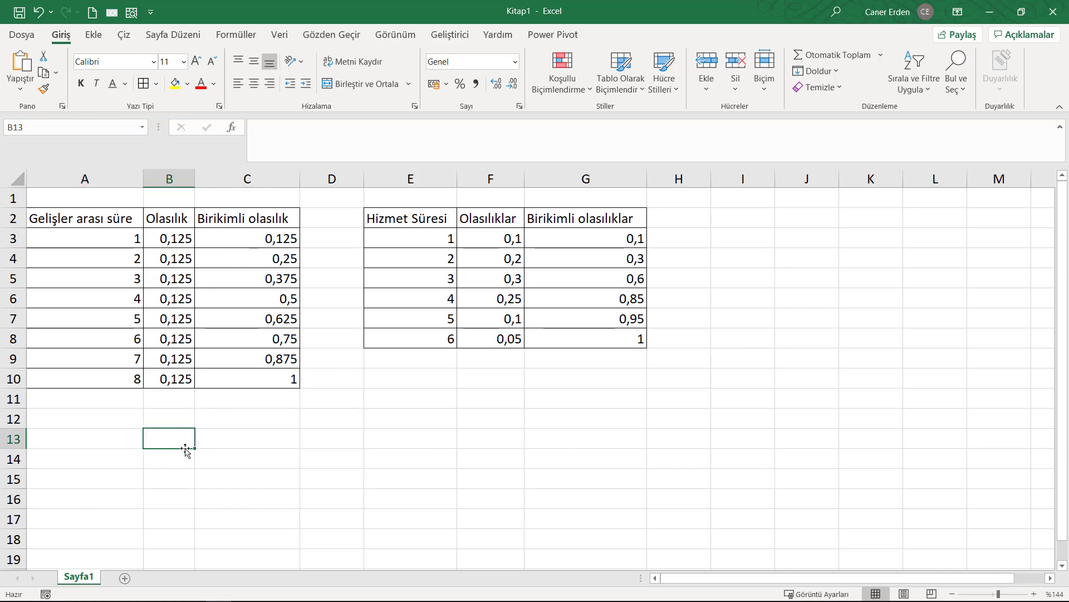
type("Ras")
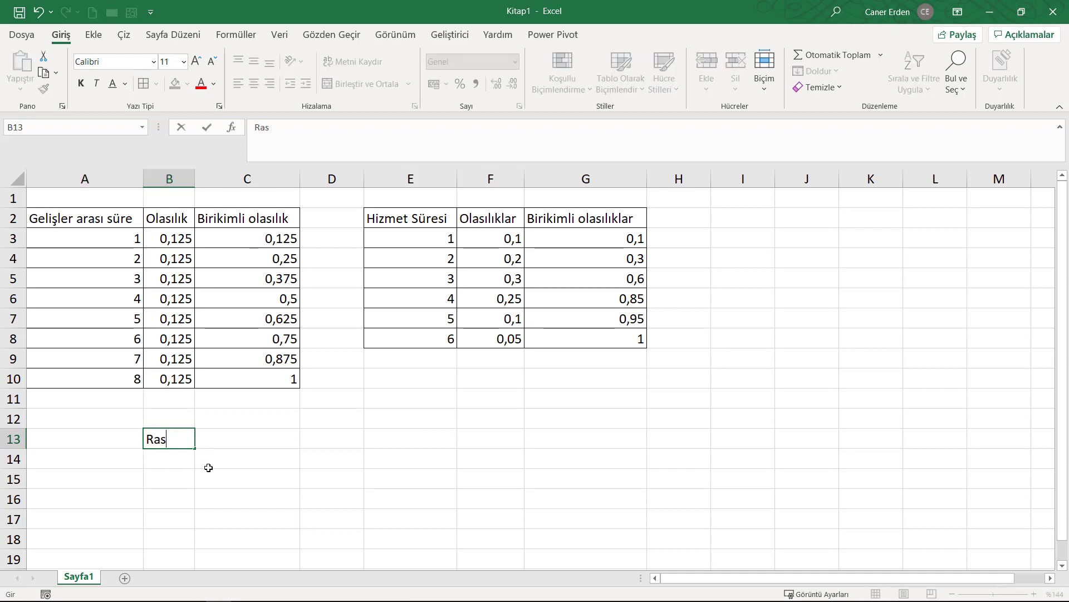
type("sal Sayı 1")
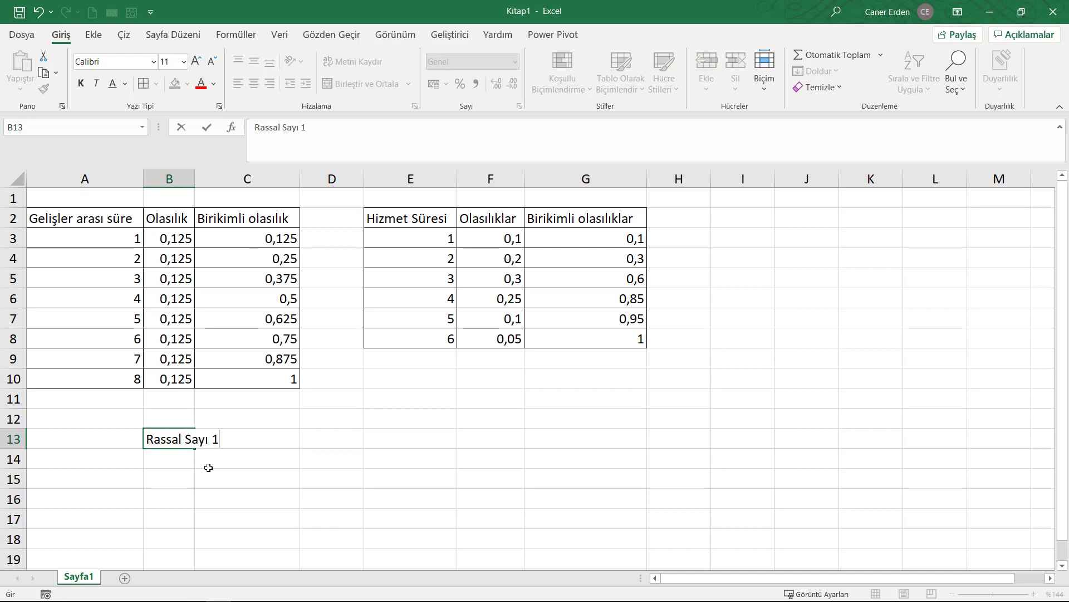
key("Return")
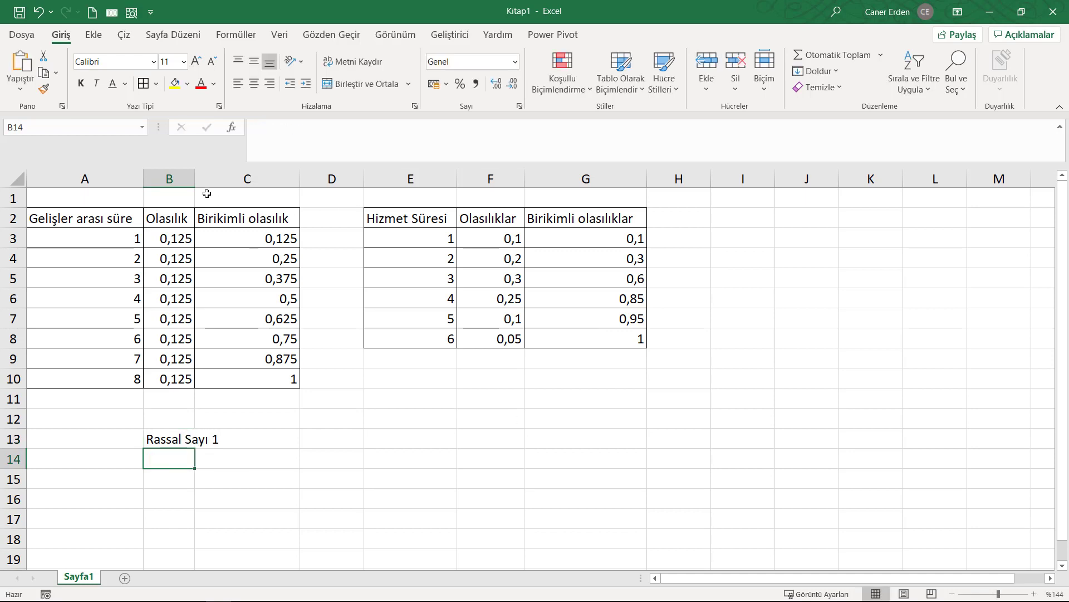
left_click(168, 439)
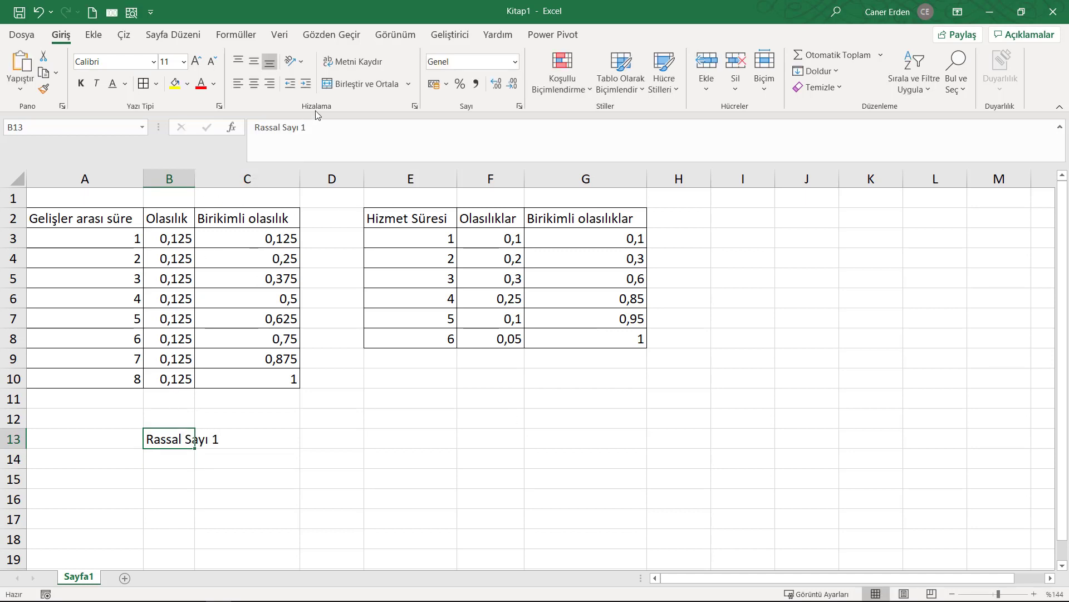
left_click(353, 61)
key("Return")
Inspect C4's cumulative formula =C3+B4 without changing it
left_click(277, 250)
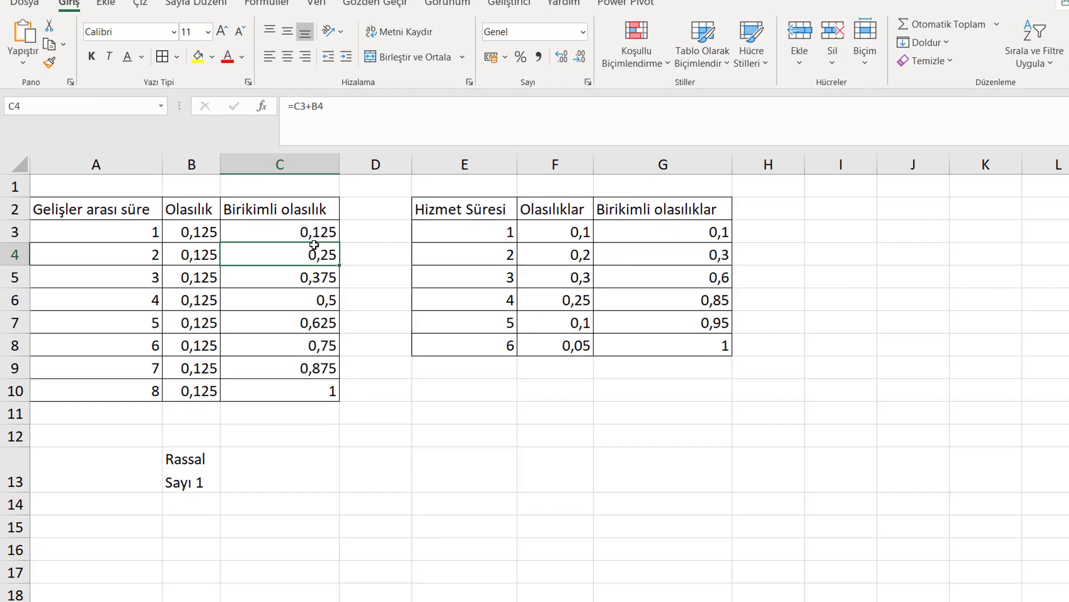
left_click(347, 136)
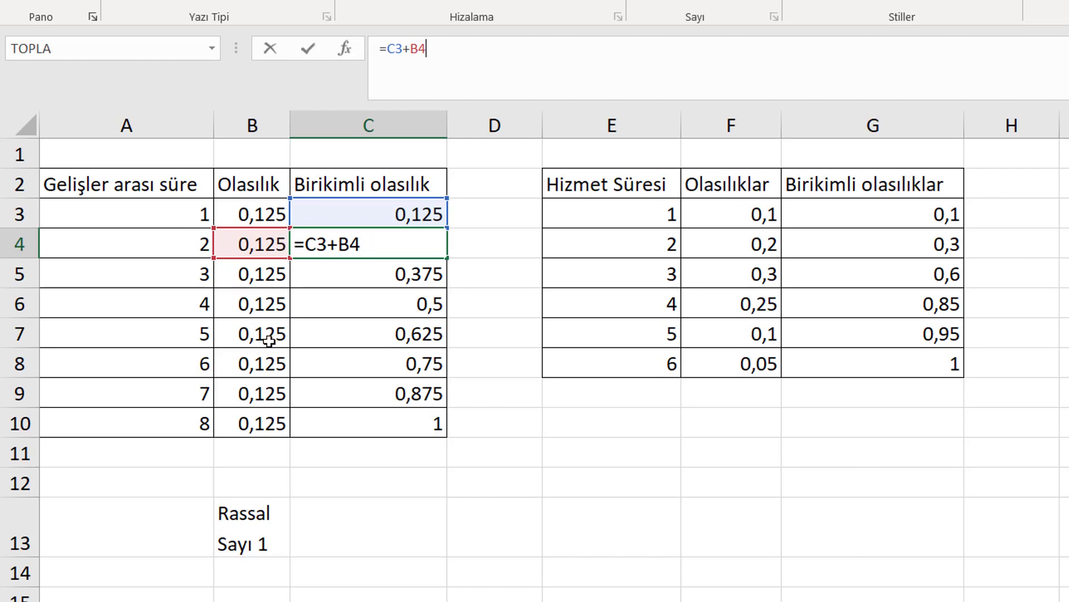
key("ctrl+Return")
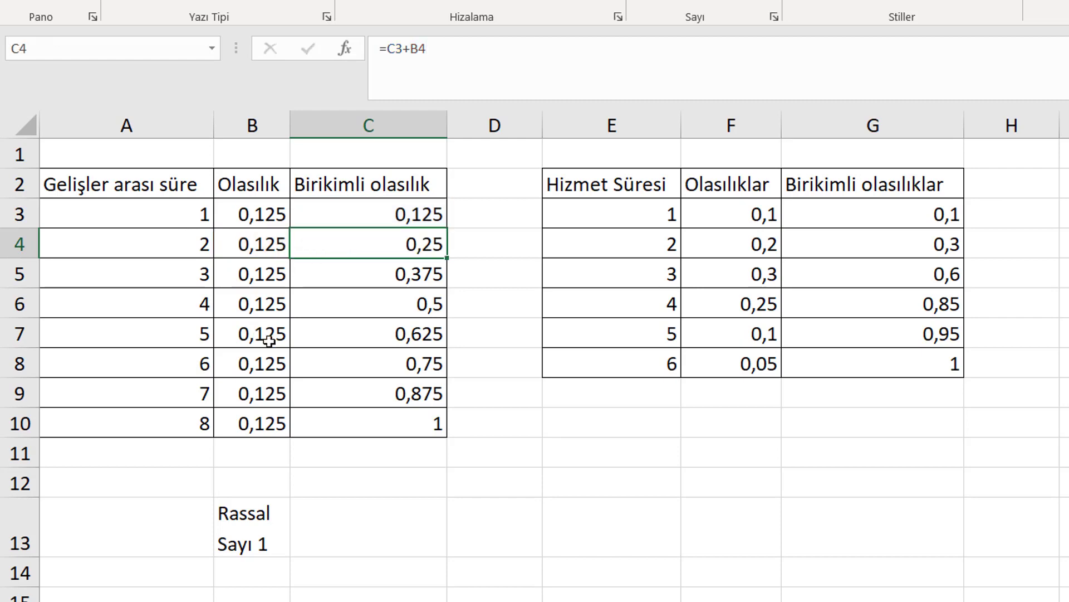
Enter =S_SAYI_ÜRET() in B14 via autocomplete and examine its formula
left_click(262, 574)
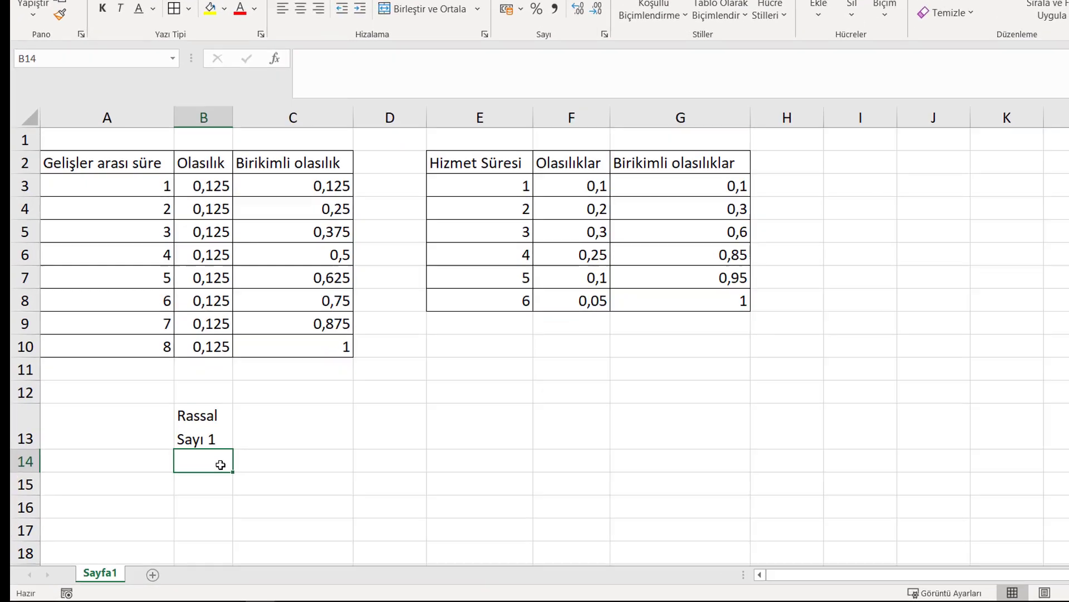
type("=")
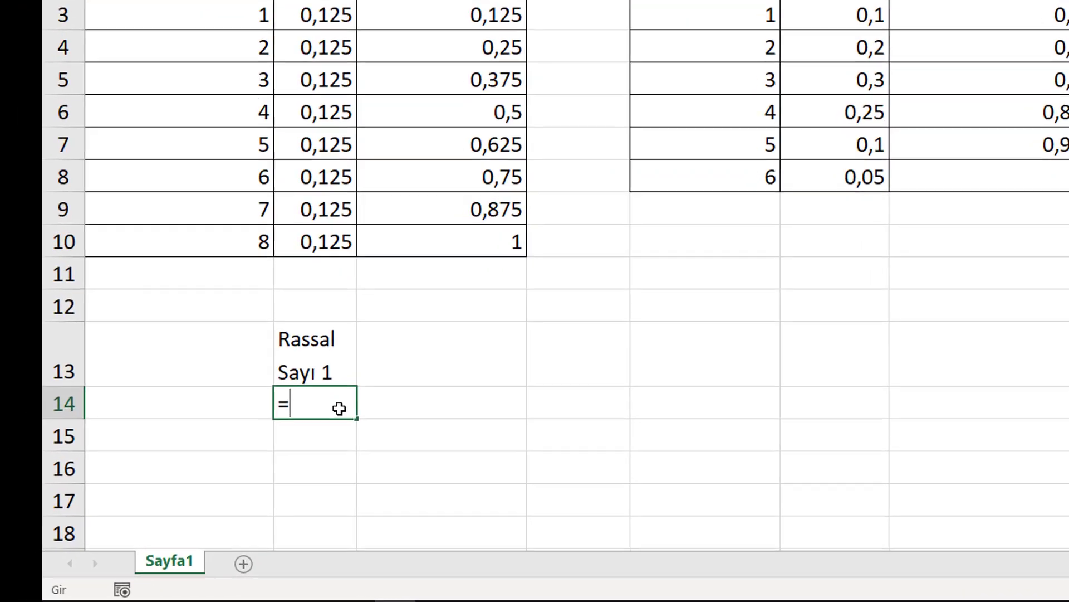
type("s_")
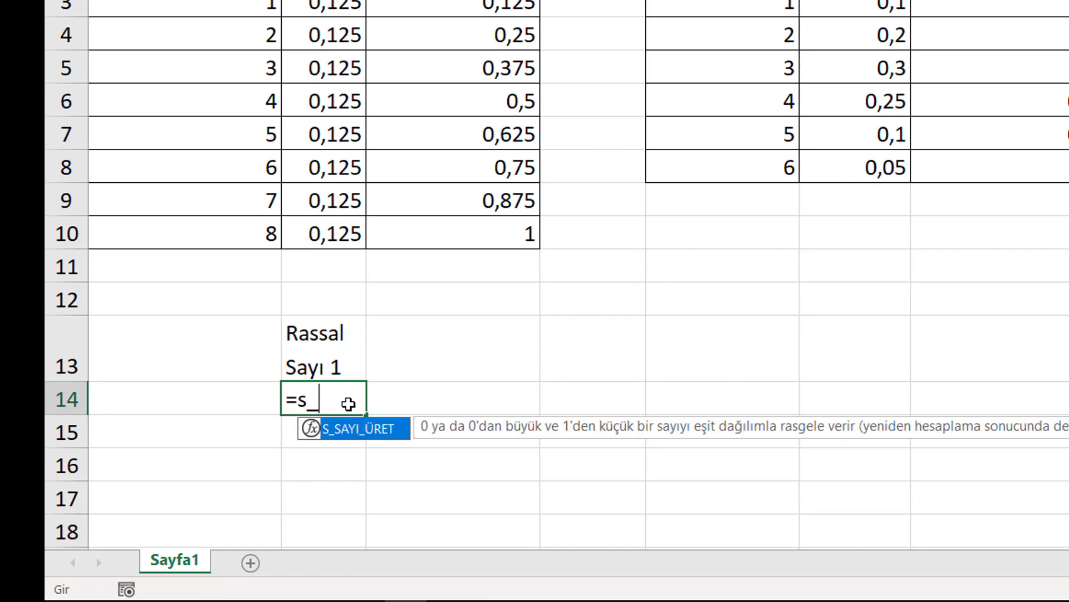
type("s")
key("Tab")
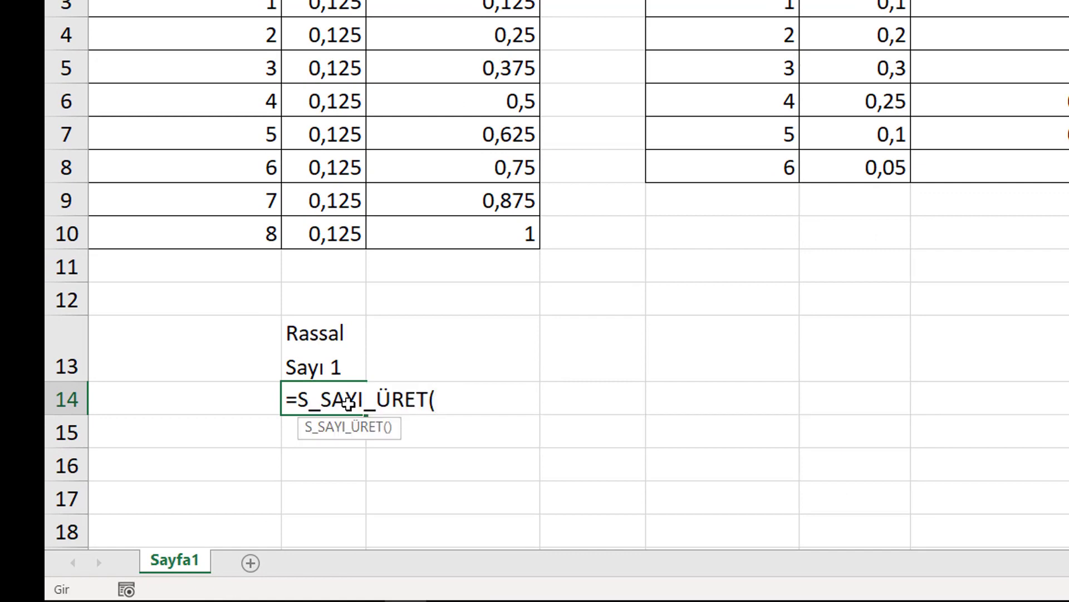
type(")")
key("Return")
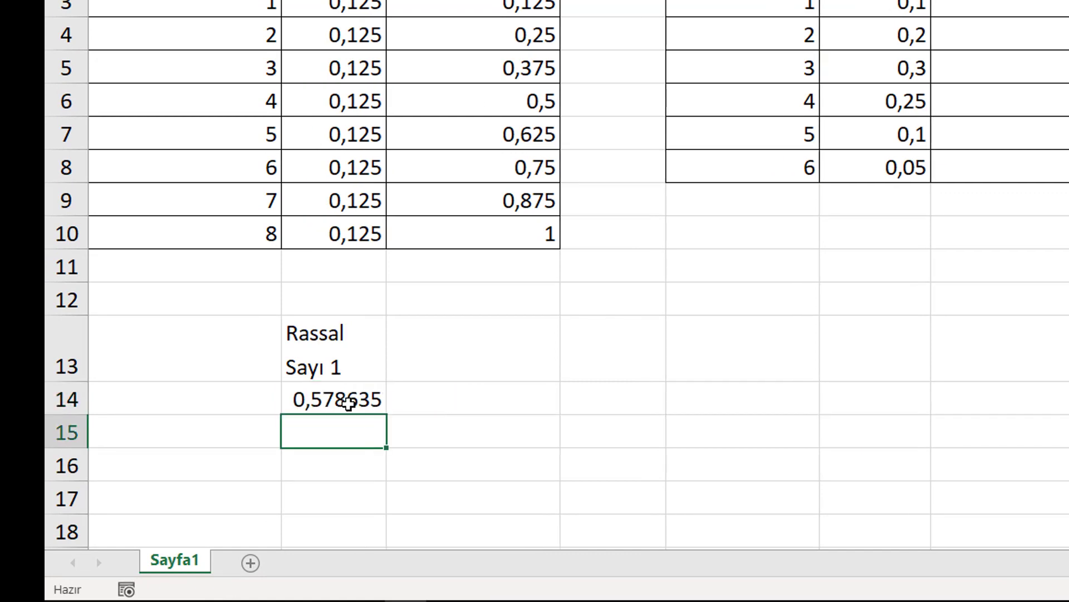
left_click(357, 397)
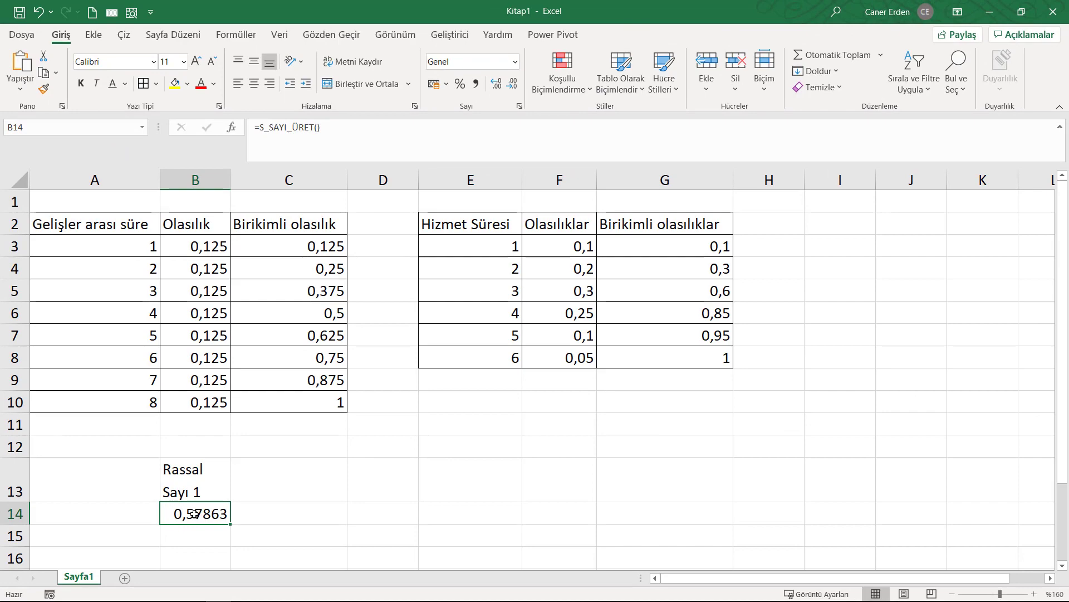
left_click_drag(259, 127, 319, 127)
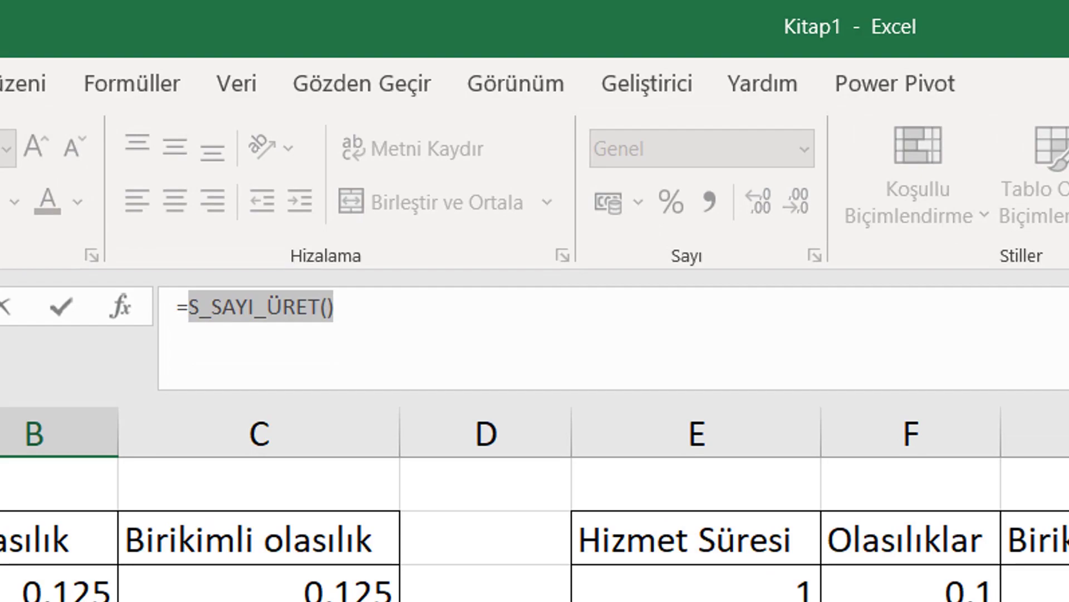
type("B15")
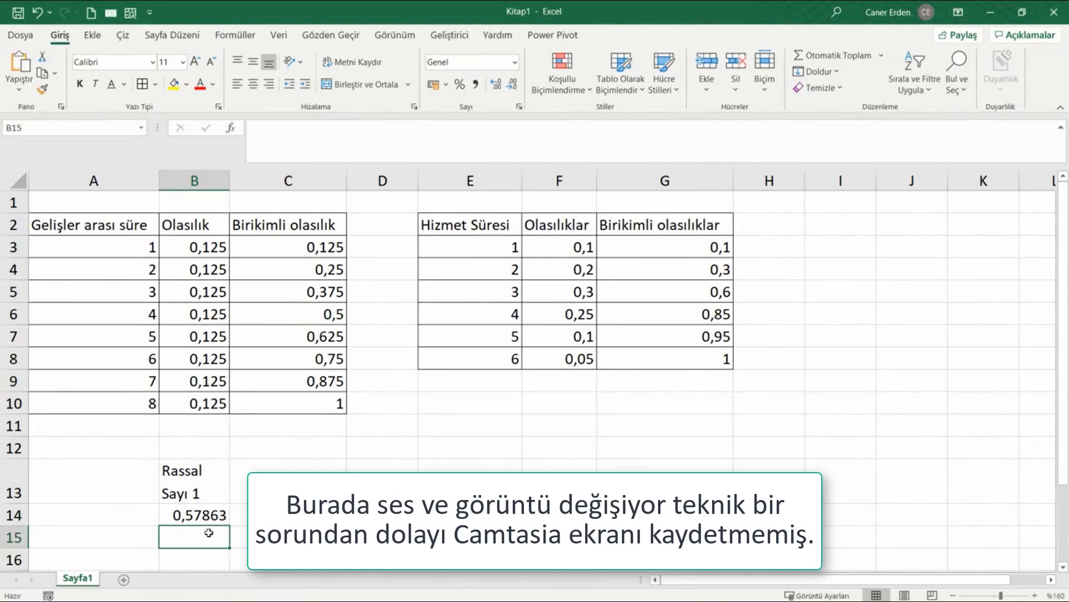
Recalculate with F9 and keep Formüller calculation options on Otomatik
key("F9")
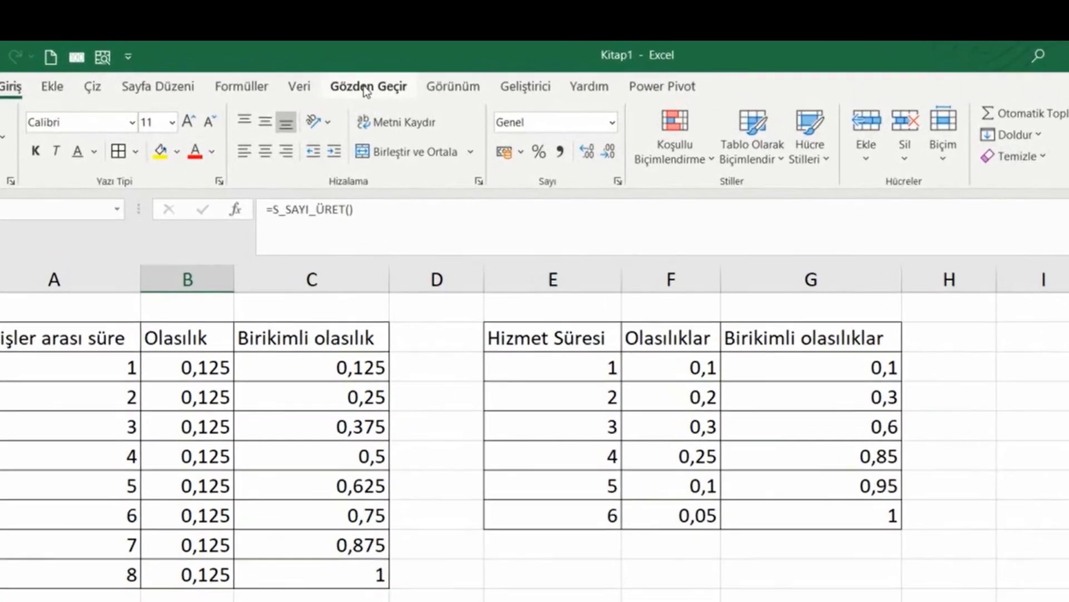
left_click(242, 87)
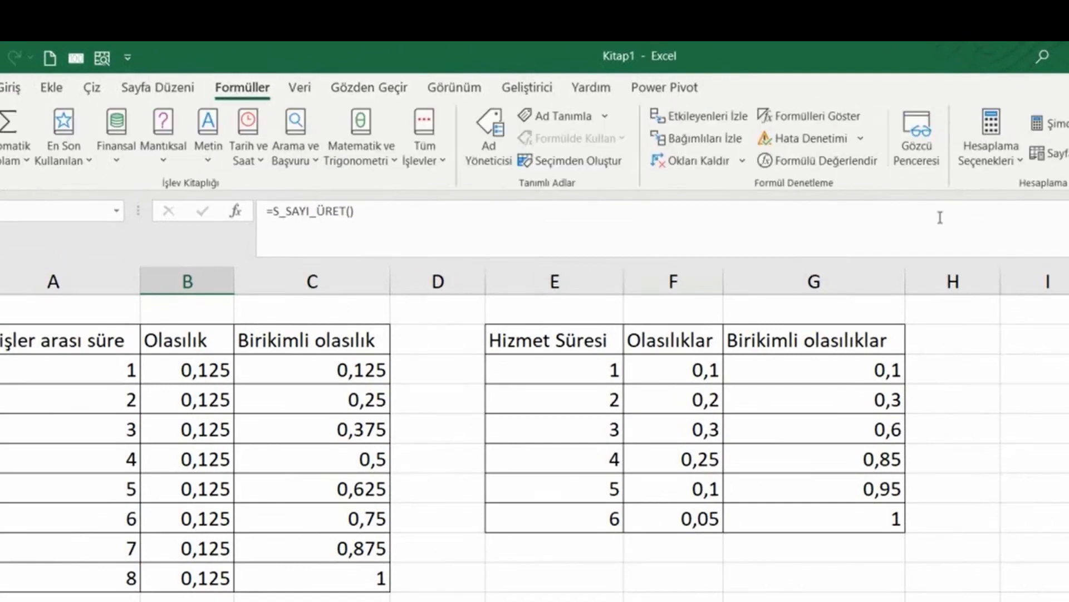
left_click(991, 151)
left_click(1018, 184)
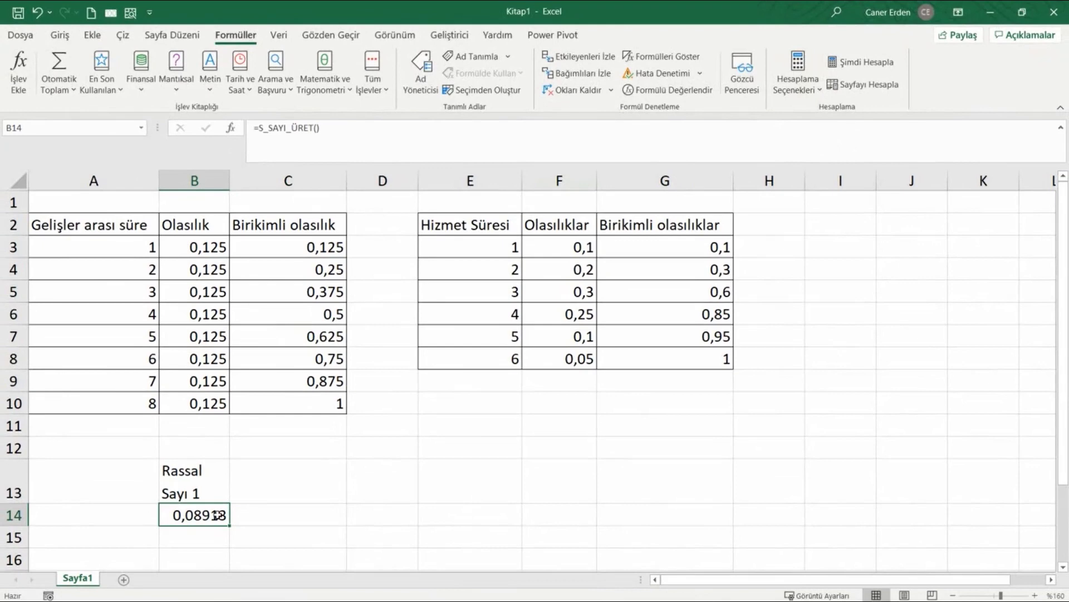
left_click(807, 88)
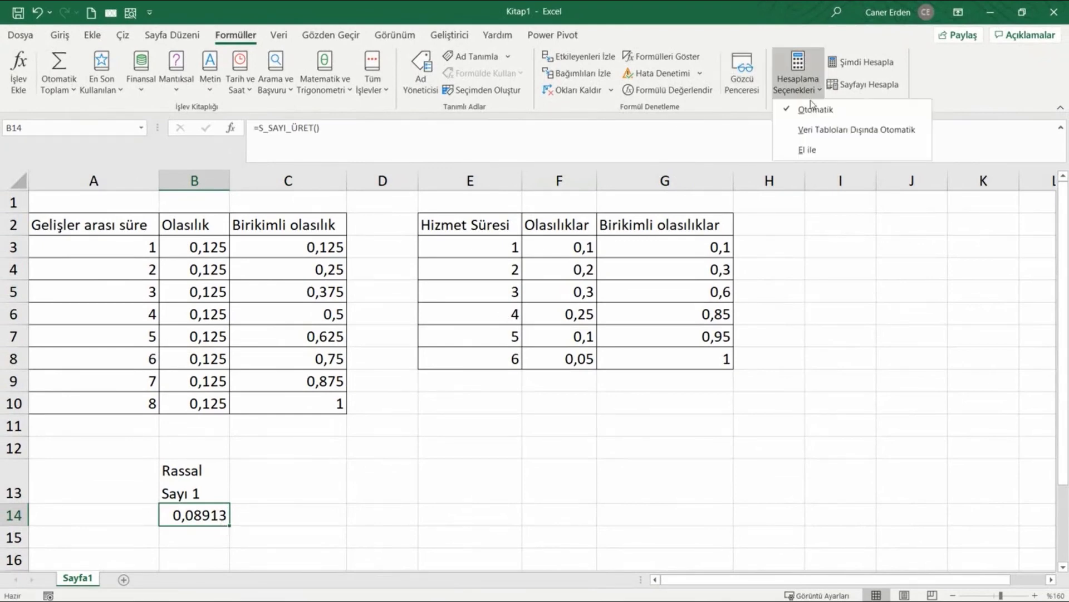
left_click(814, 109)
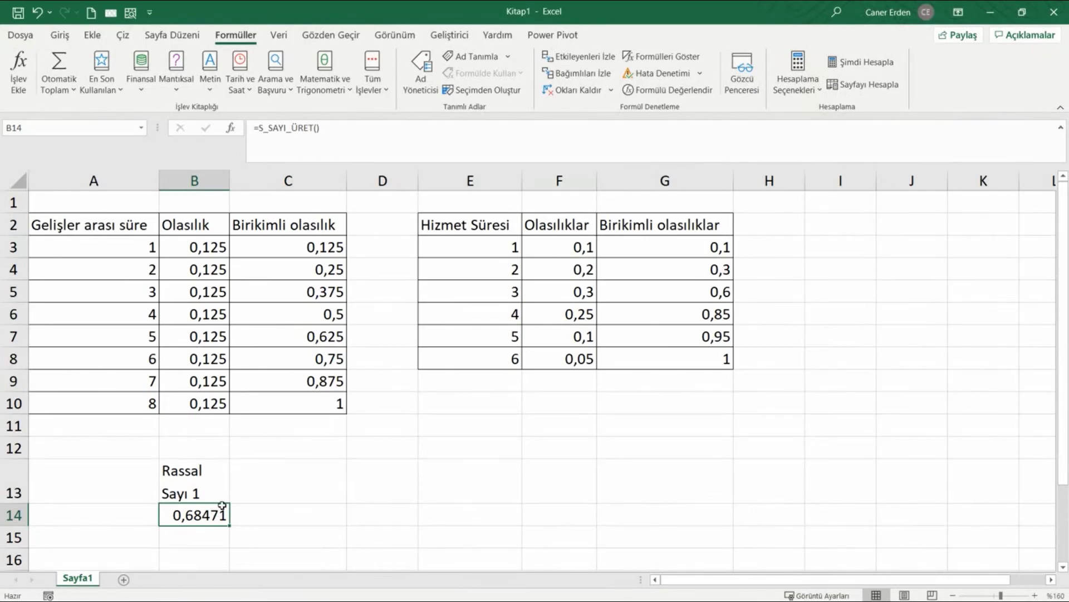
Recheck the calculation options and reselect B14, now showing 0,68471
scroll(229, 475, "down", 1)
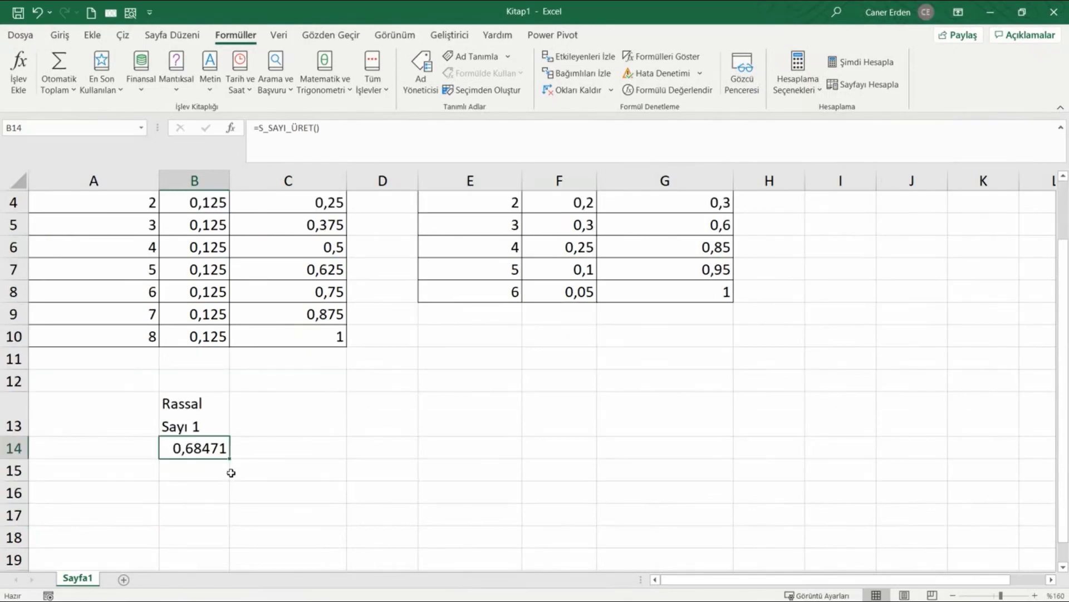
scroll(229, 473, "down", 1)
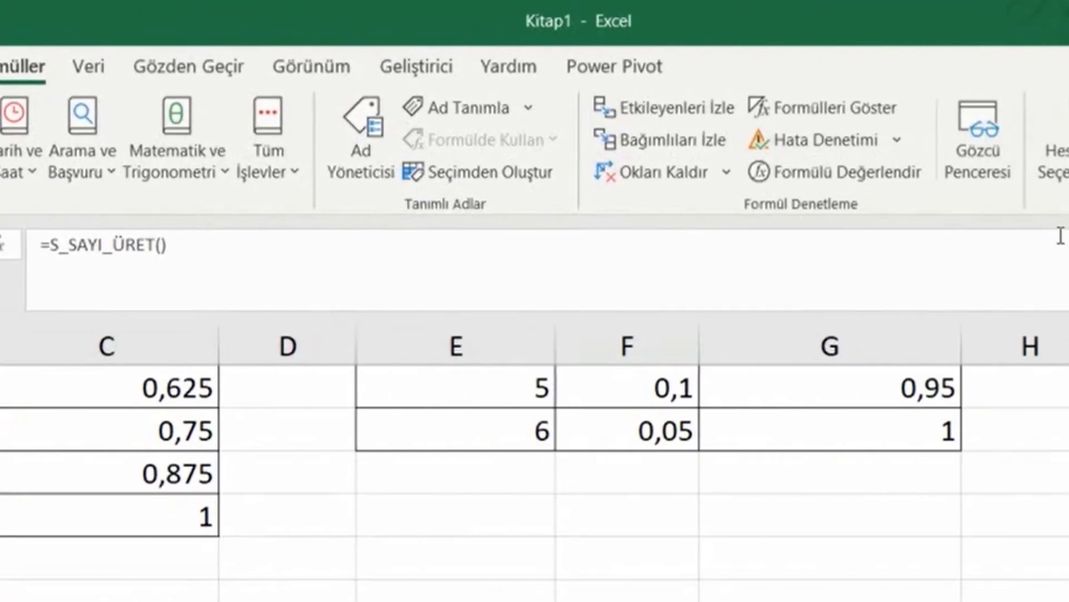
left_click(866, 95)
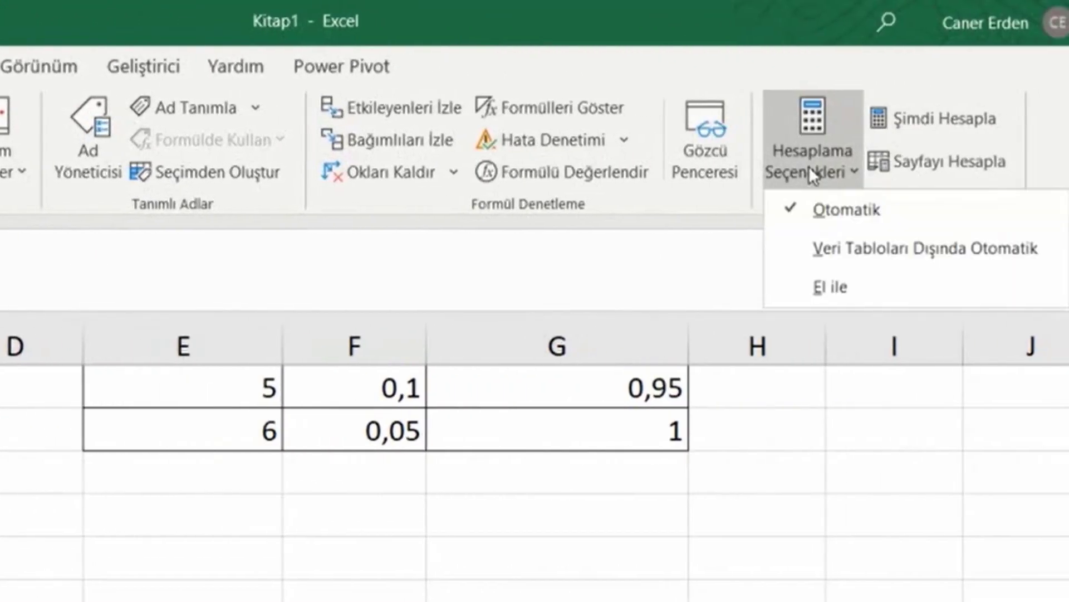
left_click(824, 285)
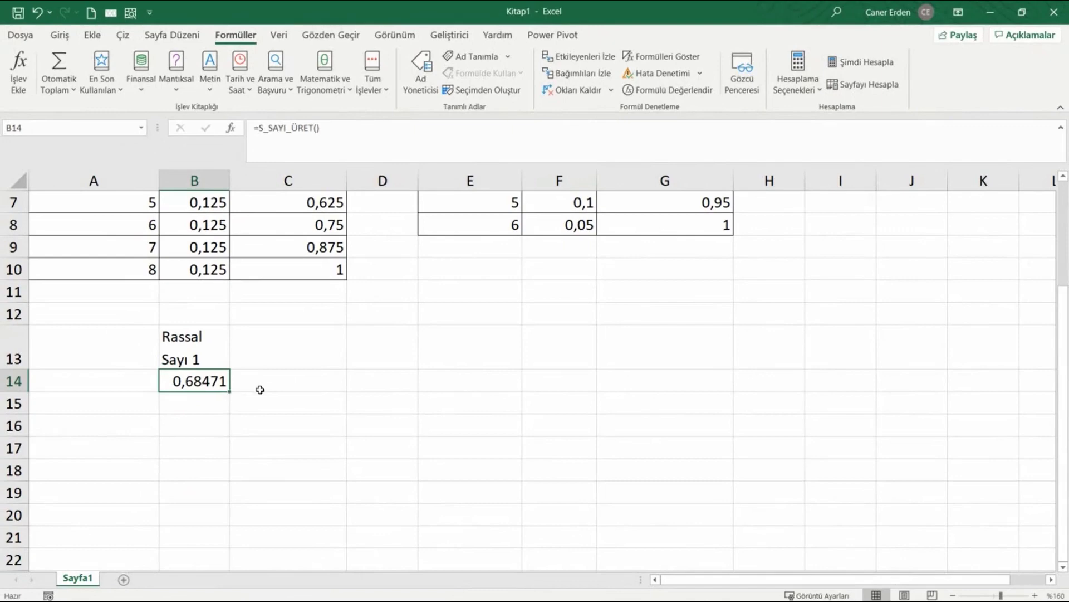
left_click(260, 389)
left_click(212, 397)
left_click(222, 388)
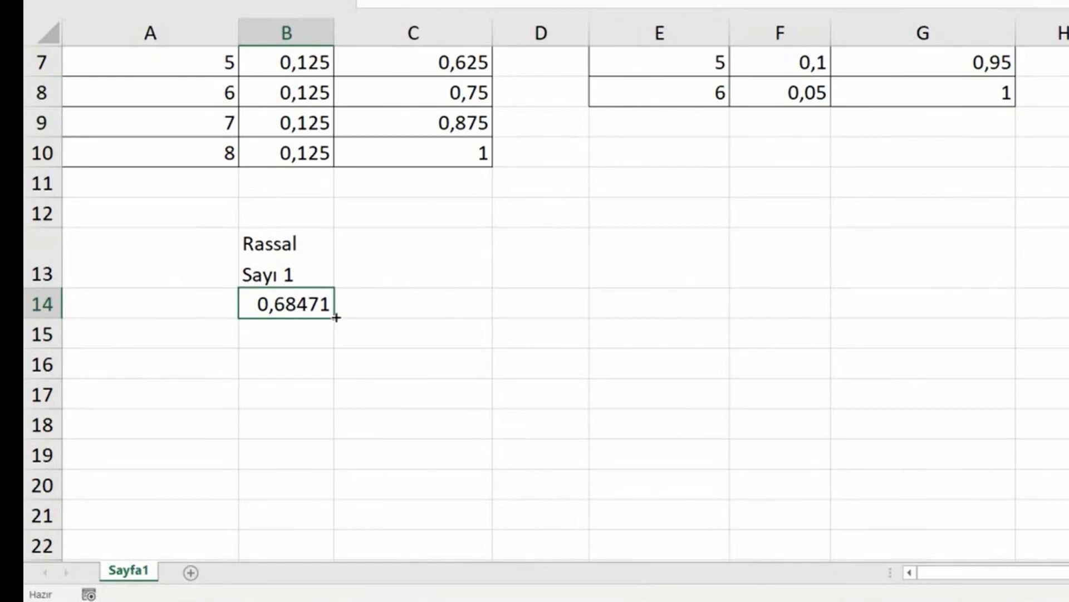
scroll(330, 320, "up", 1)
scroll(330, 321, "up", 1)
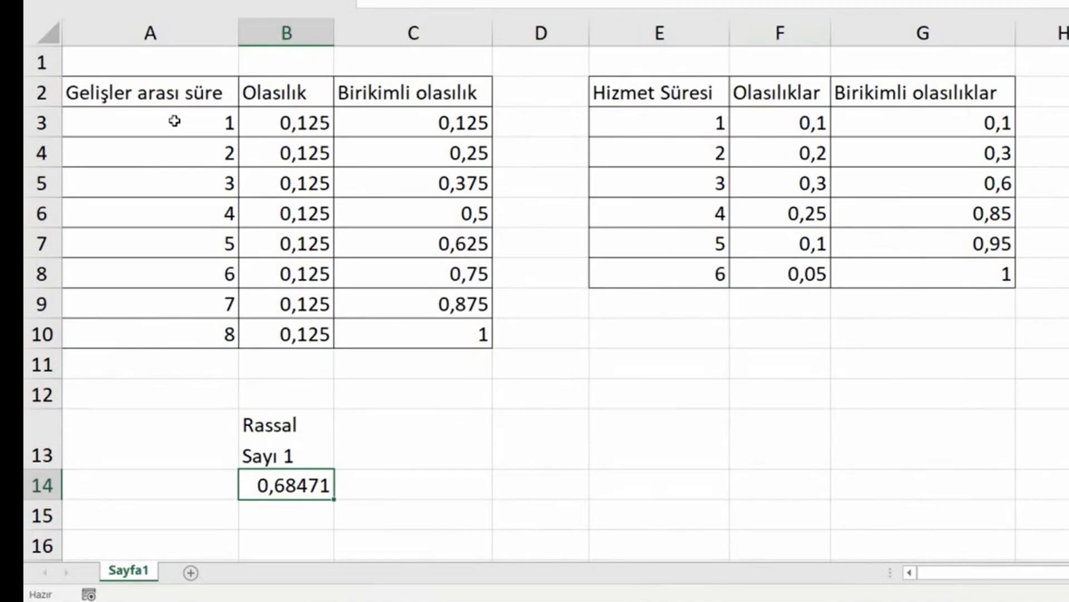
In PowerPoint, step through slides 9 and 10 to slide 11, 'Birikimli Hizmet Süresi'
left_click(353, 589)
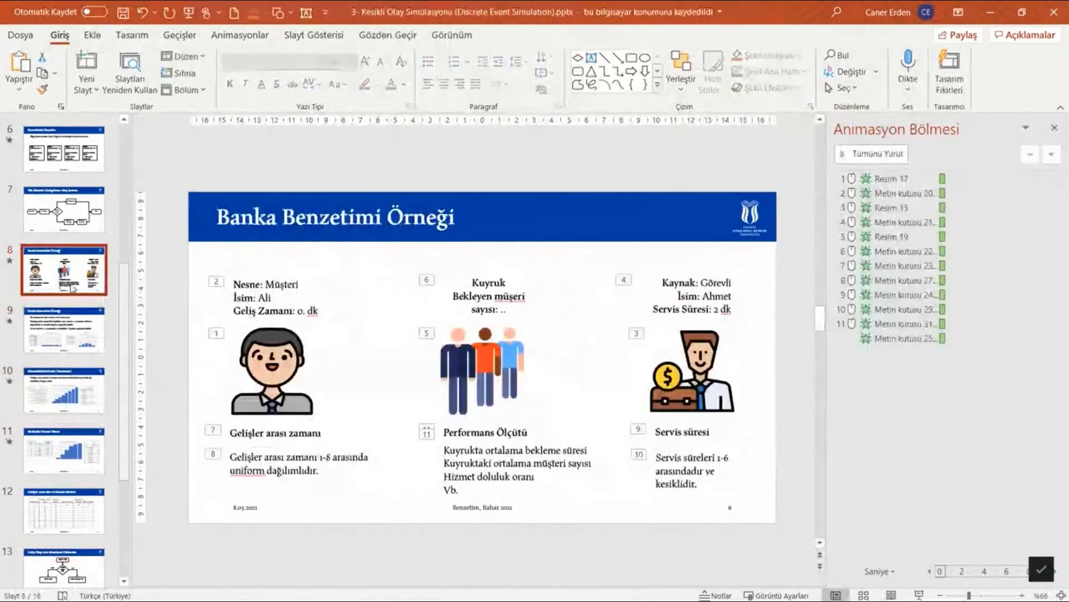
left_click(65, 325)
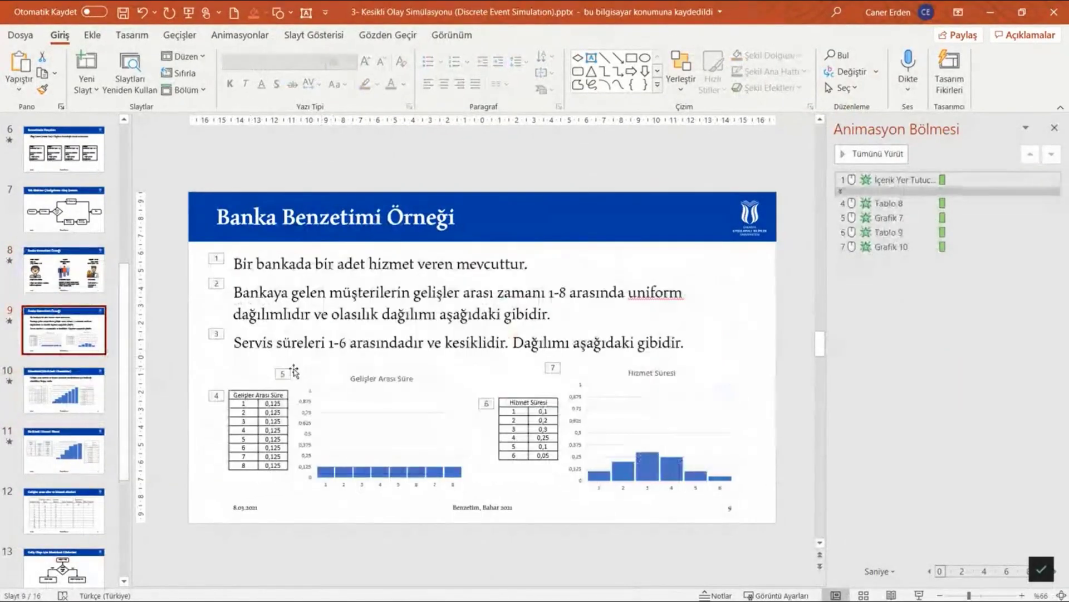
left_click(84, 392)
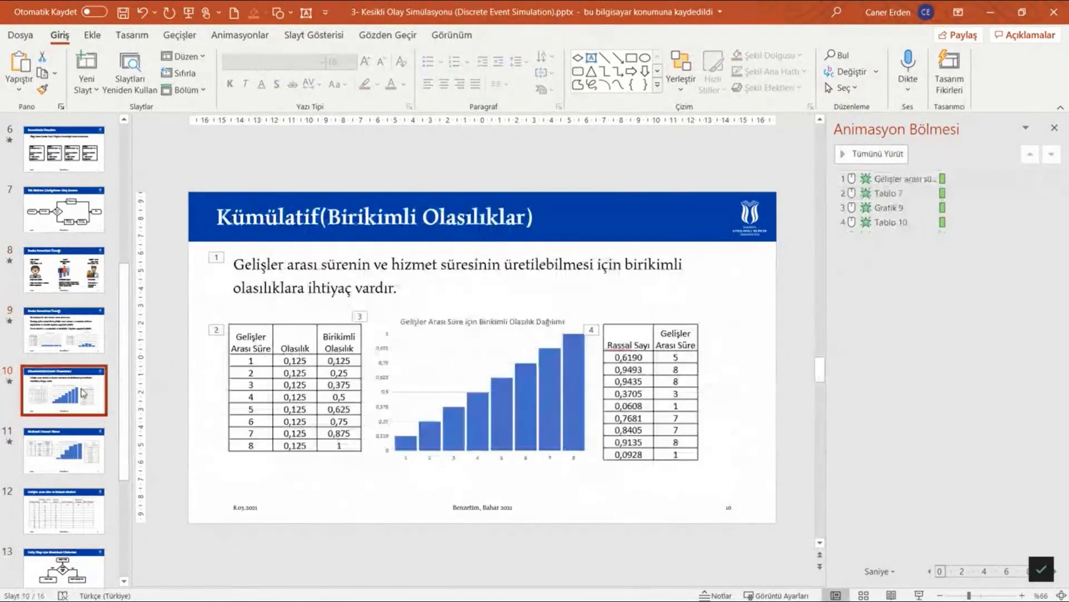
left_click(84, 444)
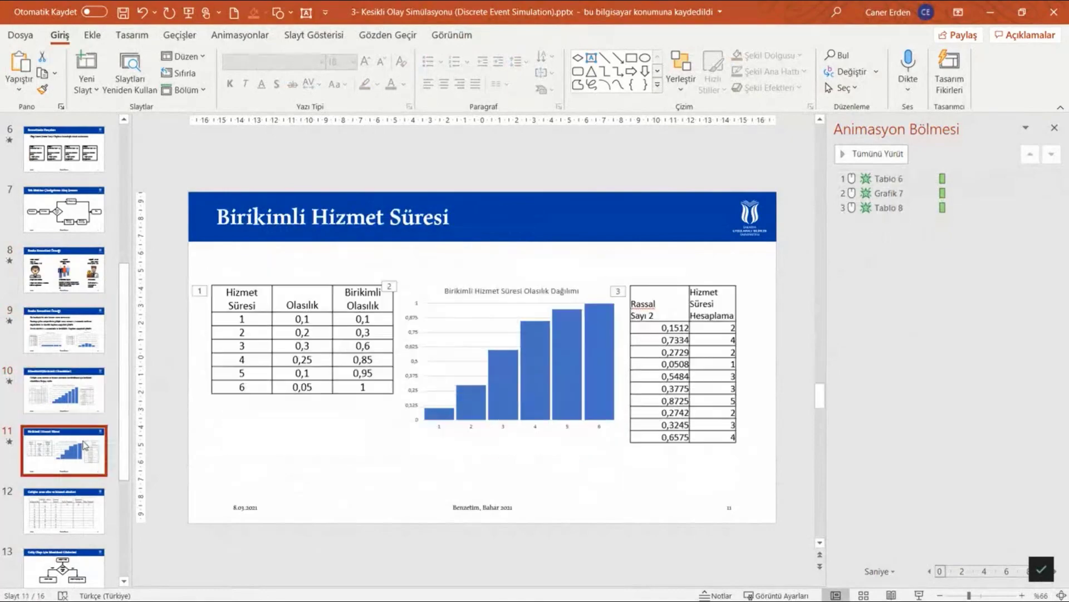
Back in Excel, label A13 'Müşteri Sayısı'
left_click(991, 12)
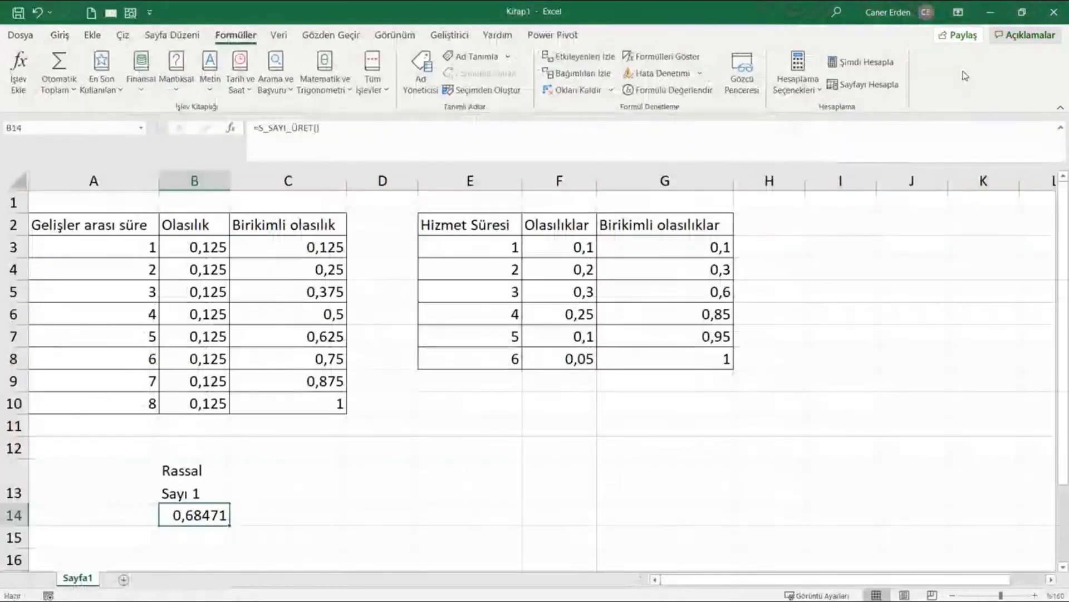
left_click(119, 489)
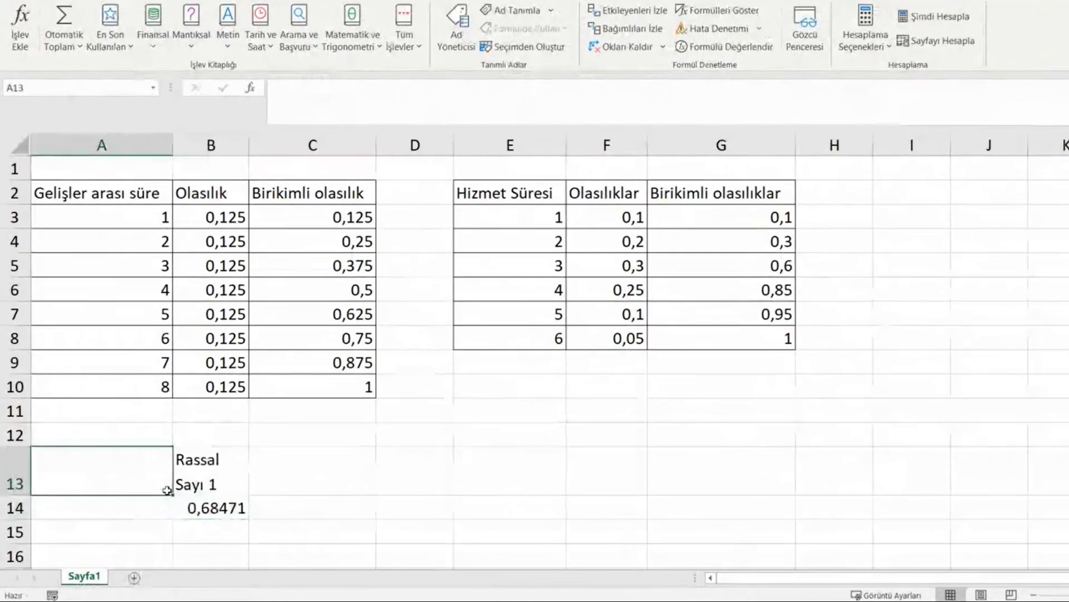
type("Müşter")
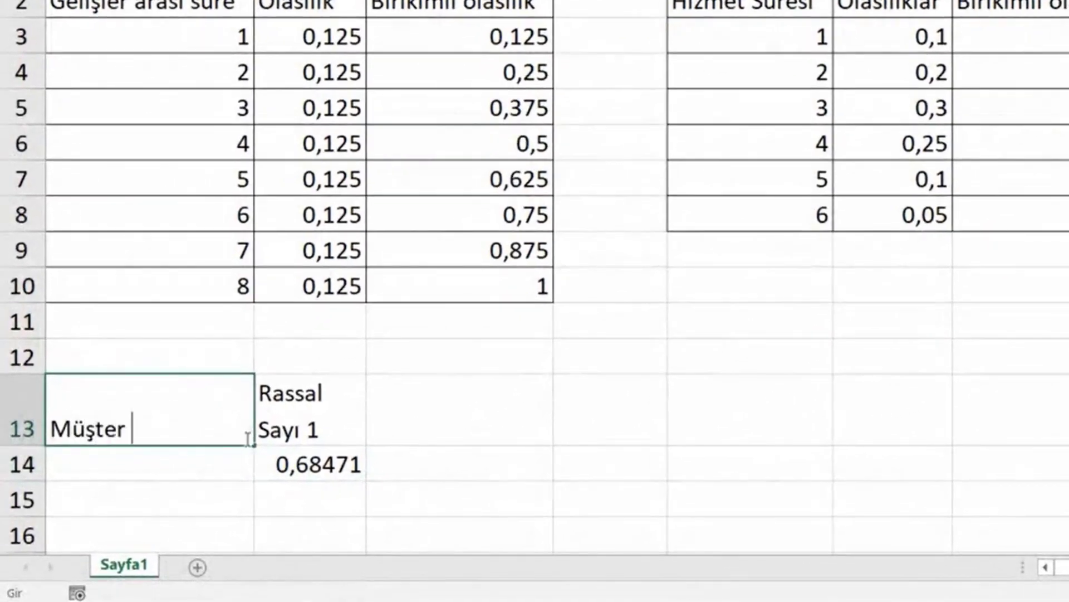
type("i Sayısı")
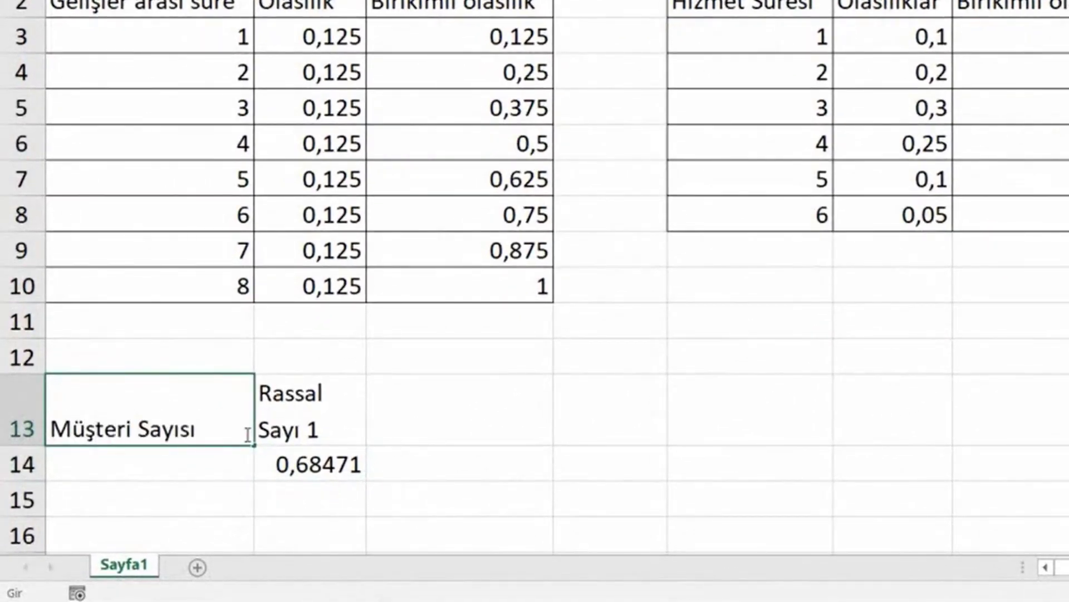
left_click(281, 468)
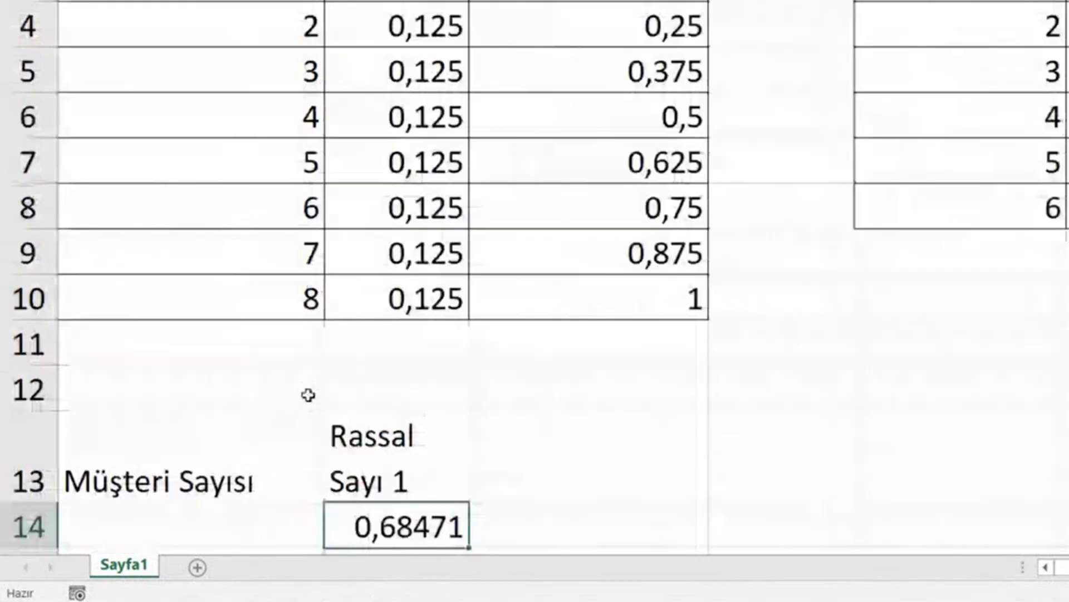
Enter 1, 2, 3 in A14:A16, fill down to 9, and type 10 below
left_click(201, 477)
type("1")
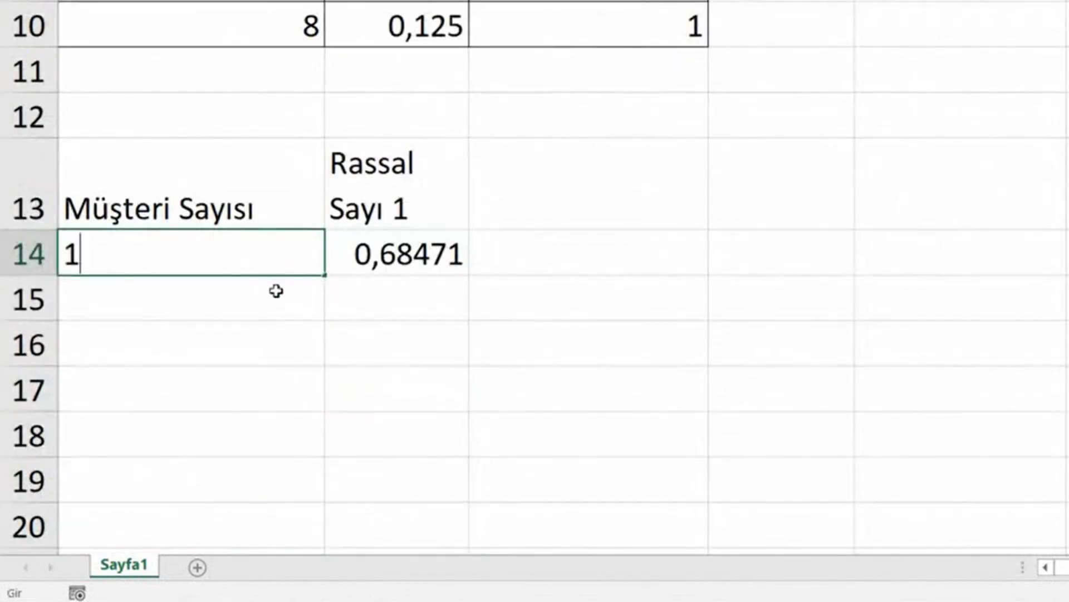
key("Return")
type("2")
key("Return")
type("3")
key("Return")
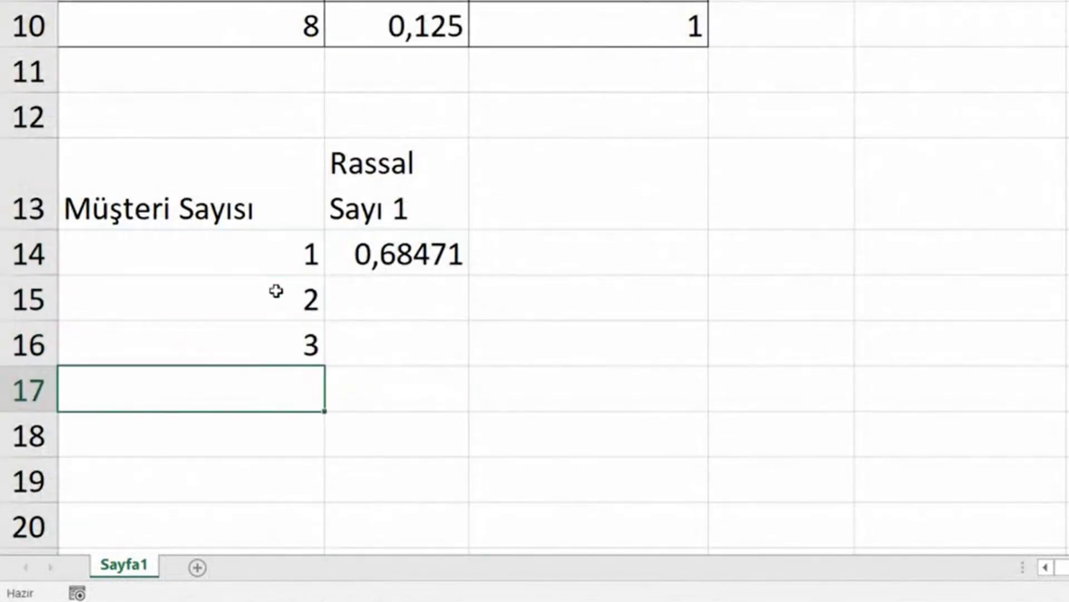
mouse_move(274, 269)
left_mouse_down()
mouse_move(316, 495)
mouse_move(322, 363)
left_mouse_up()
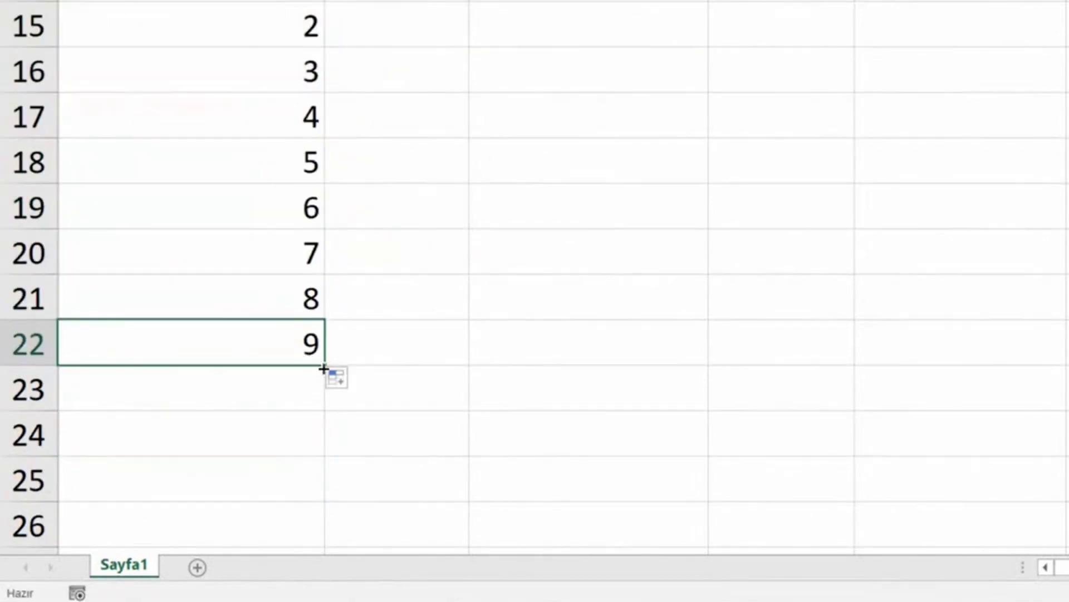
left_click(269, 378)
type("10")
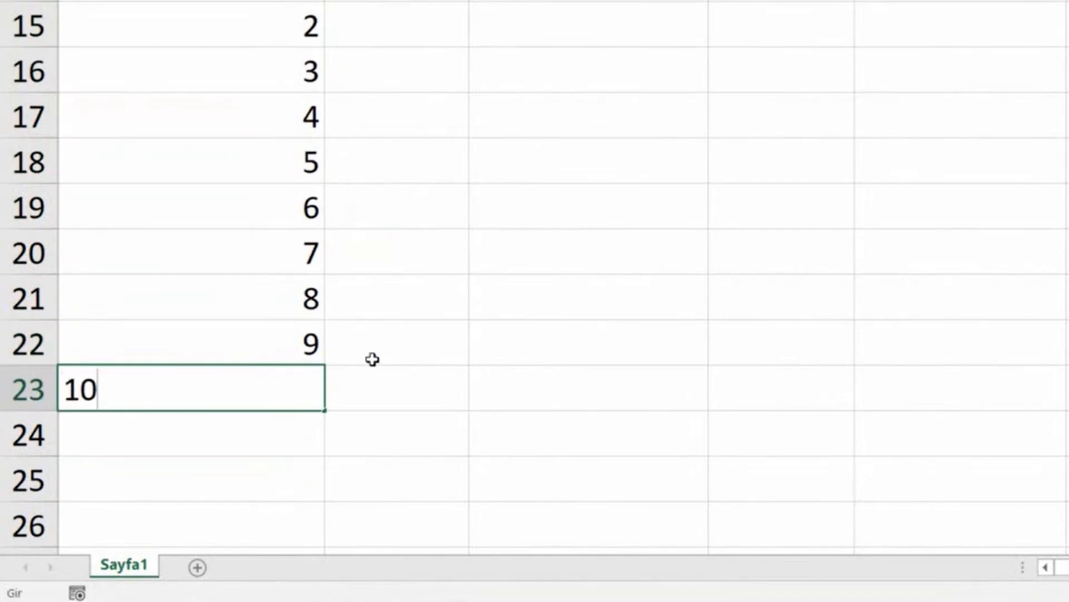
key("Escape")
scroll(418, 351, "up", 2)
key("Up")
key("Right")
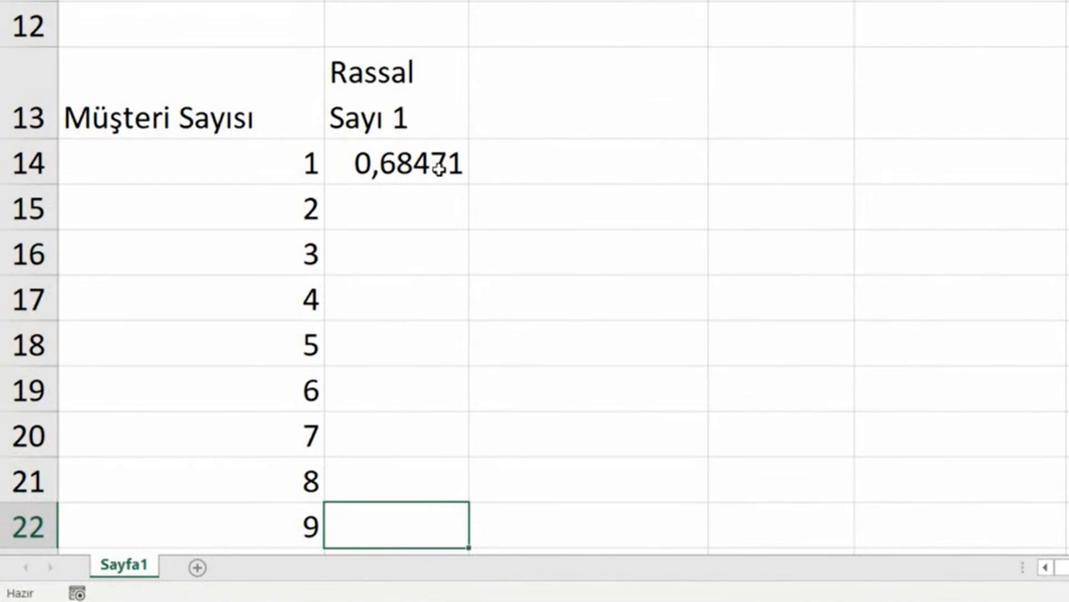
Move the B14 random number to B15 and fill it down to B23
left_click(439, 168)
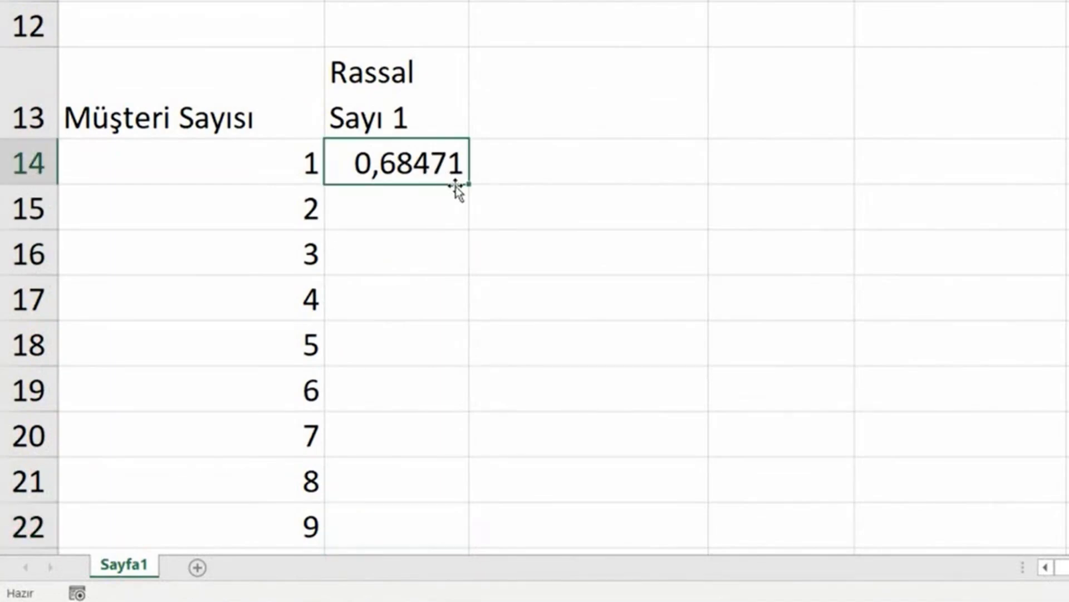
left_click_drag(453, 185, 453, 202)
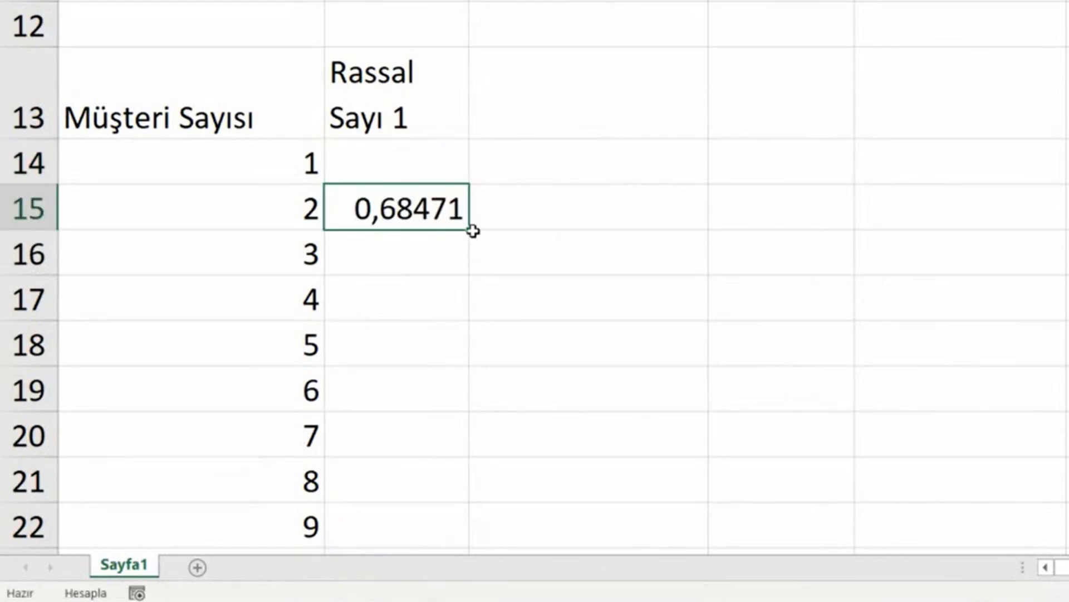
left_click(474, 235)
left_click(454, 215)
mouse_move(469, 230)
left_mouse_down()
mouse_move(456, 520)
mouse_move(443, 489)
left_mouse_up()
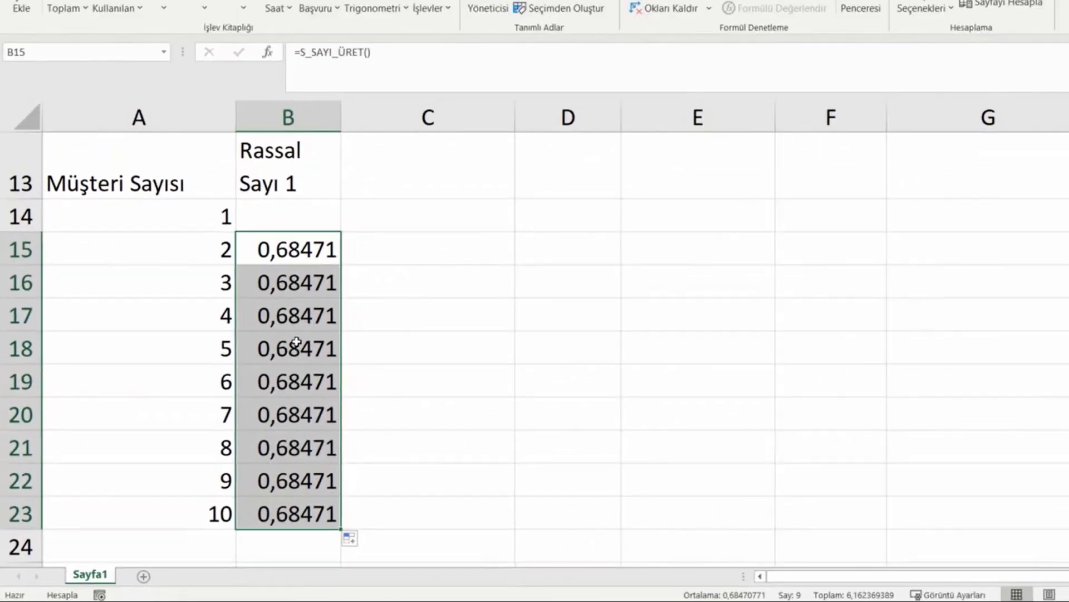
Set calculation to Automatic and check the copied random numbers in B15:B23
left_click(249, 355)
left_click(249, 326)
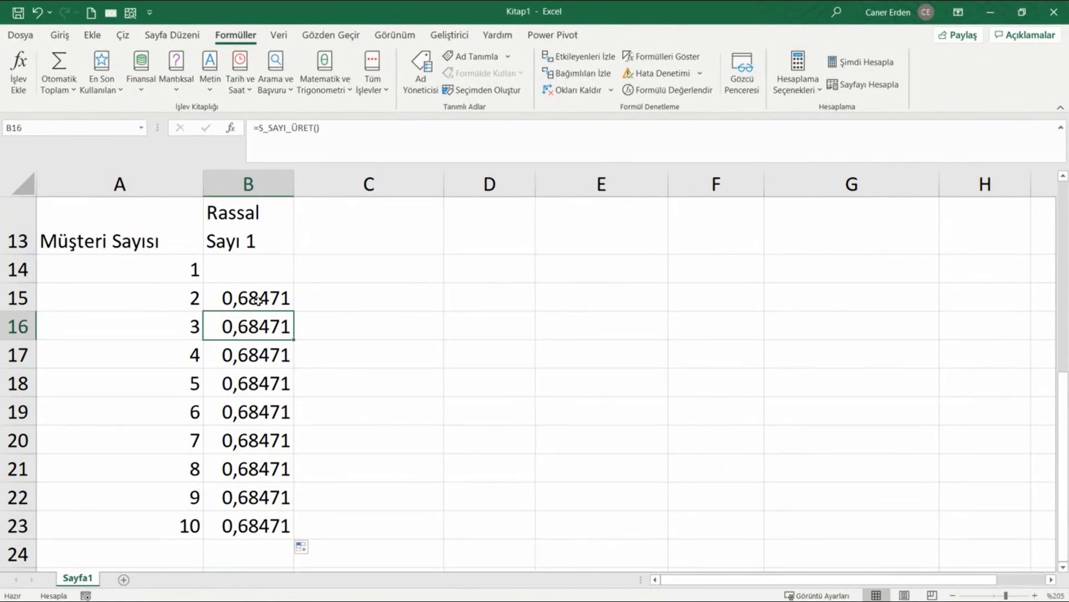
left_click_drag(257, 301, 250, 521)
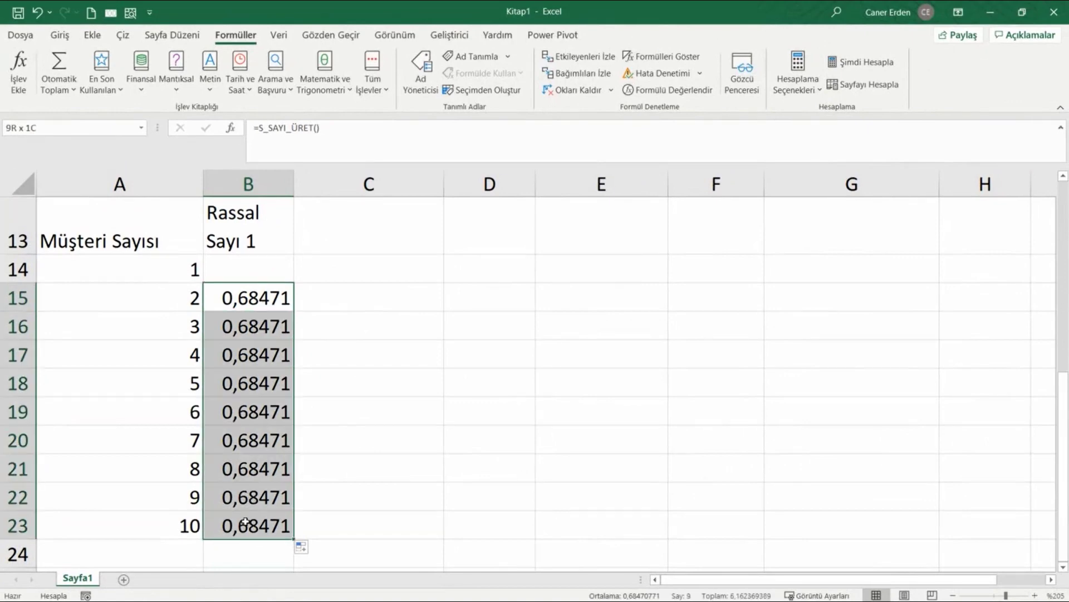
left_click(819, 75)
left_click(821, 115)
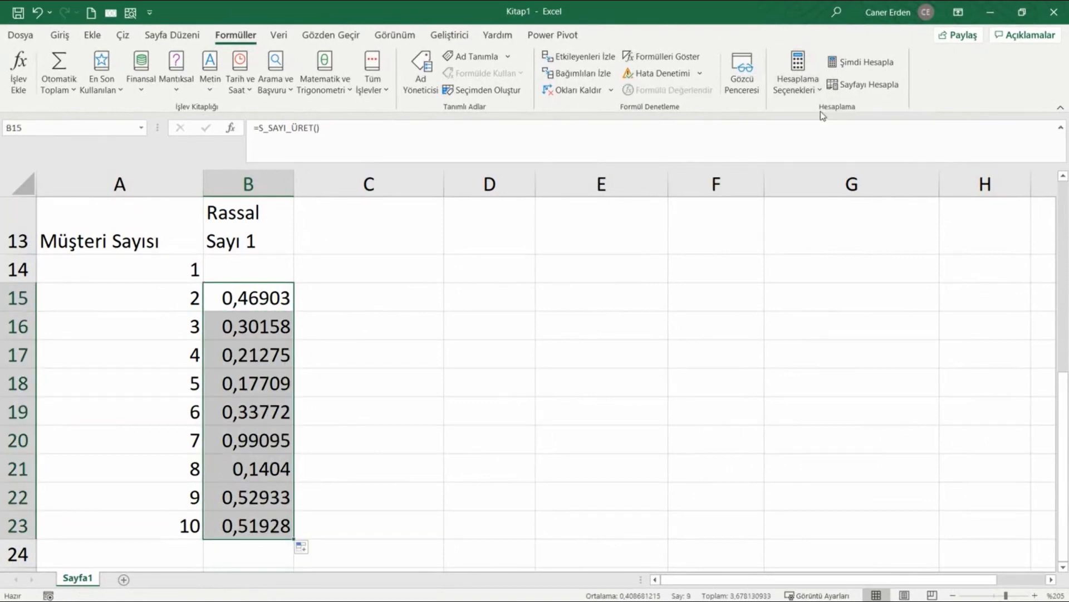
left_click(258, 304)
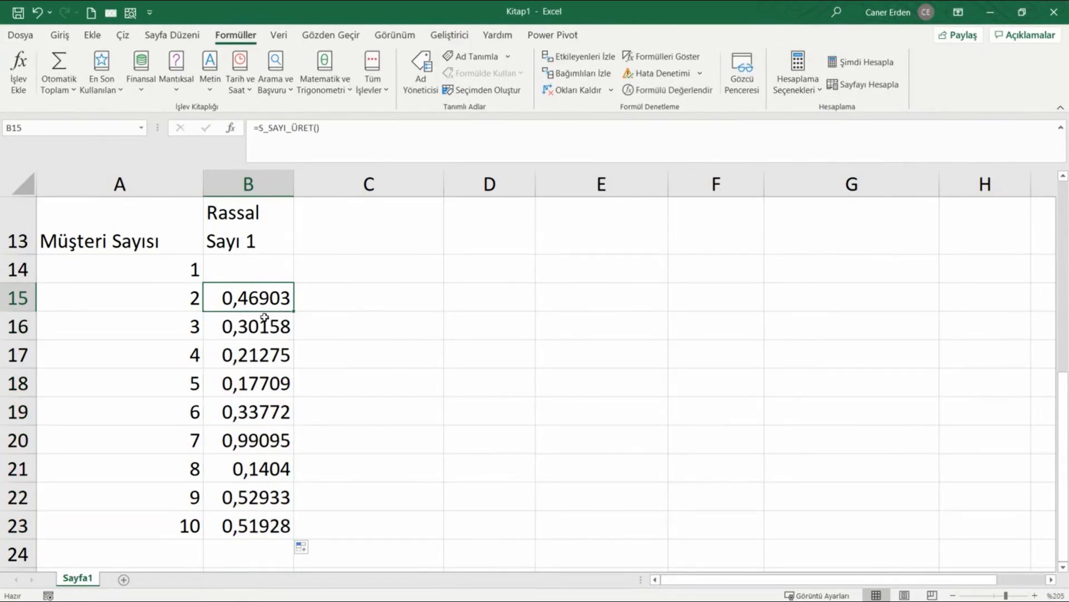
left_click(285, 312)
Add the 'Gelişlerarası Süre' heading in C13 and widen column C to fit
left_click(346, 305)
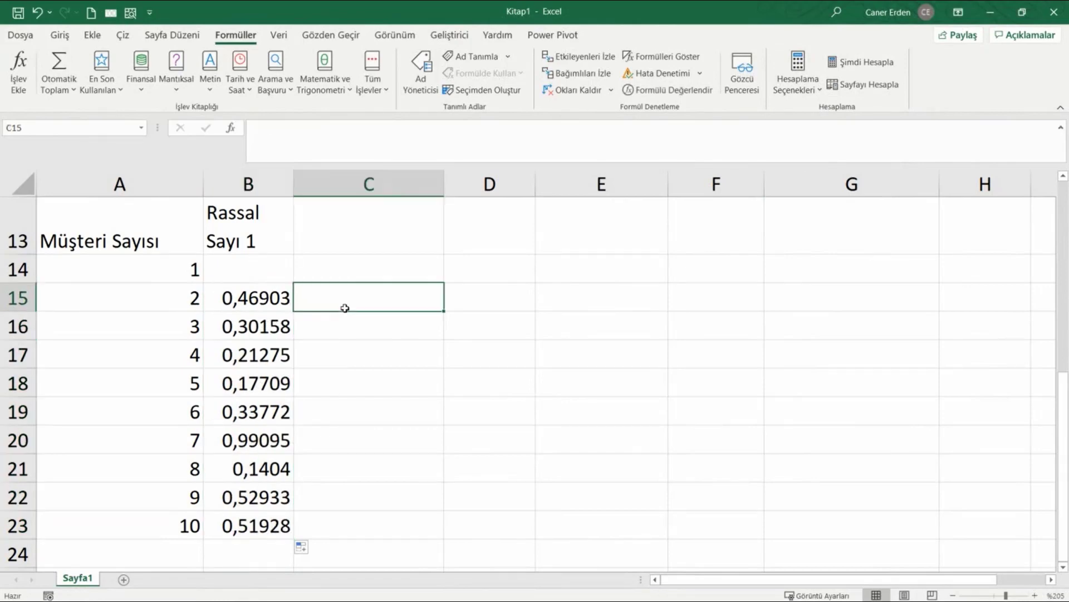
scroll(348, 357, "up", 1)
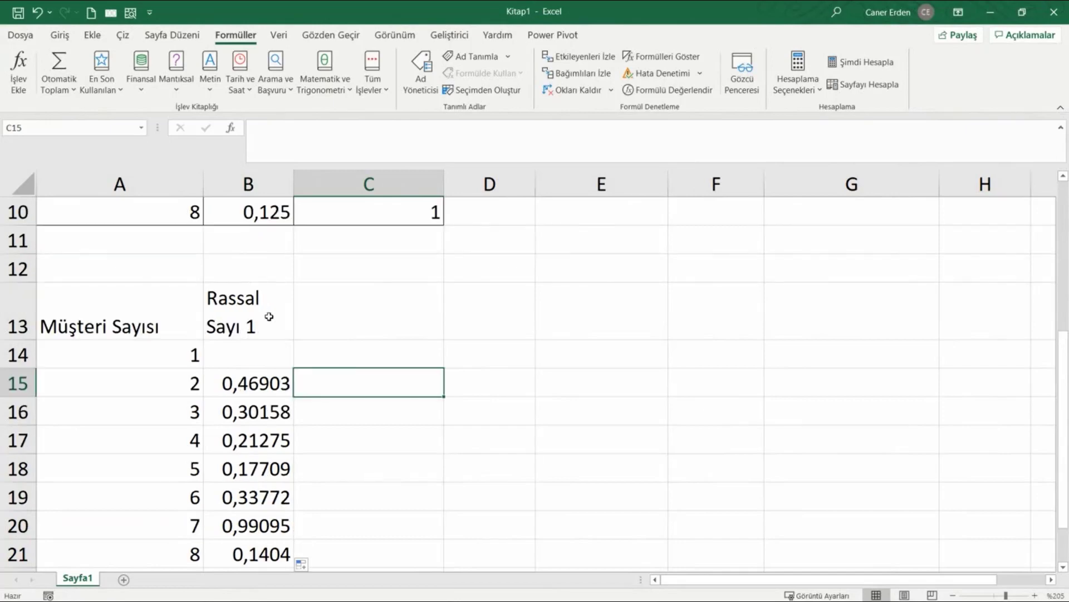
left_click(372, 322)
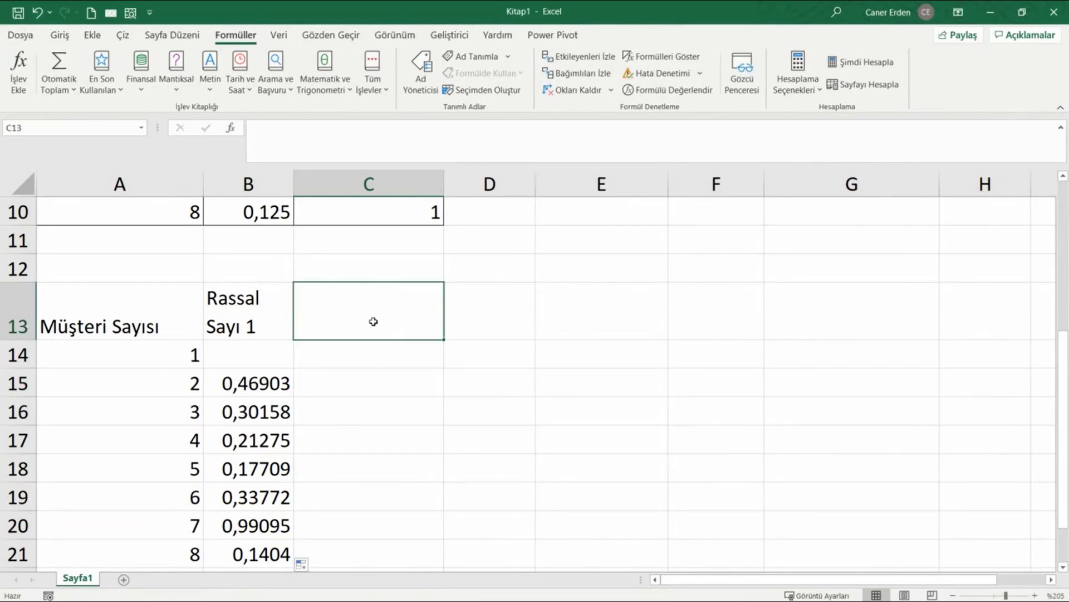
type("Gelişle")
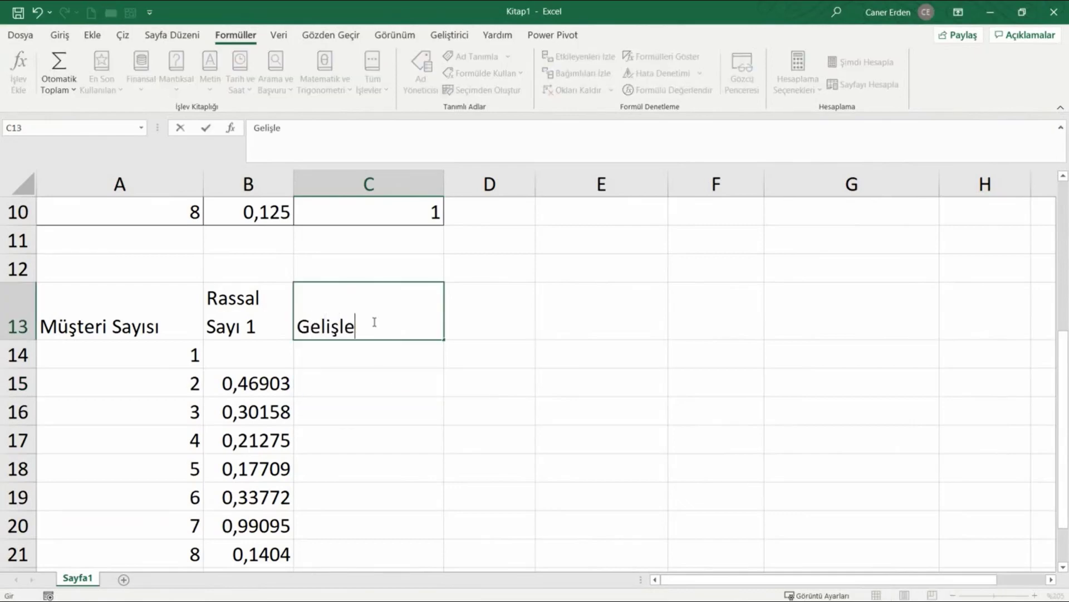
type("rarası ")
type("Süre")
key("ctrl+Return")
key("Return")
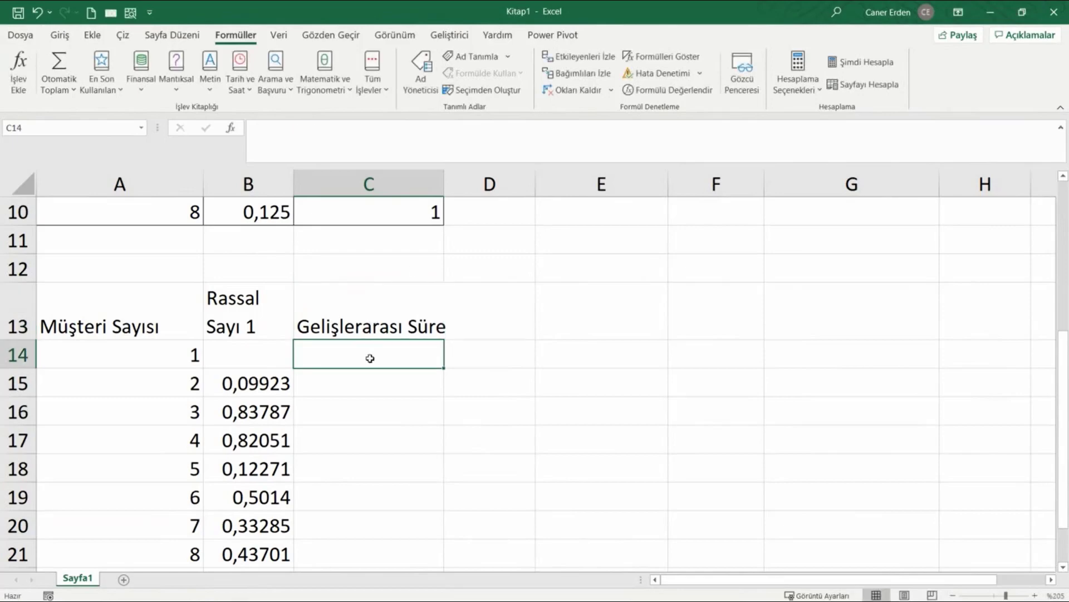
left_click(367, 382)
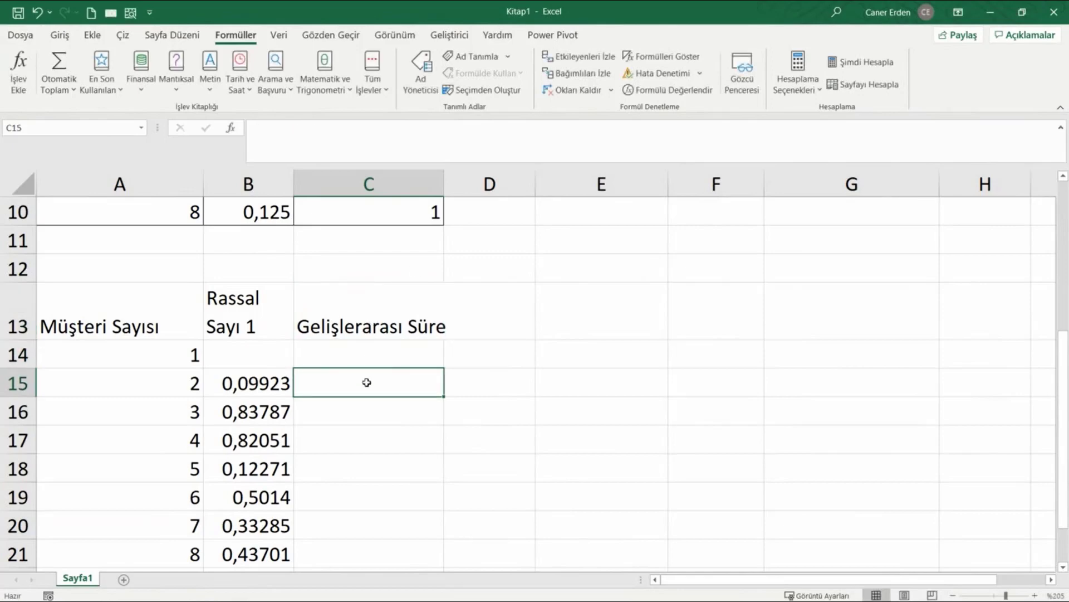
left_click(284, 386)
left_click(353, 385)
left_click(412, 316)
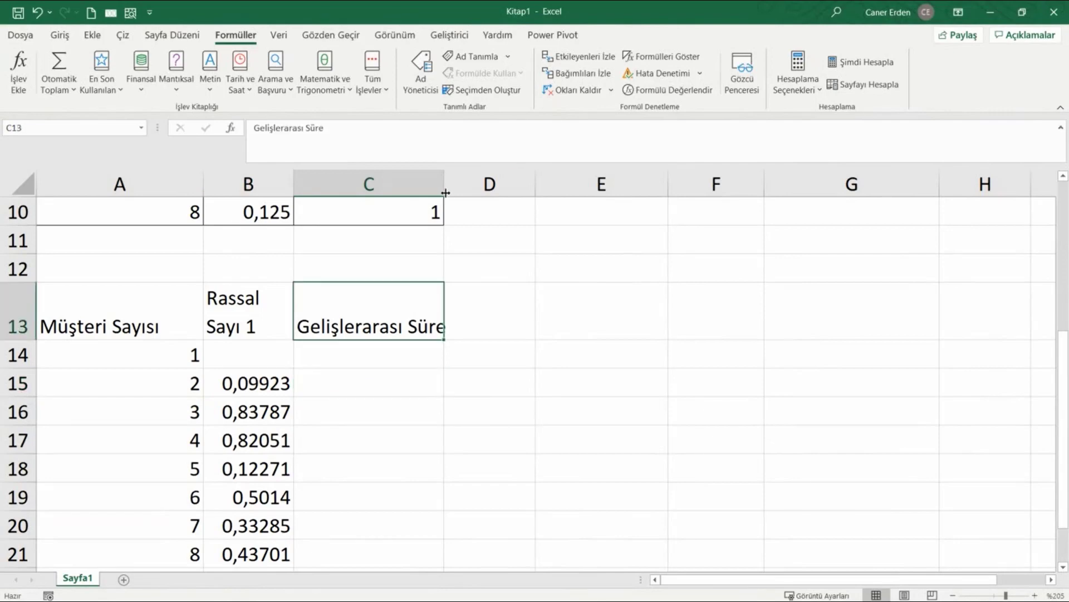
left_click_drag(446, 193, 467, 192)
Add 'Rassal Sayı 2' in D13 and 'Hizmet Süresi' in E13, then select A13:E13
left_click(494, 314)
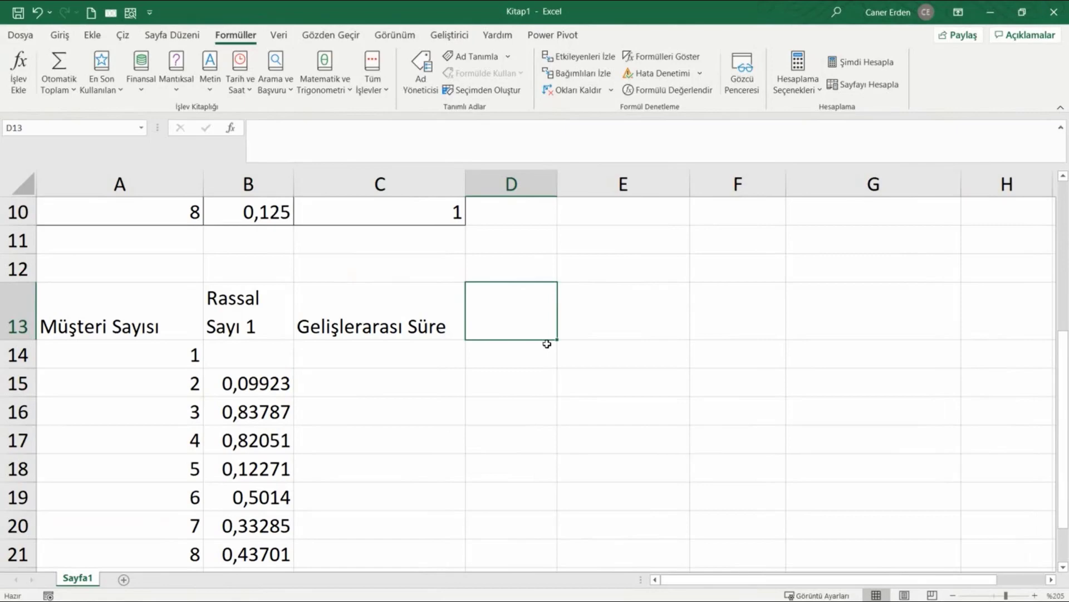
type("Rassal ")
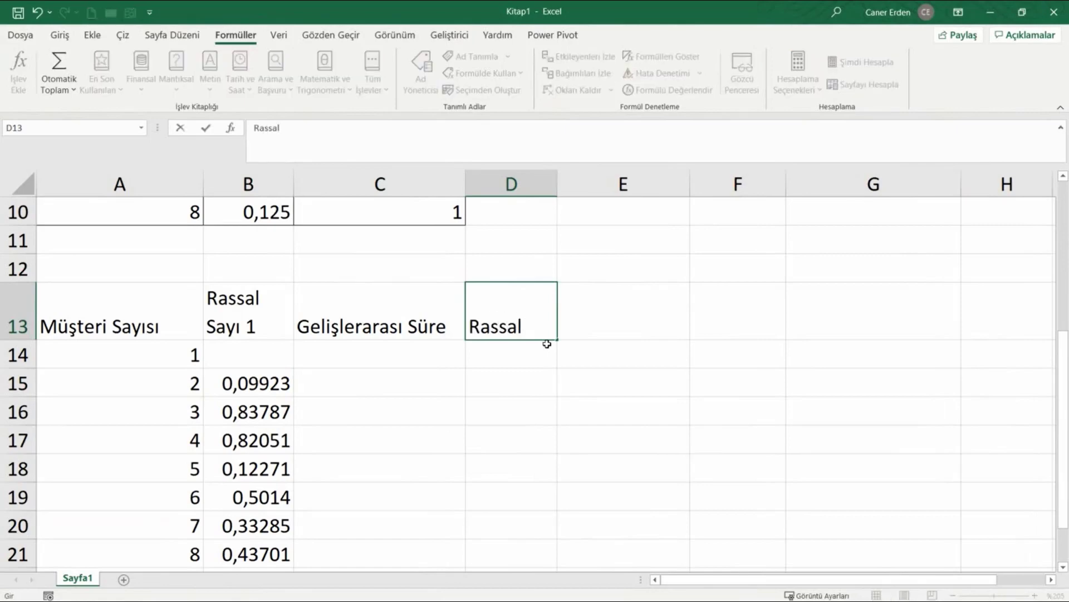
type("Sayı")
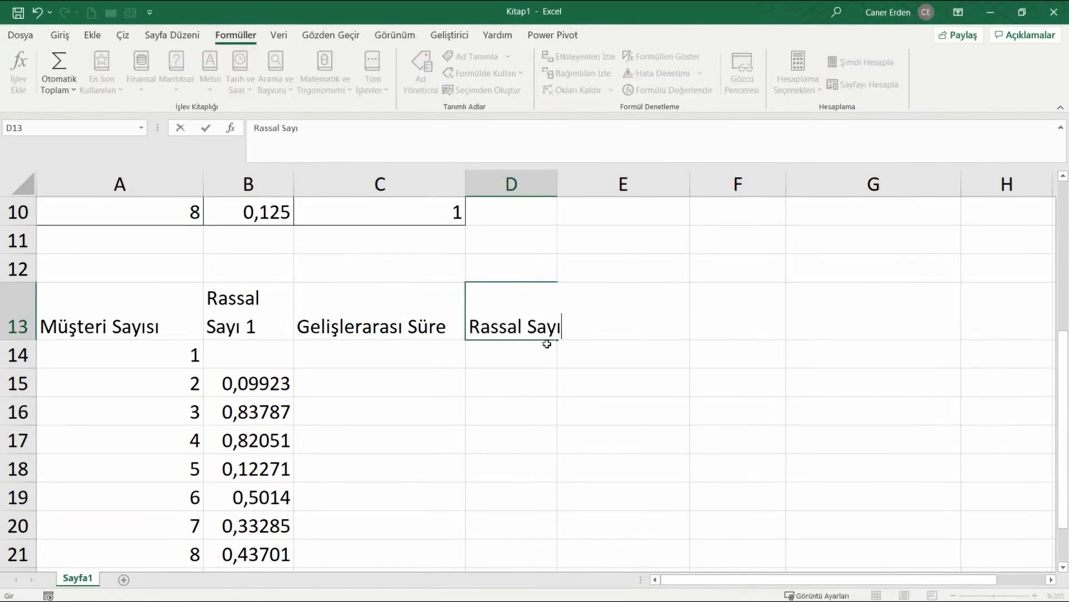
type(" 2")
key("Tab")
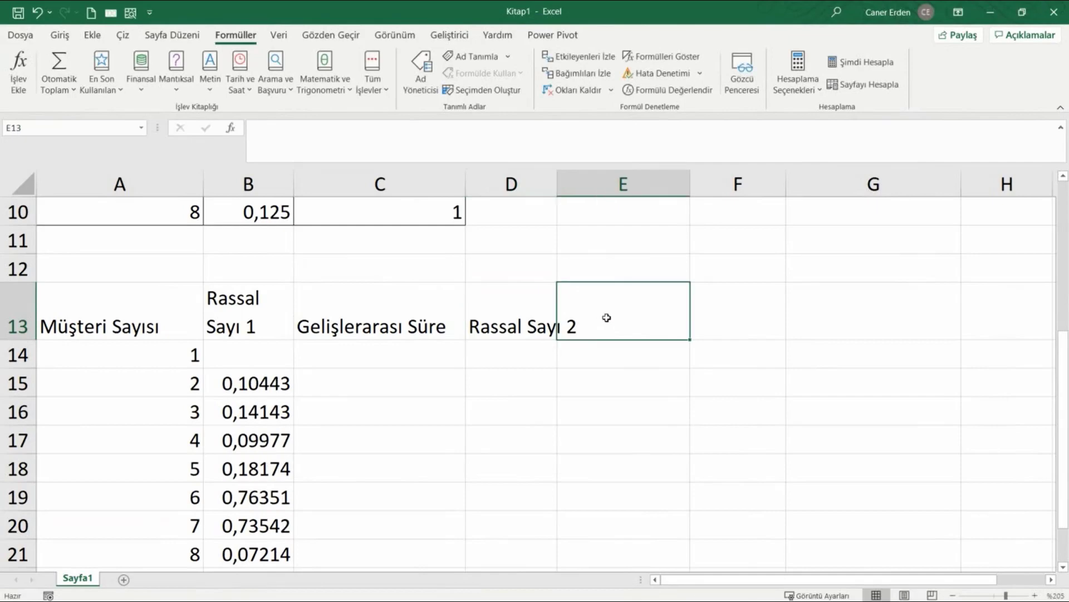
type("Himz")
key("BackSpace")
key("BackSpace")
type("z")
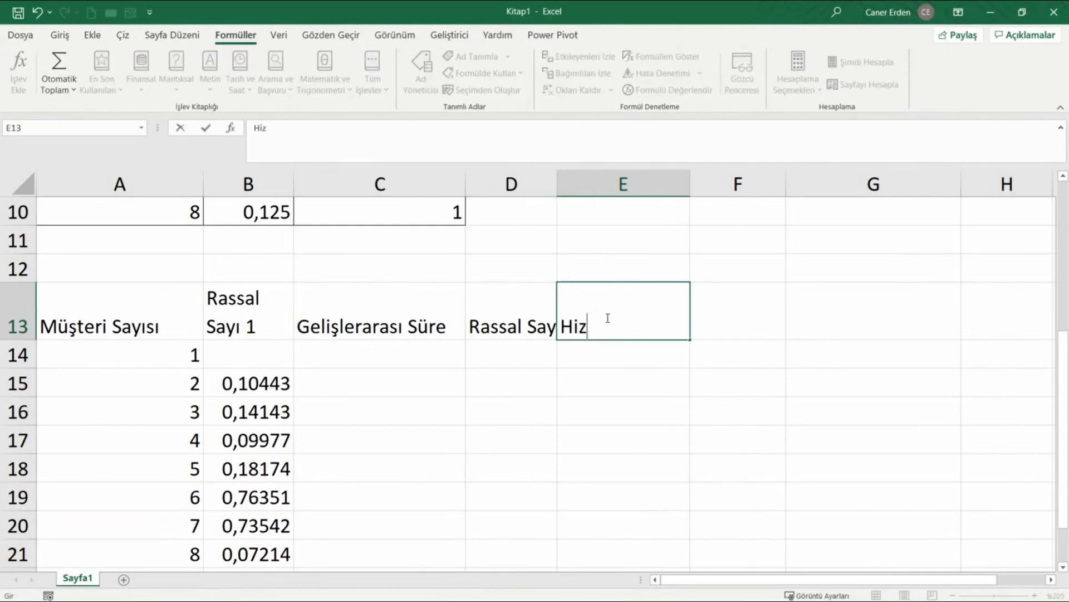
type("met Sür")
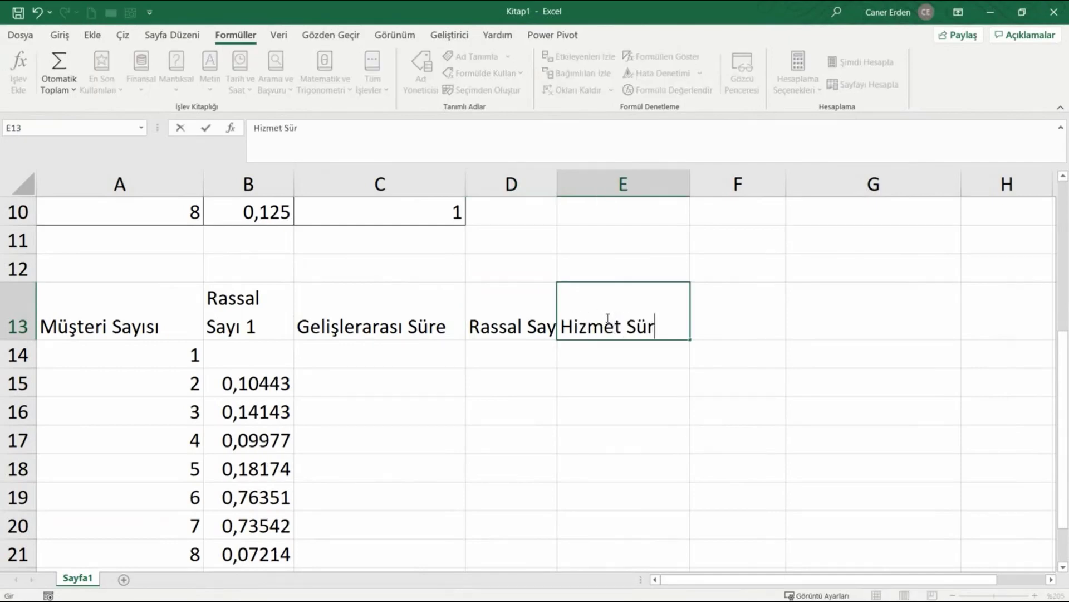
type("esi")
key("Return")
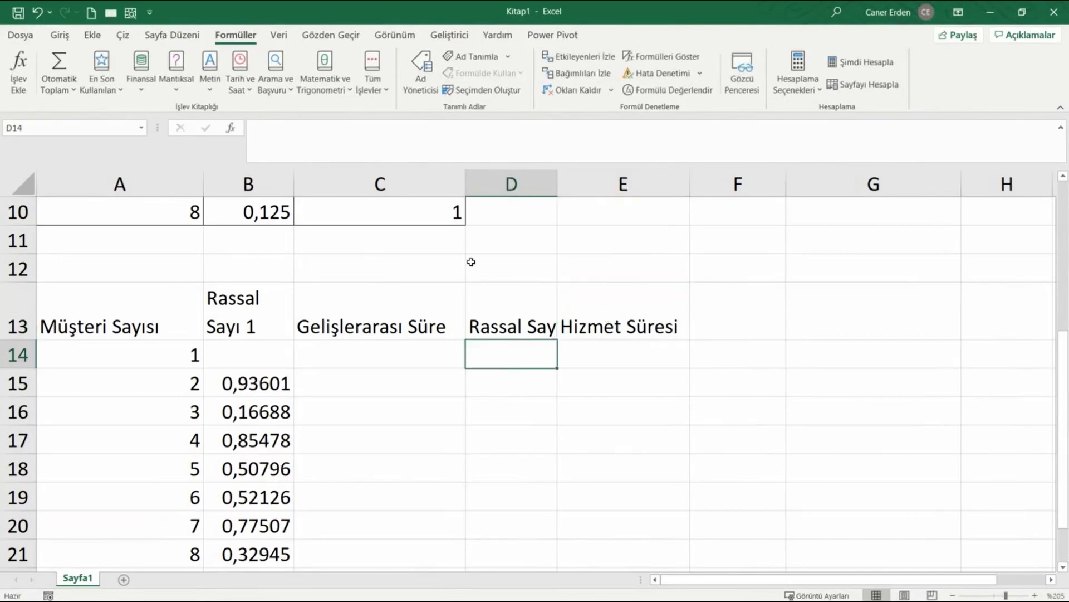
left_click_drag(108, 310, 624, 321)
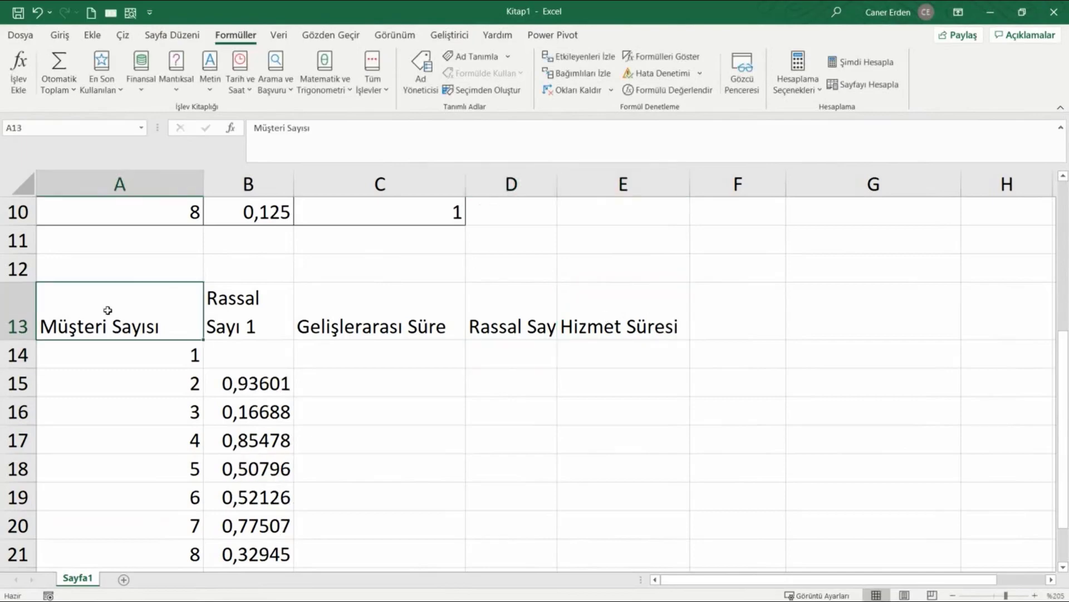
Wrap the A13:E13 headers onto two lines and give them borders
left_click(62, 37)
left_click(352, 62)
left_click(443, 407)
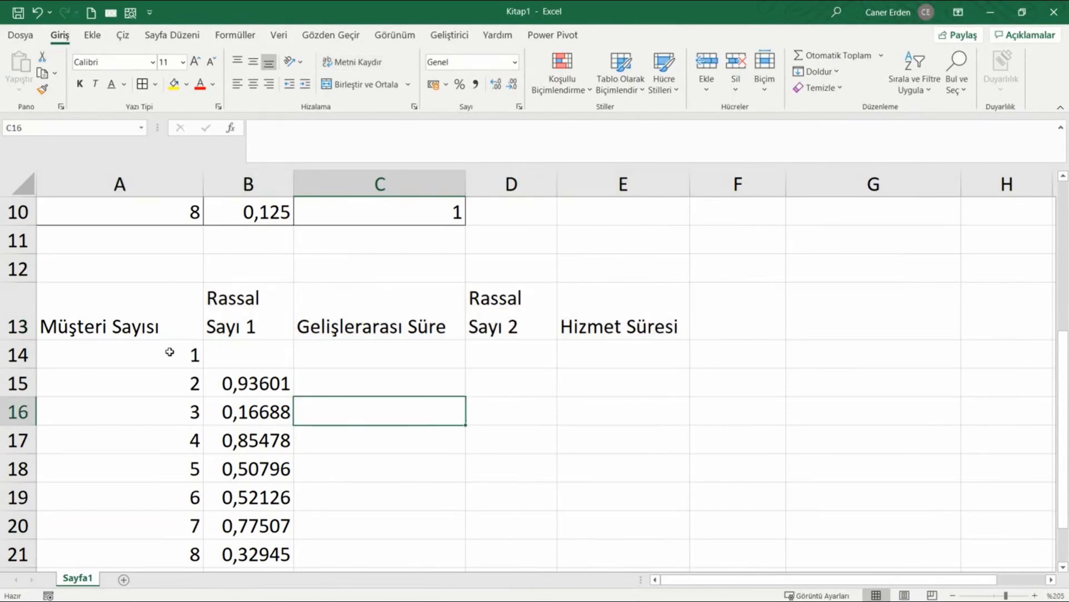
left_click_drag(100, 307, 590, 317)
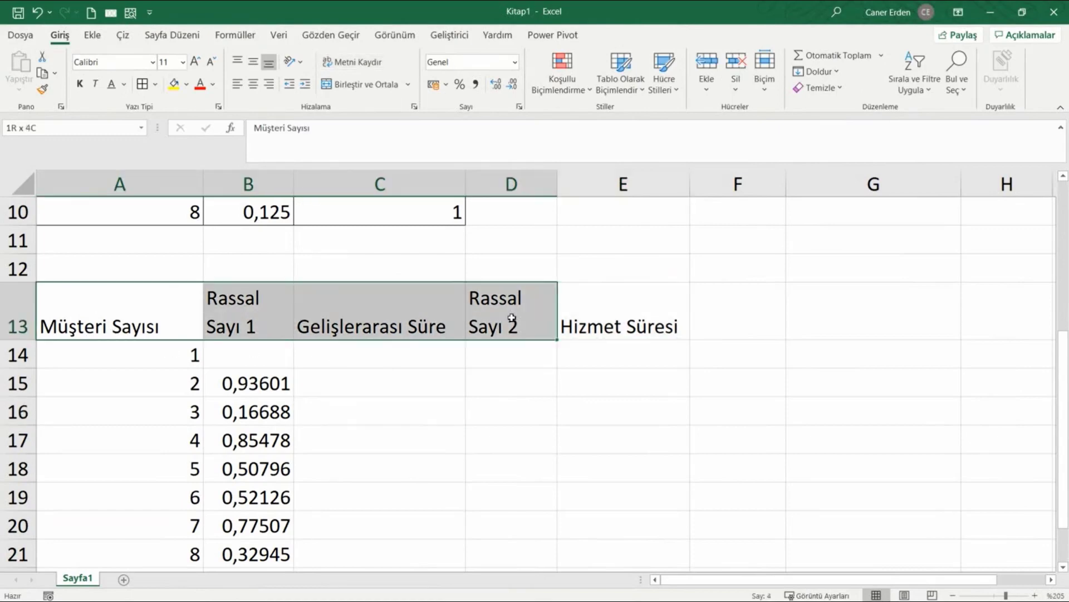
left_click(451, 376)
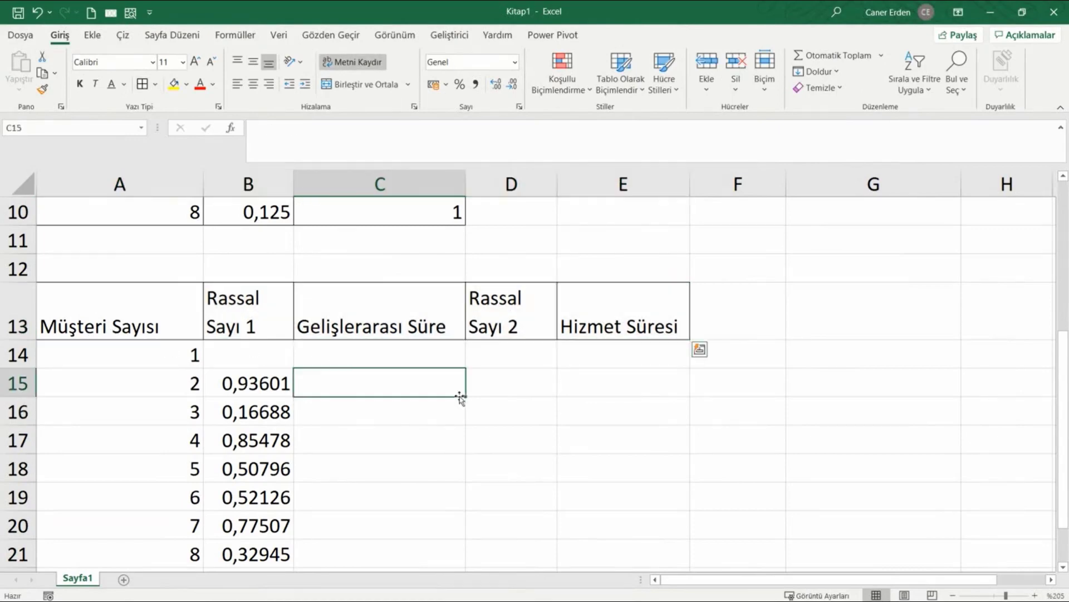
left_click(359, 325)
left_click(360, 377)
Enter a dash in C14 for customer 1's interarrival time
left_click_drag(360, 376, 377, 518)
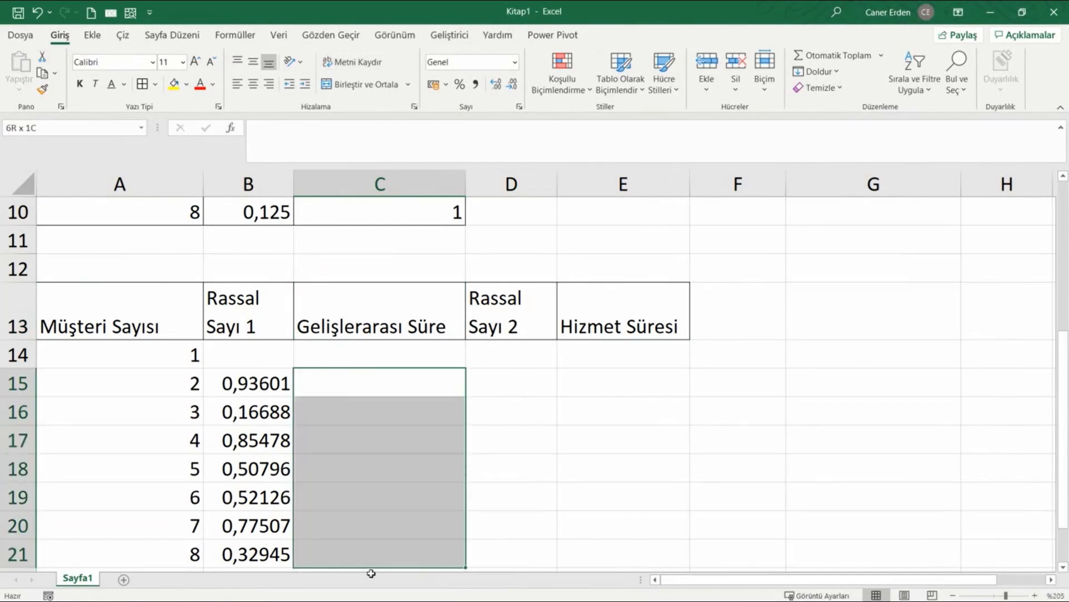
scroll(373, 445, "up", 1)
left_click(363, 343)
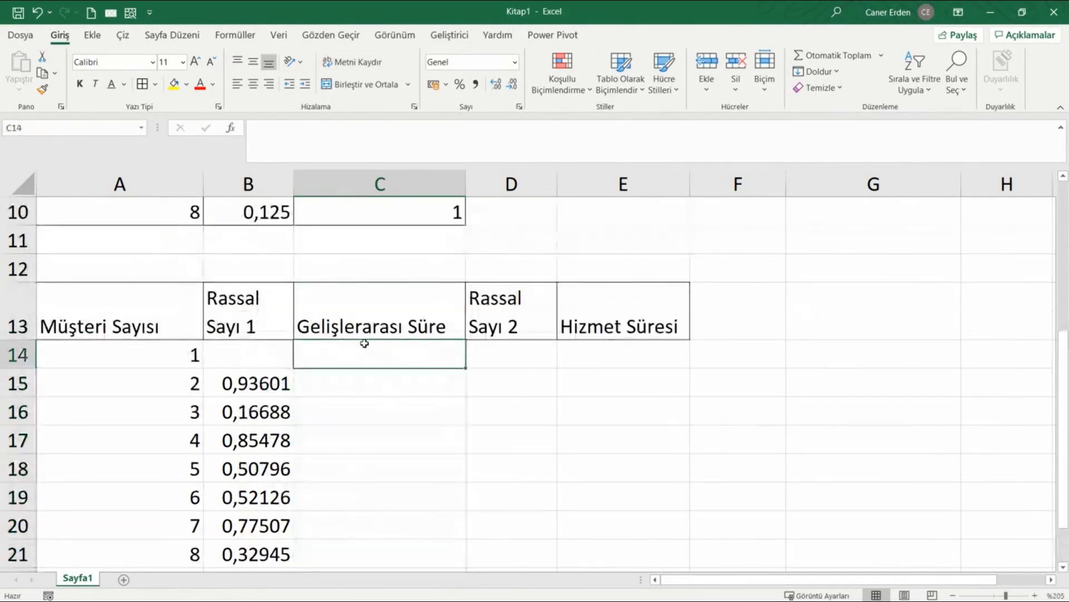
type("-")
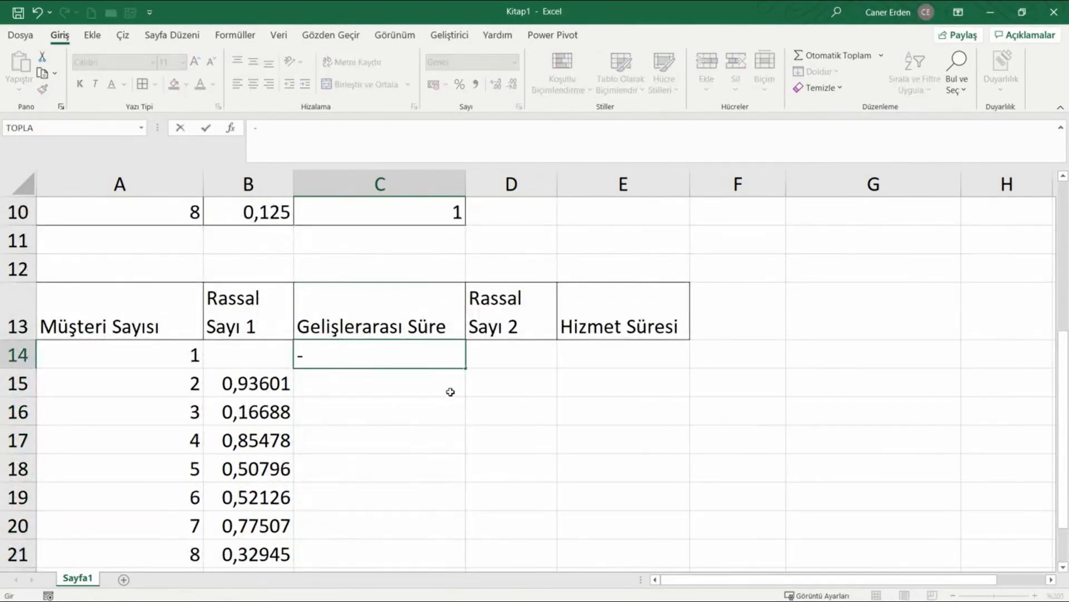
left_click(357, 379)
key("Escape")
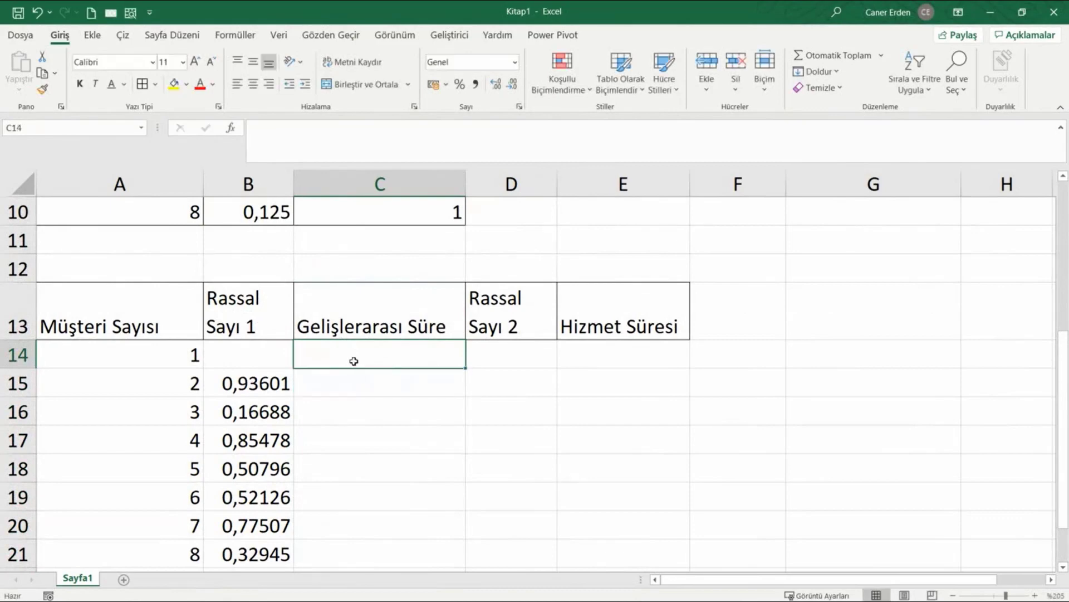
type("-")
key("Return")
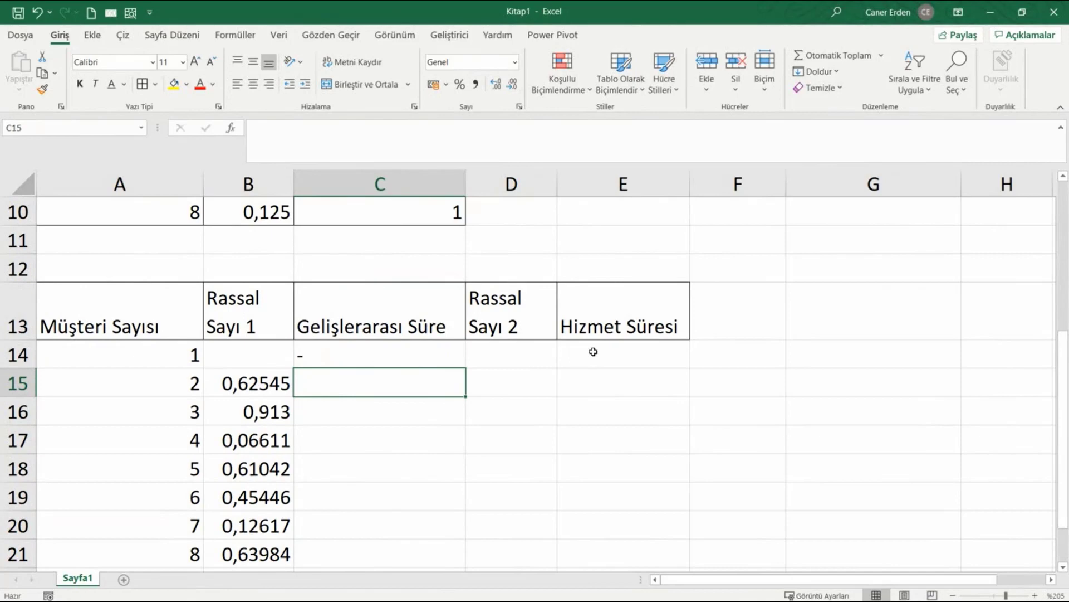
left_click_drag(594, 351, 619, 549)
Enter =S_SAYI_ÜRET() in D14 and fill it down to D23
left_click(499, 305)
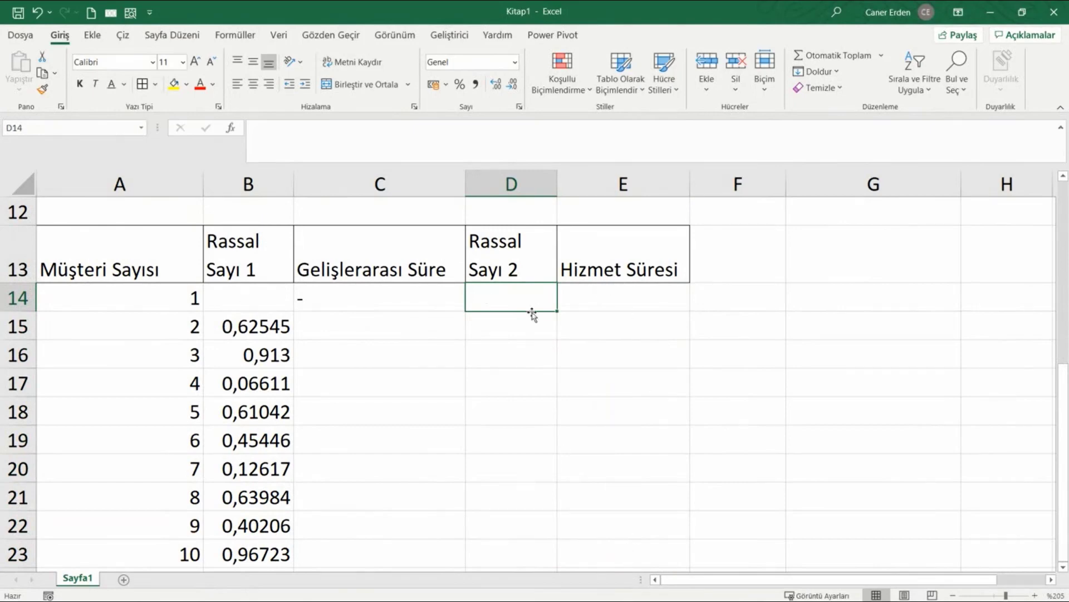
type("=")
type("s_")
key("Tab")
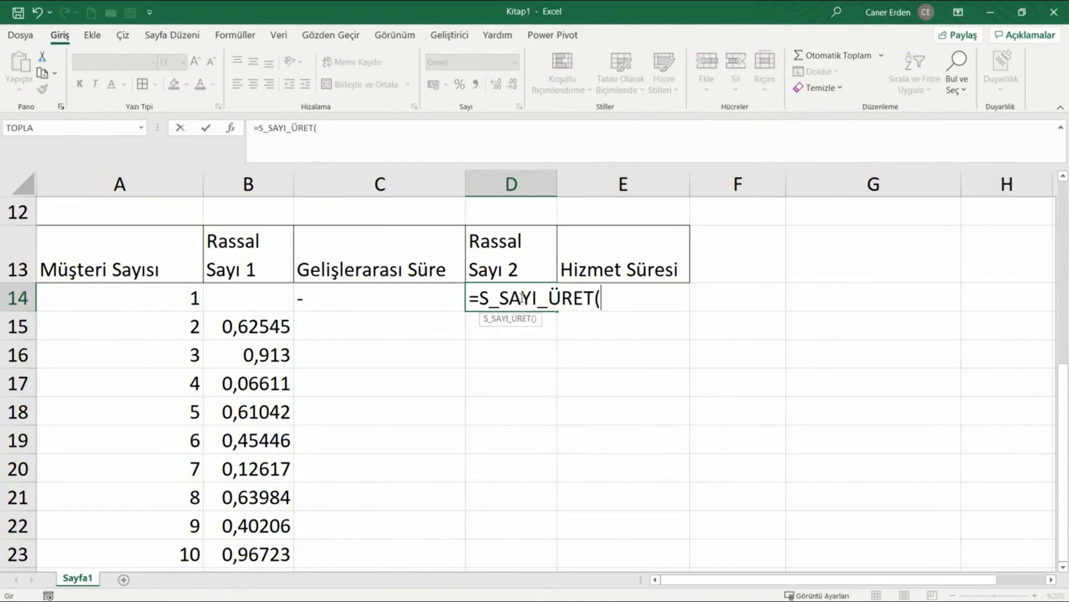
key("Return")
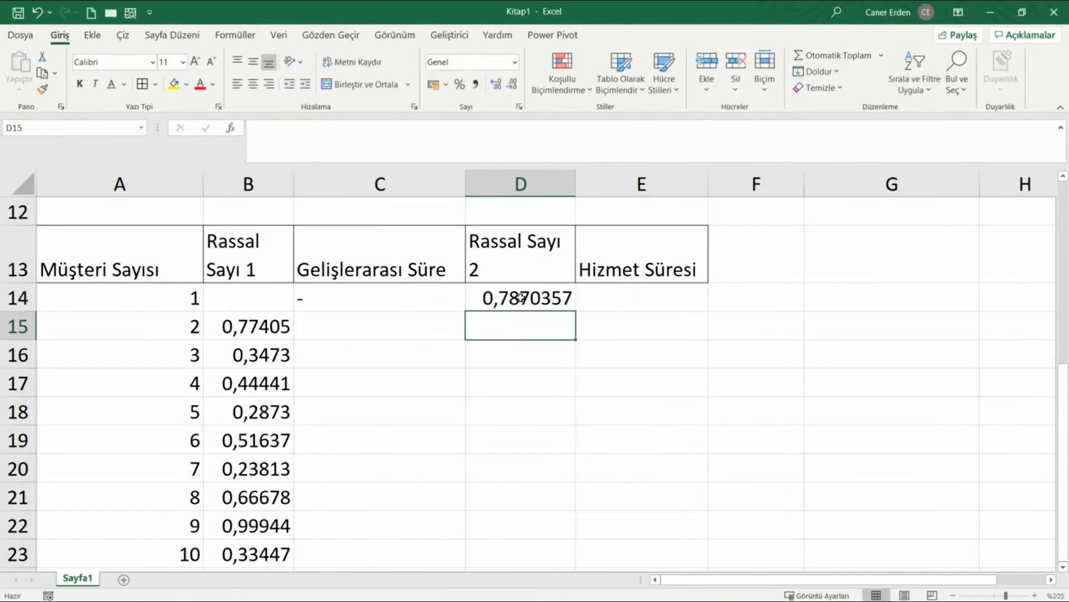
left_click(524, 306)
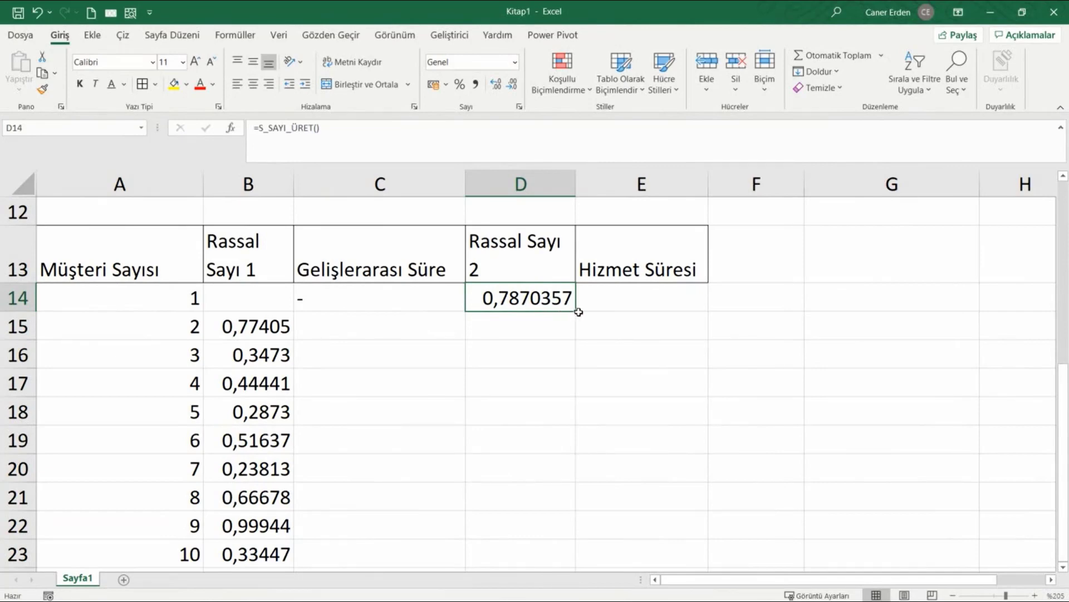
left_click_drag(577, 313, 551, 568)
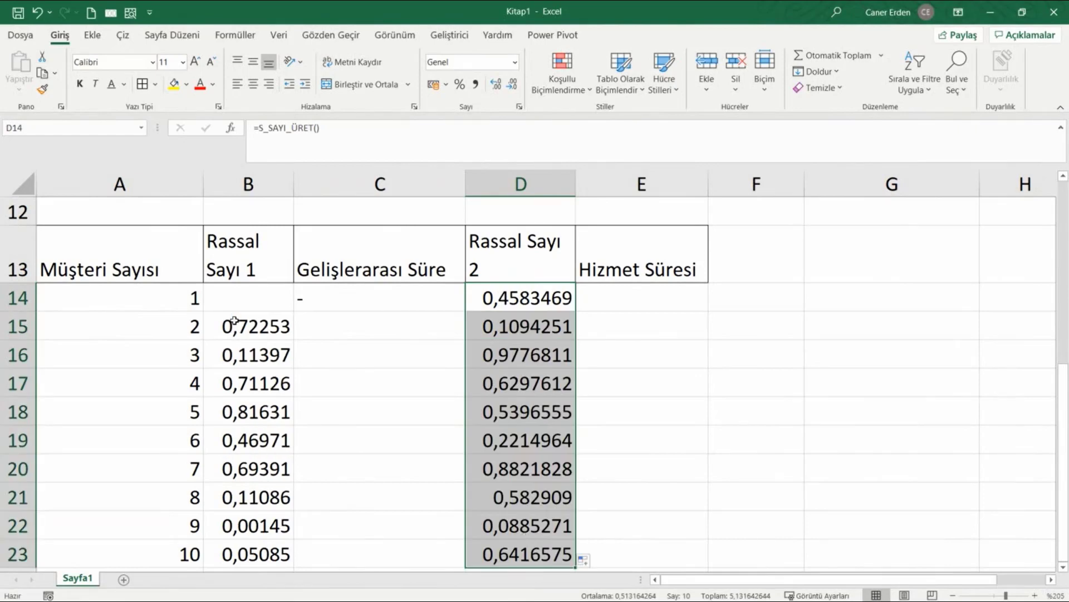
left_click_drag(246, 293, 259, 557)
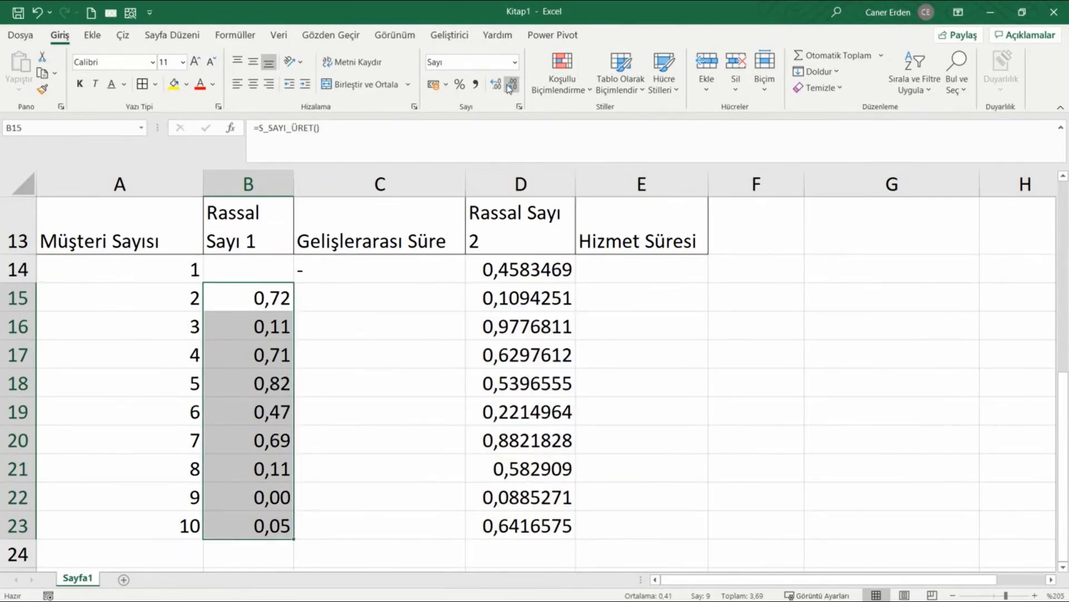
Reduce the Rassal Sayı 2 values in D14:D23 to three decimals
left_click_drag(518, 270, 518, 526)
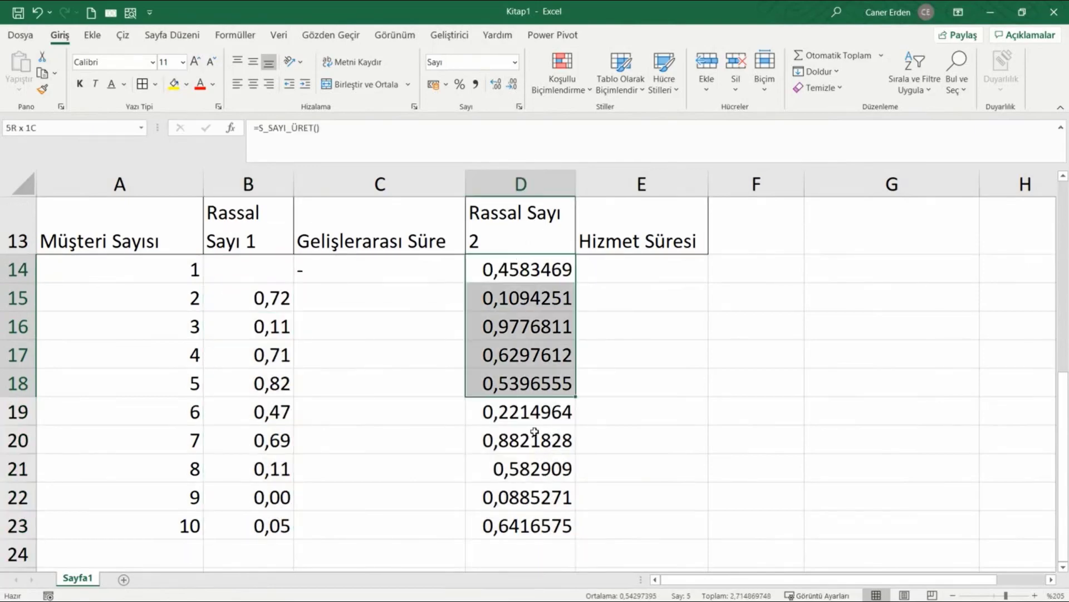
left_click(510, 83)
left_click(510, 82)
left_click(510, 82)
left_click(510, 83)
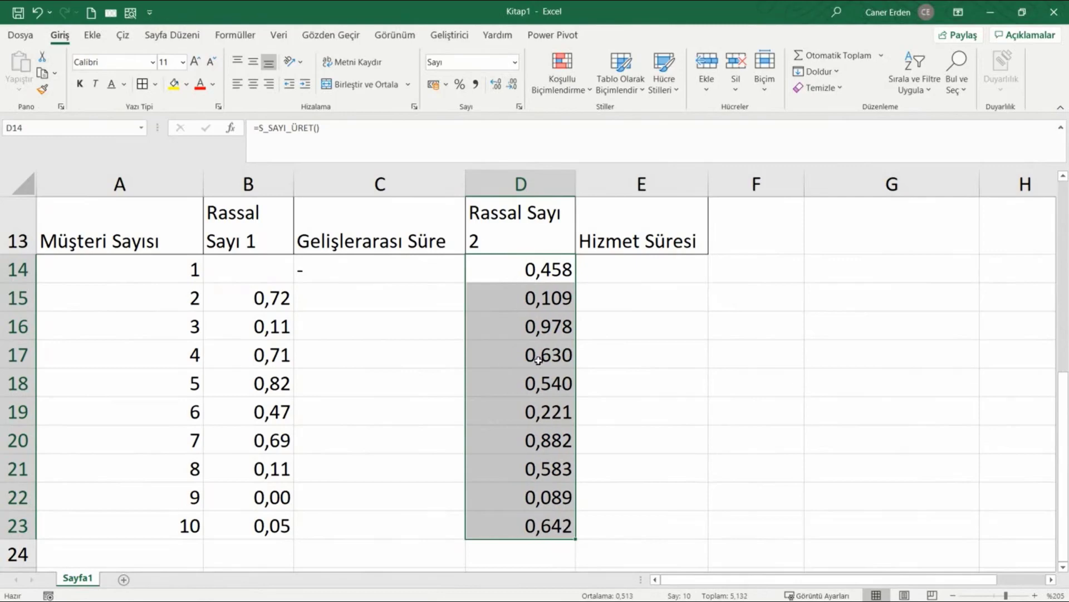
Show B15:B23 with three decimals, then select the whole table A13:E23
mouse_move(270, 273)
left_mouse_down()
mouse_move(291, 444)
mouse_move(281, 526)
left_mouse_up()
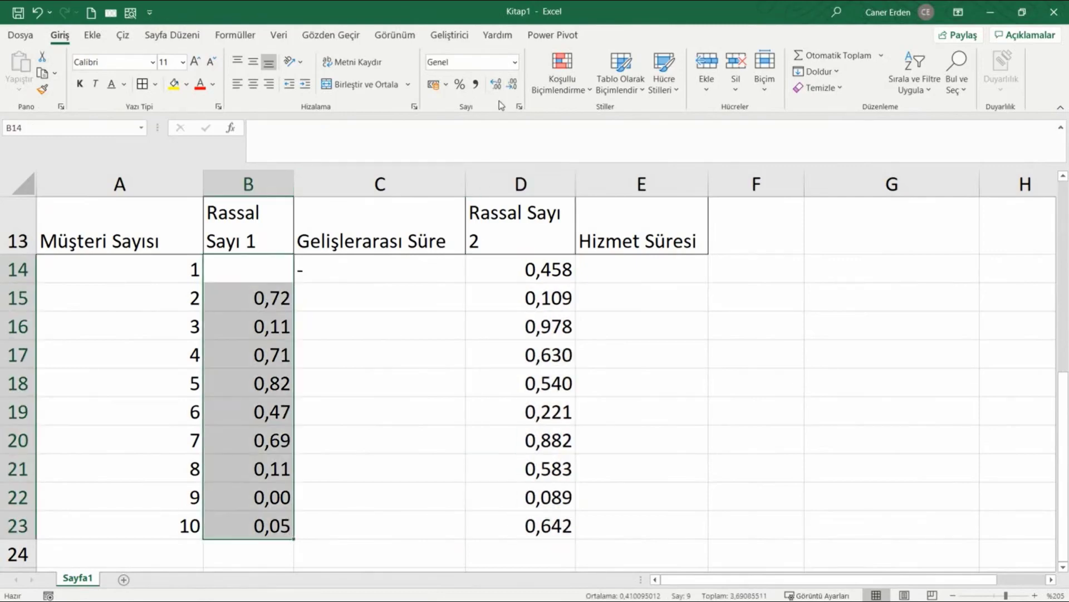
left_click(245, 279)
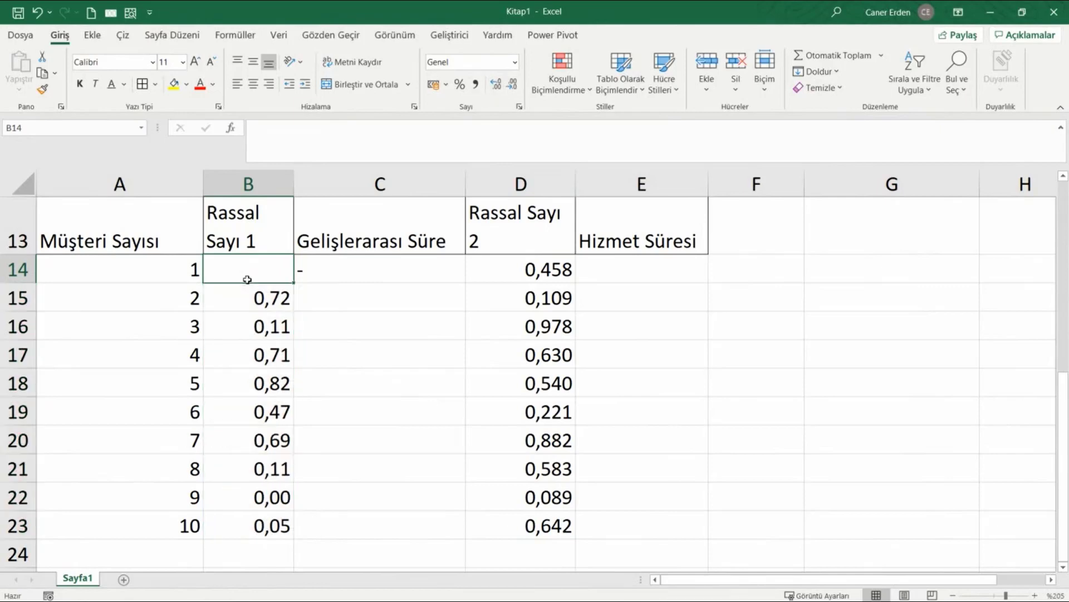
left_click_drag(265, 297, 268, 526)
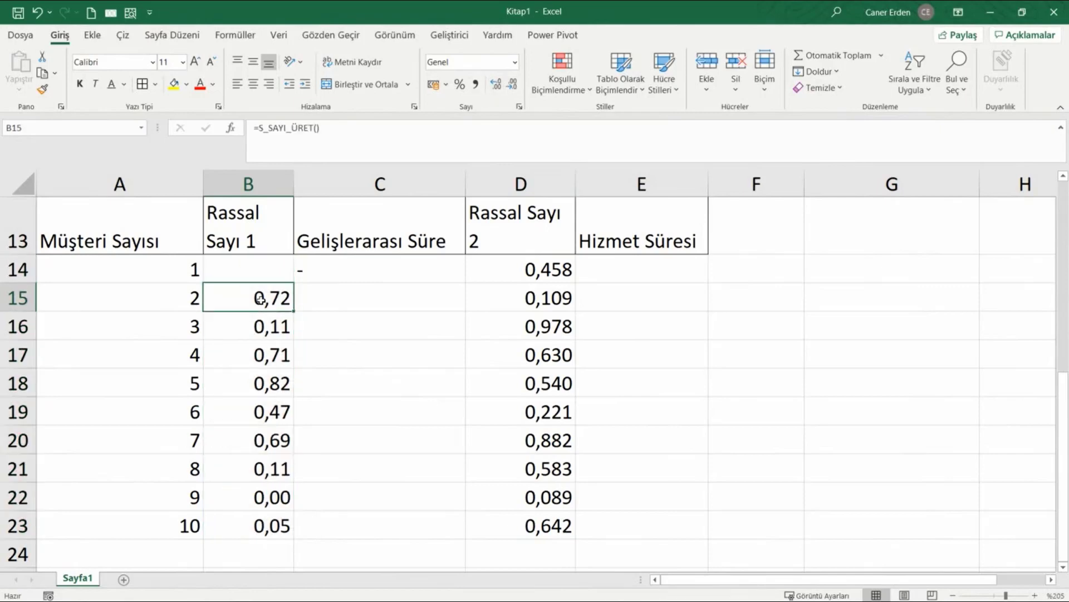
left_click(495, 84)
left_click(266, 275)
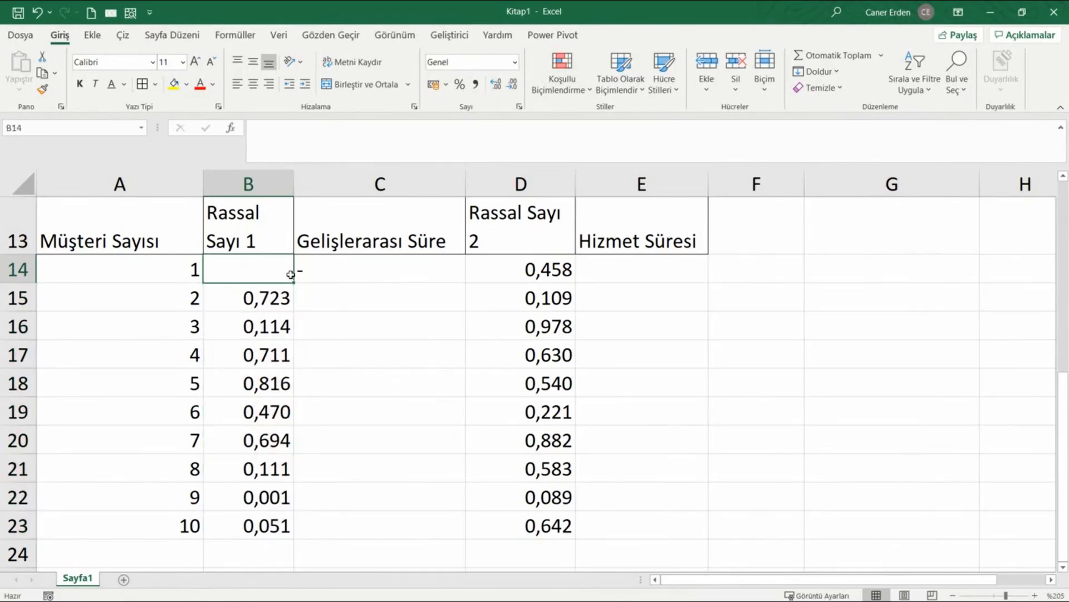
left_click_drag(521, 273, 526, 527)
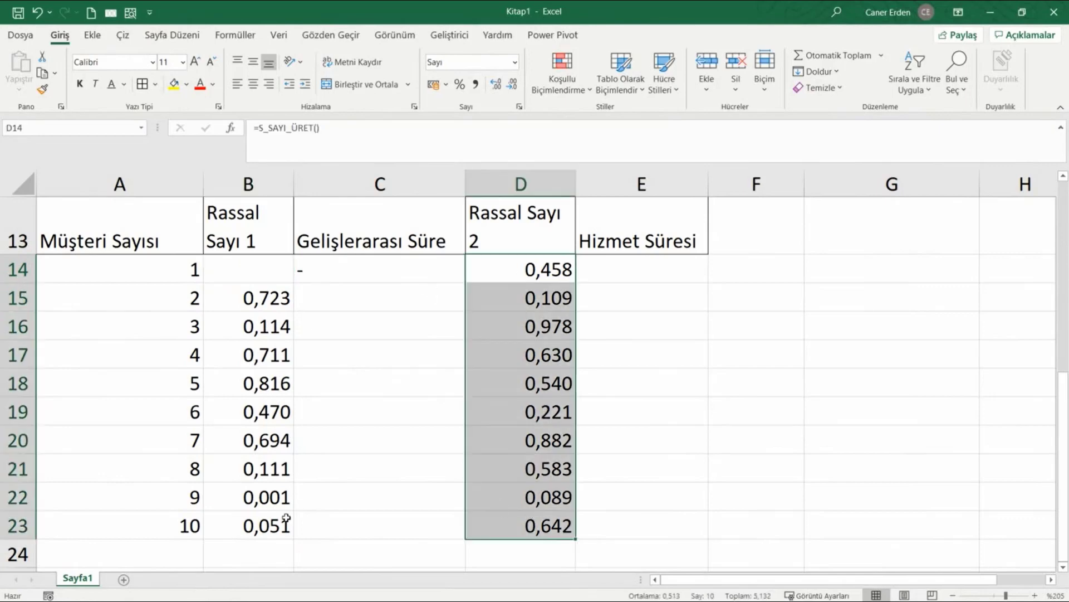
left_click(281, 497)
left_click_drag(253, 304, 250, 524)
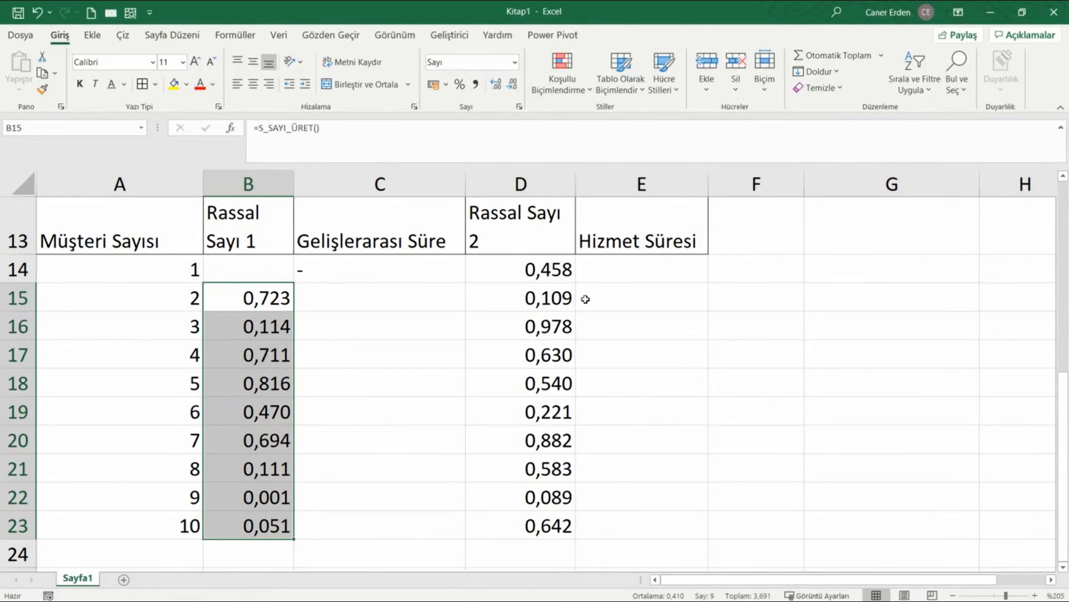
left_click_drag(556, 269, 557, 527)
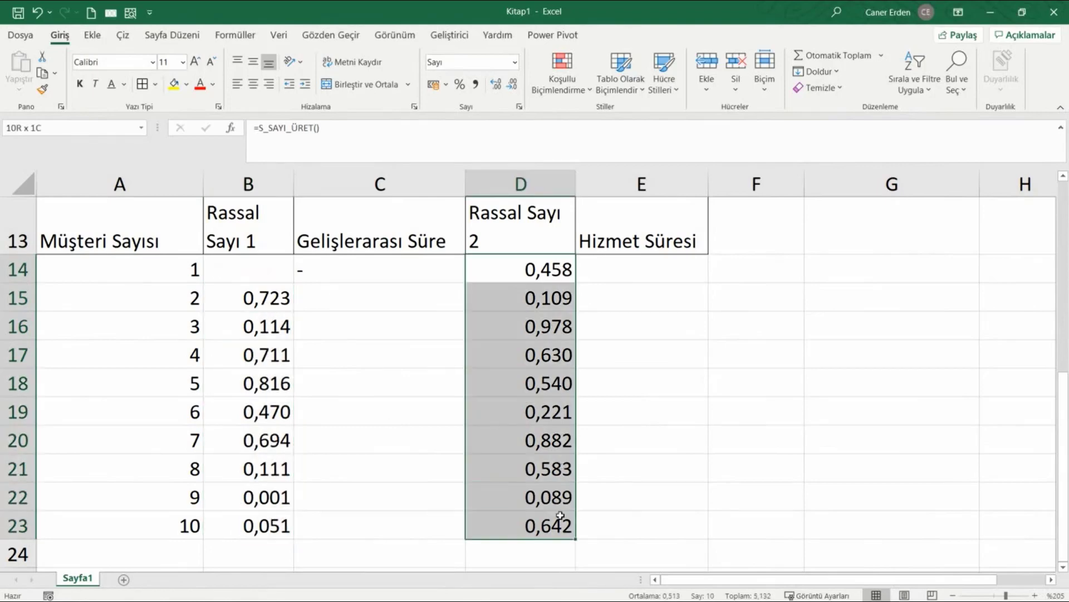
left_click_drag(643, 263, 645, 529)
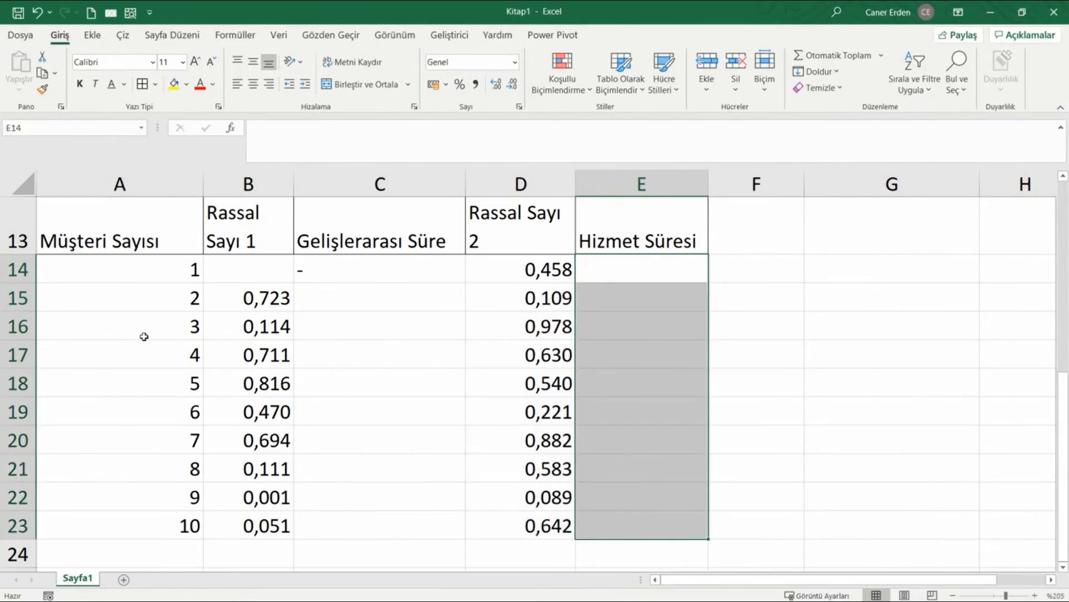
mouse_move(120, 240)
left_mouse_down()
mouse_move(506, 406)
mouse_move(642, 527)
left_mouse_up()
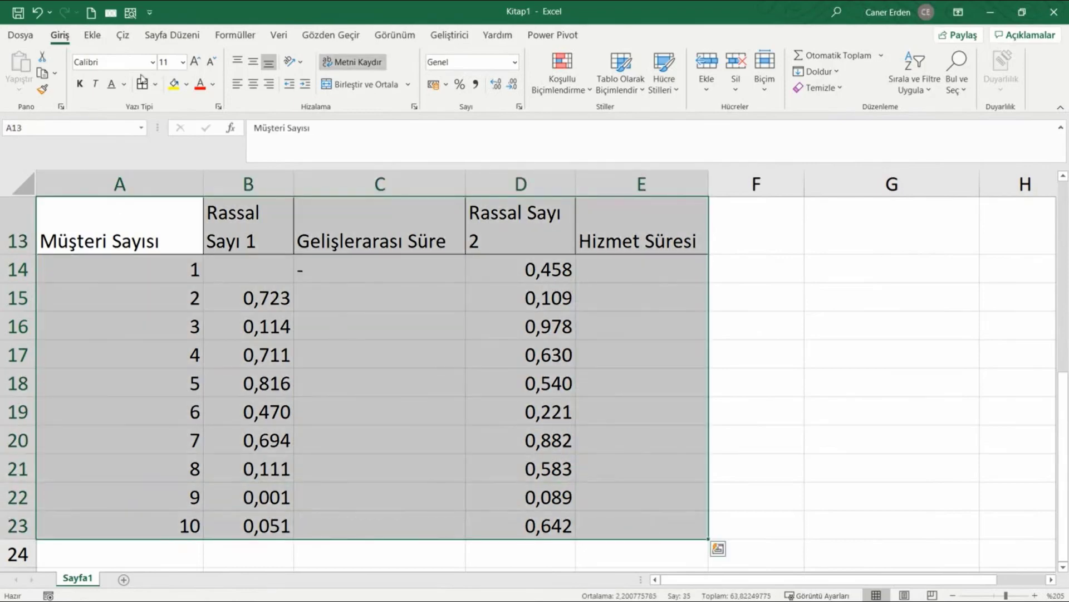
left_click(384, 406)
left_click(358, 258)
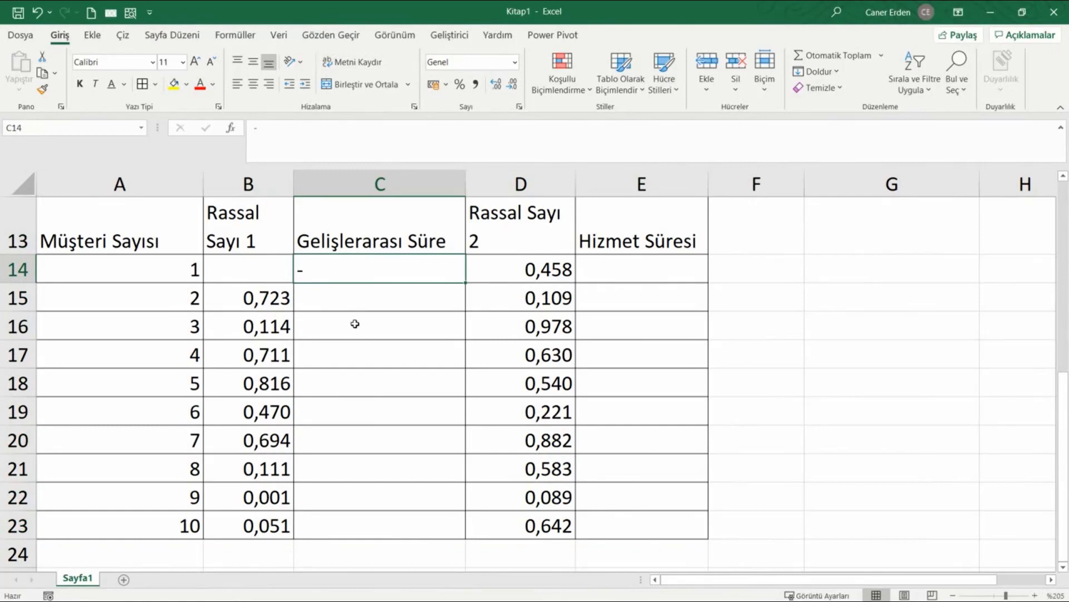
left_click(353, 303)
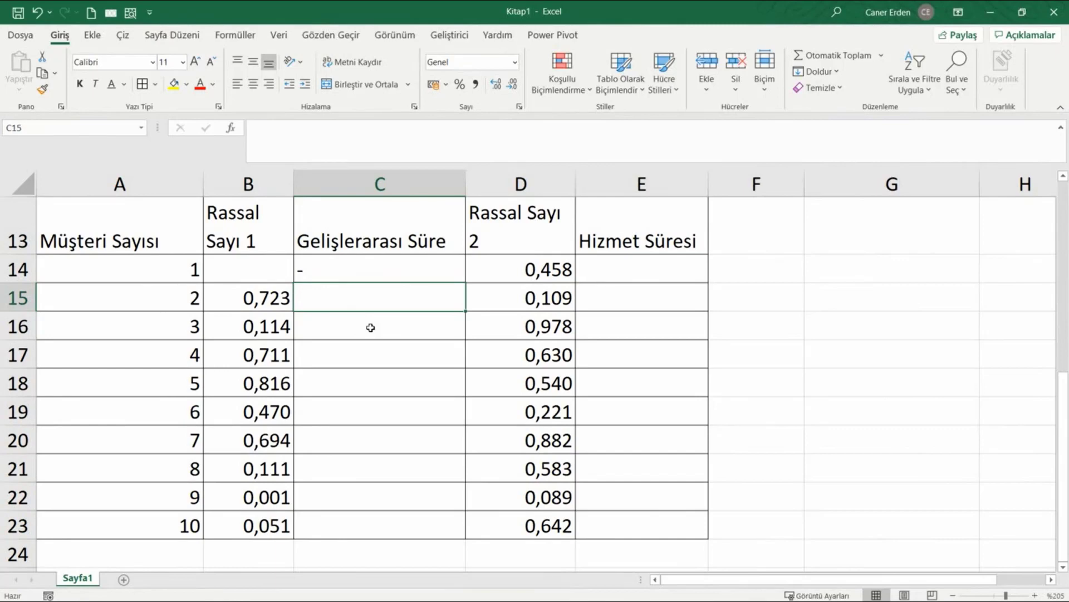
left_click(278, 301)
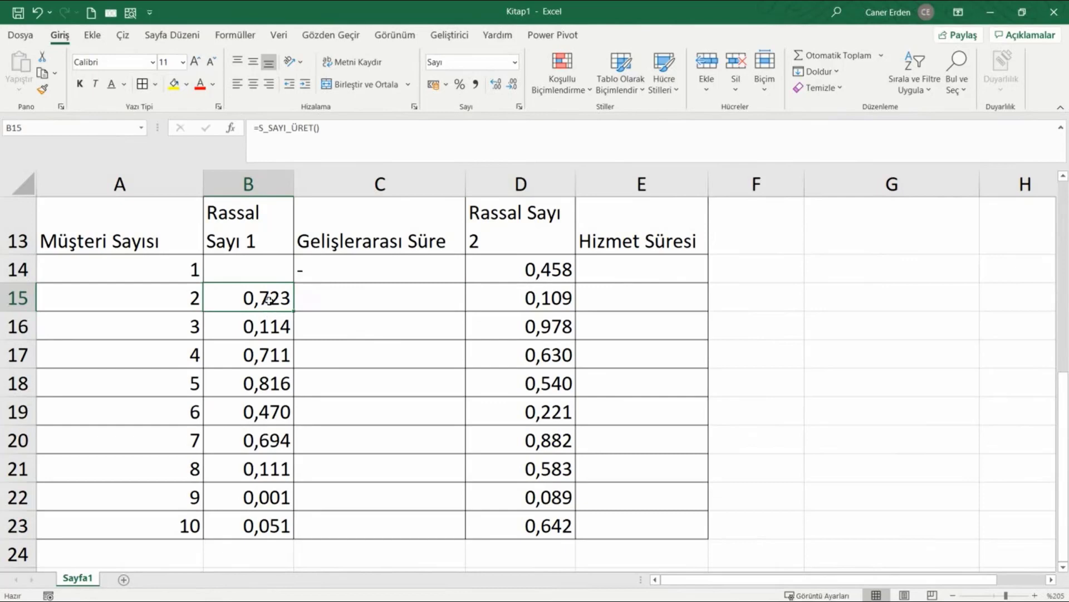
key("Return")
left_click(312, 293)
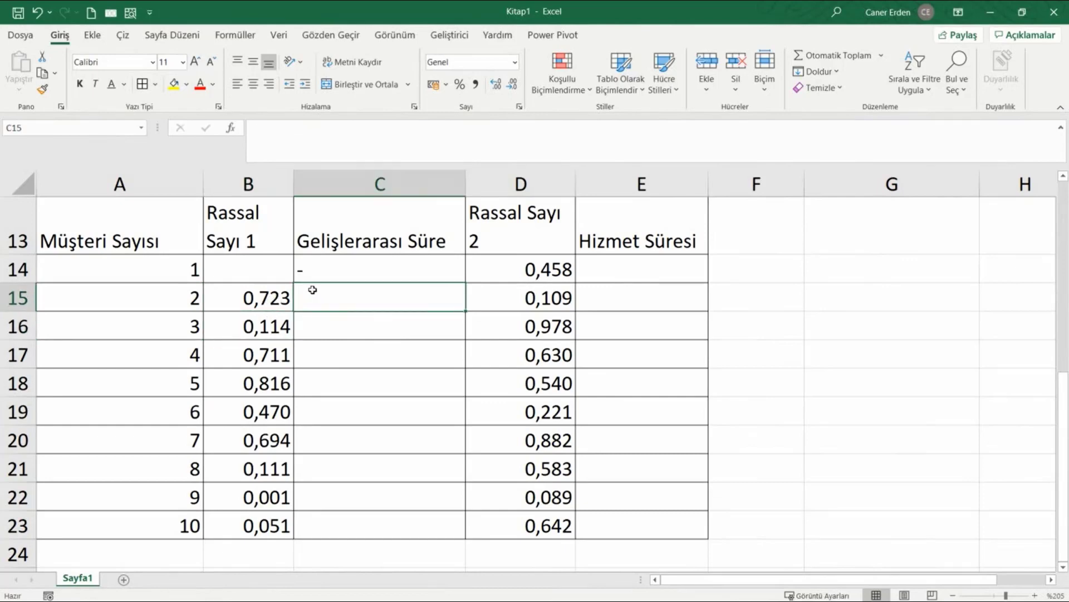
key("Return")
left_click(282, 302)
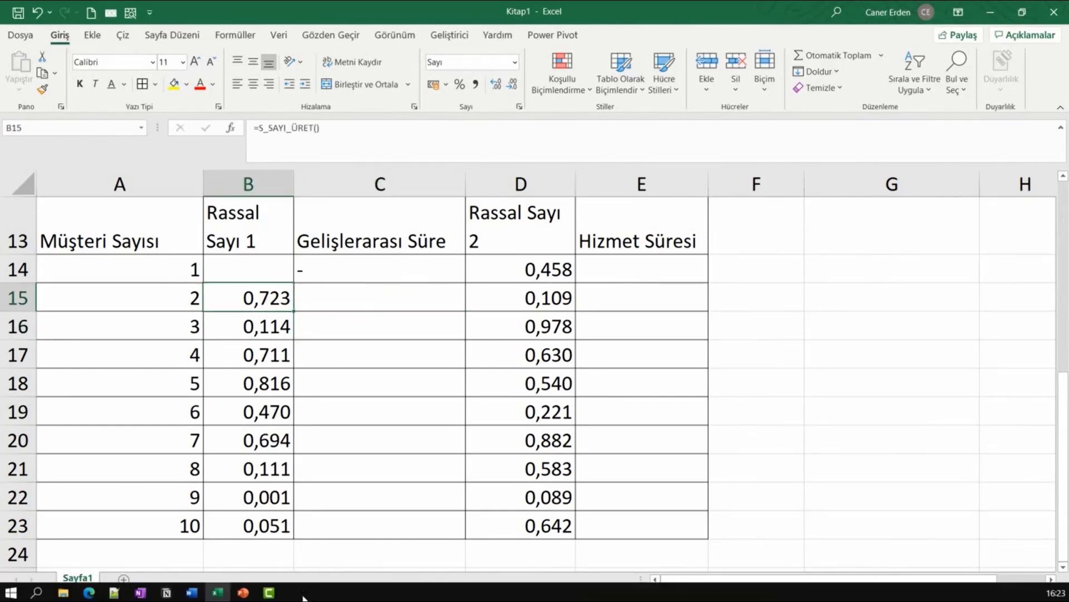
Copy the Rassal Sayı column from the Kümülatif slide and select Excel's B15:B23
mouse_move(243, 592)
left_click(242, 534)
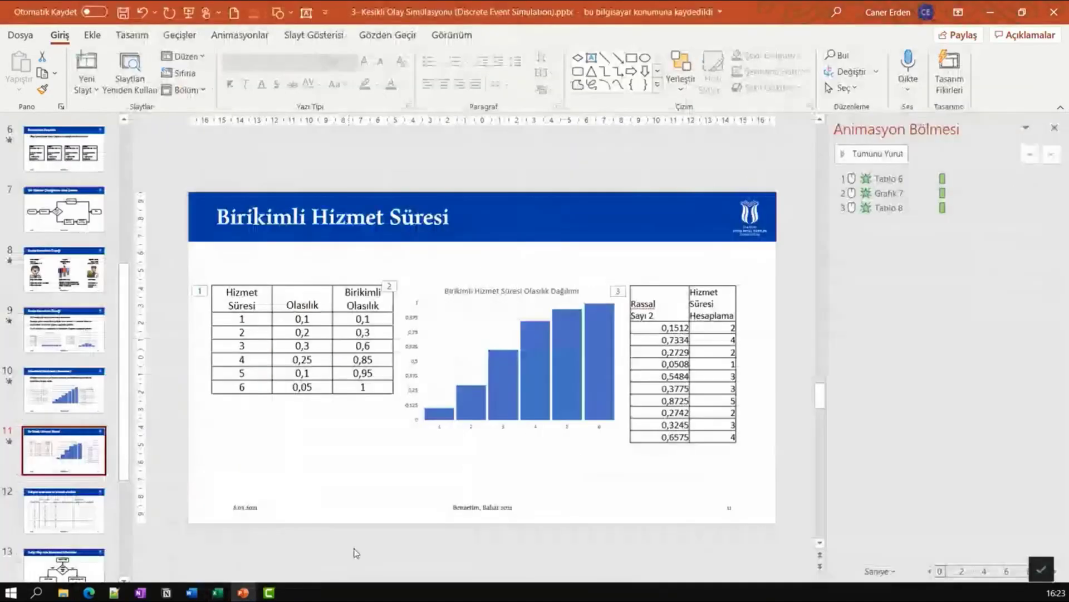
left_click(77, 365)
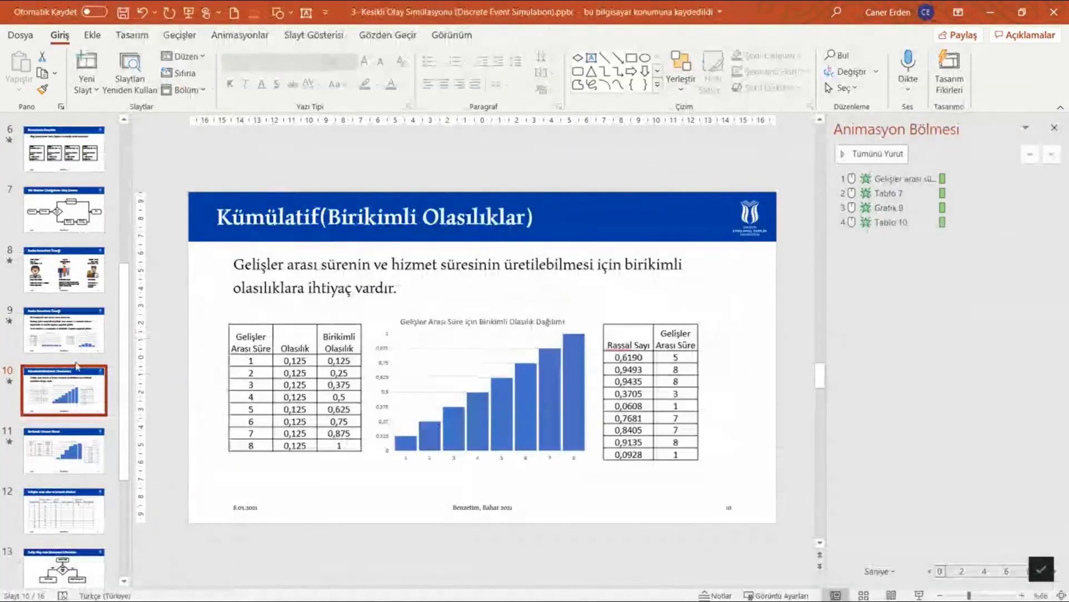
key("Up")
left_click(24, 374)
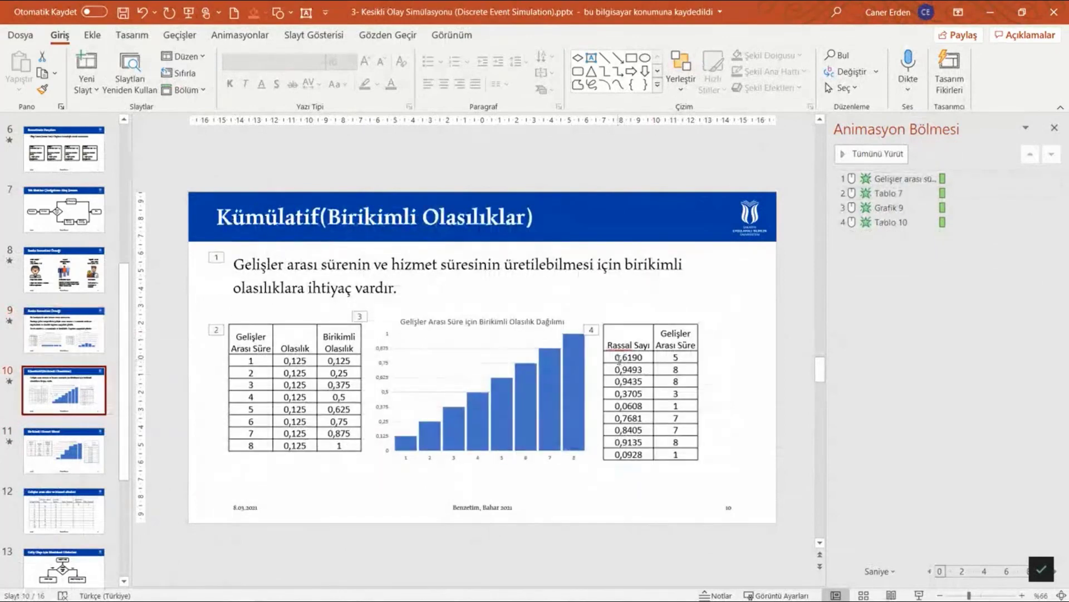
left_click_drag(619, 359, 647, 454)
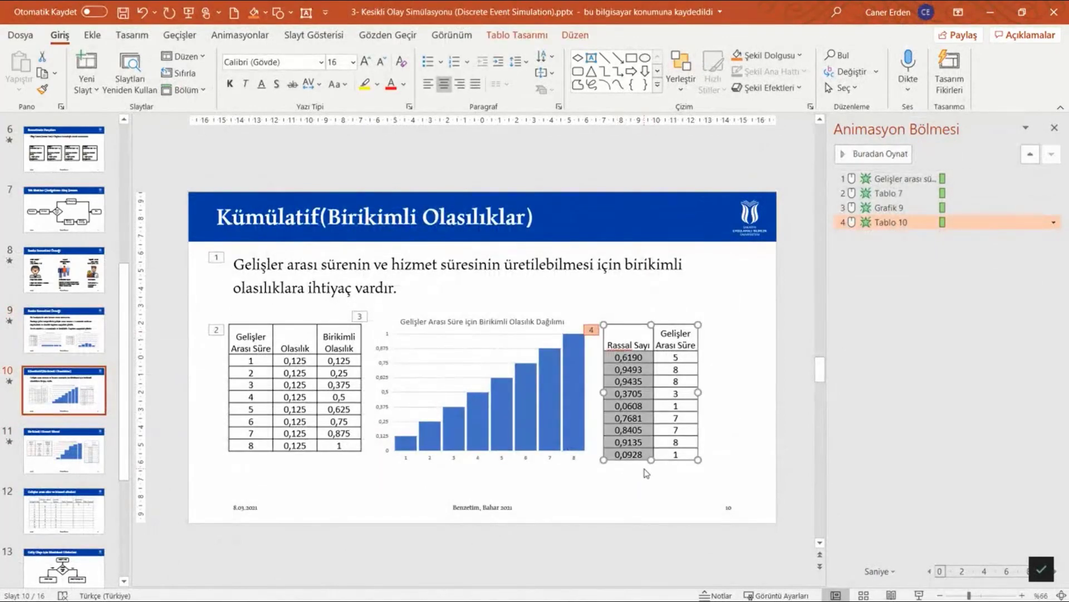
key("ctrl+c")
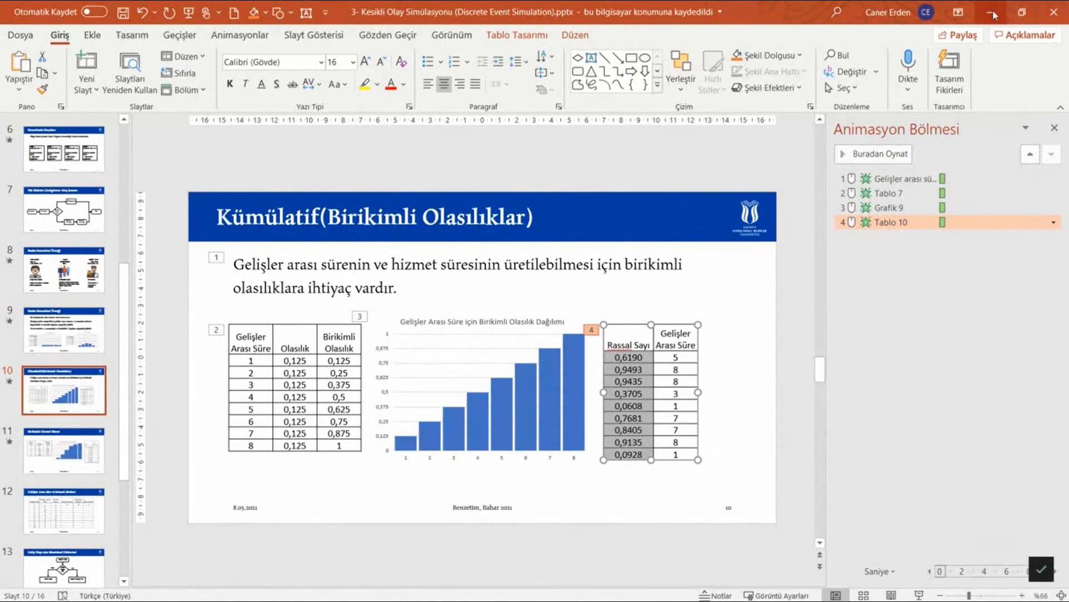
left_click(994, 15)
left_click_drag(279, 301, 277, 523)
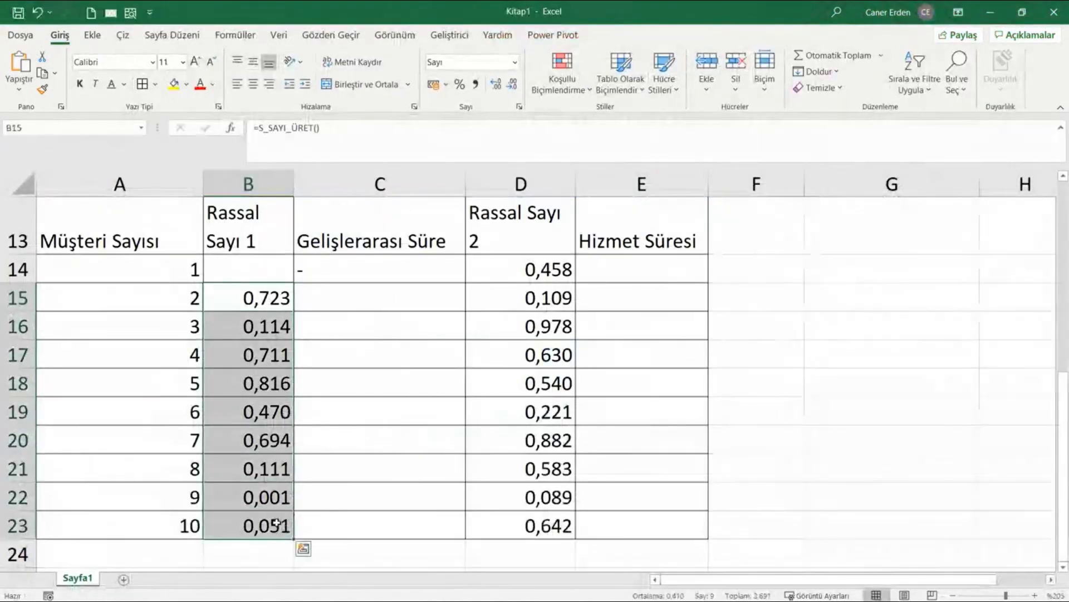
Paste the copied slide numbers (0,619 to 0,093) as values into B15:B23
right_click(277, 522)
left_click(282, 182)
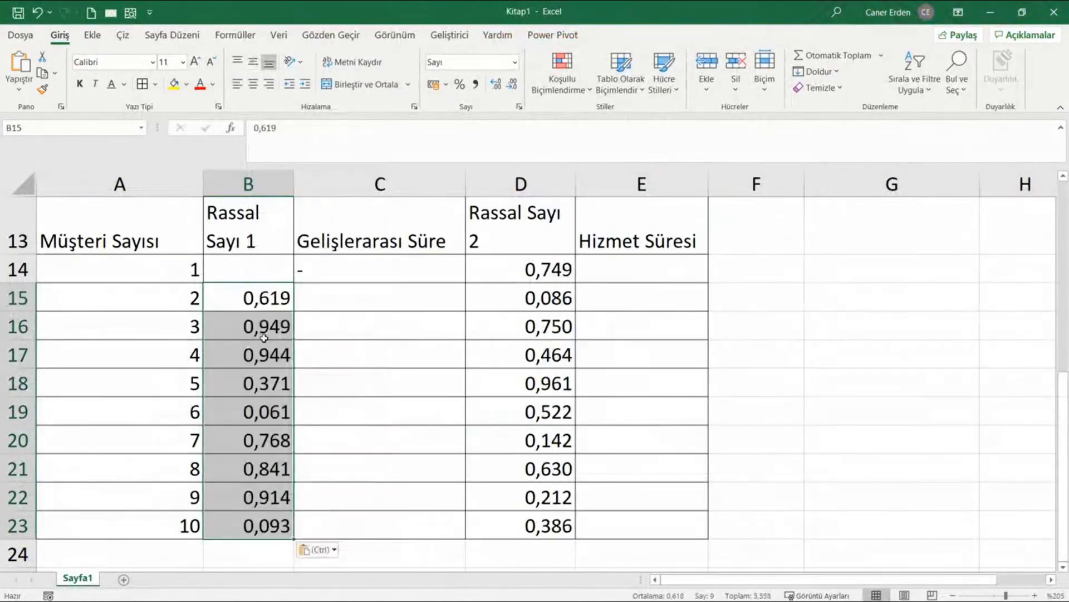
left_click_drag(254, 296, 257, 523)
left_click(269, 294)
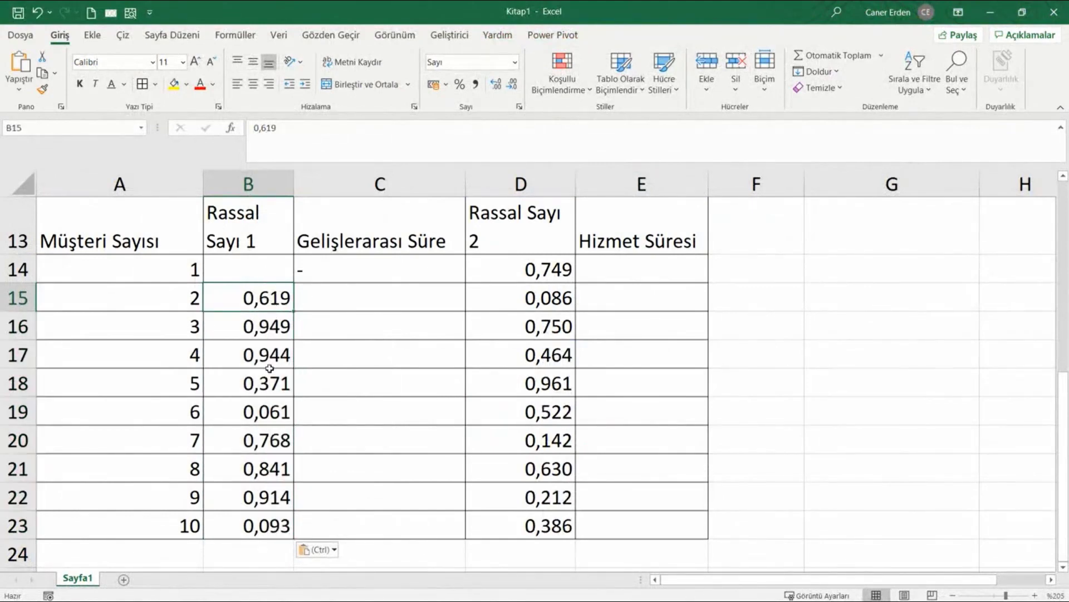
left_click_drag(257, 295, 269, 525)
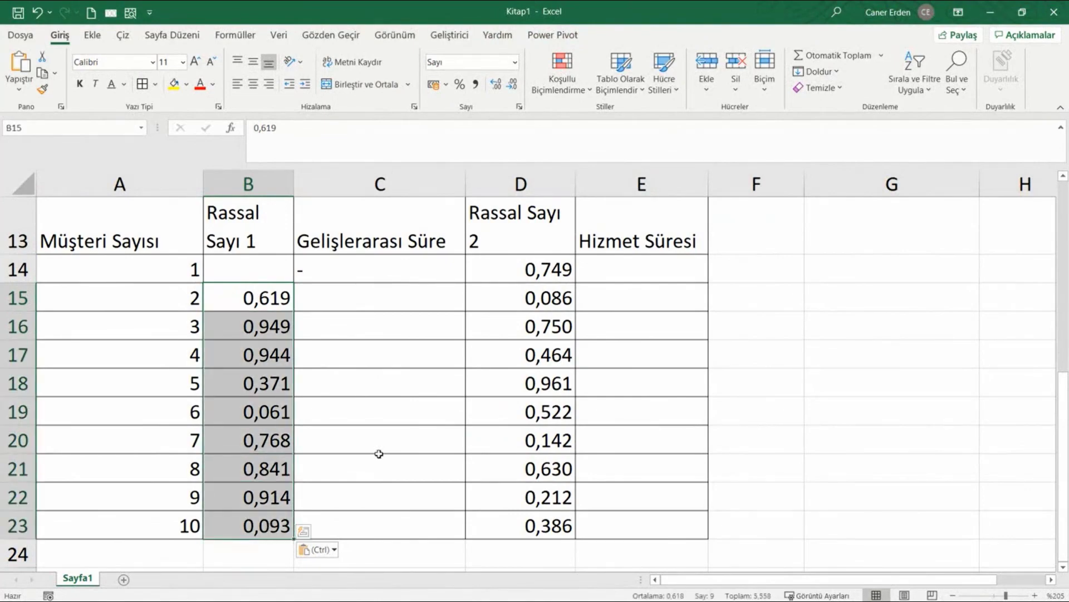
On the Birikimli Hizmet Süresi slide in PowerPoint, select the Rassal Sayı 2 numbers
left_click(81, 592)
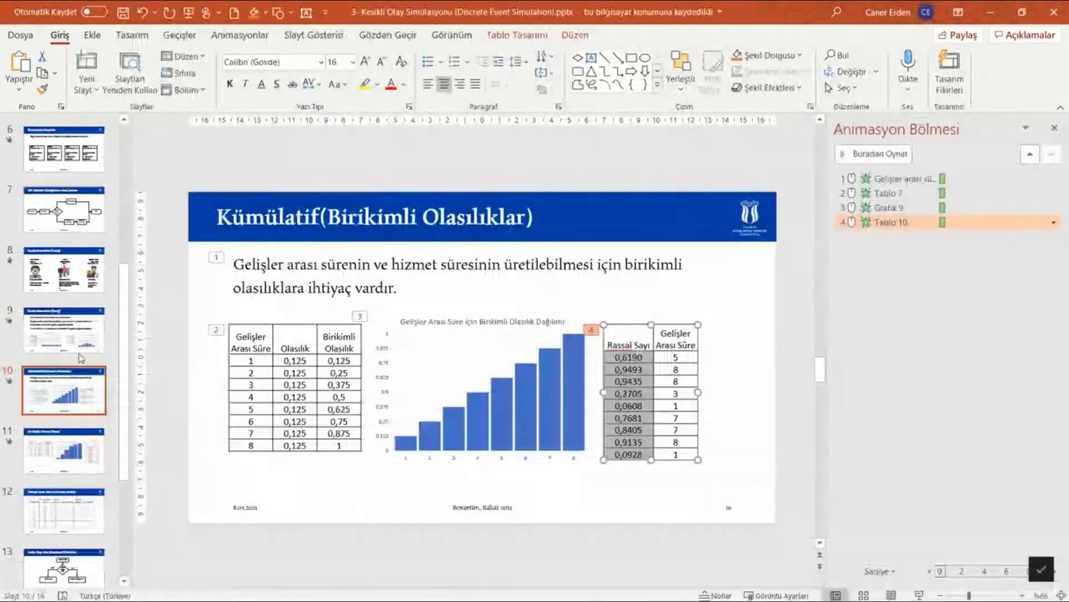
key("Down")
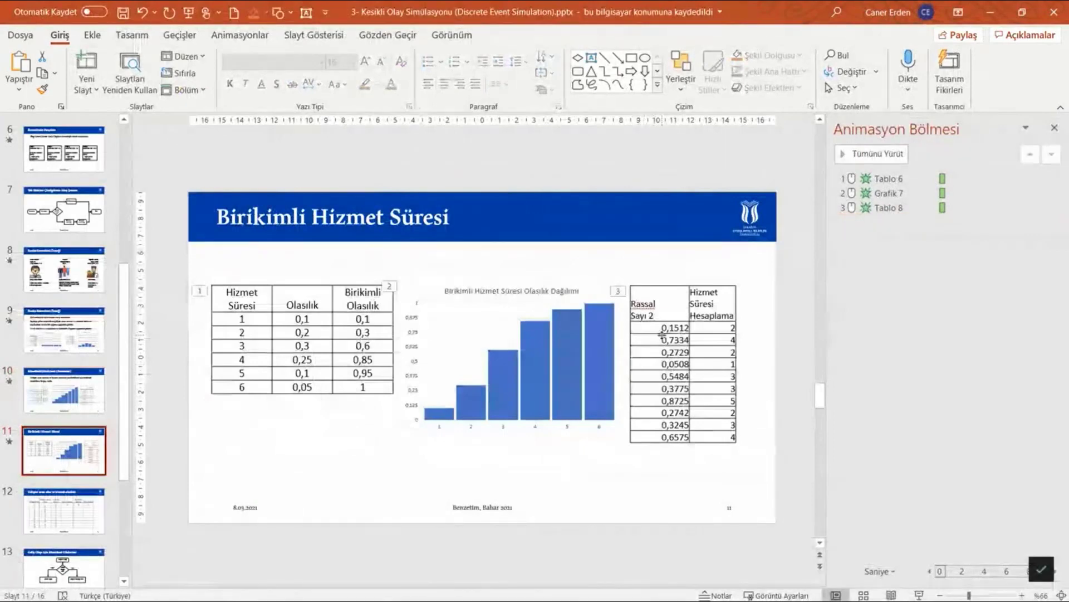
left_click_drag(663, 333, 678, 437)
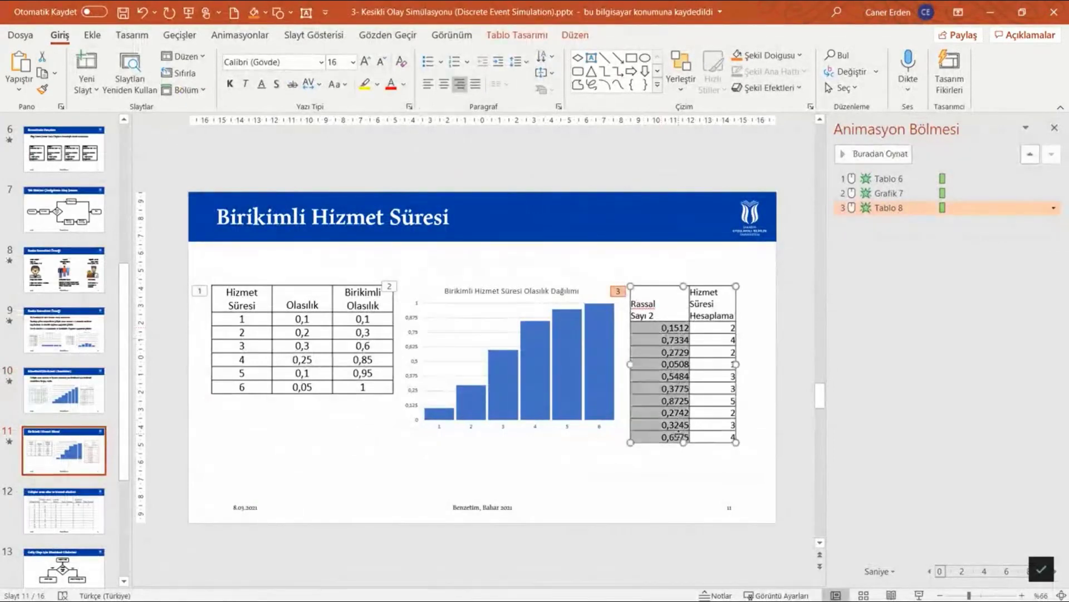
left_click(990, 12)
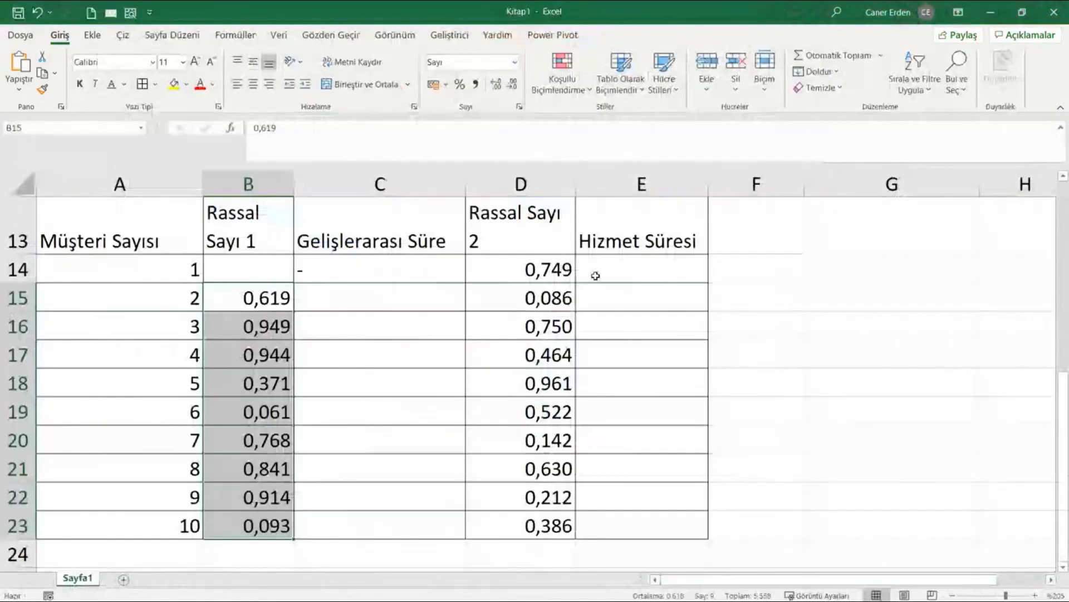
left_click(525, 268)
right_click(526, 268)
left_click(568, 279)
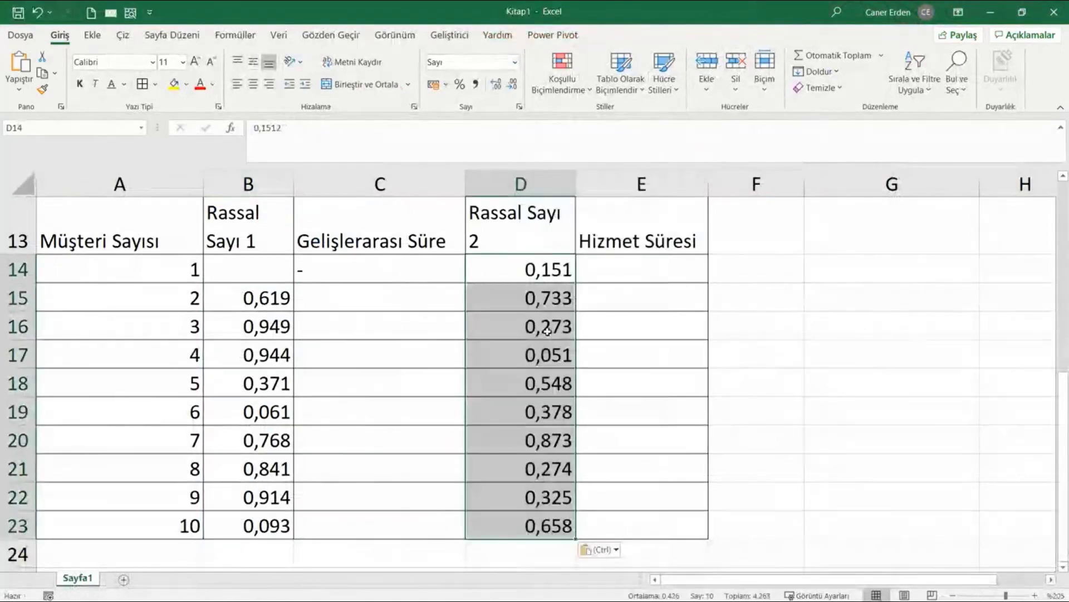
left_click(533, 270)
left_click(530, 320)
left_click(527, 412)
left_click(512, 471)
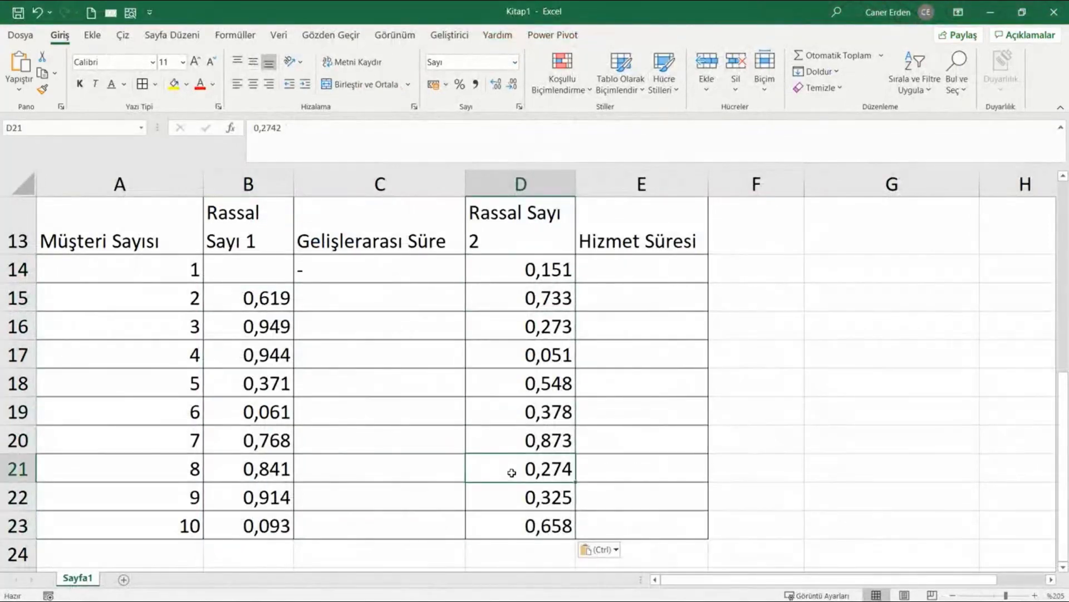
left_click(518, 490)
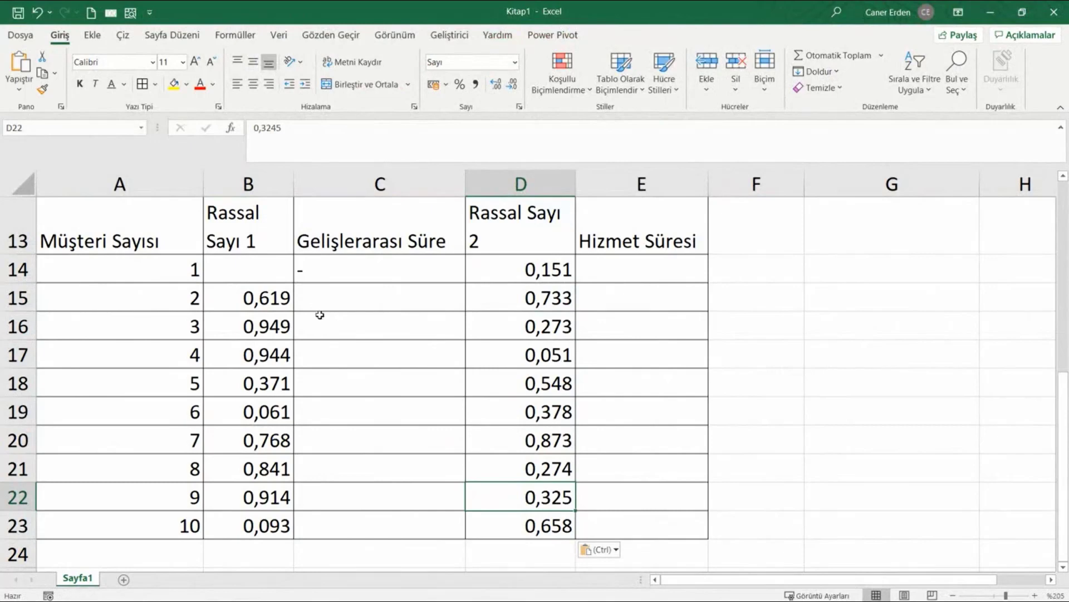
left_click(338, 276)
left_click_drag(525, 269, 526, 303)
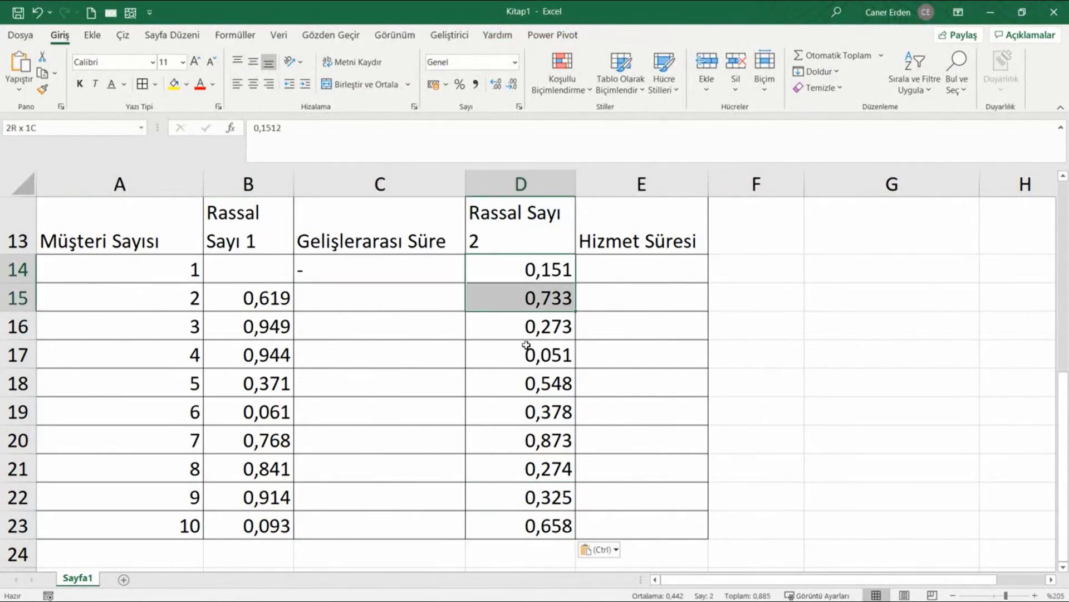
left_click_drag(526, 345, 509, 521)
left_click_drag(643, 272, 642, 535)
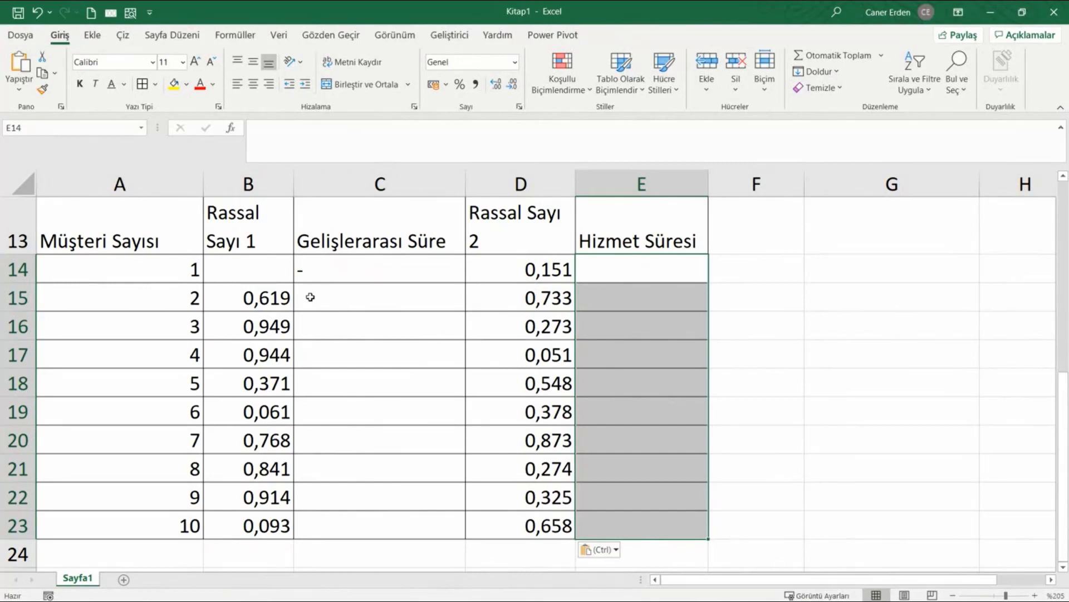
left_click(259, 291)
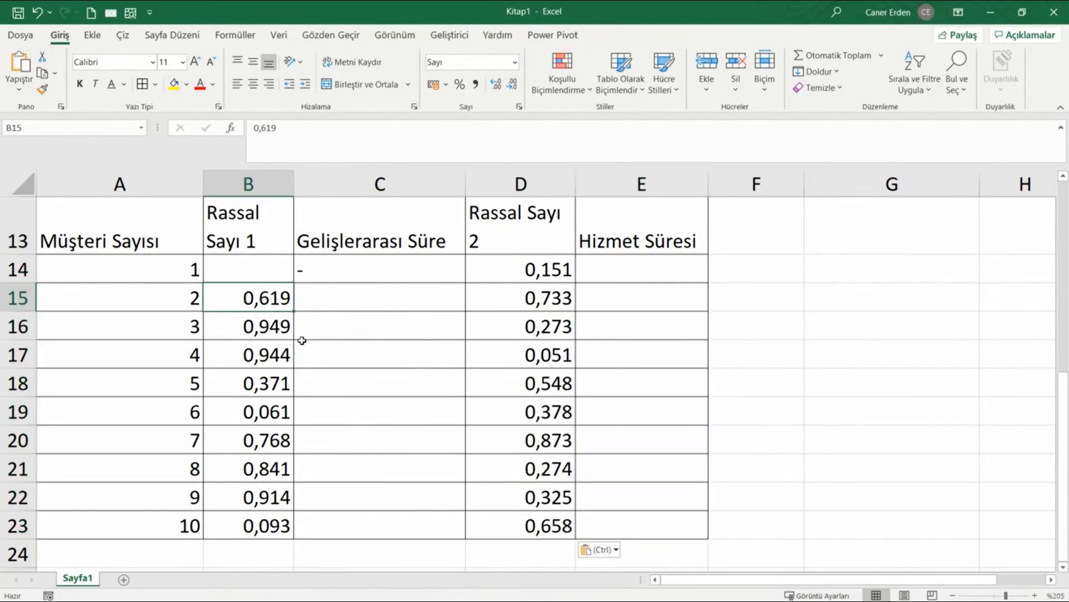
scroll(302, 341, "up", 4)
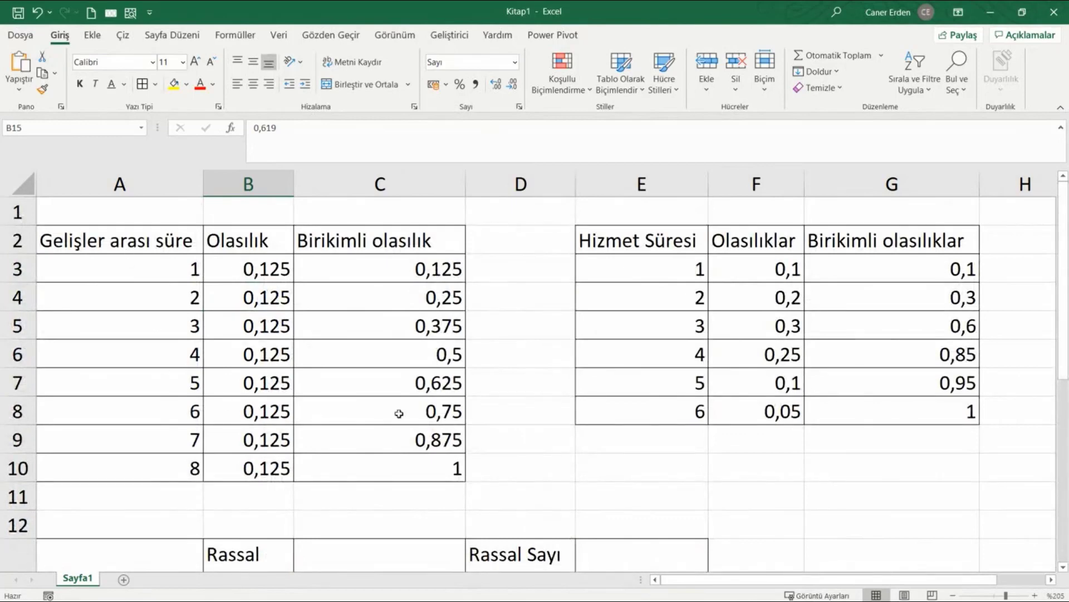
left_click_drag(425, 385, 176, 379)
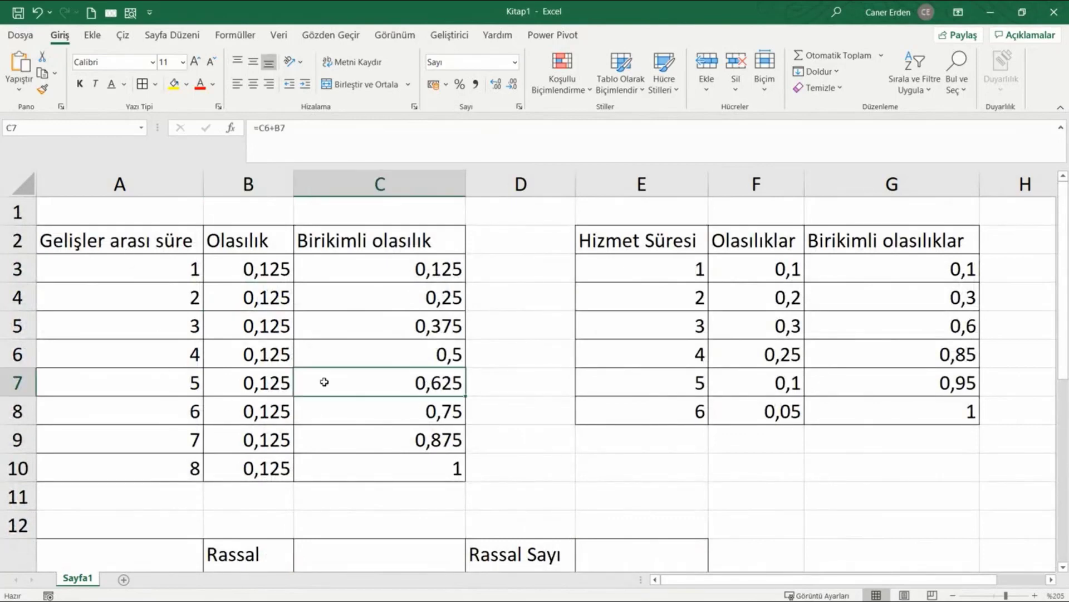
left_click(181, 379)
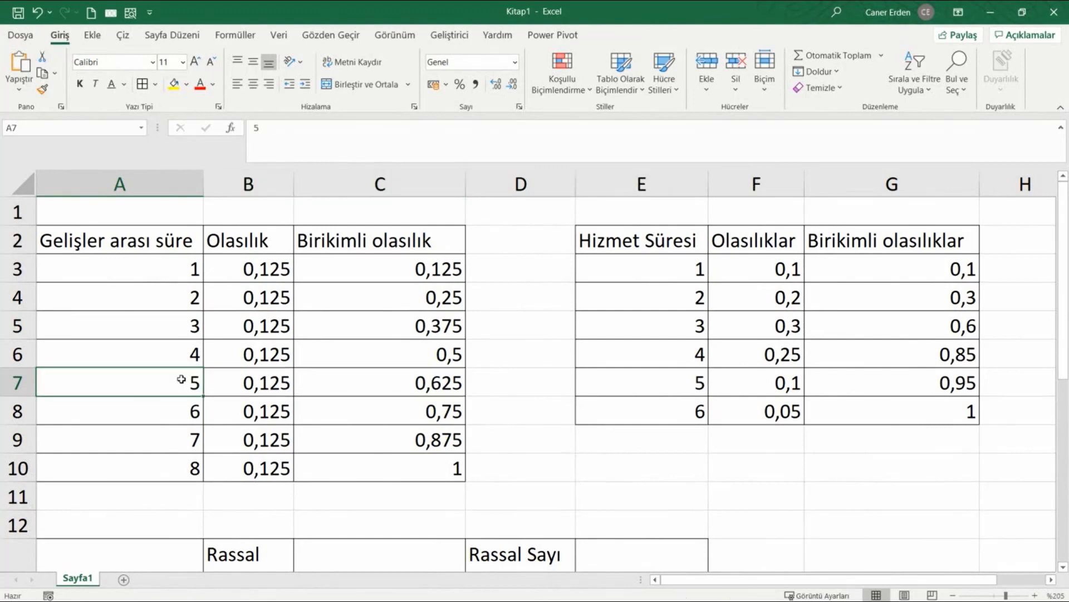
scroll(259, 371, "down", 3)
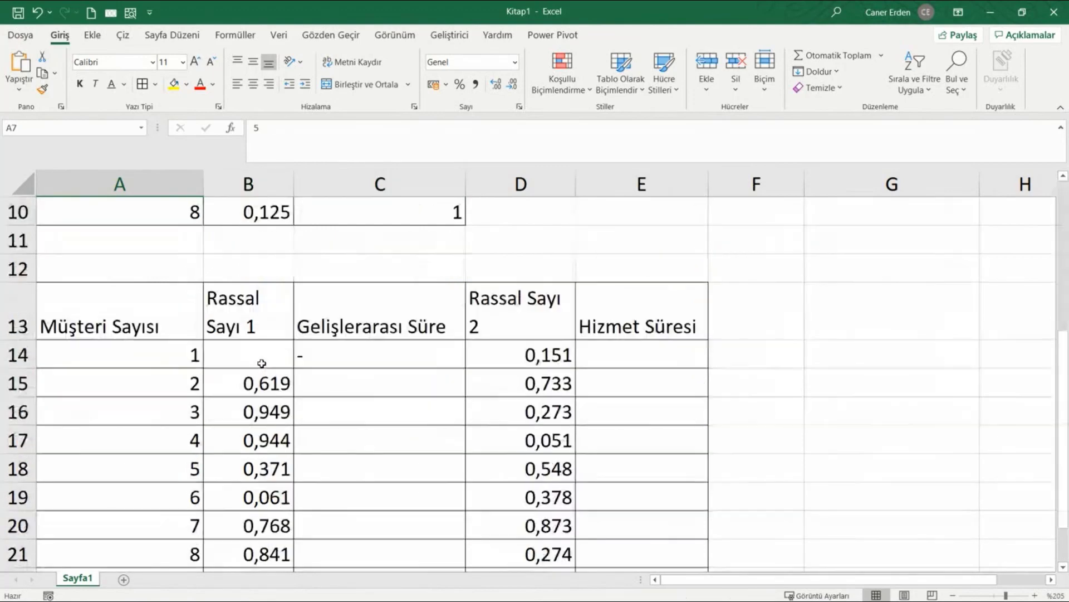
In C15, begin the formula =EĞER(B15 using the EĞER function suggestion
left_click(358, 386)
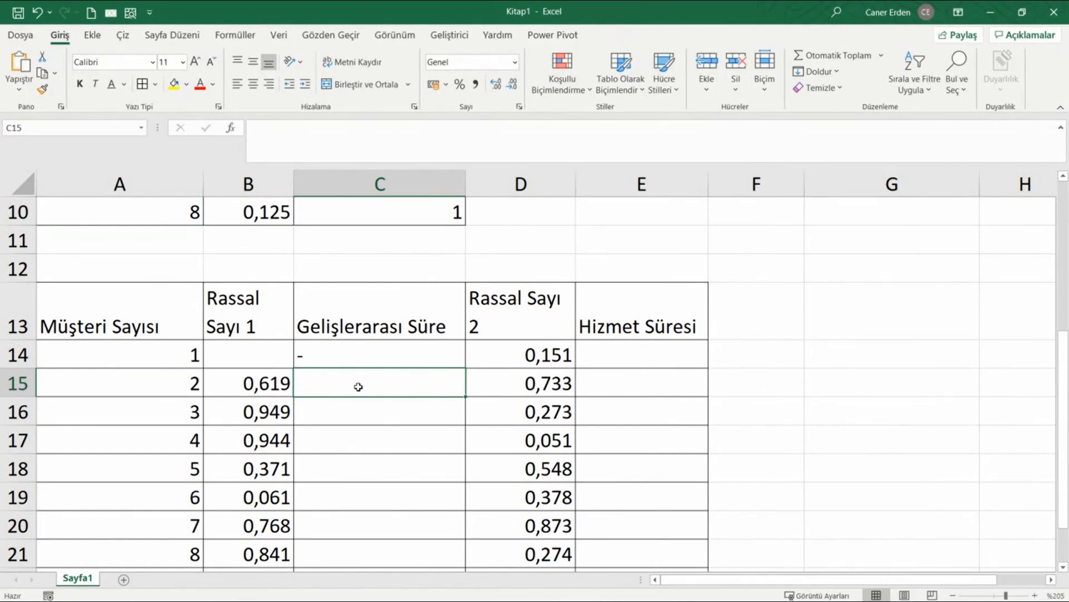
type("=")
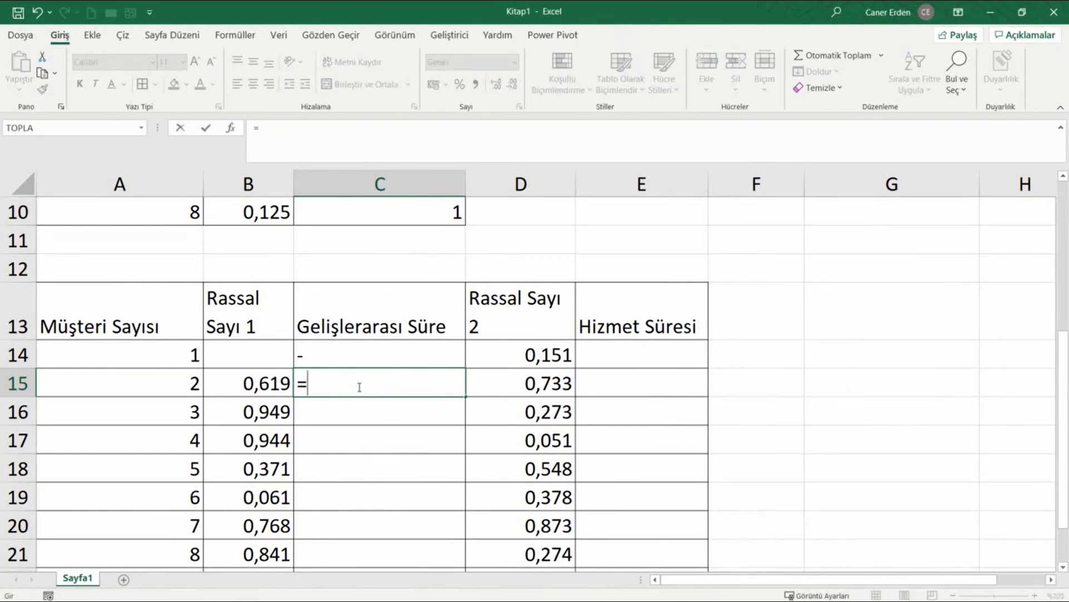
type("eğer")
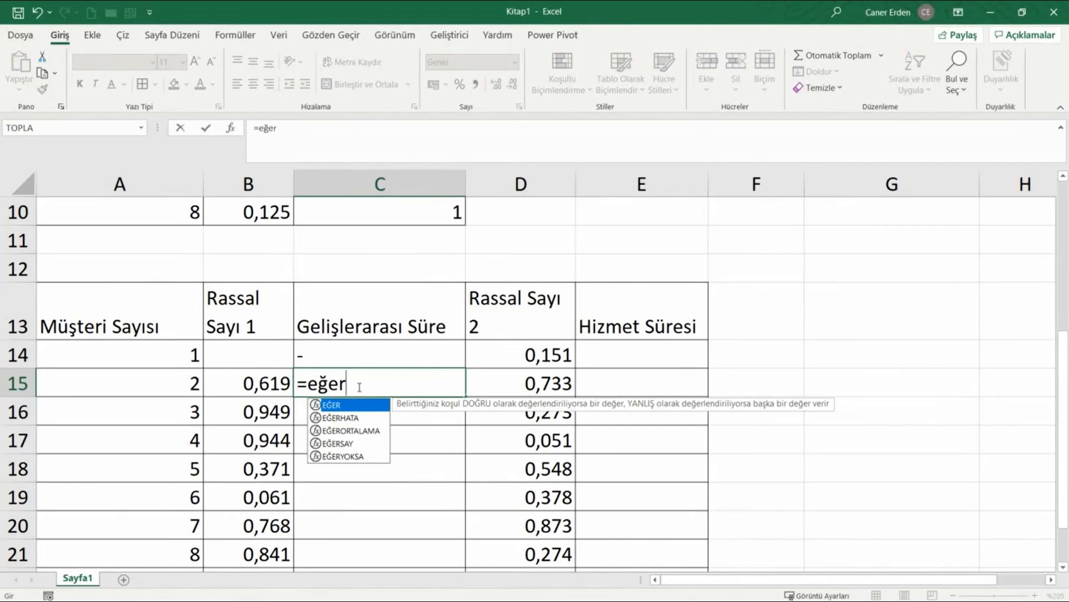
key("Tab")
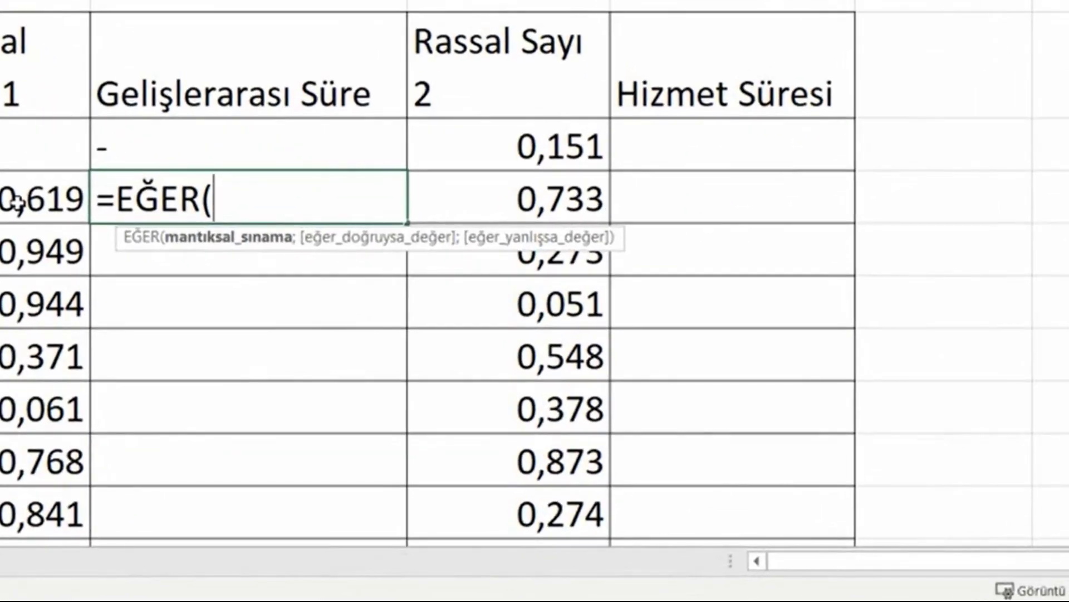
left_click(17, 202)
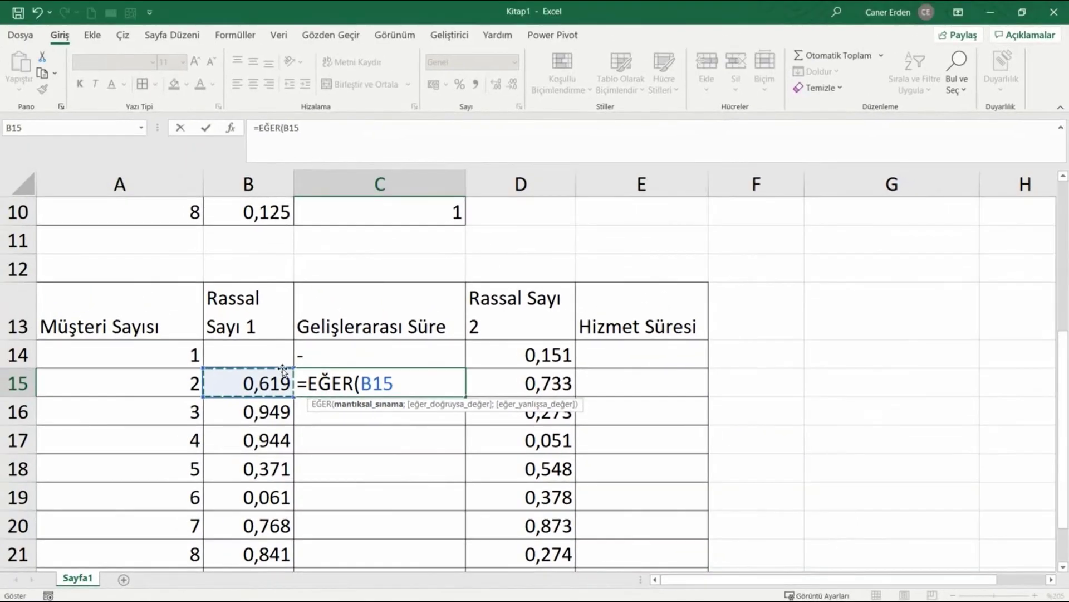
Extend C15's formula to =EĞER(B15<=C3;A3; so B15 at most C3 returns A3
scroll(283, 371, "up", 3)
scroll(281, 401, "down", 4)
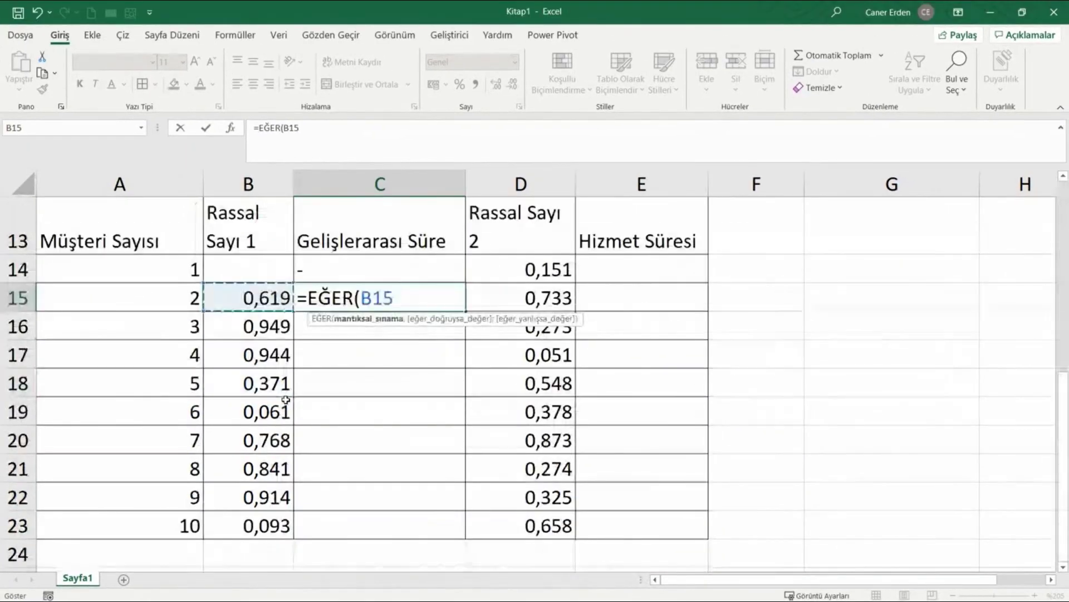
type("<=")
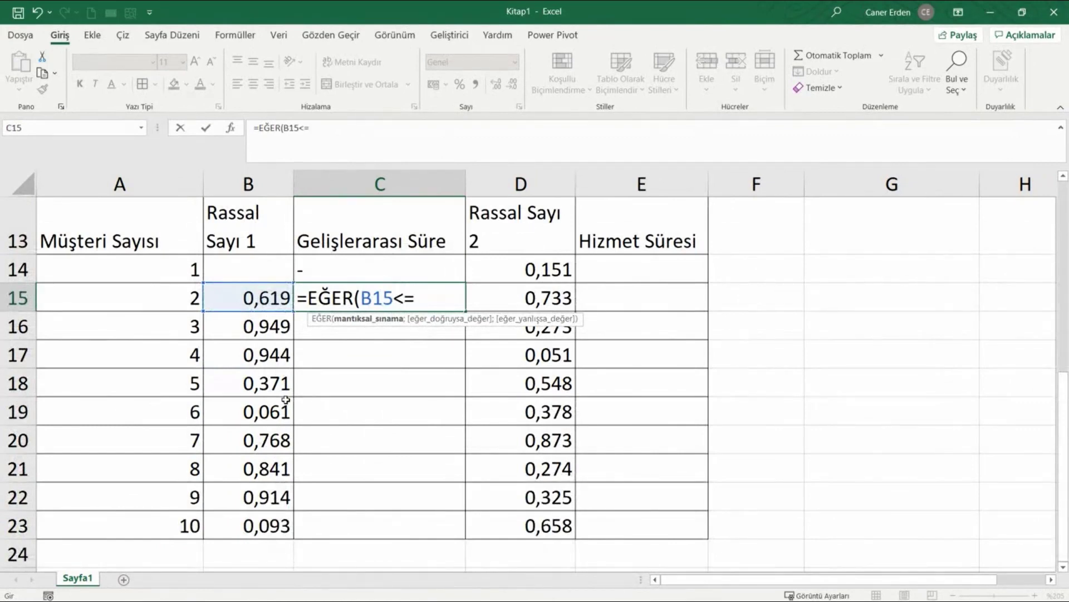
scroll(286, 400, "up", 4)
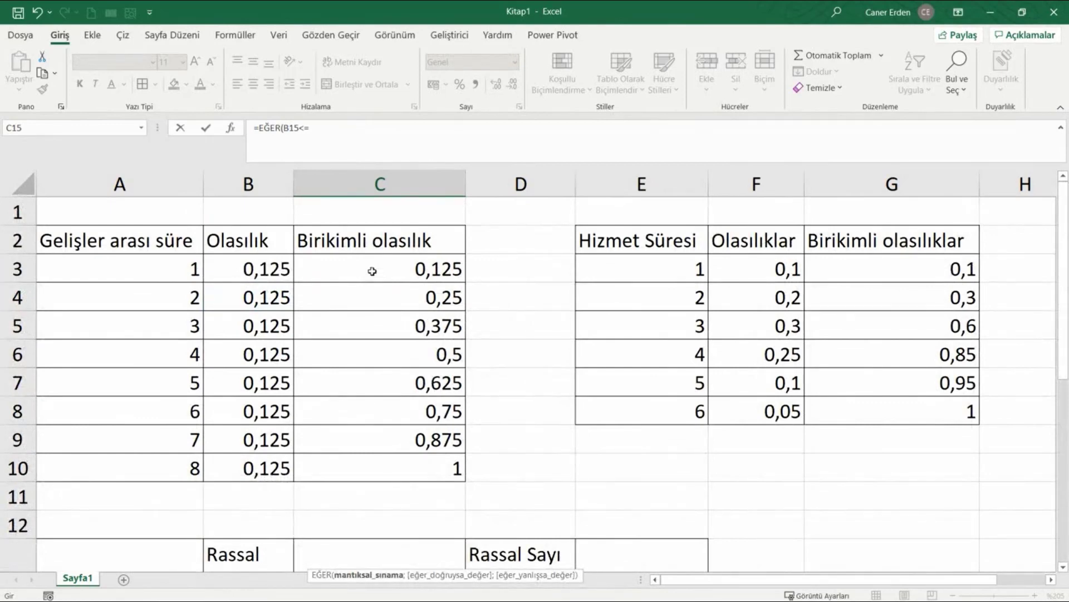
left_click(372, 271)
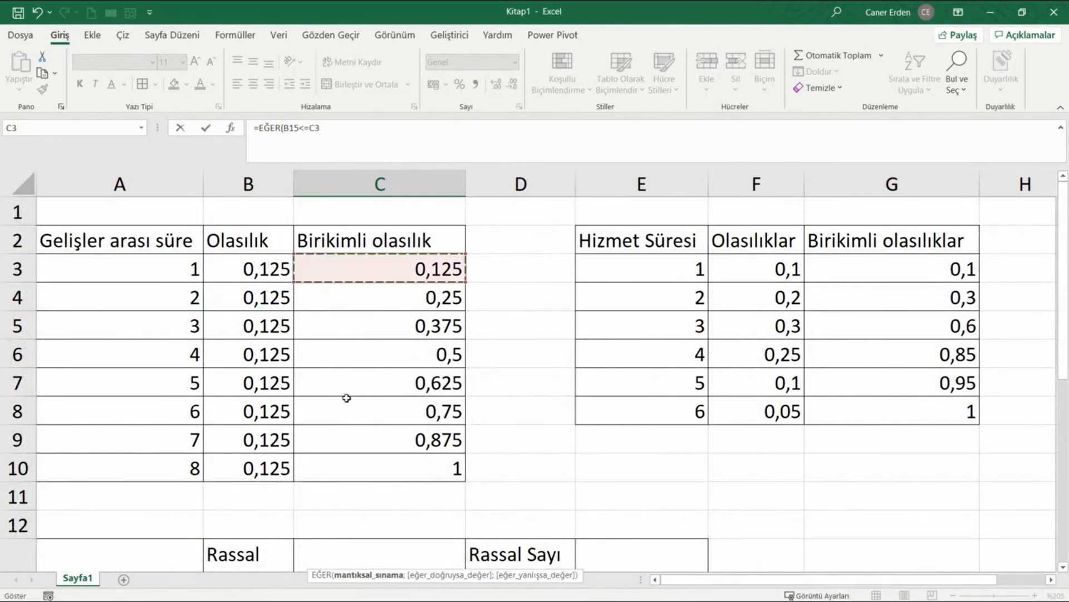
scroll(344, 404, "down", 2)
type(";")
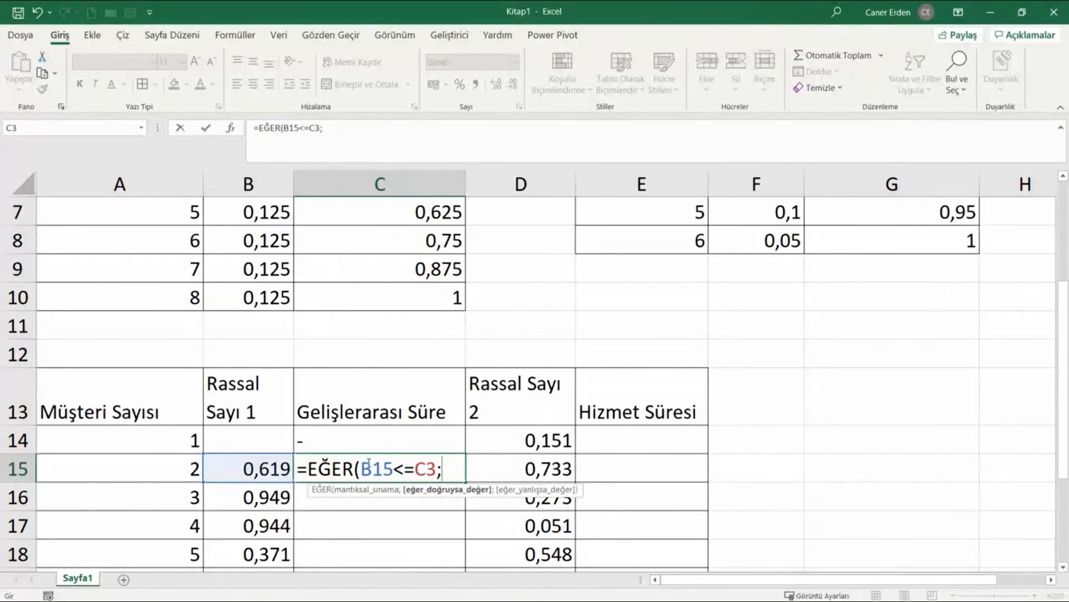
scroll(358, 444, "up", 2)
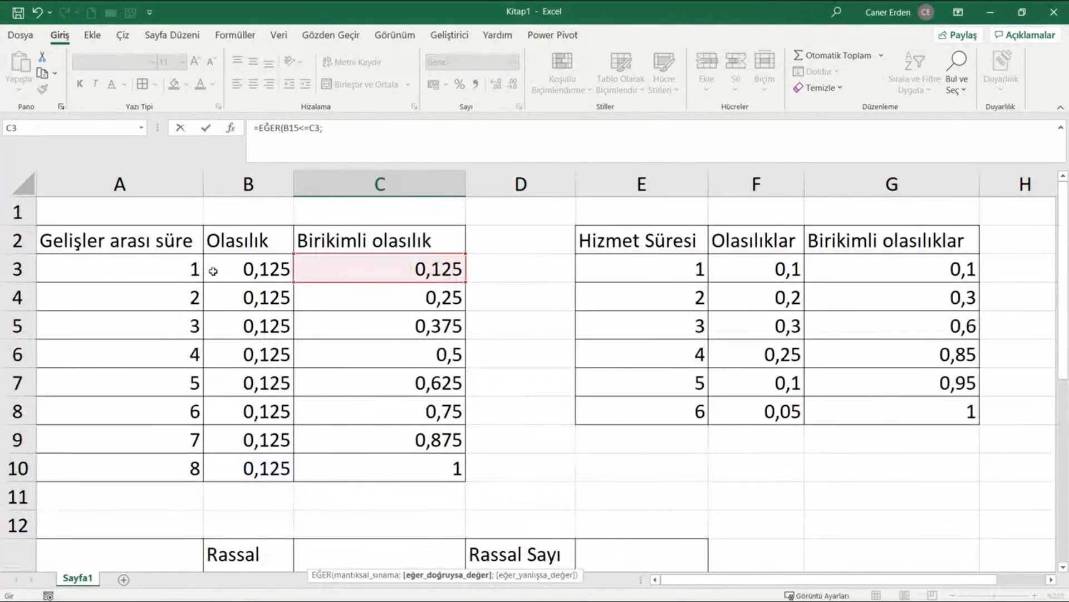
left_click(163, 268)
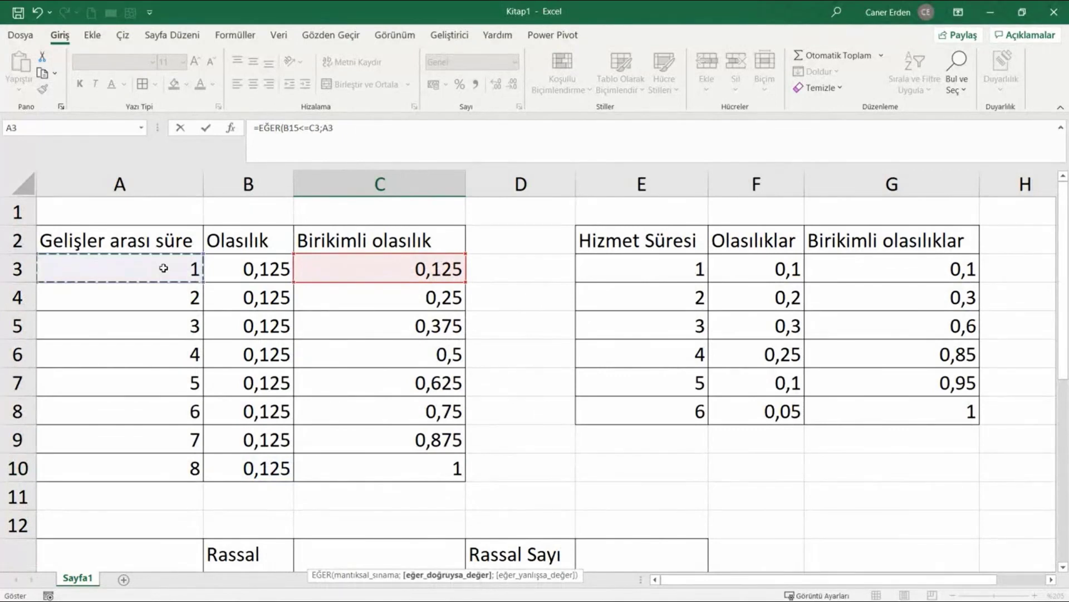
type(";")
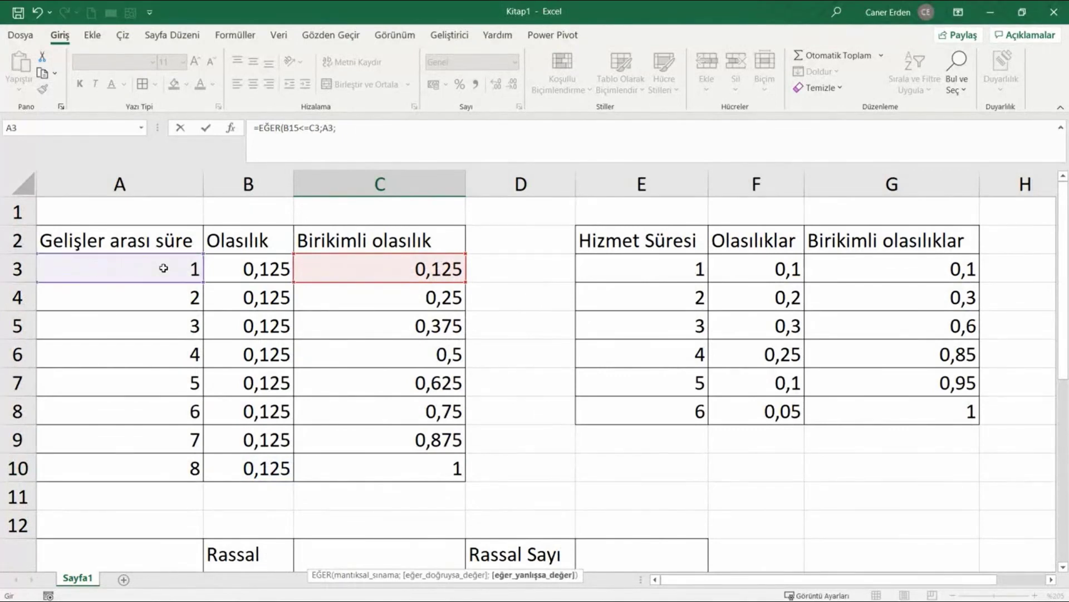
key("F4")
Toggle the B15 reference in the formula bar to absolute and back to relative
left_click(294, 128)
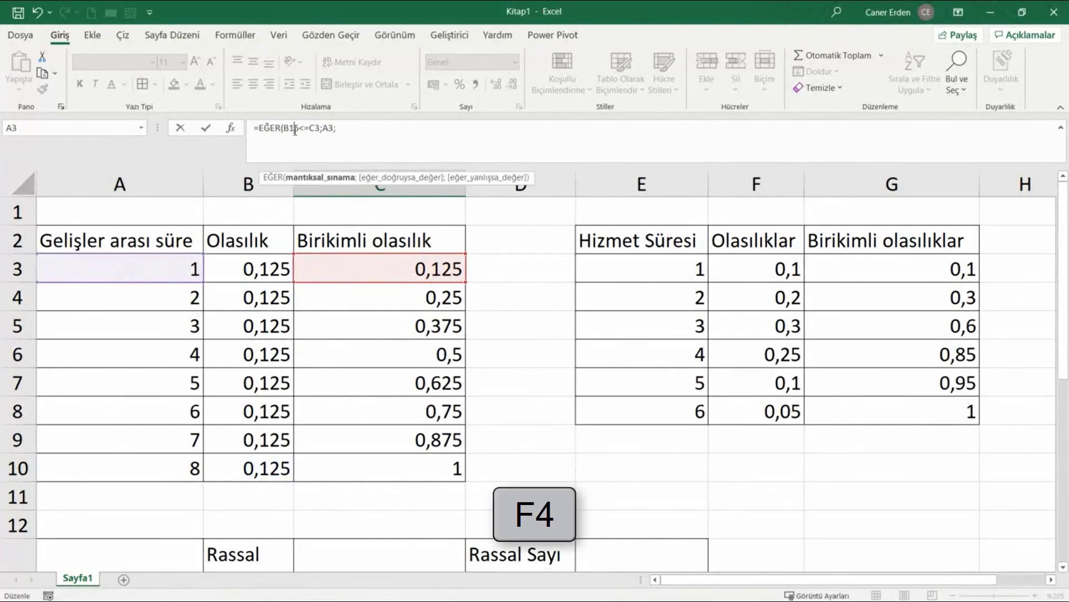
key("F4")
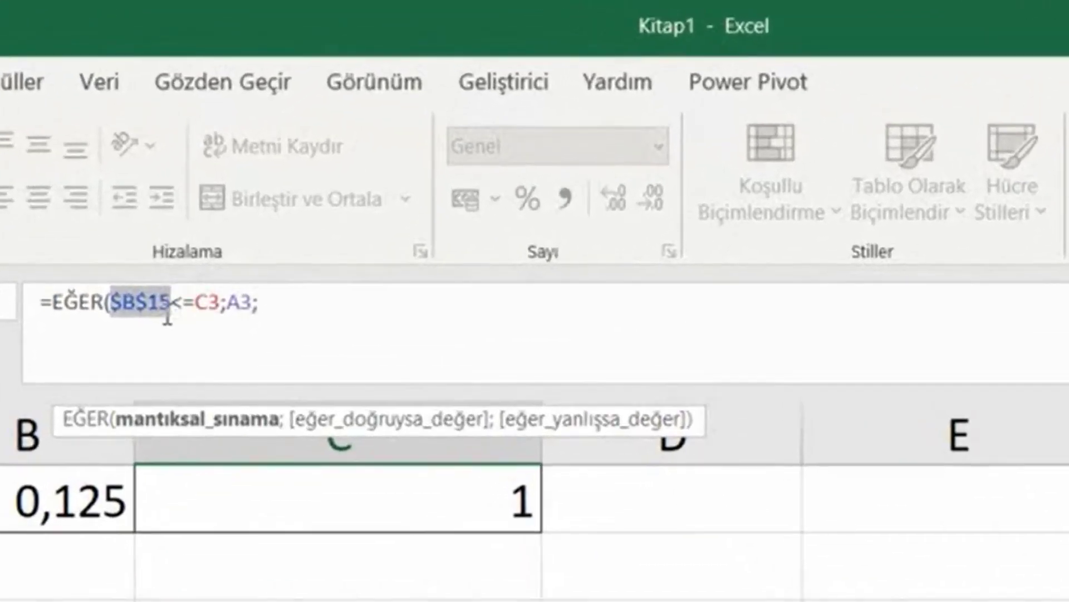
key("F4")
key("F4")
key("F4")
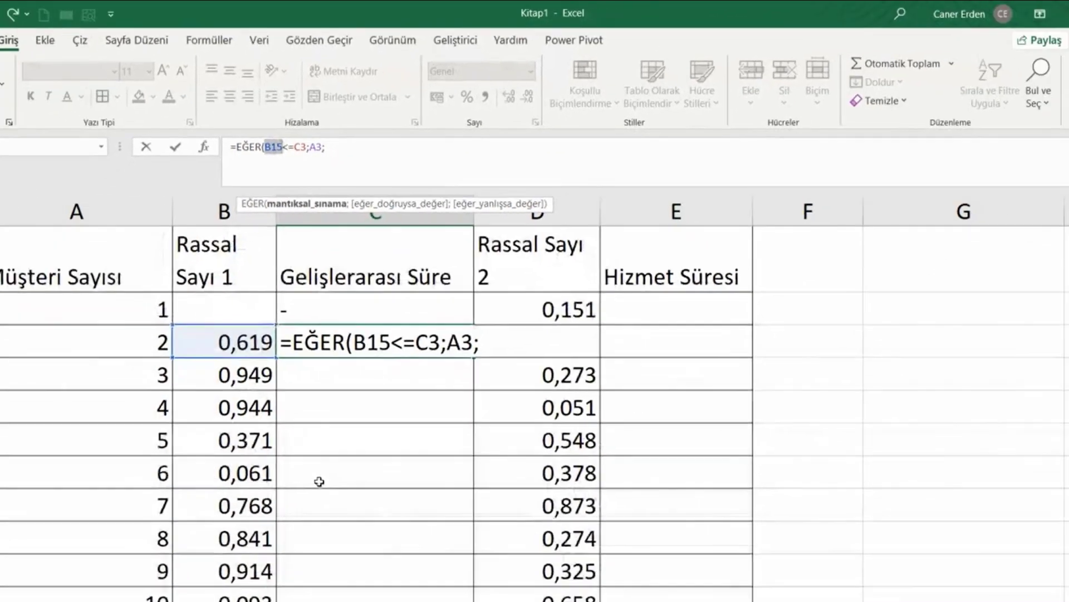
Discard the unfinished formula and start C15 over as =EĞER(B15
key("Escape")
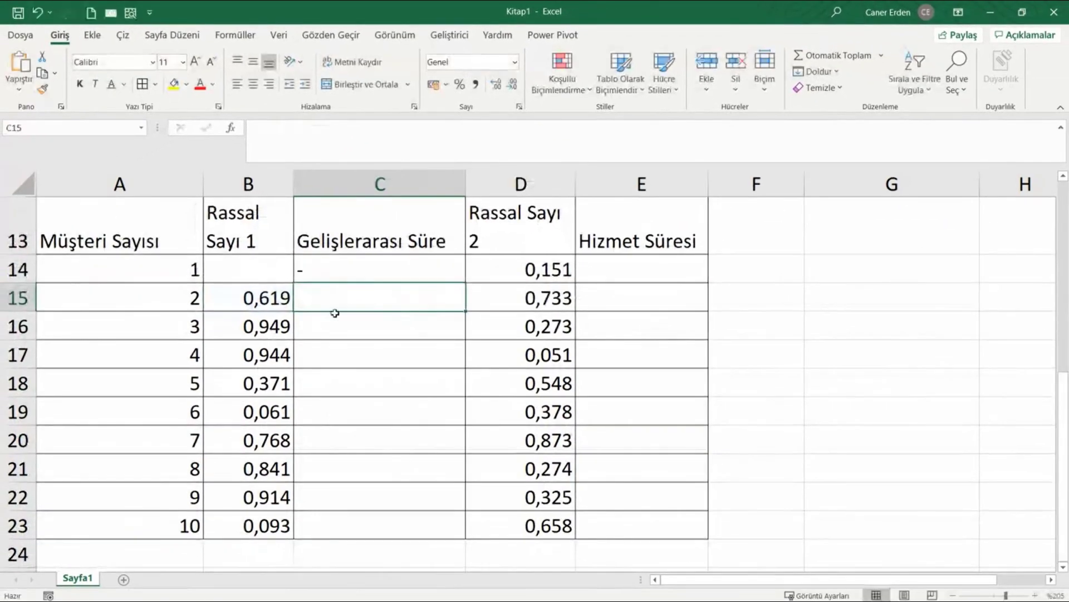
type("=eğ")
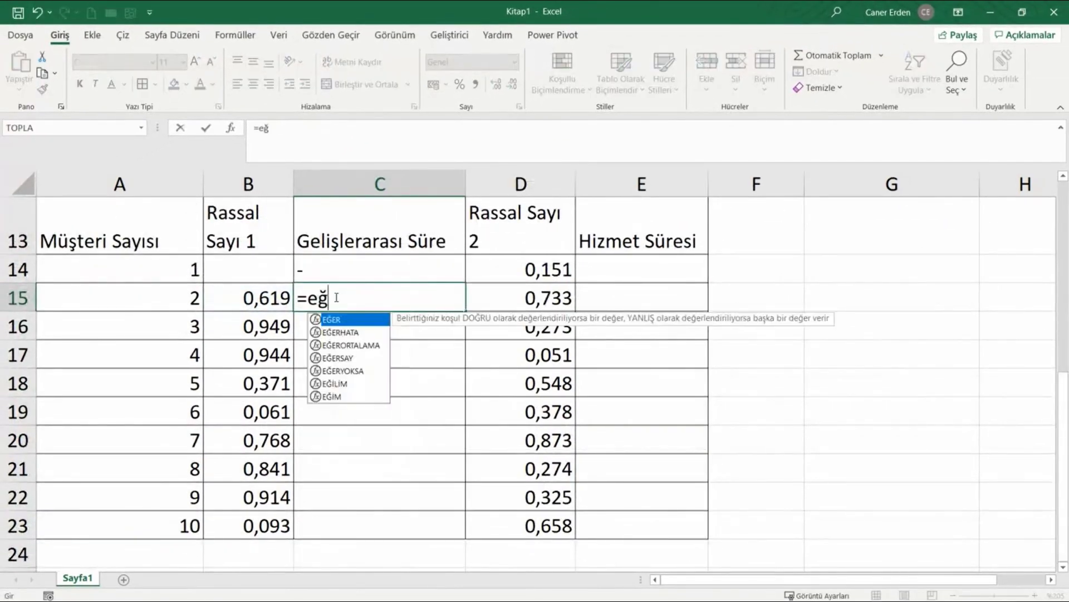
type("er")
key("Tab")
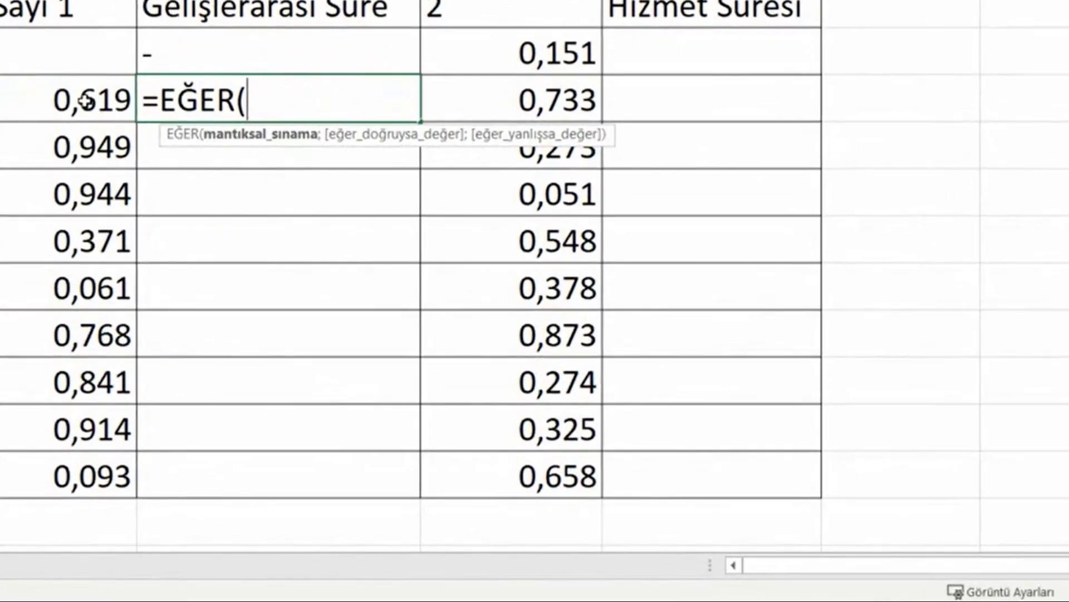
left_click(263, 299)
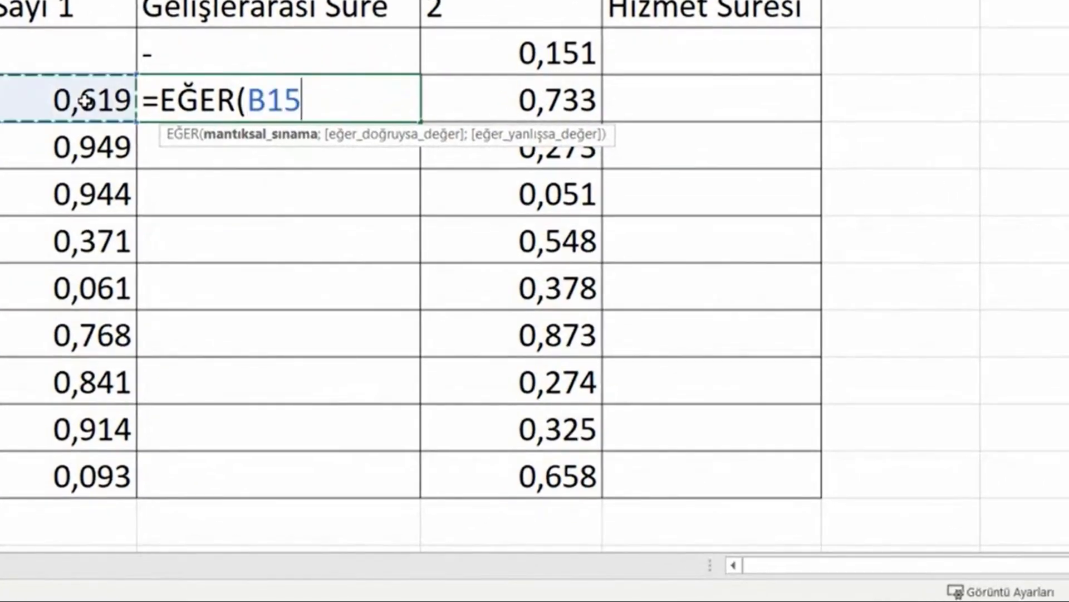
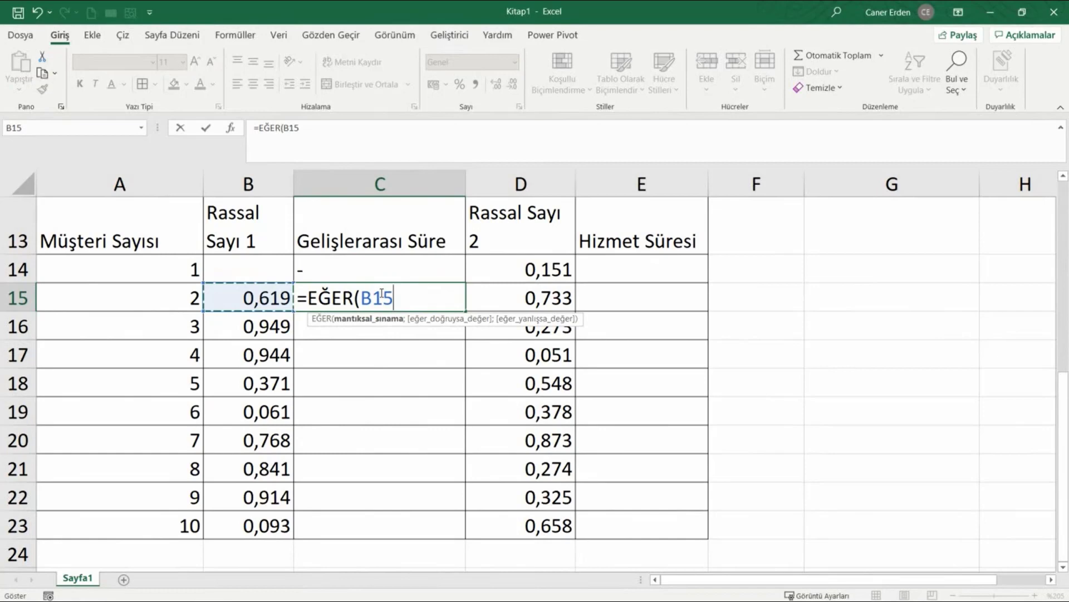
Compare B15 against the absolute cumulative probability $C$3 (0,125) in C15's formula
type("<=")
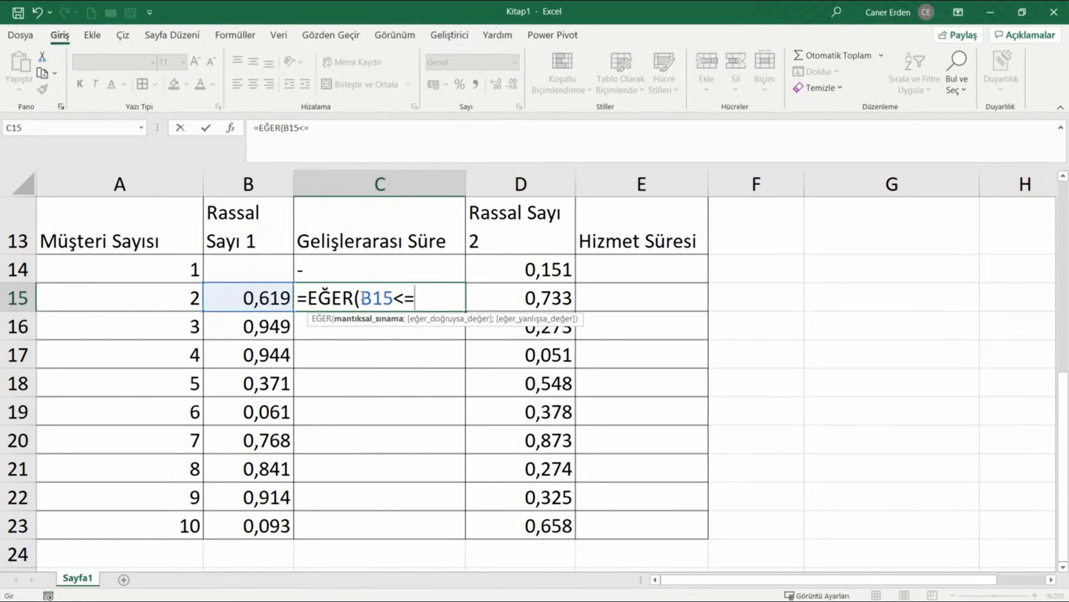
scroll(361, 296, "up", 4)
left_click(387, 265)
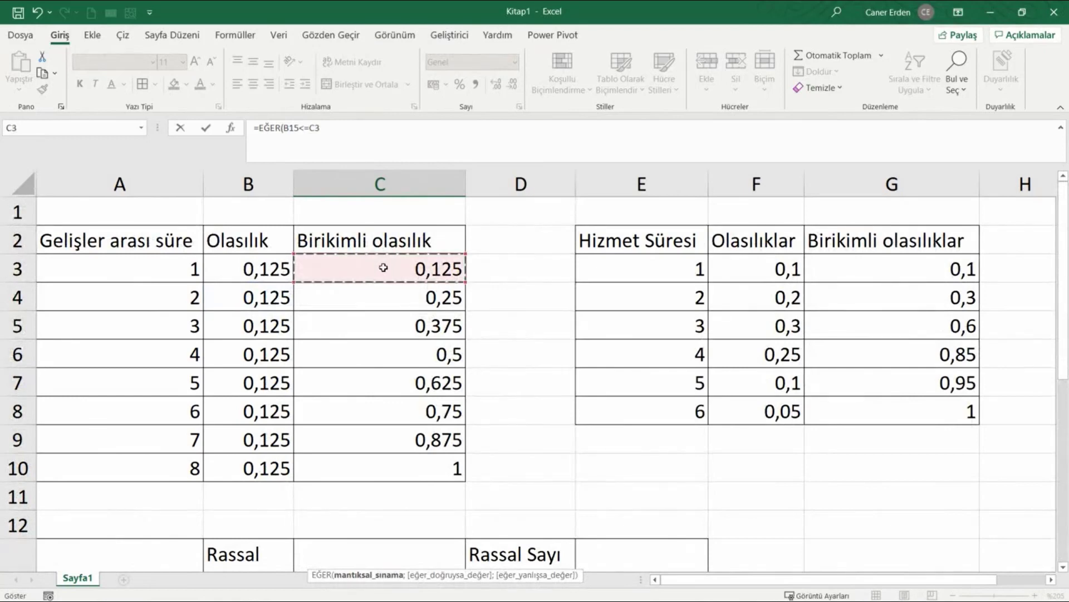
key("F4")
scroll(385, 266, "down", 3)
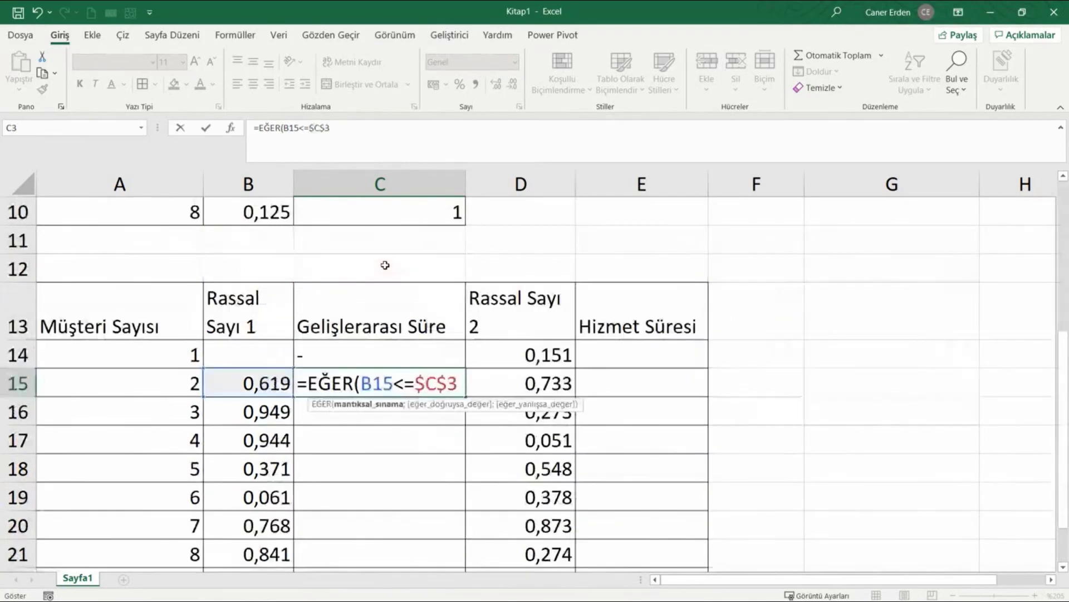
scroll(379, 311, "up", 2)
scroll(369, 330, "up", 1)
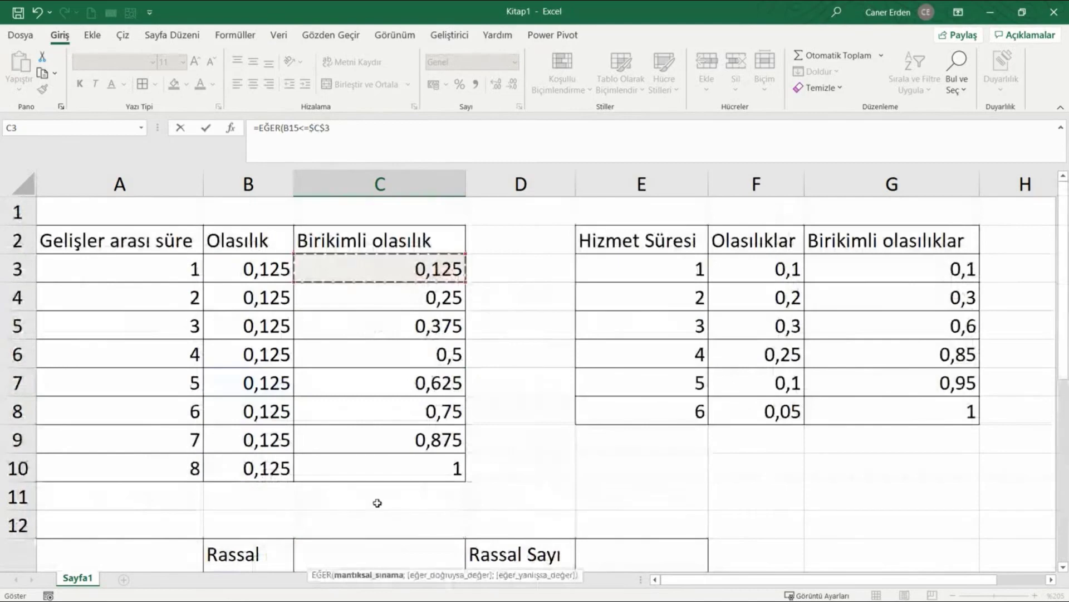
scroll(403, 320, "down", 2)
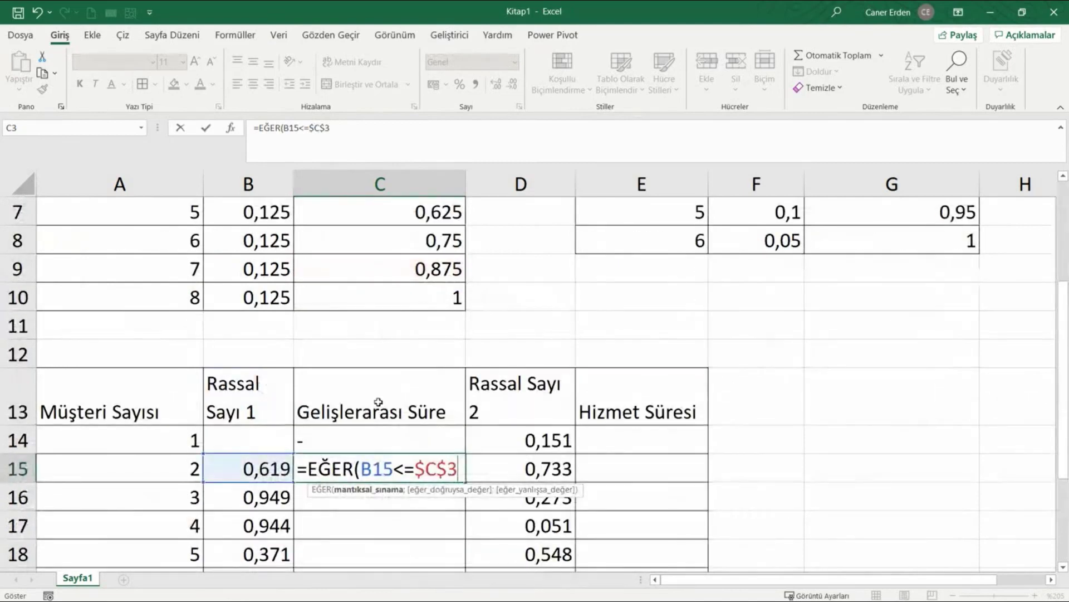
type(";")
Return absolute $A$3 (interarrival time 1) for that case and start a nested EĞER
scroll(384, 381, "up", 2)
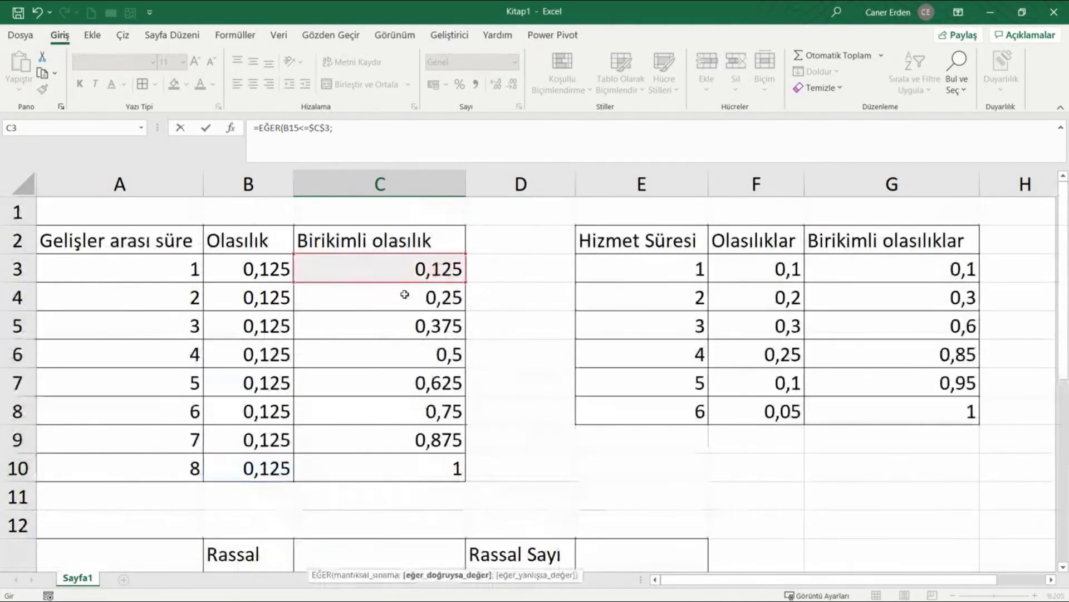
left_click(152, 271)
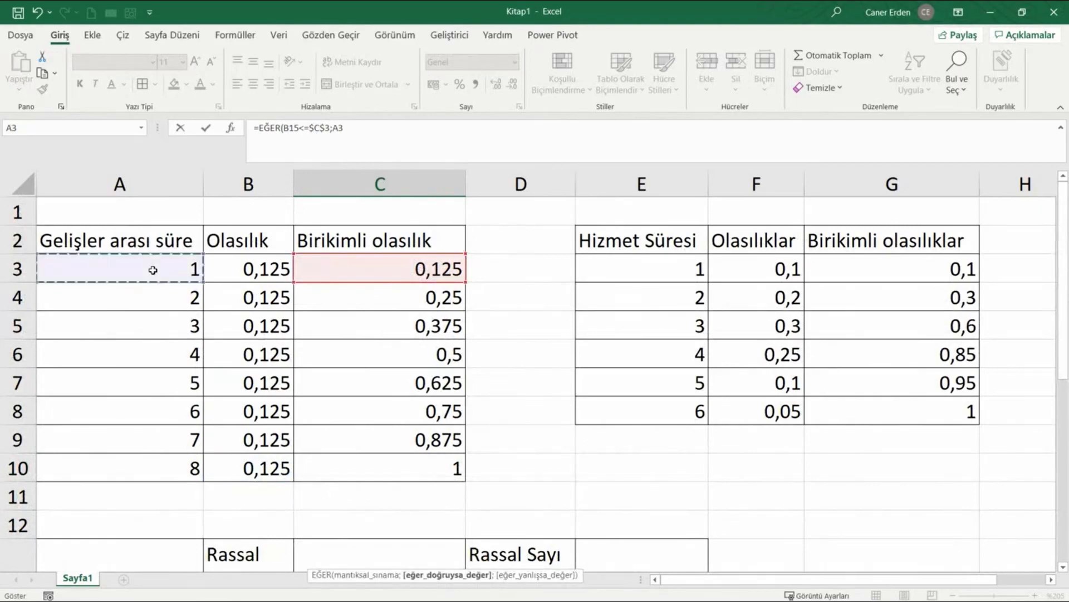
key("F4")
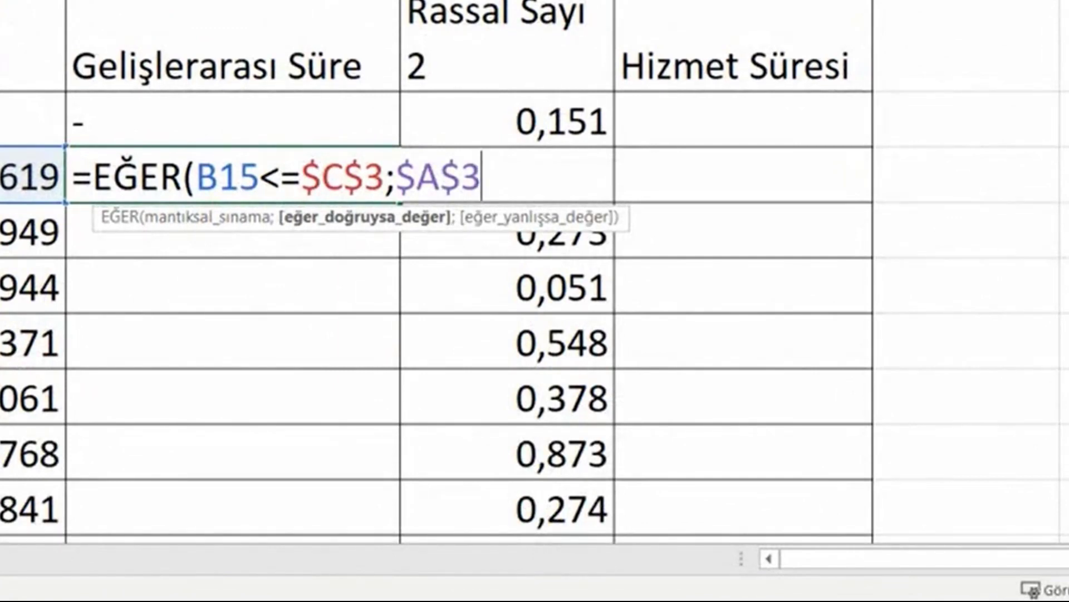
type(";")
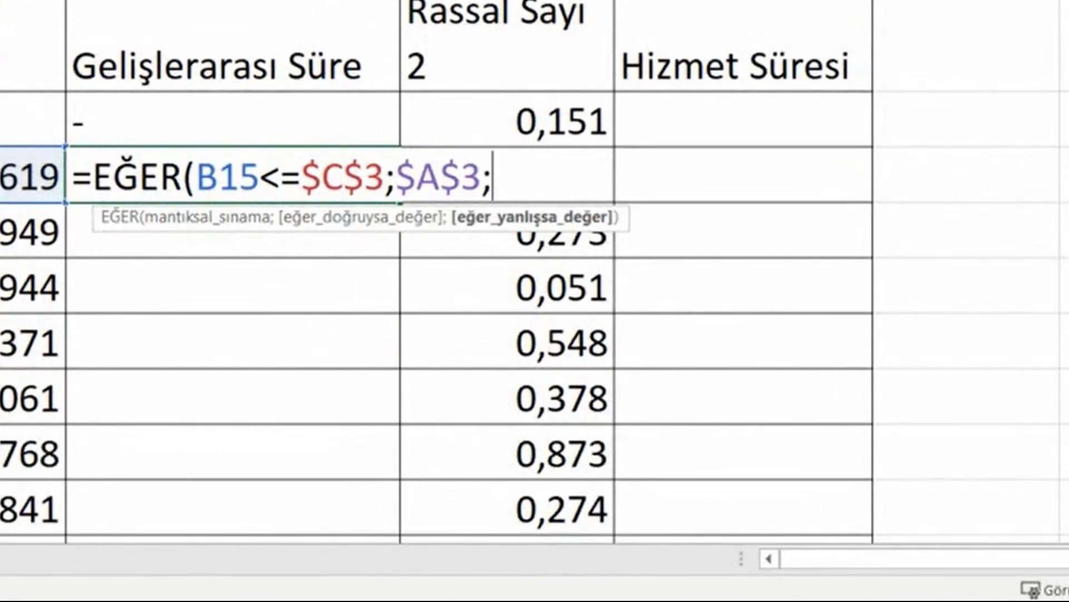
type("eğer")
key("Tab")
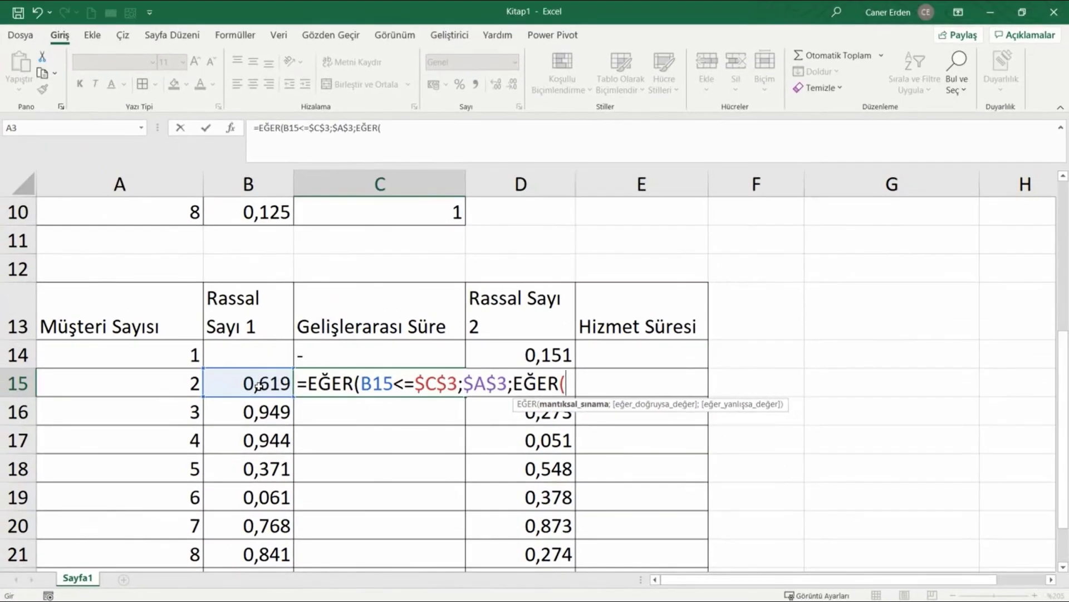
Add the condition B15<=$C$4 (0,25) returning $A$4 (time 2), then open a third EĞER
left_click(258, 386)
type("<")
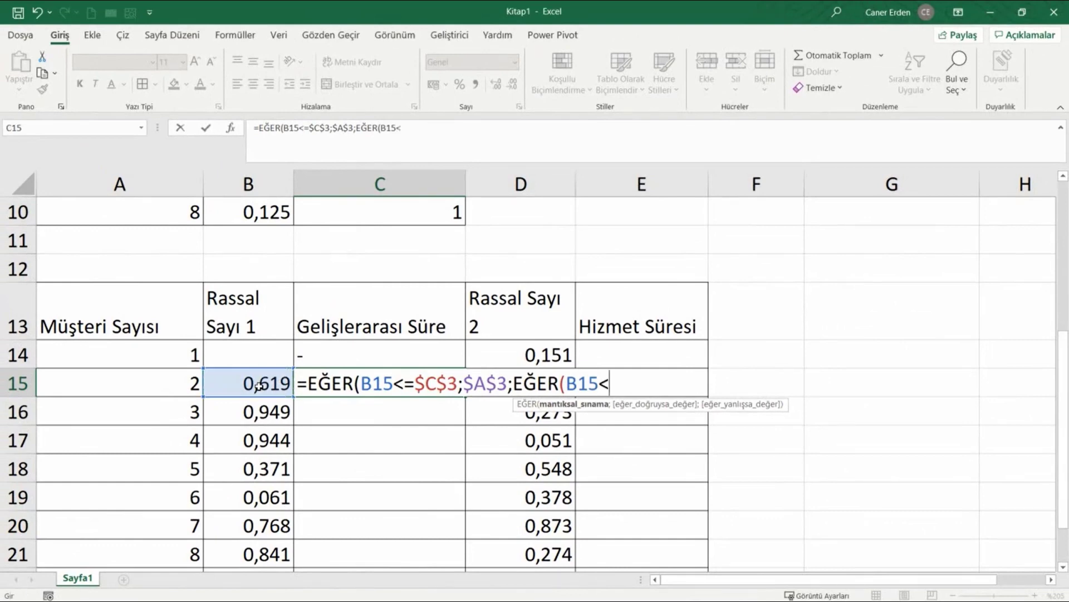
type("=")
scroll(258, 386, "up", 3)
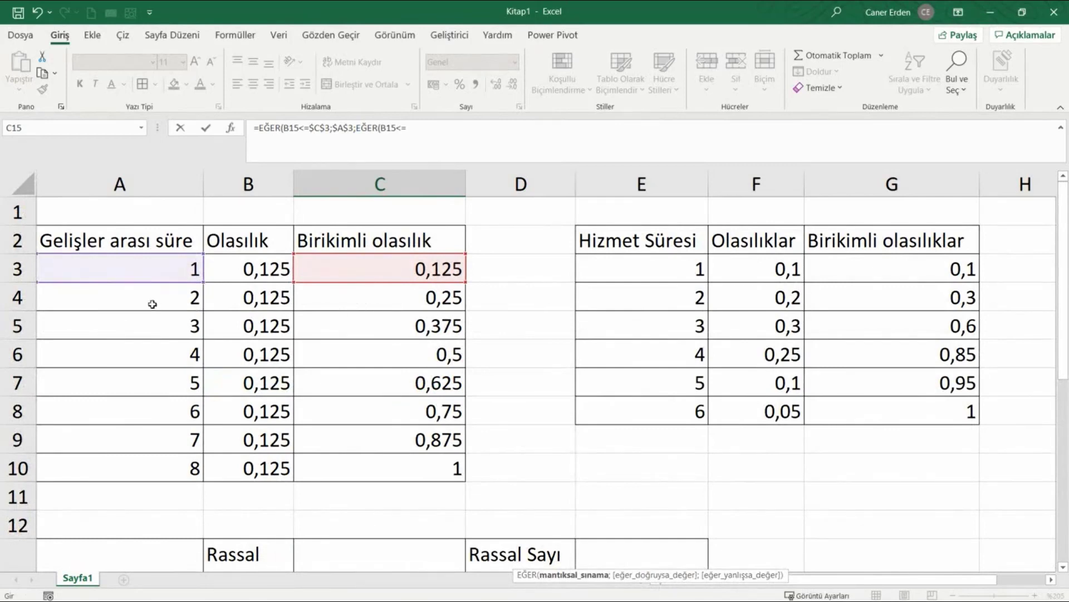
left_click(437, 302)
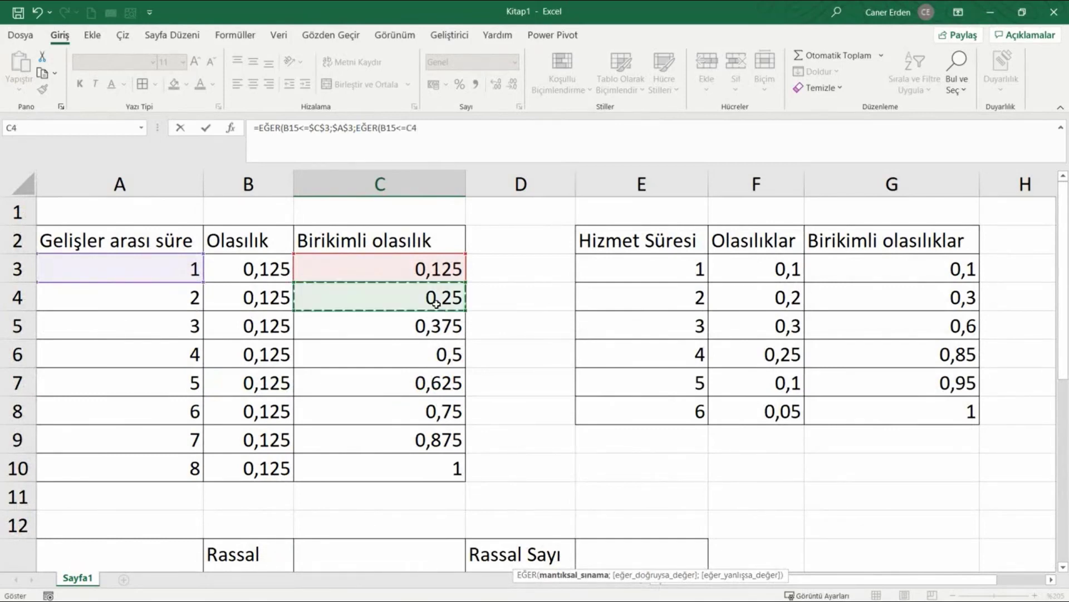
key("F4")
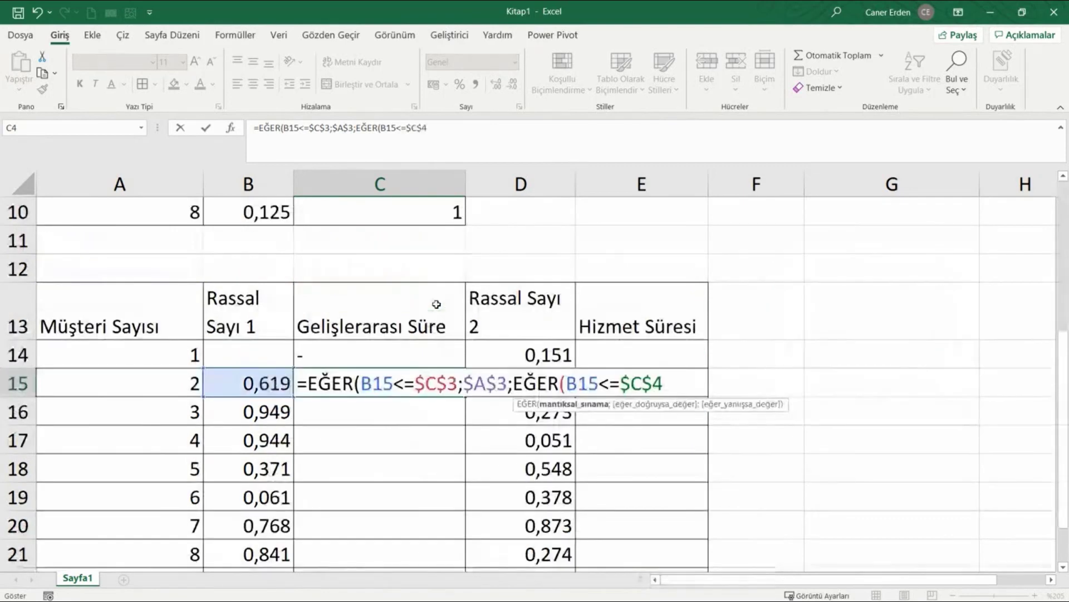
type(";")
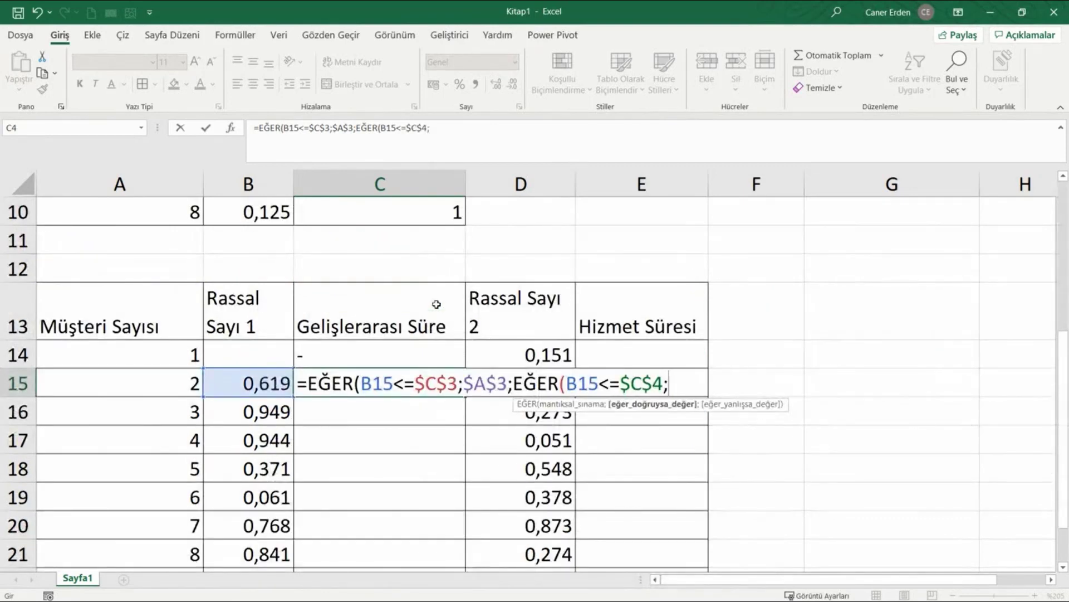
scroll(436, 303, "up", 3)
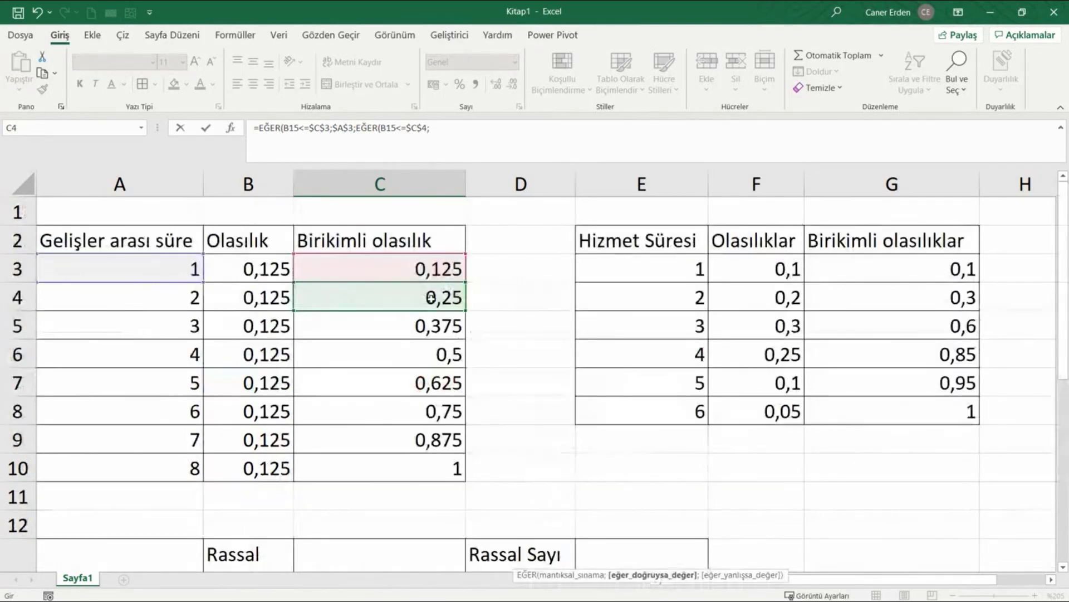
left_click(158, 300)
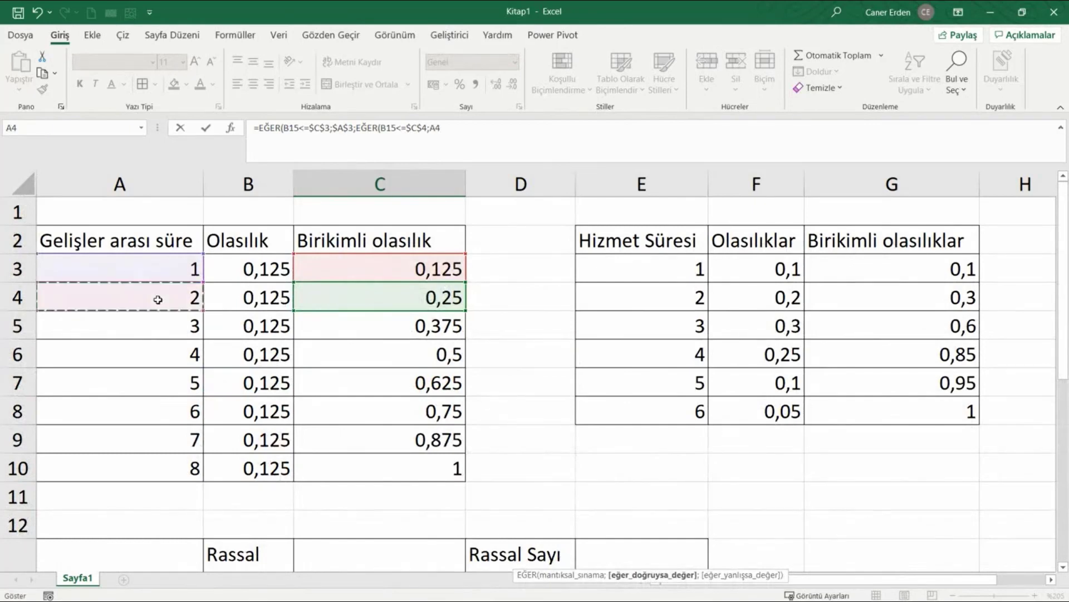
key("F4")
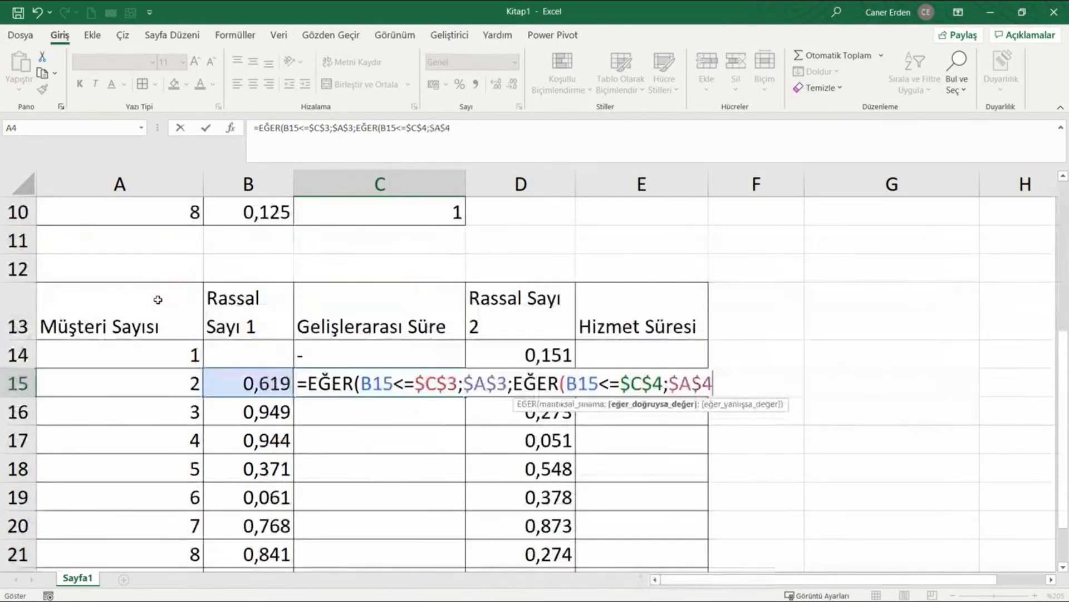
type(";")
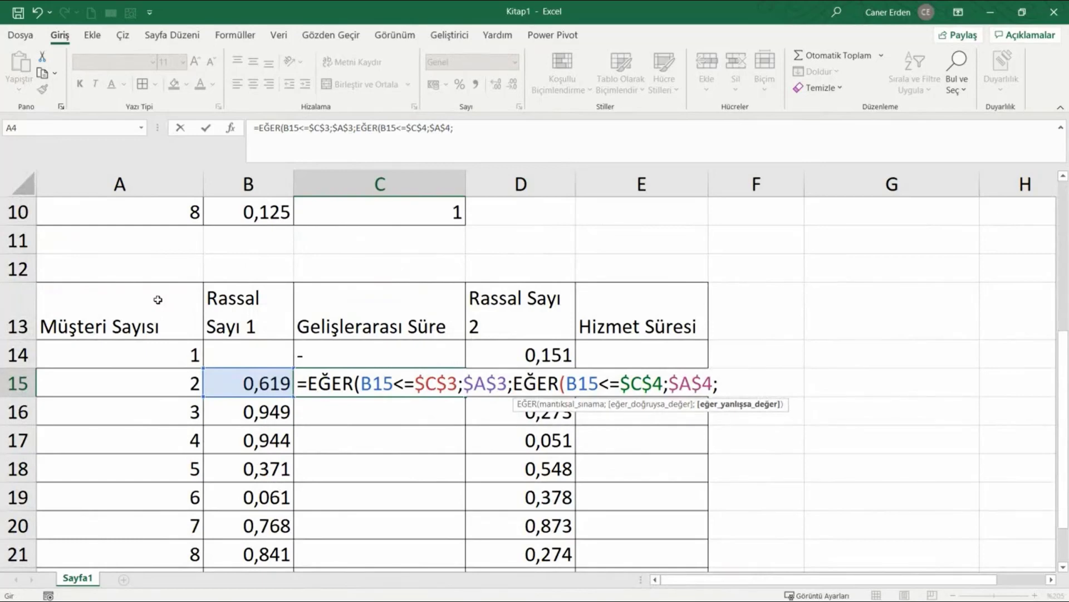
type("e")
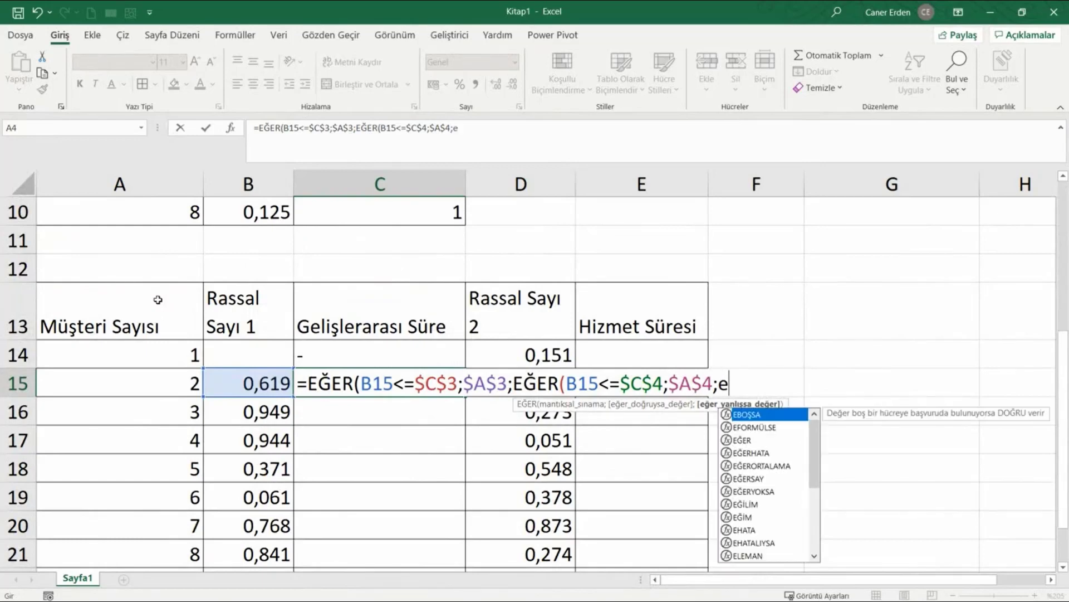
type("ğer")
key("Tab")
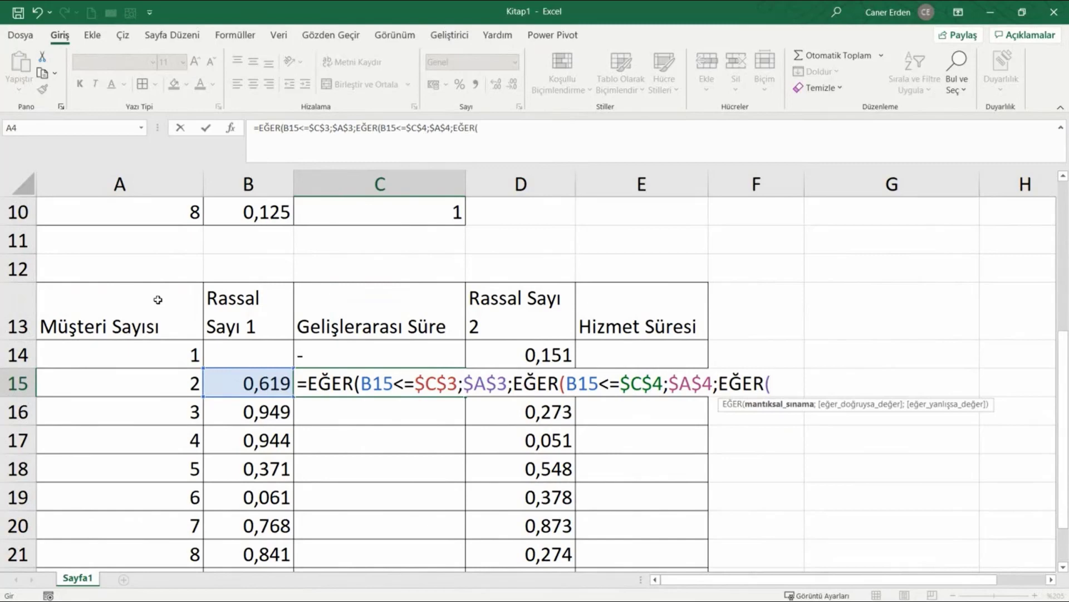
Add the condition B15<=$C$5 (0,375) returning $A$5 (time 3) and begin the next EĞER
left_click(235, 385)
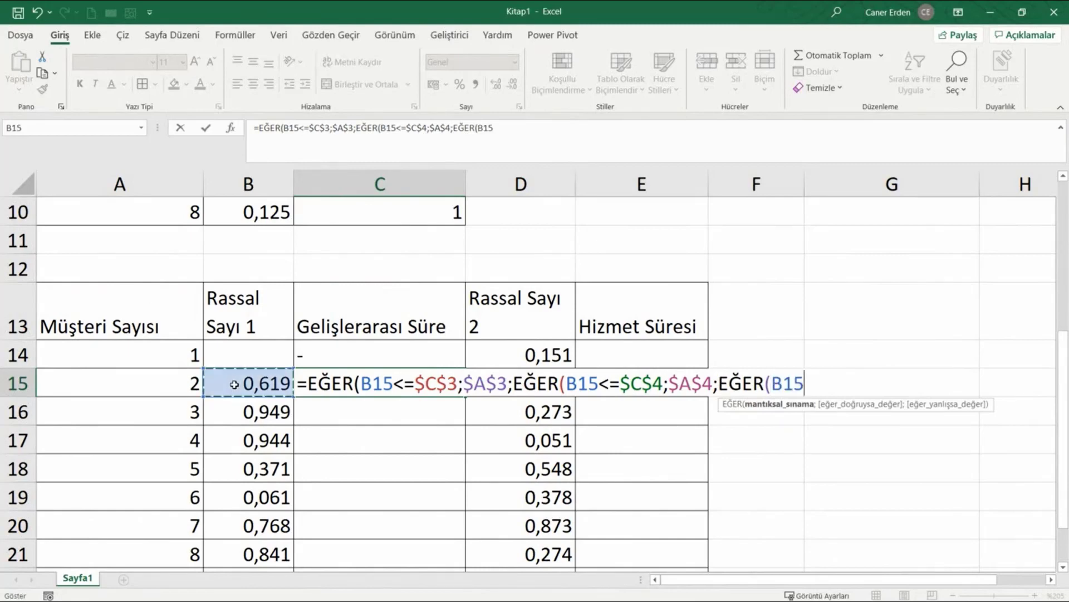
type("<=")
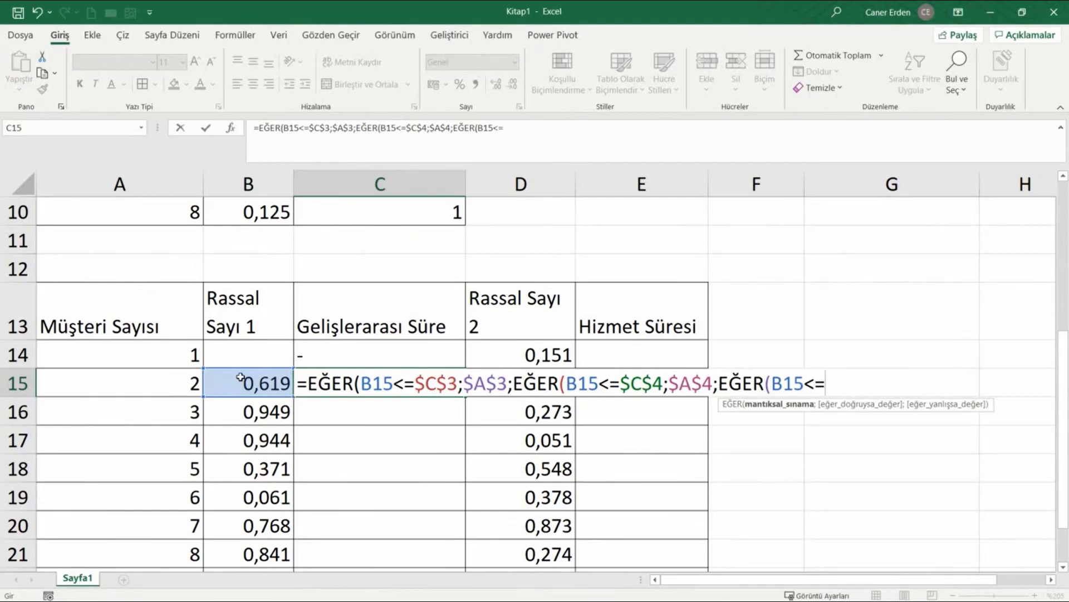
scroll(260, 386, "up", 3)
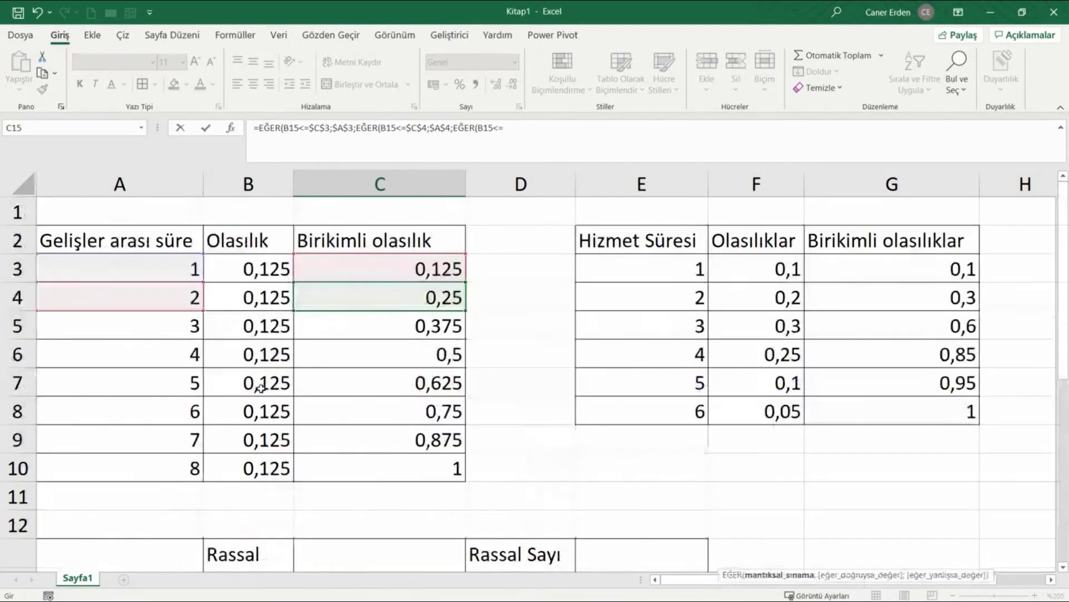
left_click(405, 328)
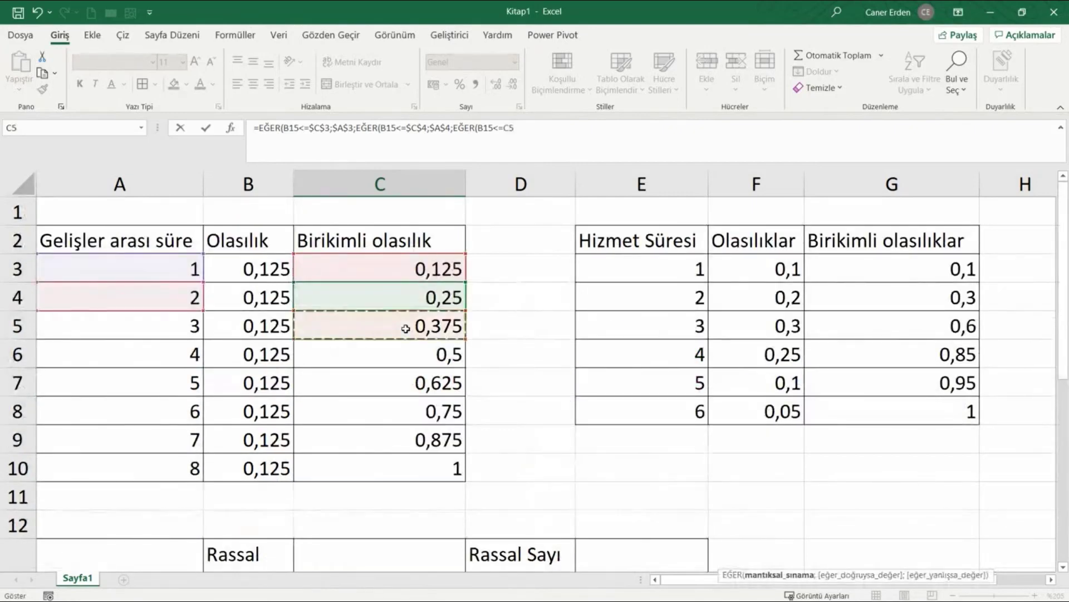
key("F4")
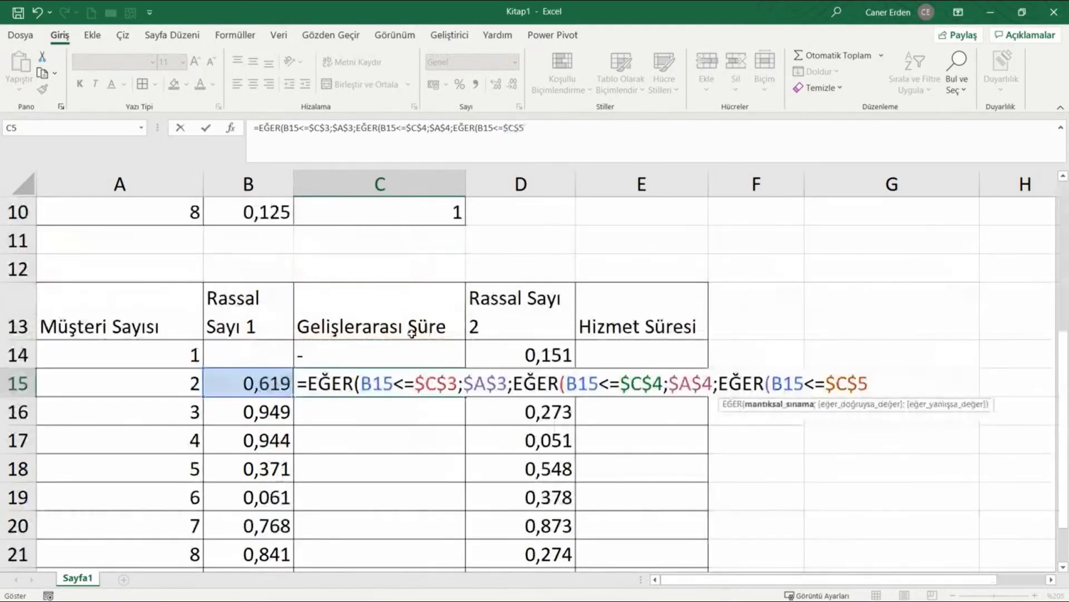
scroll(399, 366, "up", 3)
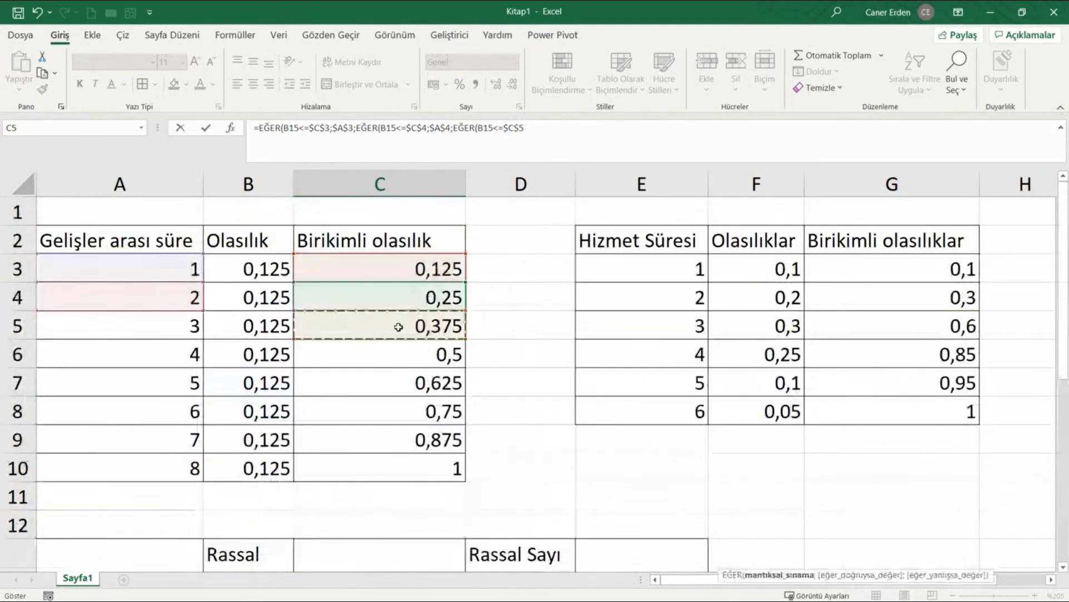
scroll(391, 358, "down", 2)
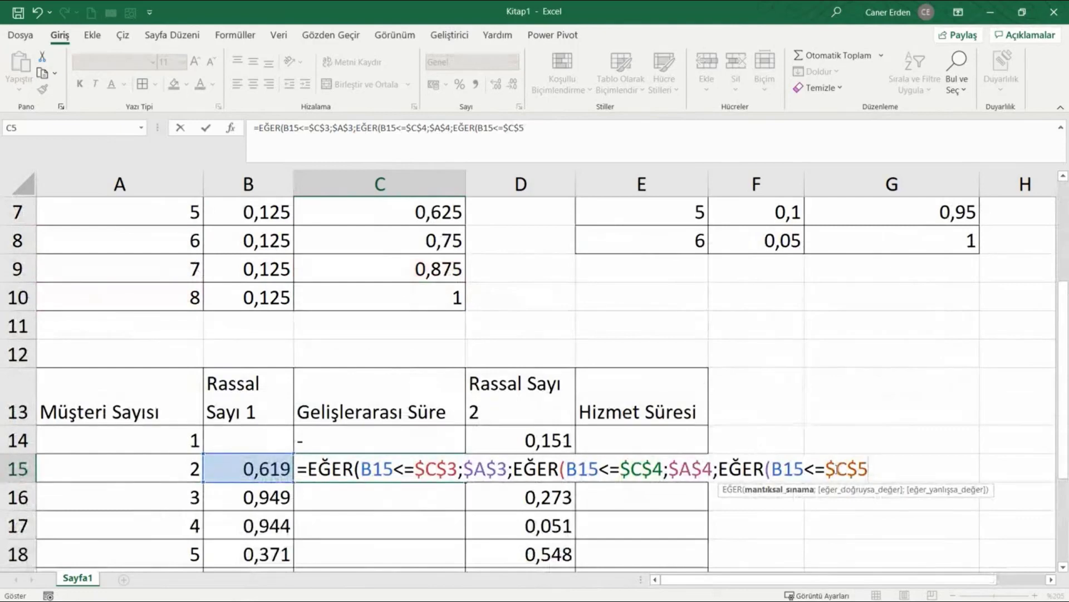
scroll(489, 387, "up", 2)
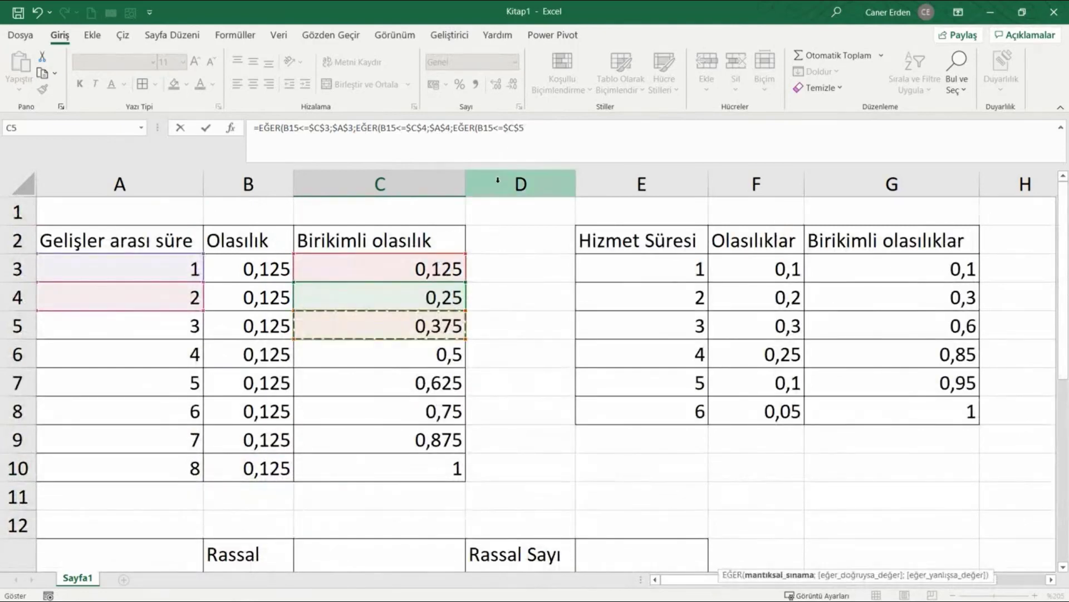
type(";")
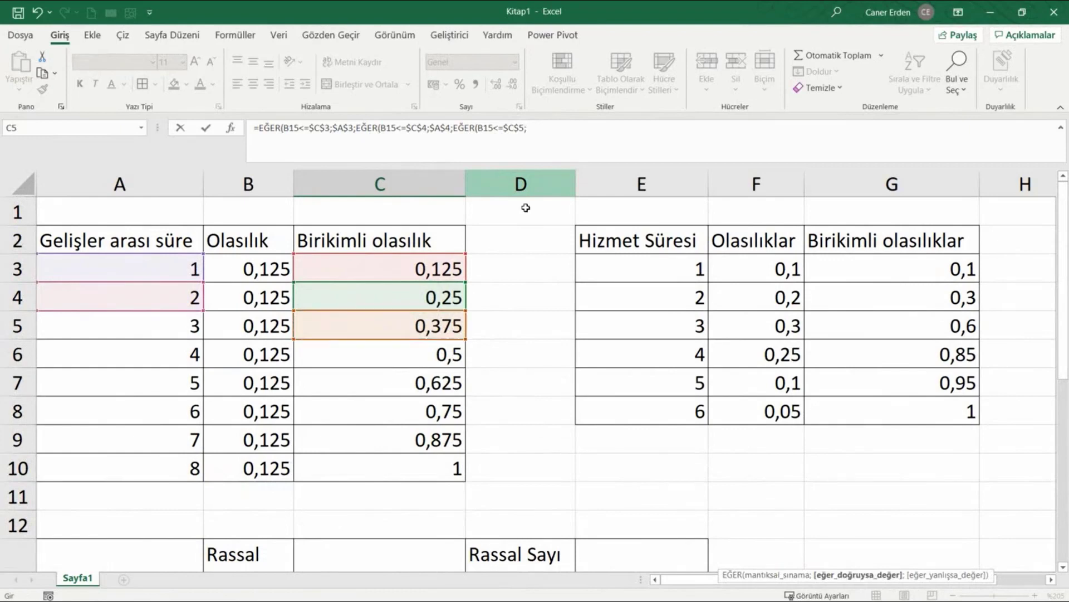
scroll(525, 207, "down", 1)
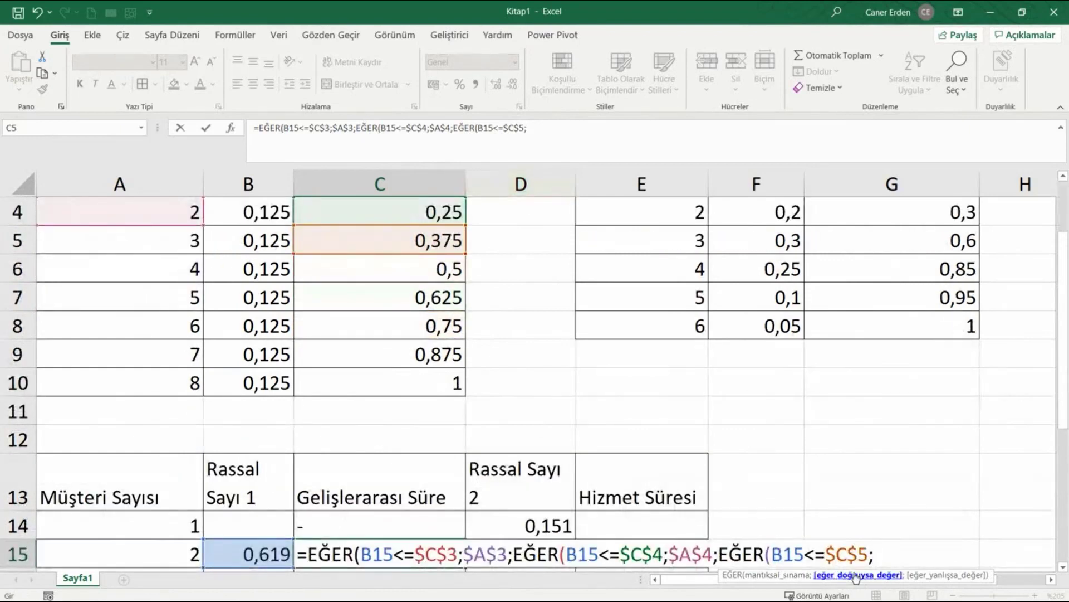
left_click(186, 247)
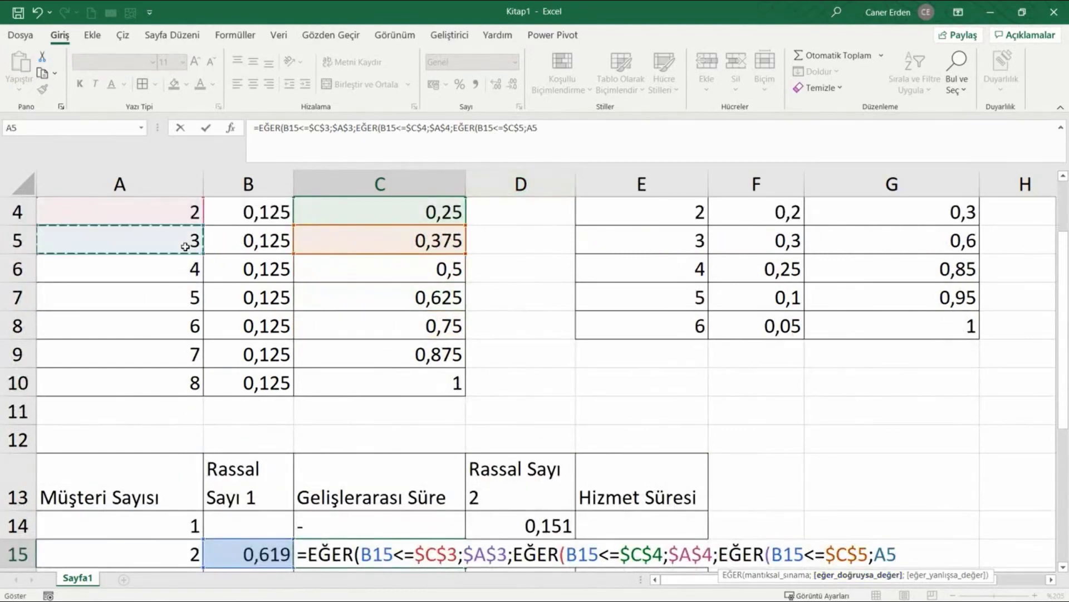
key("F4")
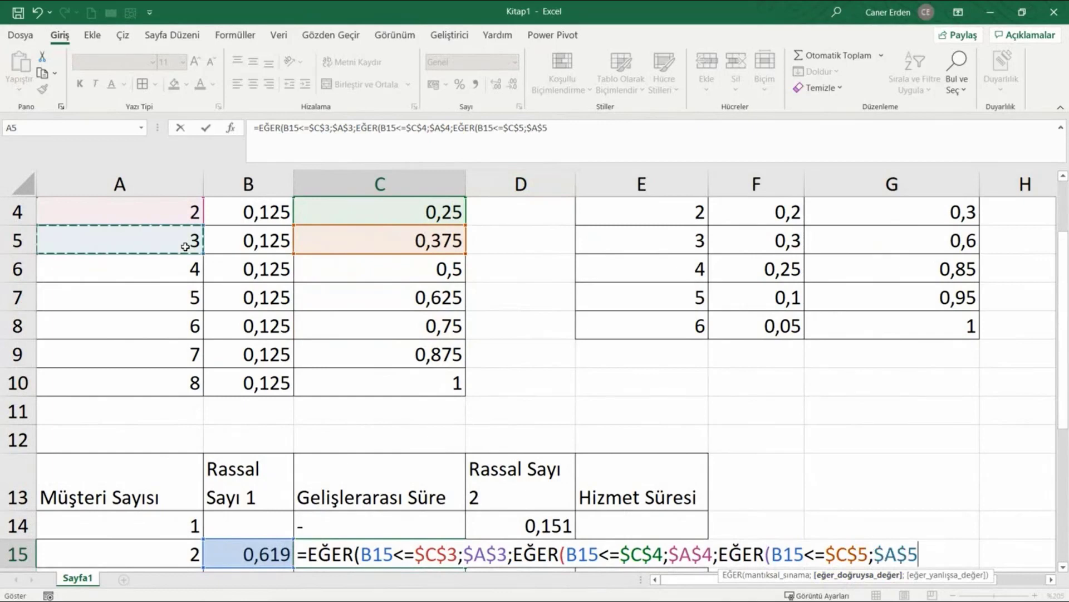
type(";")
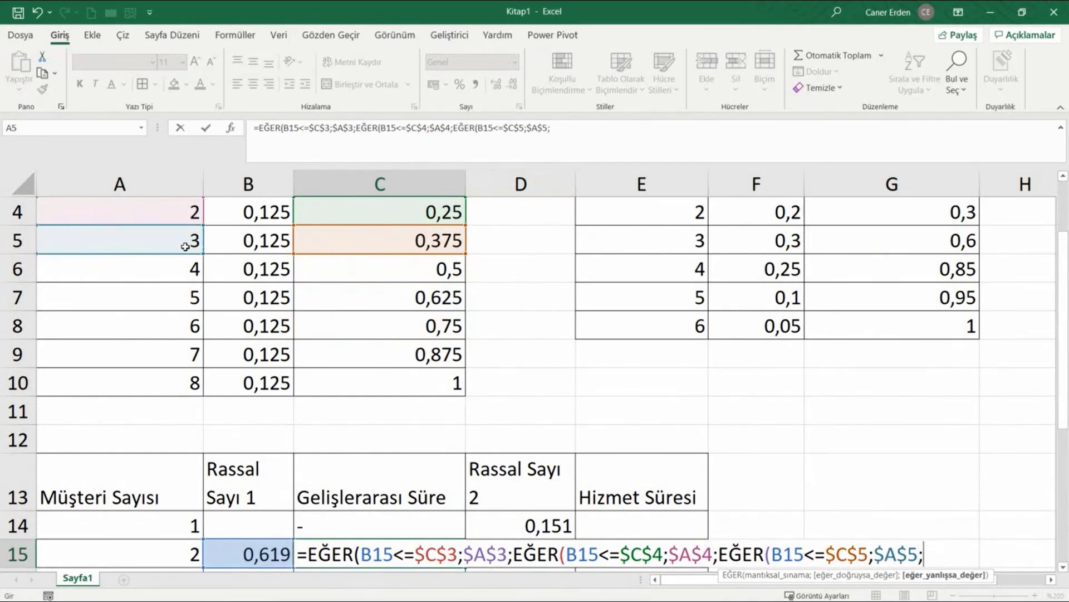
type("eğer")
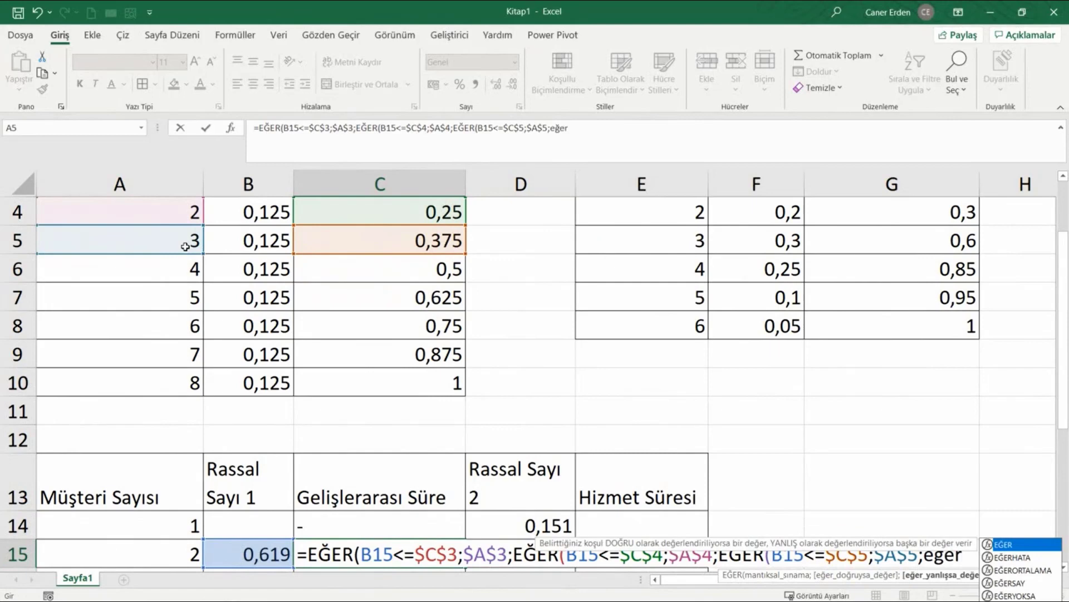
type("(")
Add the condition B15<=$C$6 (0,5) returning $A$6 (time 4) and open another EĞER
left_click(259, 557)
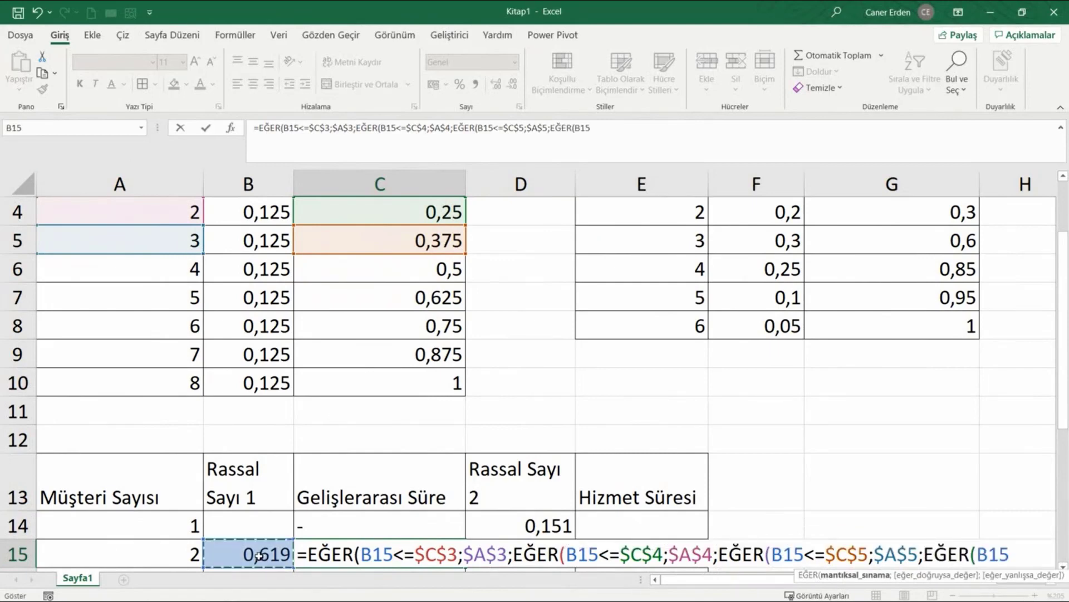
type("<=")
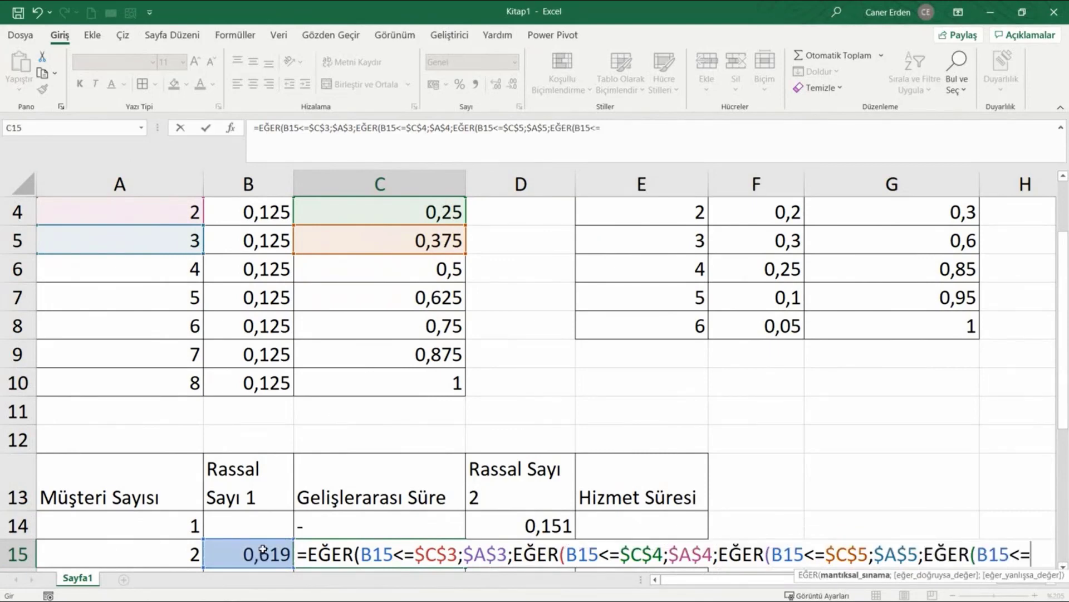
scroll(337, 438, "up", 1)
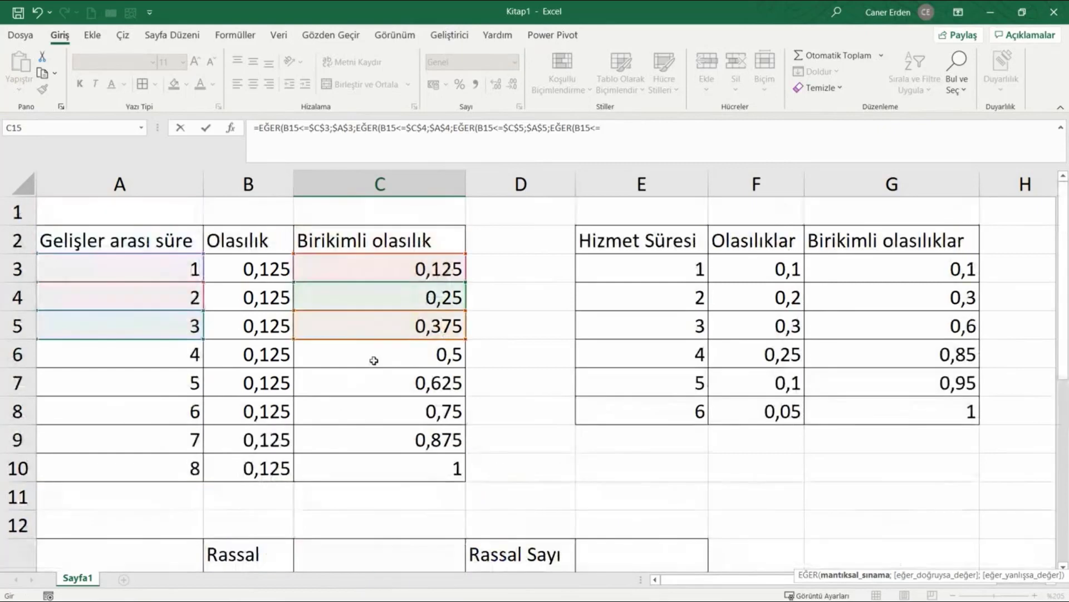
left_click(381, 351)
key("F4")
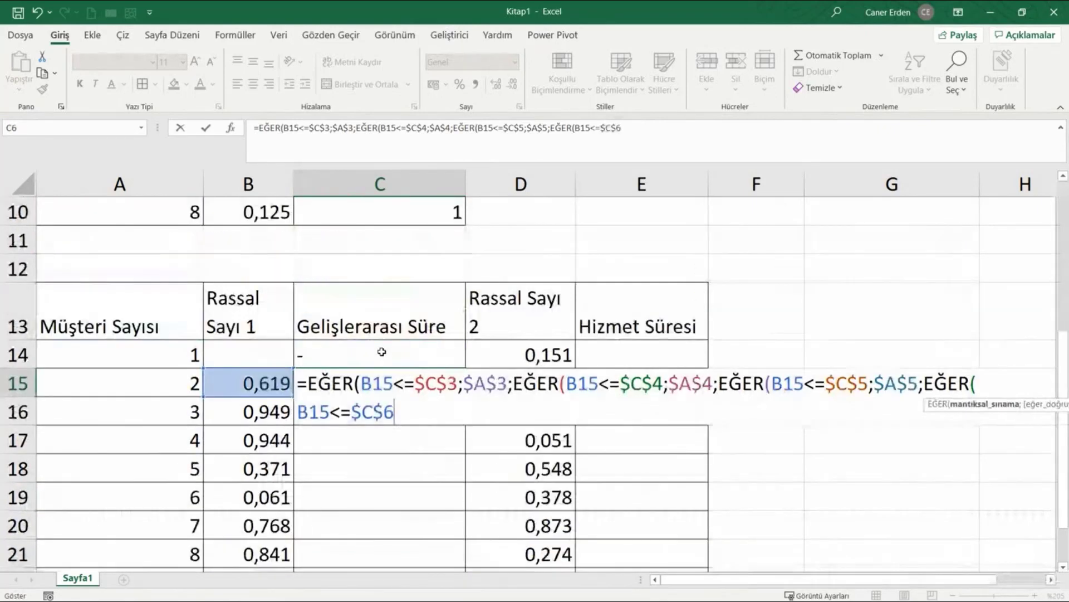
type(";")
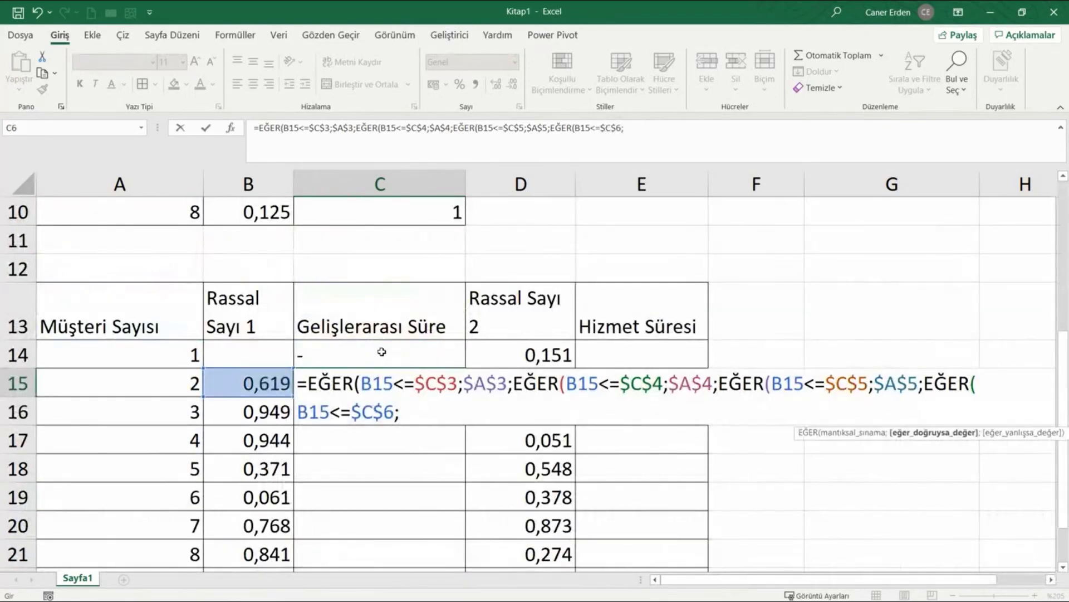
scroll(335, 312, "up", 2)
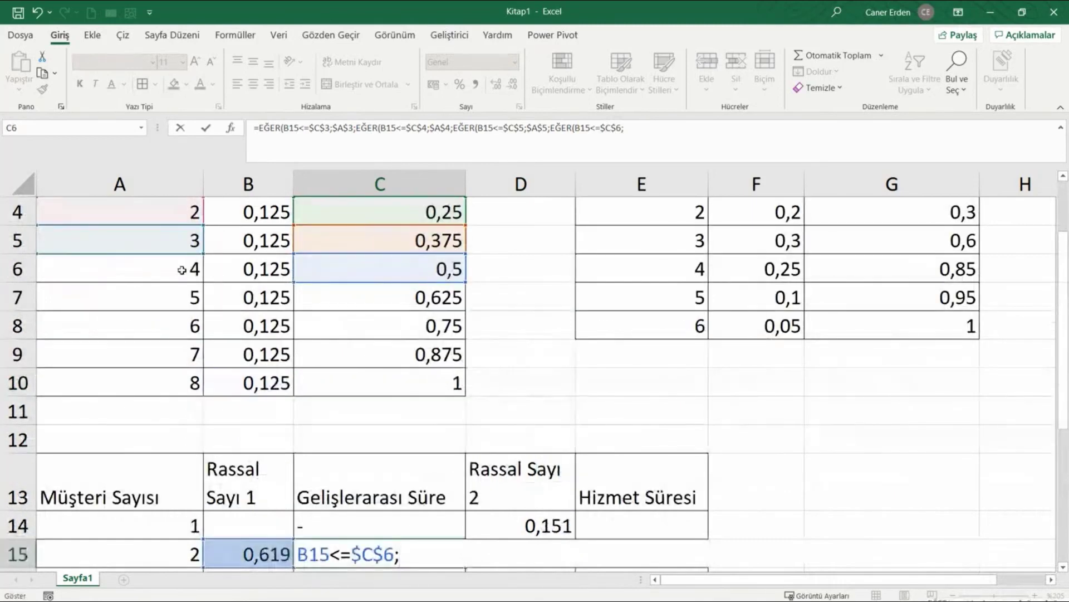
left_click(181, 270)
key("F4")
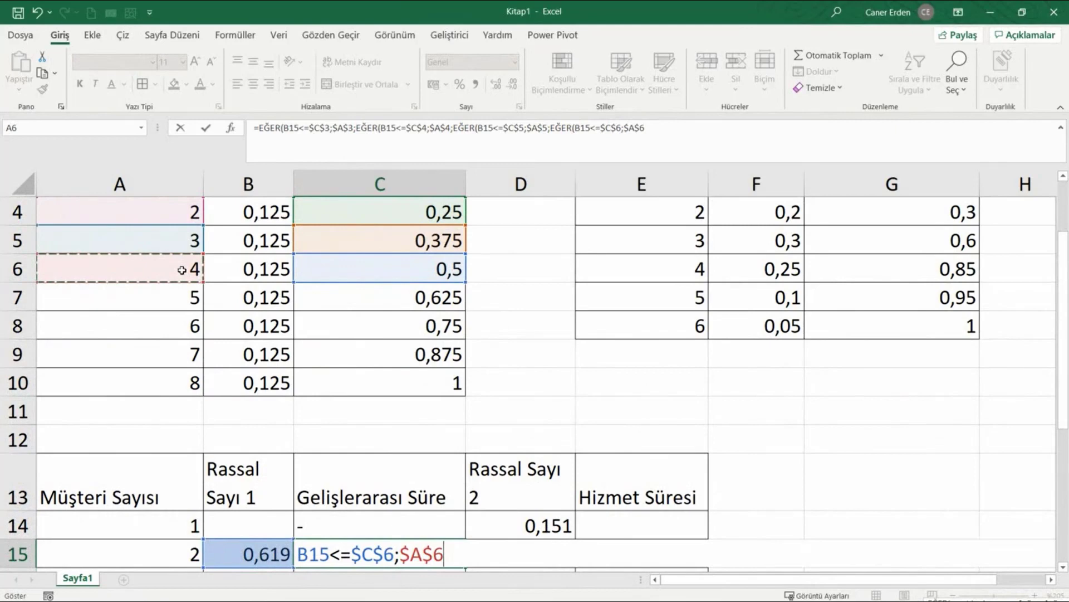
type(";eğer")
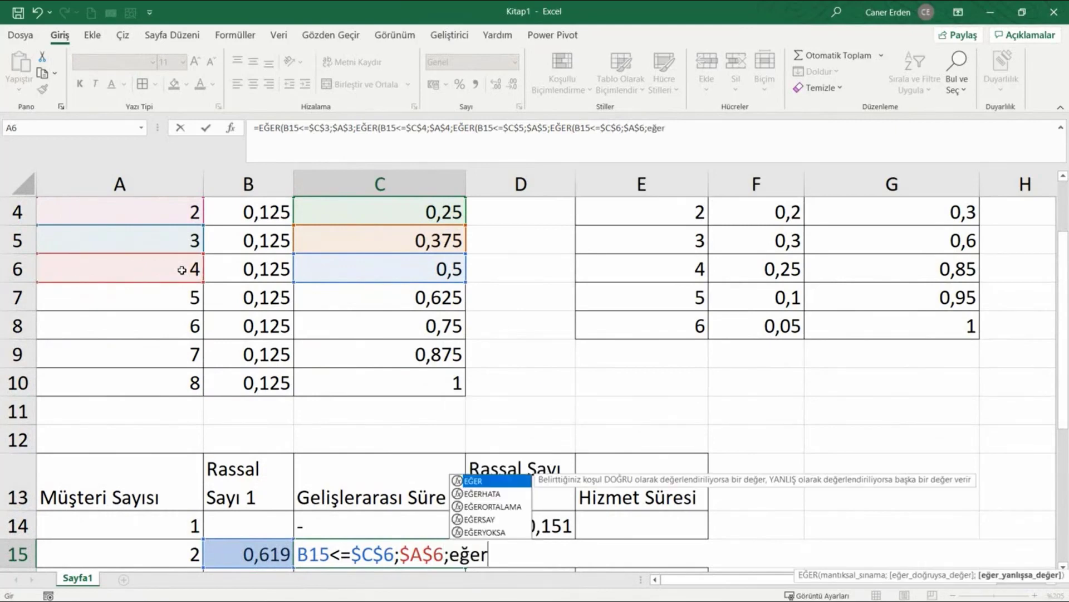
key("Tab")
Add the condition B15<=$C$7 (0,625) returning $A$7 (time 5) and open another EĞER
scroll(189, 351, "down", 1)
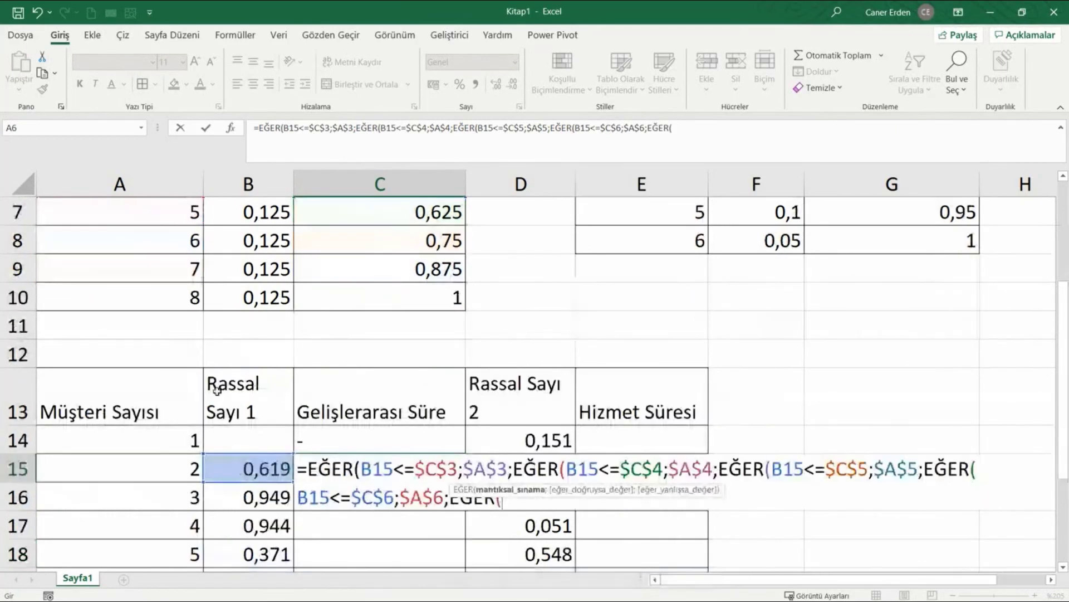
left_click(243, 473)
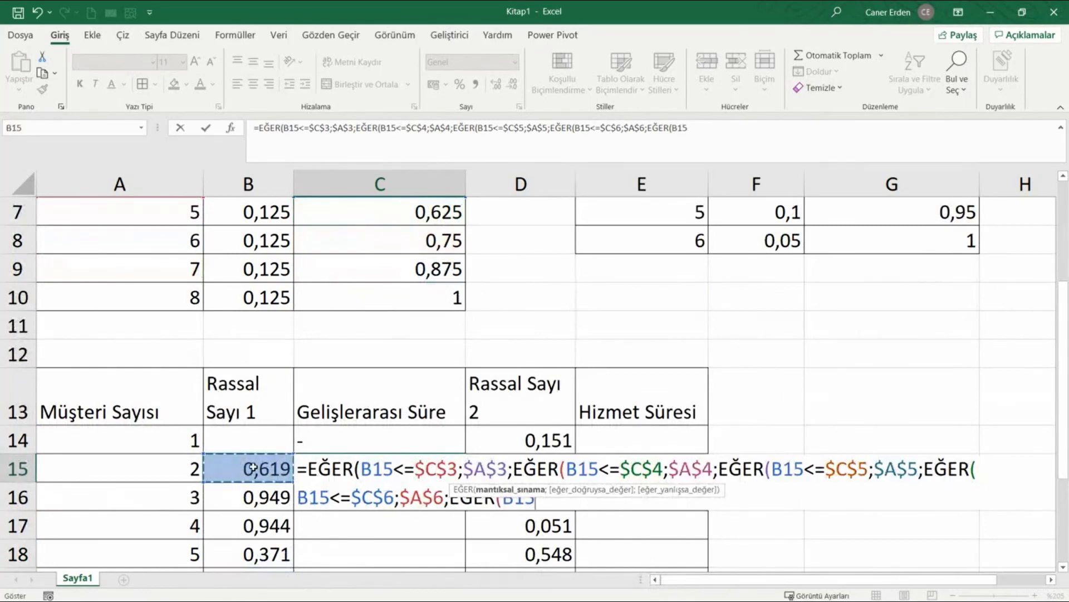
type("<=")
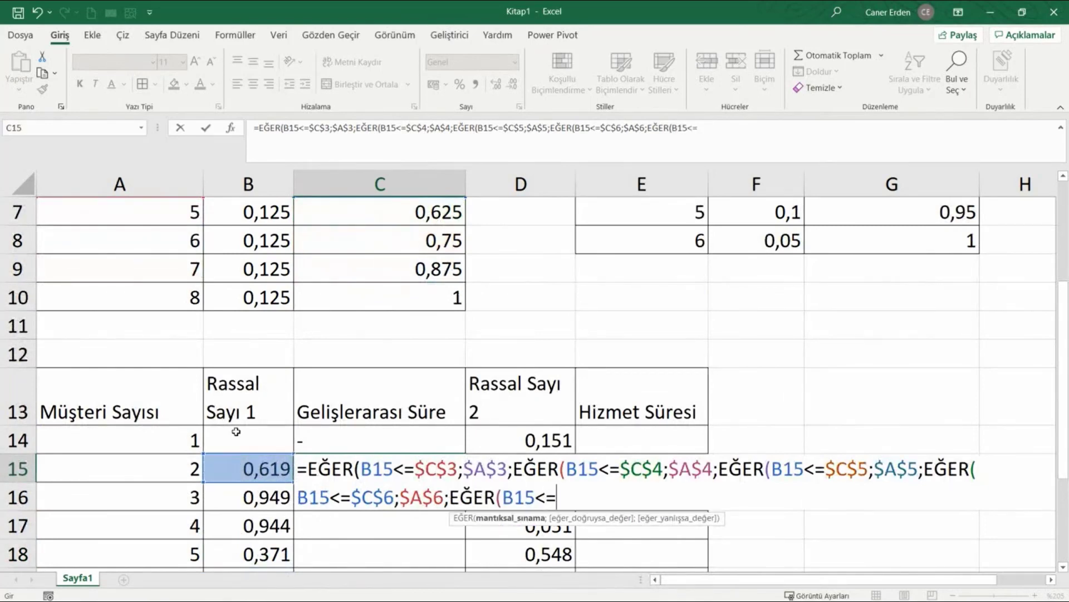
scroll(373, 376, "up", 2)
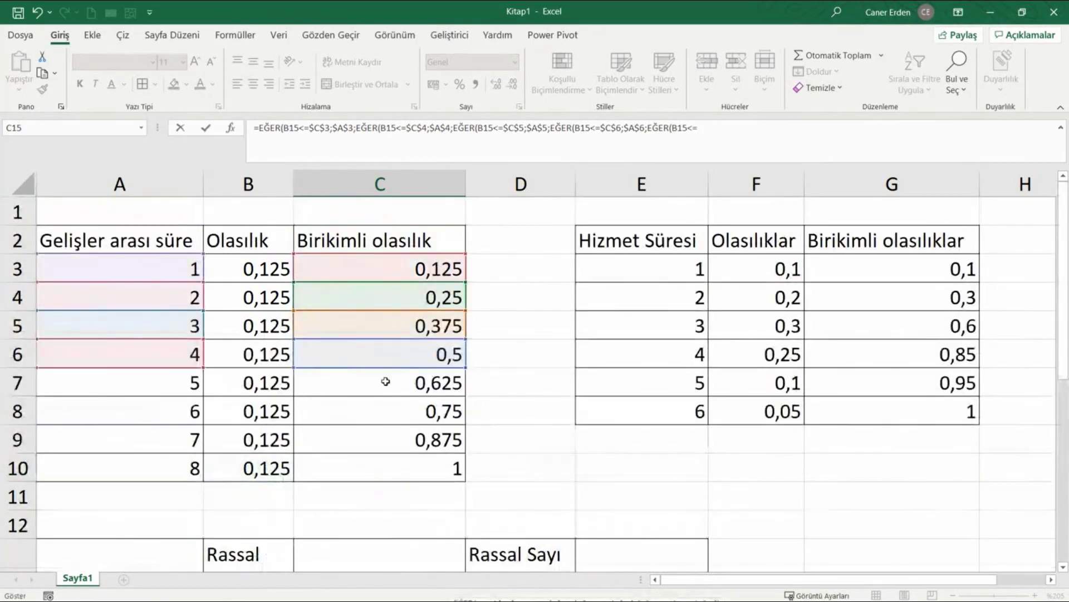
left_click(373, 376)
key("F4")
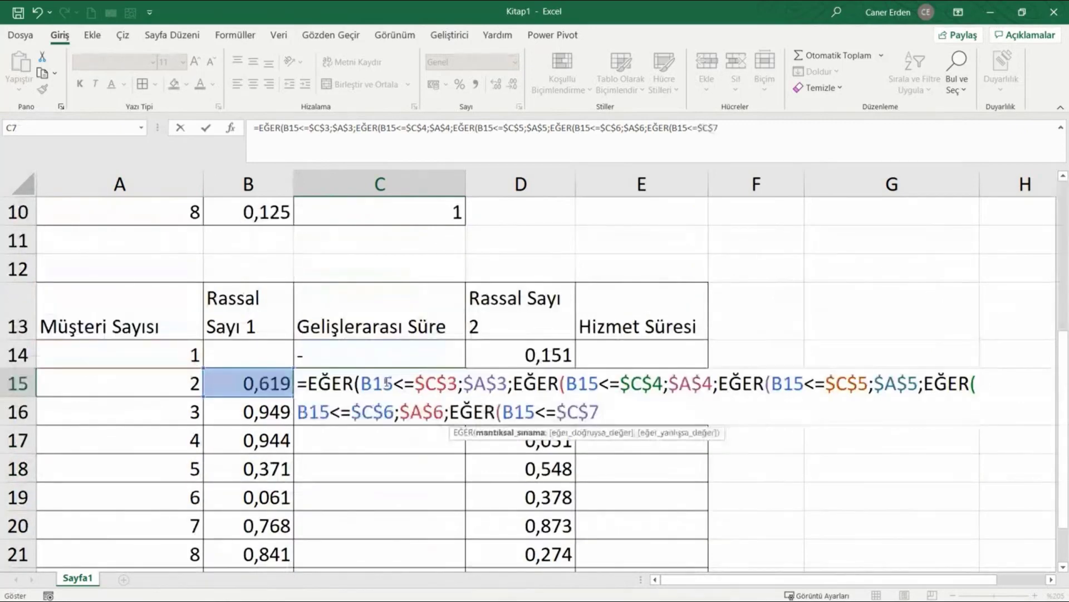
type(";")
scroll(387, 383, "up", 2)
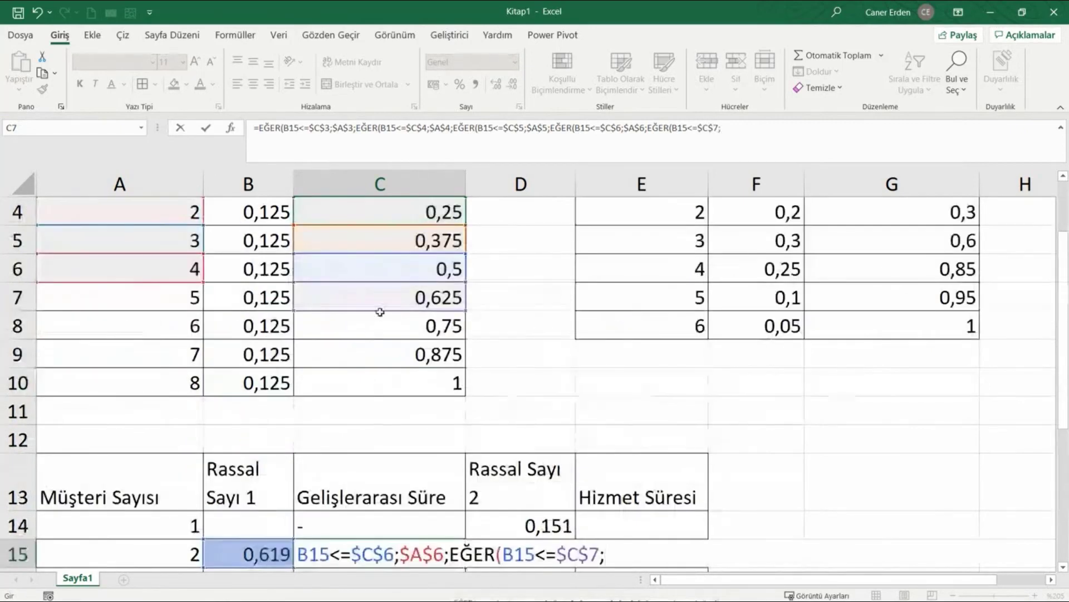
left_click(161, 305)
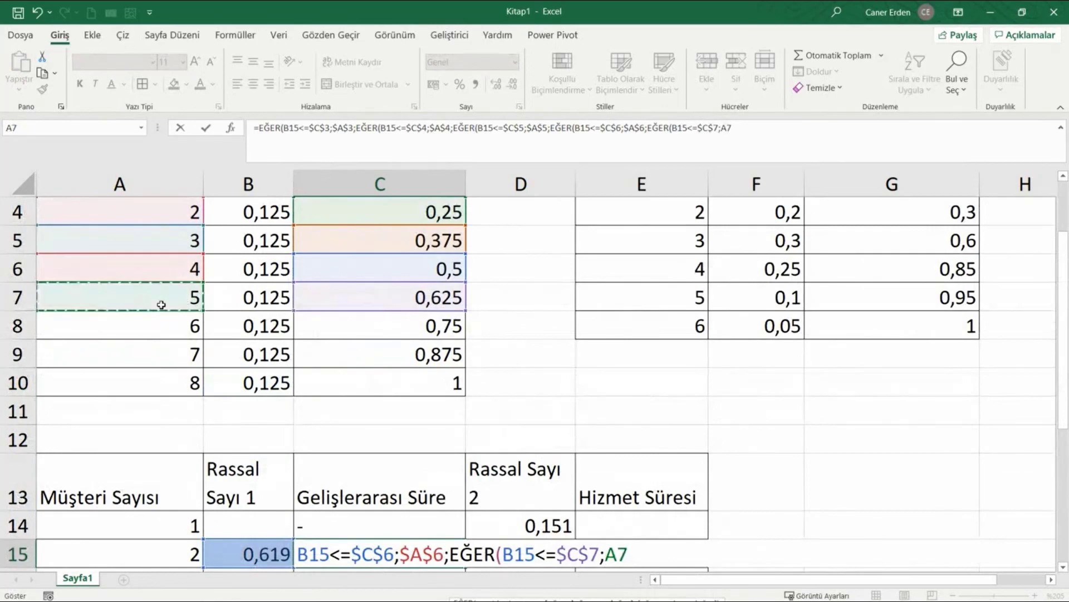
key("F4")
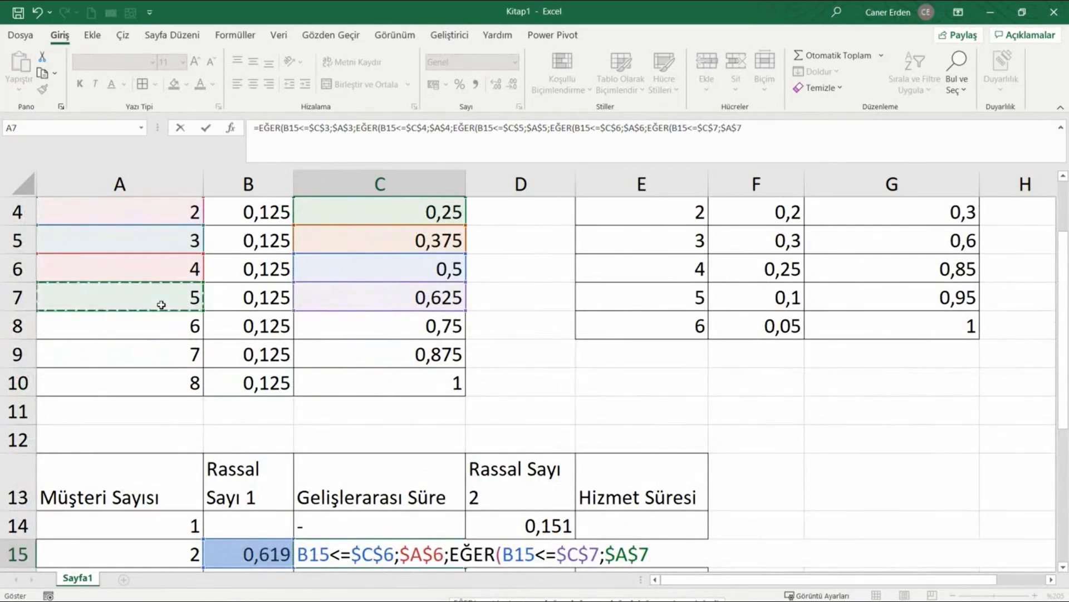
type(";")
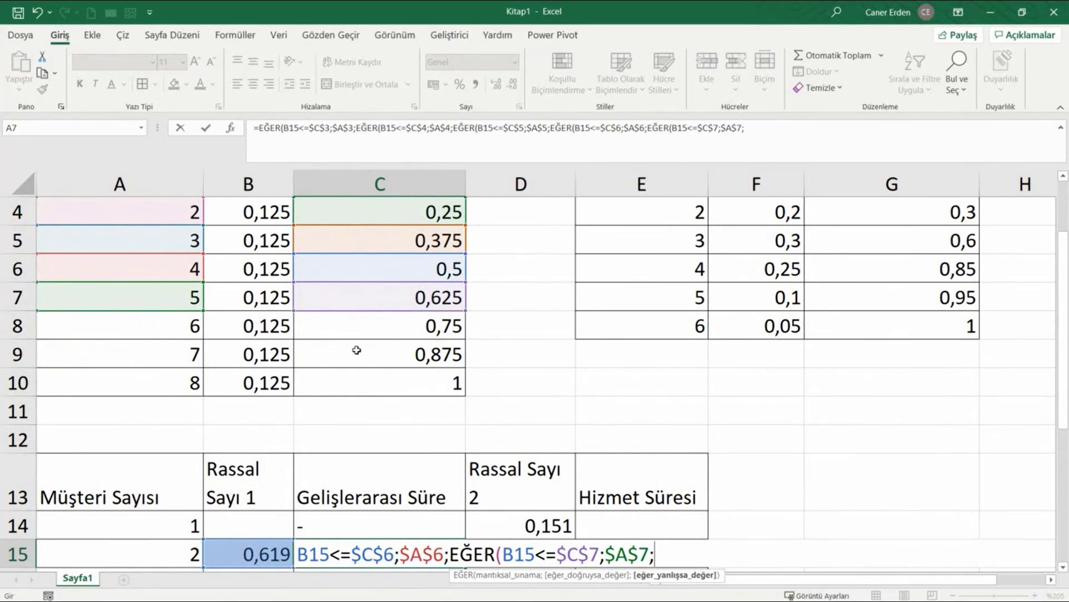
type("eğer")
key("Tab")
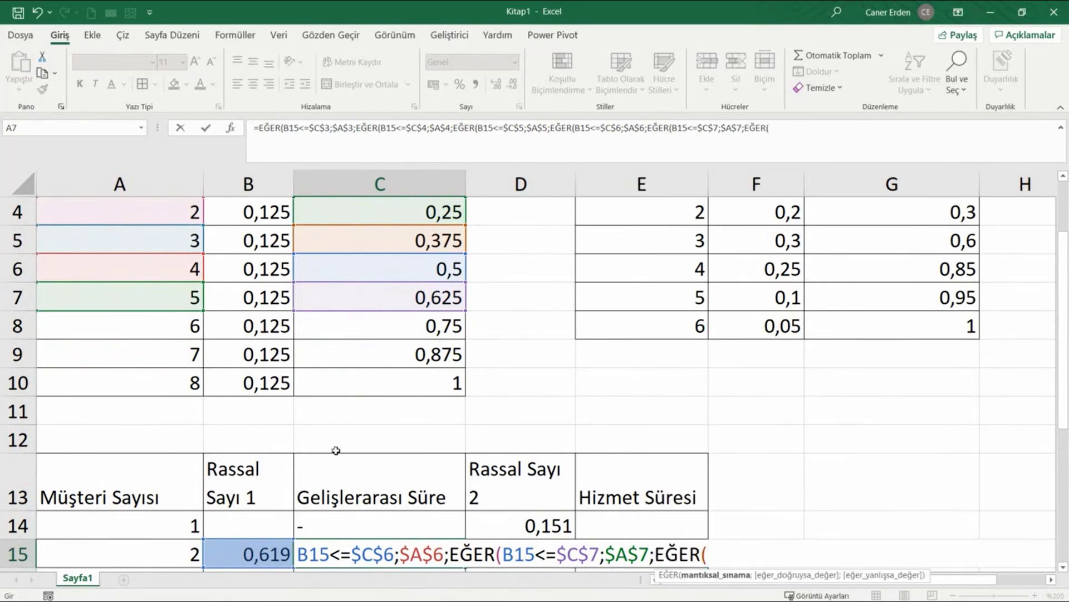
Begin the sixth EĞER's test with B15<=
left_click(270, 551)
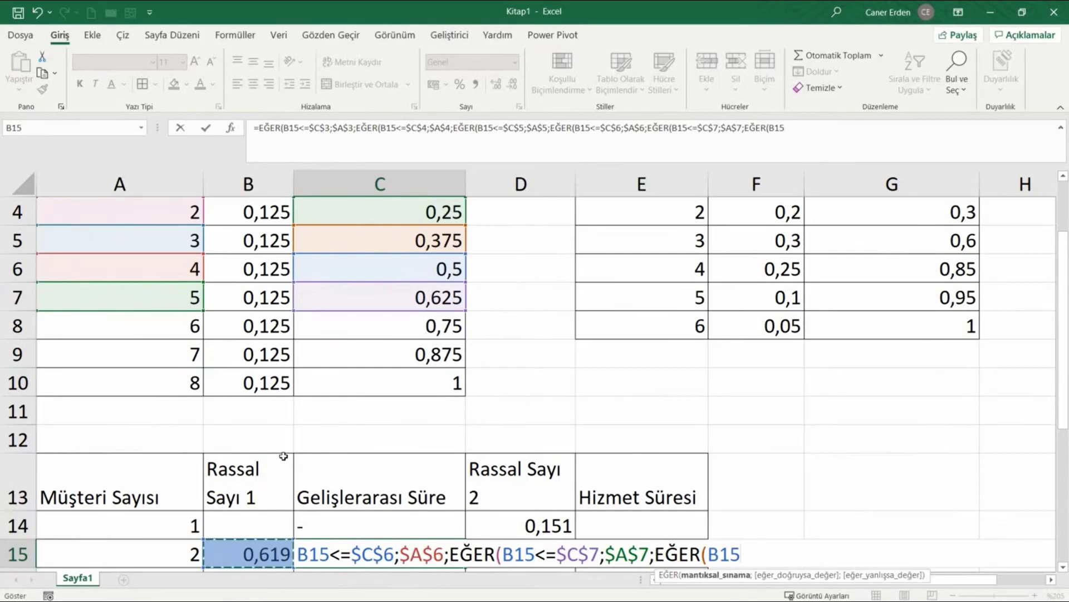
type("<")
type("=")
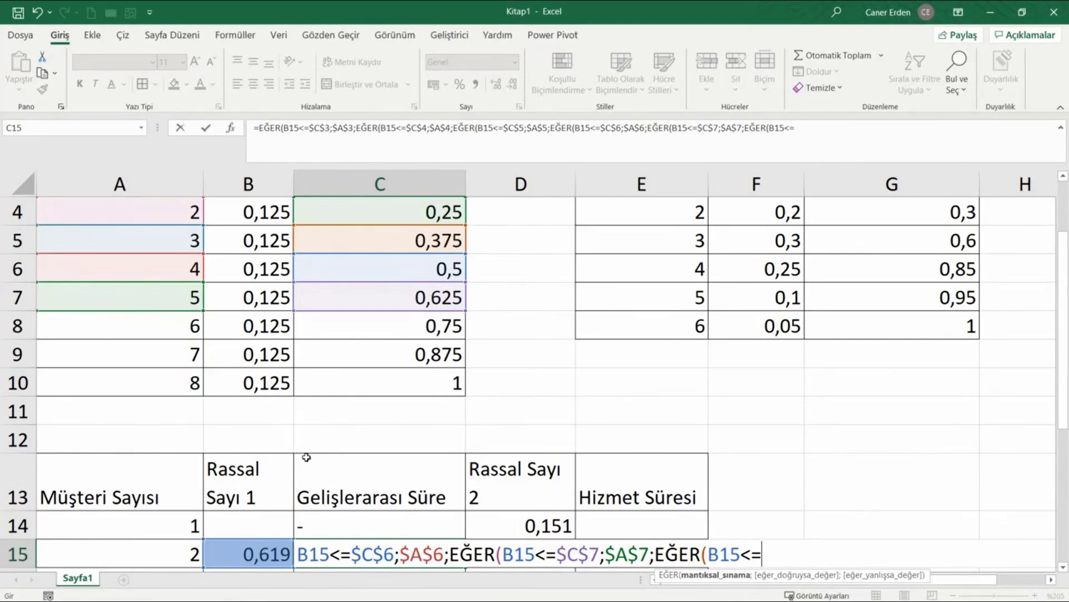
scroll(305, 454, "down", 1)
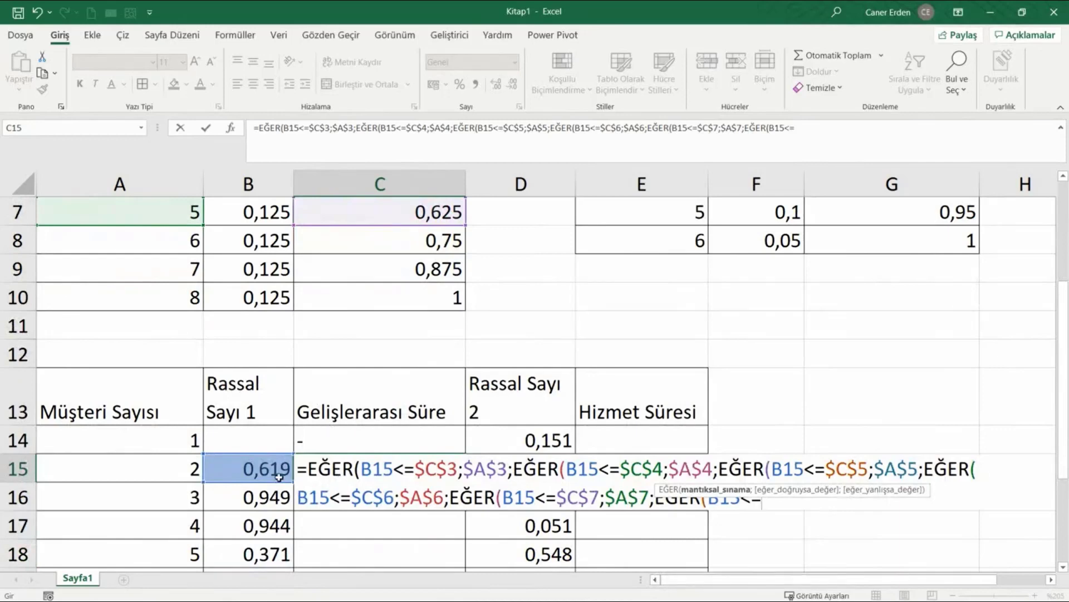
scroll(278, 476, "up", 1)
Complete the test against $C$8 (0,75) returning $A$8 (time 6) and open another EĞER
left_click(390, 327)
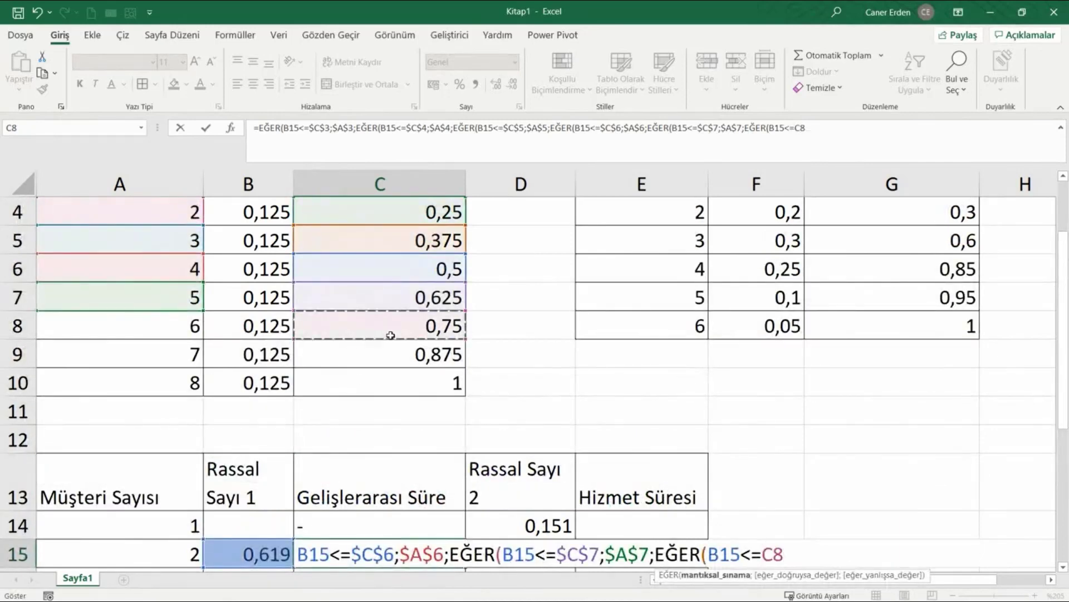
key("F4")
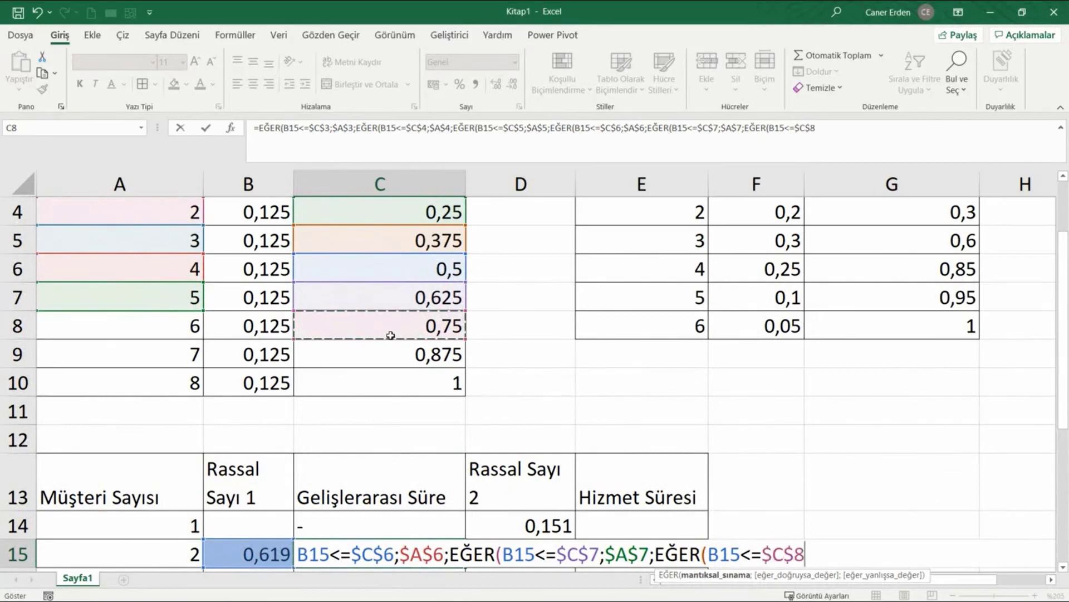
type(";")
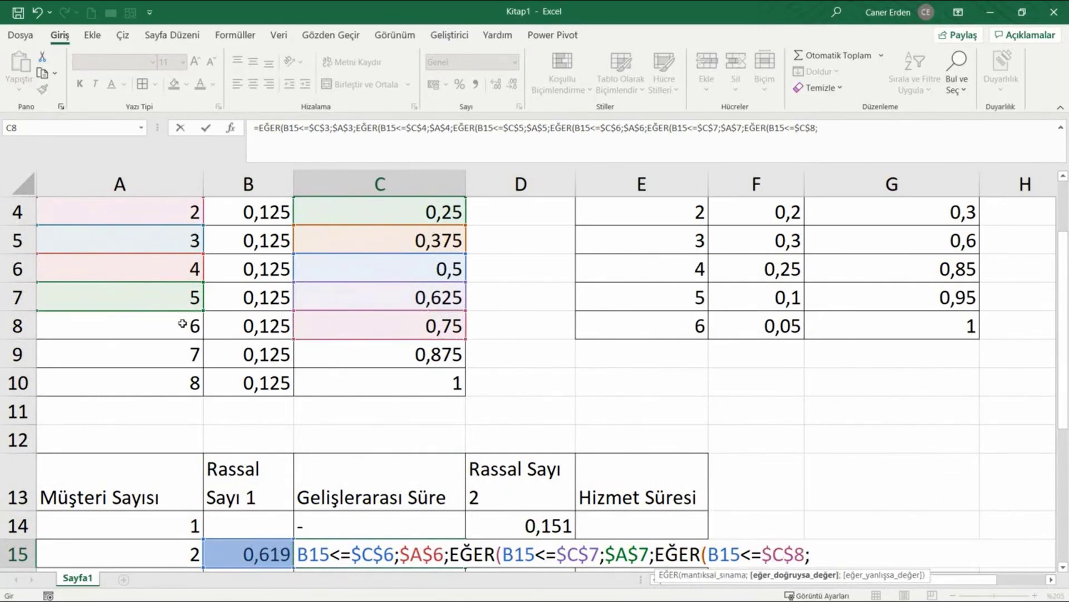
left_click(178, 328)
key("F4")
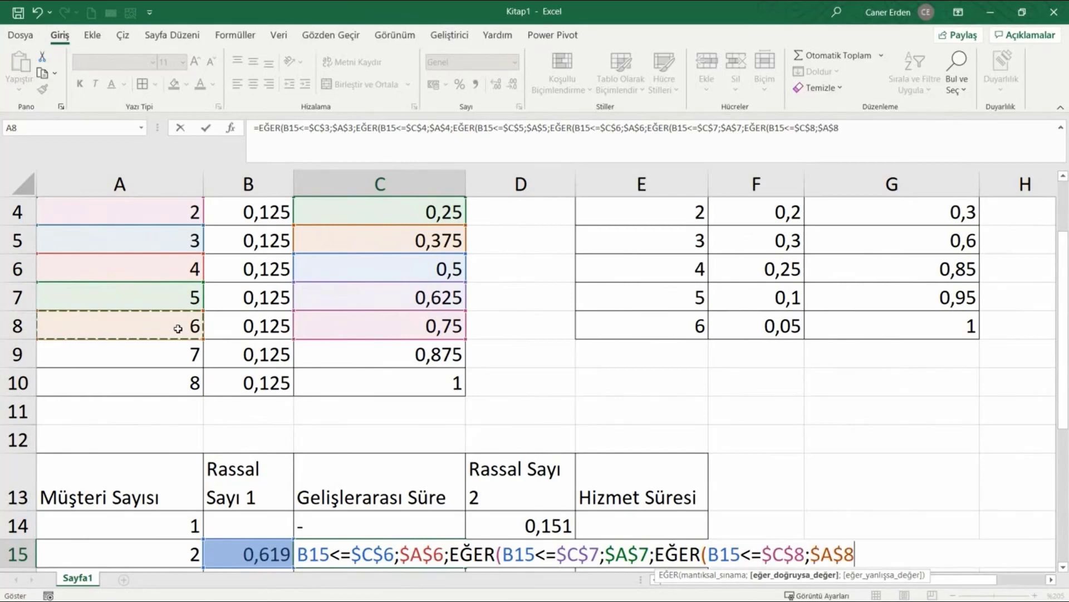
type(";")
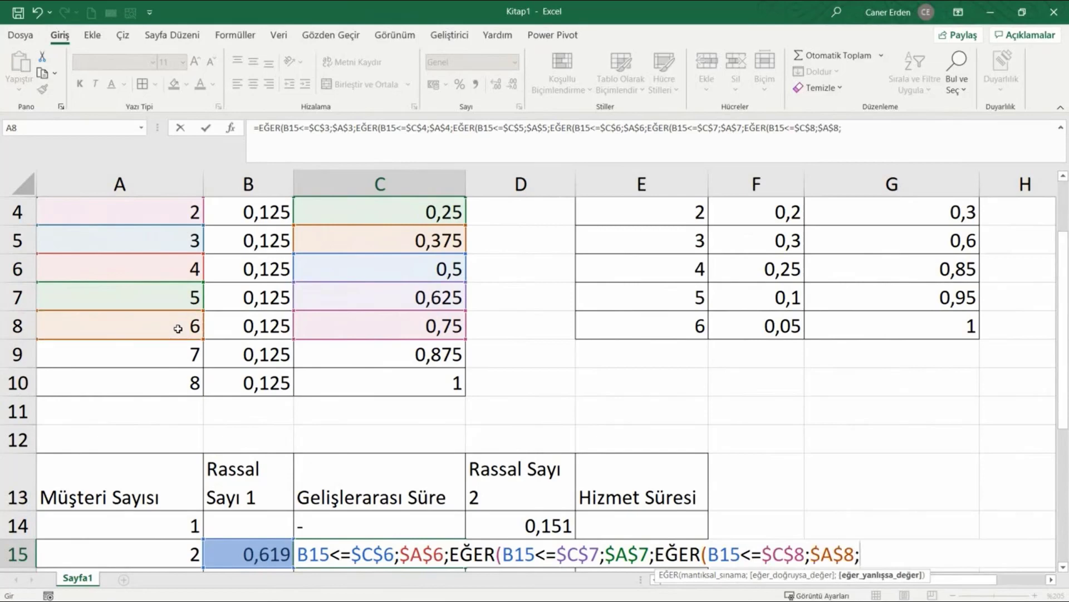
type("eğer")
key("Tab")
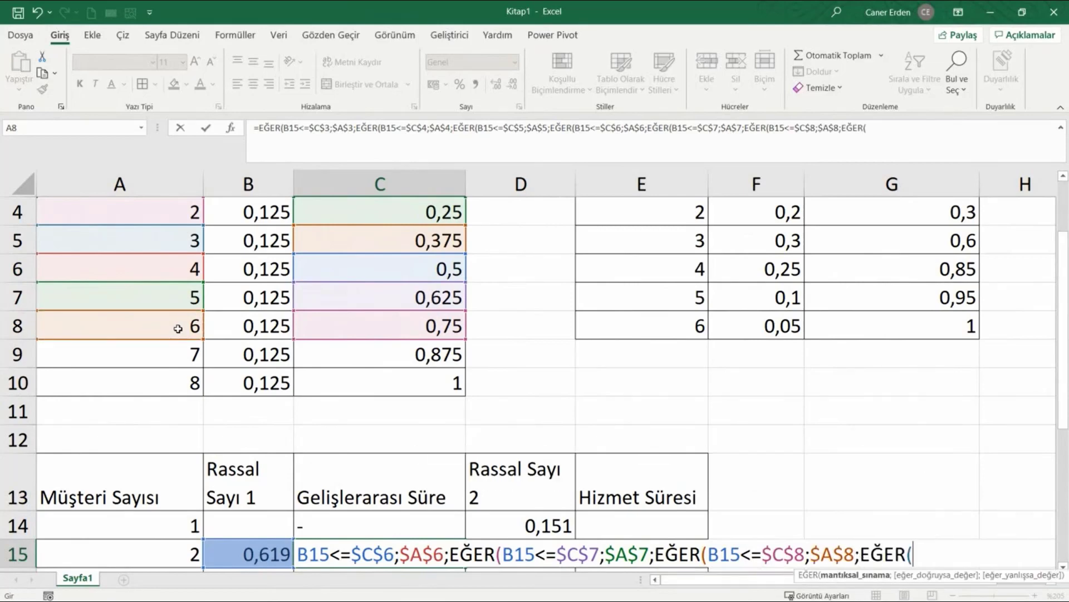
Add the condition B15<=$C$9 (0,875) returning $A$9 (time 7), then open another EĞER
scroll(242, 333, "down", 2)
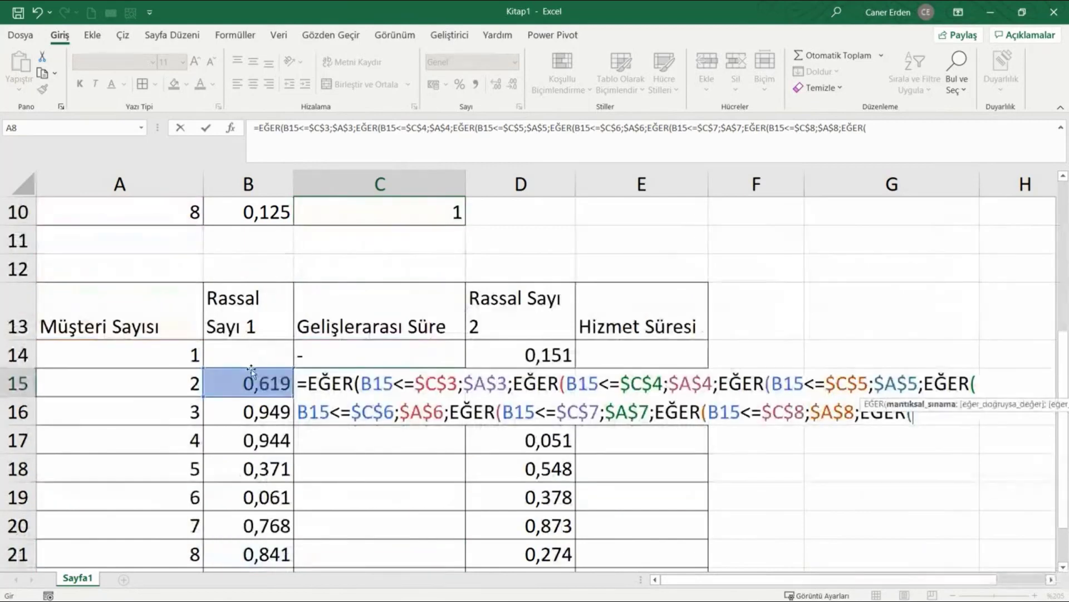
left_click(253, 386)
type("<")
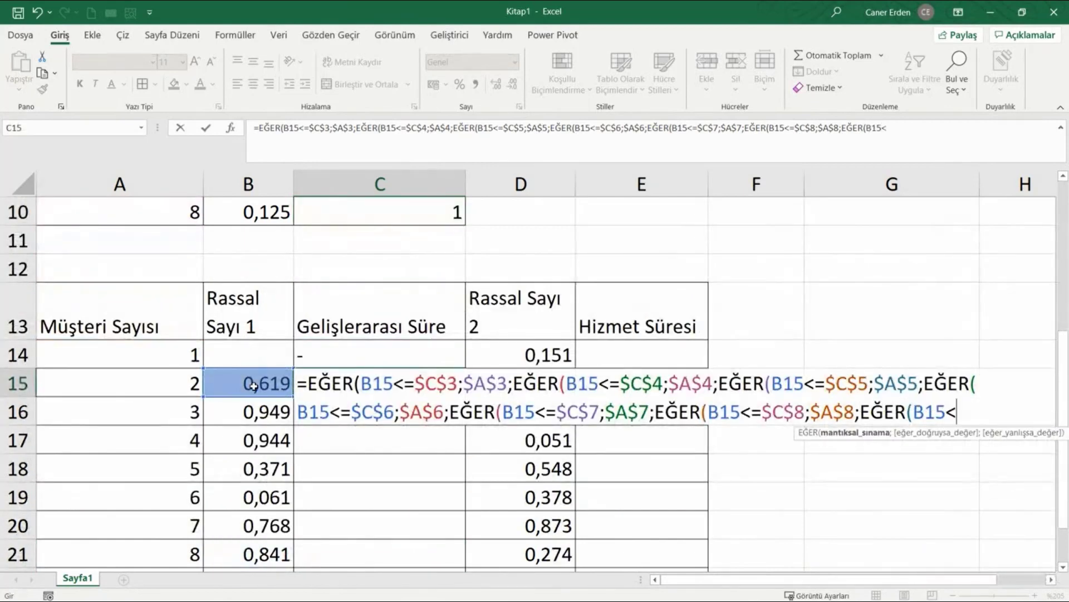
type("=")
scroll(253, 386, "up", 1)
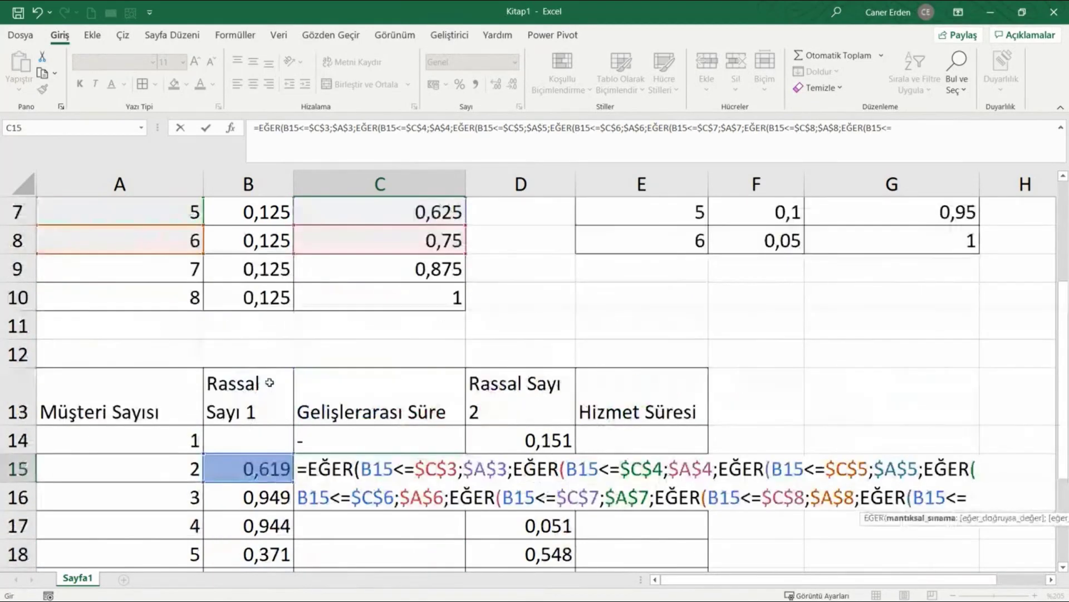
left_click(388, 275)
key("F4")
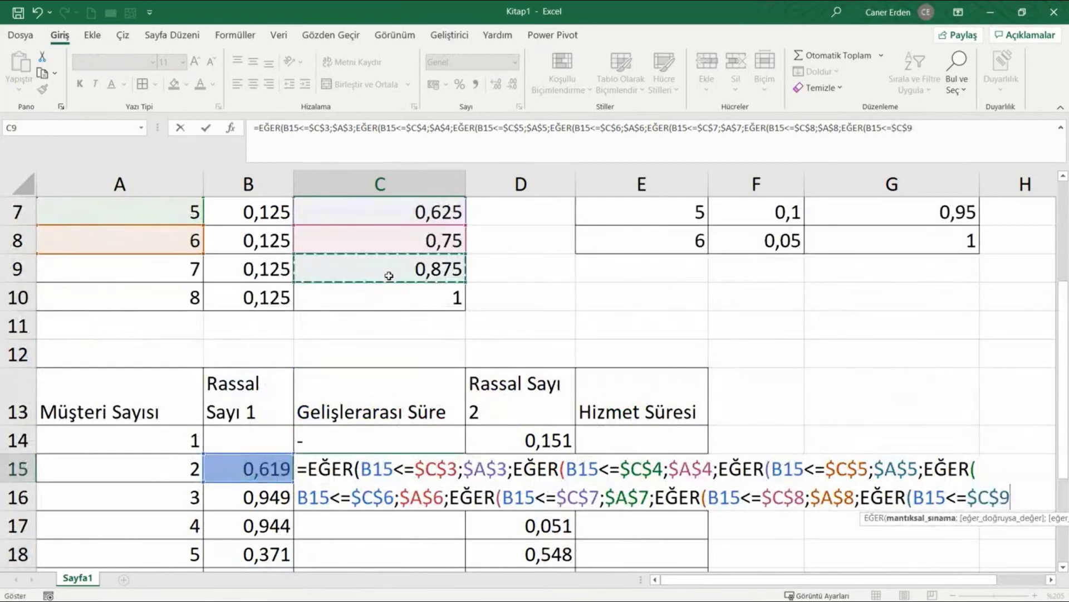
type(";")
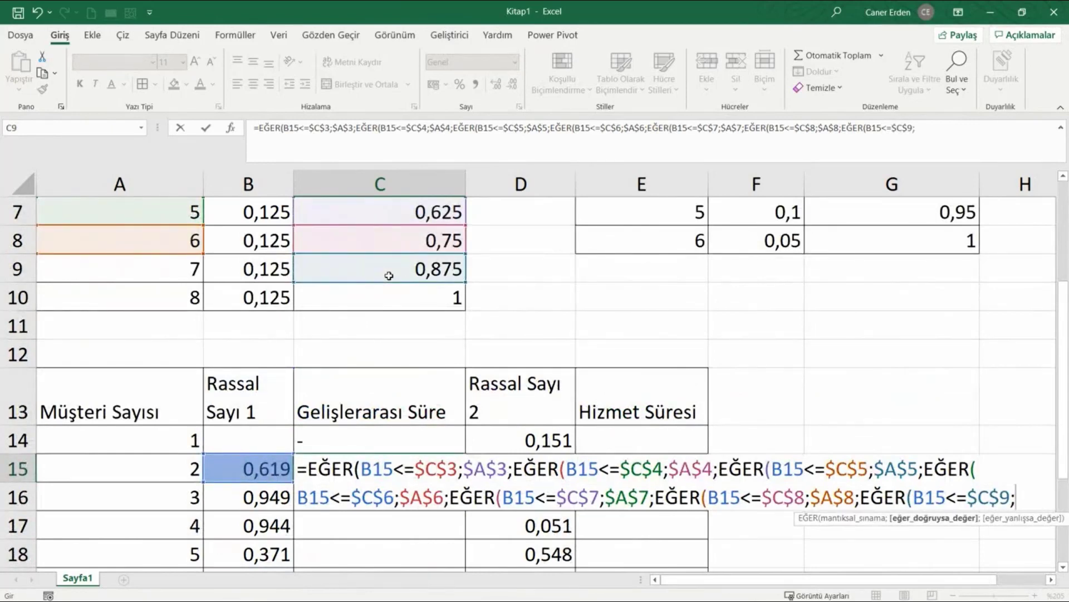
left_click(187, 271)
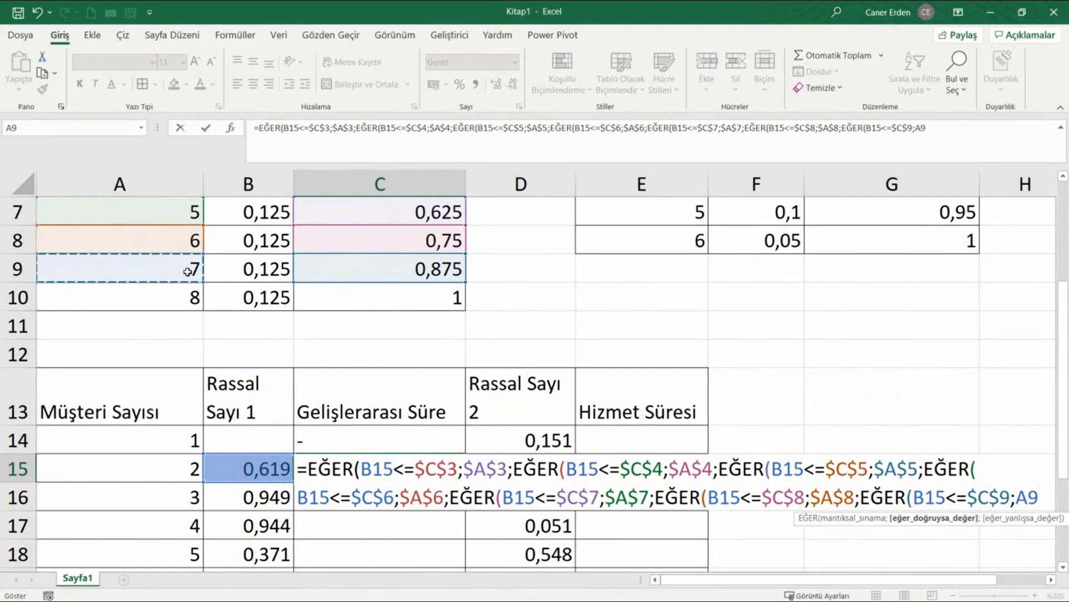
key("F4")
type("$A$9;")
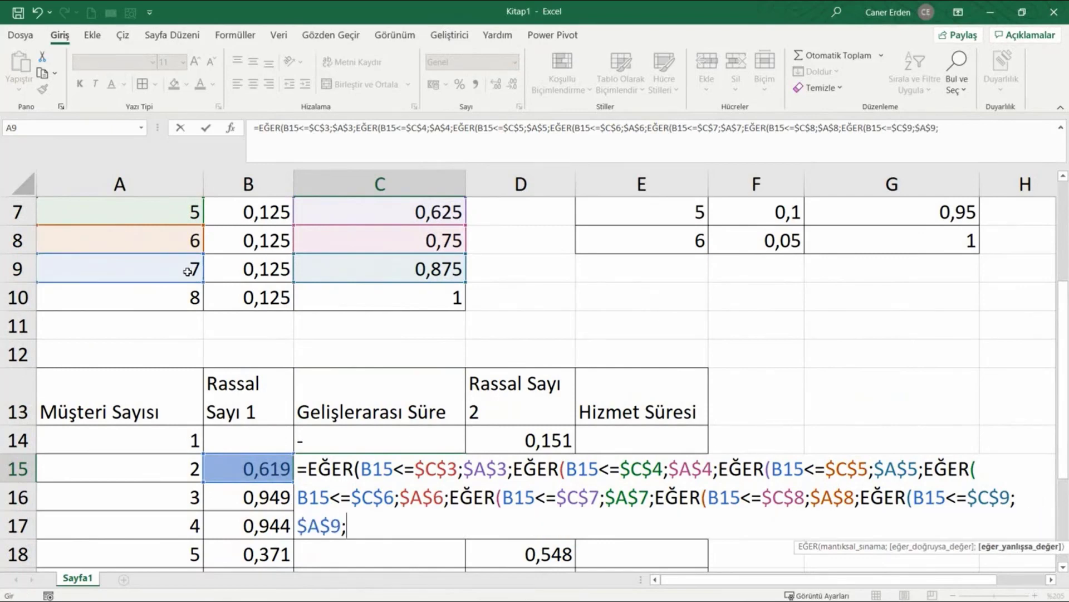
type("e")
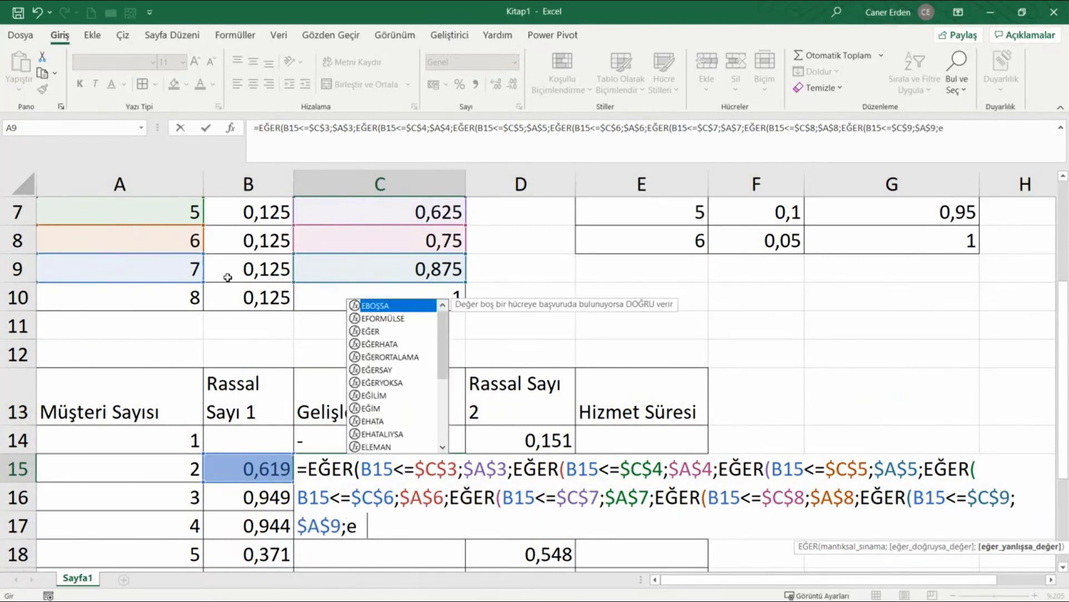
type("ğer")
key("Tab")
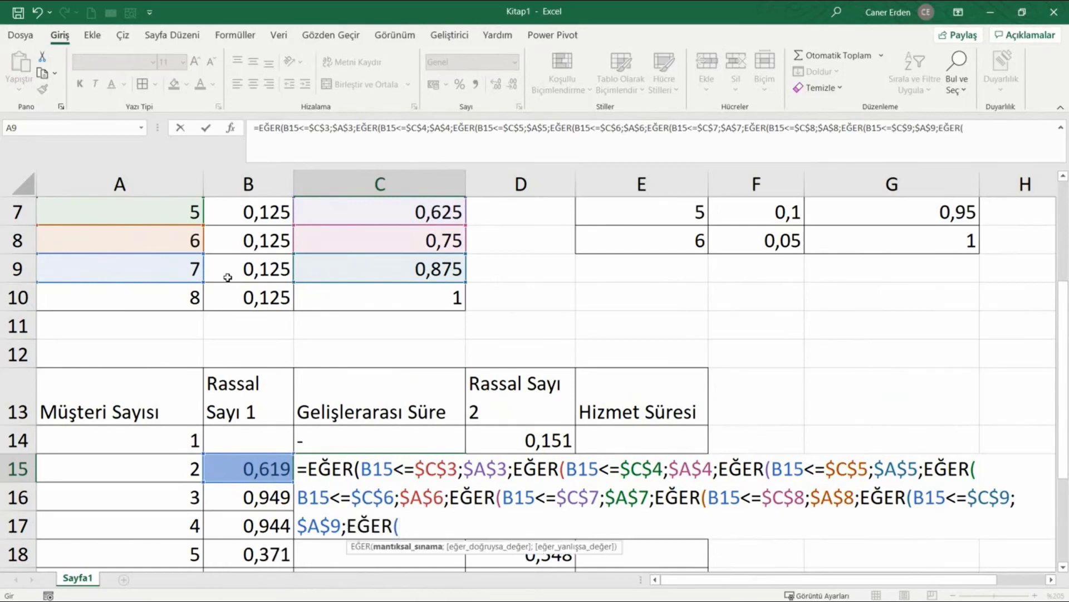
Add the final case B15<=$C$10 returning $A$10, close all parentheses and commit; C15 shows 5
left_click(250, 472)
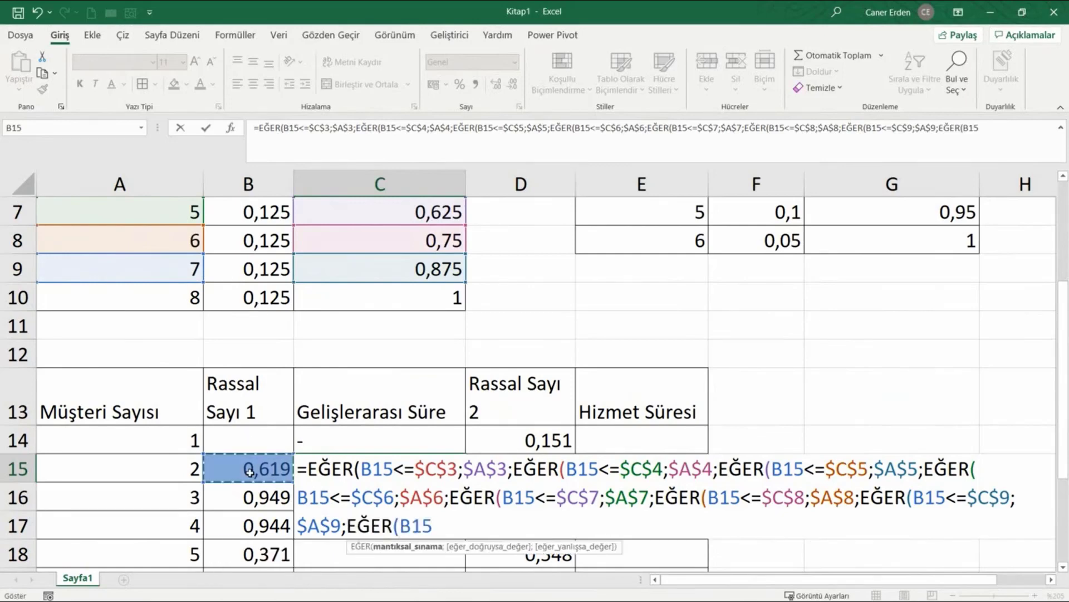
type("<=")
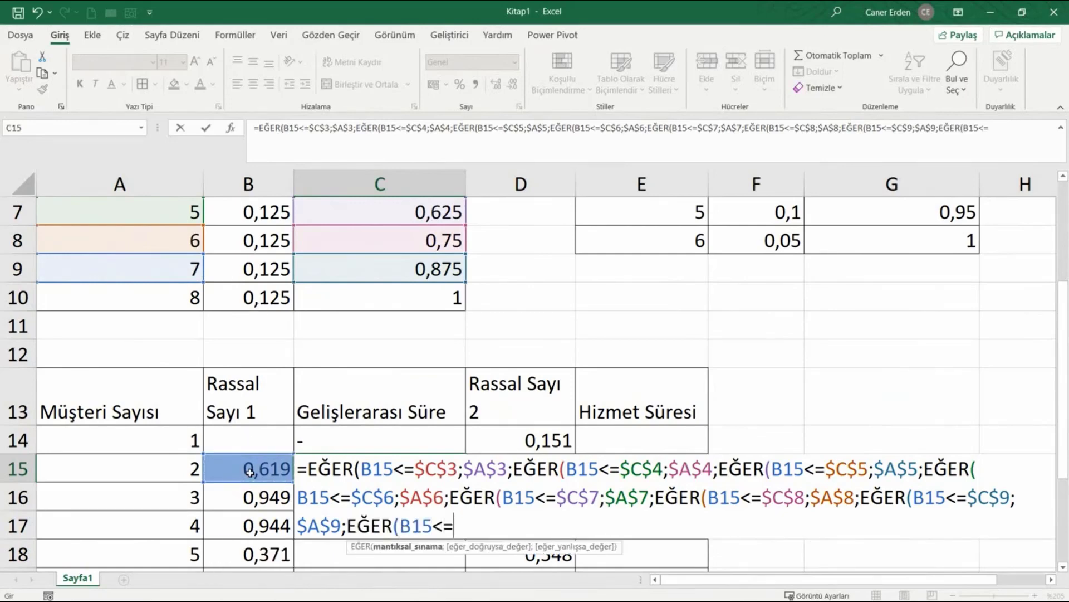
left_click(368, 299)
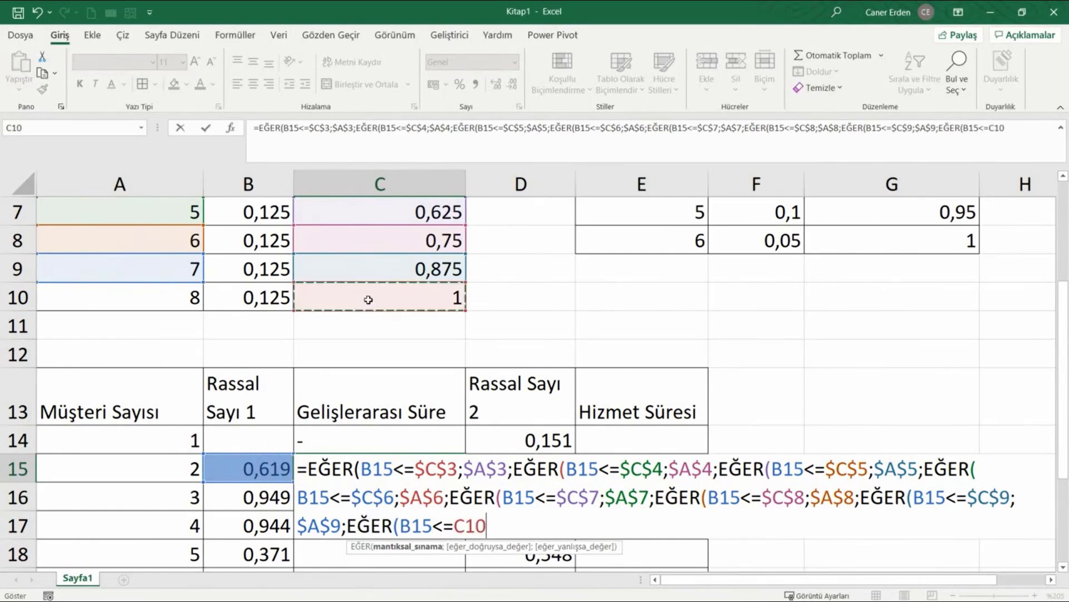
key("F4")
type("$C$10;")
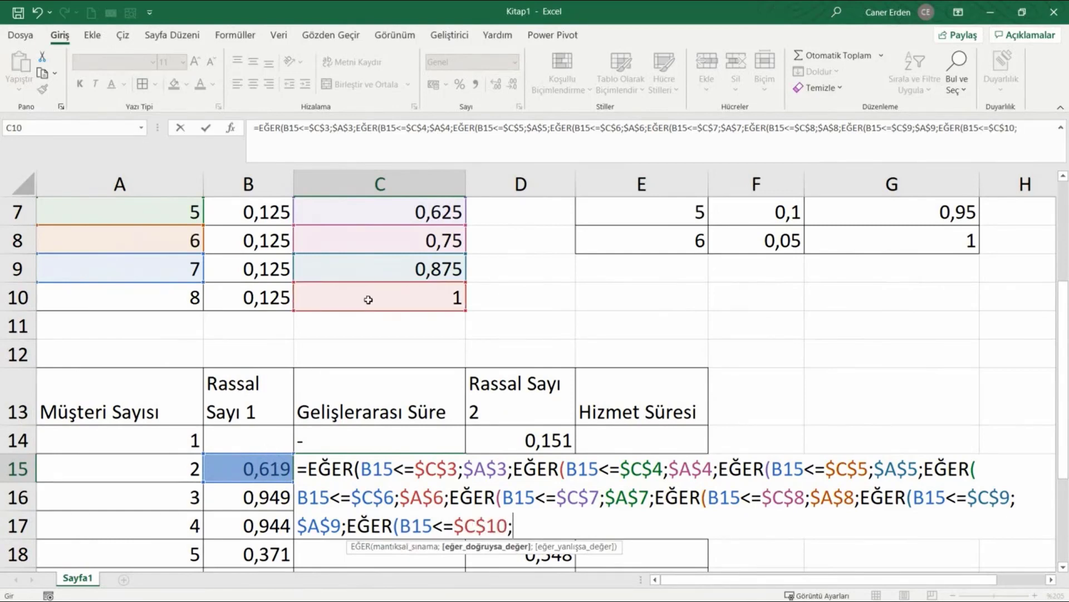
left_click(183, 291)
key("F4")
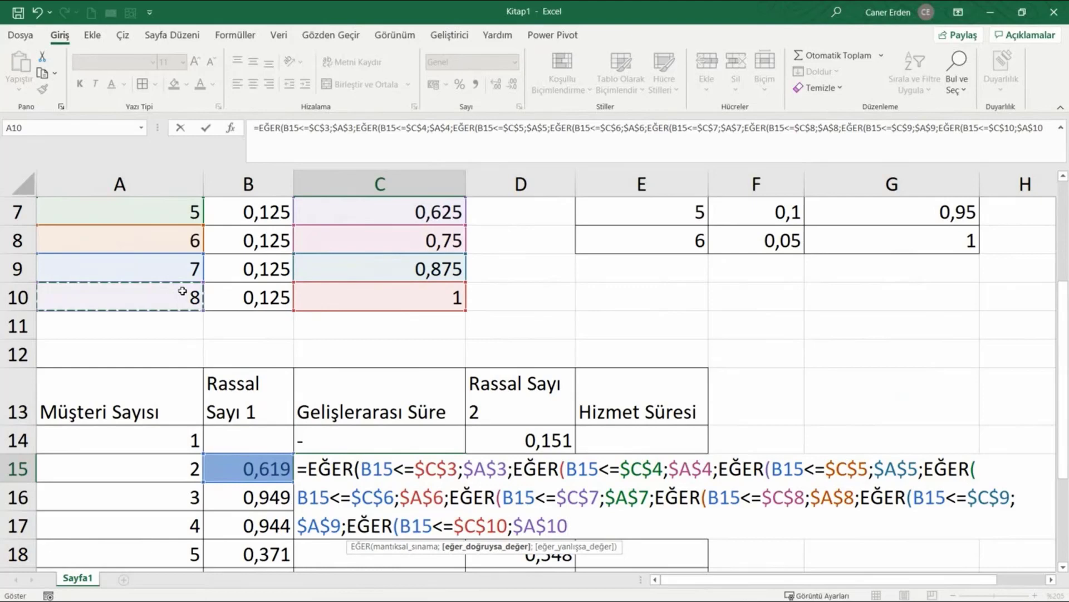
type(")")
type("))")
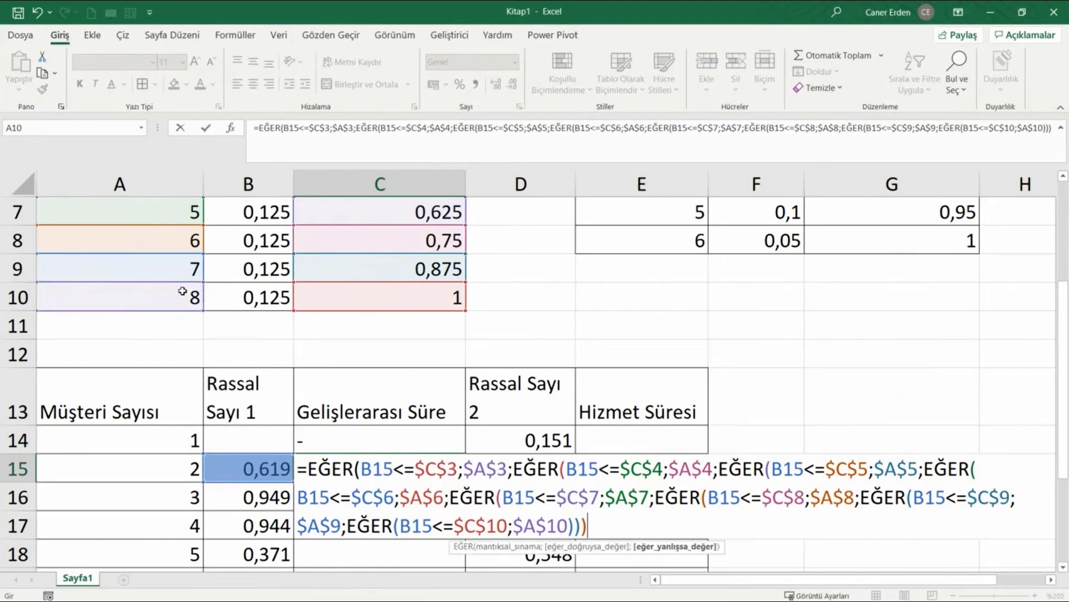
type("))")
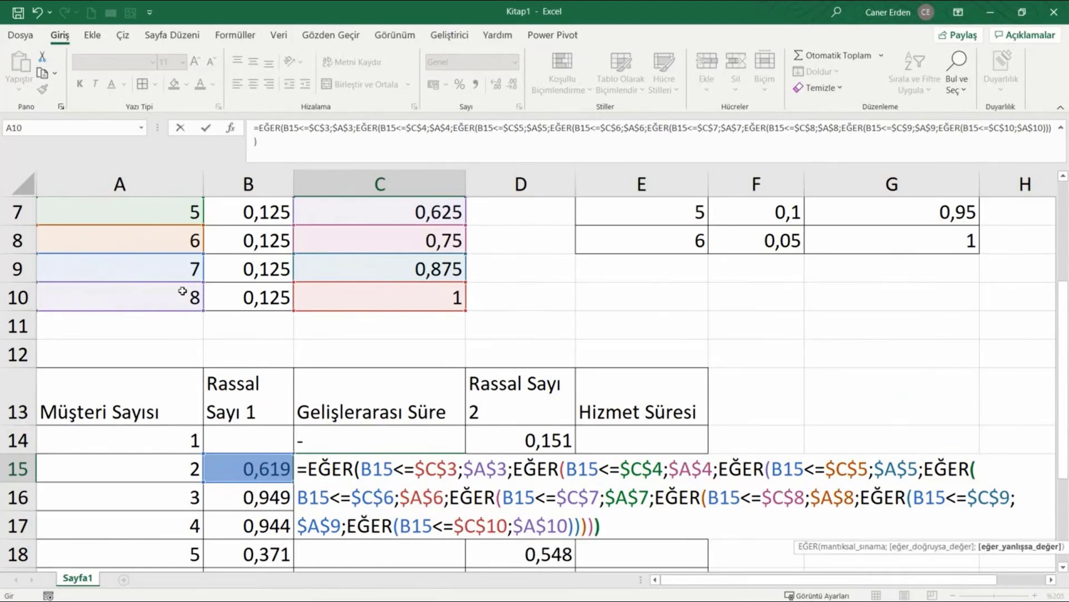
type(")")
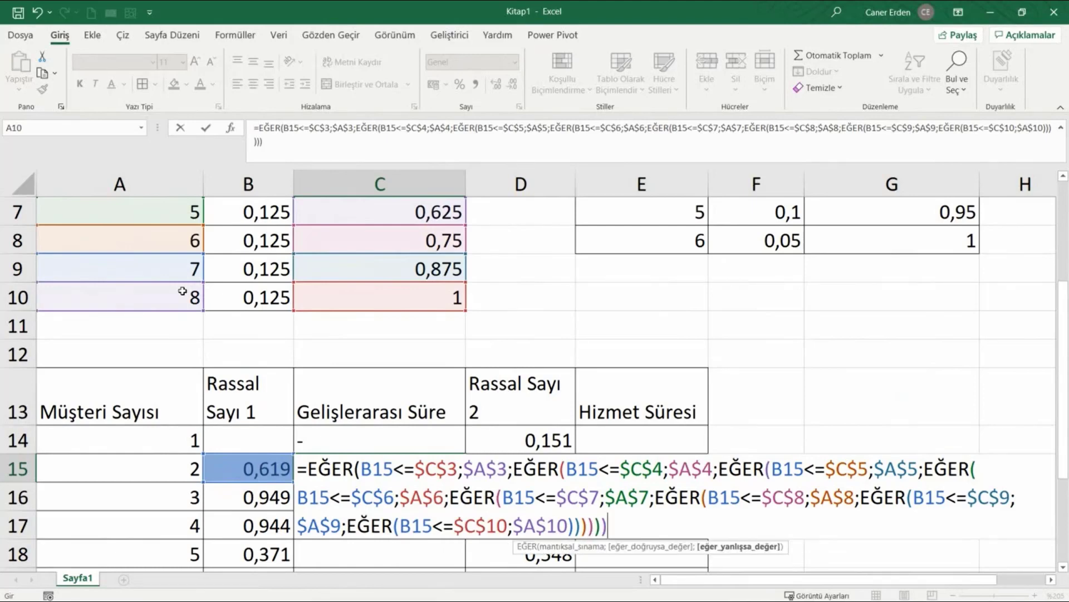
type("))")
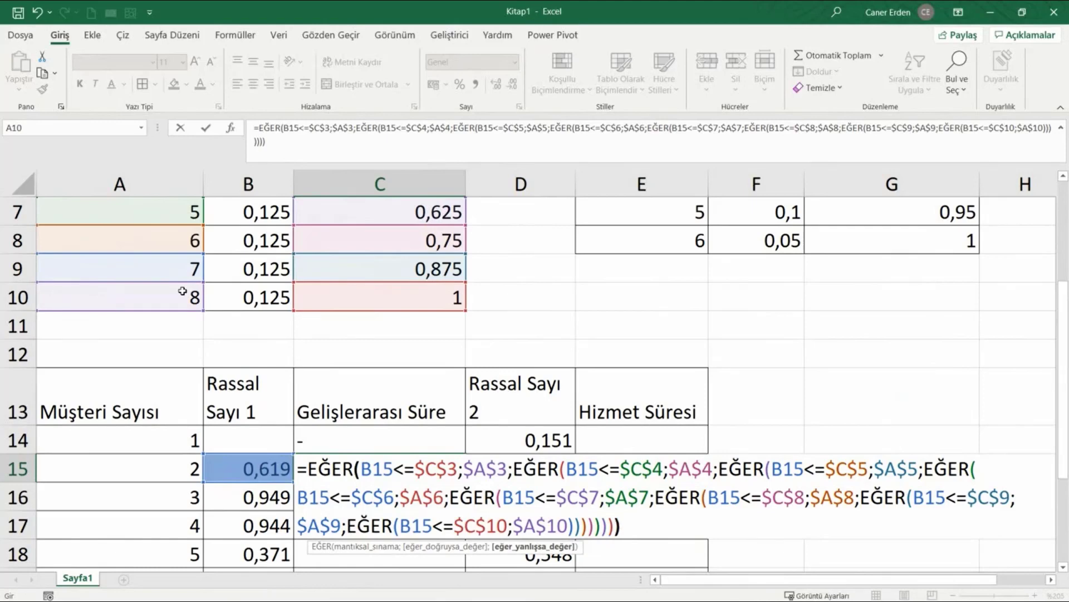
key("Return")
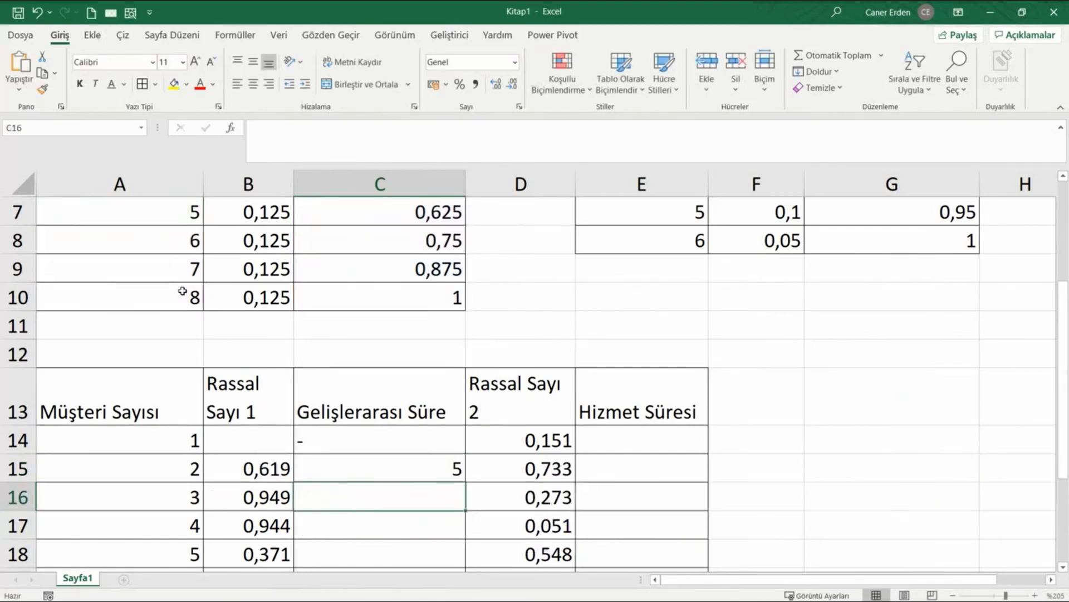
Review C15's formula, B15's random number 0,619 and the lookup ranges C3:C10 and A3:A10
left_click(313, 476)
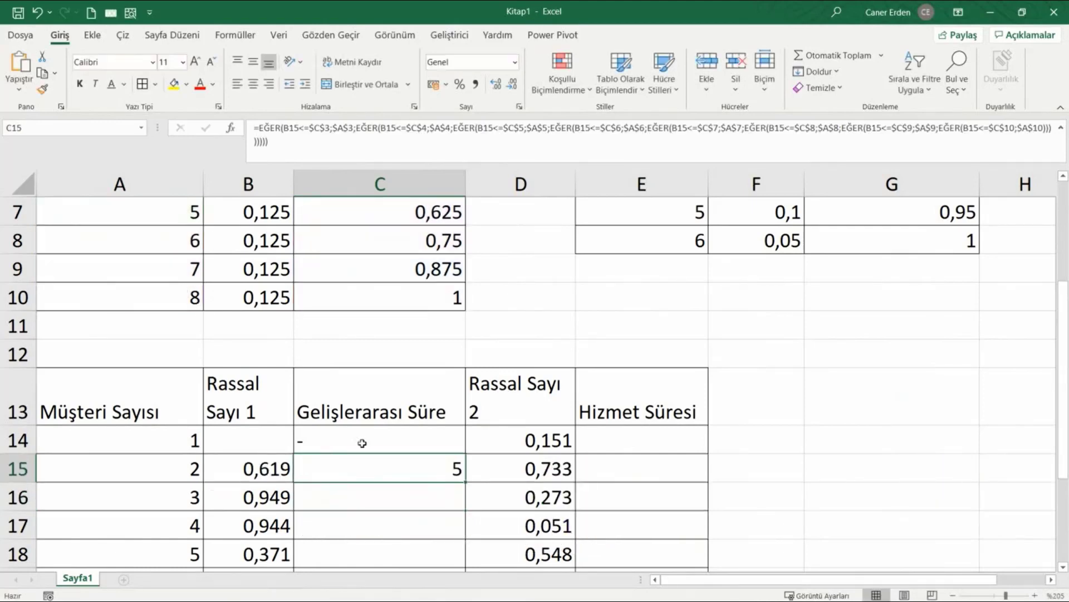
scroll(388, 439, "down", 2)
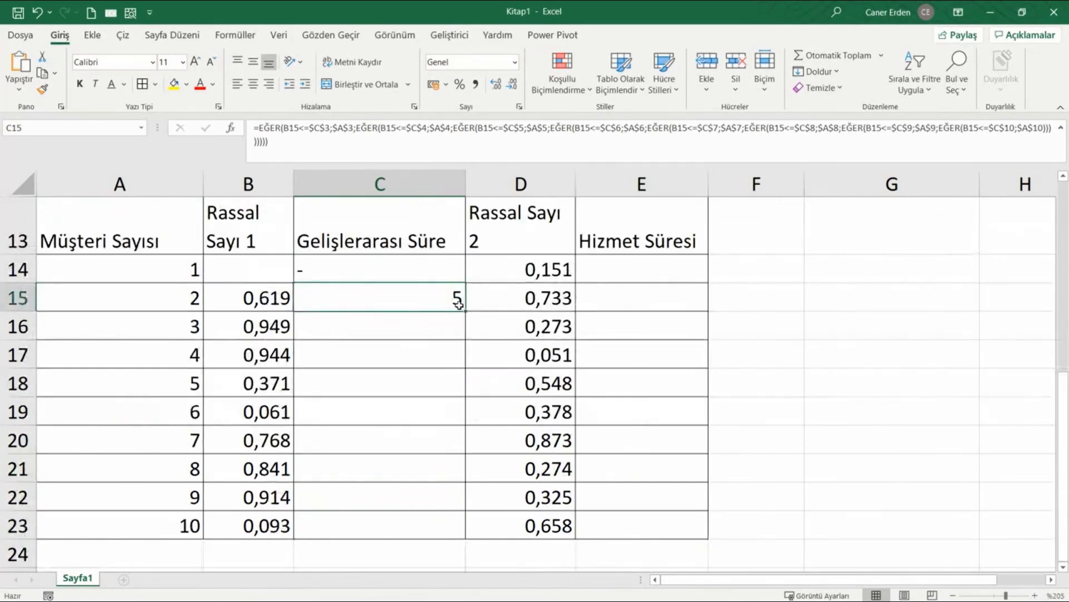
left_click(259, 304)
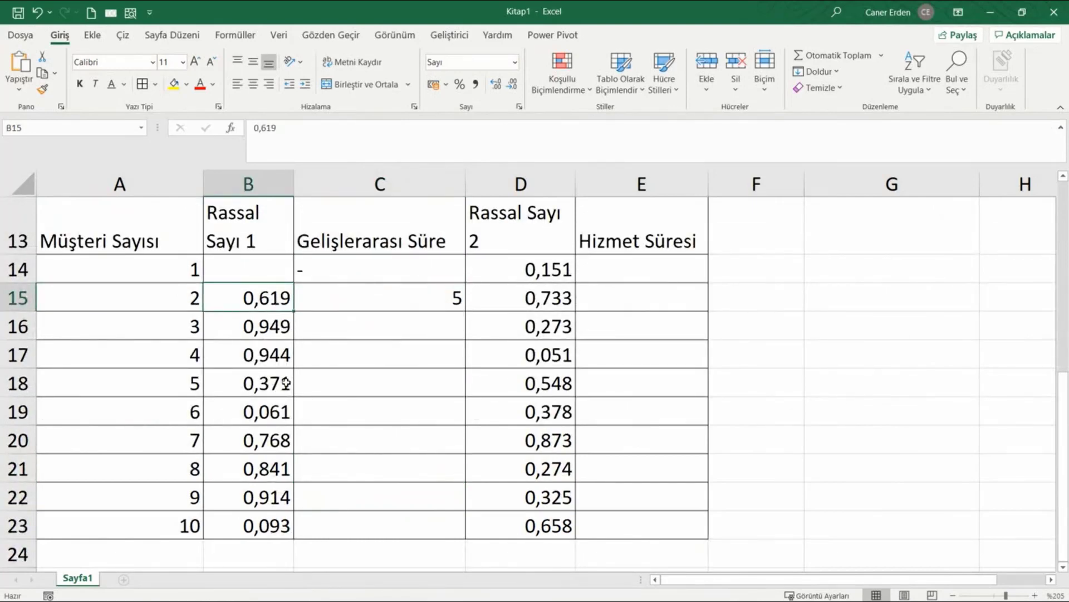
scroll(286, 384, "up", 4)
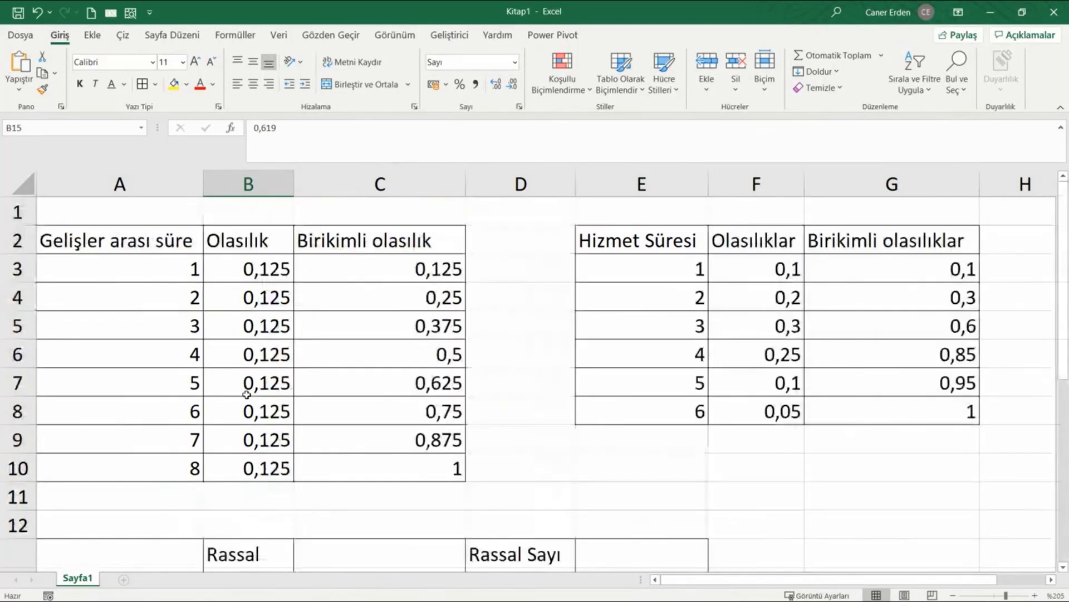
left_click_drag(422, 279, 452, 468)
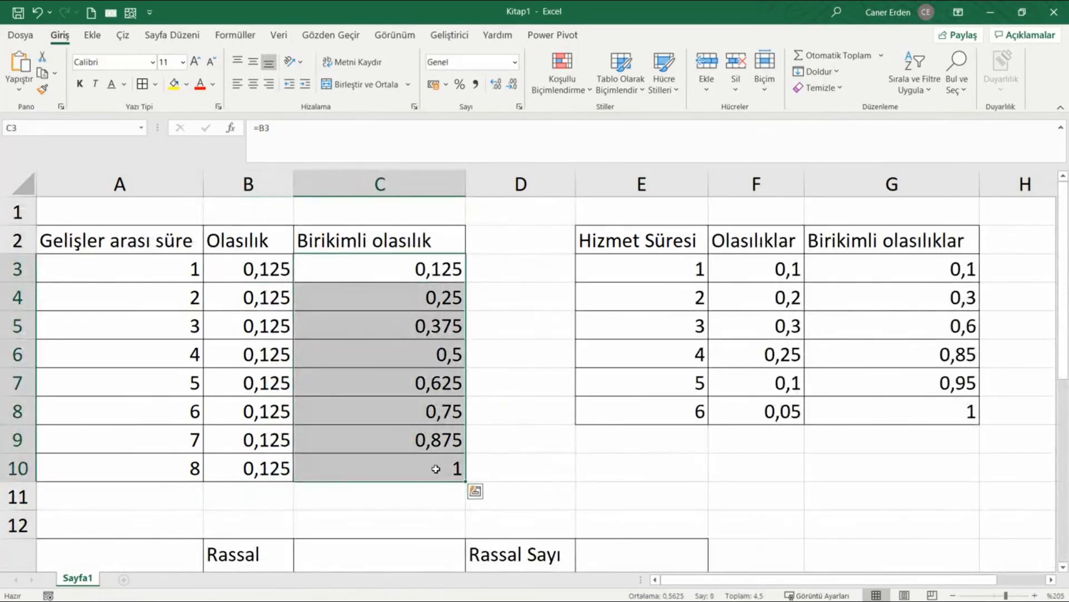
left_click_drag(430, 282, 429, 468)
left_click_drag(175, 270, 191, 468)
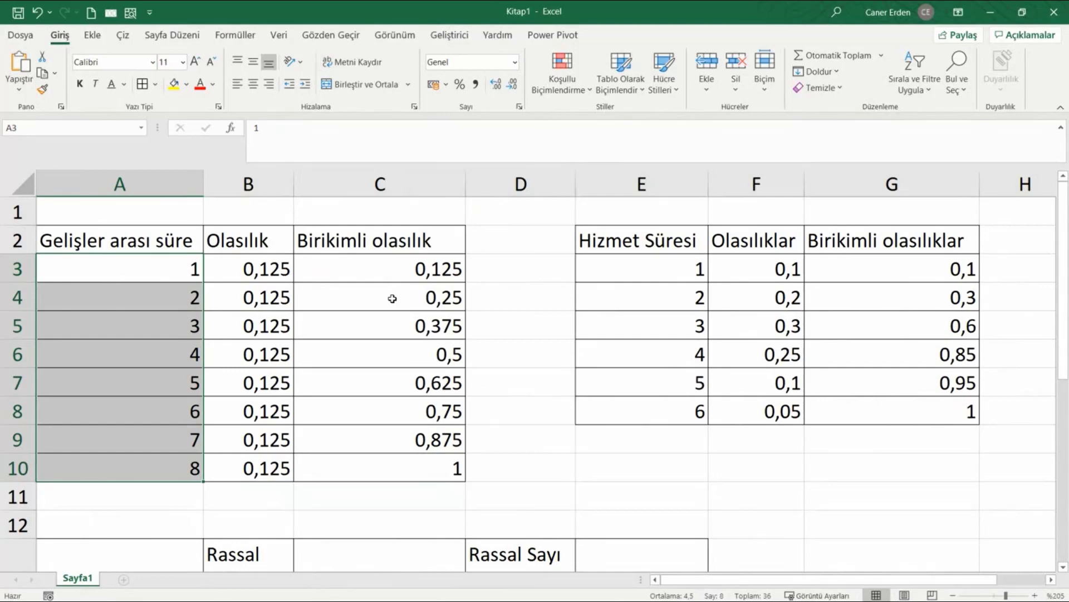
left_click_drag(391, 268, 392, 469)
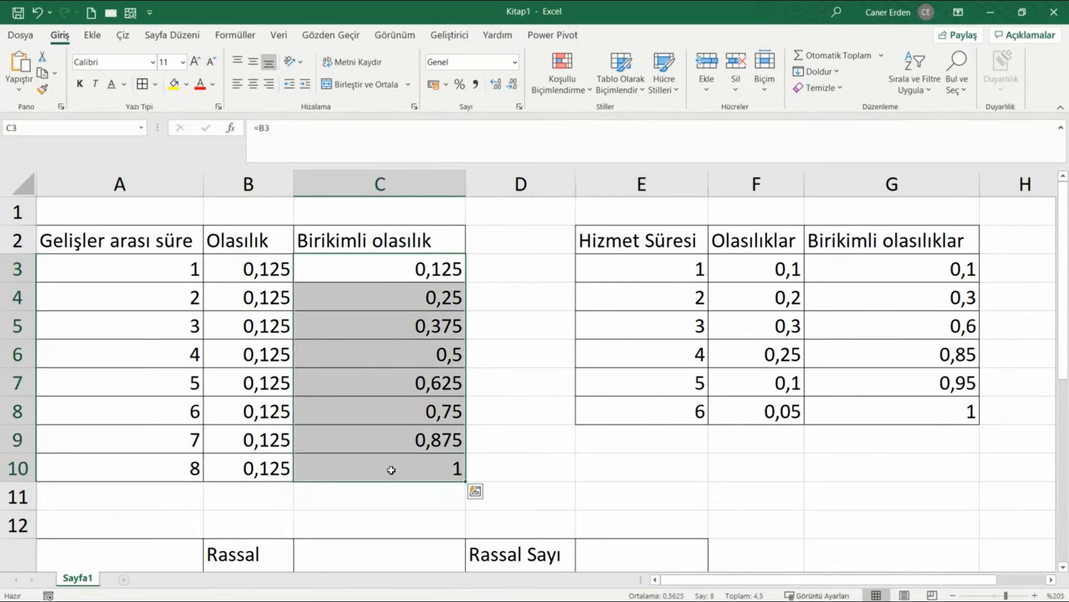
left_click_drag(141, 285, 165, 468)
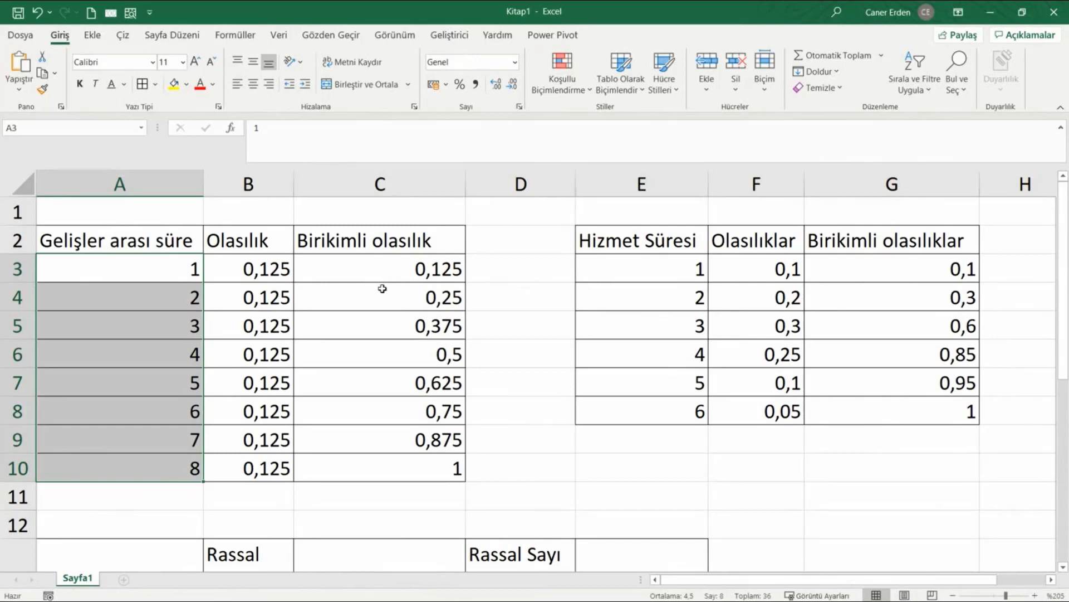
scroll(377, 304, "down", 4)
Copy C15's formula down to C23, yielding interarrival times 8, 8, 3, 1, 7, 7, 8, 1
left_click(382, 303)
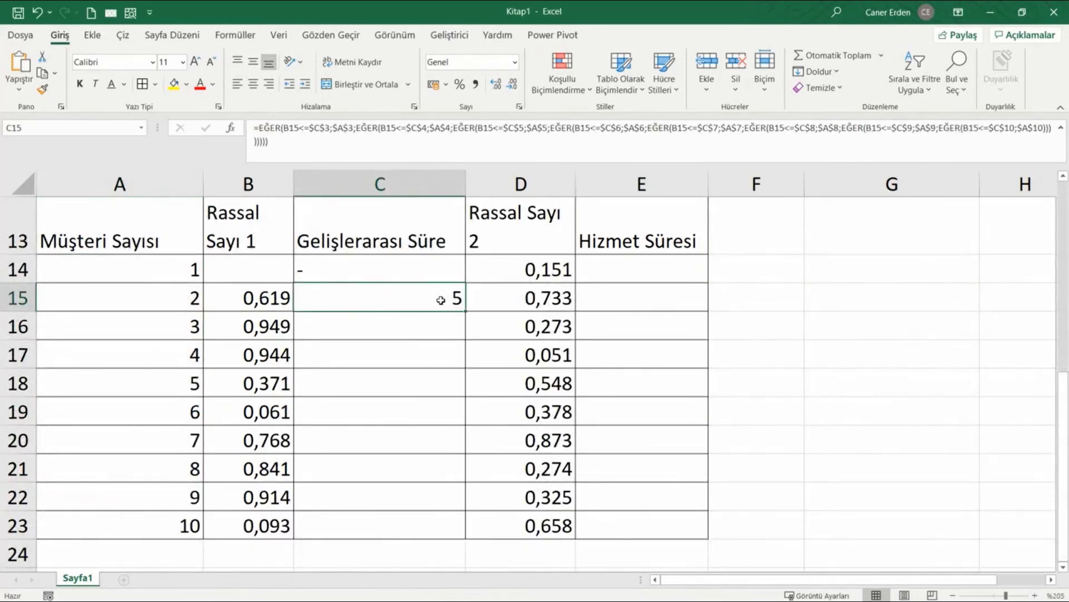
left_click_drag(466, 313, 458, 525)
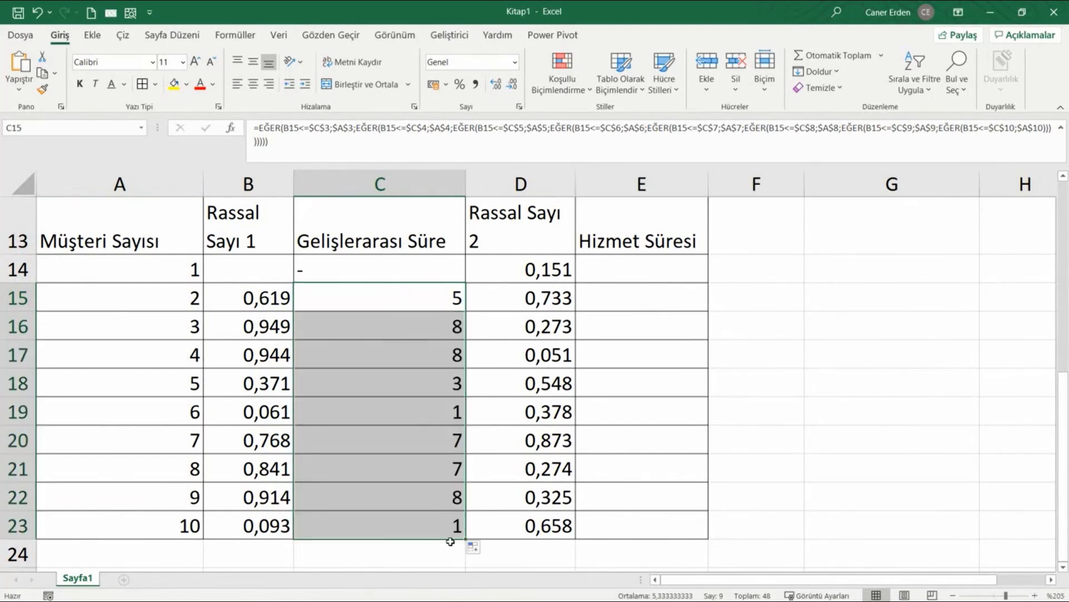
left_click(268, 333)
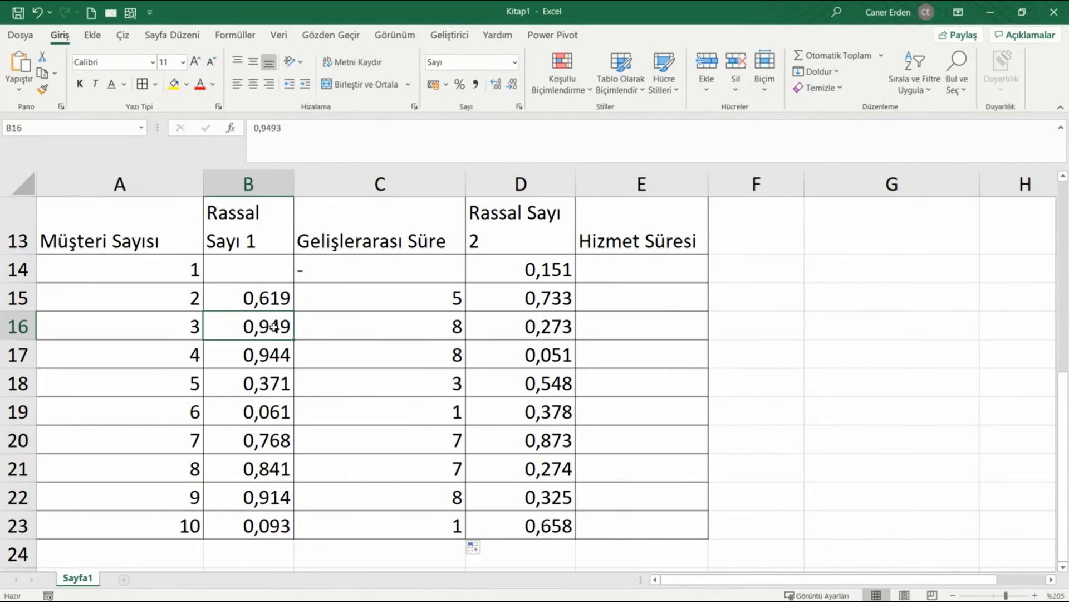
left_click(403, 327)
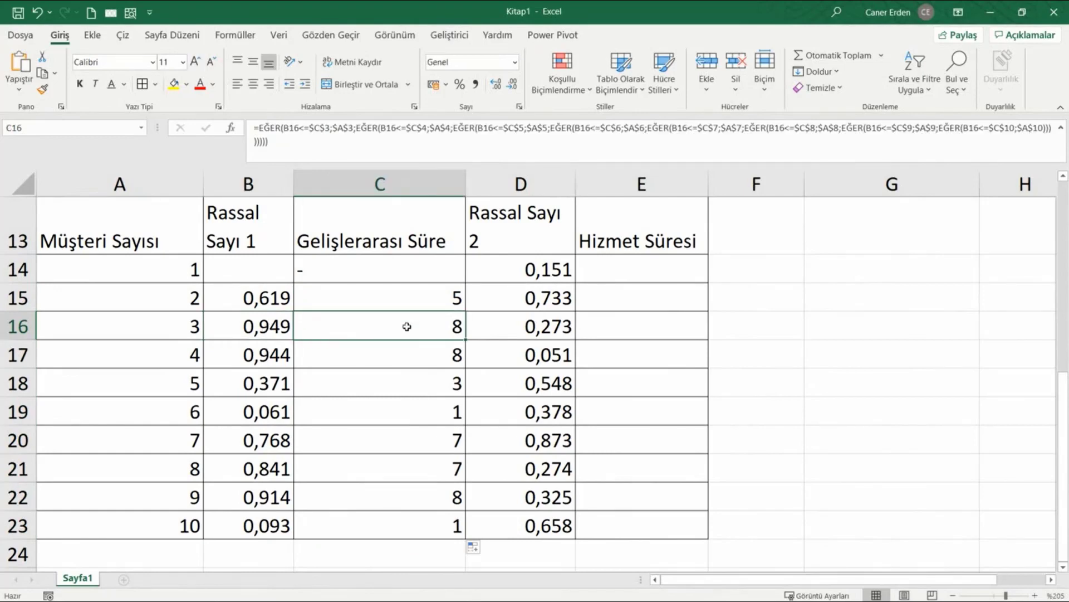
scroll(375, 361, "up", 2)
left_click(424, 301)
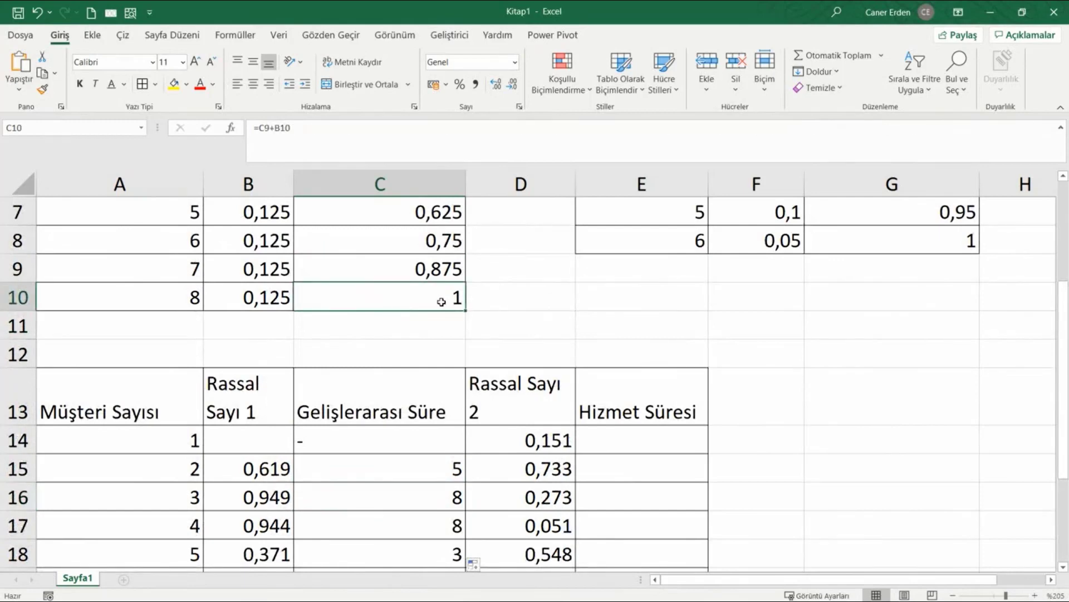
left_click_drag(440, 302, 174, 297)
scroll(310, 390, "down", 1)
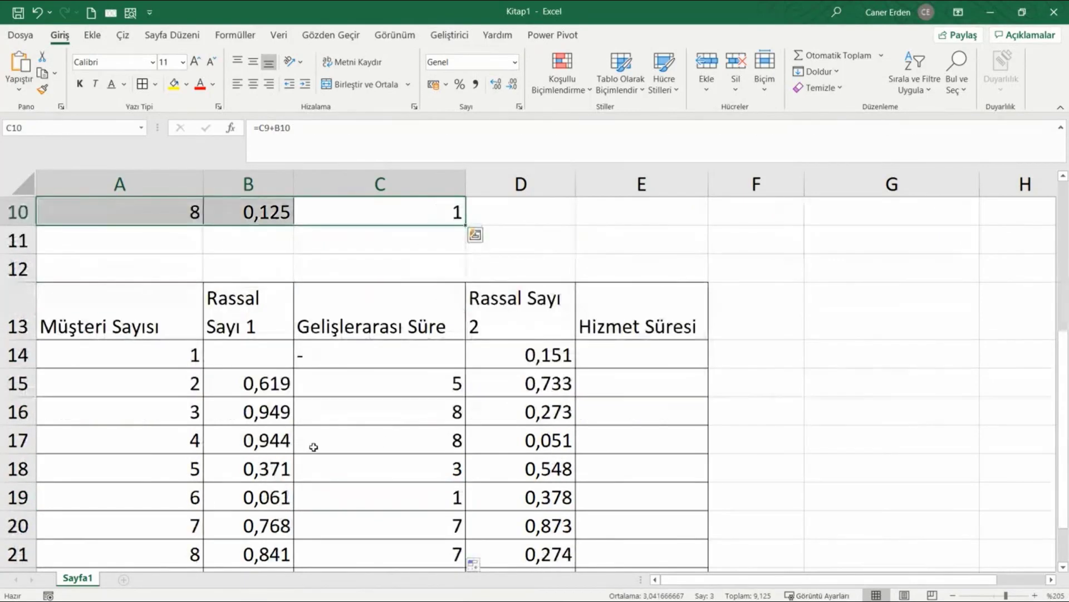
left_click(273, 497)
left_click(288, 528)
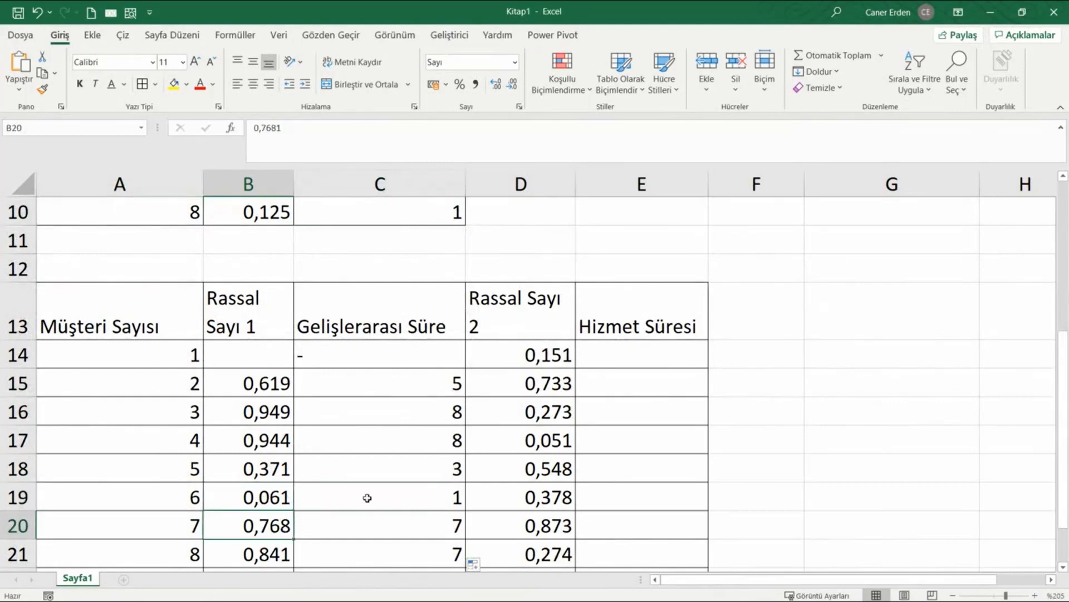
scroll(334, 484, "down", 1)
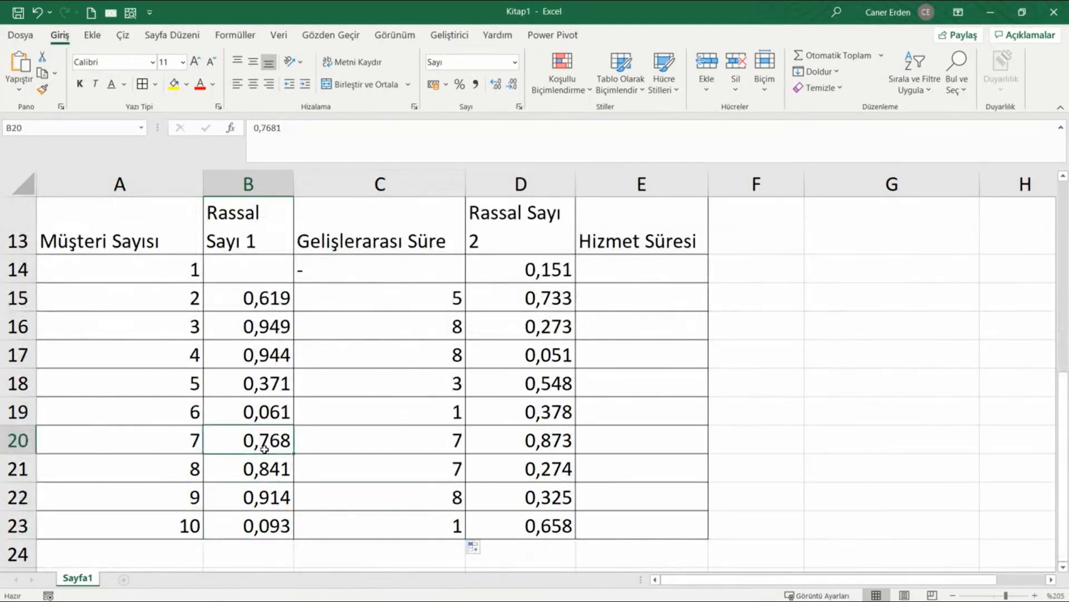
scroll(357, 454, "up", 4)
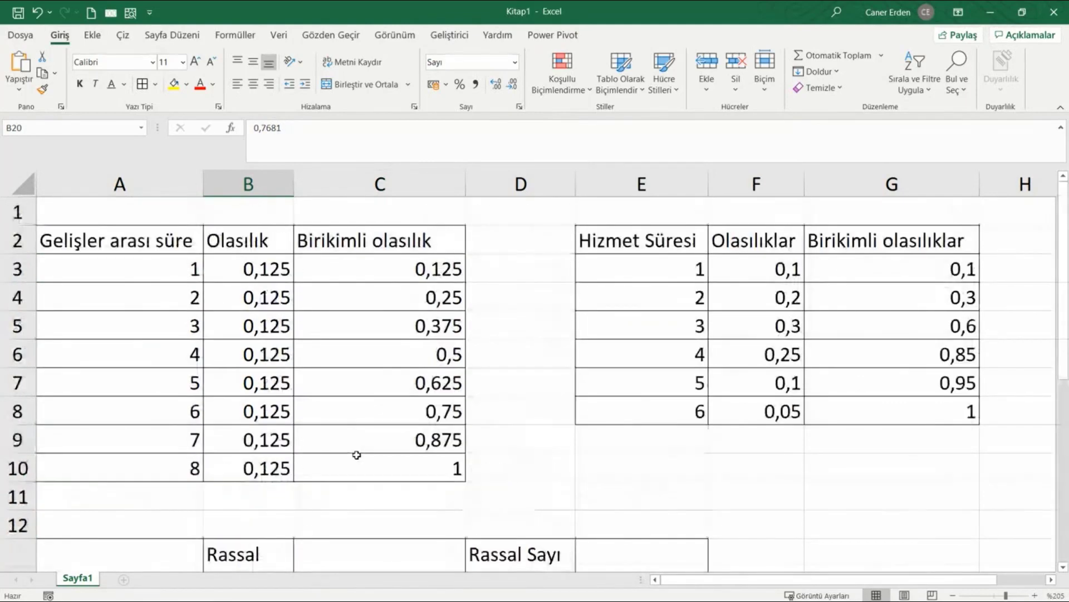
left_click(443, 437)
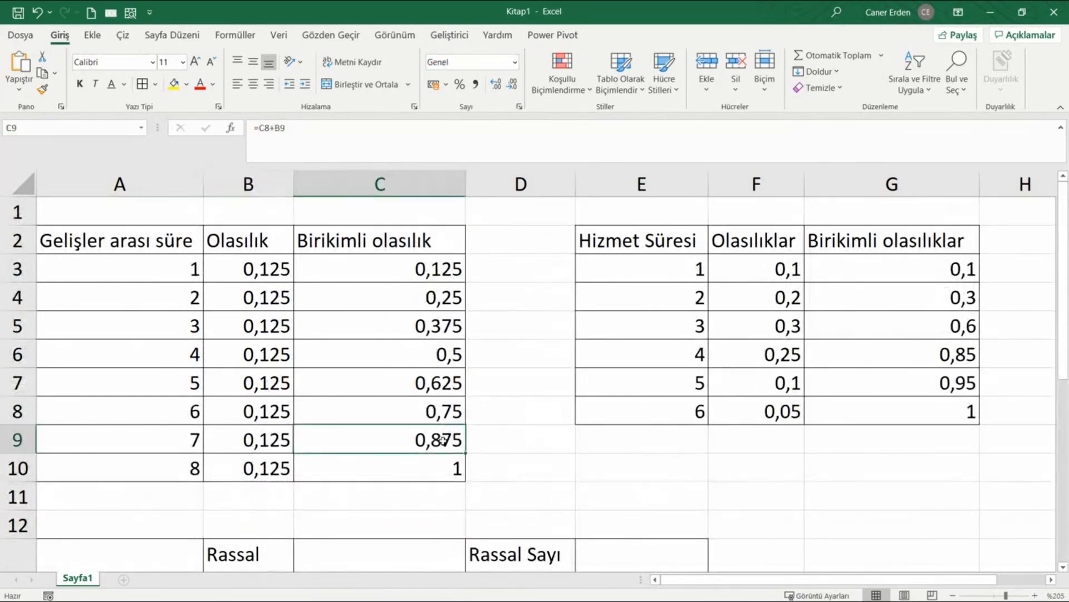
left_click(435, 413)
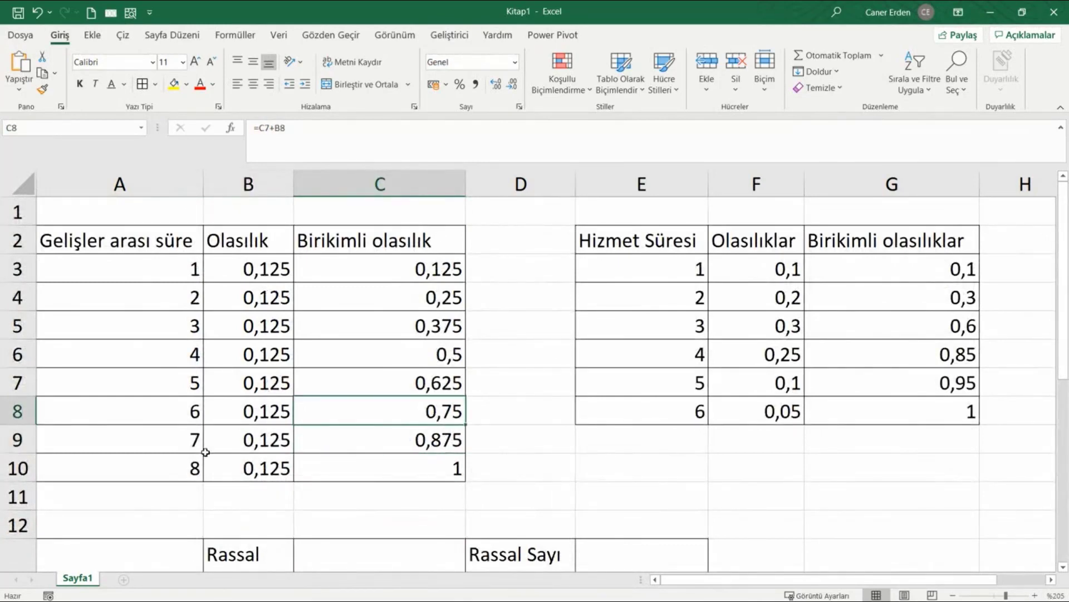
left_click(189, 449)
left_click(287, 526)
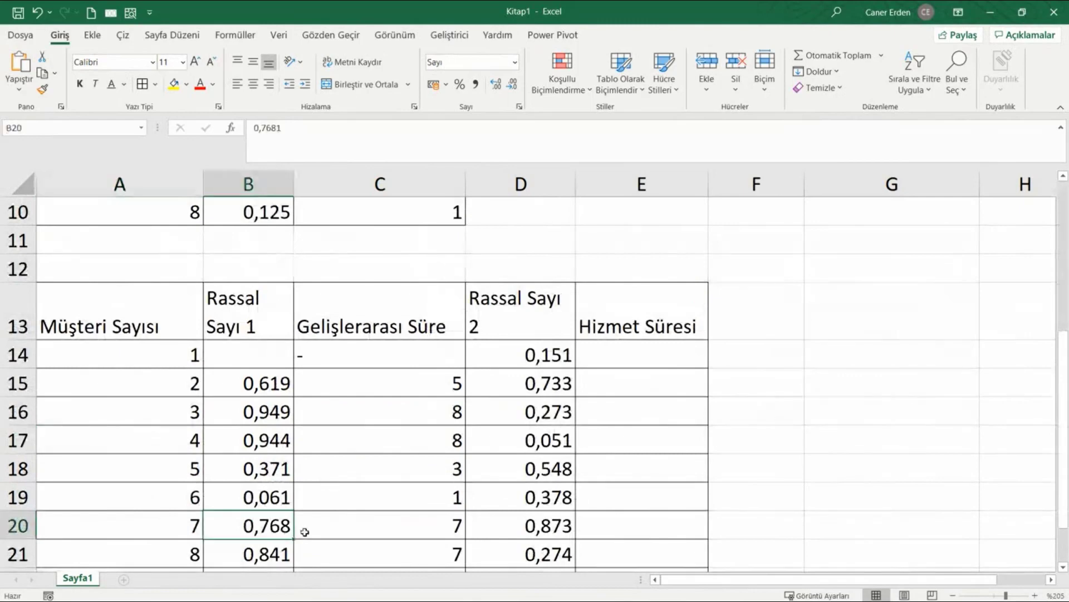
left_click(386, 526)
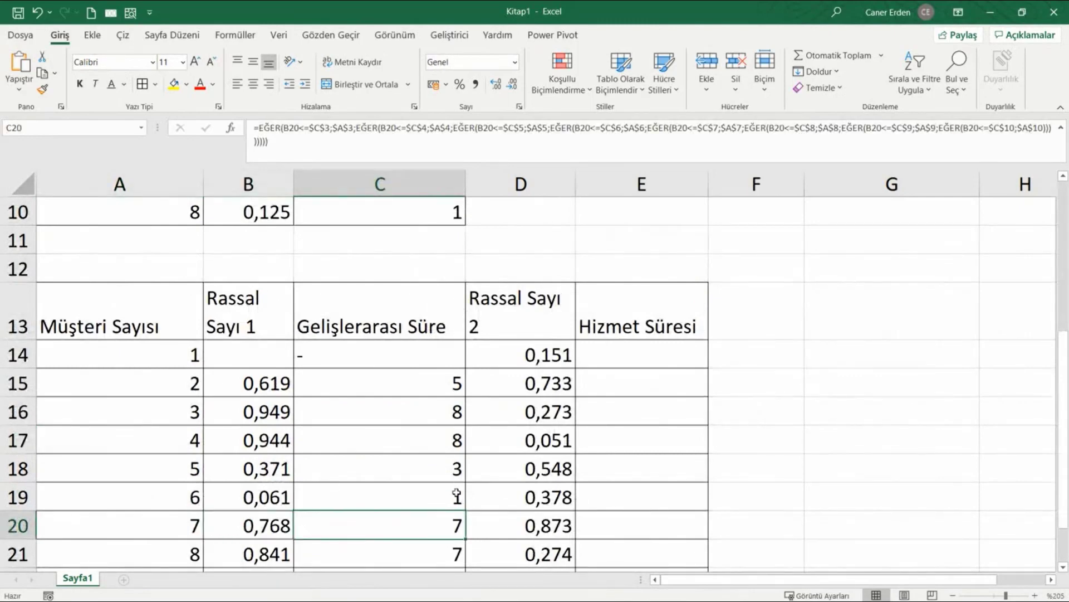
left_click(618, 358)
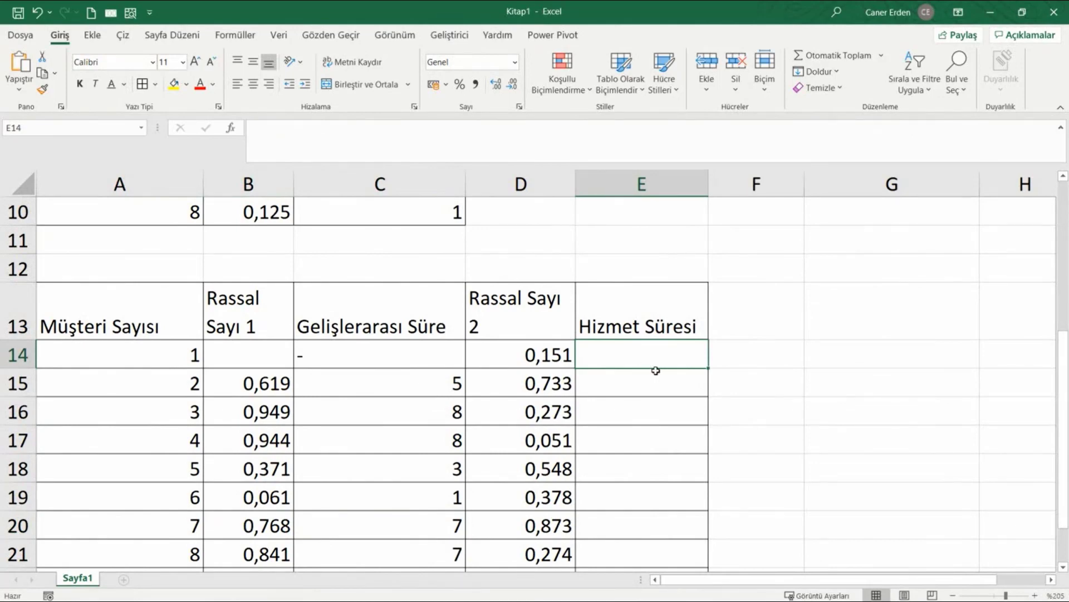
Start the EĞER formula in E14 testing D14<=$G$3 and returning $E$3
scroll(656, 370, "up", 3)
scroll(655, 371, "down", 2)
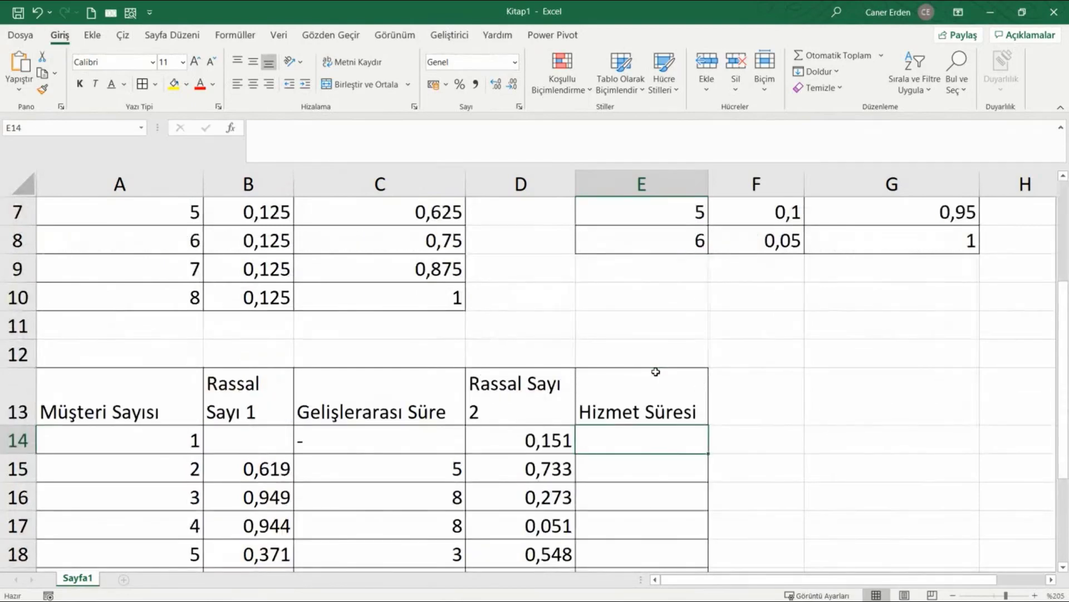
type("=eğer")
key("Tab")
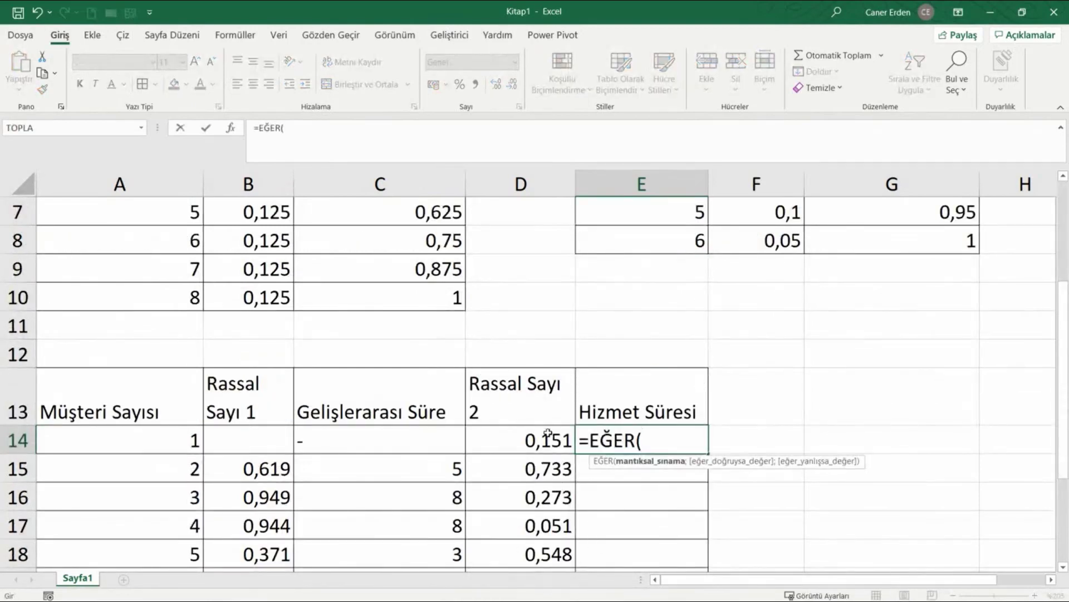
left_click(541, 443)
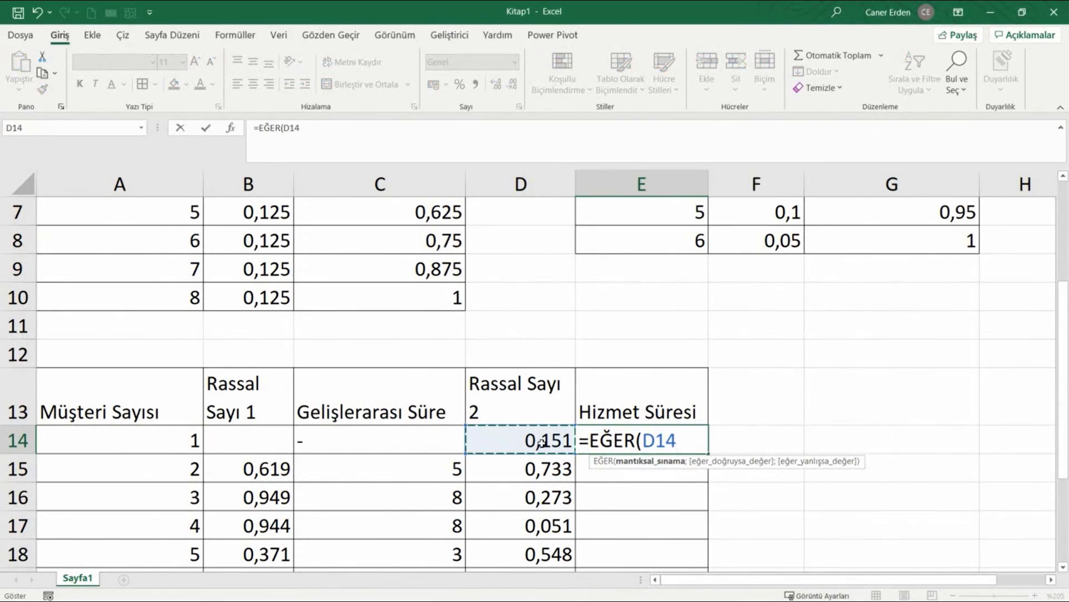
type("<=")
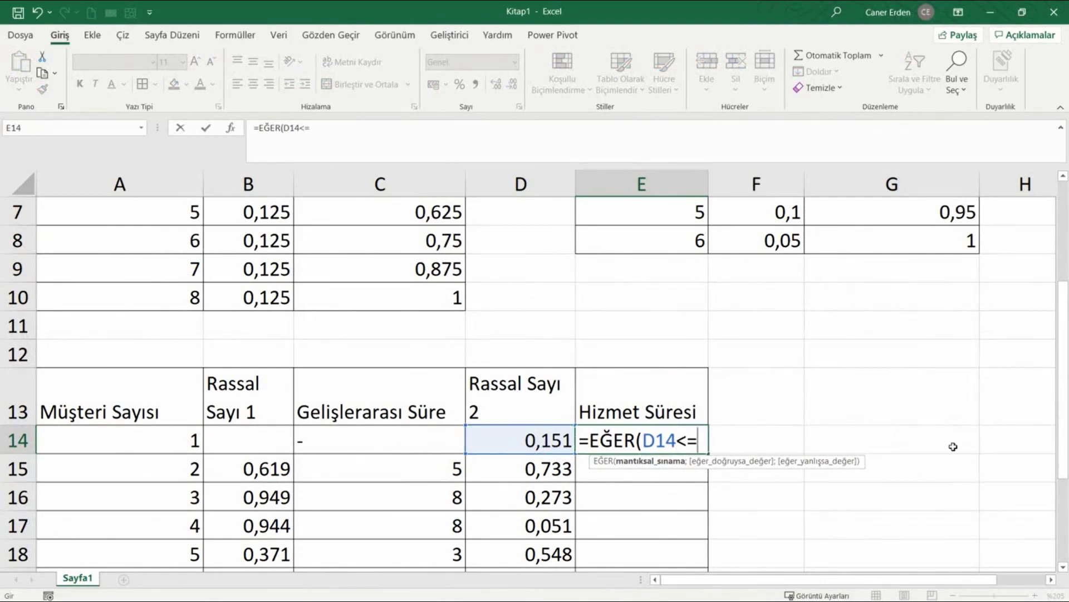
scroll(953, 446, "up", 2)
left_click(961, 269)
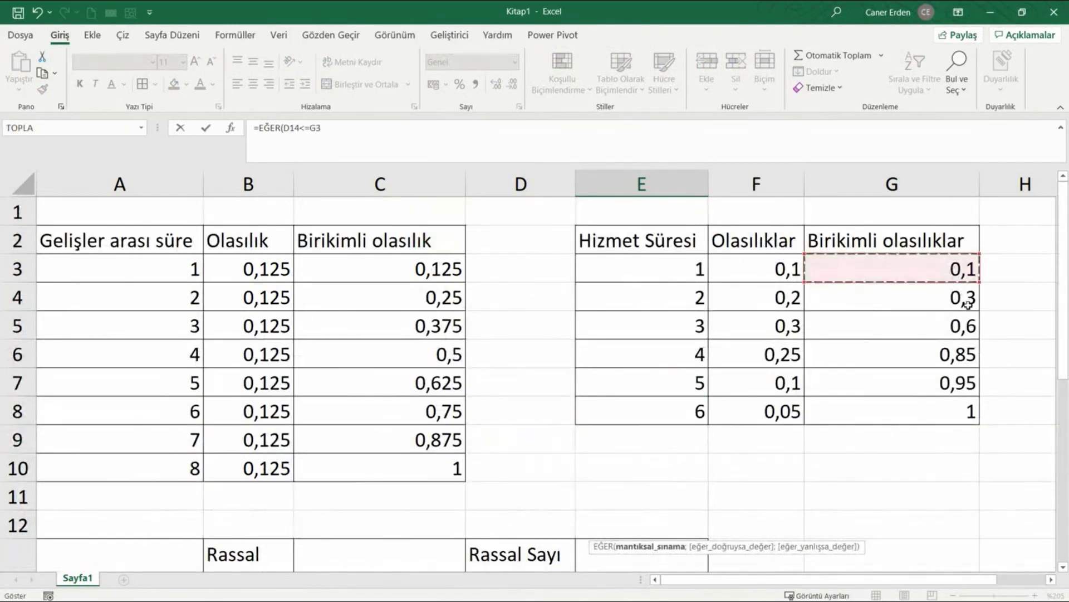
key("F4")
scroll(968, 304, "down", 3)
type("$G$3;")
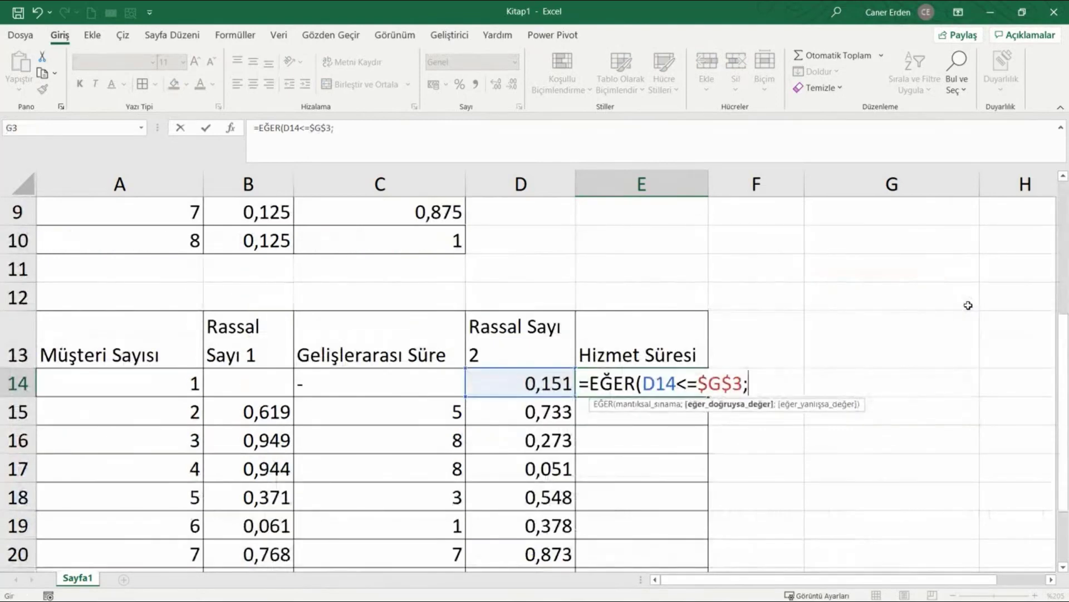
scroll(816, 324, "up", 3)
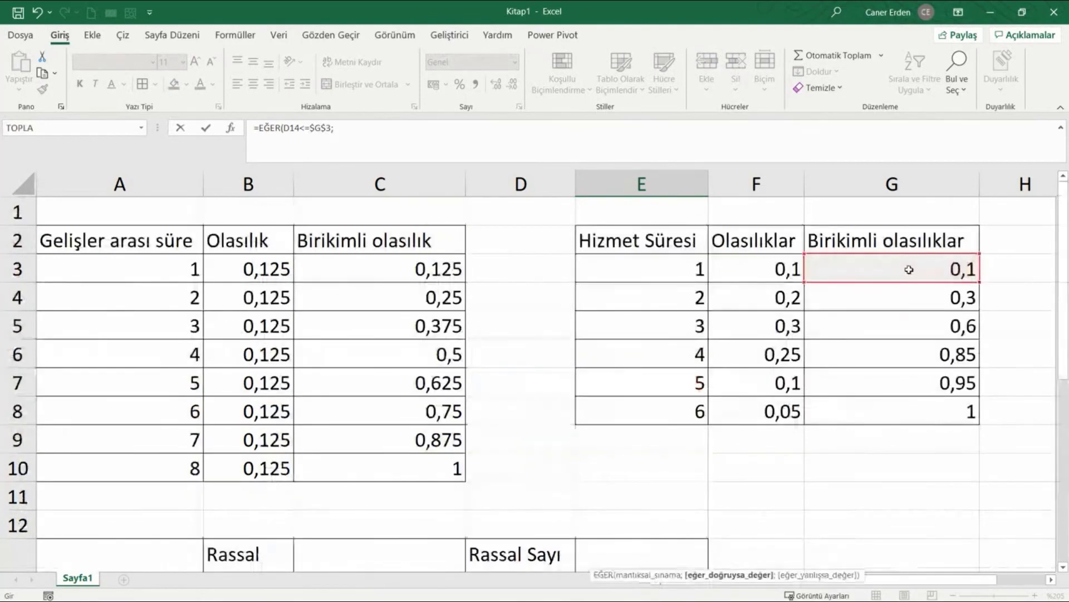
left_click(669, 273)
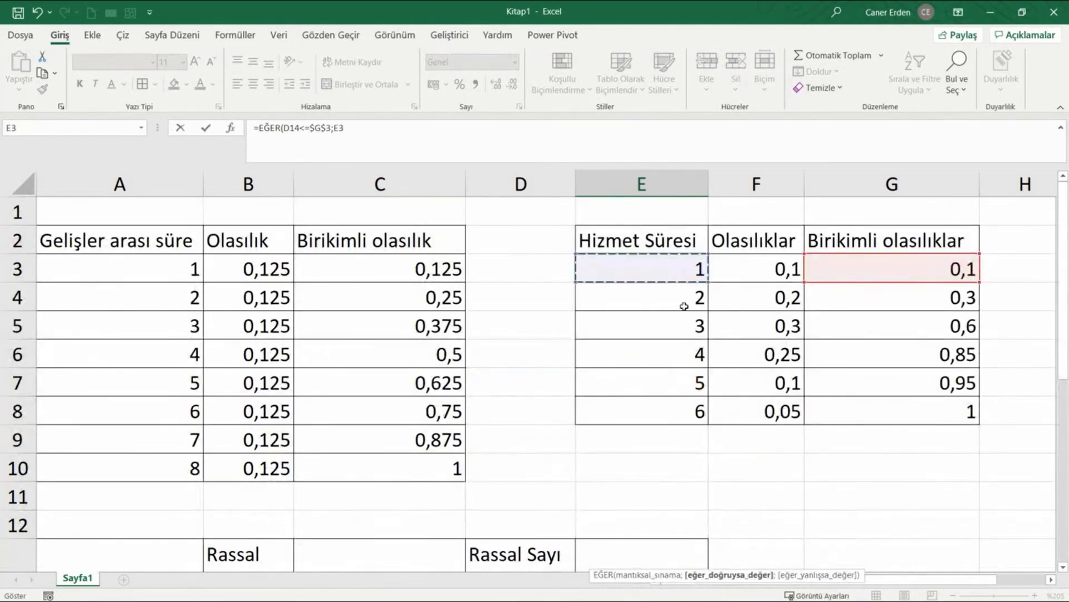
key("F4")
Nest a second EĞER testing D14<=$G$4 that returns $E$4 (service time 2)
type("$E$3;")
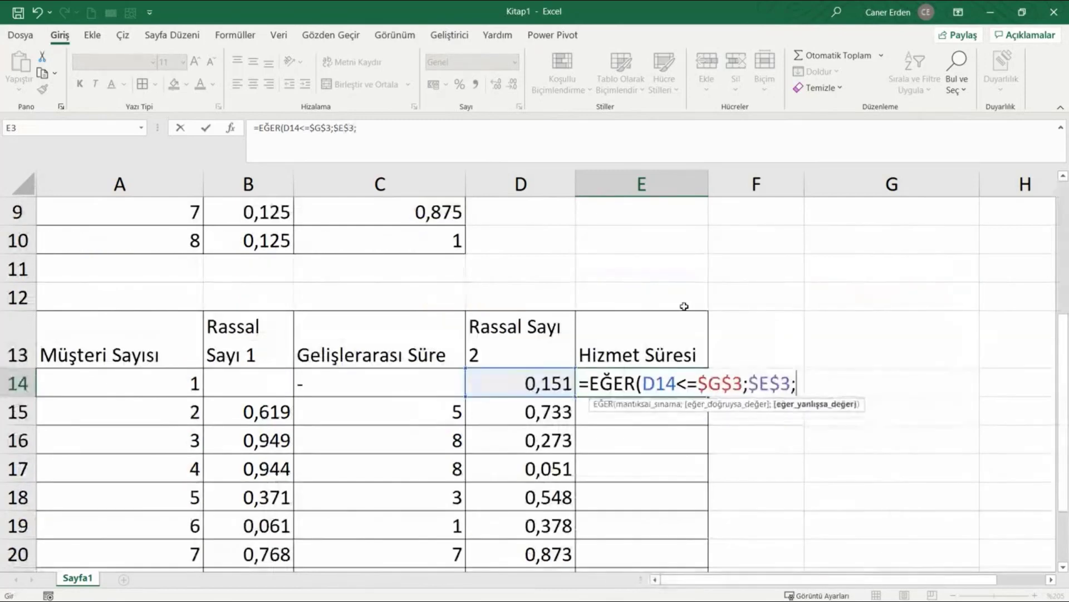
type("eğ")
key("Tab")
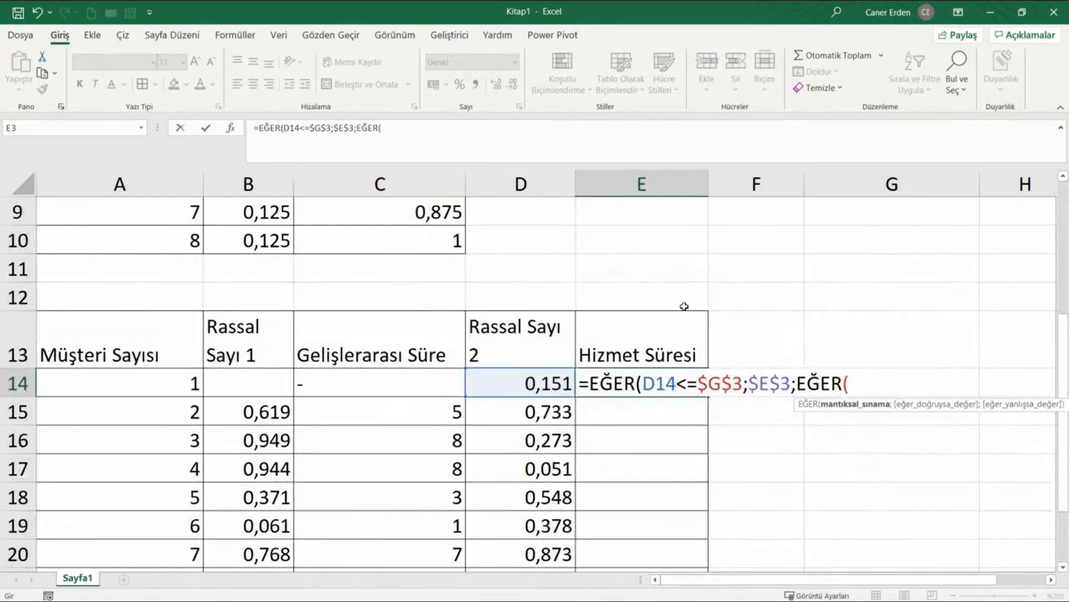
left_click(544, 382)
type("<")
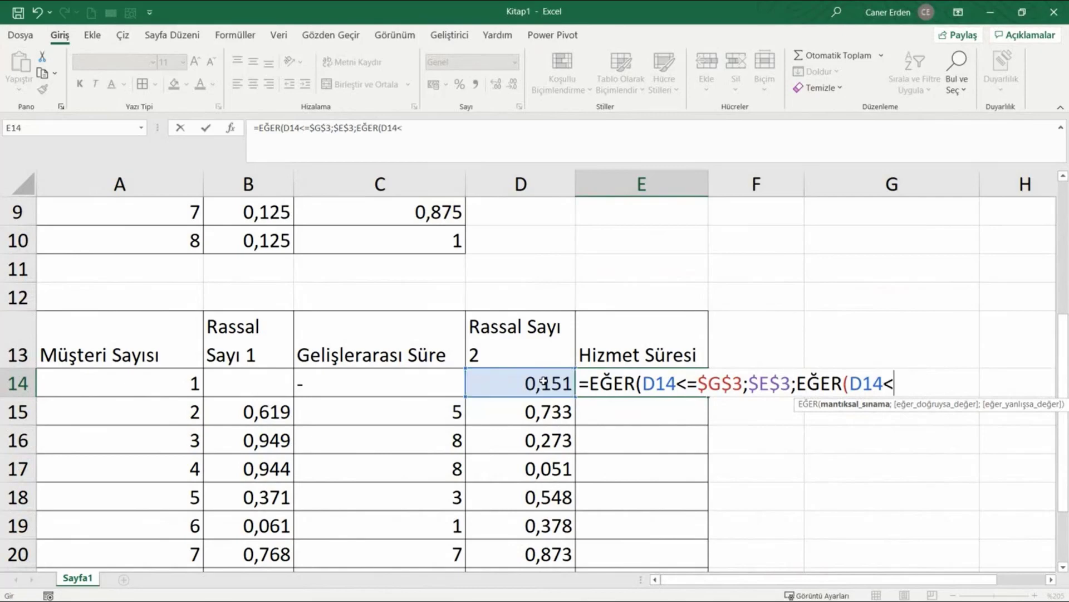
type("=")
scroll(830, 298, "up", 3)
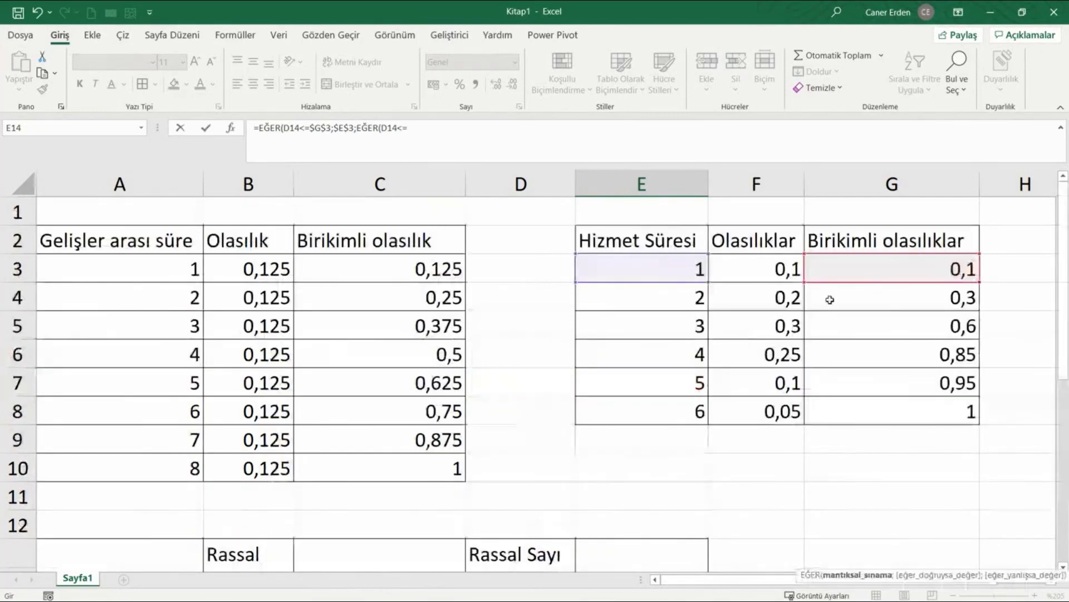
left_click(863, 295)
key("F4")
type(";")
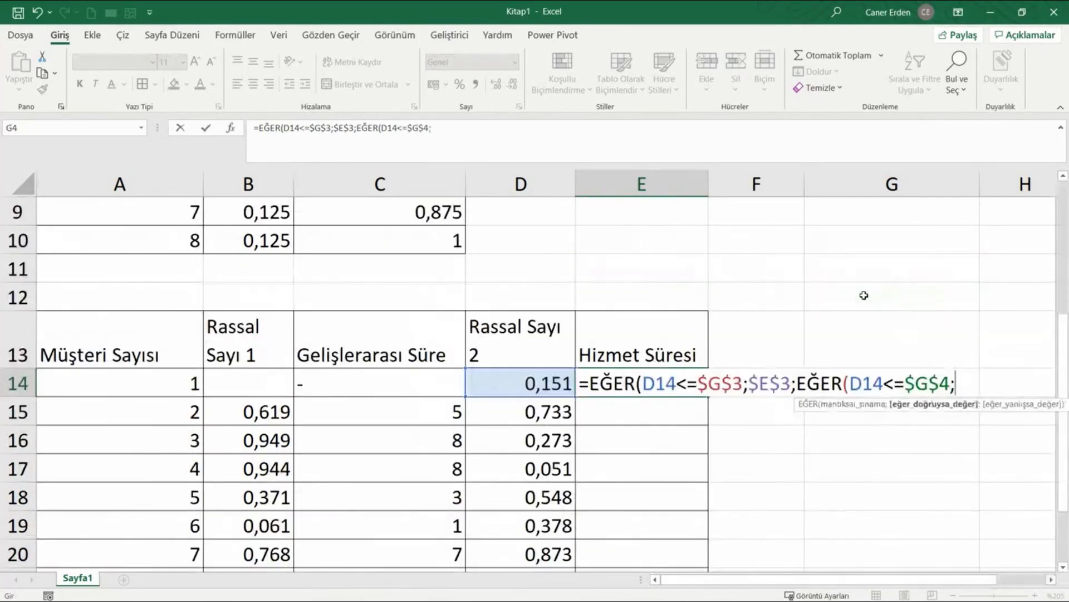
scroll(997, 379, "up", 3)
left_click(692, 303)
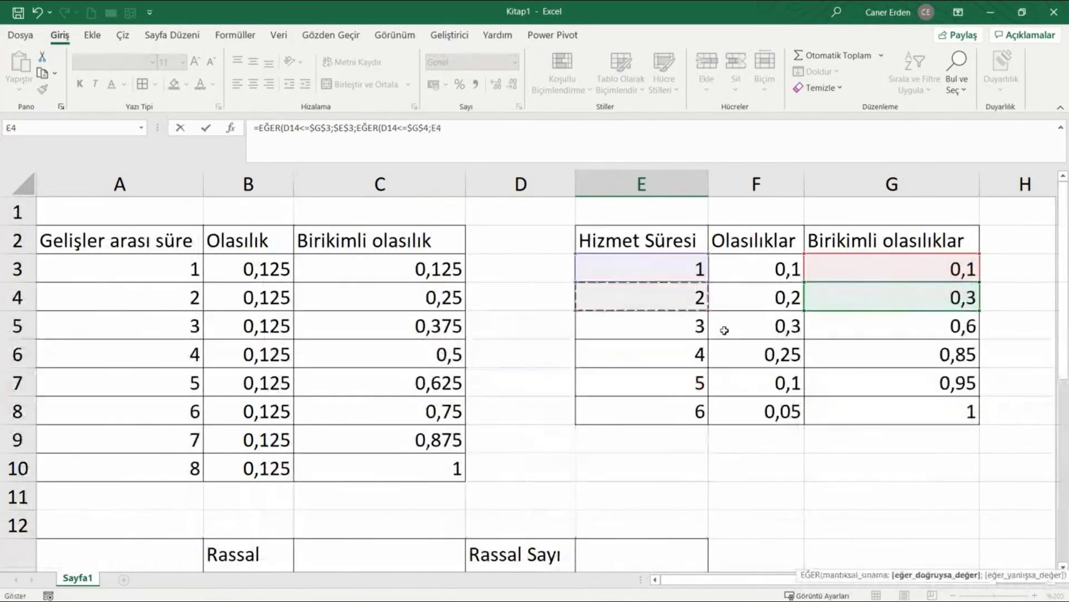
key("F4")
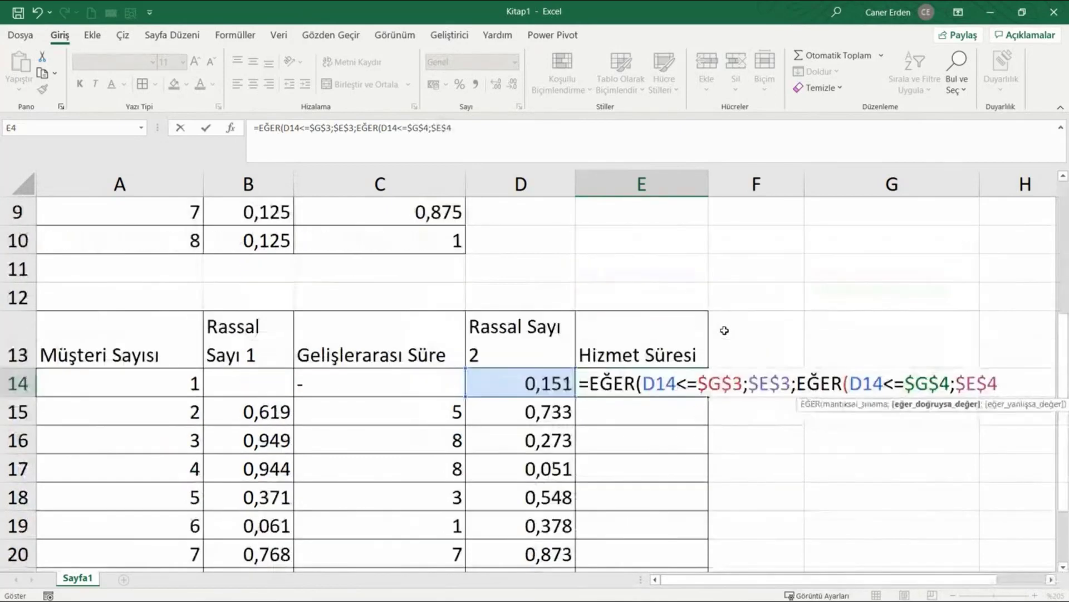
Nest a third EĞER testing D14<=$G$5 (0,6) that returns $E$5 (service time 3)
type(";eğer")
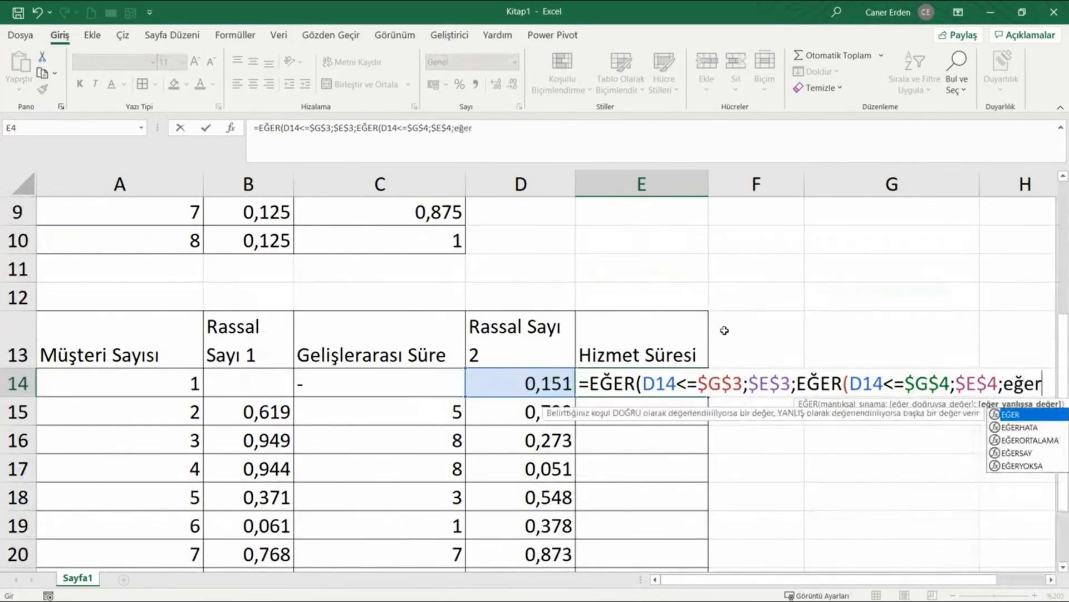
key("Tab")
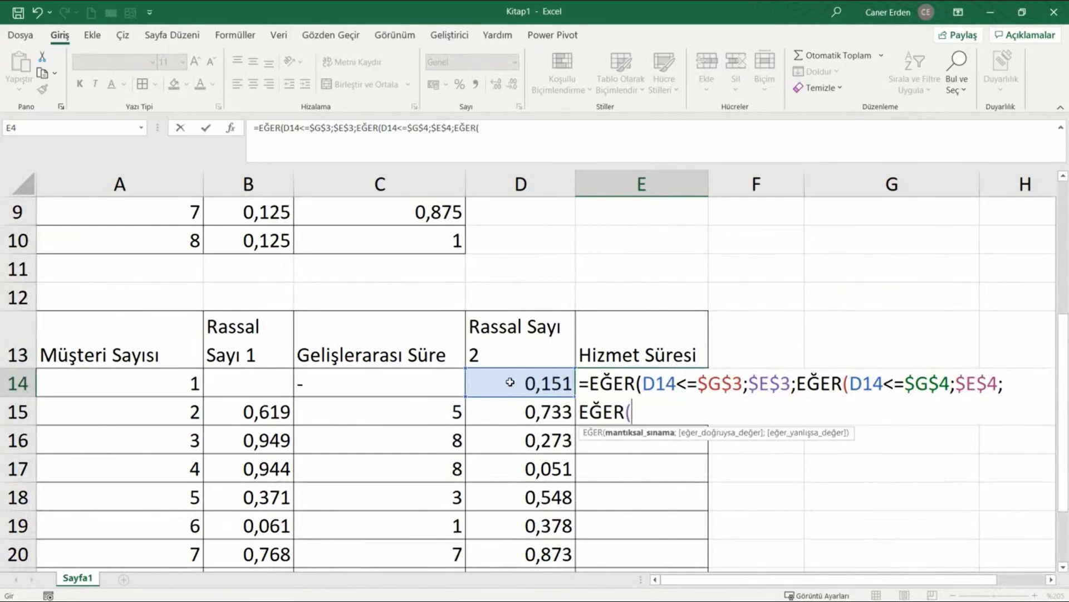
left_click(510, 382)
type("<=")
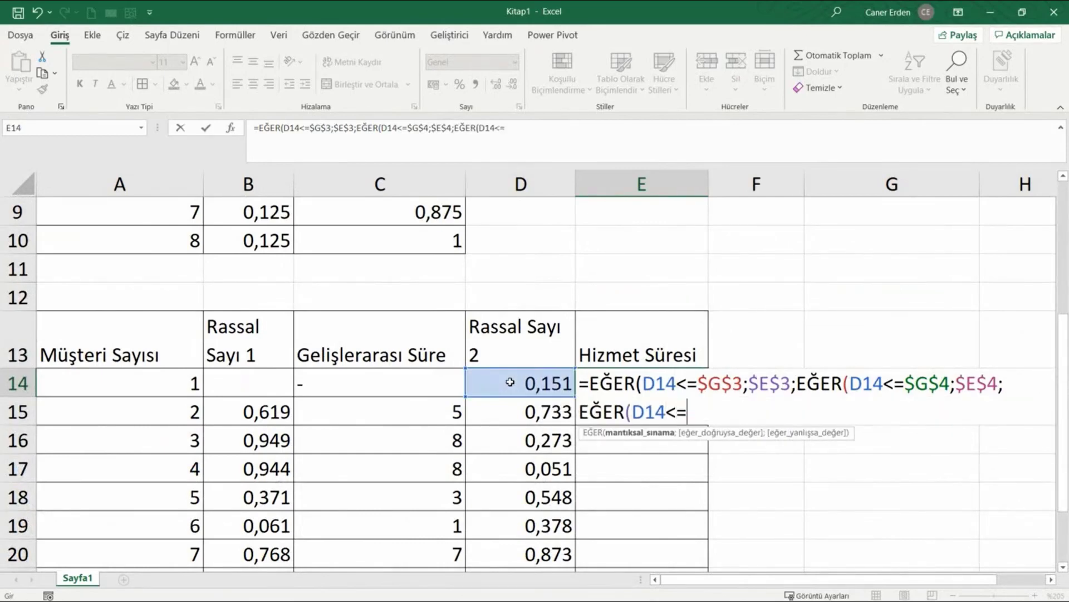
scroll(510, 382, "up", 3)
left_click(899, 327)
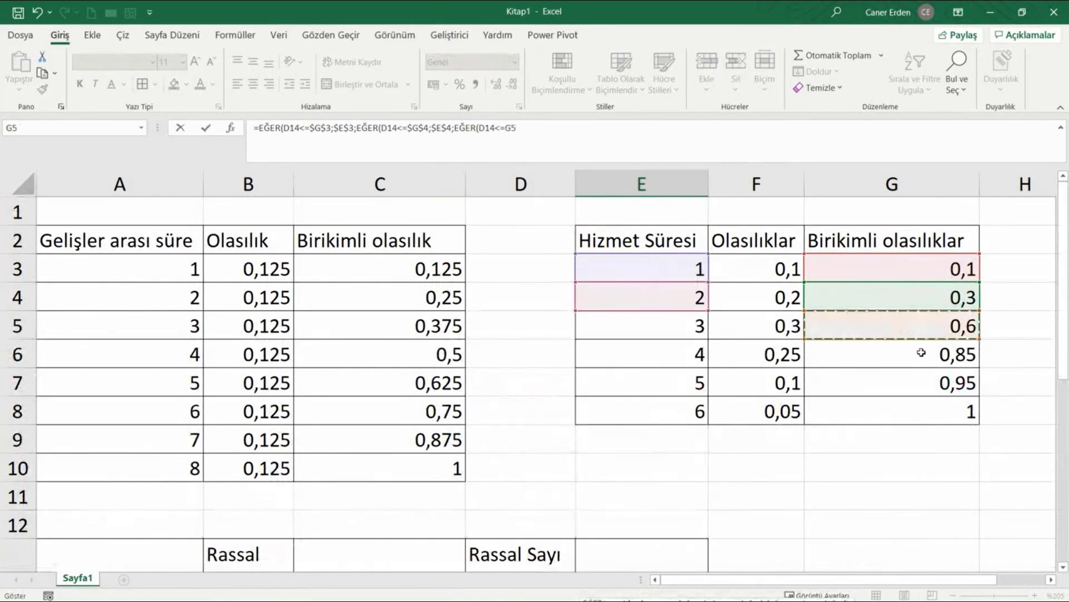
key("F4")
type("$G$5;")
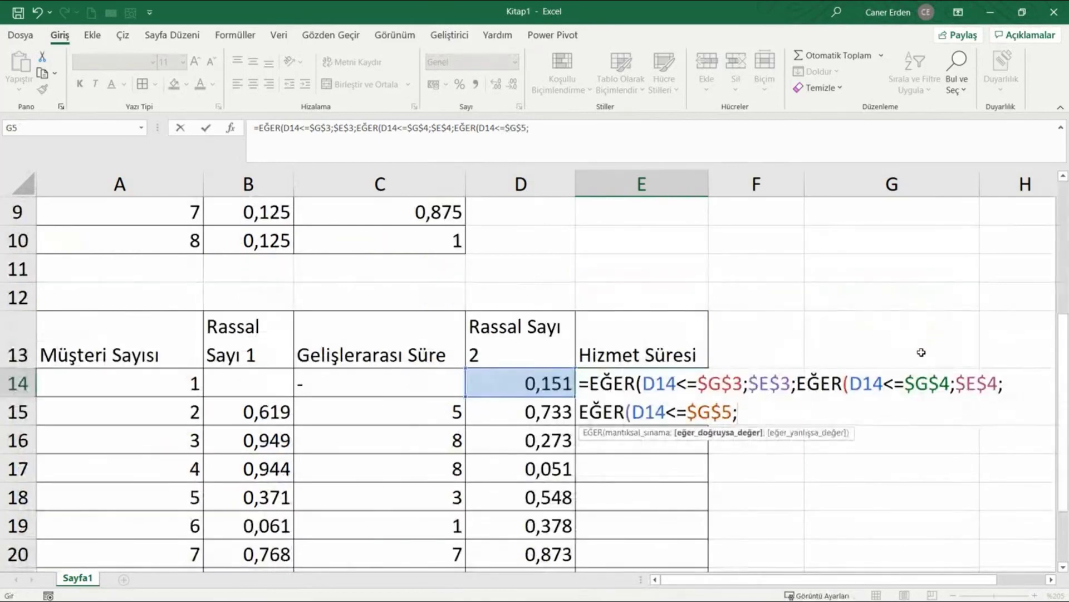
scroll(921, 352, "up", 3)
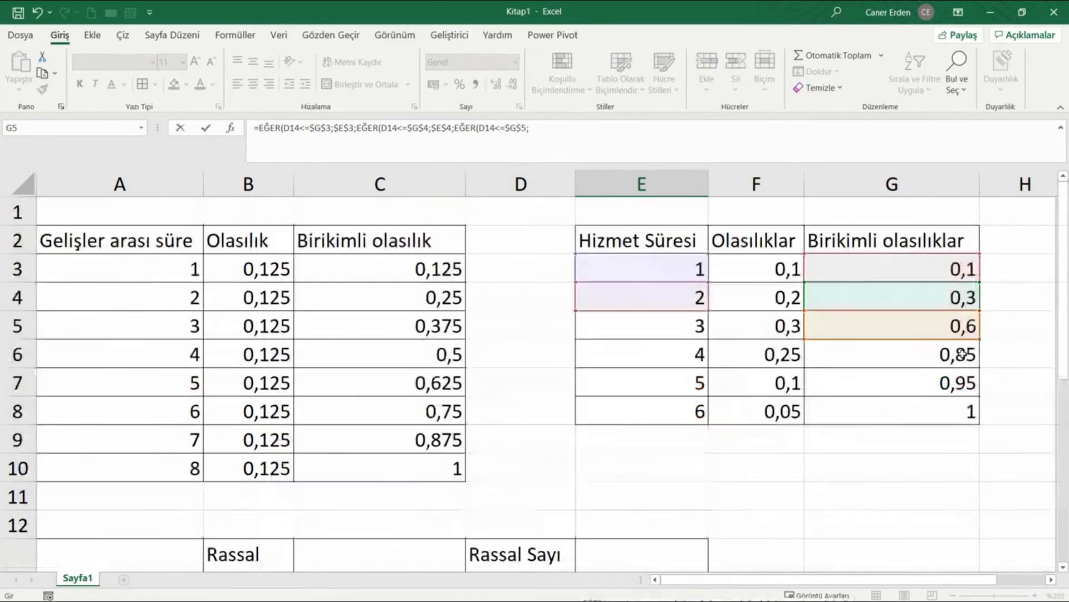
left_click(685, 333)
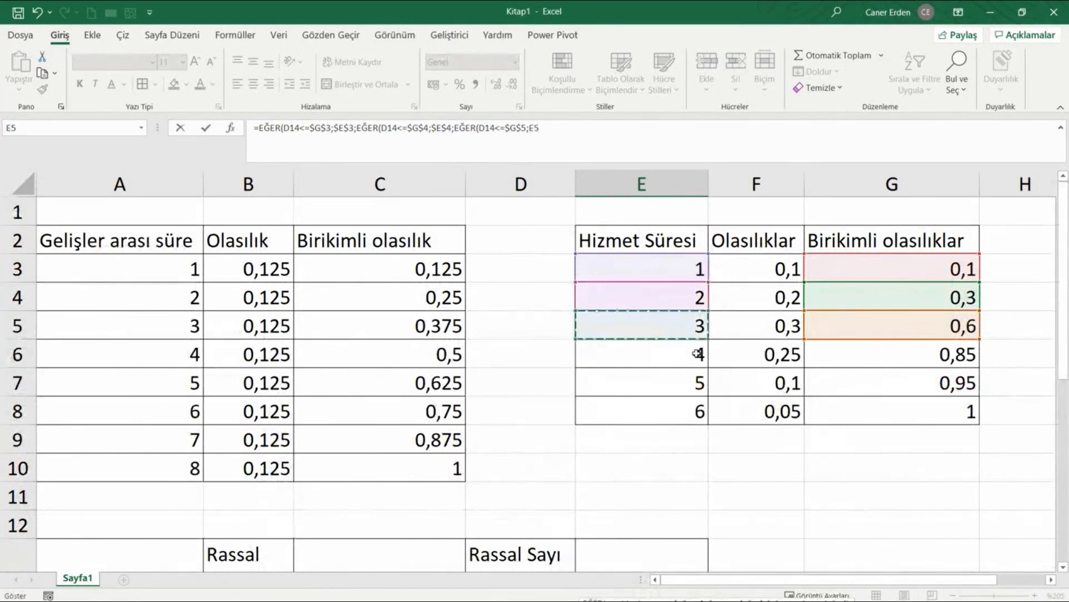
key("F4")
Begin a fourth nested EĞER comparing D14 against G6 (0,85)
type("$E$5;eğ")
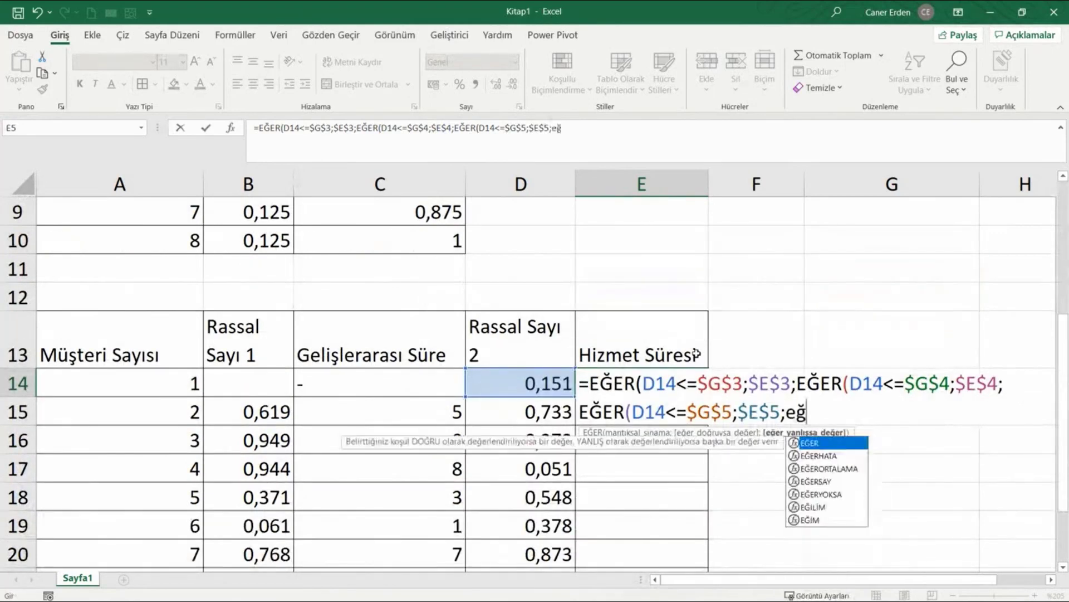
key("Tab")
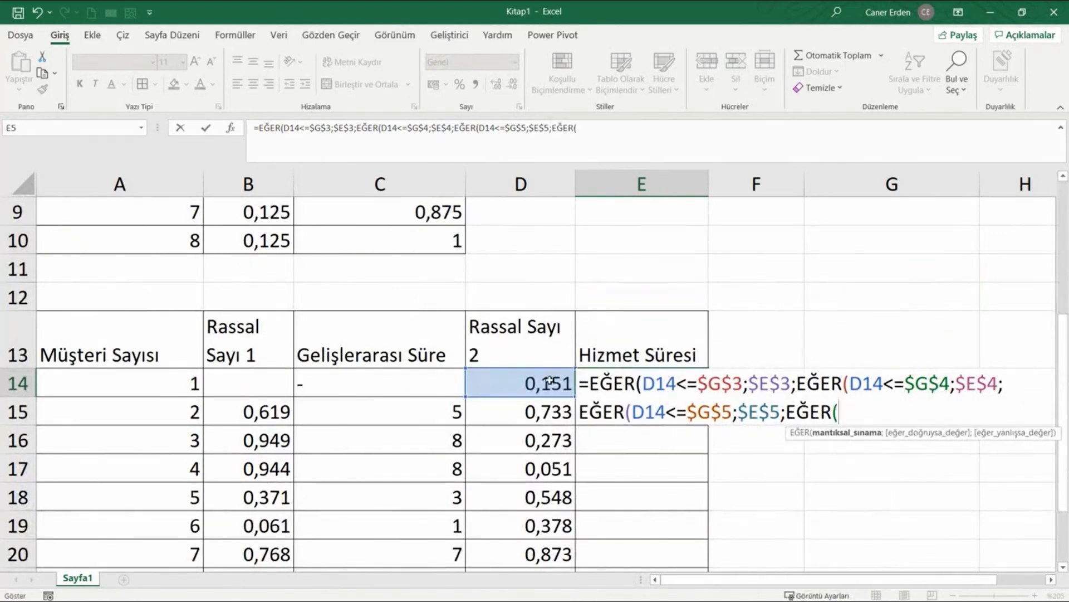
left_click(551, 384)
type("<=")
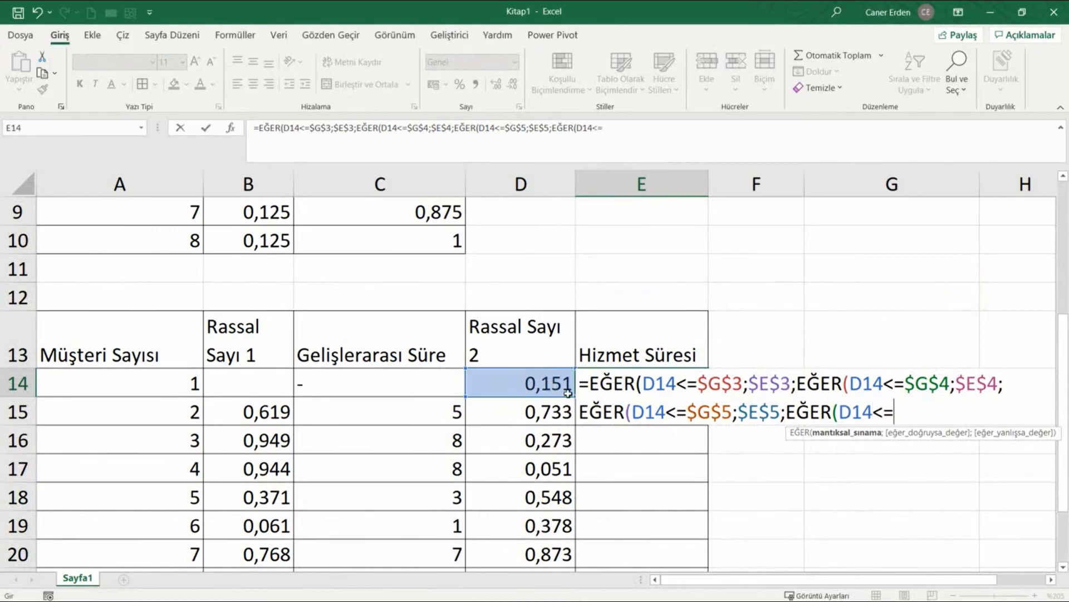
scroll(568, 394, "up", 3)
left_click(876, 359)
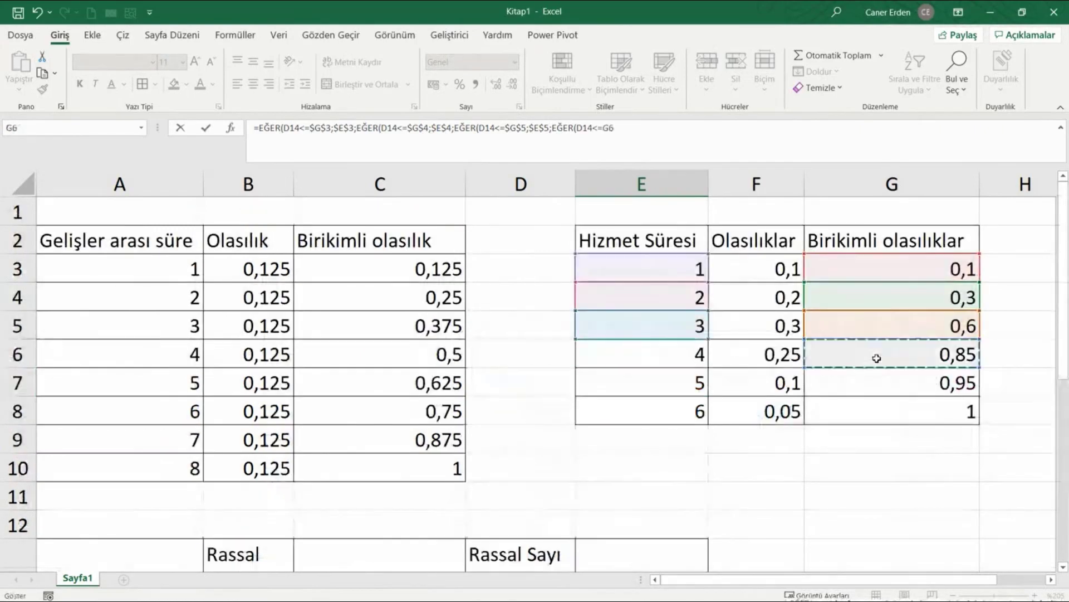
Return E6 (service time 4) for the 0,85 branch and open another nested EĞER, removing a misplaced G7 reference
type(";")
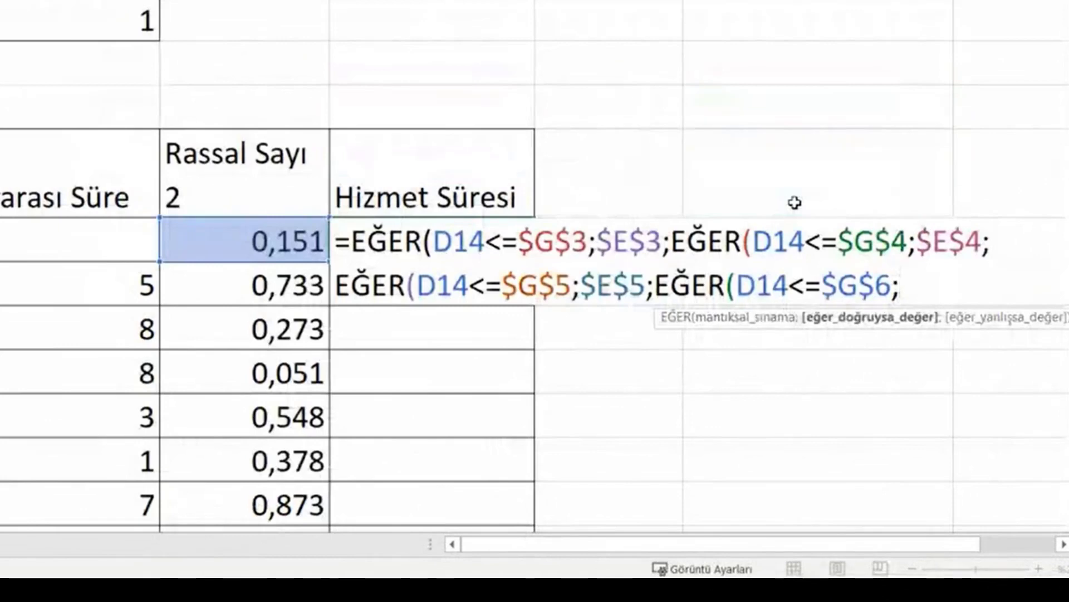
scroll(795, 202, "up", 3)
left_click(487, 210)
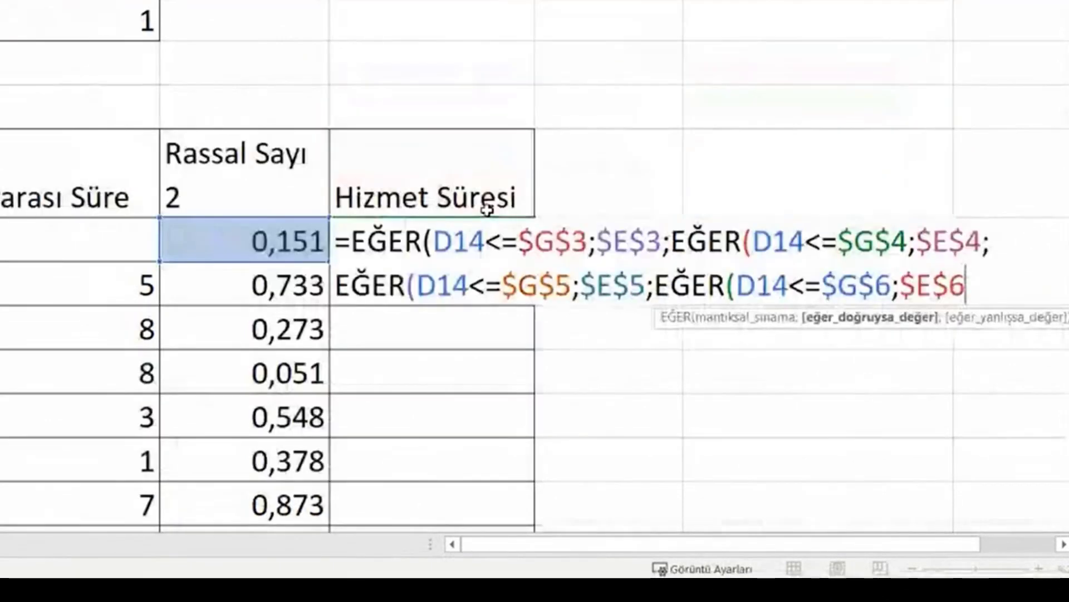
type(";eğer")
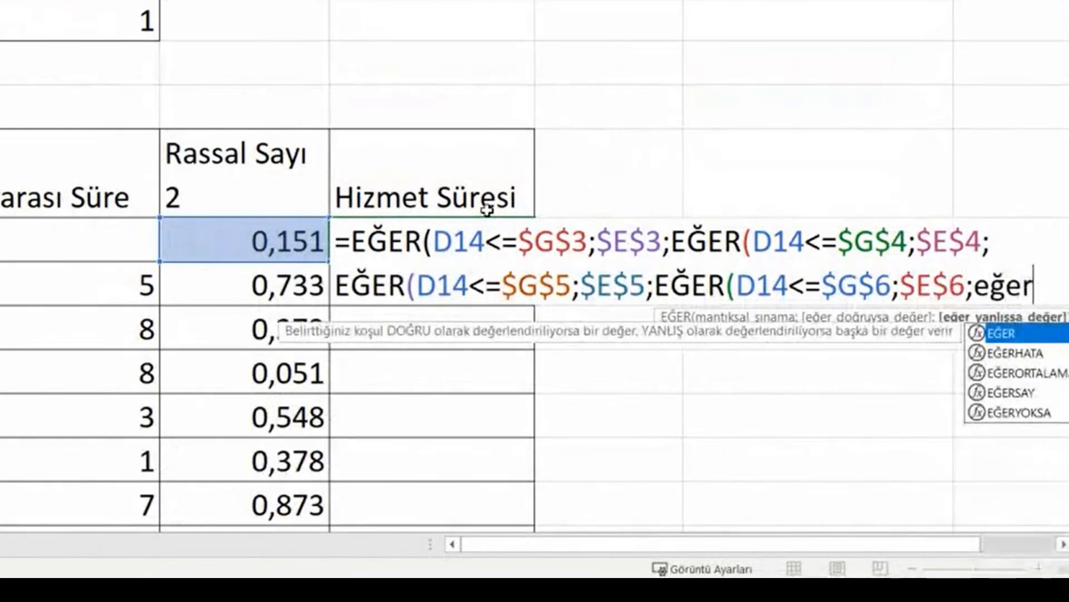
key("Tab")
scroll(573, 210, "up", 3)
left_click(888, 242)
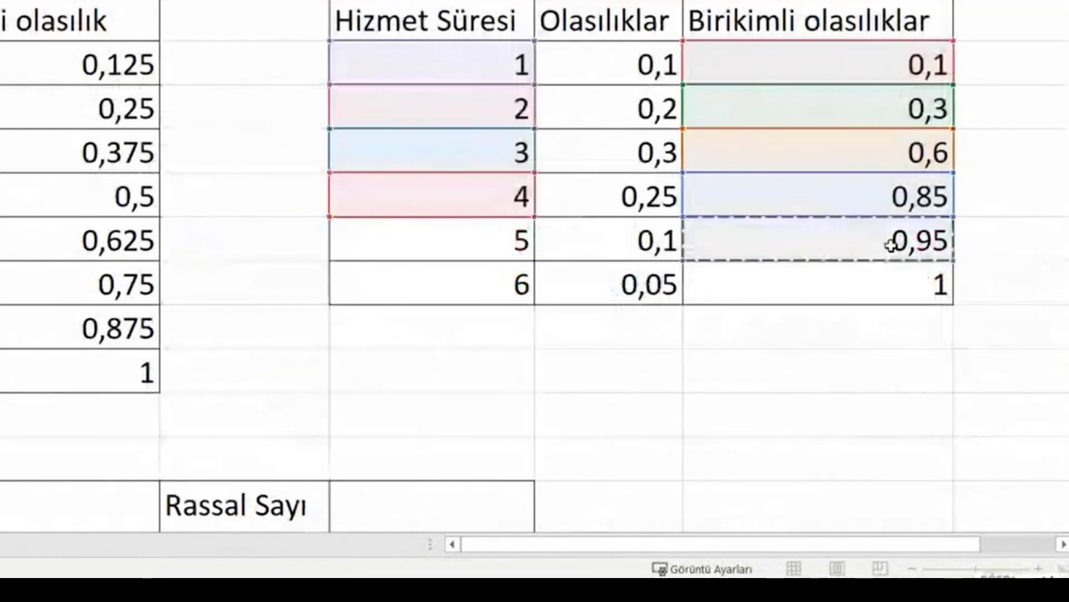
scroll(894, 245, "down", 3)
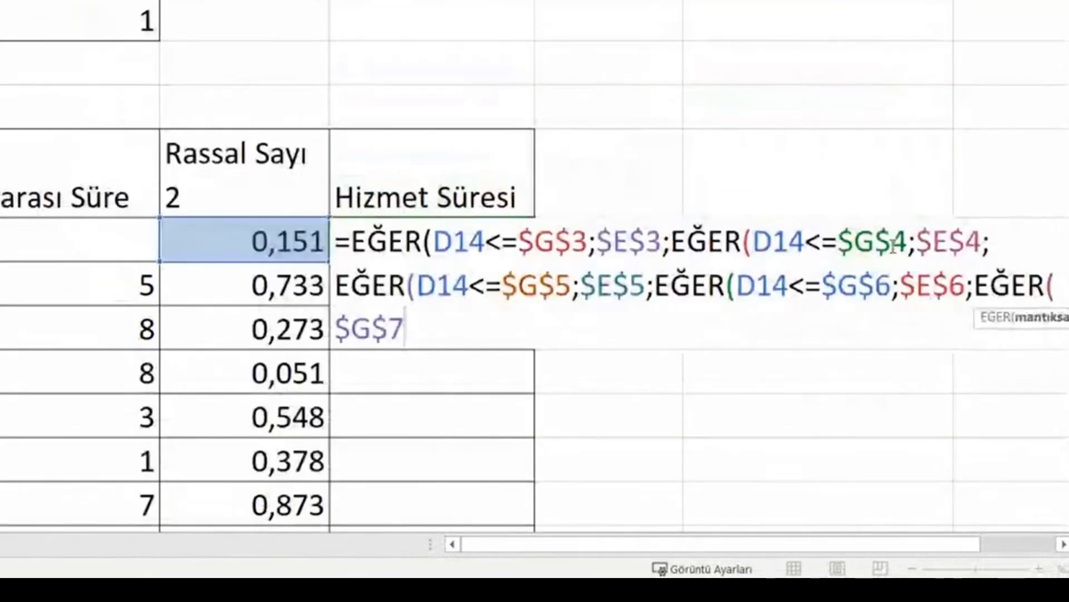
key("BackSpace")
key("BackSpace")
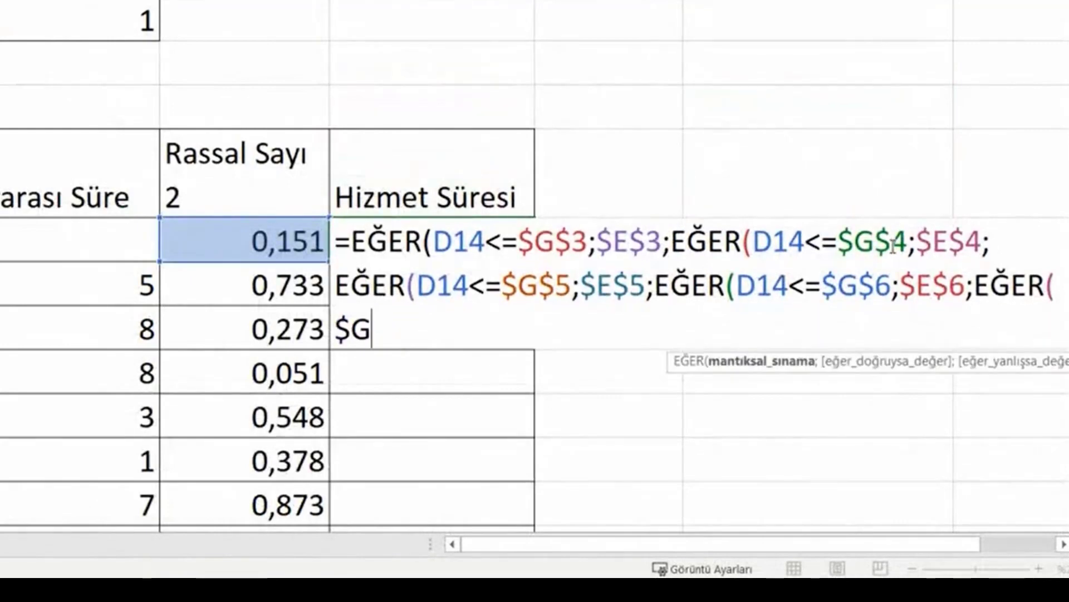
key("BackSpace")
key("BackSpace")
key("BackSpace")
type("(")
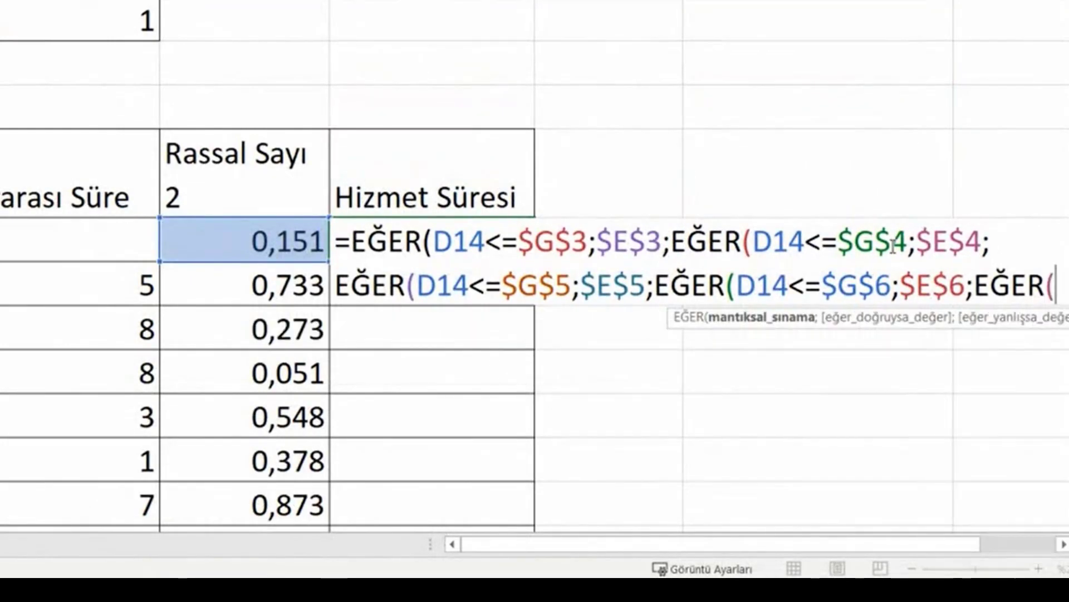
Add the D14<=$G$7 (0,95) test returning $E$7 (service time 5)
left_click(266, 250)
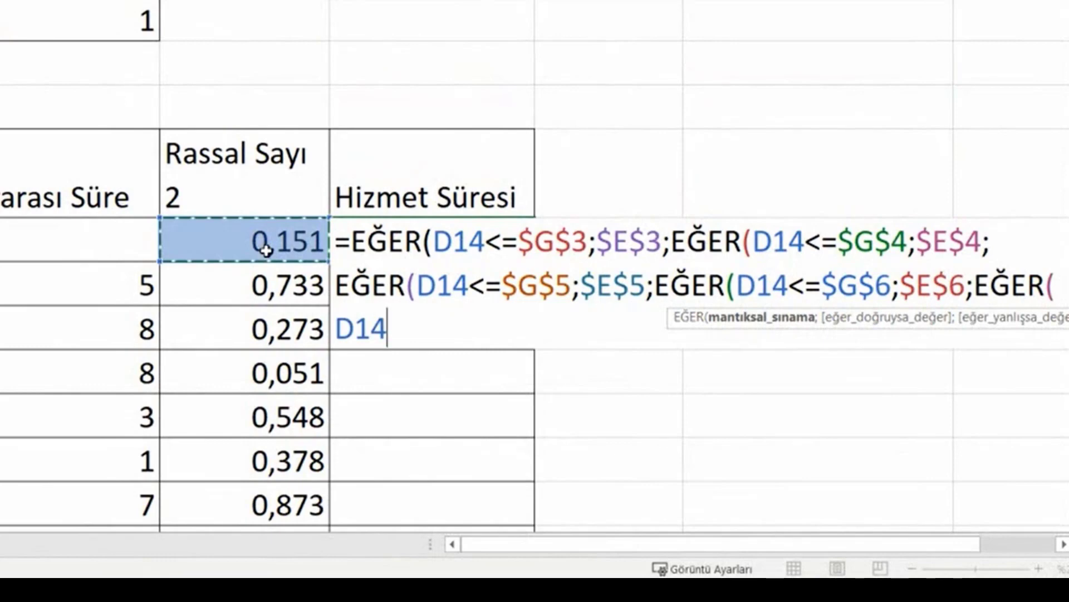
type("<=")
scroll(277, 250, "up", 3)
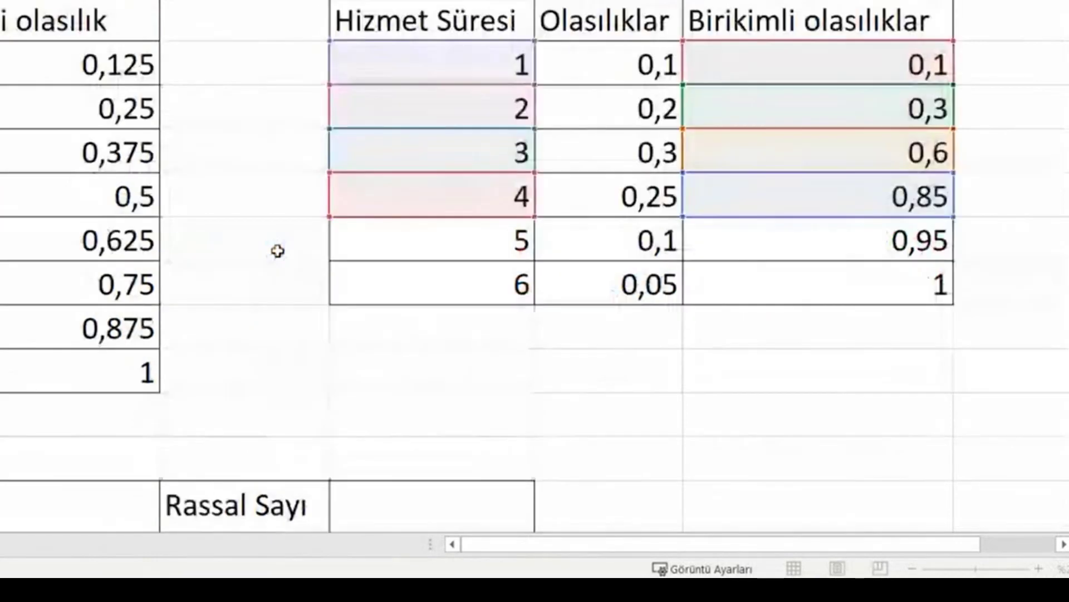
left_click(793, 244)
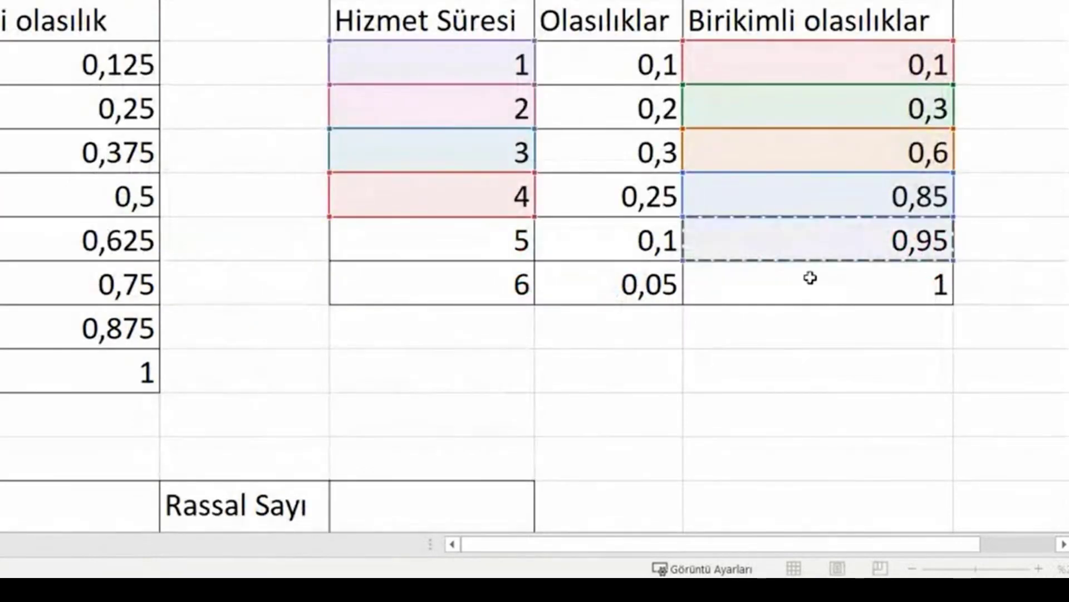
key("F4")
type(";")
scroll(723, 251, "up", 2)
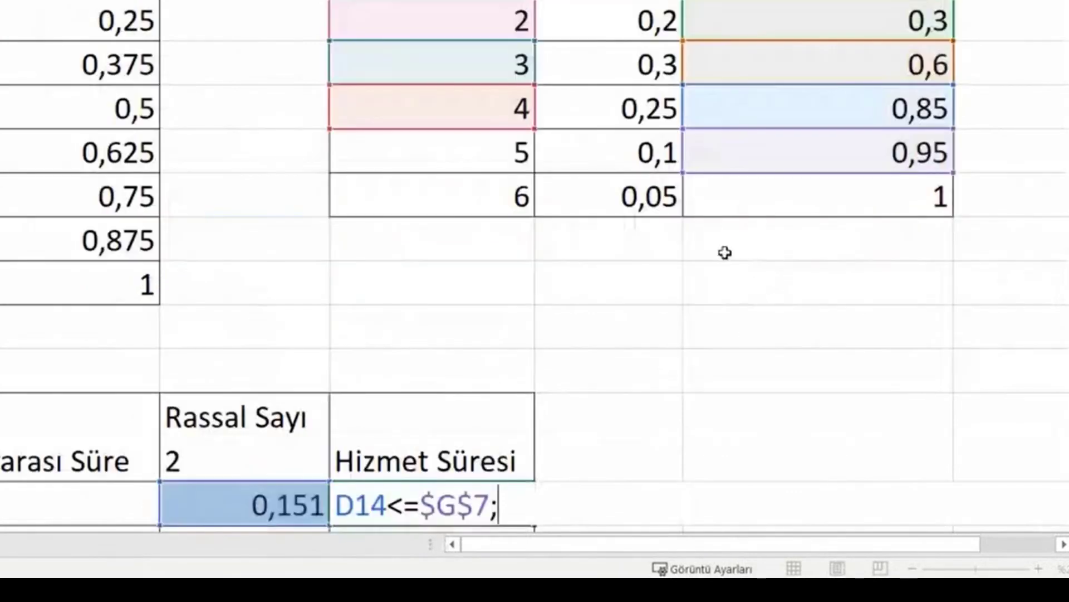
left_click(486, 151)
key("F4")
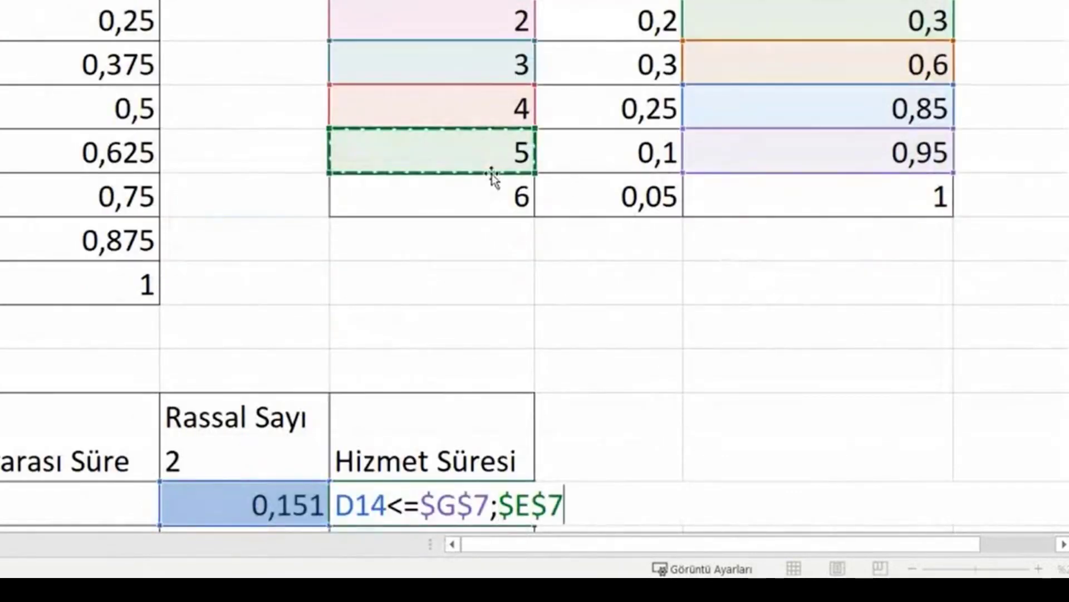
Add the final D14<=$G$8 branch returning $E$8, close all parentheses and enter the formula
type(";eğ")
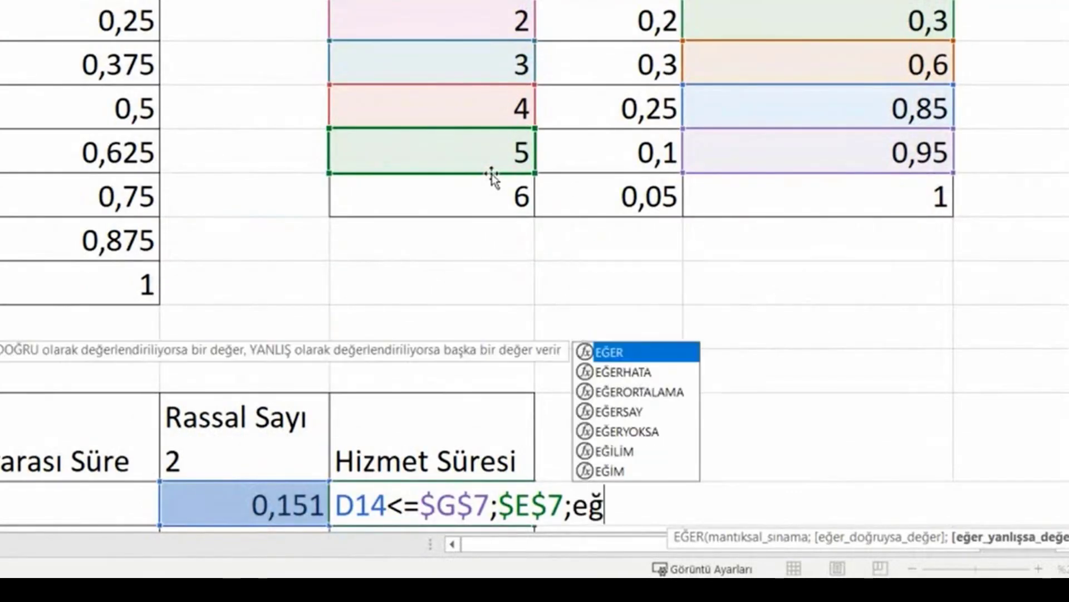
type("er")
key("Tab")
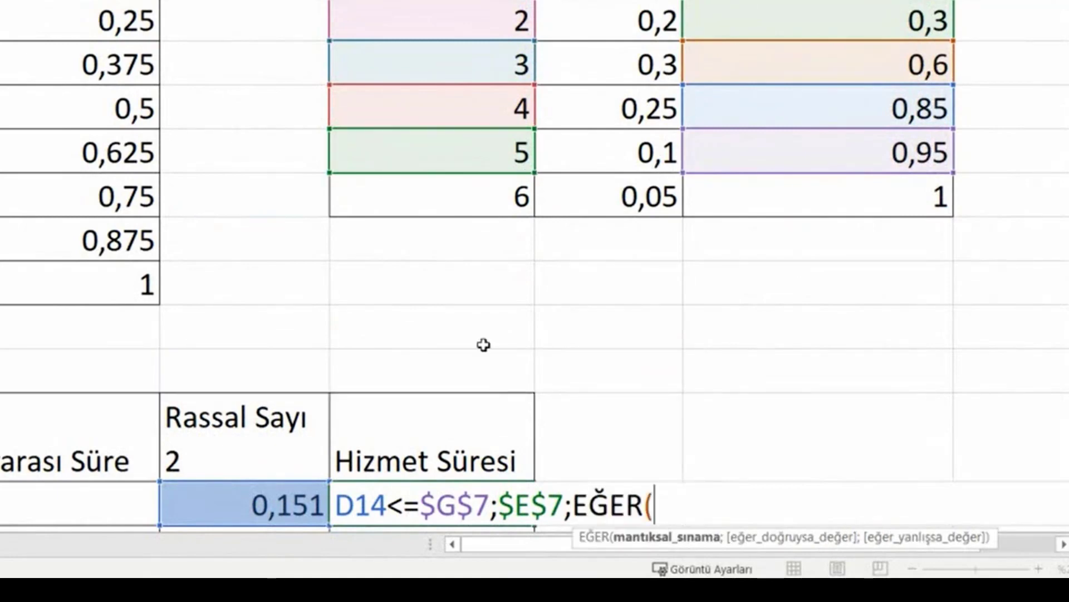
left_click(290, 505)
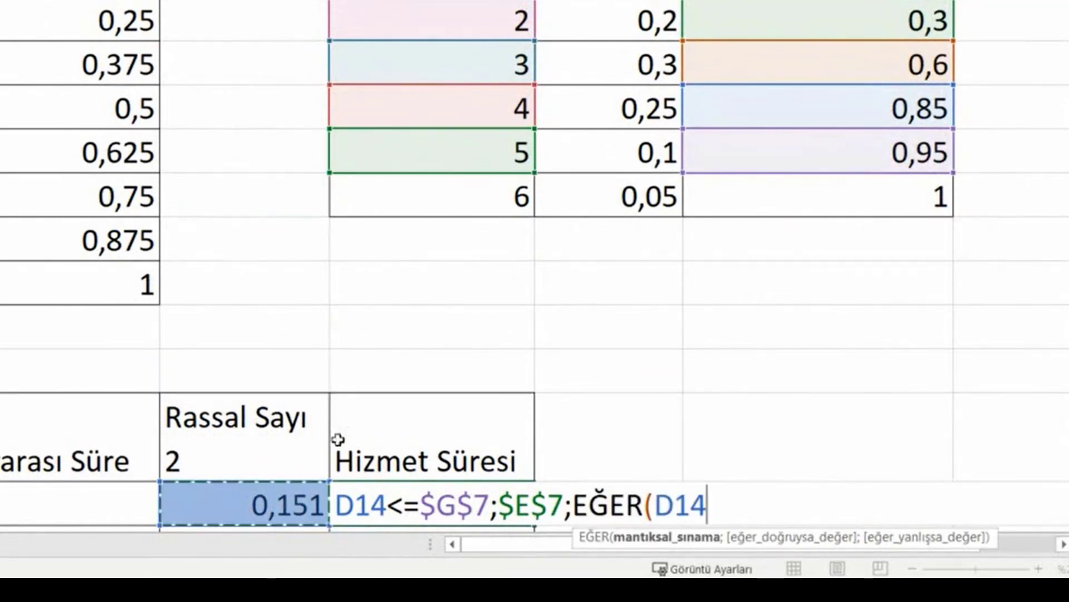
type("<=")
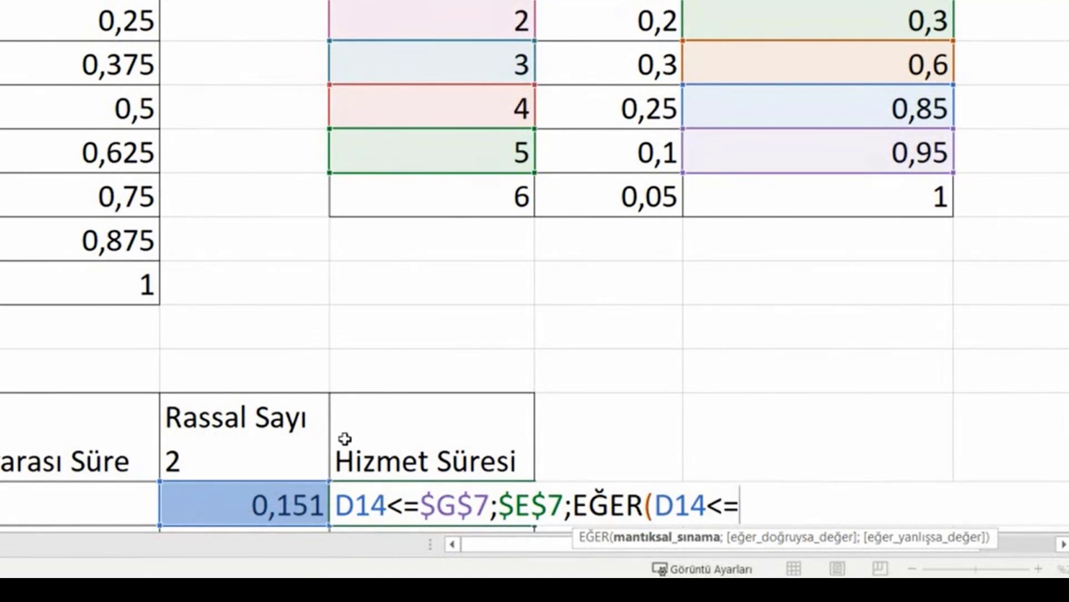
scroll(374, 438, "down", 1)
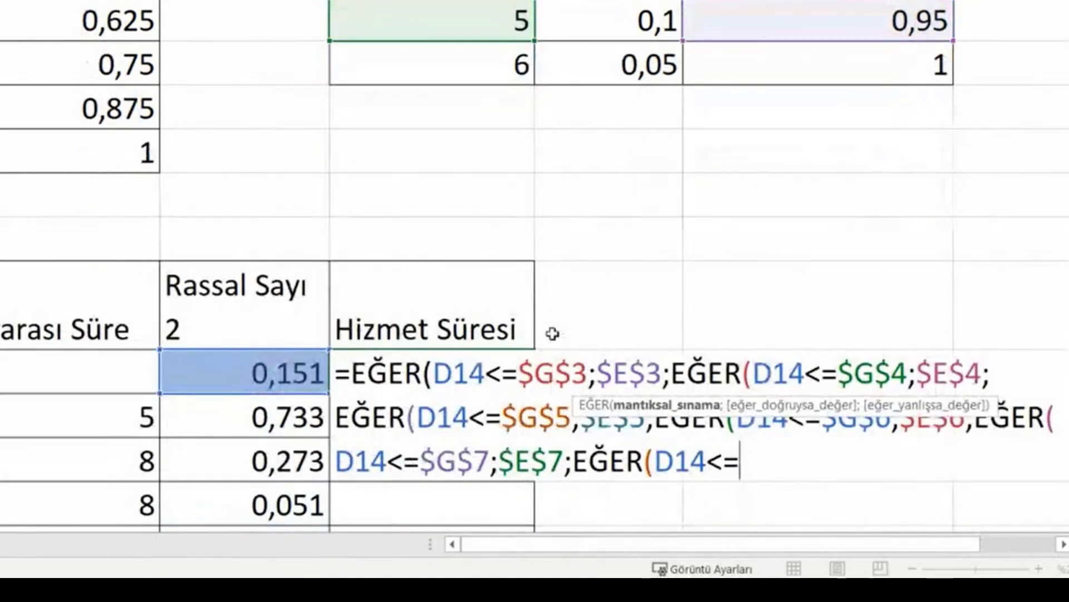
left_click(817, 73)
key("F4")
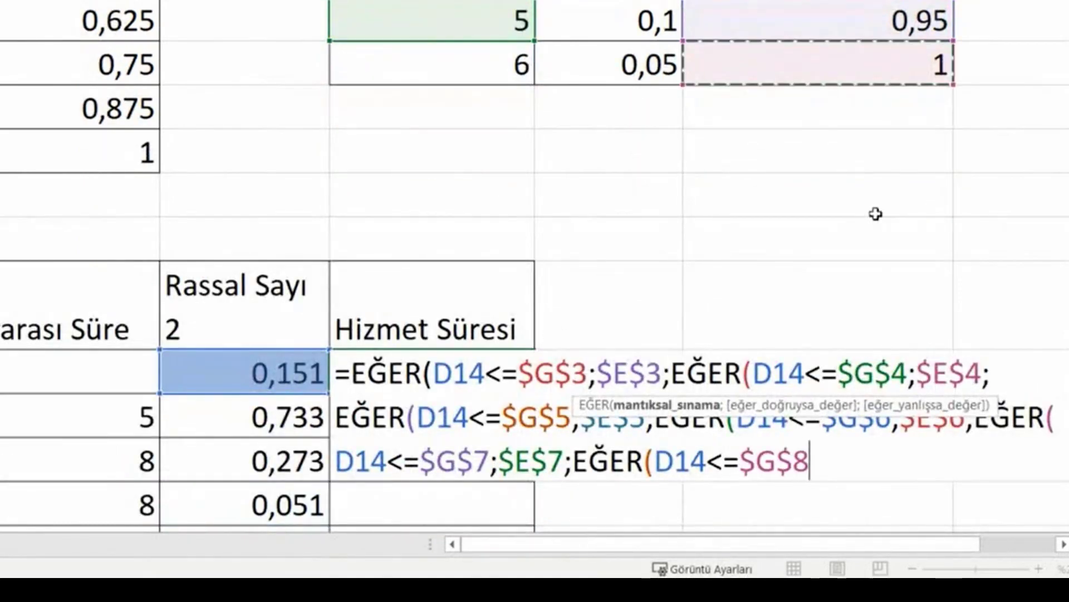
type(";")
left_click(397, 56)
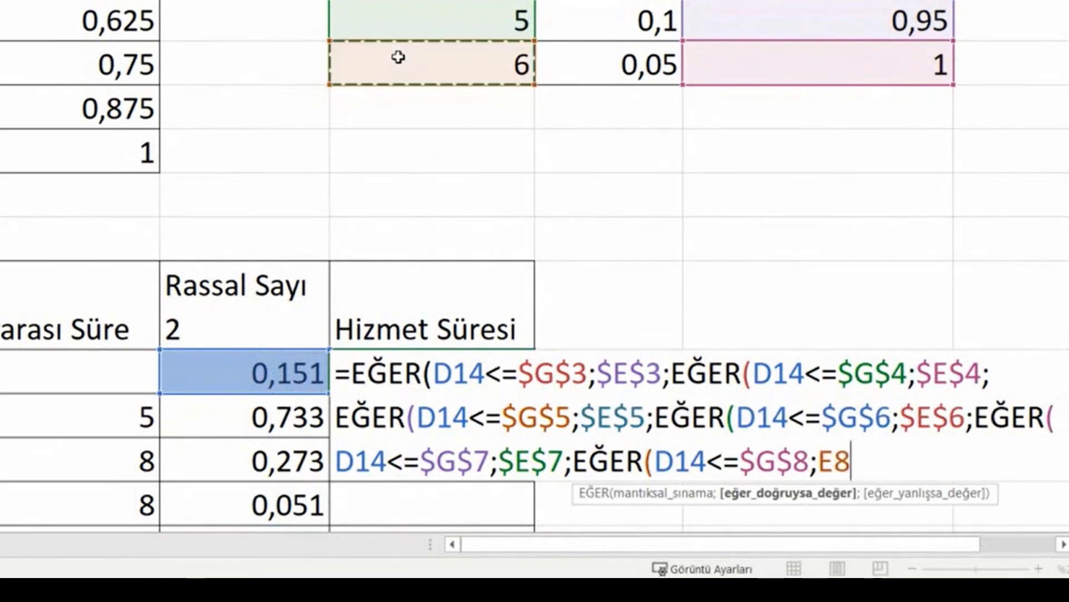
key("F4")
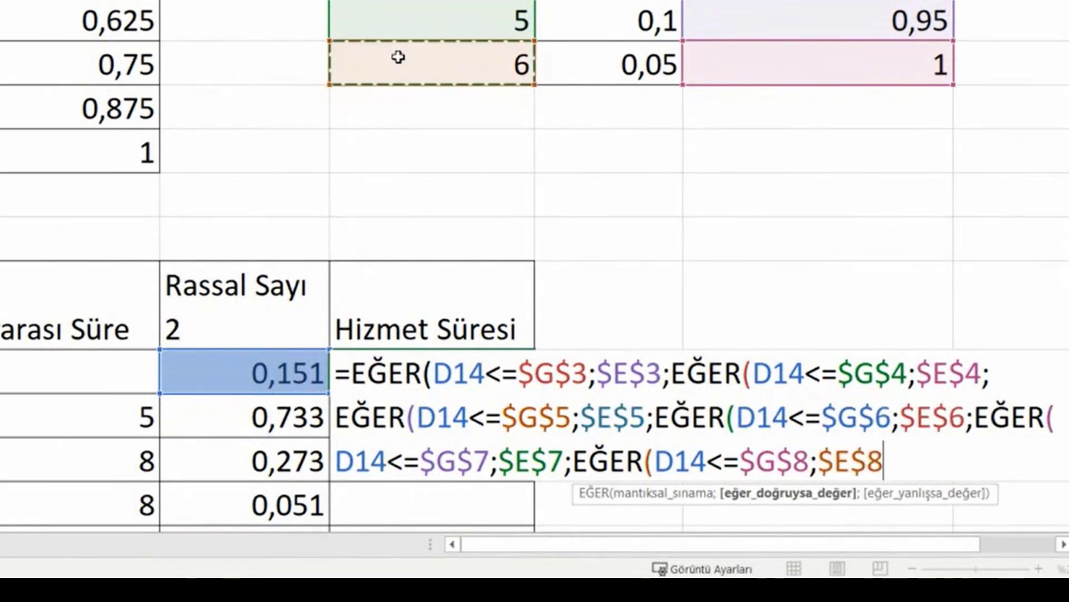
type("))")
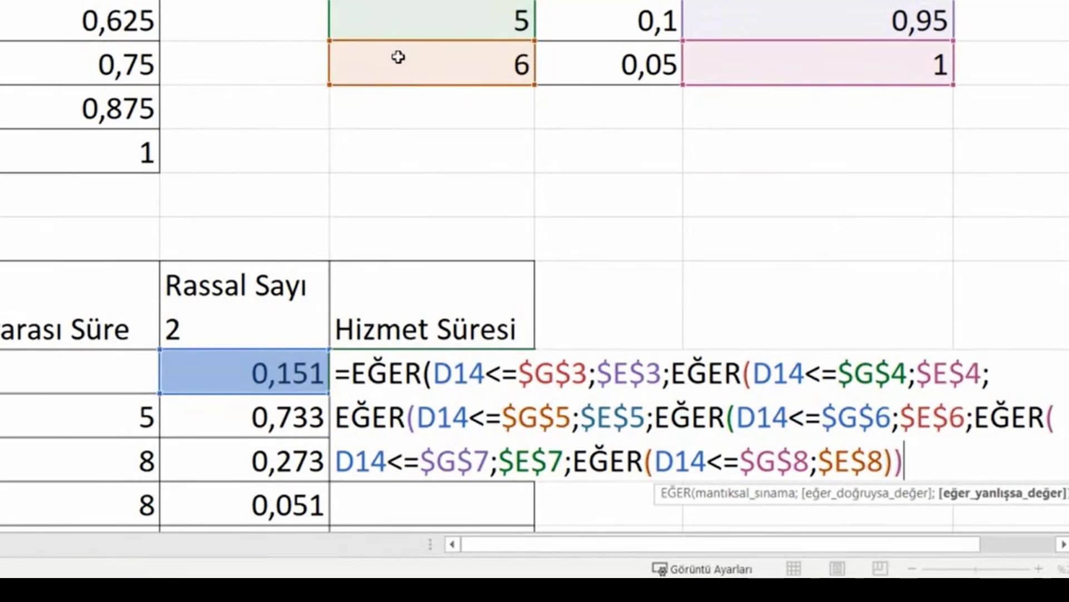
type("))")
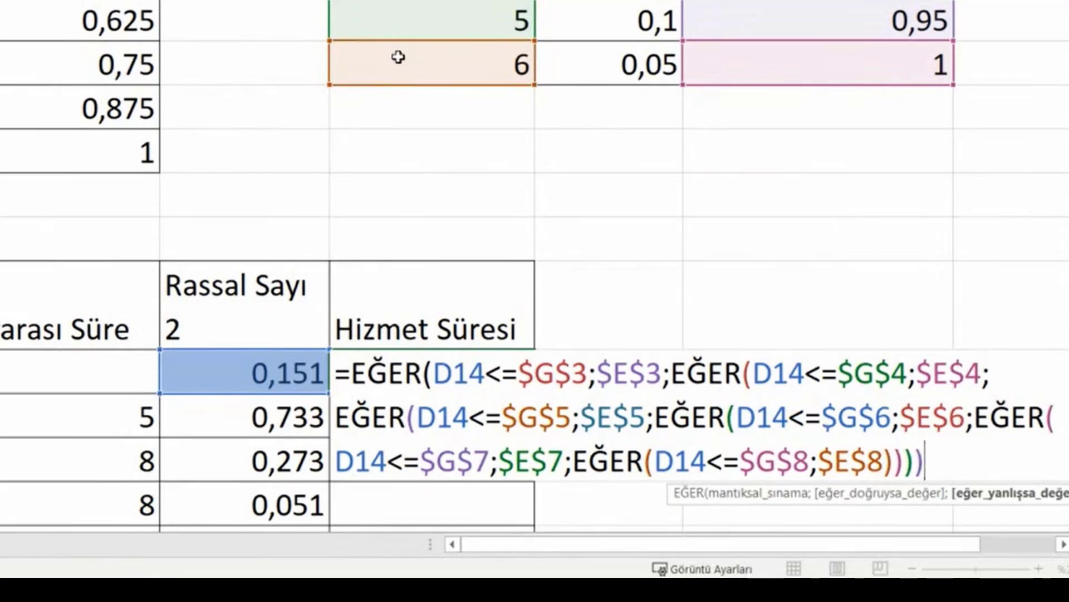
type("))")
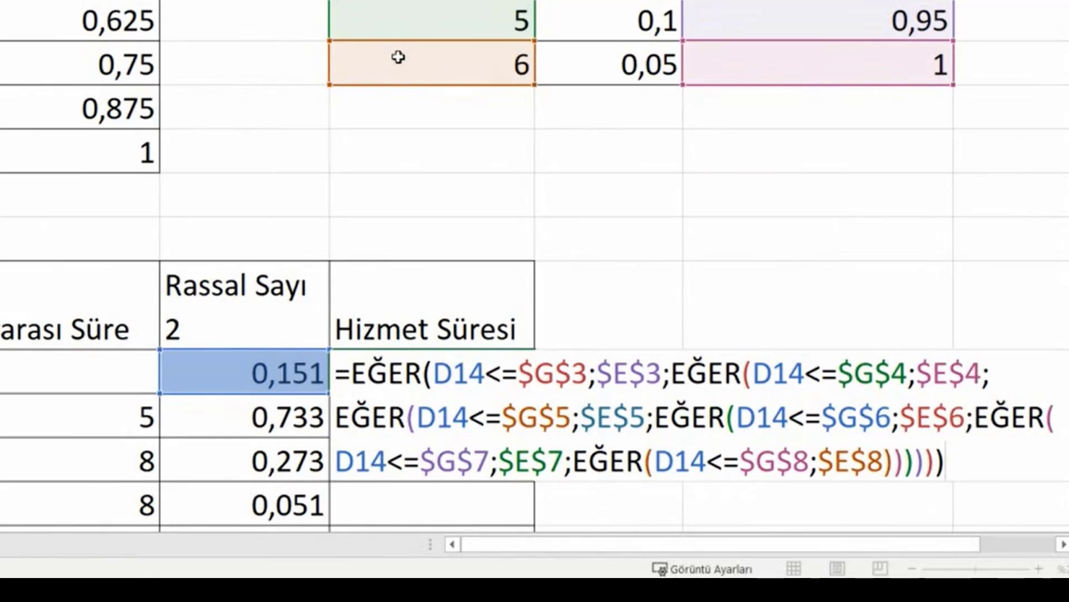
key("Return")
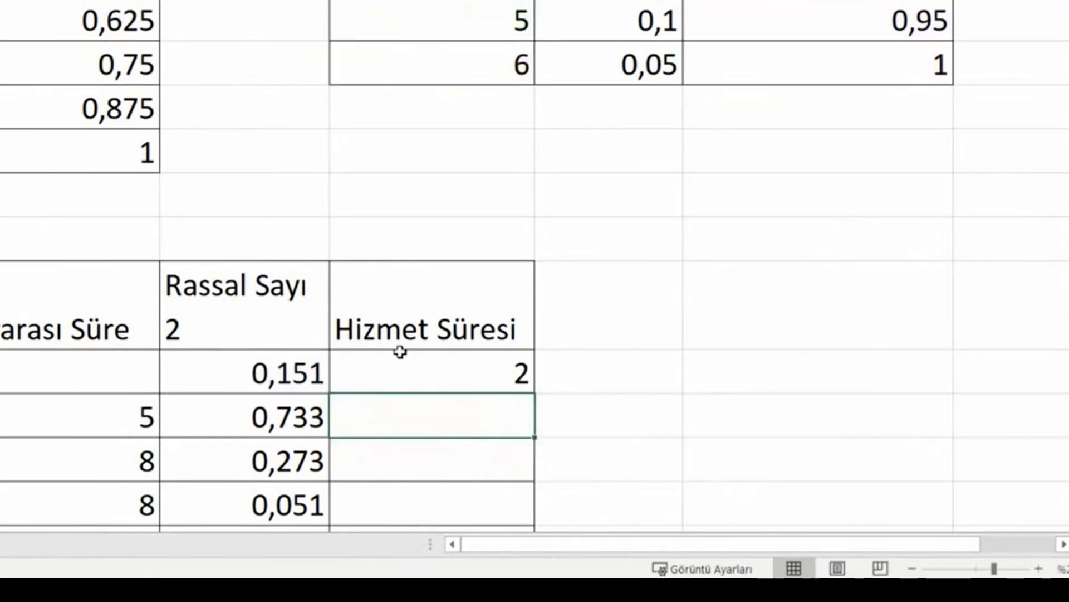
Copy the E14 service-time formula down the column so customers 2–10 get service times
left_click(487, 377)
scroll(533, 367, "down", 2)
scroll(535, 139, "down", 1)
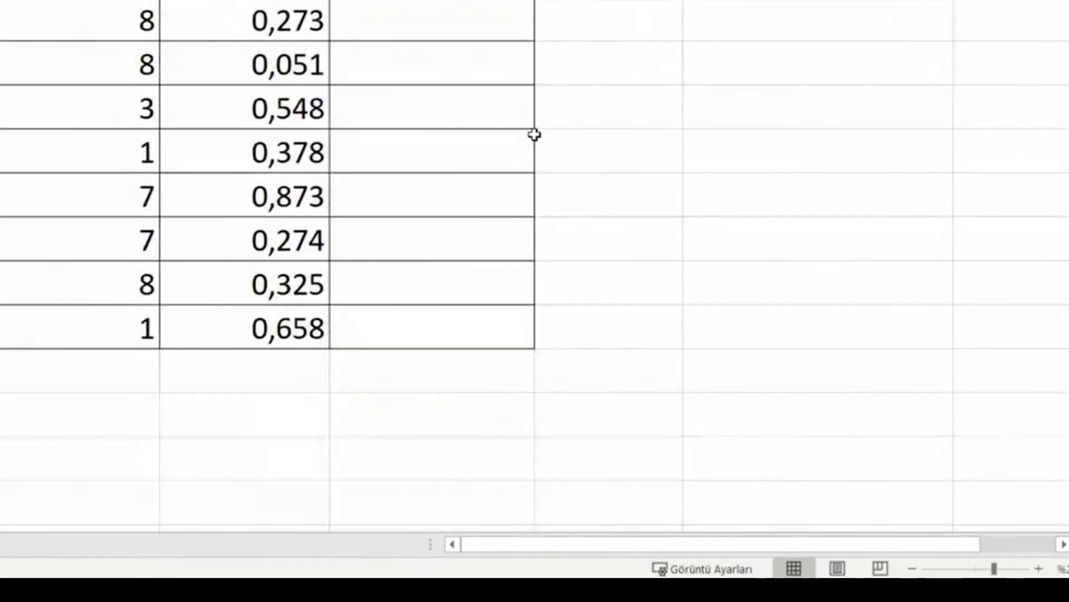
scroll(529, 112, "up", 1)
left_click_drag(533, 129, 501, 393)
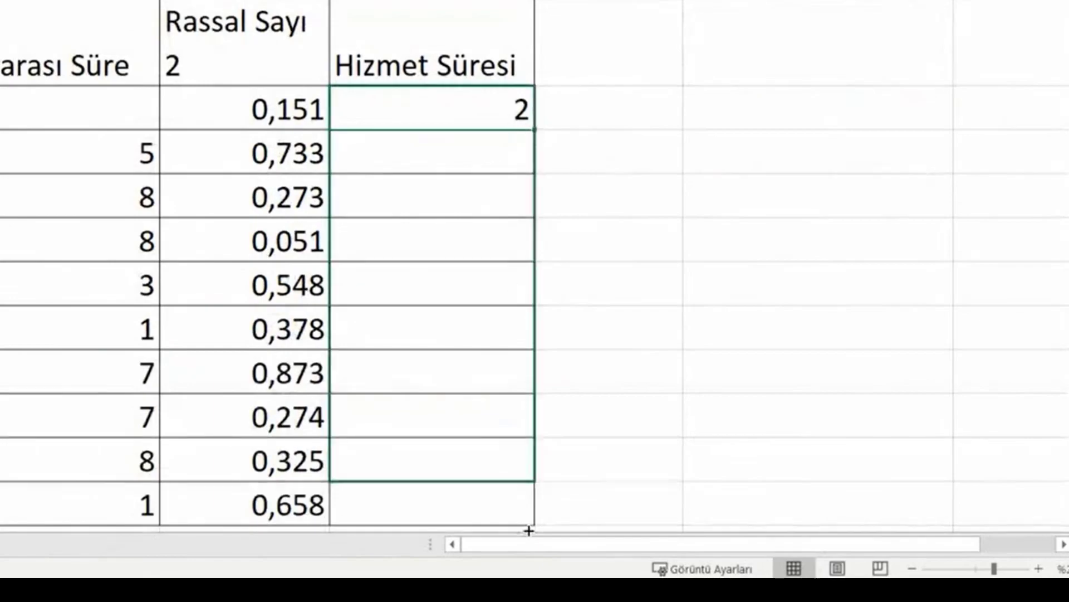
left_click(677, 401)
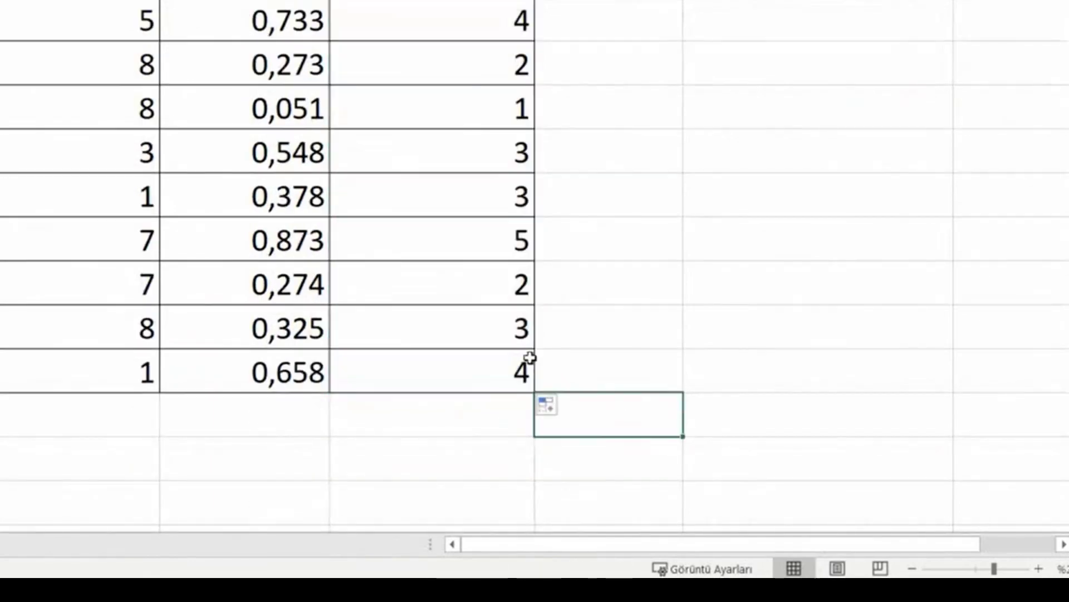
scroll(530, 358, "up", 2)
left_click_drag(579, 250, 573, 515)
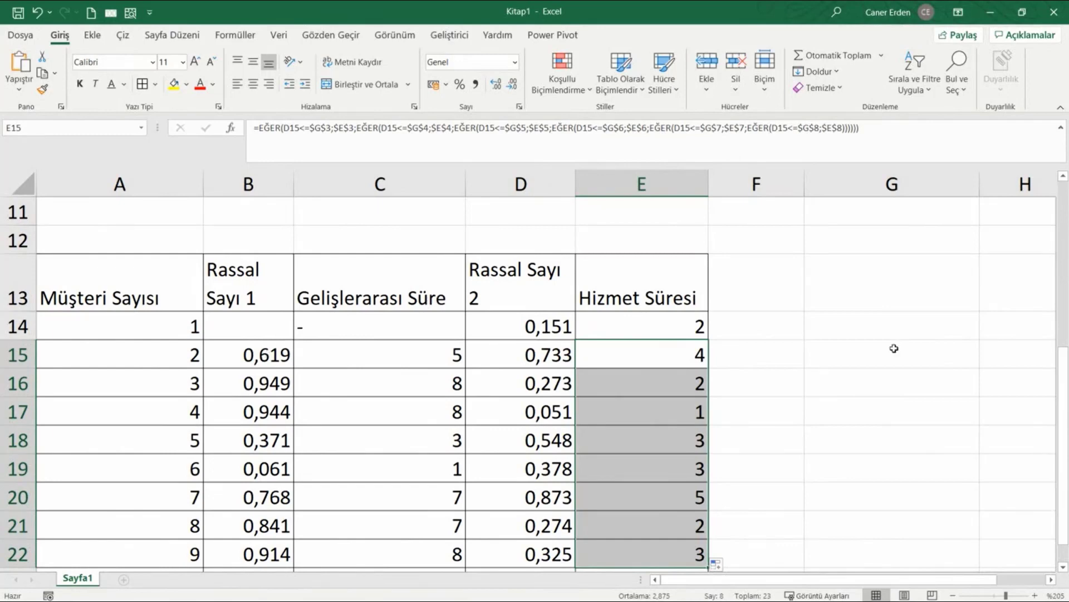
Enter the header 'Geliş Zamanı' in F13
left_click(814, 286)
left_click(786, 284)
type("G")
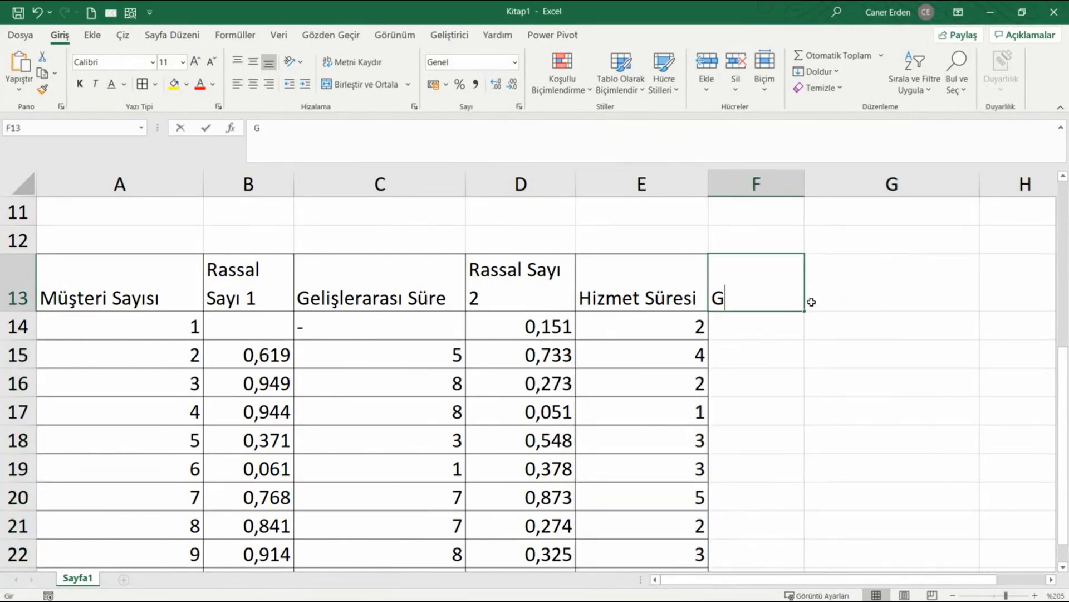
type("eliş Zamanı")
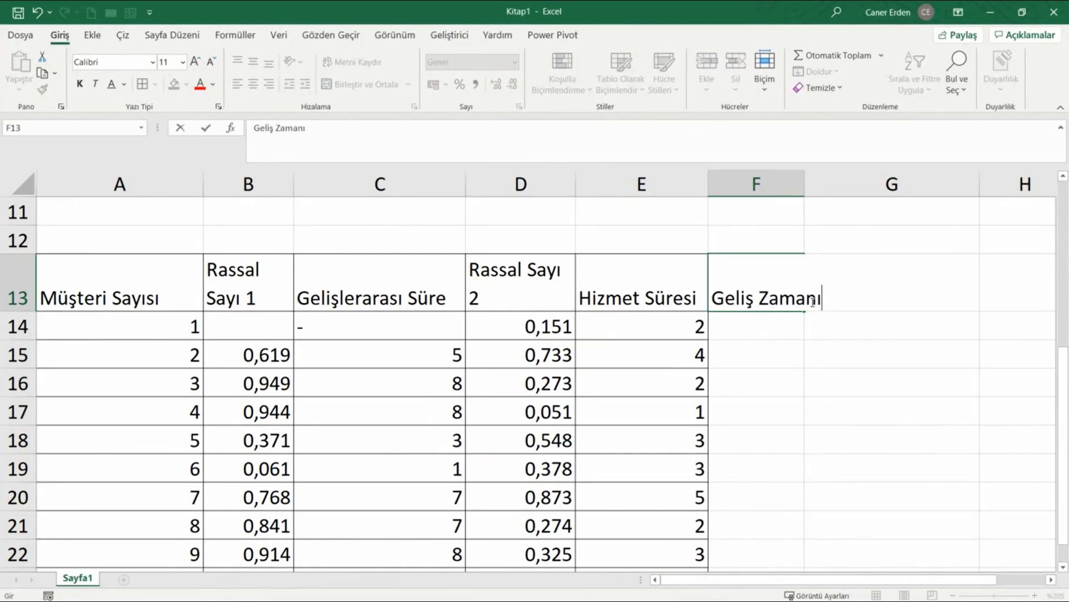
key("Return")
left_click(140, 337)
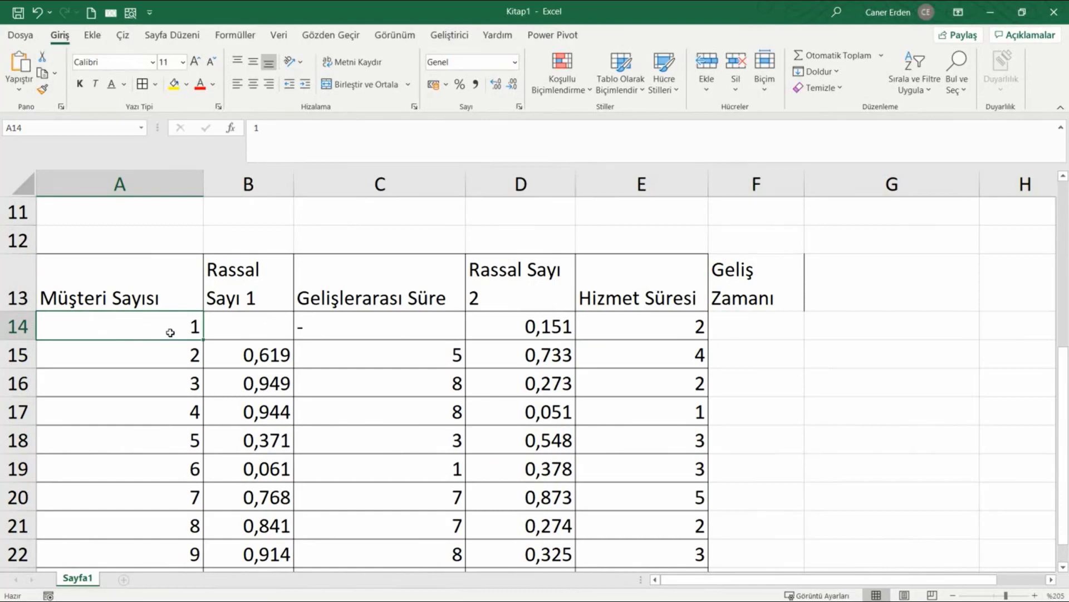
Enter the header 'Hizmete başlama zamanı' in G13
left_click(837, 288)
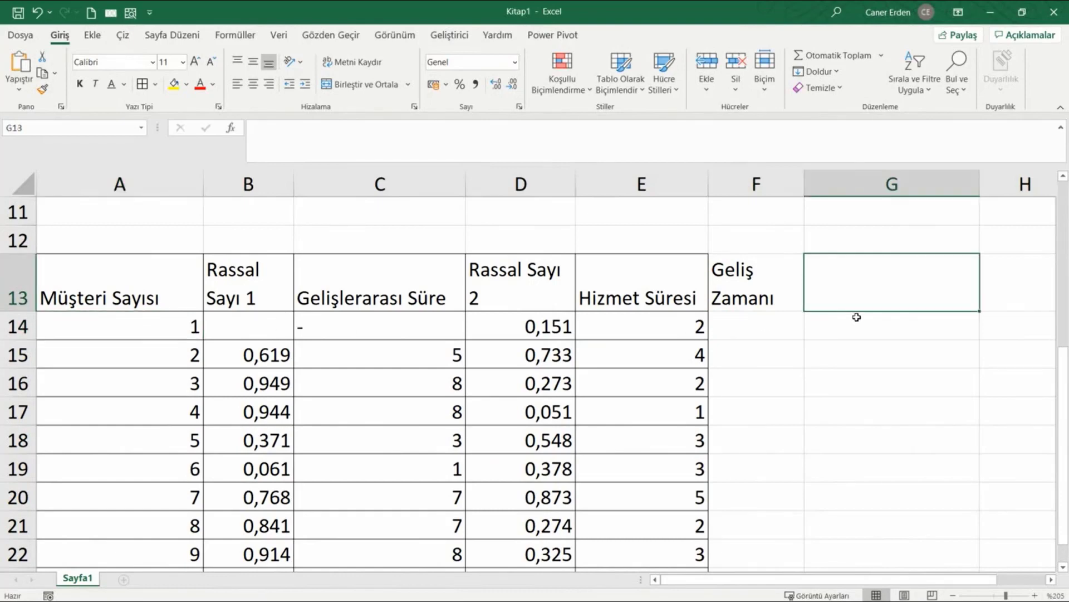
type("Hizmet")
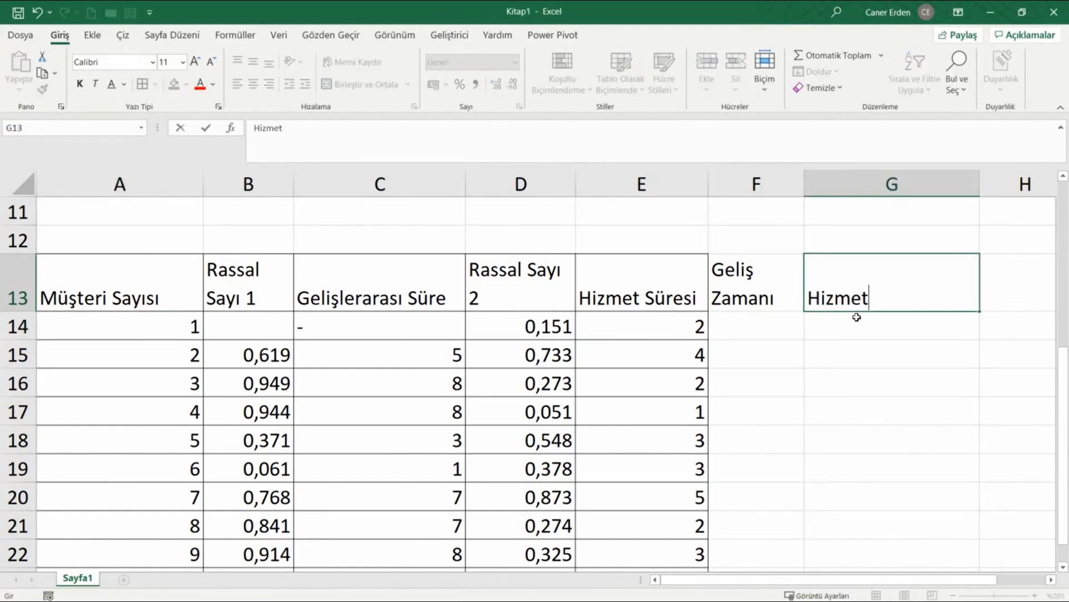
type("e başlşa")
key("BackSpace")
type("lşa")
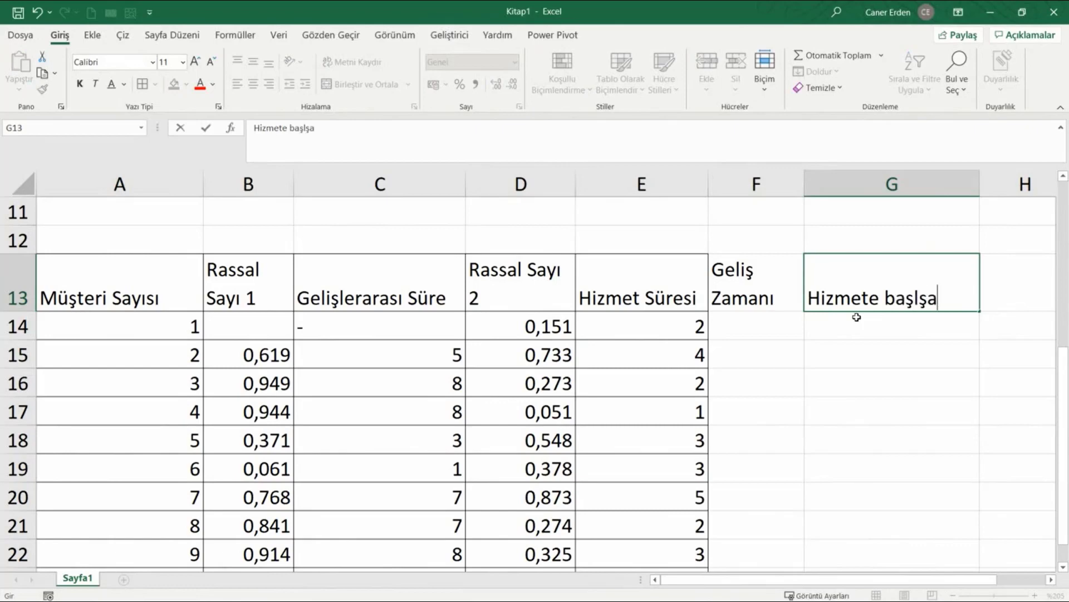
key("BackSpace")
key("BackSpace")
type("aşa")
key("BackSpace")
key("BackSpace")
type("ma zamanı")
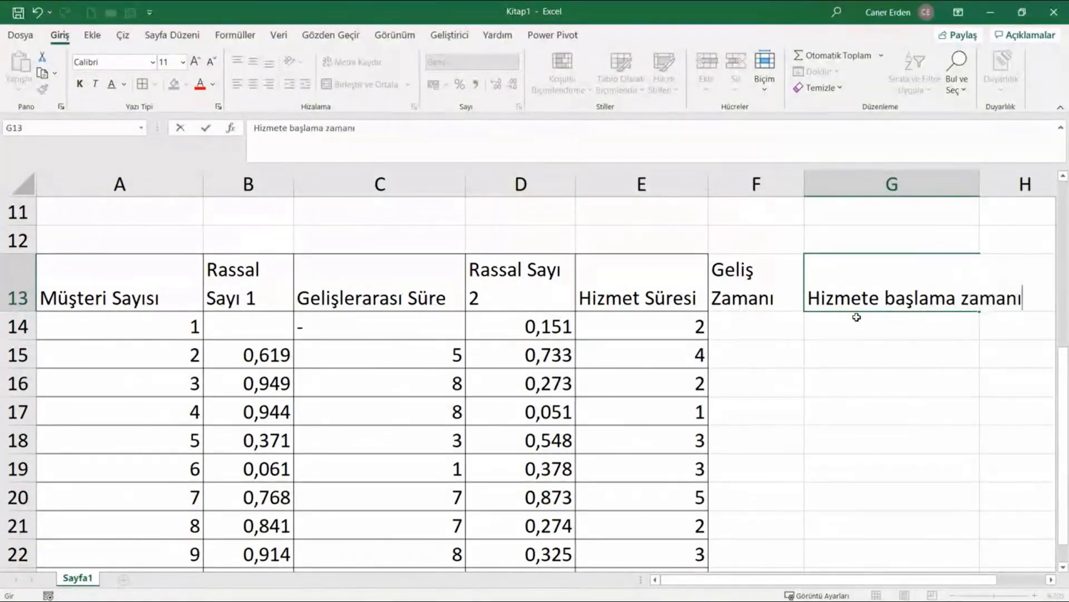
key("Return")
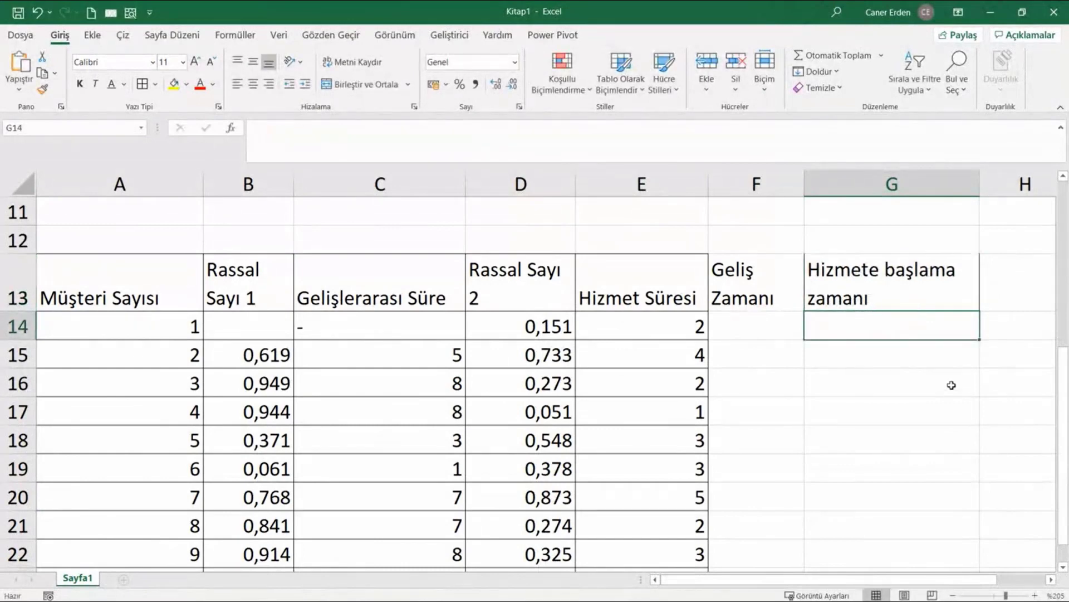
Enter the header 'Hizmetin Bitiş Zamanı' in H13 and select the whole table A13:H23
left_click(1012, 288)
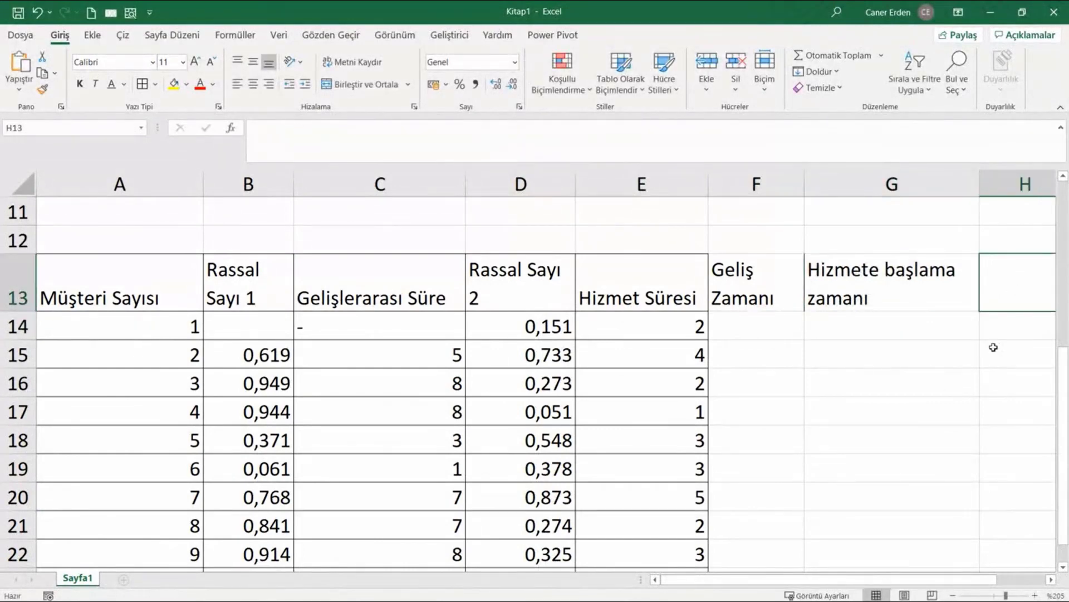
scroll(991, 346, "down", 2)
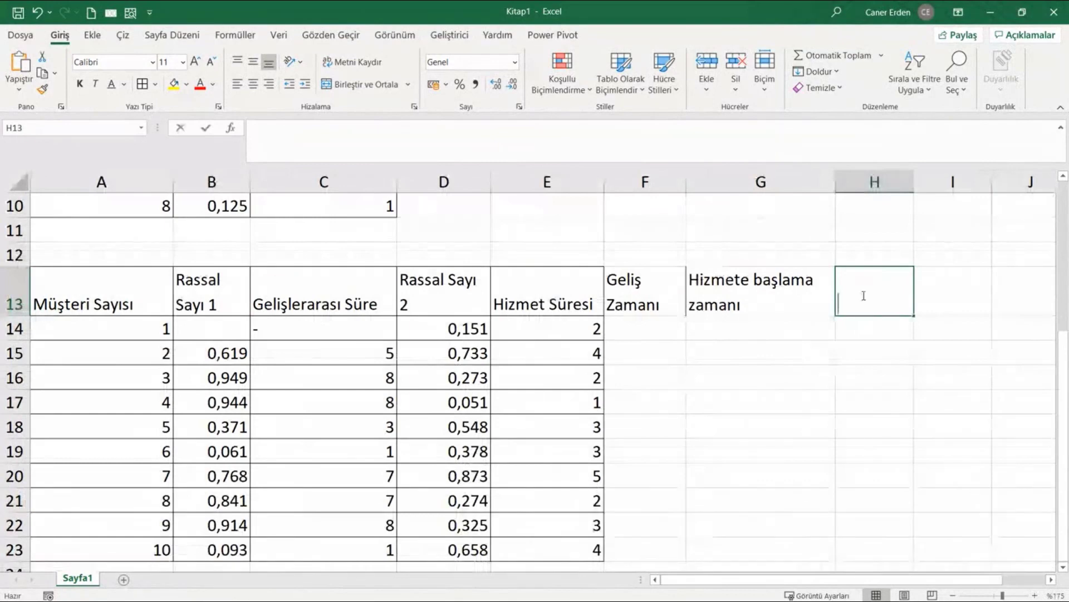
type("Hizmetin Biti")
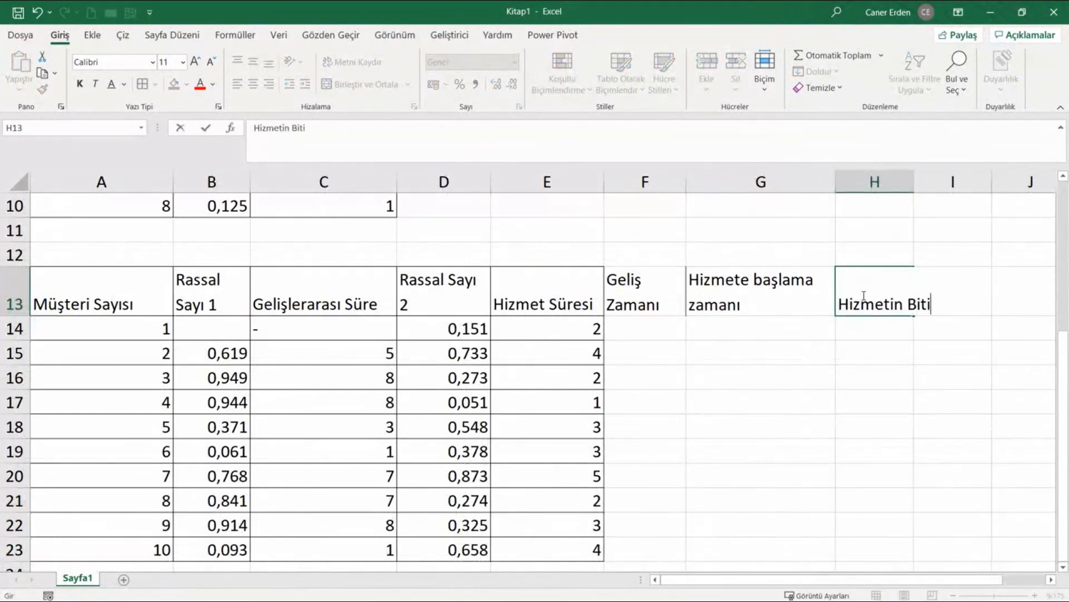
type("ş Zamanı")
key("ctrl+Return")
key("Return")
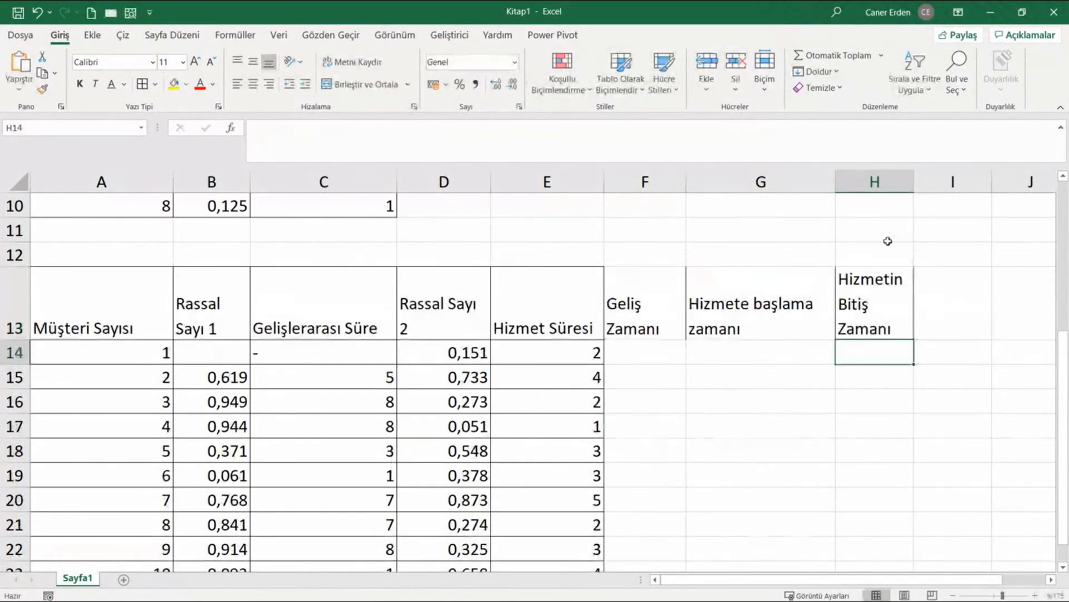
mouse_move(104, 273)
left_mouse_down()
mouse_move(655, 391)
mouse_move(869, 530)
left_mouse_up()
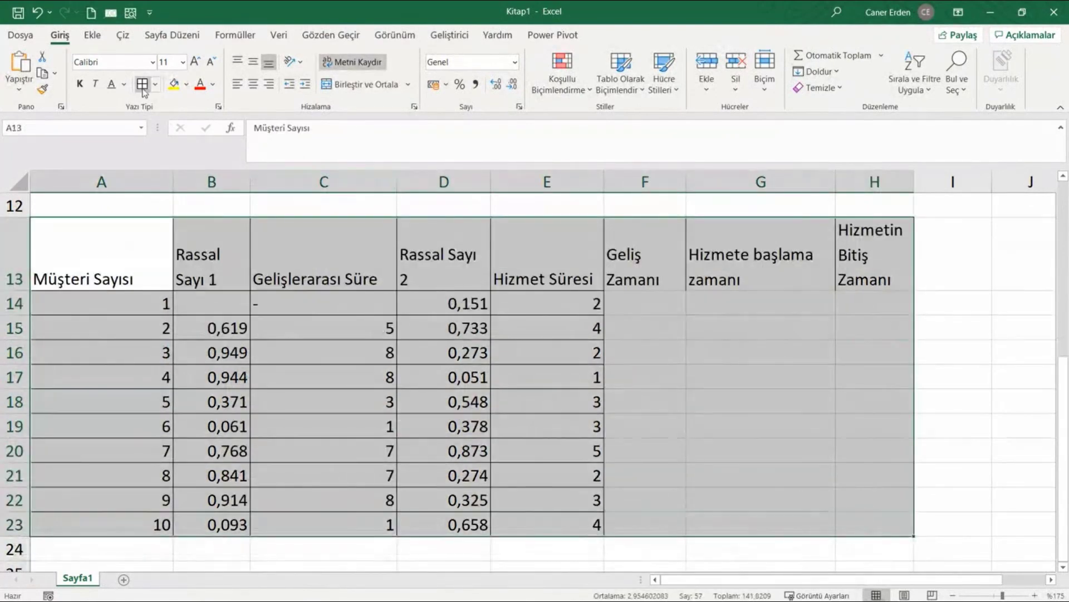
left_click(649, 306)
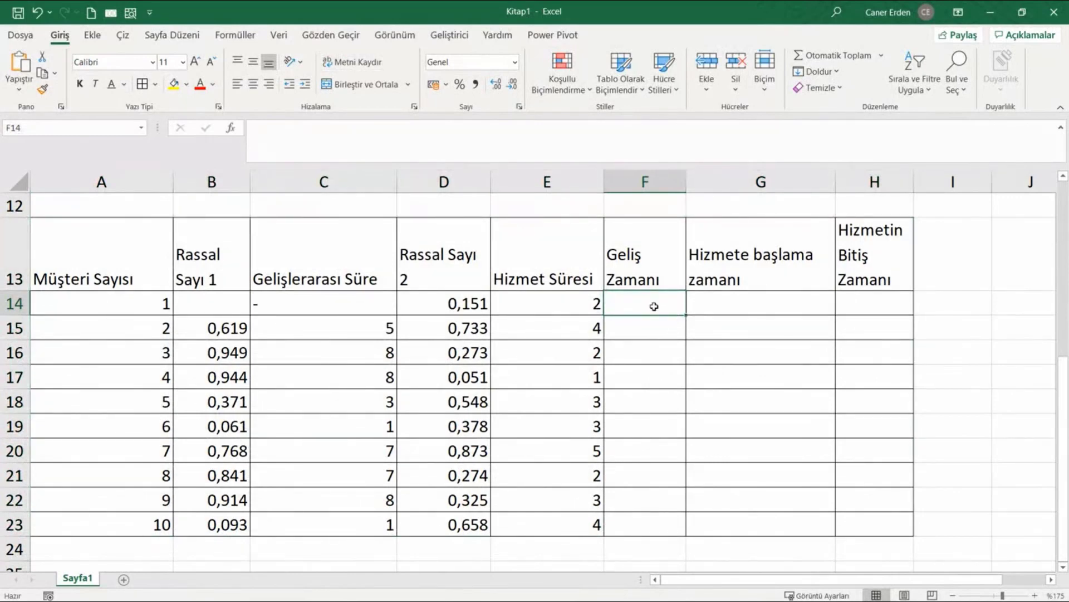
Give the first customer arrival time 0, service start 0, and end time =F14+E14
type("0")
key("Tab")
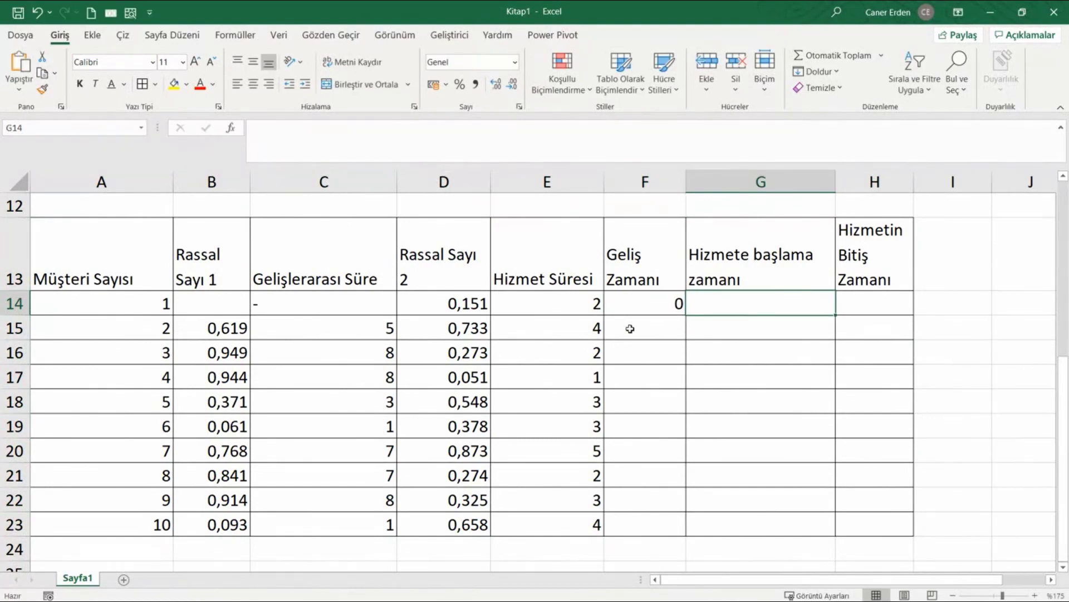
type("0")
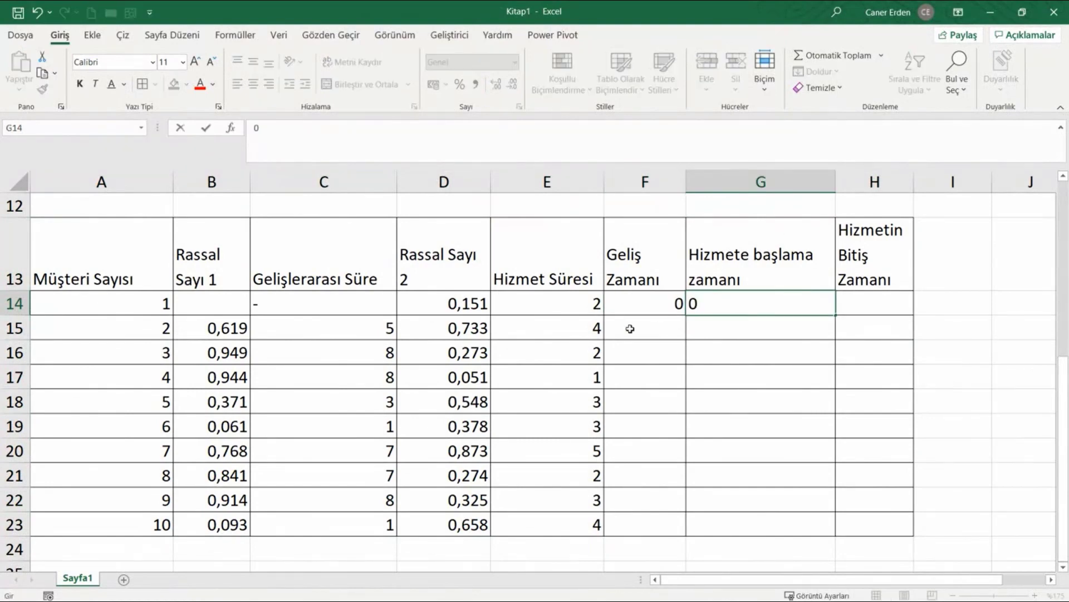
key("Tab")
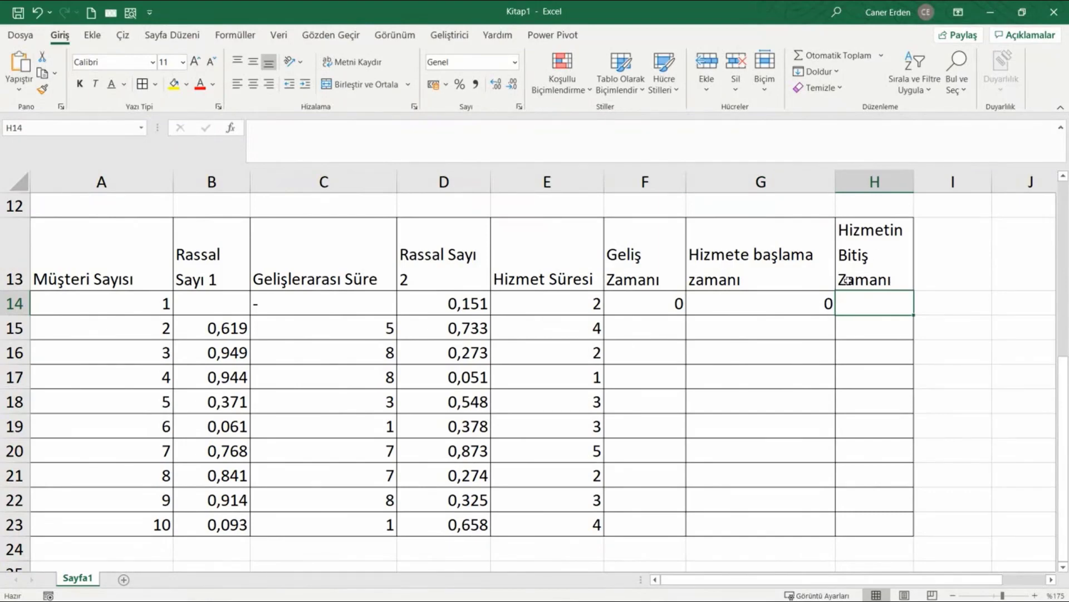
type("=")
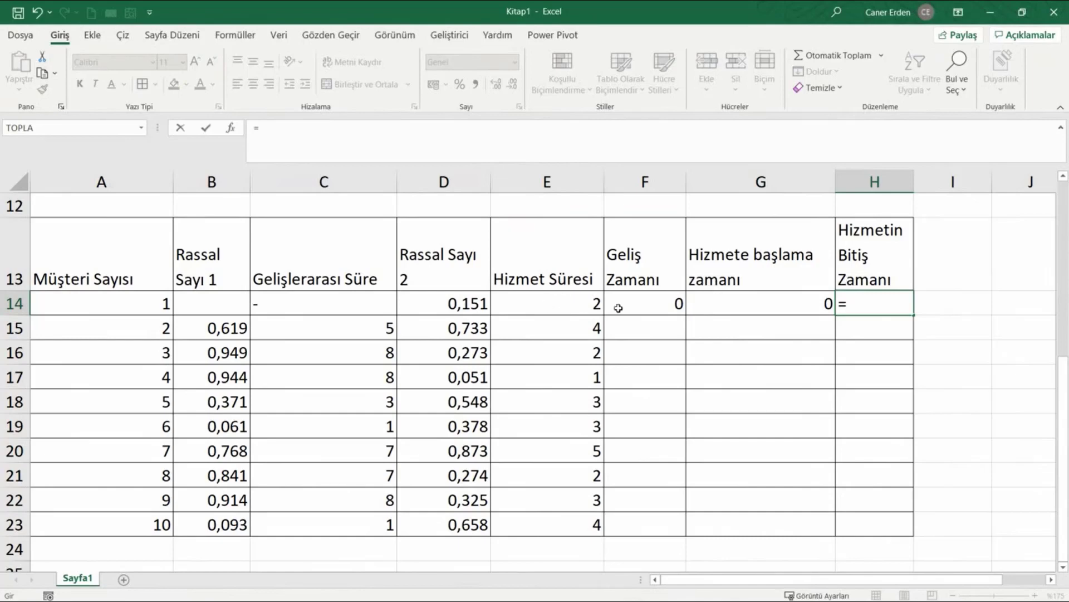
left_click(649, 311)
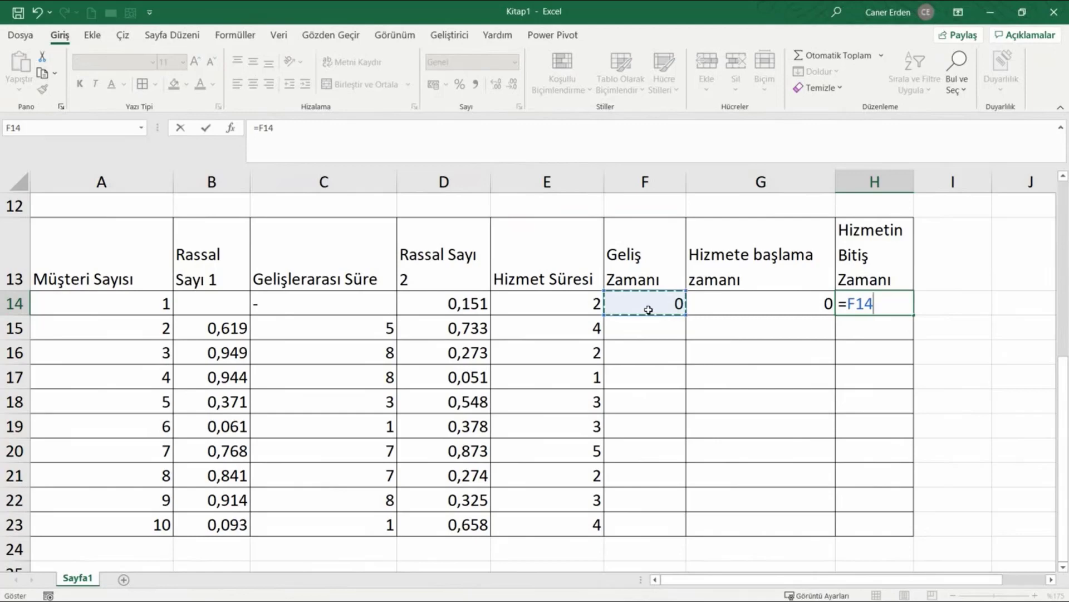
type("+")
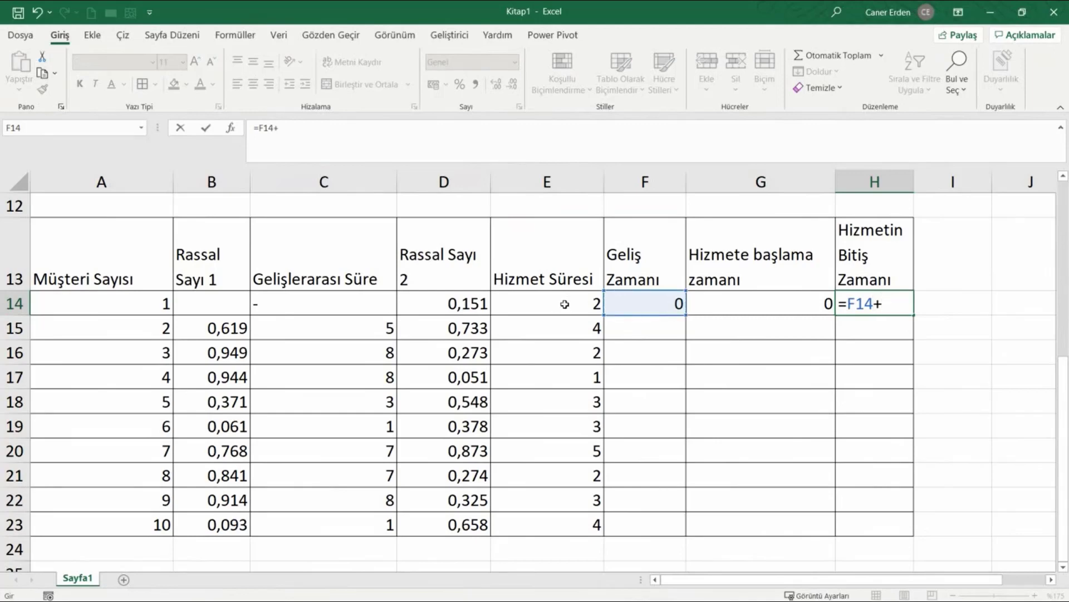
left_click(572, 304)
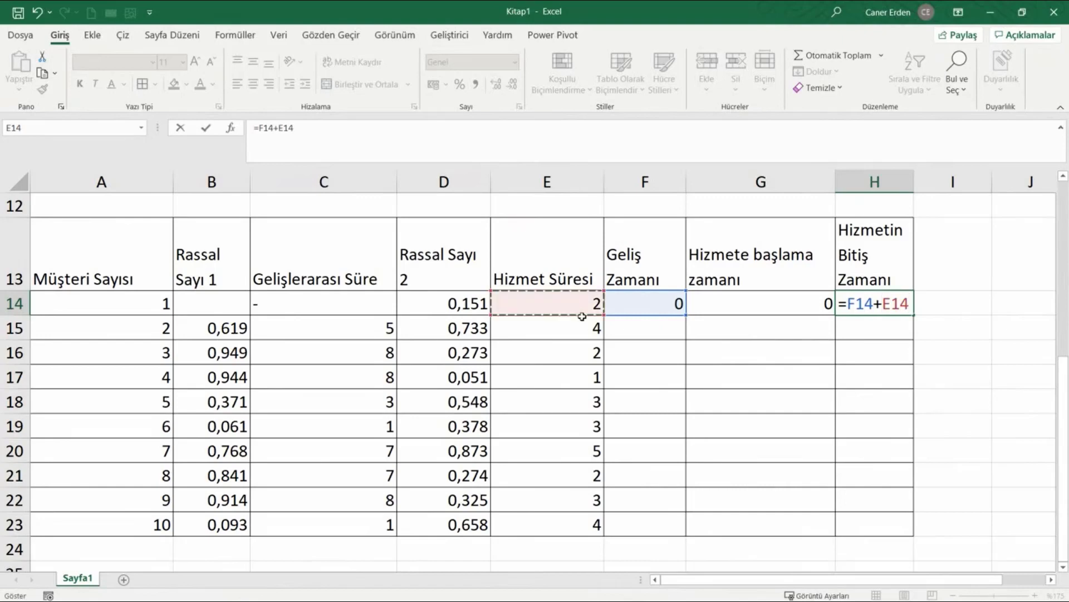
key("Return")
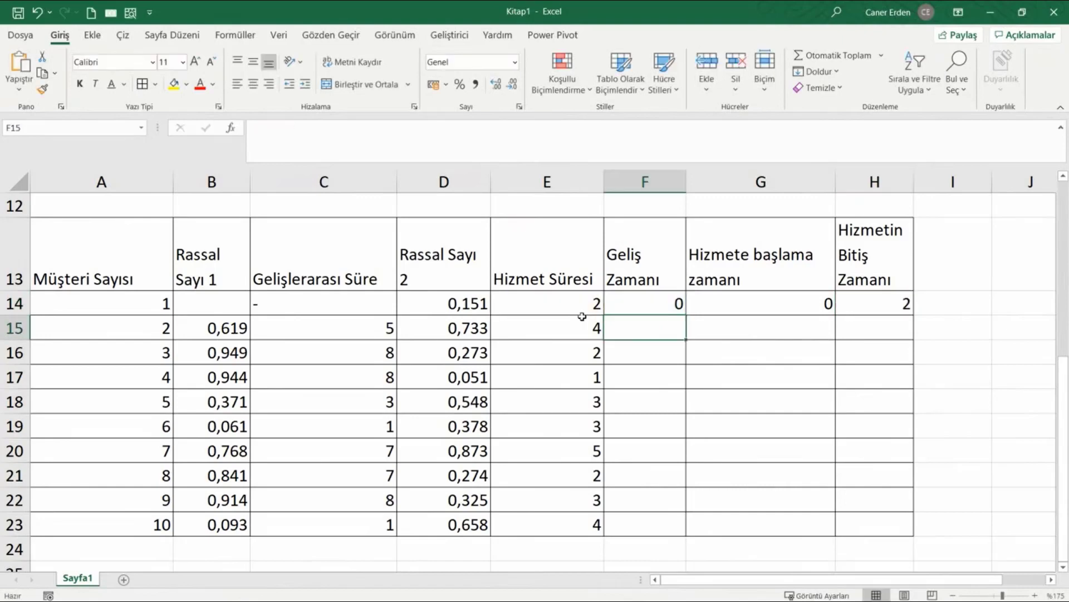
Change the H14 end-time formula to =G14+E14
mouse_move(856, 242)
left_mouse_down()
mouse_move(898, 478)
mouse_move(888, 518)
left_mouse_up()
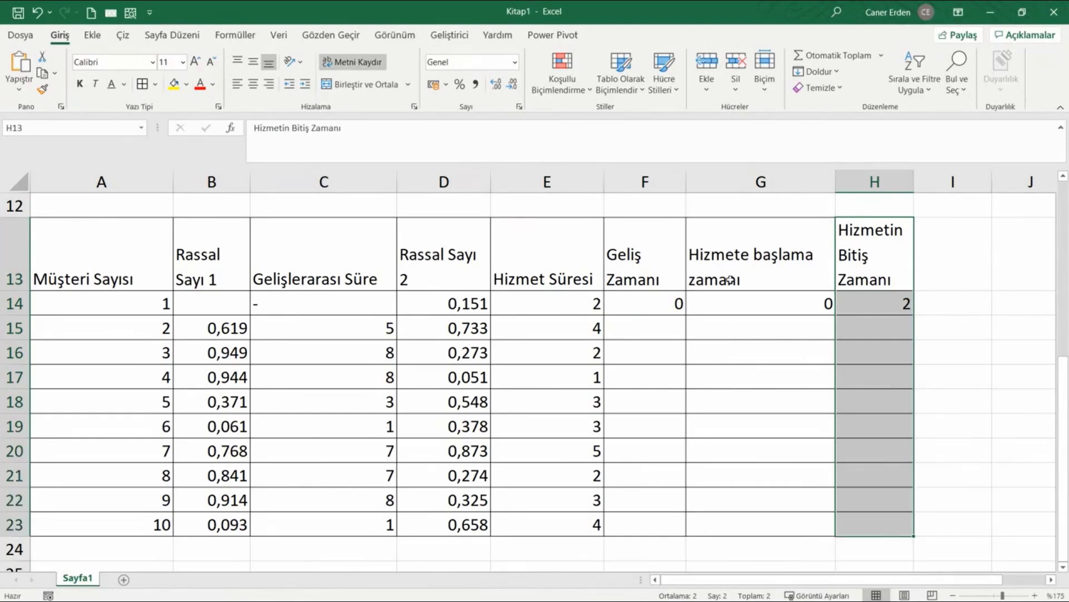
left_click(867, 300)
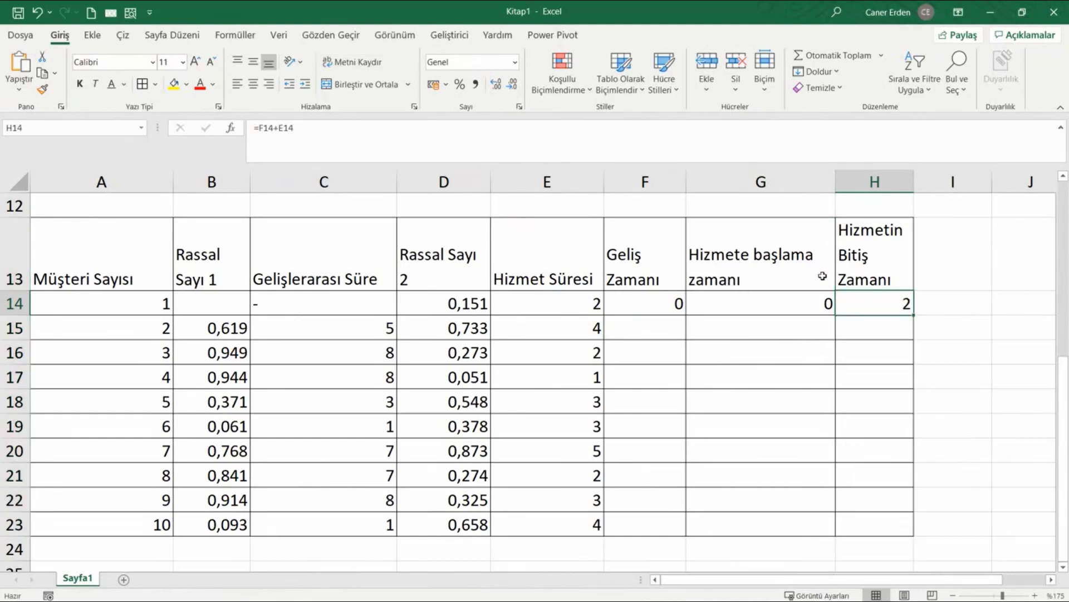
left_click(545, 146)
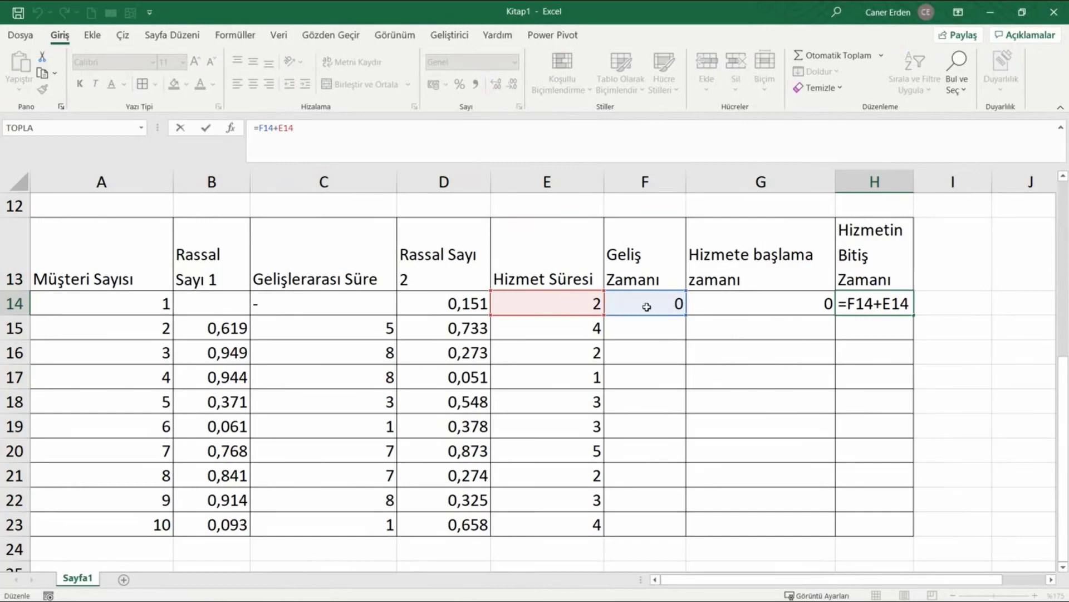
key("ctrl+Return")
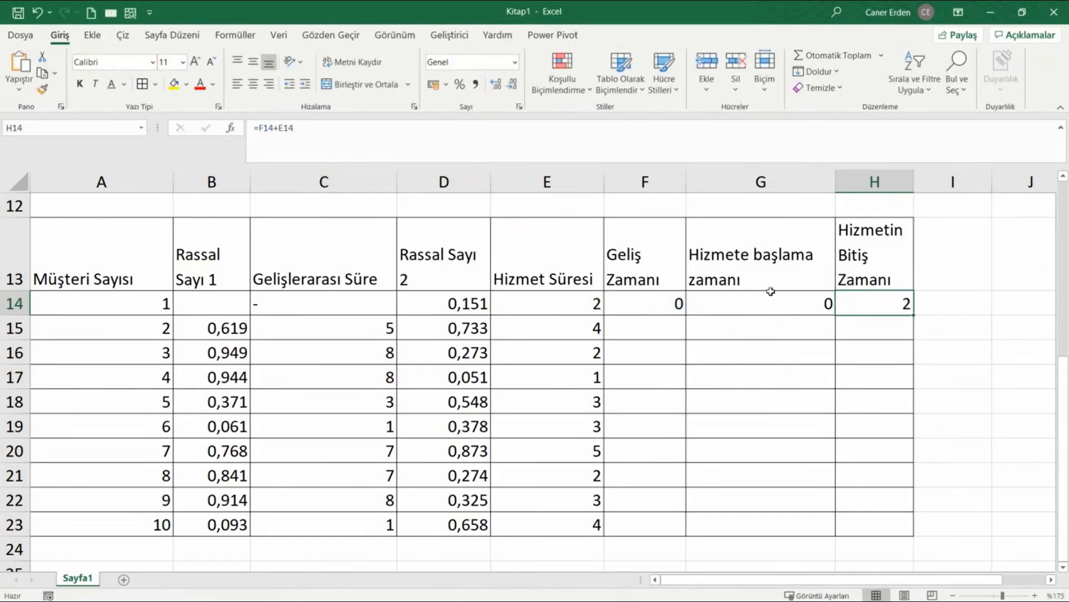
left_click(294, 129)
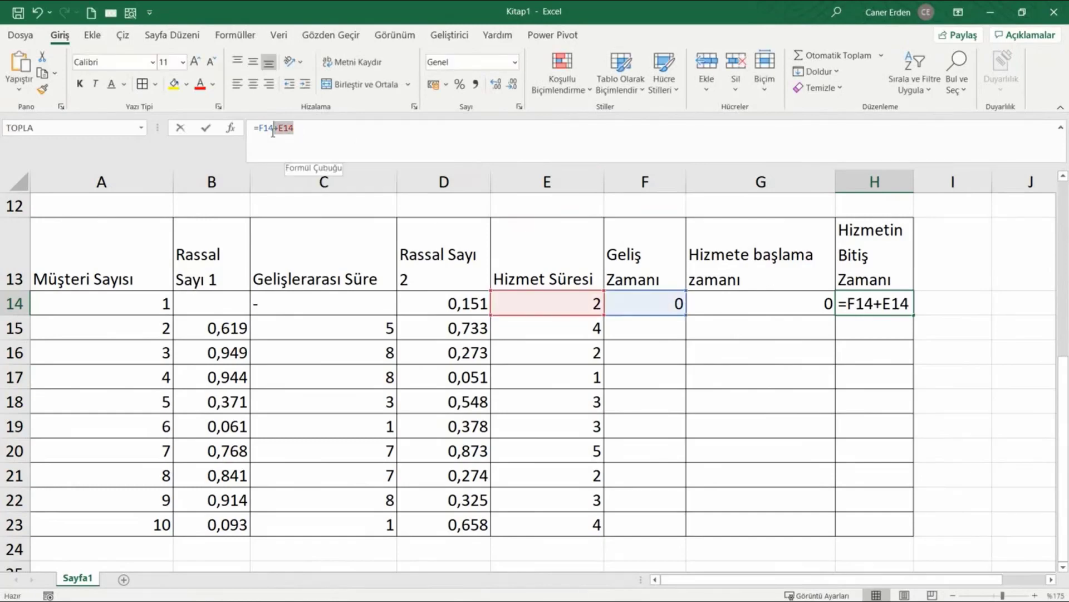
key("BackSpace")
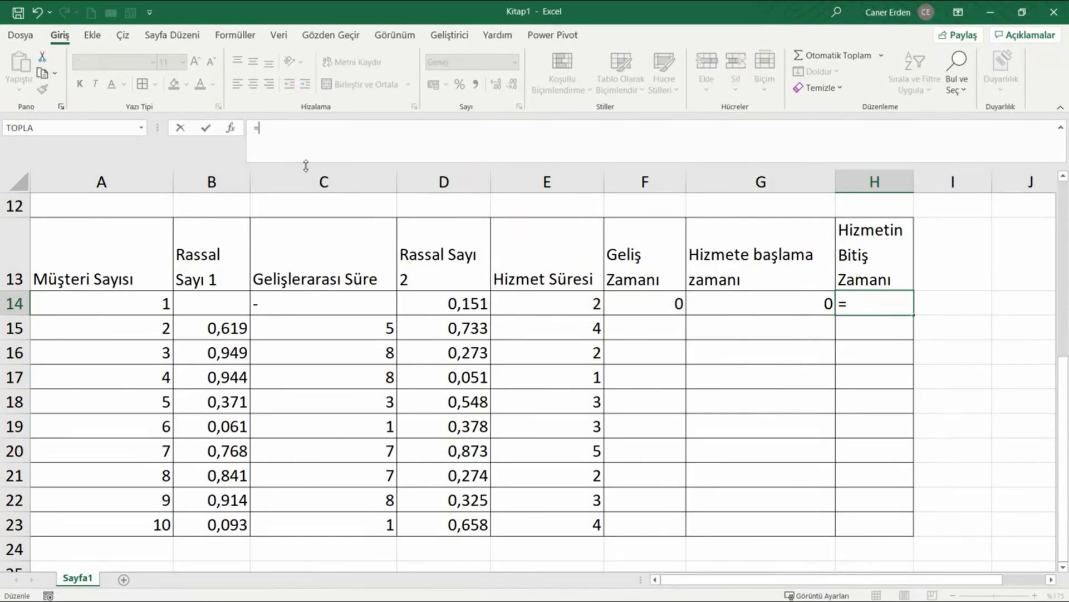
left_click(712, 304)
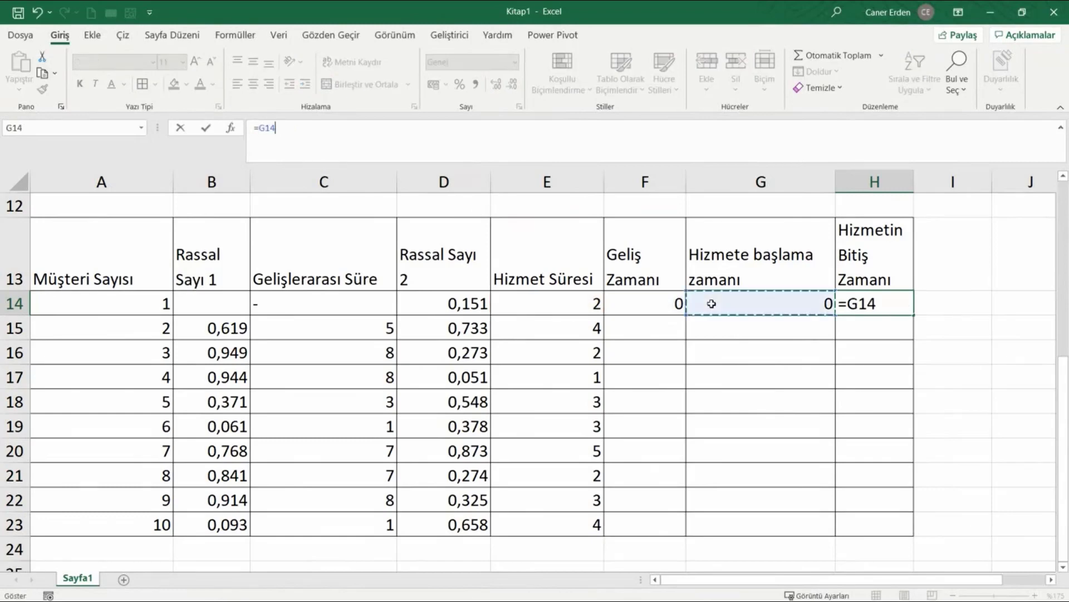
type("+")
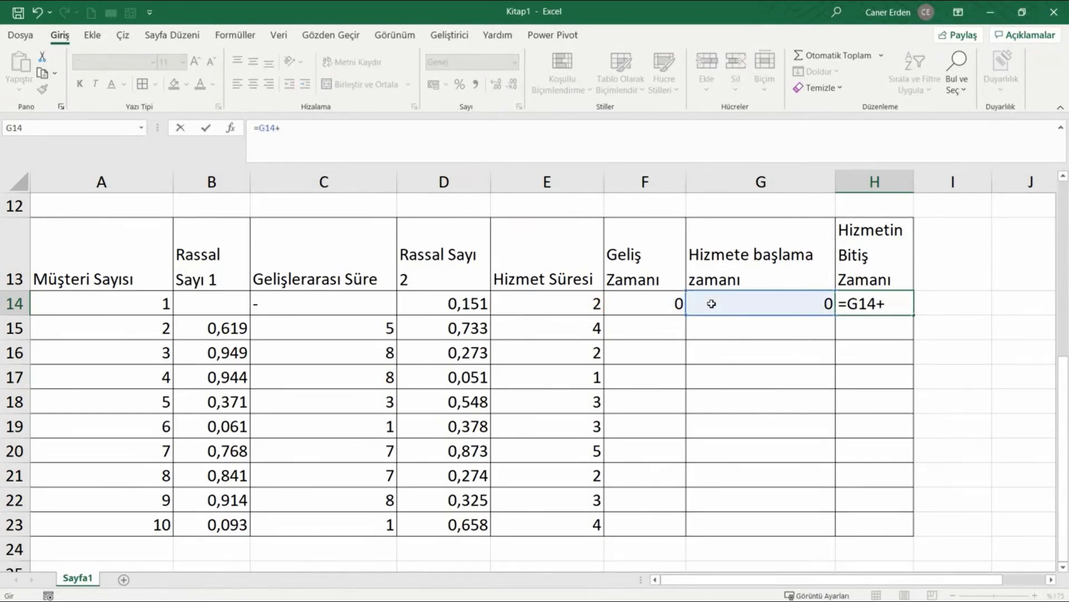
left_click(585, 310)
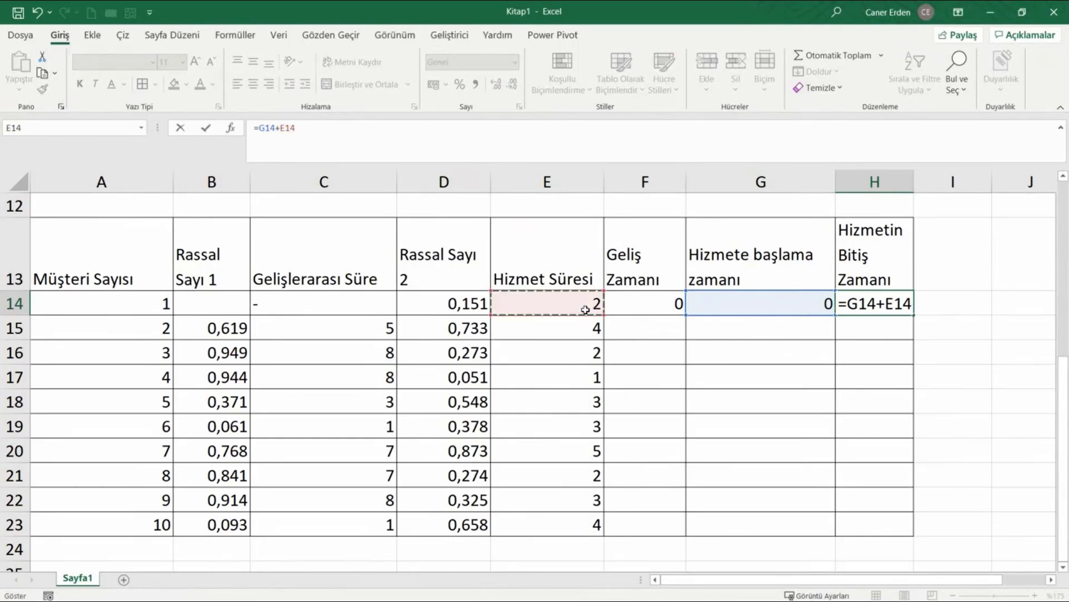
key("Return")
left_click(783, 315)
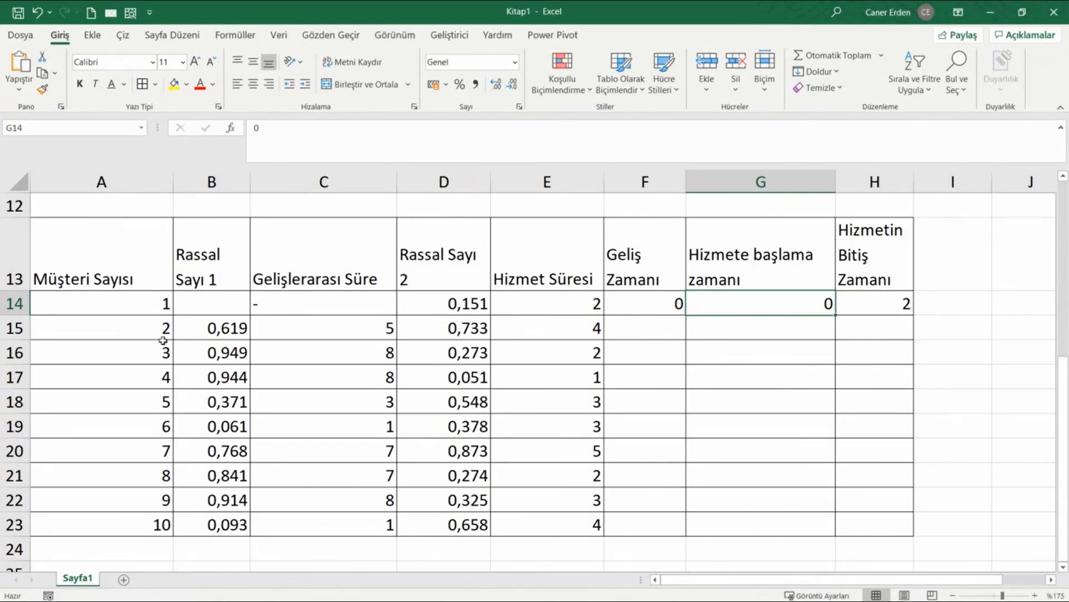
Enter =F14+C15 in F15 for the second customer's arrival time
left_click(391, 328)
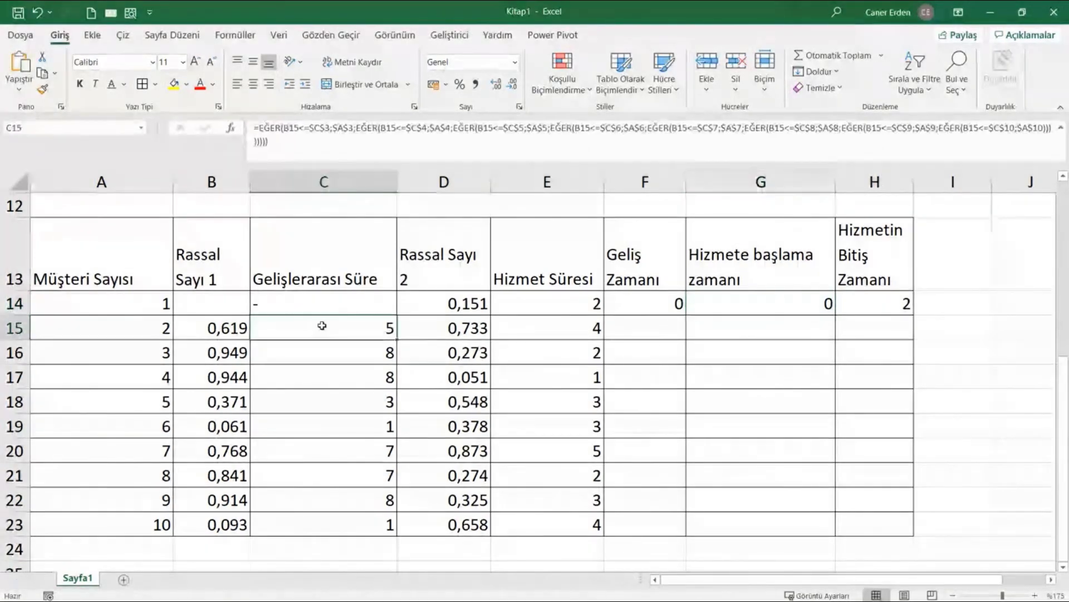
left_click(635, 327)
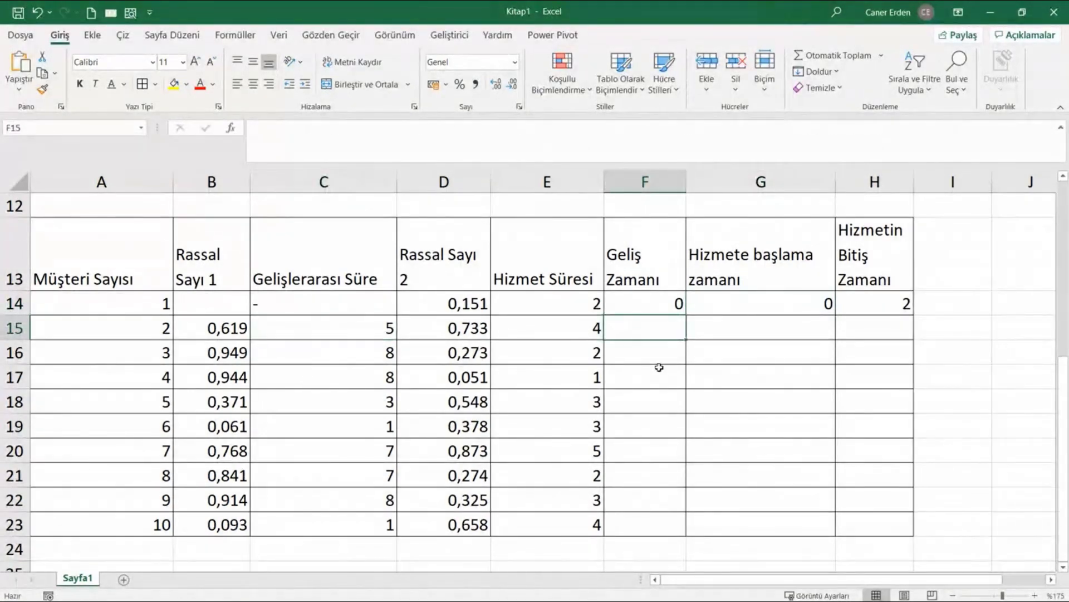
type("=")
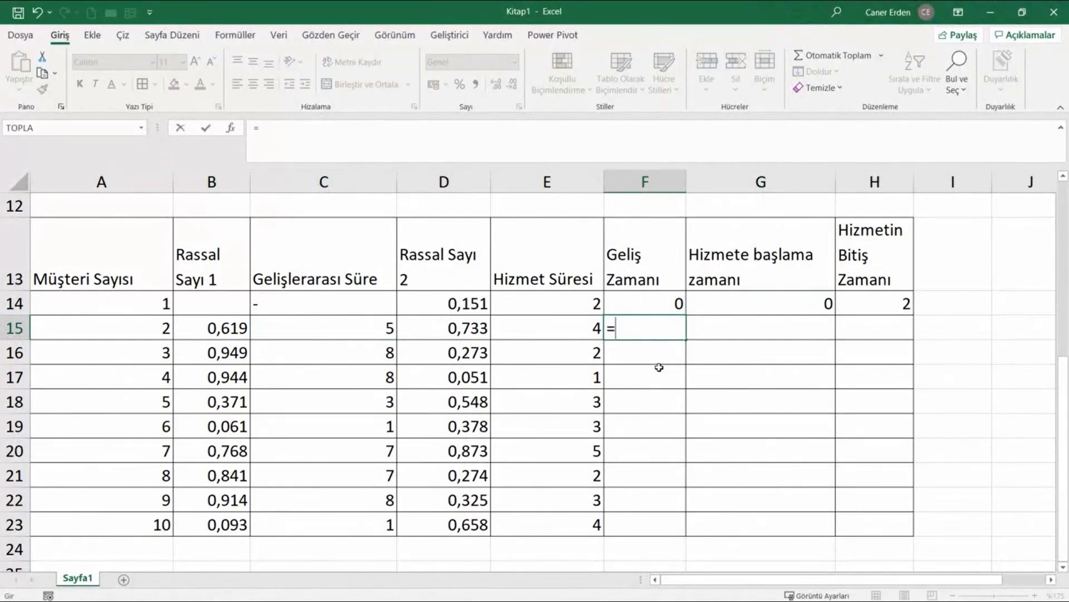
left_click(651, 304)
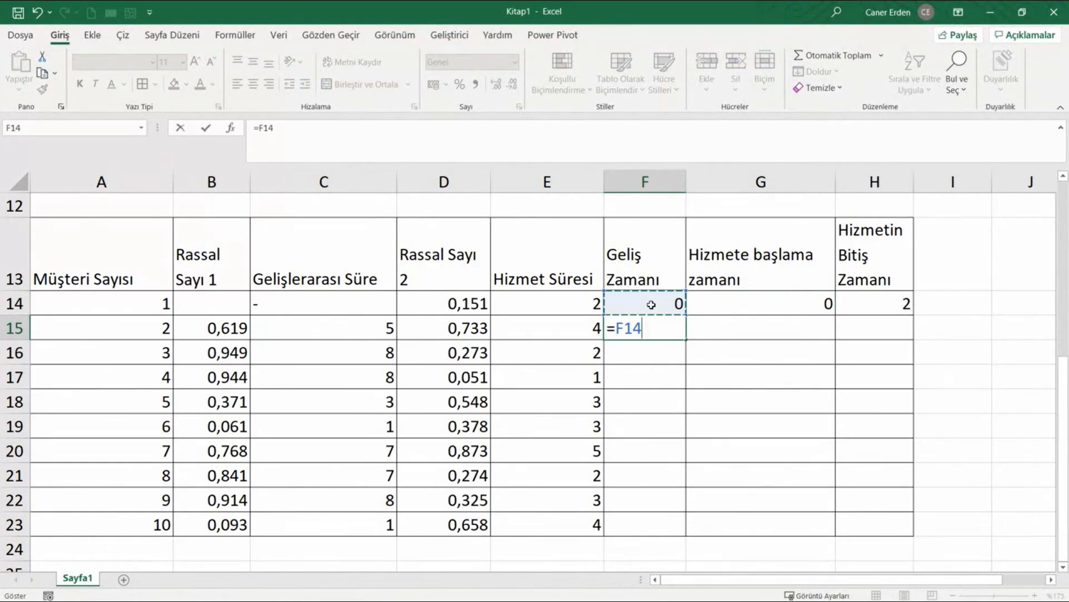
type("+")
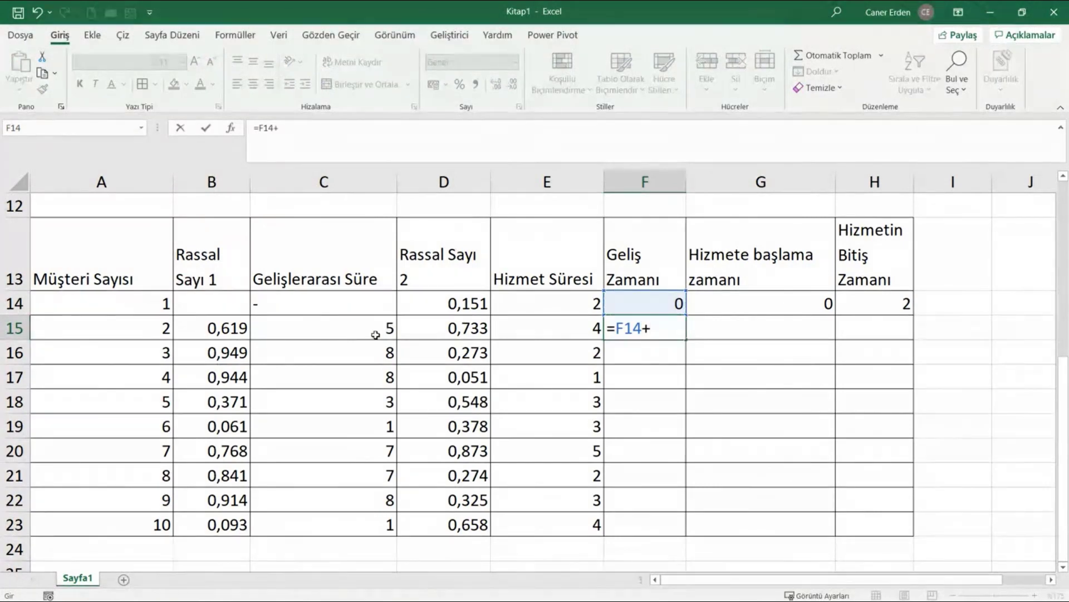
left_click(372, 333)
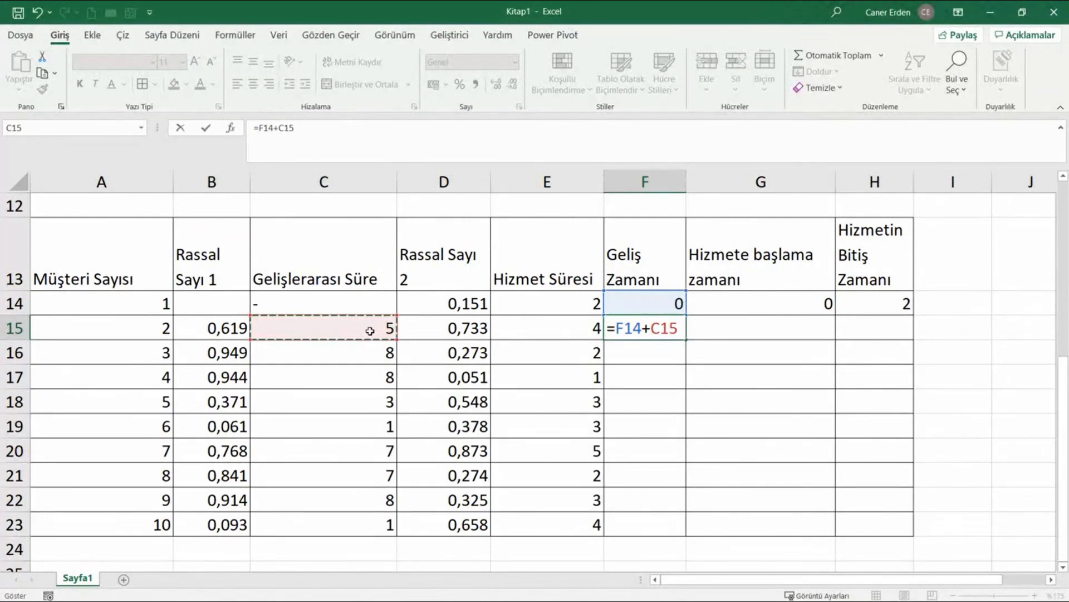
key("Return")
Fill the arrival formula down to F23, giving arrival times 5 through 48
left_click(666, 332)
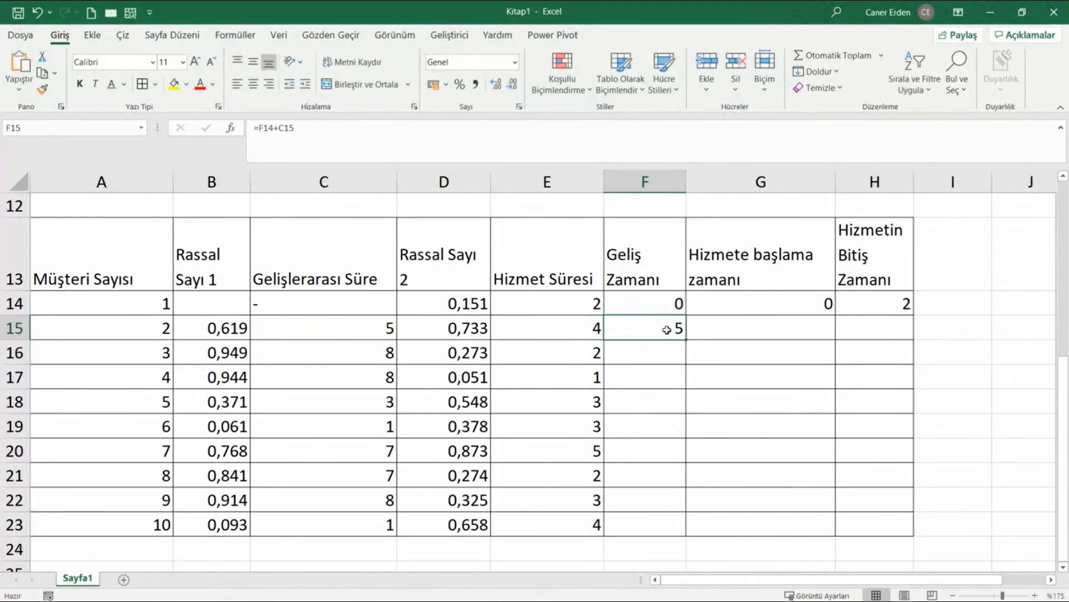
left_click_drag(685, 340, 675, 532)
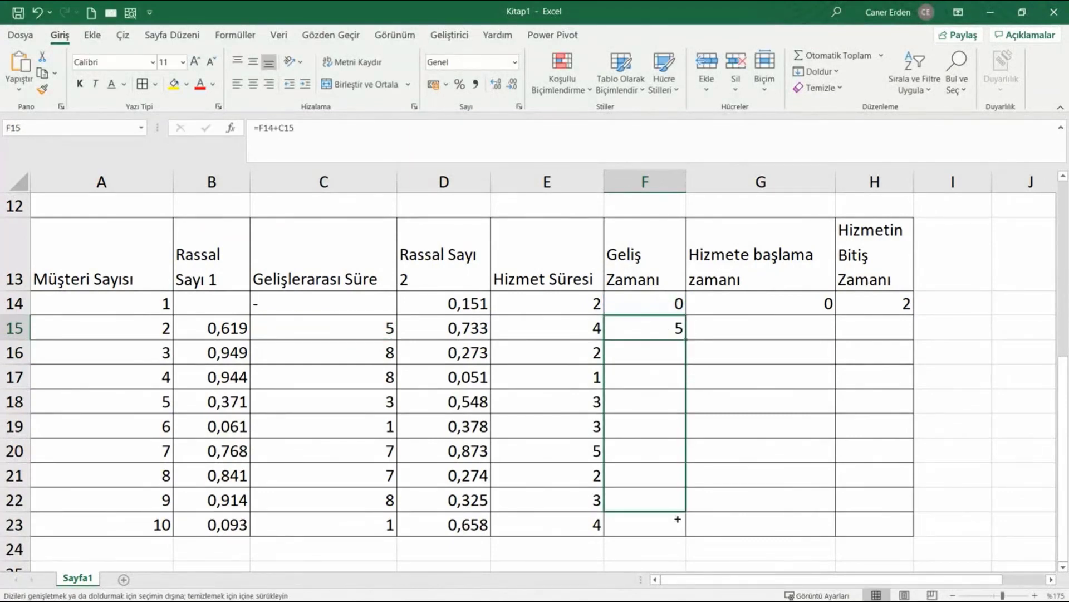
left_click(665, 354)
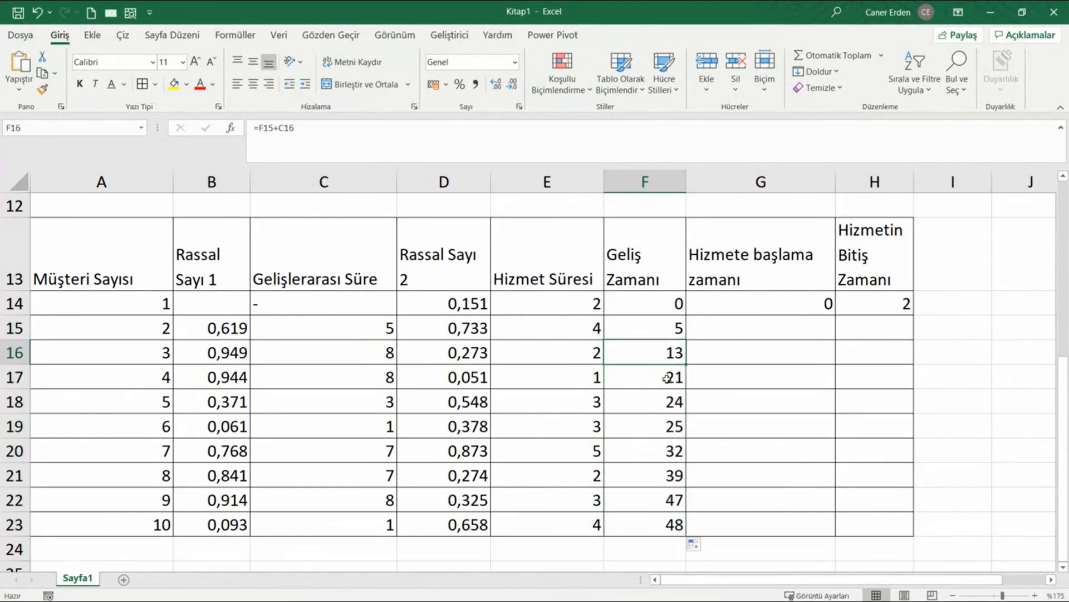
left_click(666, 377)
left_click(667, 402)
left_click(663, 451)
left_click(661, 475)
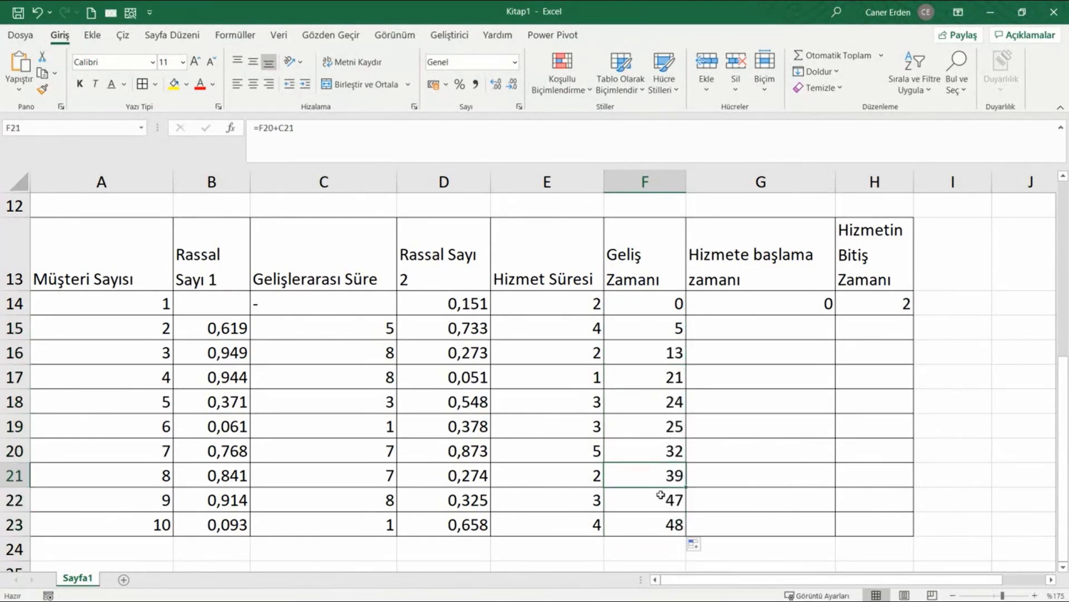
left_click(660, 500)
left_click(656, 527)
left_click(676, 334)
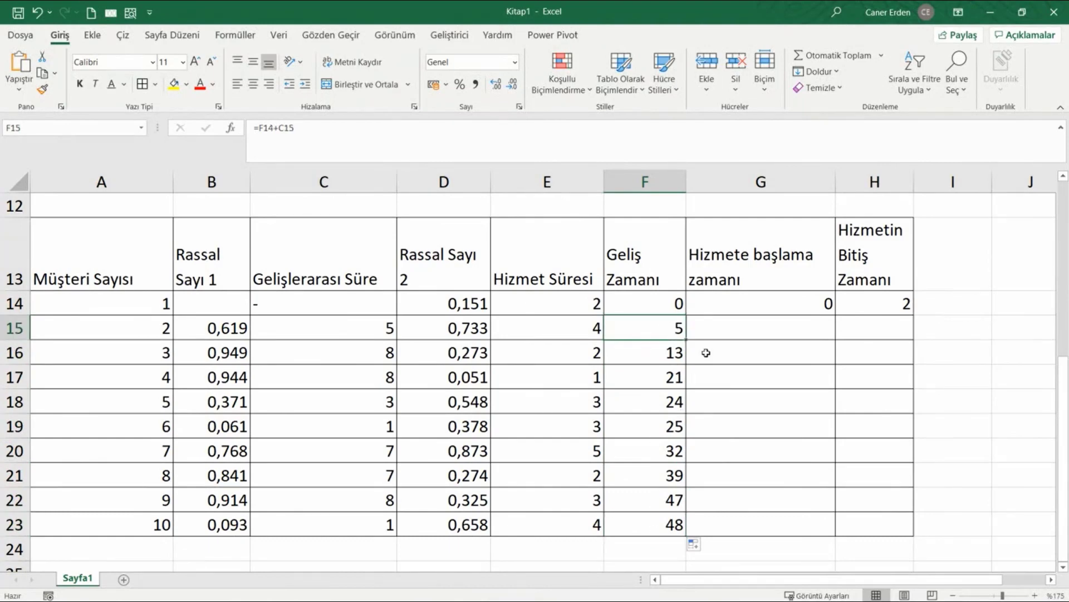
left_click(718, 330)
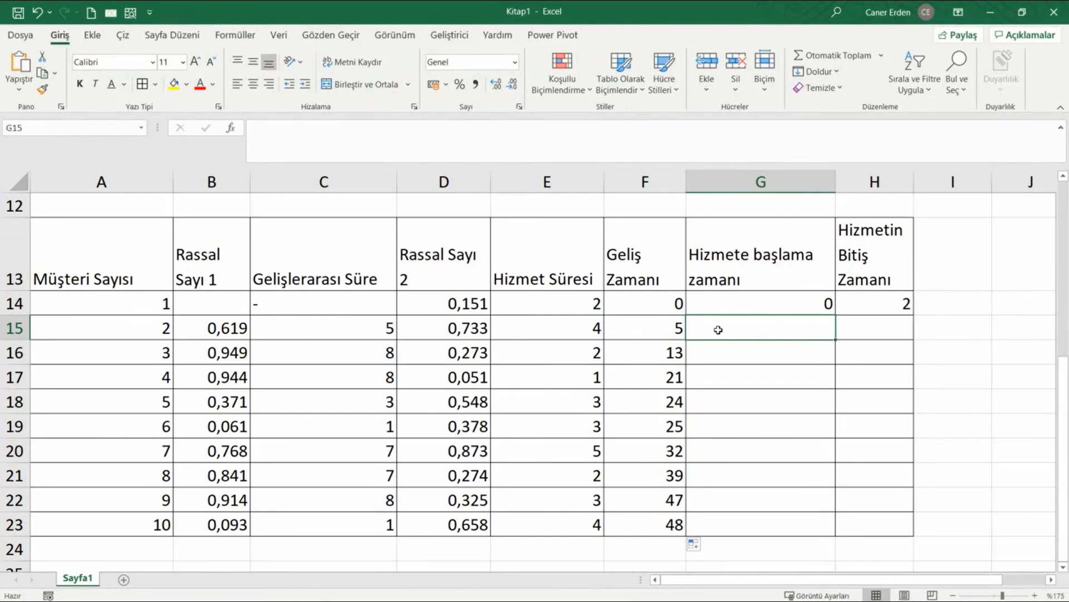
type("=")
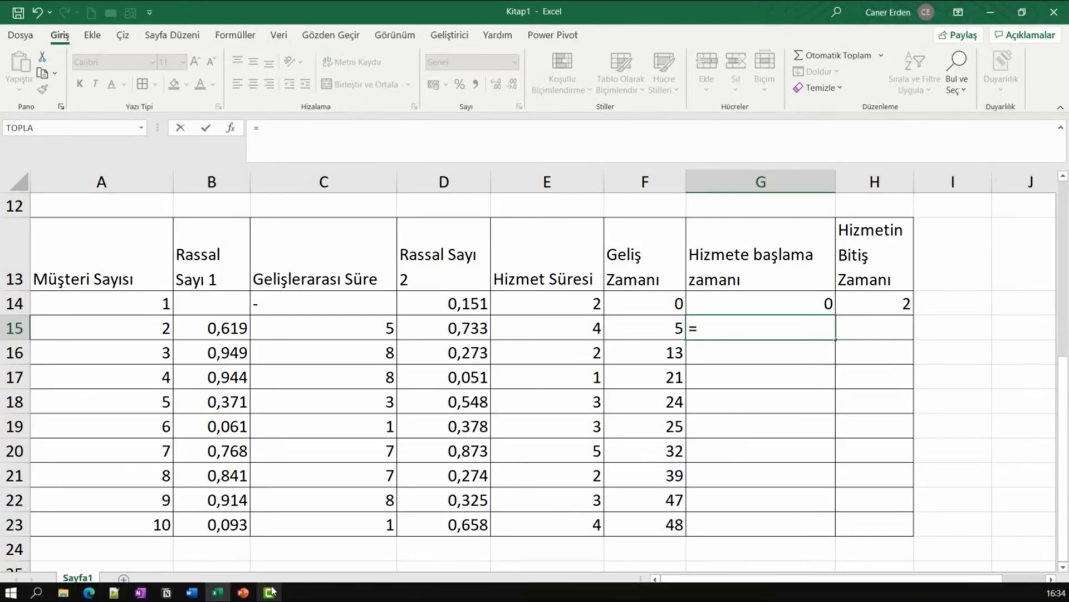
Look over slide 13 of the lecture slides in PowerPoint, then minimize it back to Excel
left_click(243, 592)
left_click(170, 418)
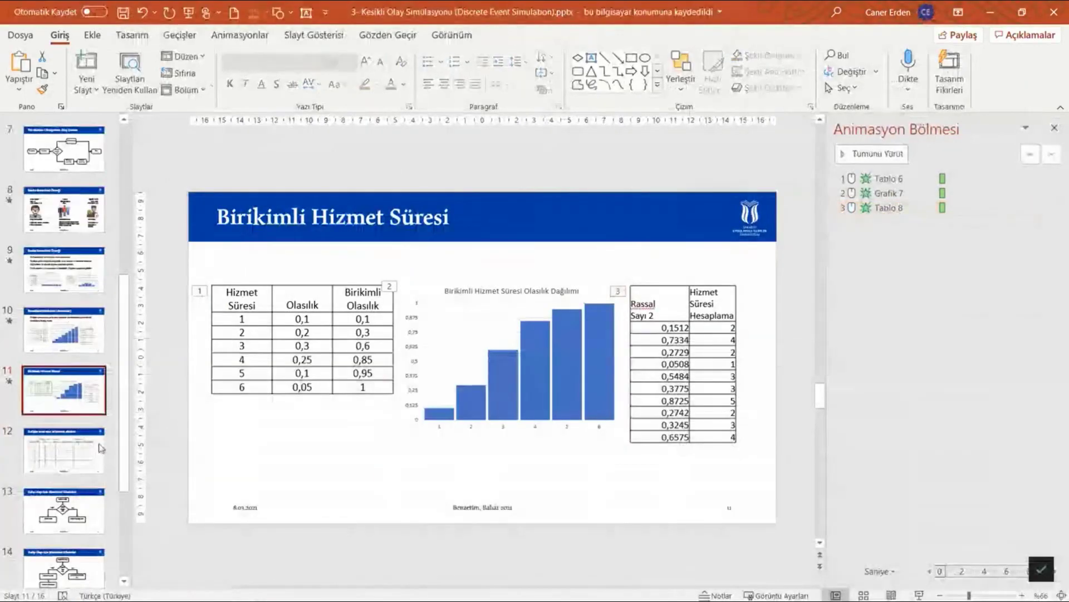
scroll(272, 470, "down", 2)
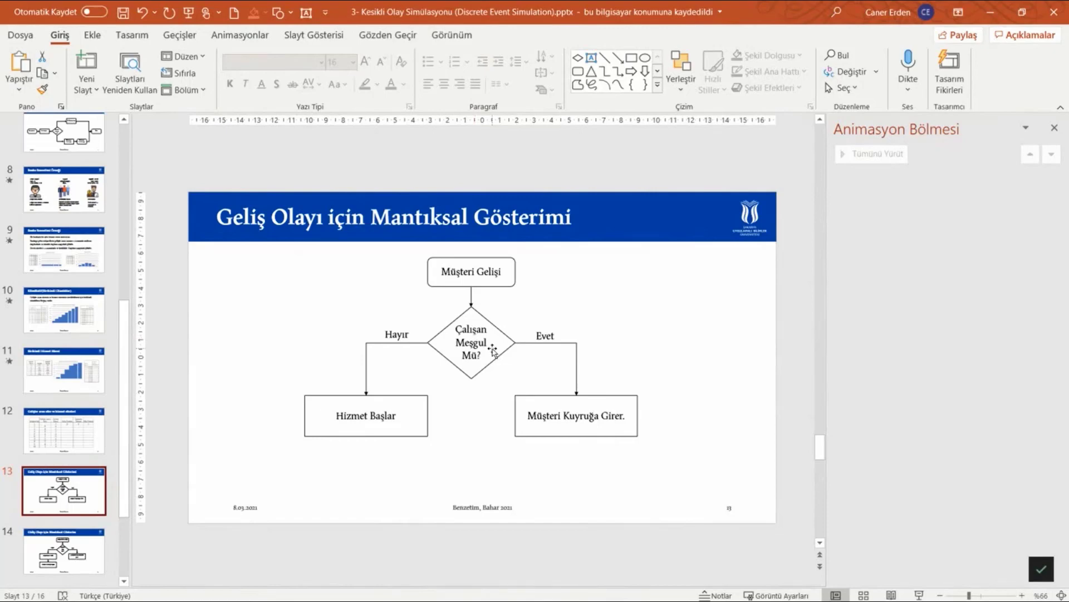
left_click(990, 12)
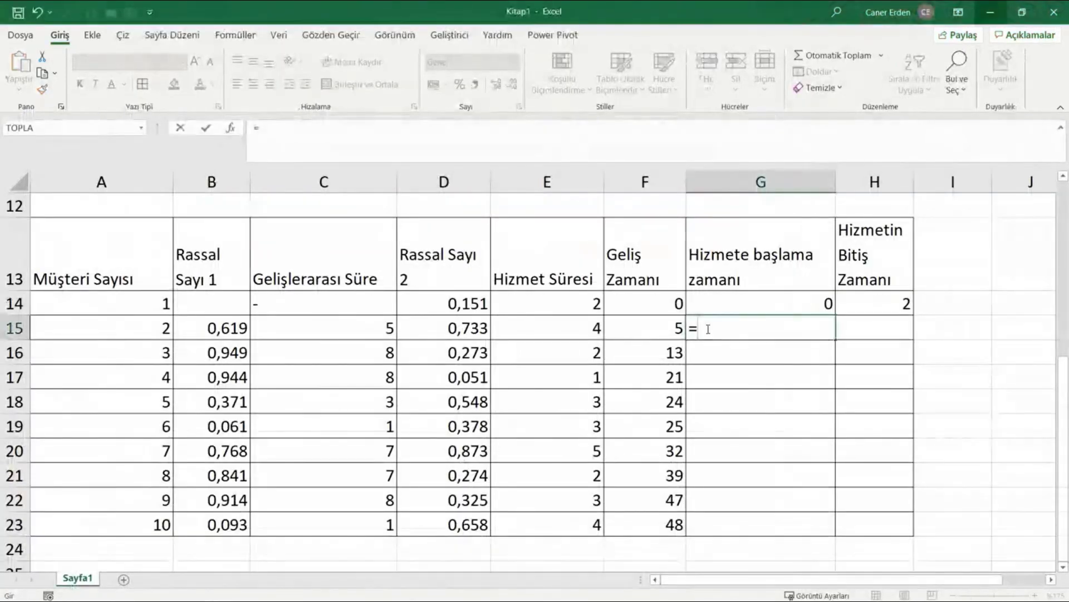
Enter =MAK(H14;F15) in G15 so the second customer's service starts at 5
type("mak")
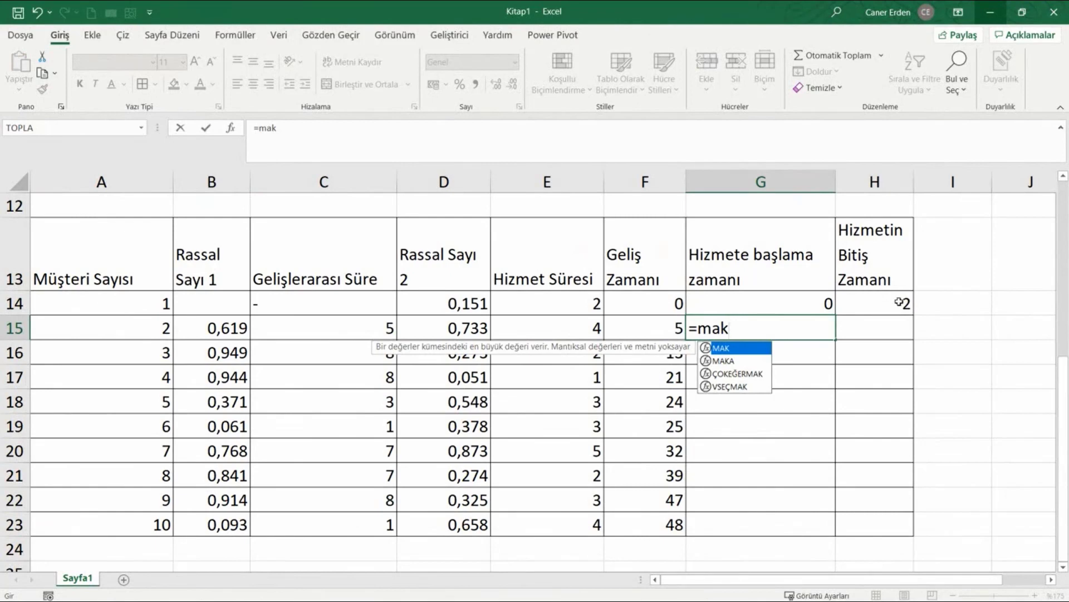
left_click(883, 302)
left_click(795, 328)
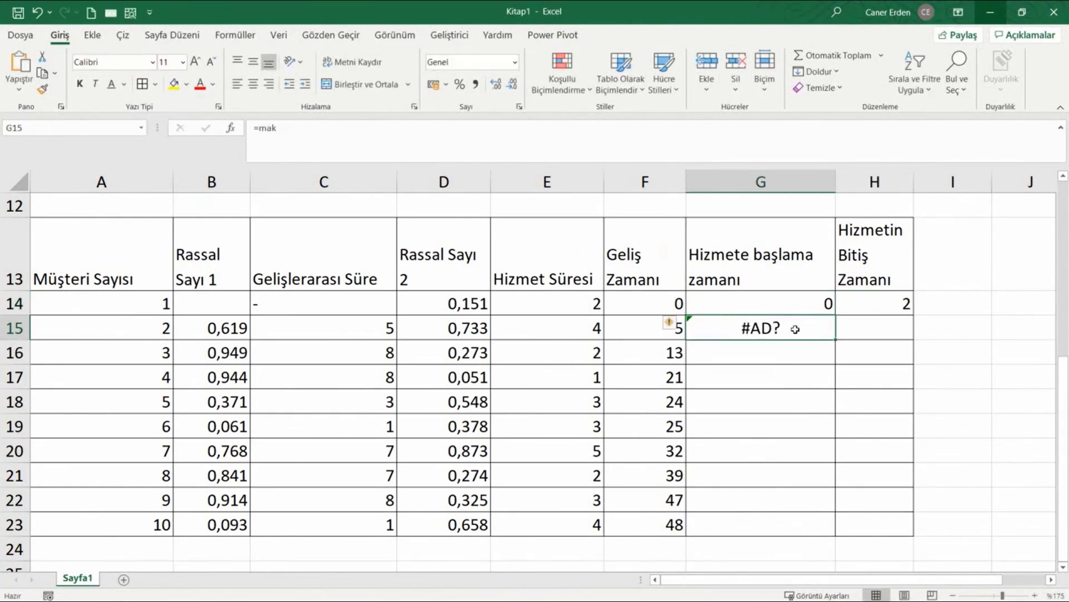
left_click(426, 137)
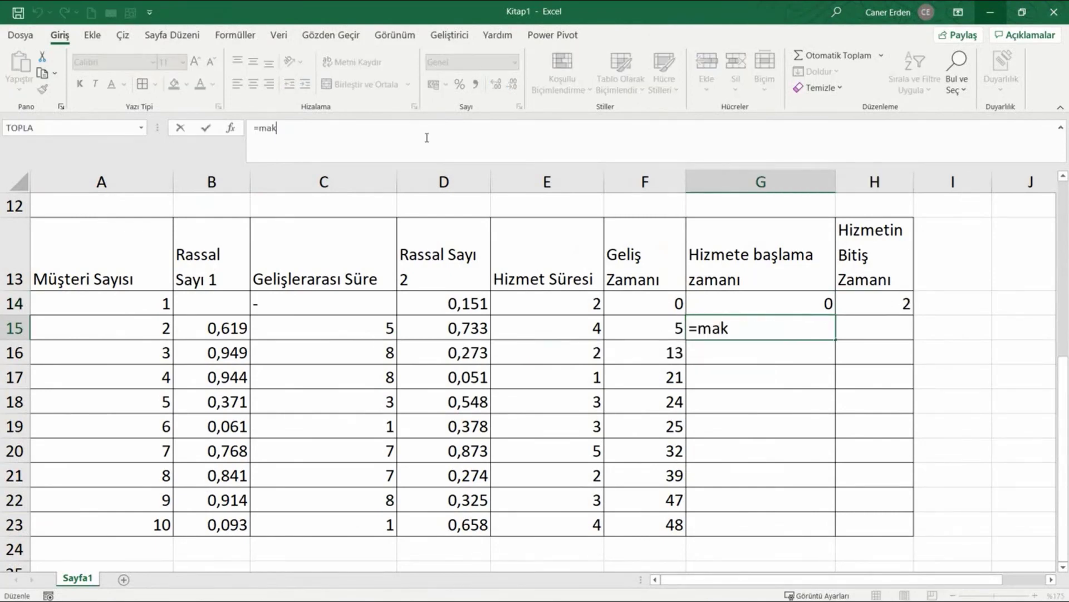
type("(")
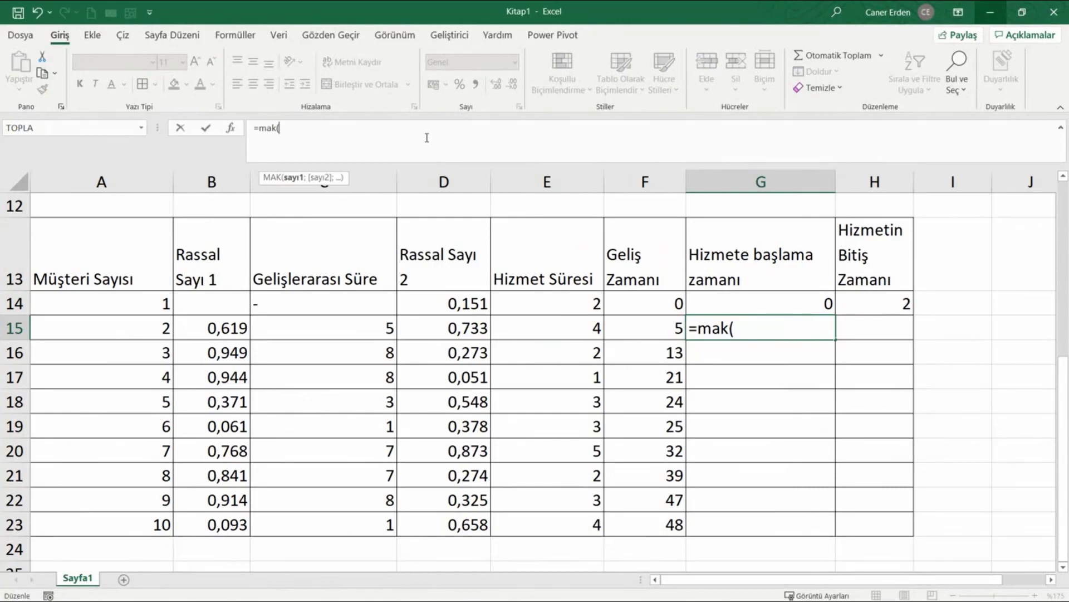
left_click(892, 305)
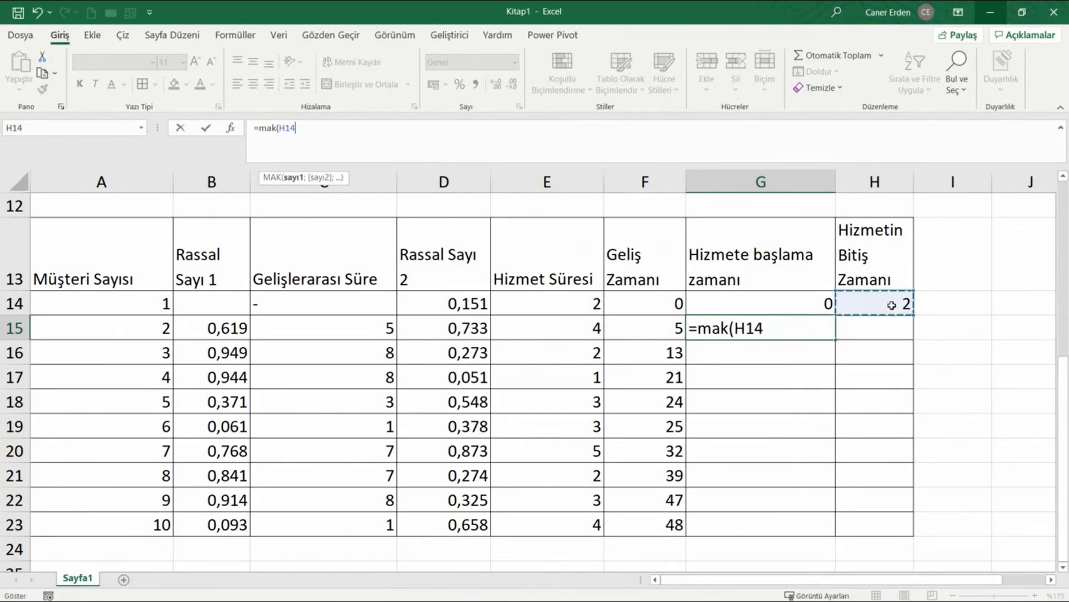
type(";")
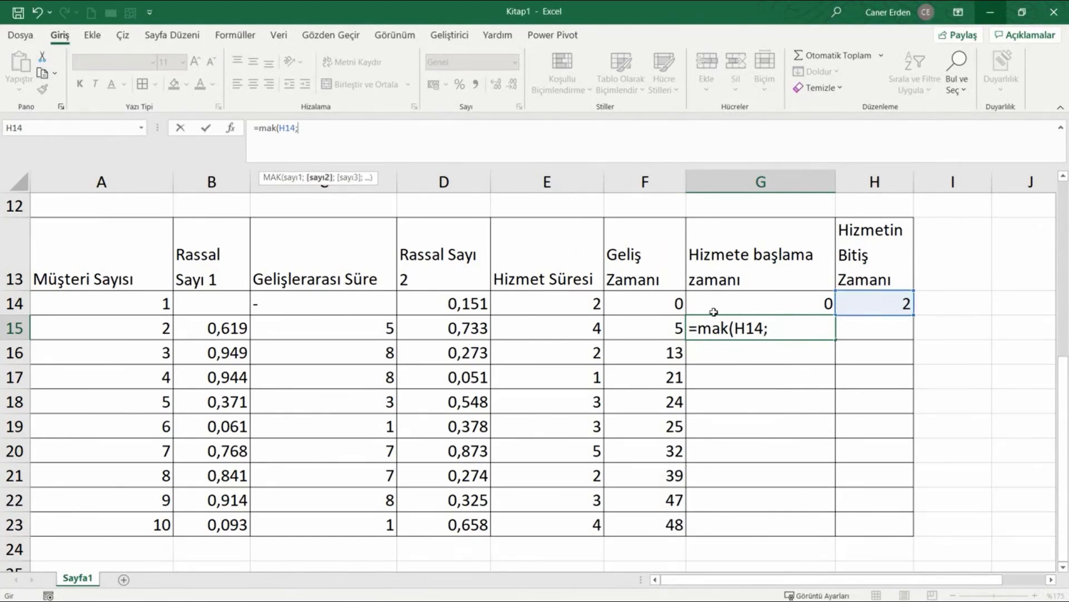
left_click(641, 330)
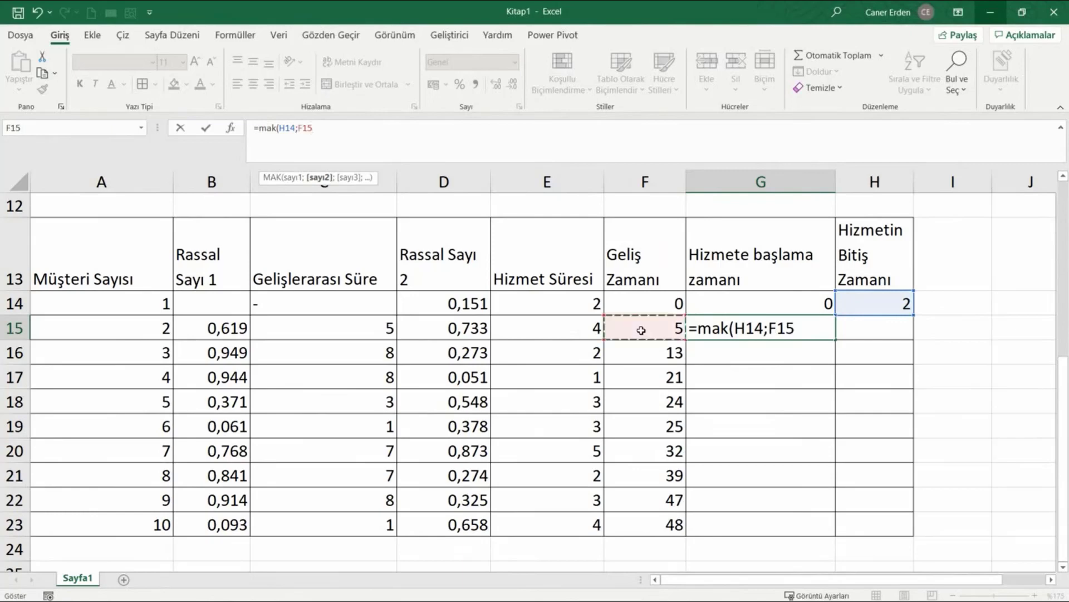
type(")")
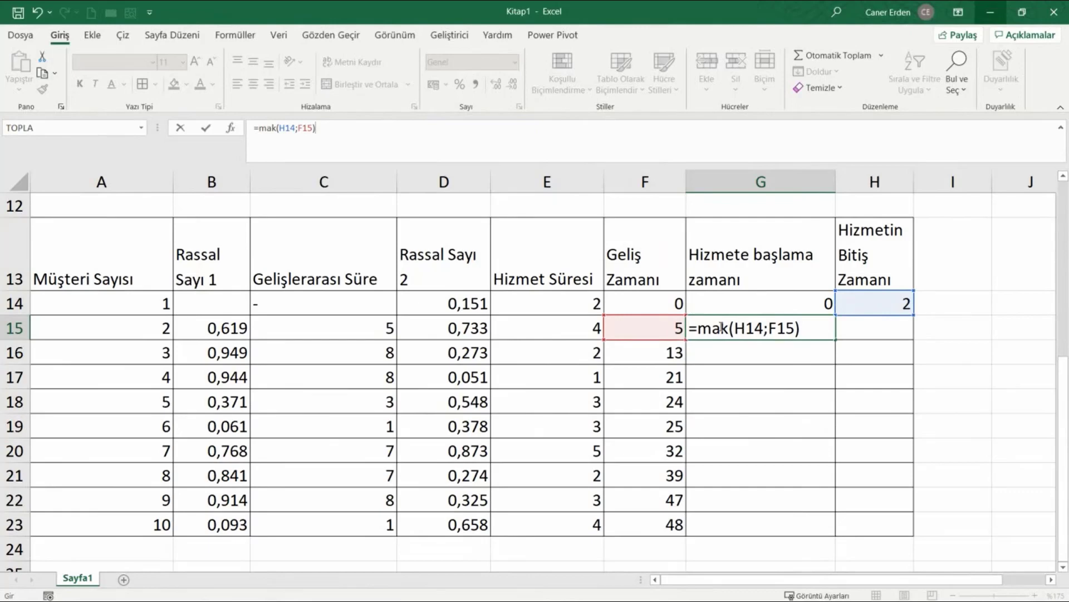
key("Return")
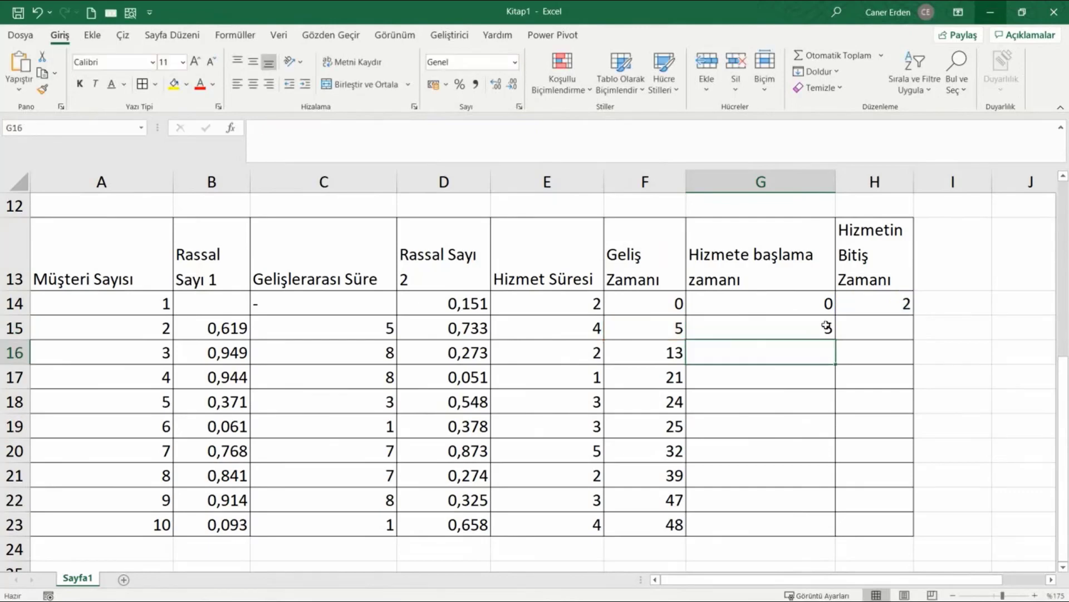
left_click(827, 326)
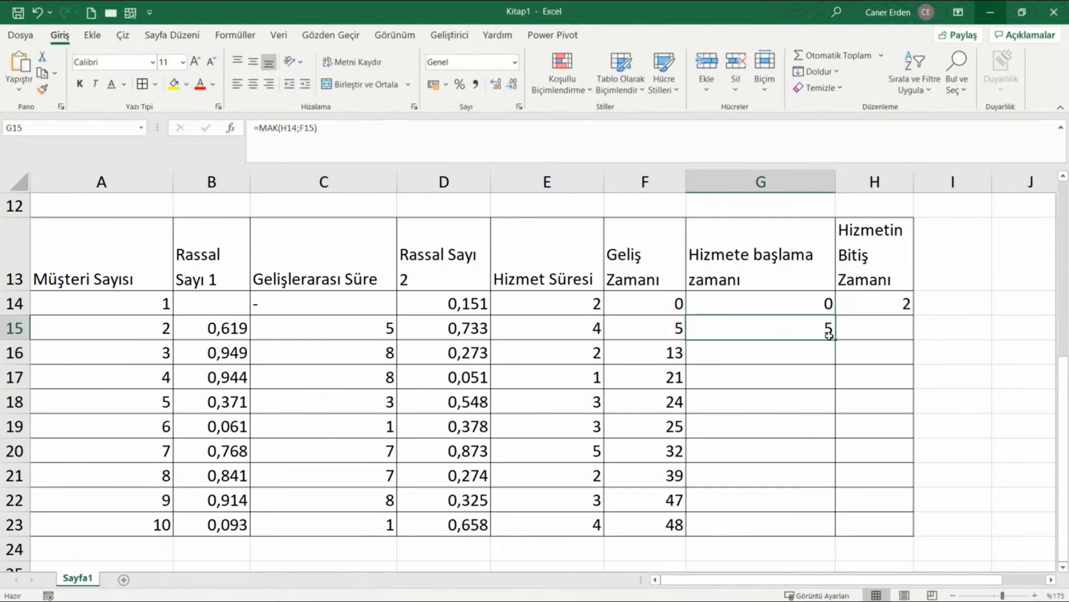
left_click(863, 333)
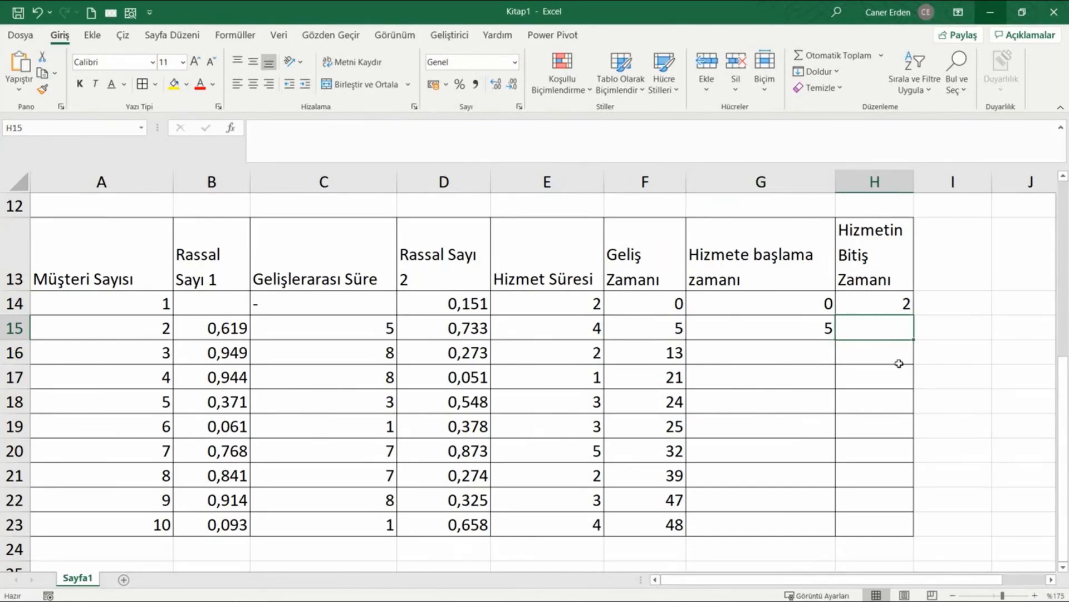
Enter =G15+E15 in H15 as the second customer's service end time
type("=")
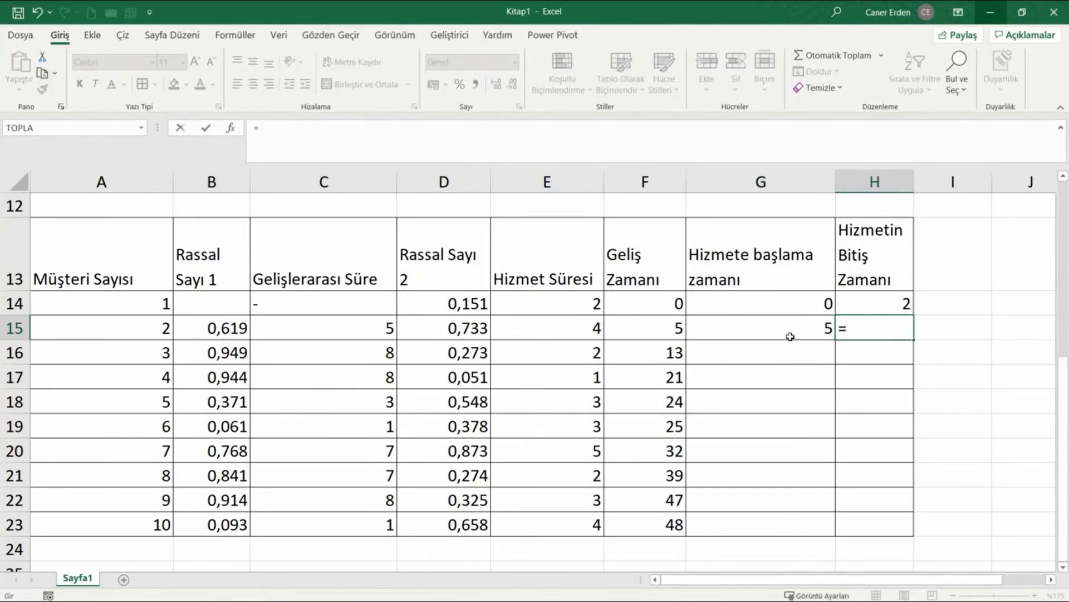
left_click(790, 337)
type("+")
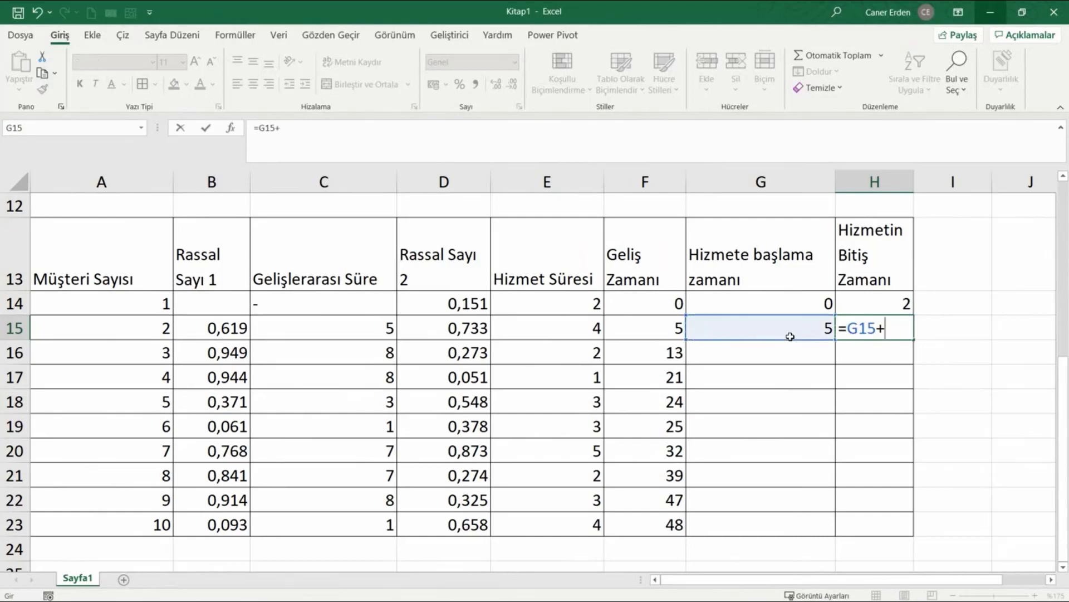
left_click(584, 325)
key("Return")
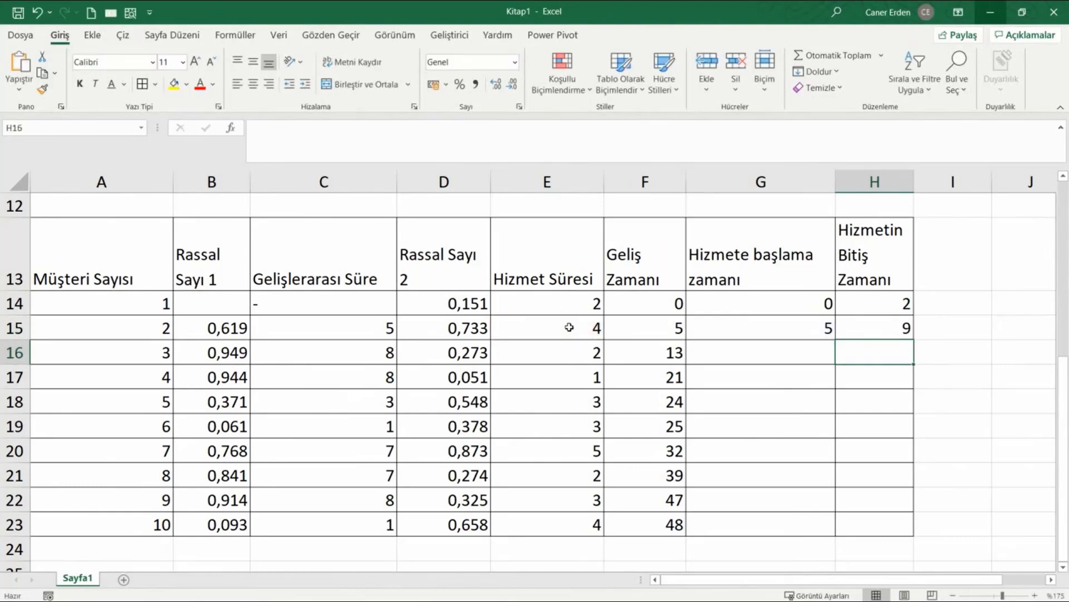
left_click(801, 325)
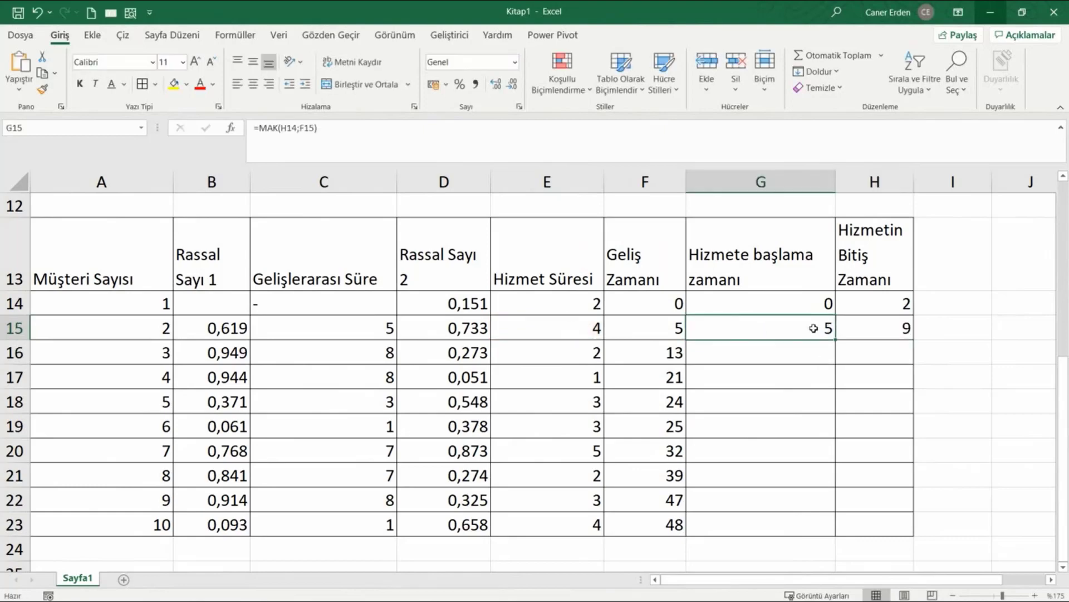
left_click(571, 330)
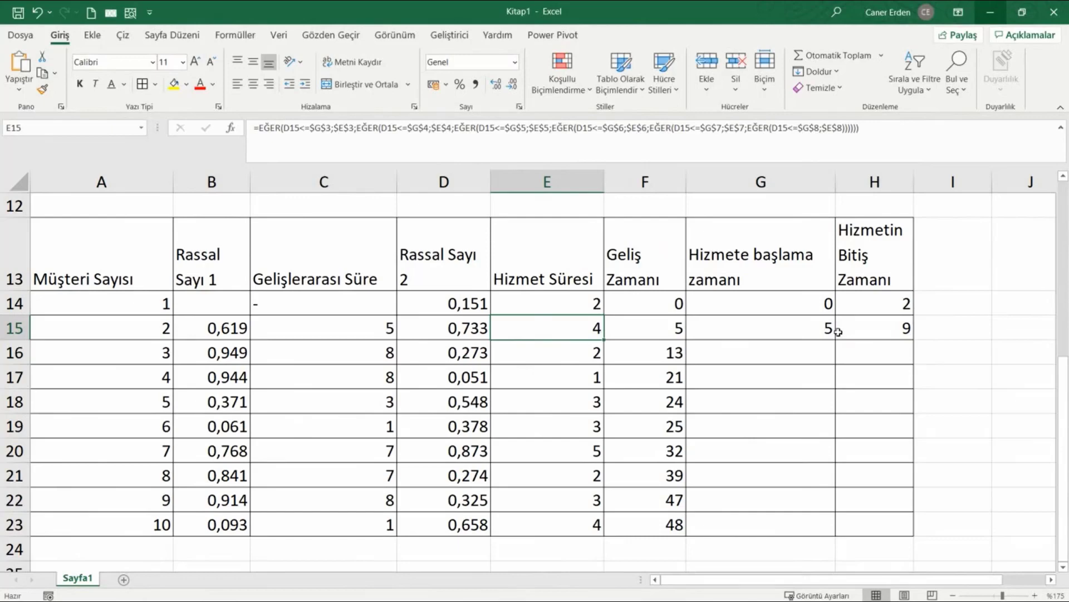
left_click(870, 330)
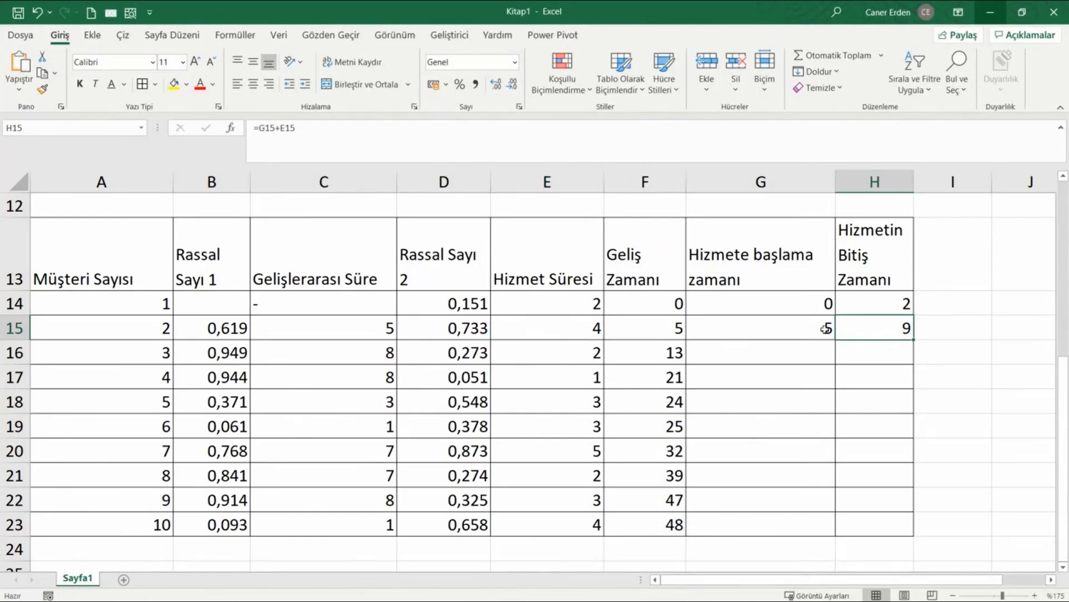
Fill the G15 and H15 formulas down to row 23, ending at start 50 and finish 54
left_click(796, 328)
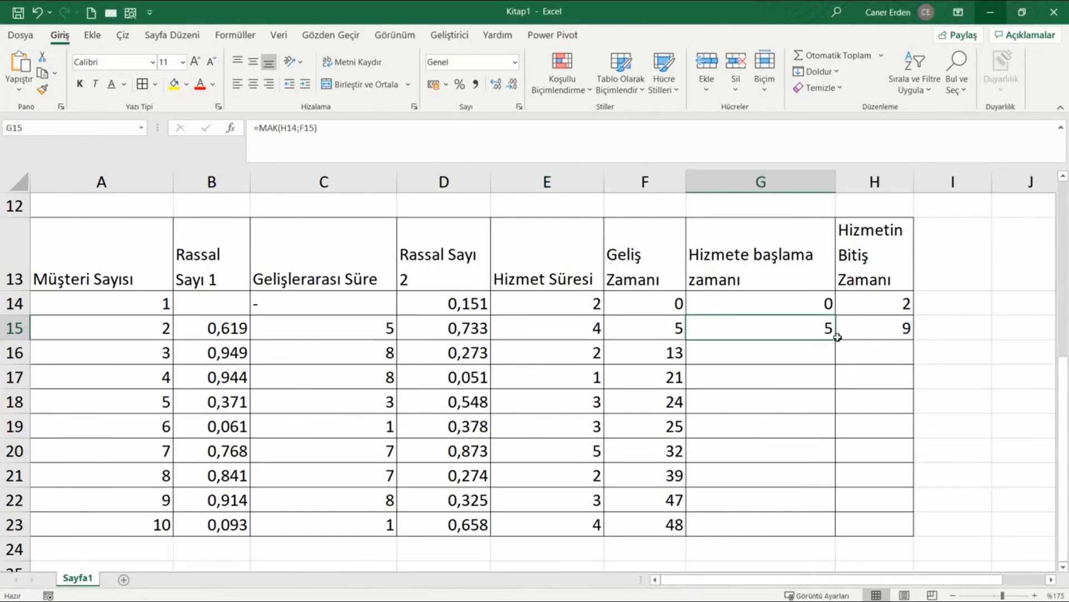
left_click_drag(836, 338, 832, 527)
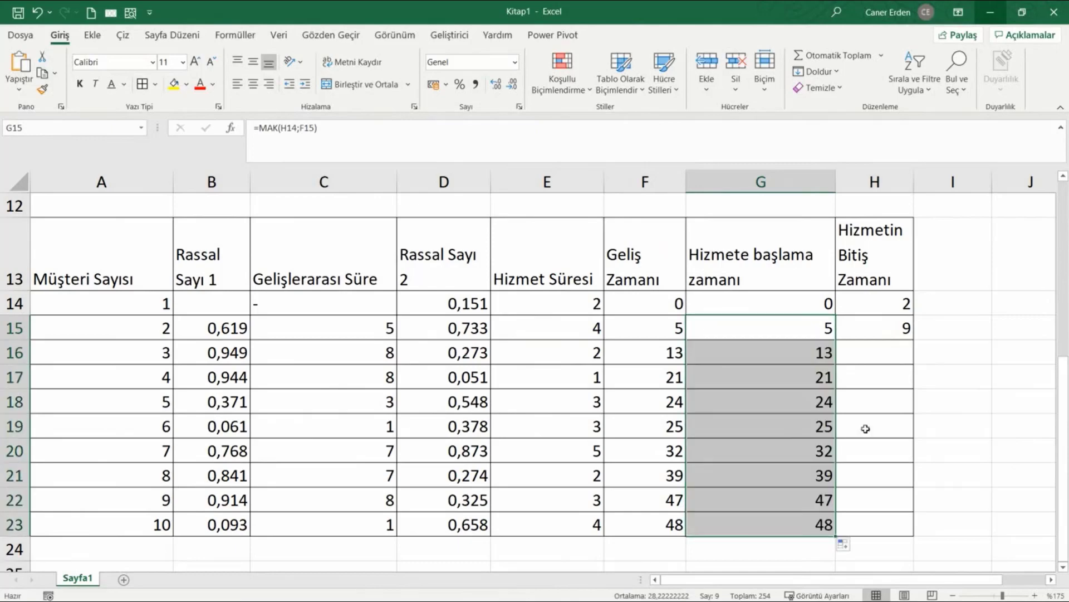
left_click(891, 332)
left_click_drag(916, 339, 916, 526)
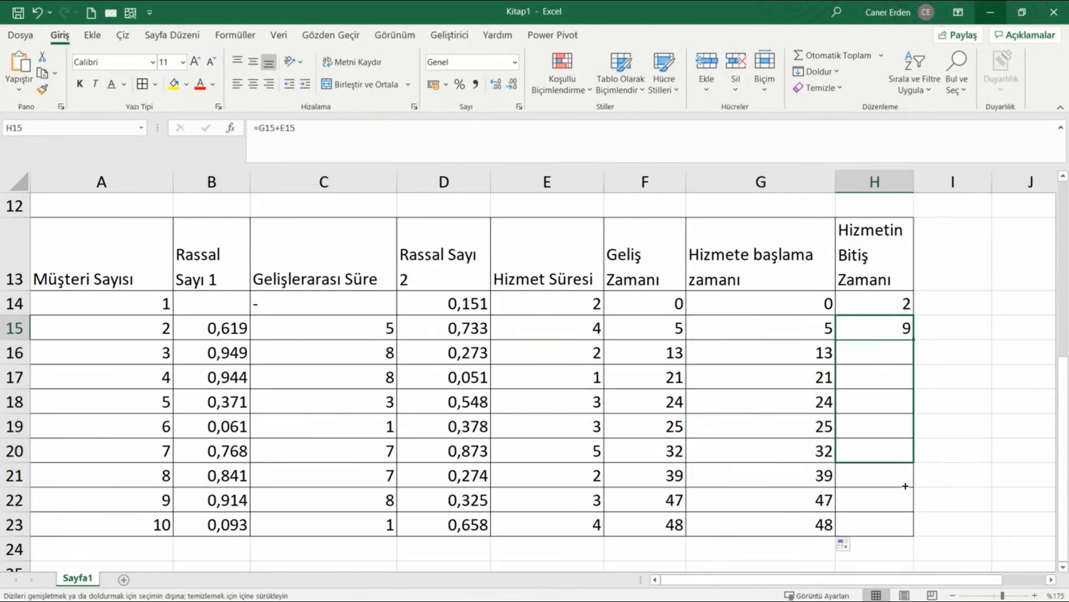
left_click(967, 475)
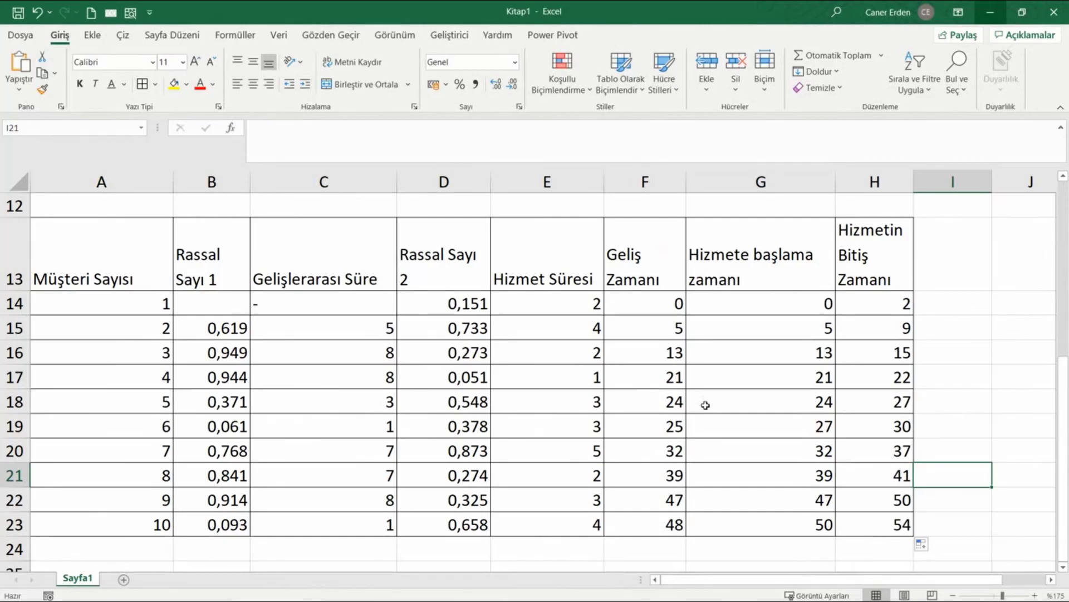
Review the Rassal Sayı 1 and Rassal Sayı 2 random-number columns by selecting them
left_click_drag(203, 313, 234, 524)
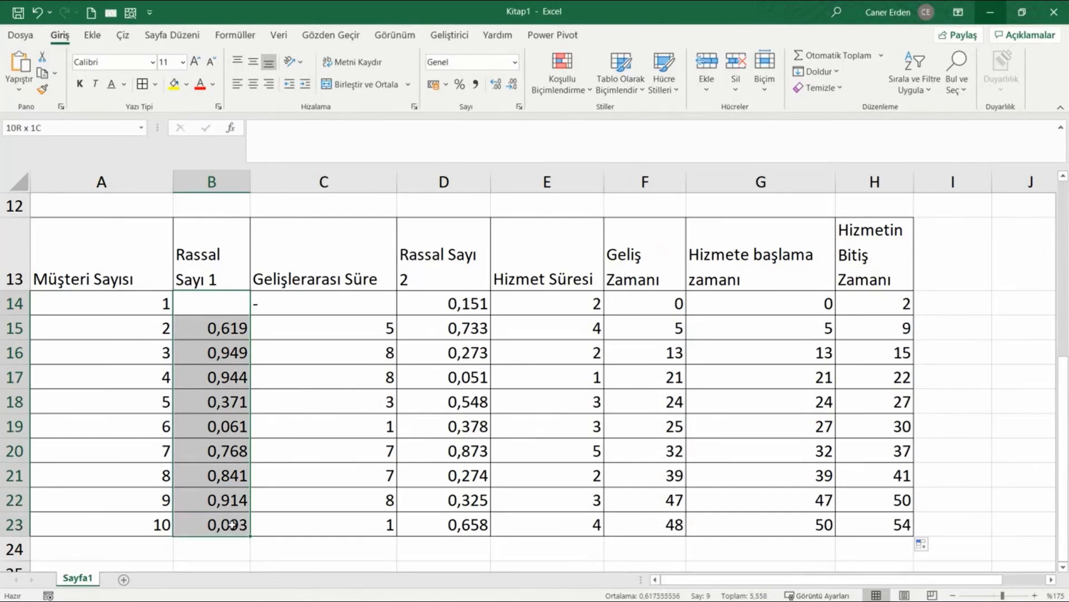
left_click_drag(465, 304, 461, 525)
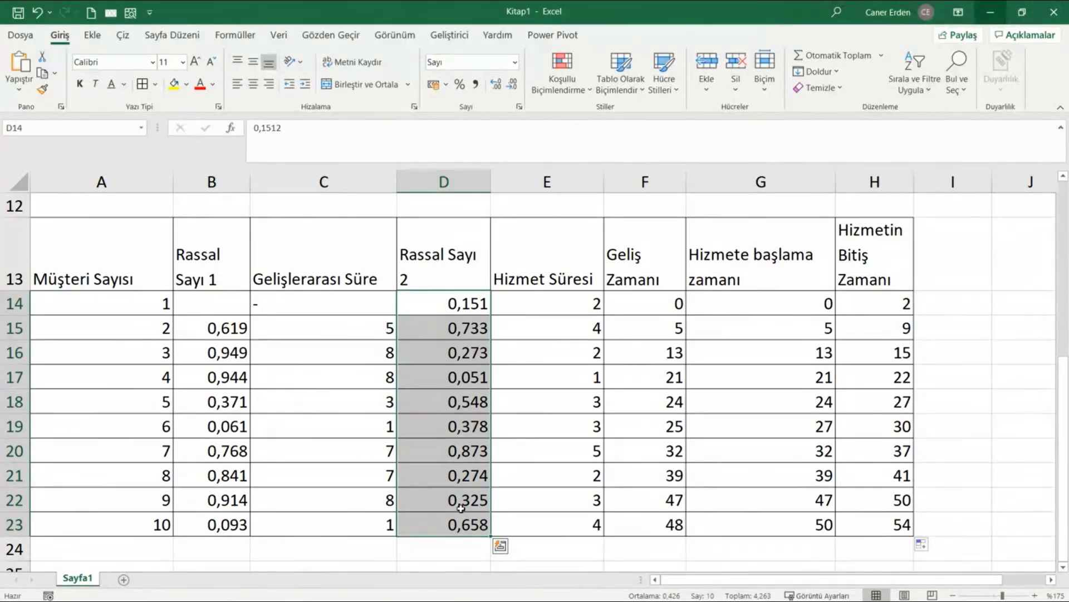
left_click_drag(212, 303, 217, 527)
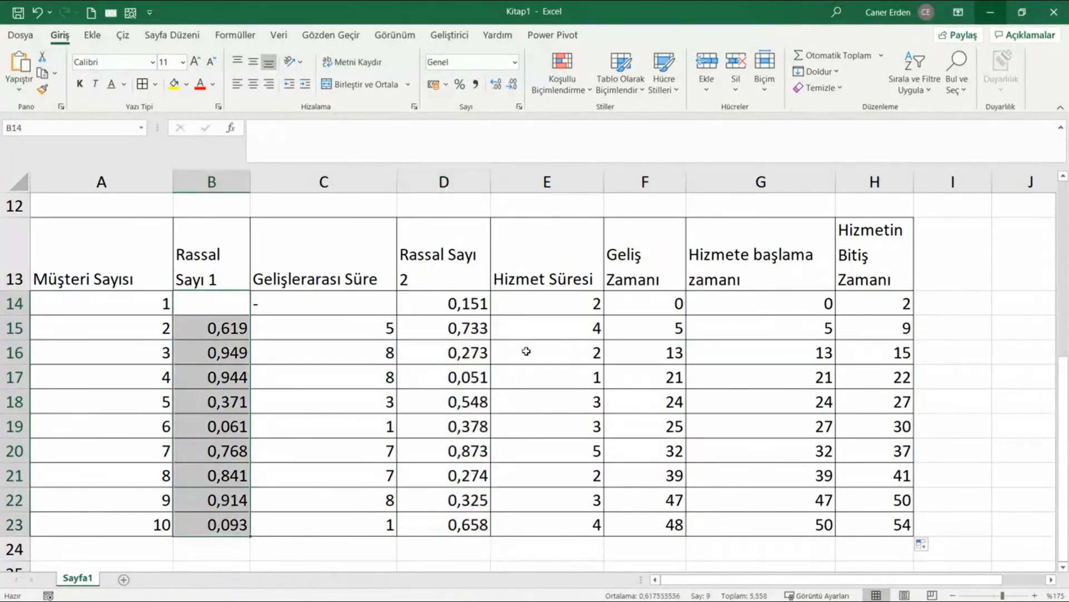
left_click_drag(458, 304, 454, 527)
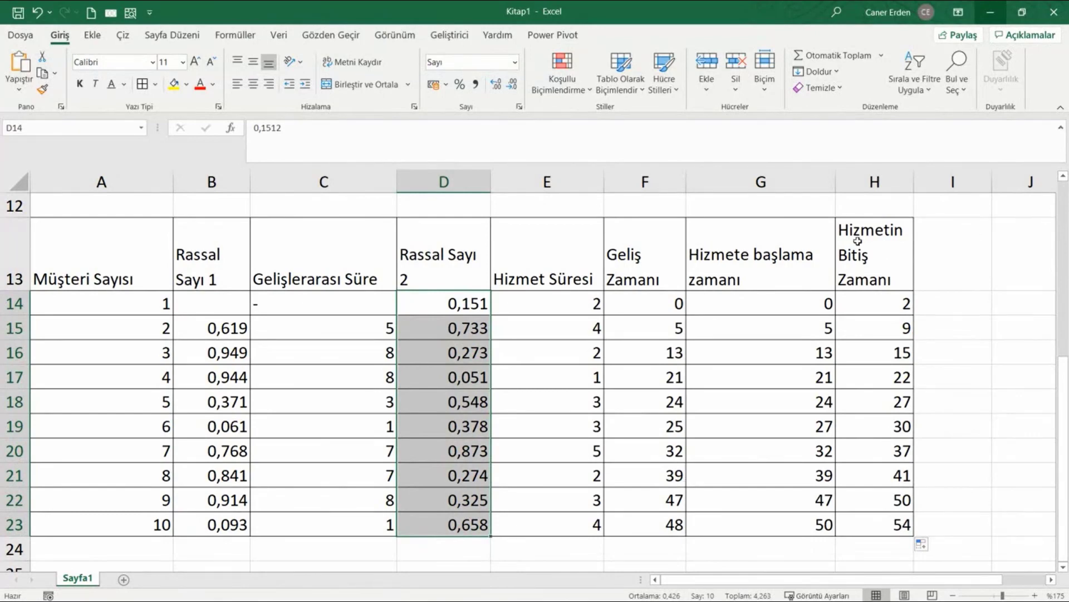
Enter the heading 'Kuyrukta Bekleme Süresi' in I13 and select the column down to I23
left_click(775, 249)
left_click(972, 251)
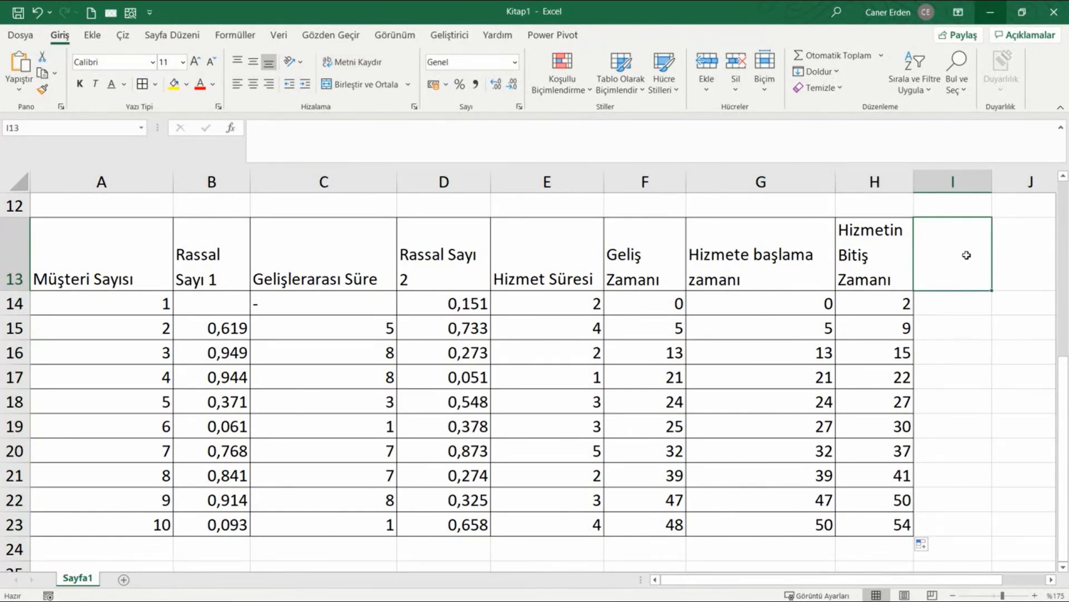
type("Kuyrukta ")
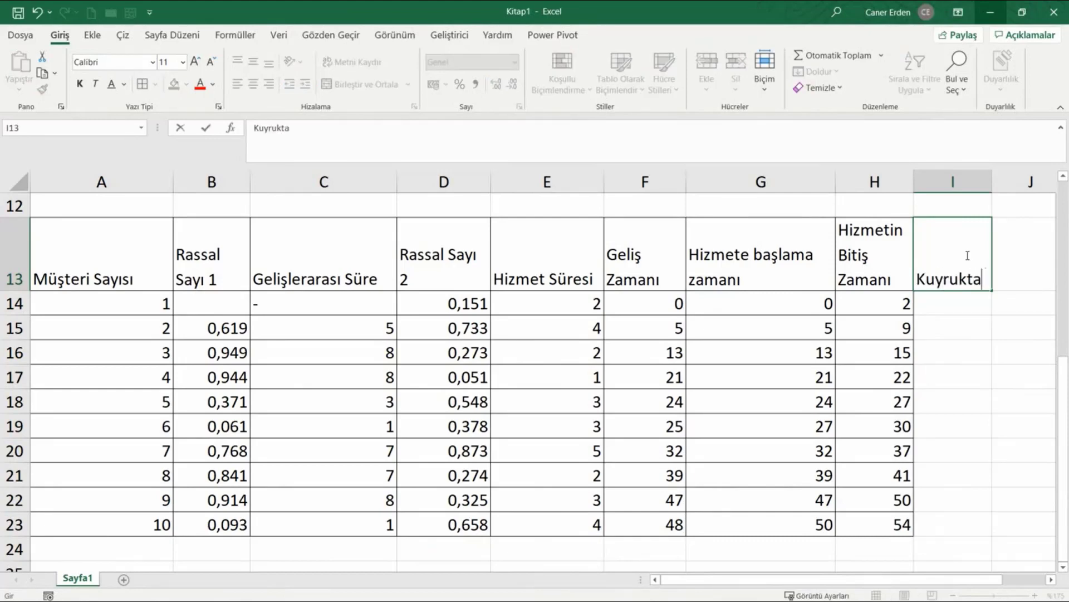
type("Bekle")
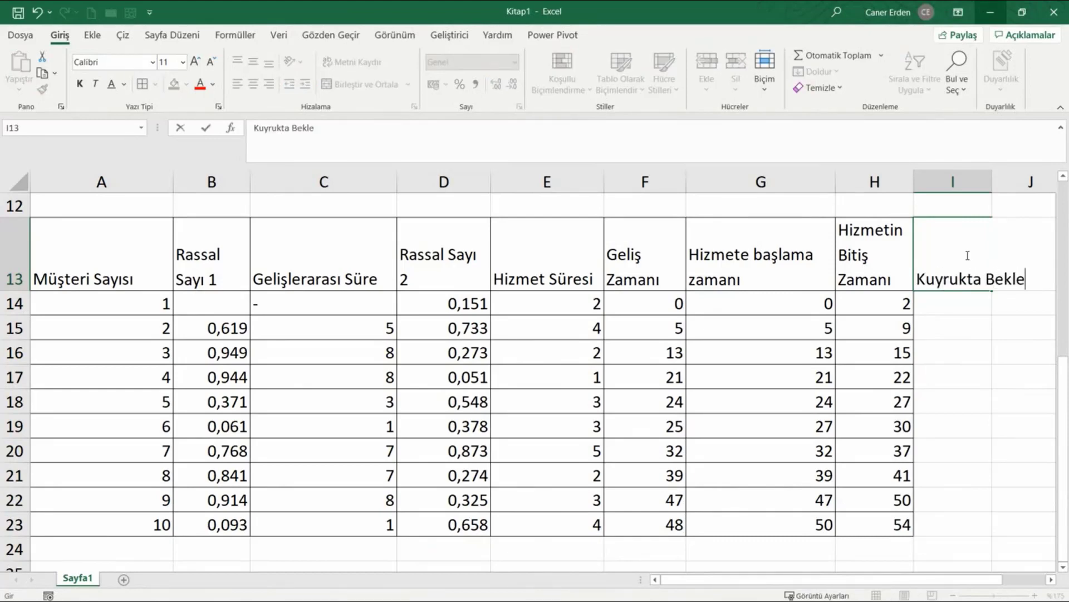
type("me Süresi")
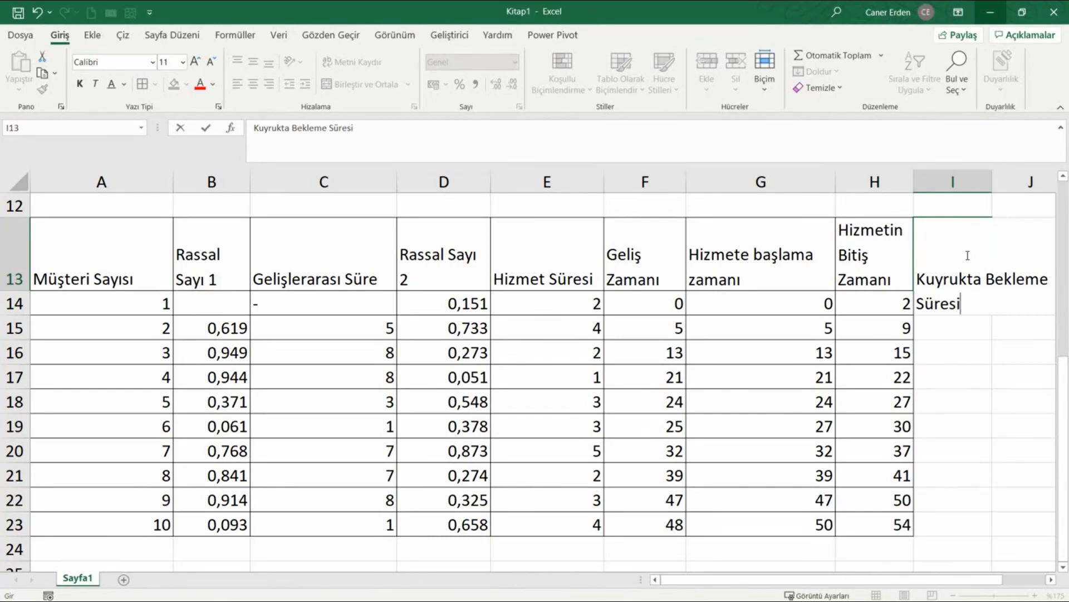
key("Return")
left_click_drag(968, 255, 964, 519)
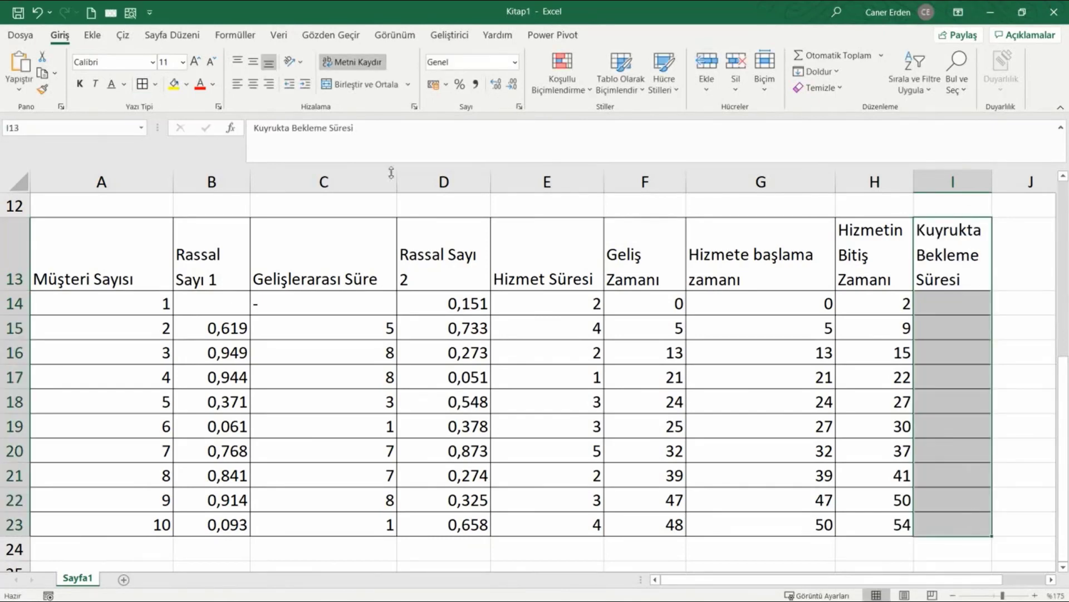
left_click(970, 307)
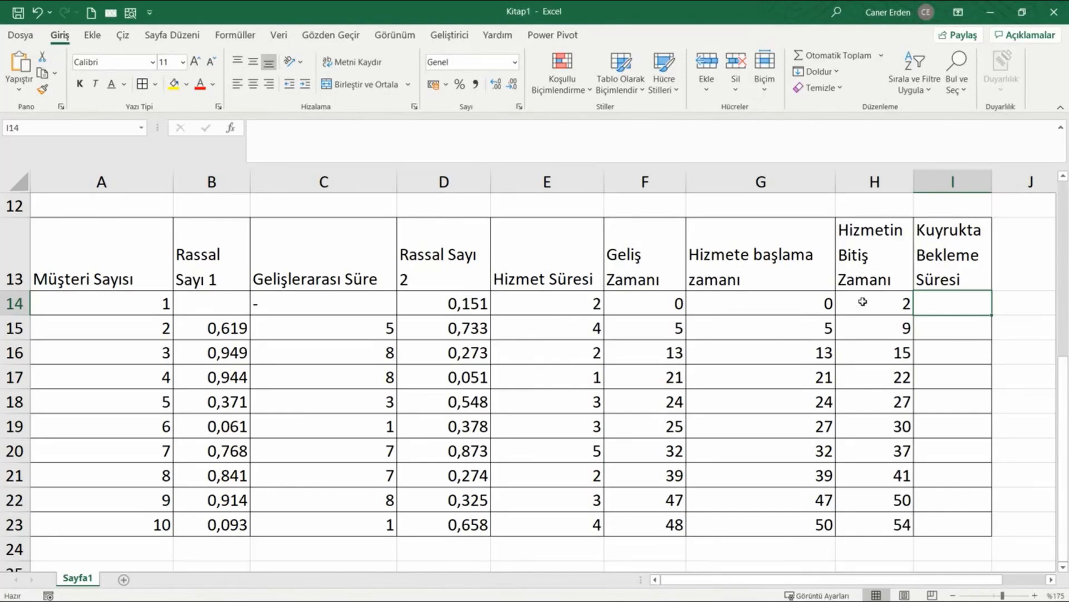
Enter =G14-F14 in I14 and fill it down to I23
type("=")
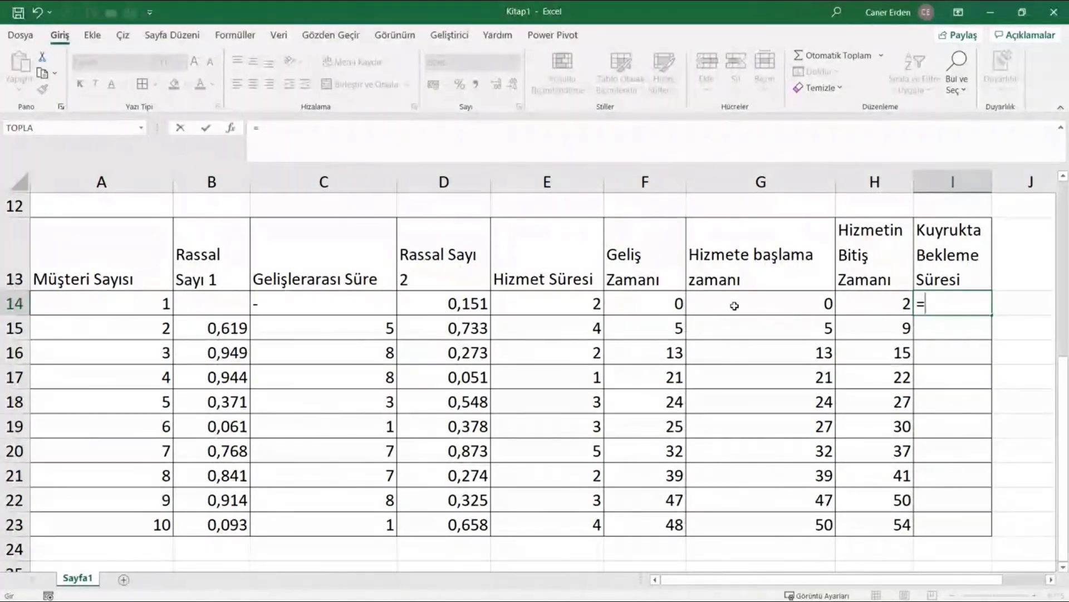
left_click(751, 304)
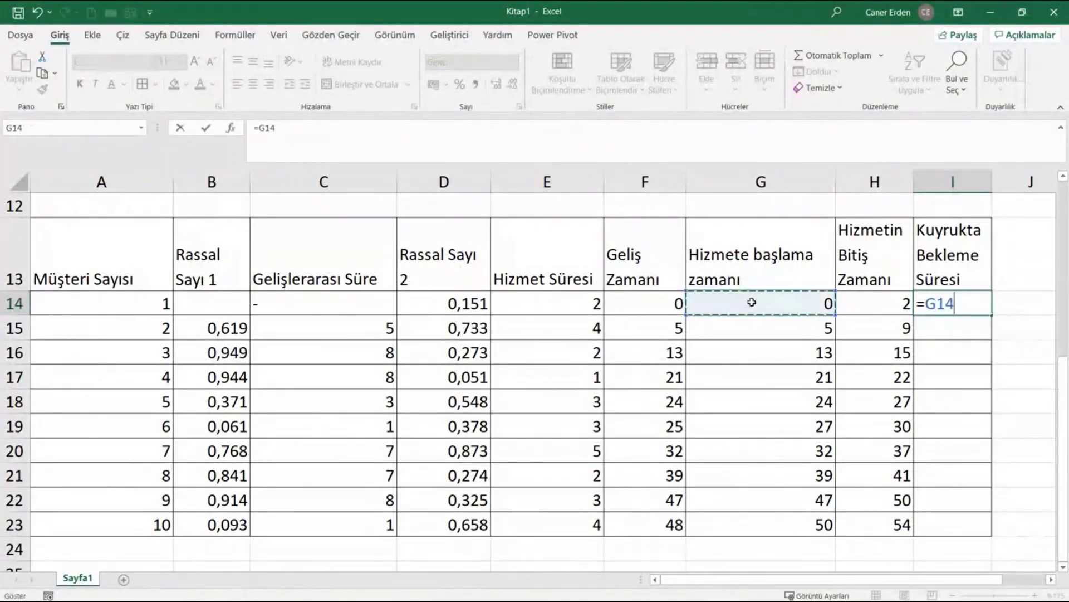
type("-")
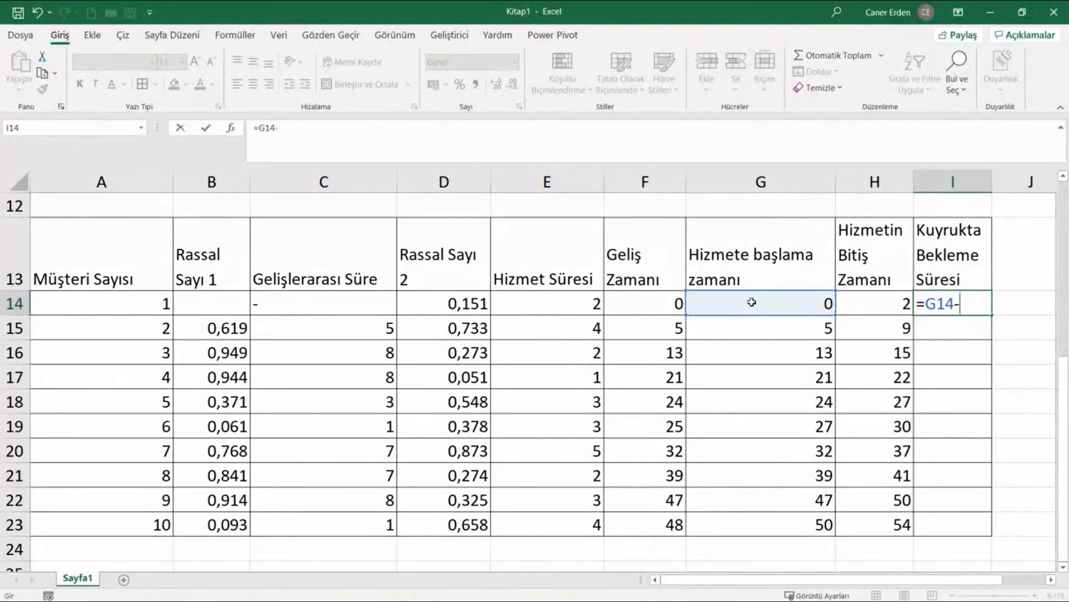
left_click(645, 304)
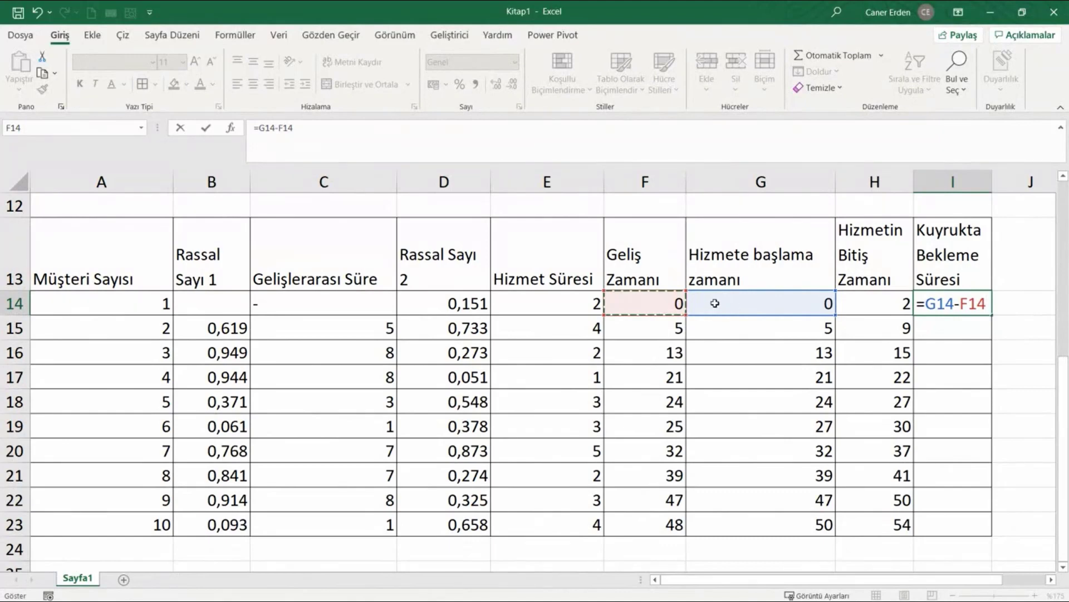
key("Return")
left_click(918, 305)
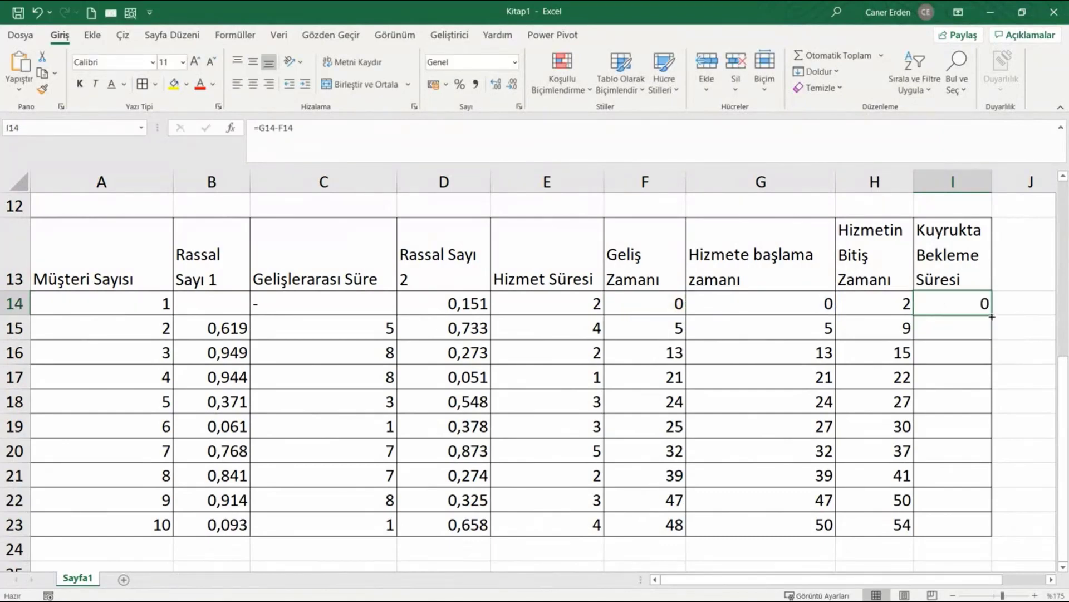
left_click_drag(991, 316, 985, 525)
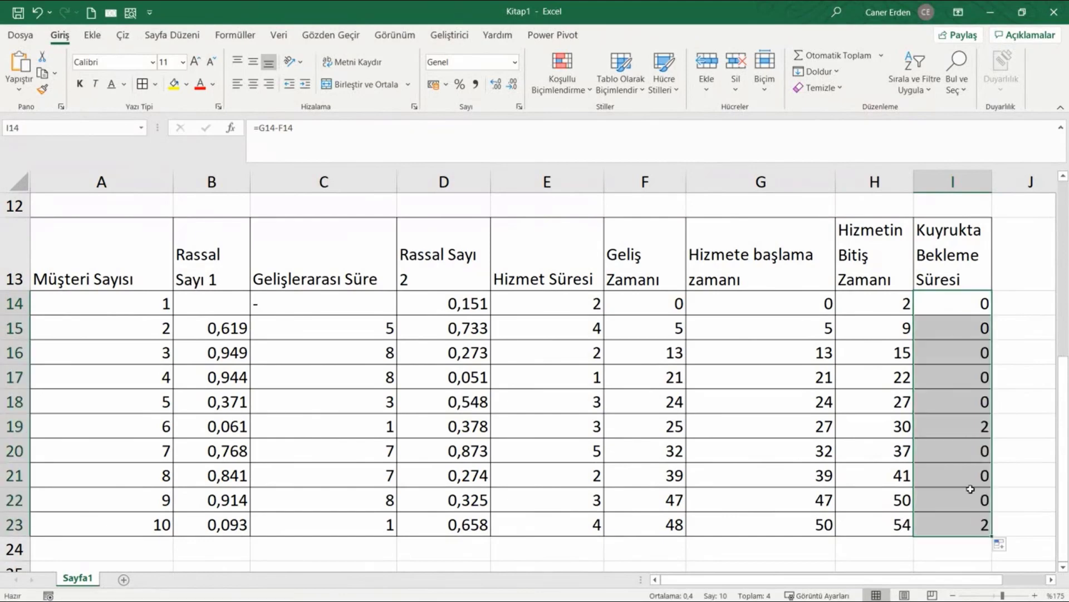
Verify the waiting-time formulas against customer 6's arrival and service-start cells
left_click(973, 329)
left_click(974, 354)
left_click(978, 399)
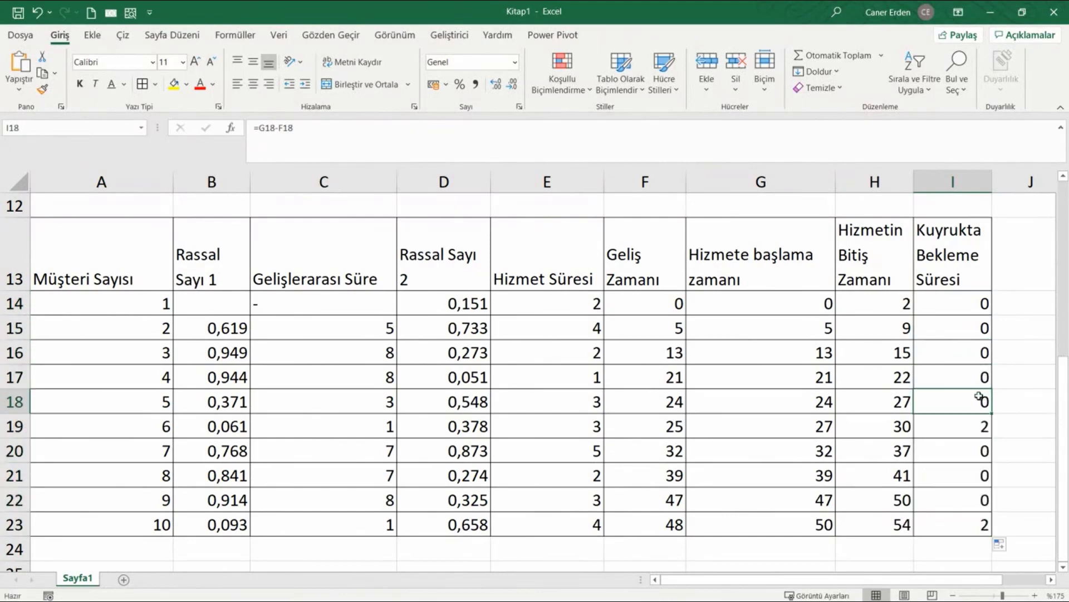
left_click(978, 428)
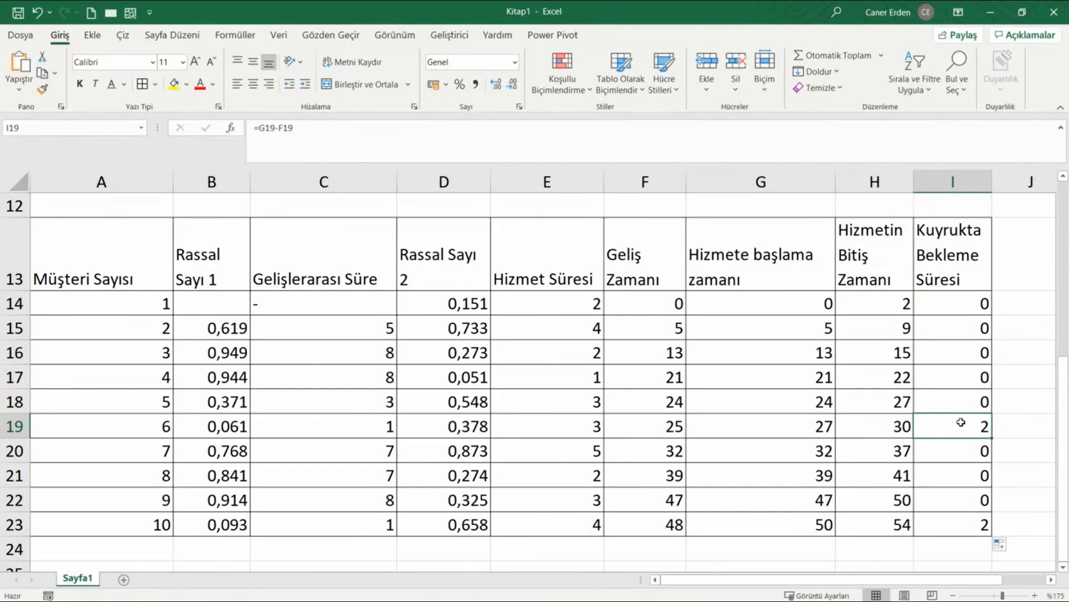
left_click(683, 428)
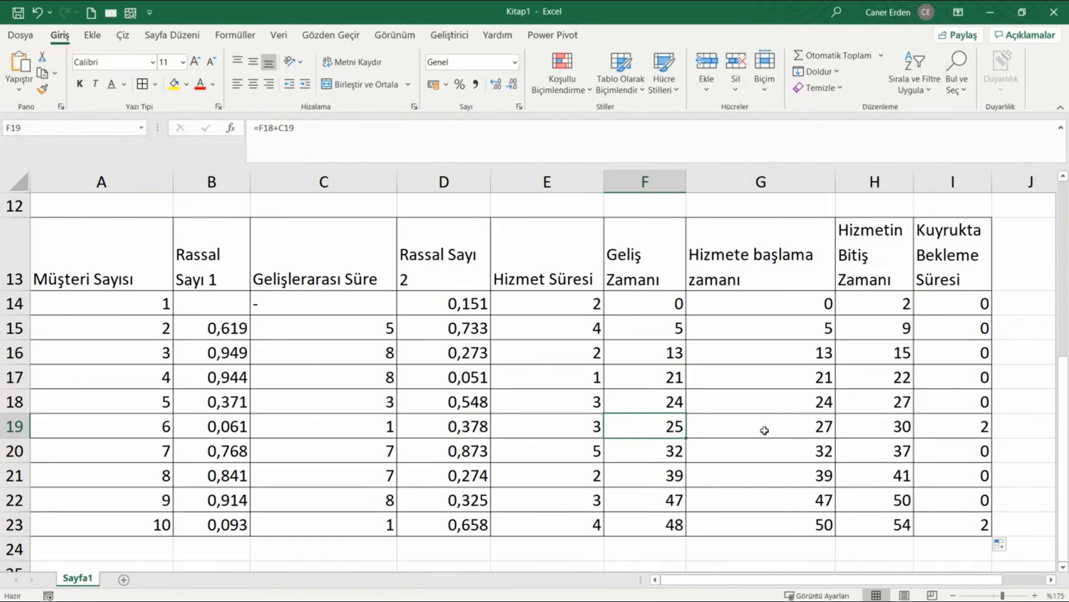
left_click(788, 425)
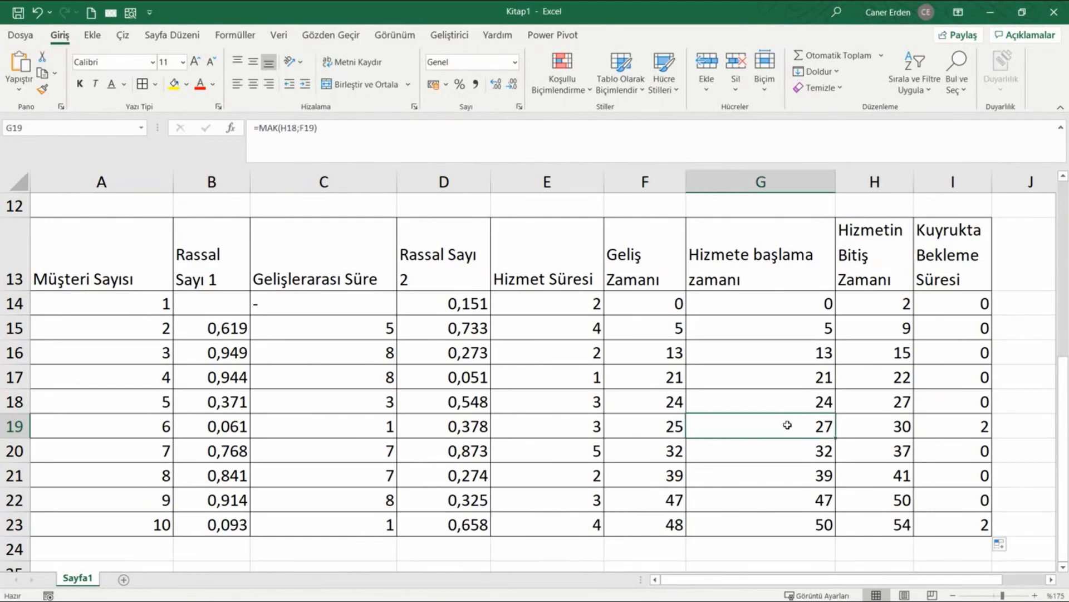
left_click(949, 429)
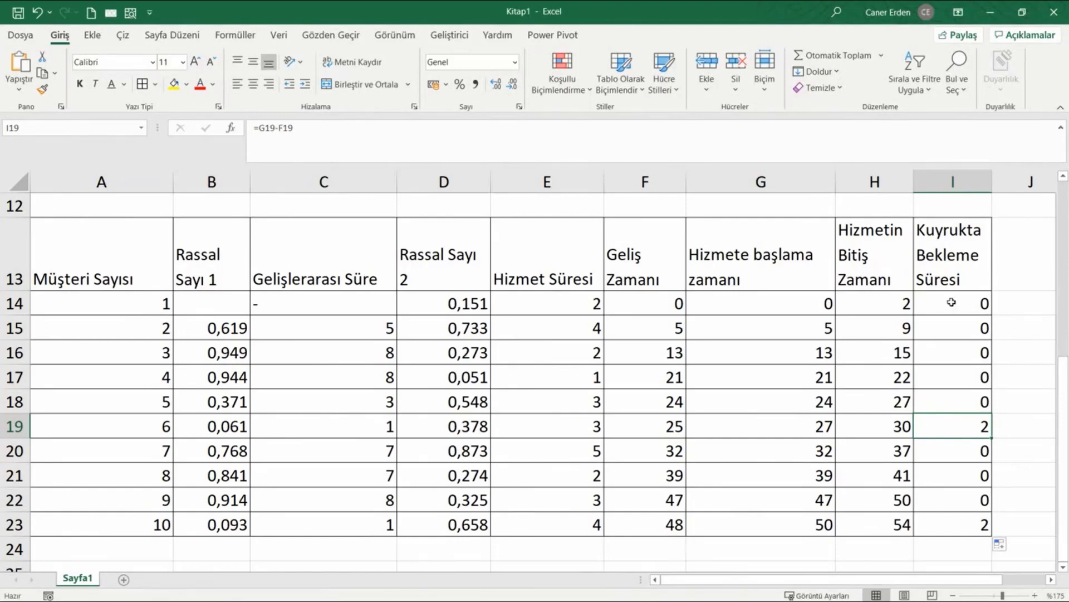
left_click_drag(972, 246, 974, 526)
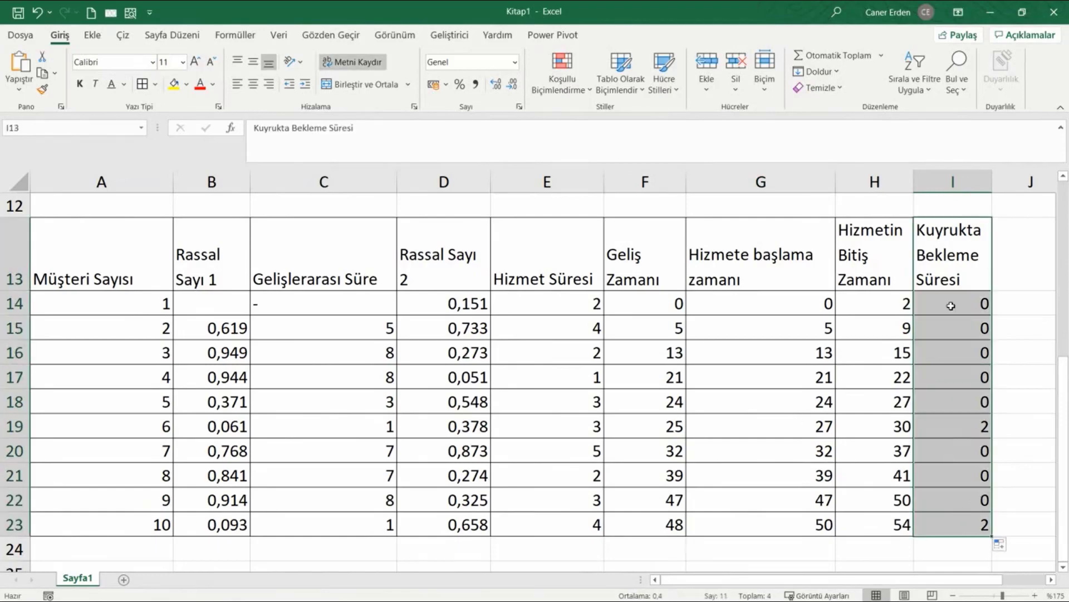
left_click_drag(973, 527, 953, 524)
In the lecture slides, browse the arrival/service times table and departure flowchart slides
left_click(245, 593)
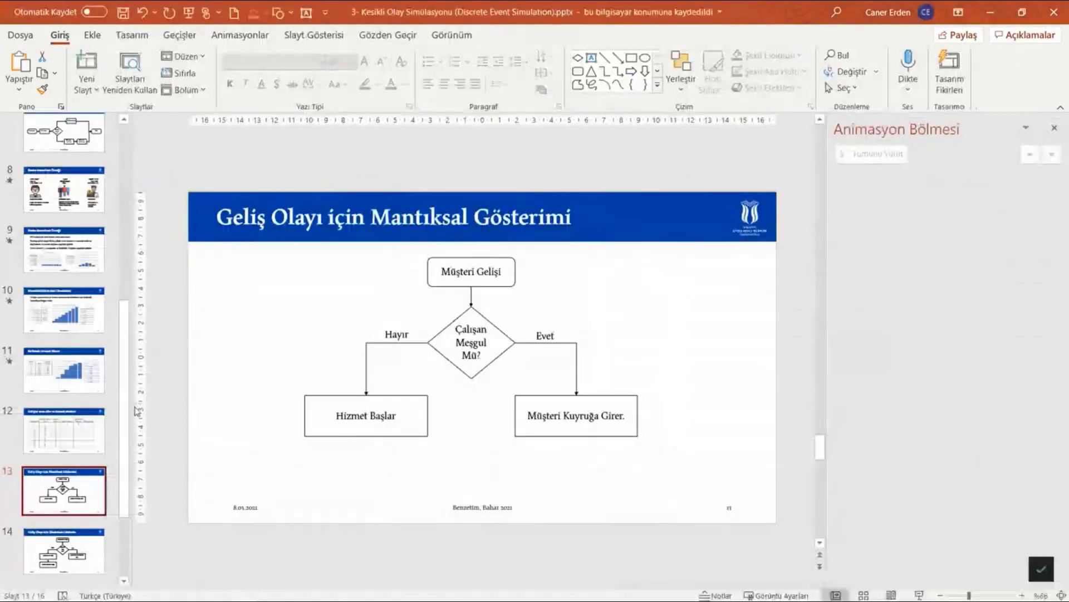
left_click(87, 438)
scroll(84, 445, "down", 2)
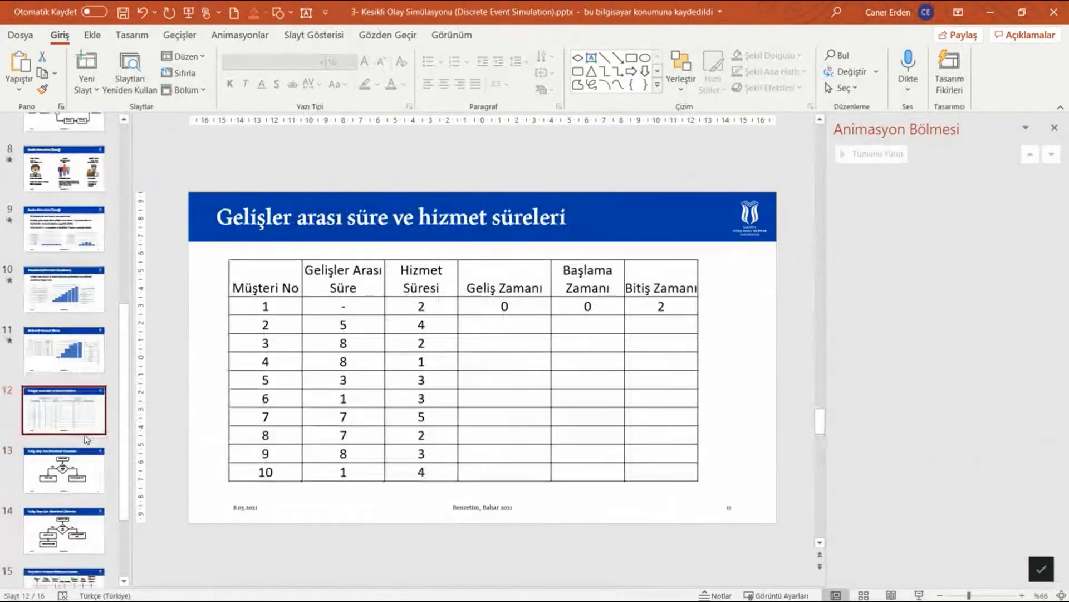
scroll(82, 468, "down", 1)
scroll(81, 485, "down", 1)
left_click(80, 493)
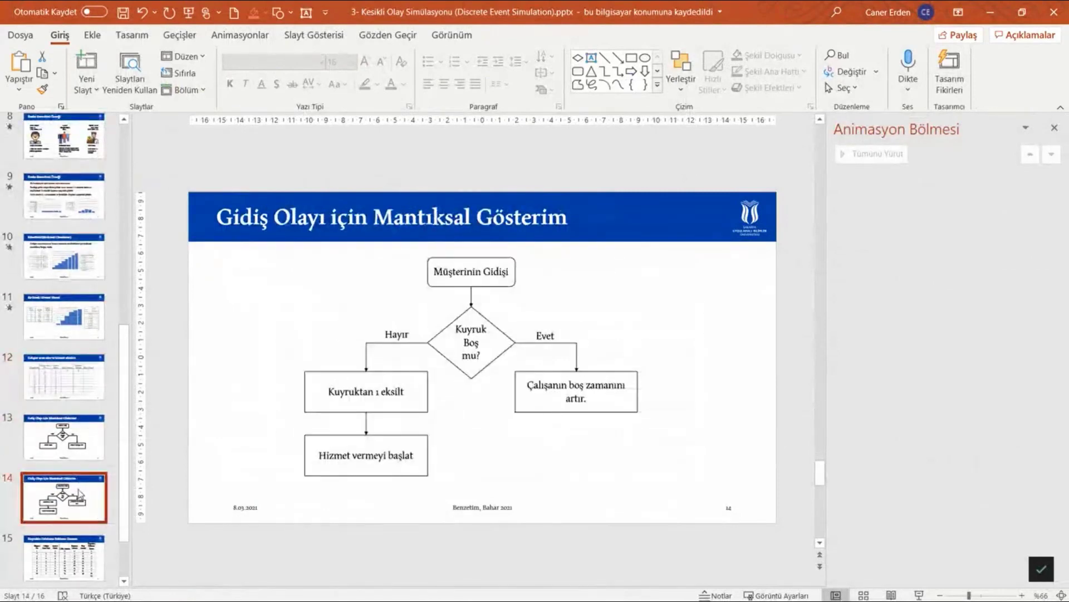
scroll(80, 493, "down", 2)
scroll(80, 496, "down", 1)
Mark the queue waiting times on the average-wait slide, then highlight slide 16's first question
left_click(80, 502)
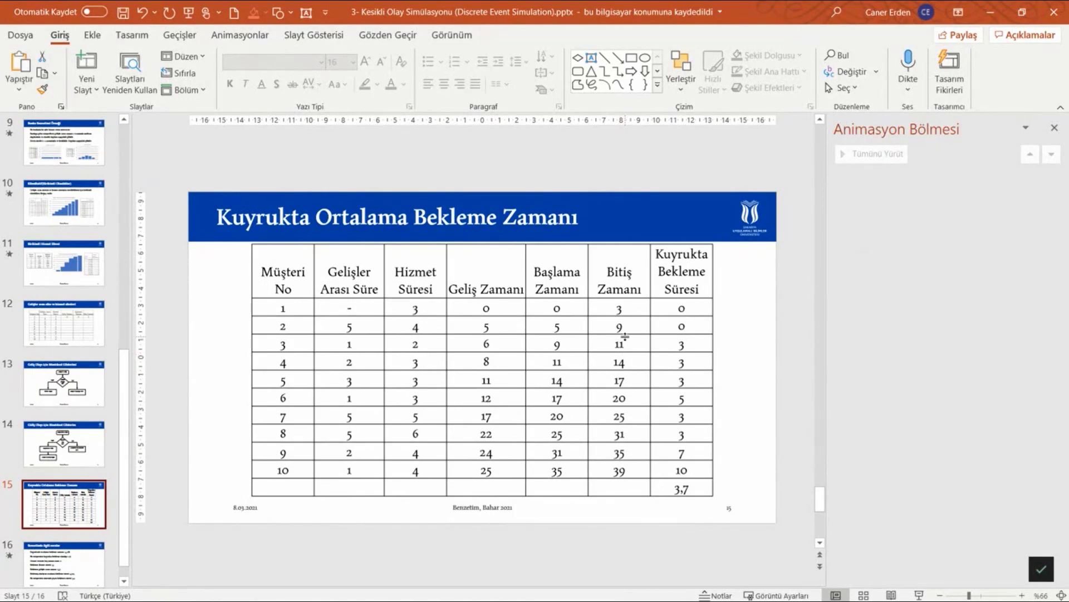
scroll(625, 336, "down", 1)
scroll(625, 336, "up", 1)
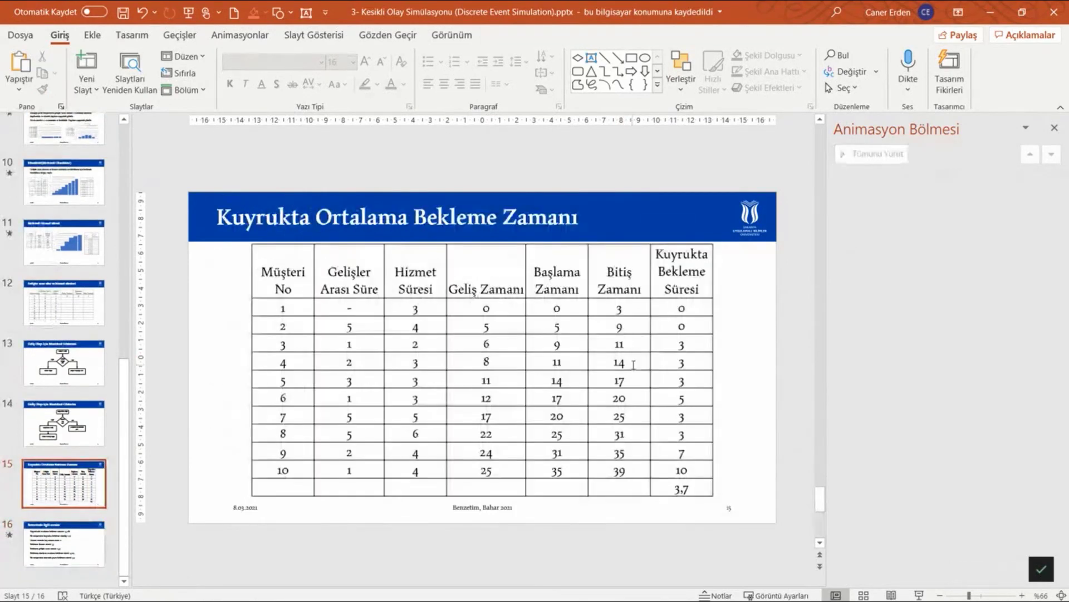
left_click_drag(678, 312, 697, 476)
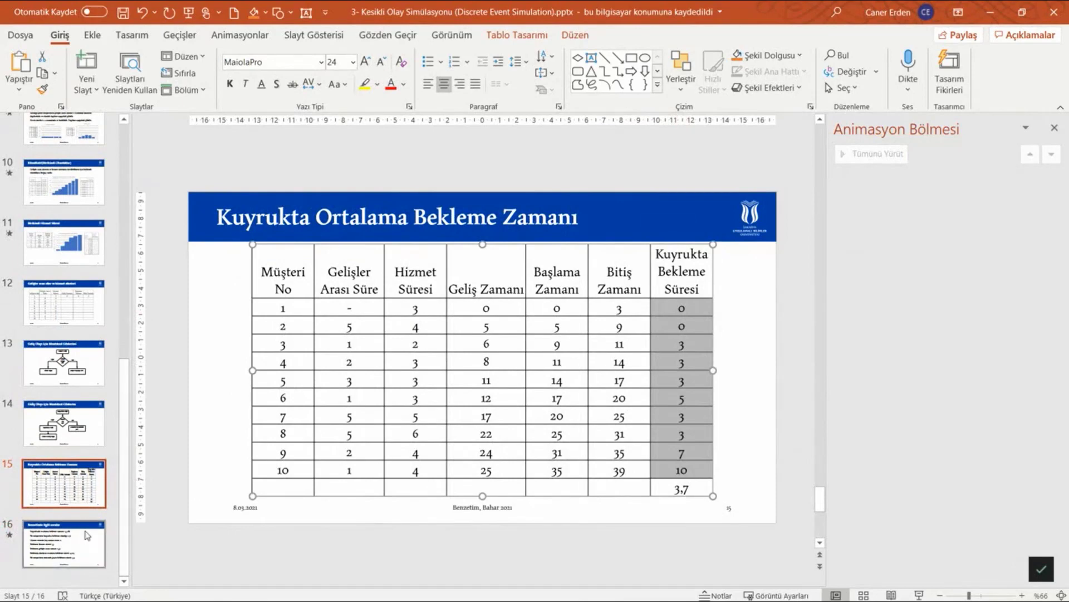
left_click(87, 535)
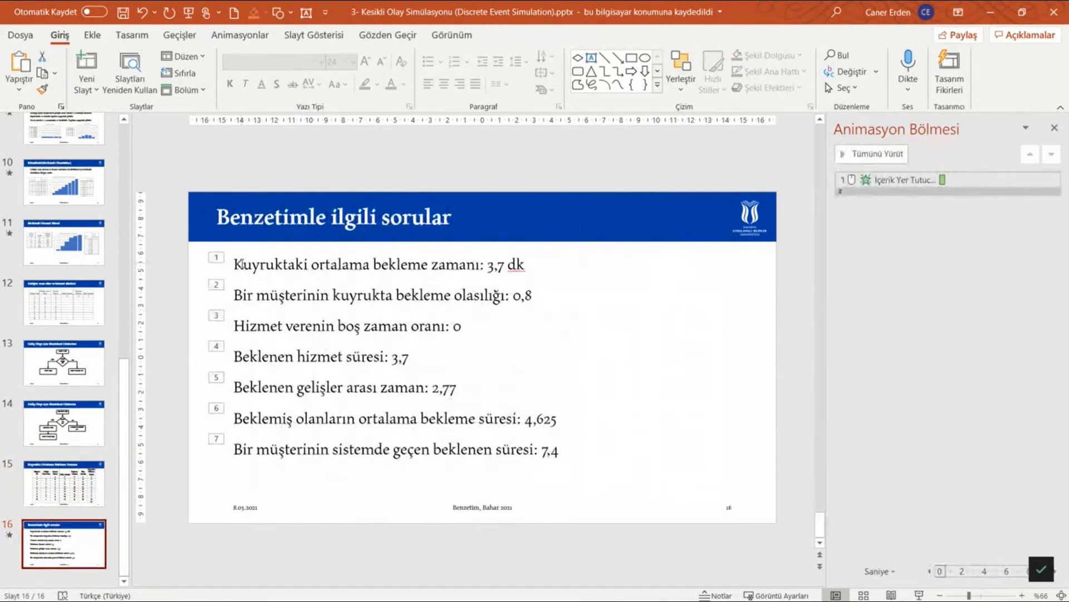
left_click_drag(234, 263, 486, 265)
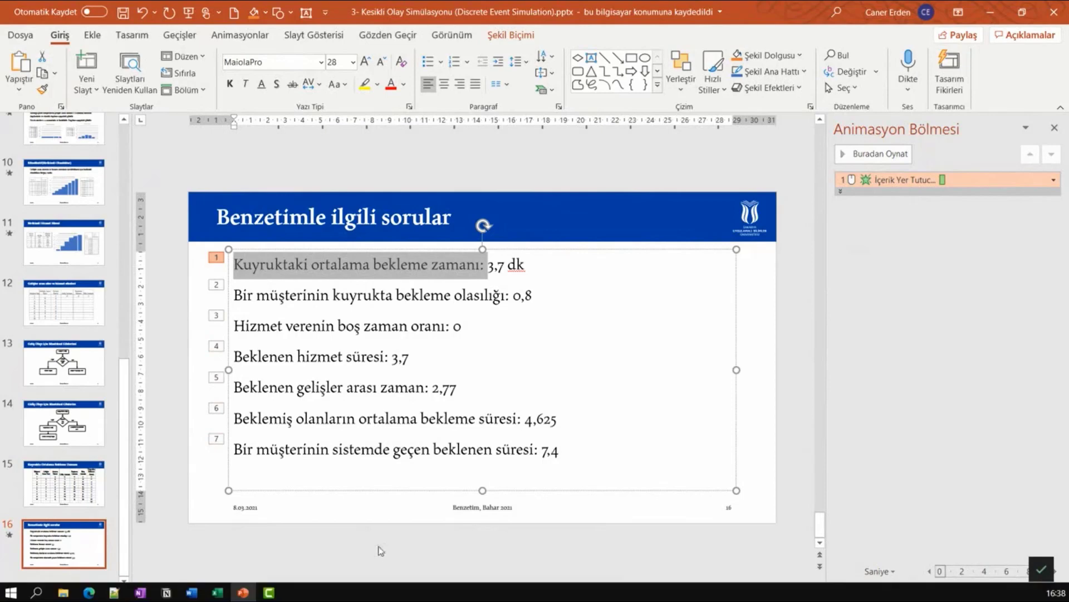
Back in the workbook, type the label 'Kuyrukta ortalama bekleme süresi' in H25
left_click(216, 594)
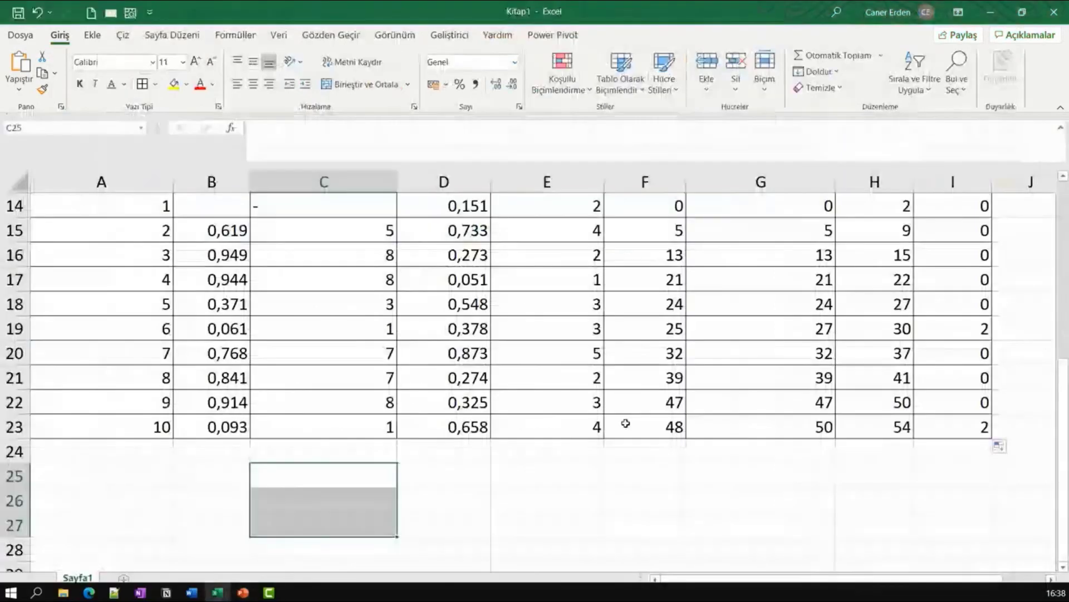
left_click(956, 430)
scroll(956, 434, "up", 2)
scroll(960, 412, "down", 1)
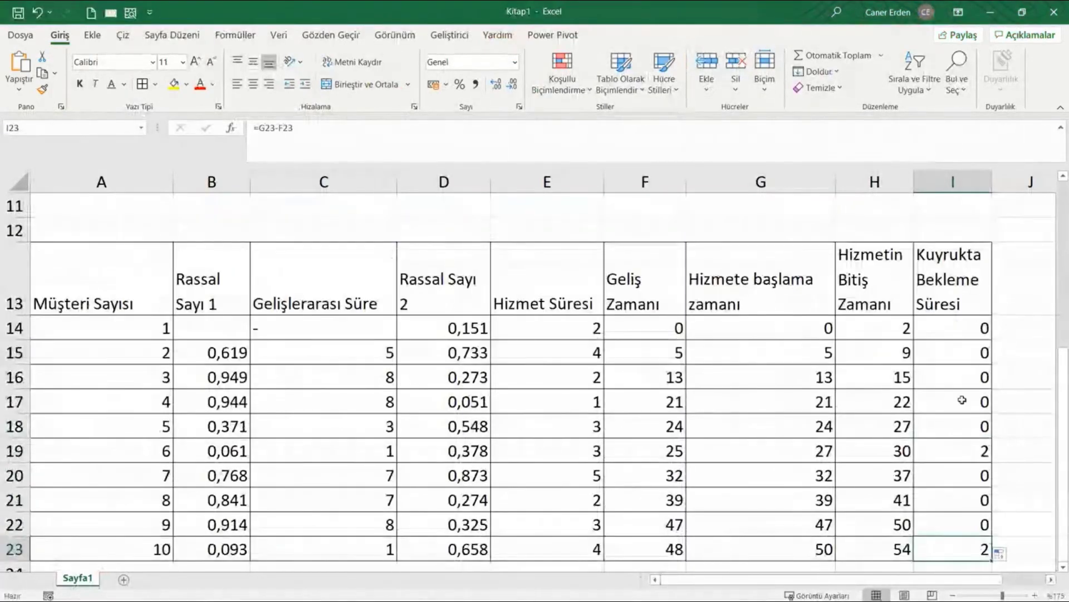
left_click_drag(952, 328, 953, 548)
scroll(988, 487, "down", 1)
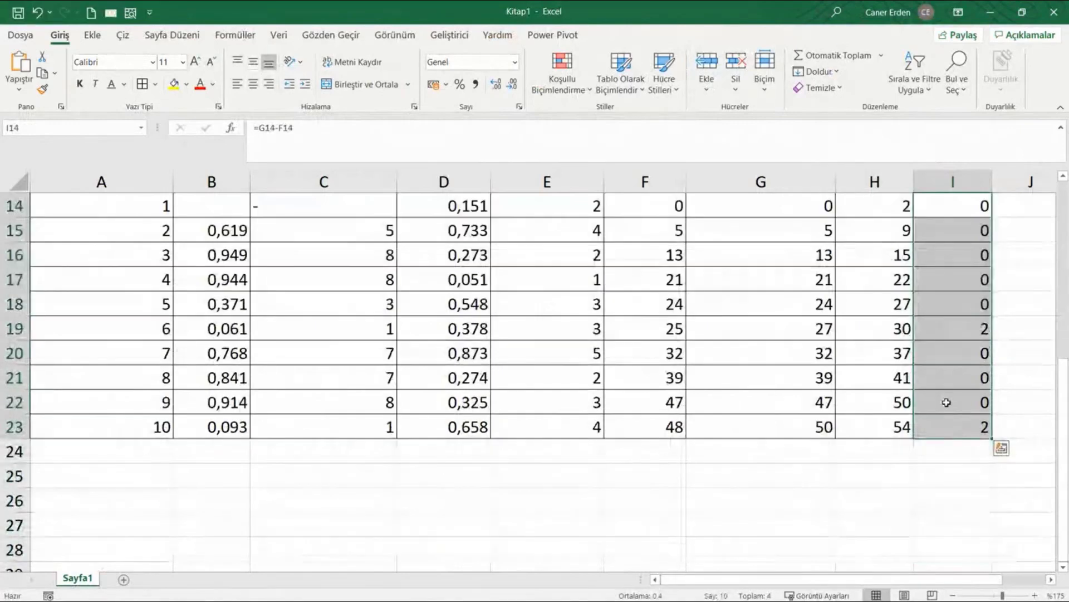
left_click(949, 455)
left_click(878, 465)
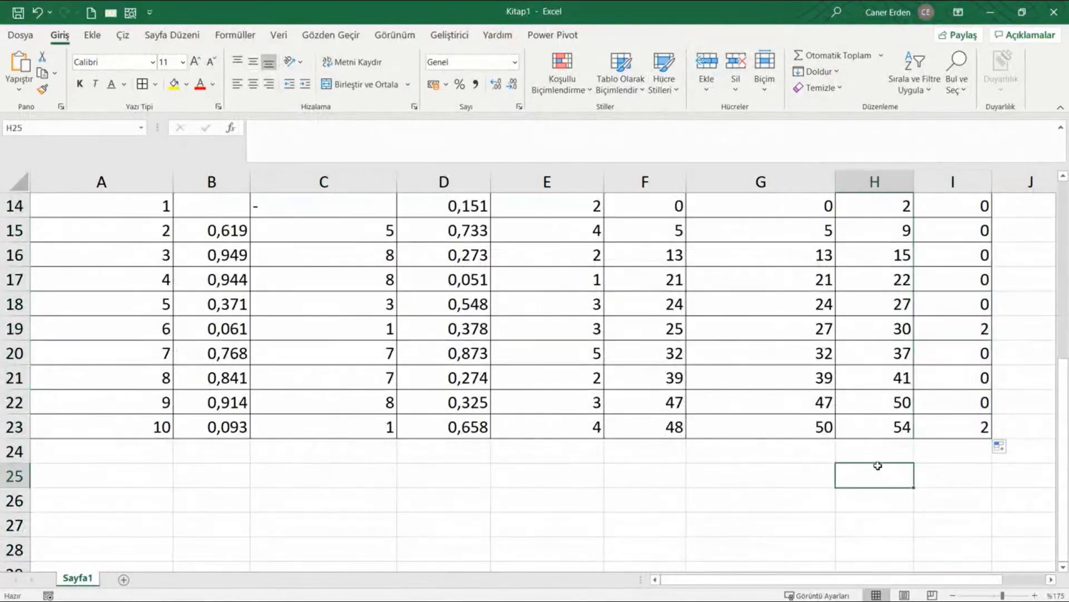
type("Kuy")
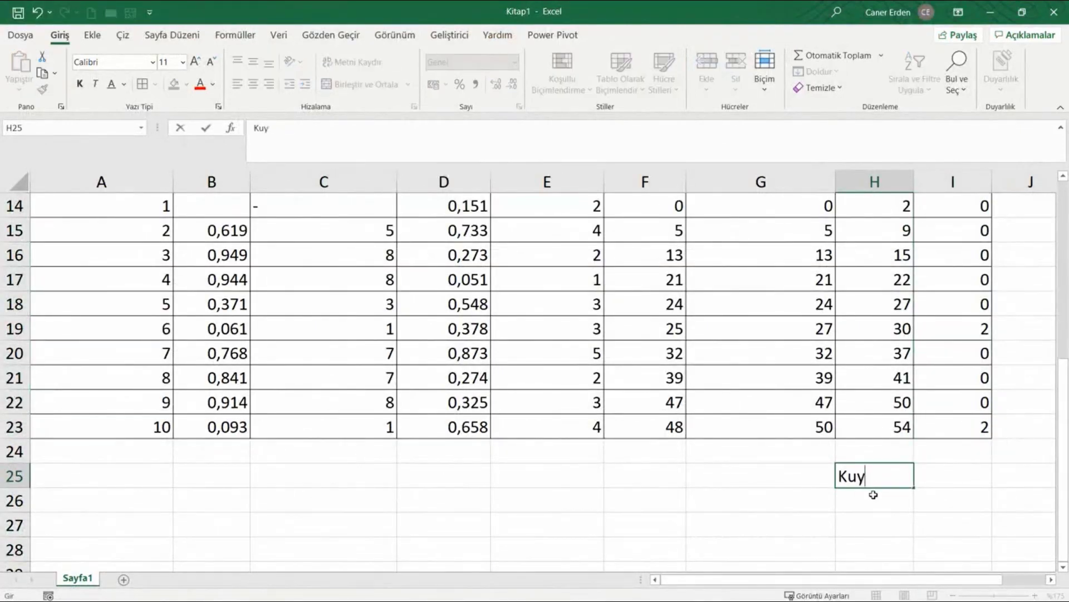
type("rukta op")
key("BackSpace")
type("r")
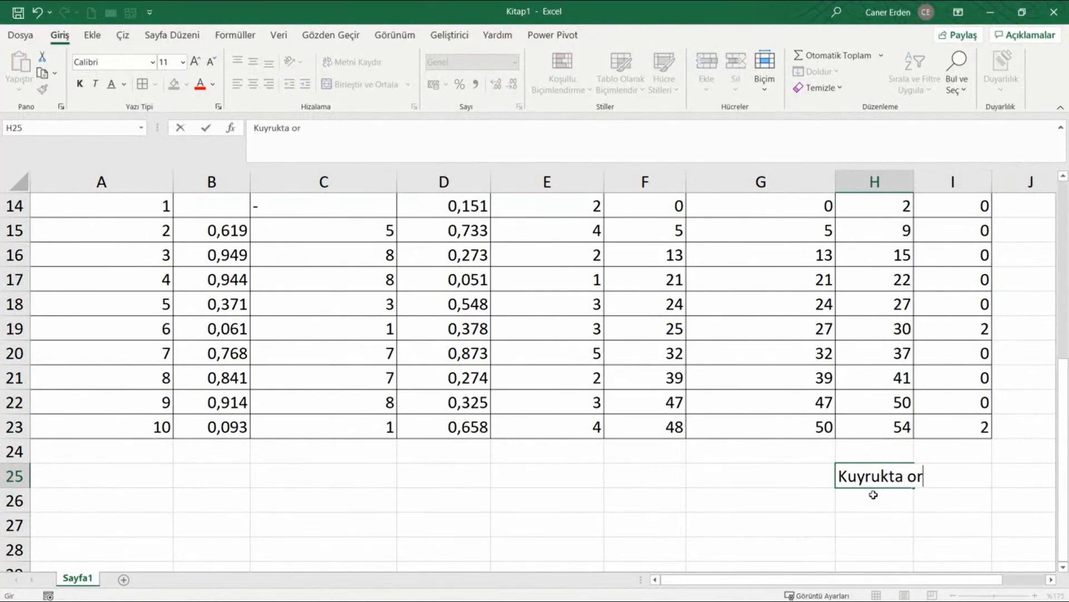
type("talam")
type("a bekleme s")
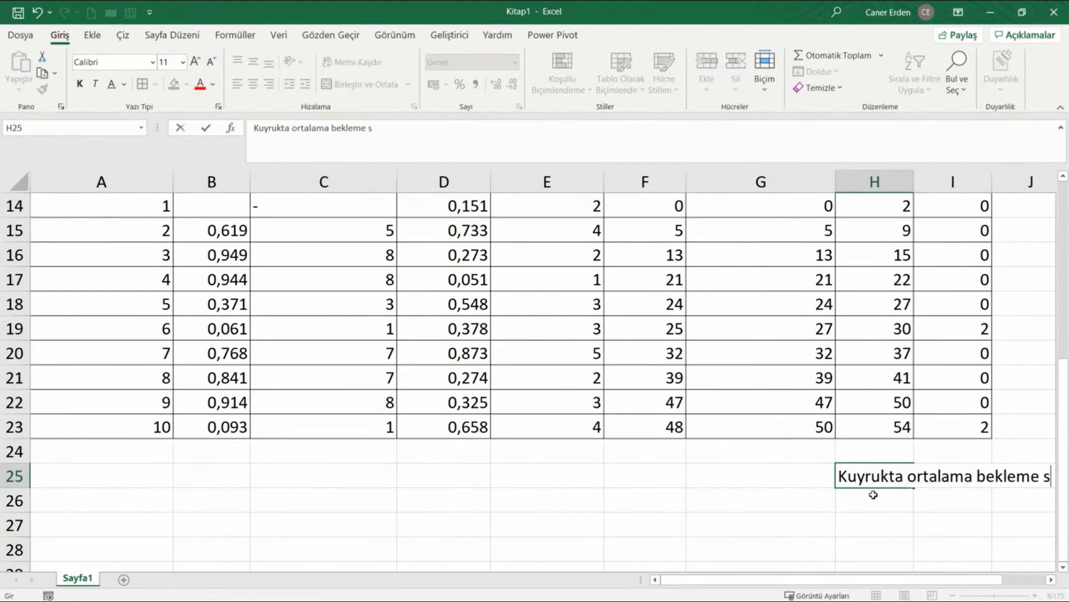
type("üresi")
key("Tab")
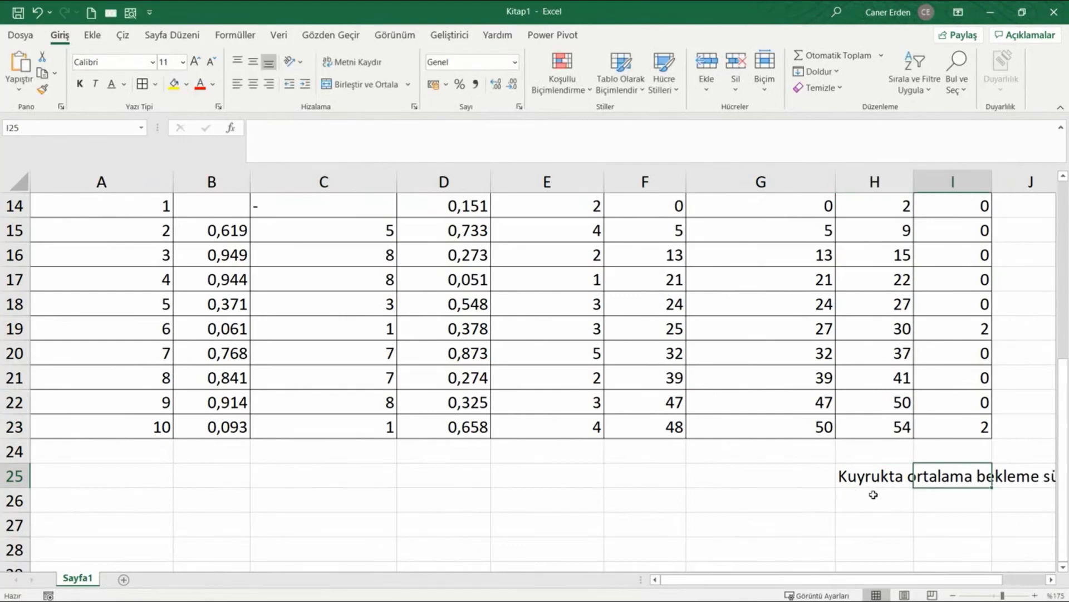
Enter =ORTALAMA(I14:I23) in I25, giving an average wait of 0,4
type("=ort")
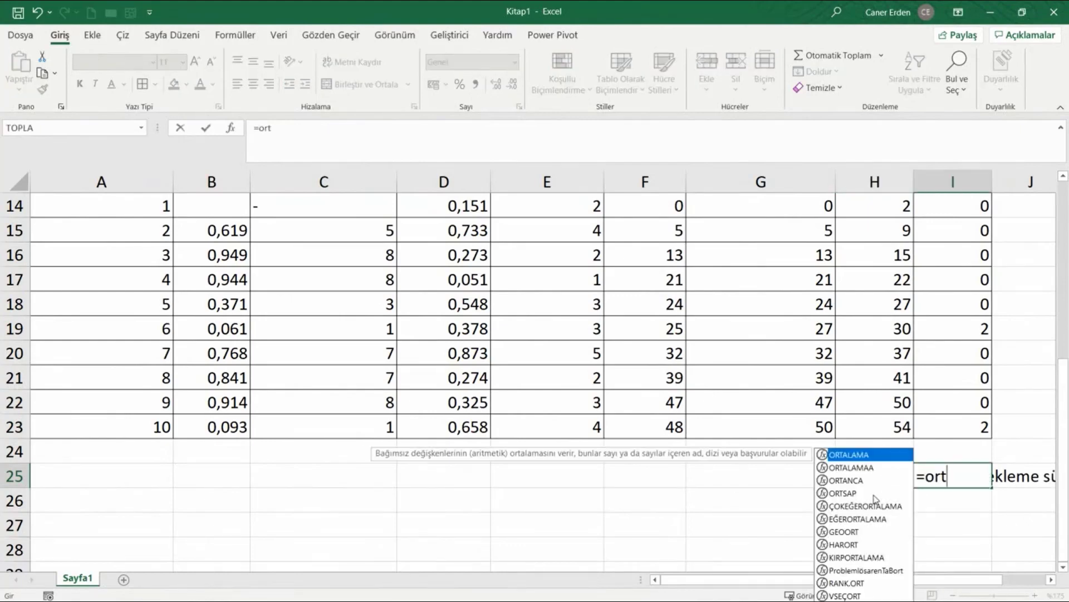
key("Tab")
mouse_move(931, 425)
left_mouse_down()
mouse_move(943, 191)
mouse_move(968, 310)
left_mouse_up()
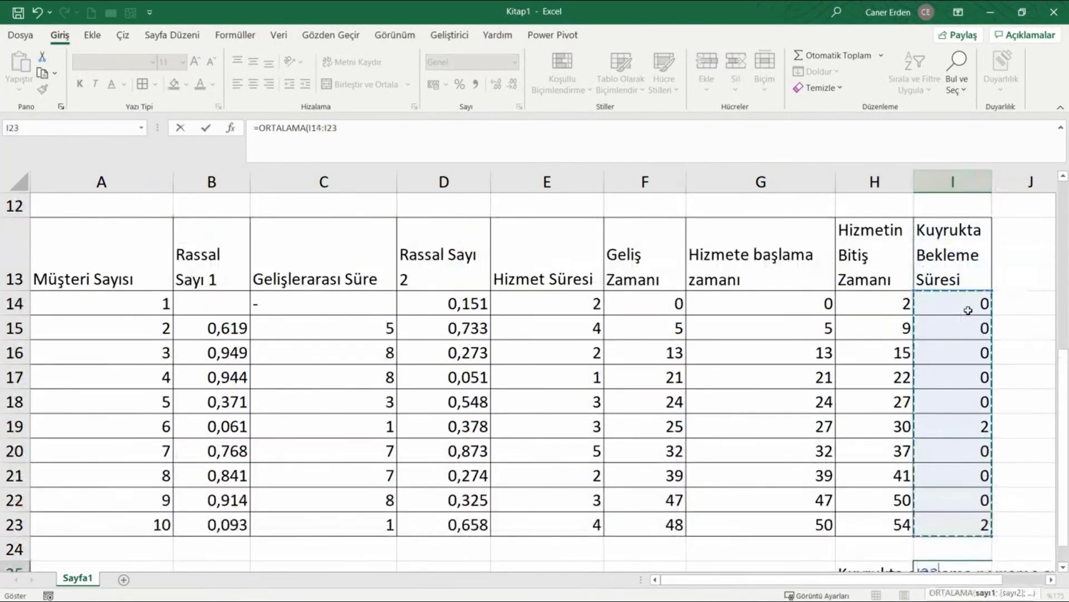
key("Return")
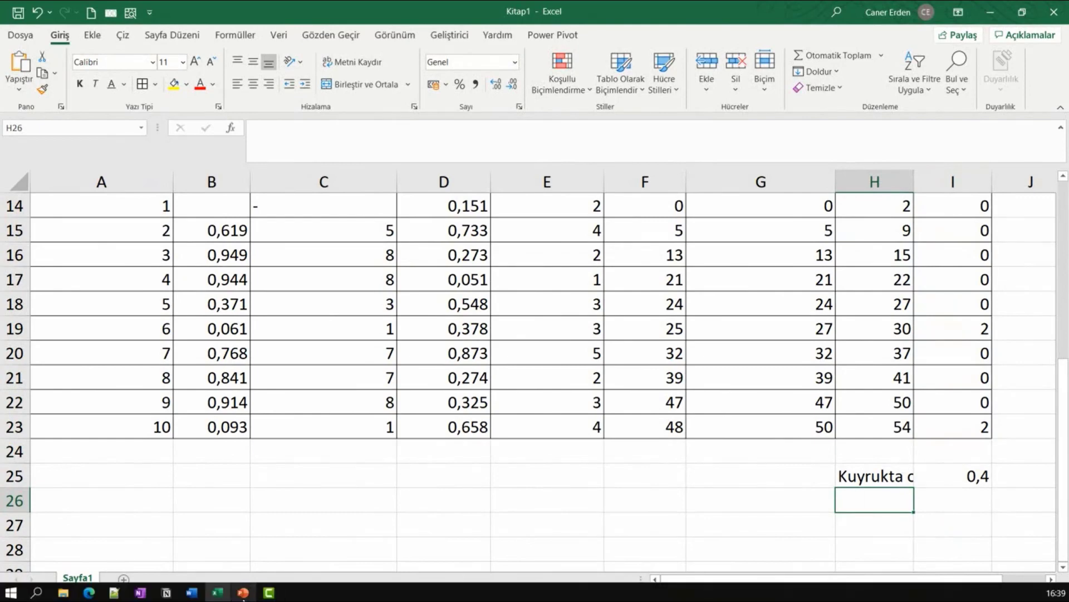
left_click(242, 592)
left_click_drag(234, 295, 505, 296)
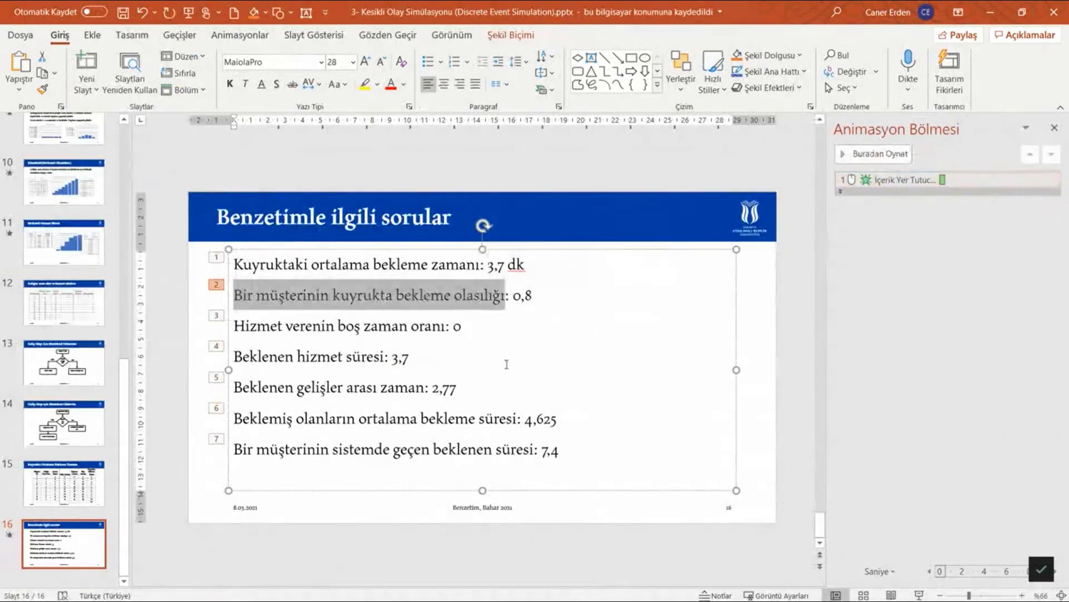
left_click(995, 15)
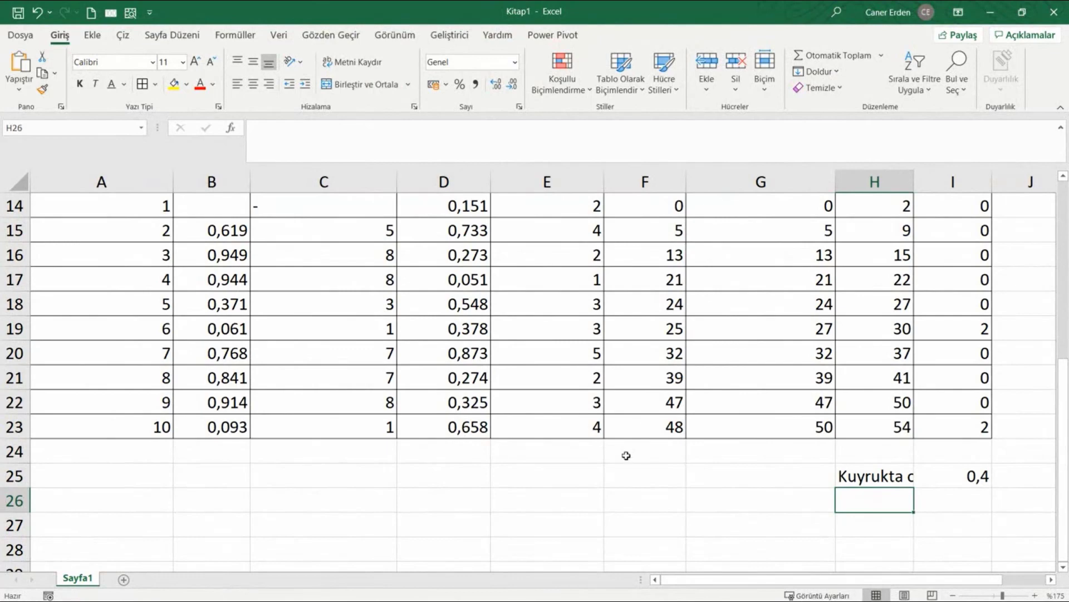
Type in D27: 'Kuyrukta bekleme olasılığı = kuyrukta bekleyen müşterisi sayısı / toplam müşteri sayısı'
left_click(448, 523)
type("K")
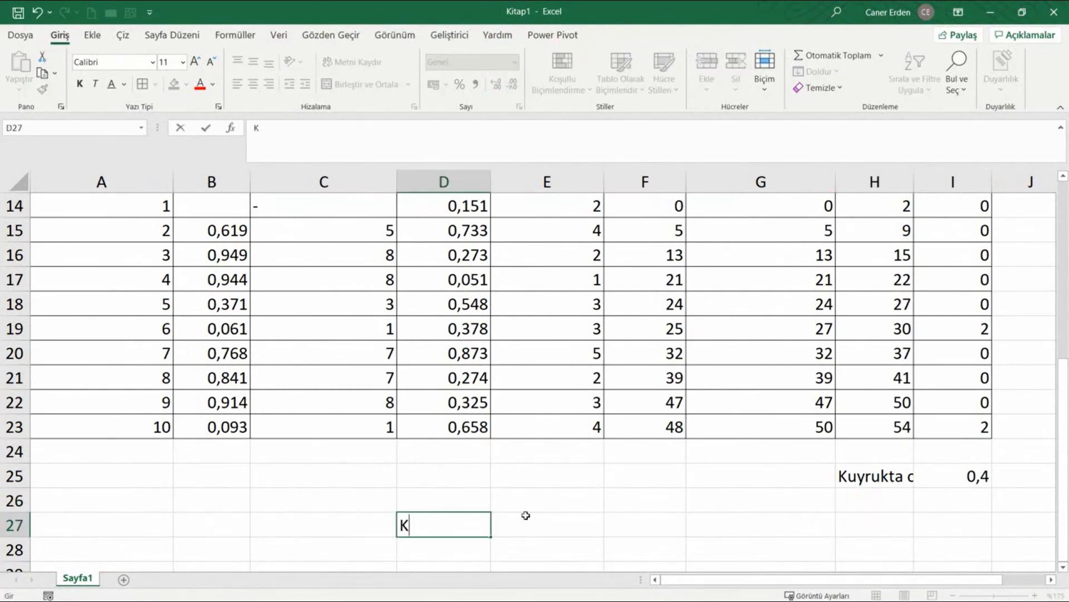
type("uyrukta")
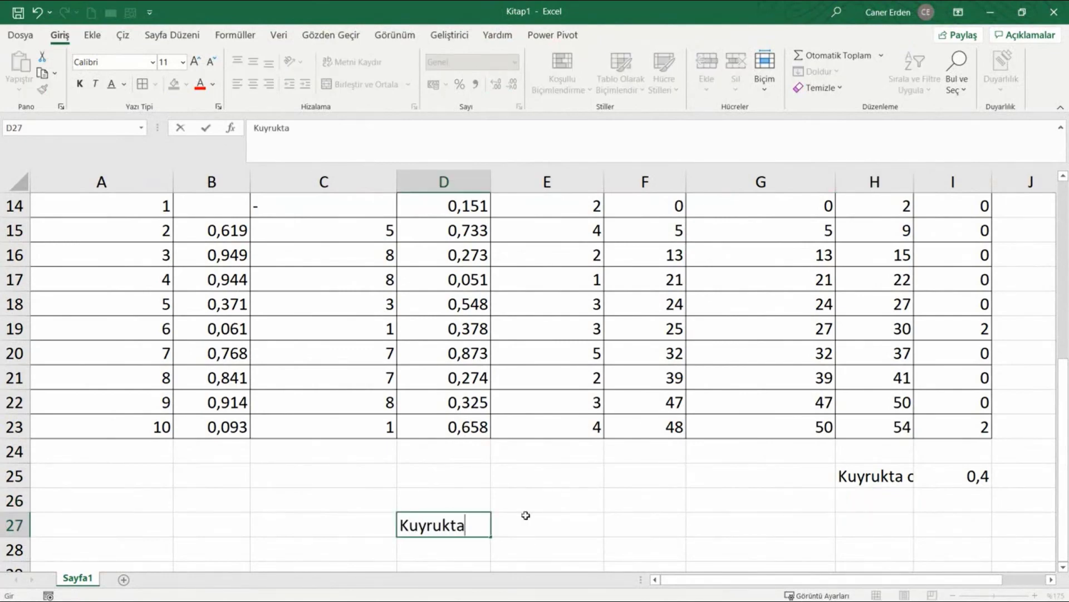
scroll(521, 501, "down", 3)
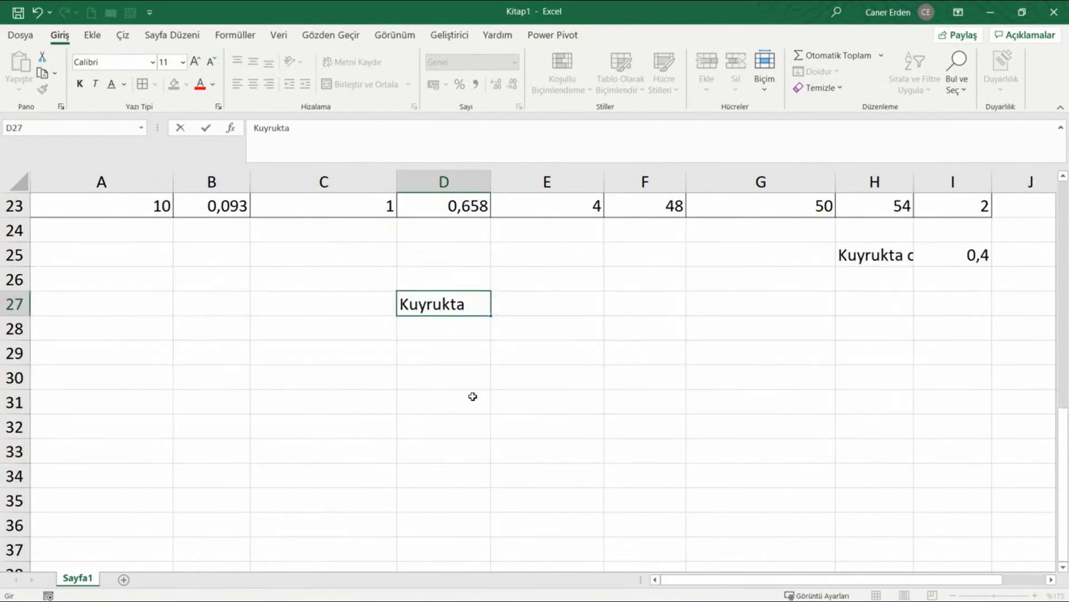
left_click(468, 361)
scroll(453, 336, "up", 5)
left_click(366, 465)
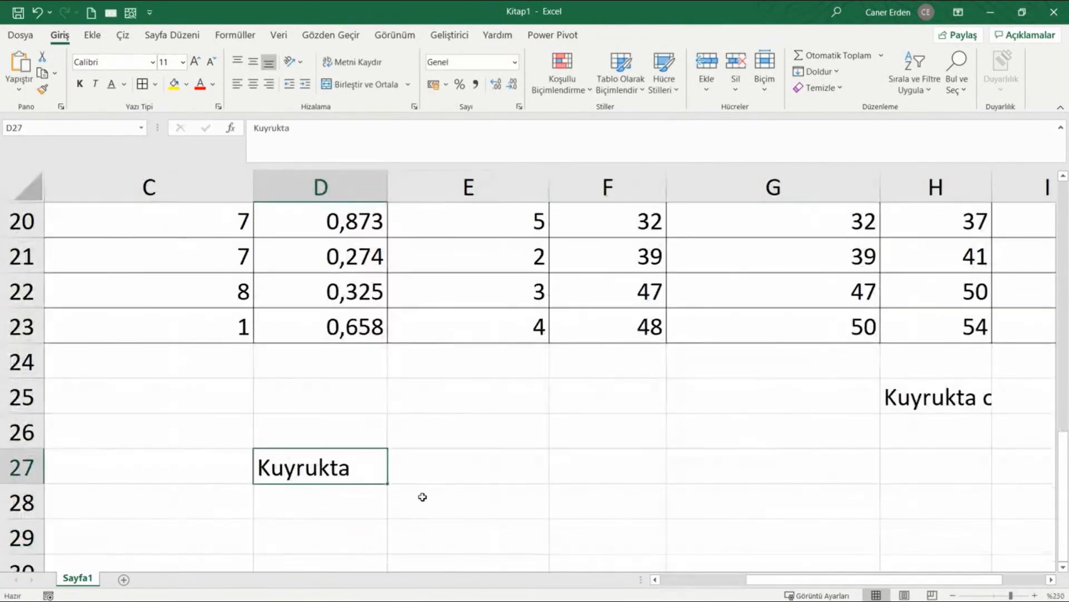
left_click(370, 147)
type("b")
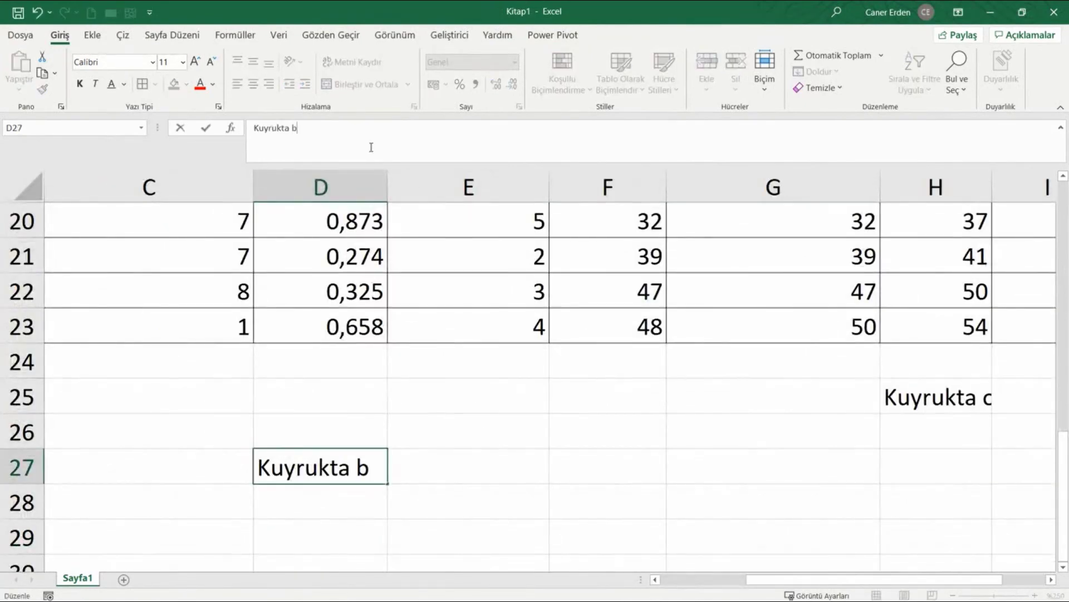
type("ekle")
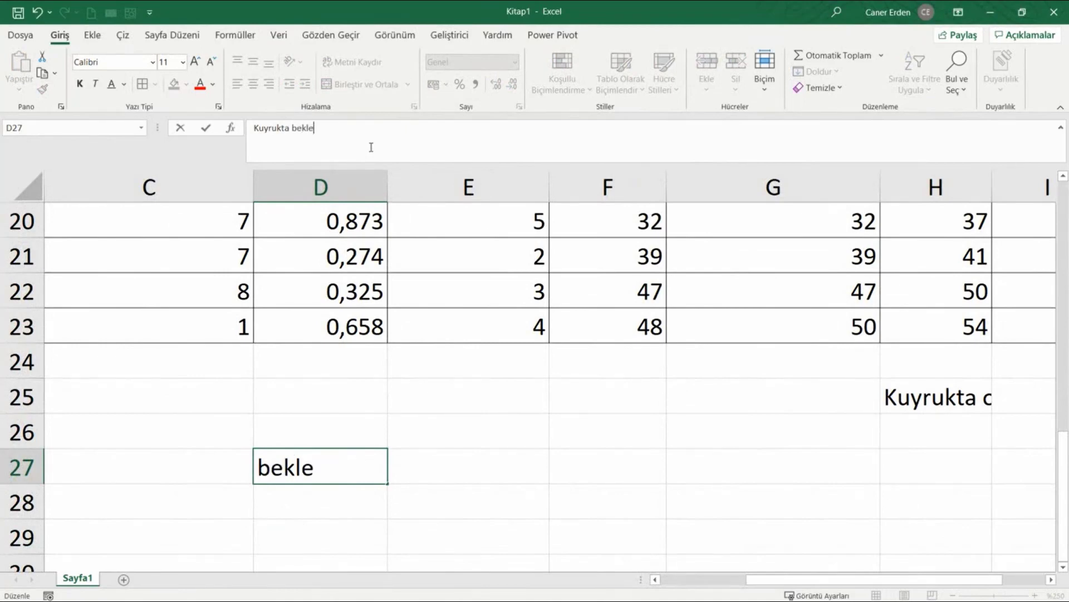
type("me olasılığı ")
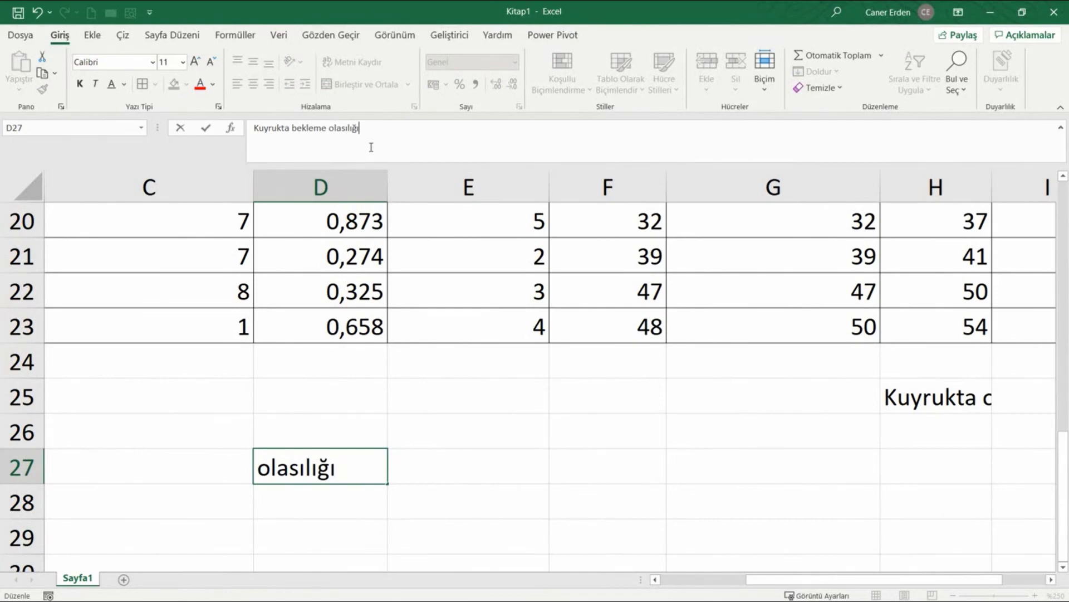
type("= ")
type("kuyruk")
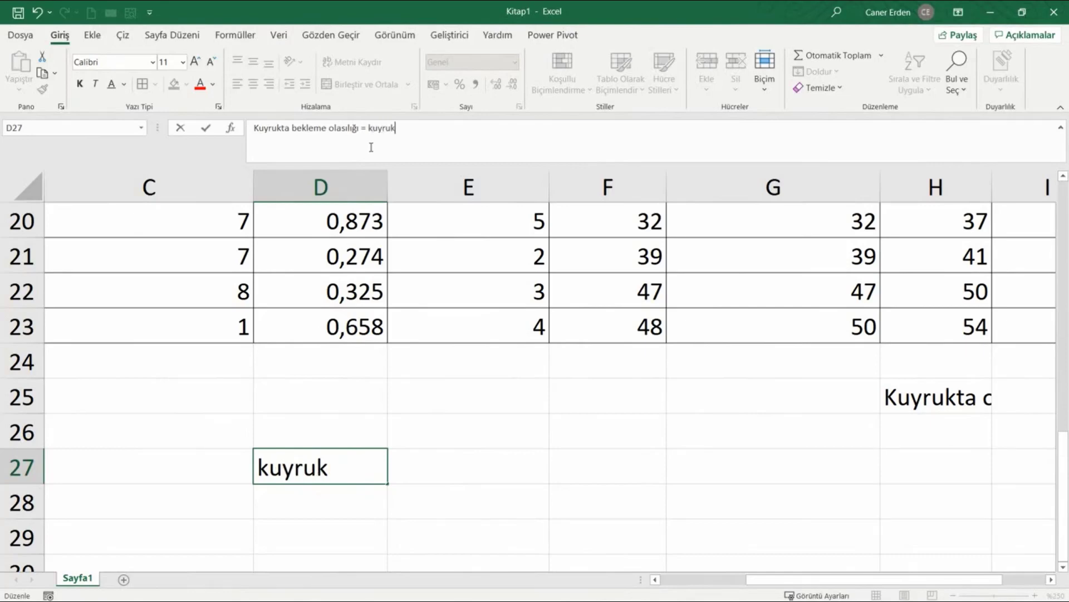
type("ta bekleyen")
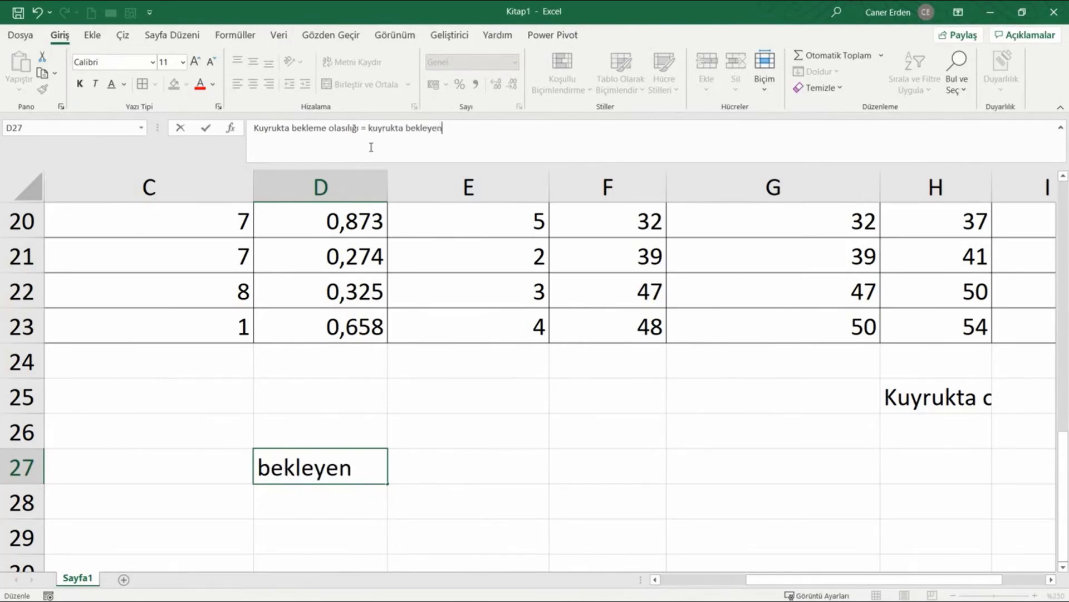
type(" b")
key("BackSpace")
type("müşteris")
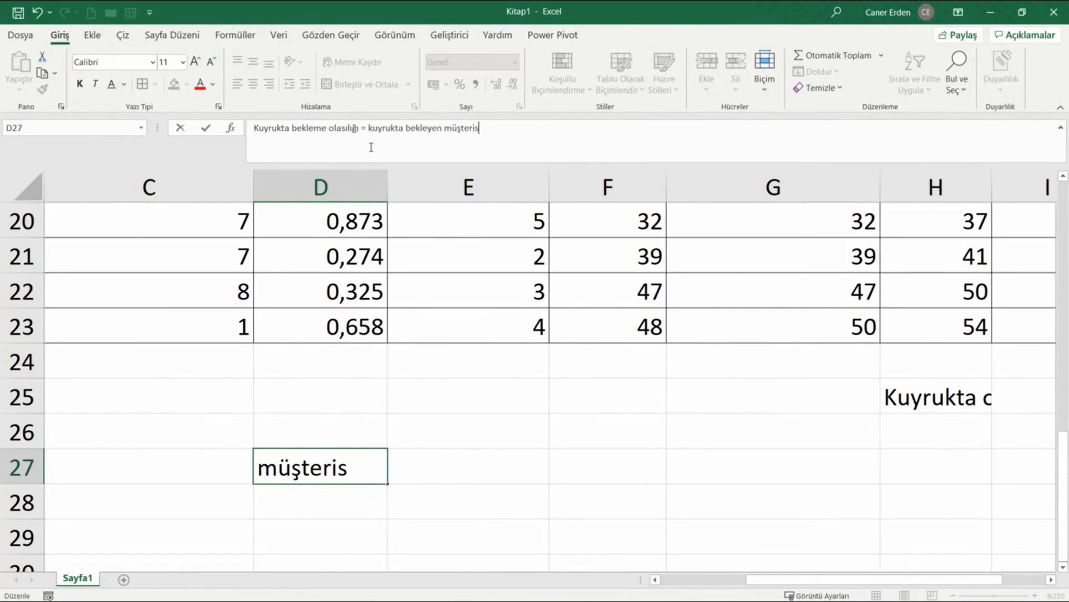
key("BackSpace")
type(" sayısı ")
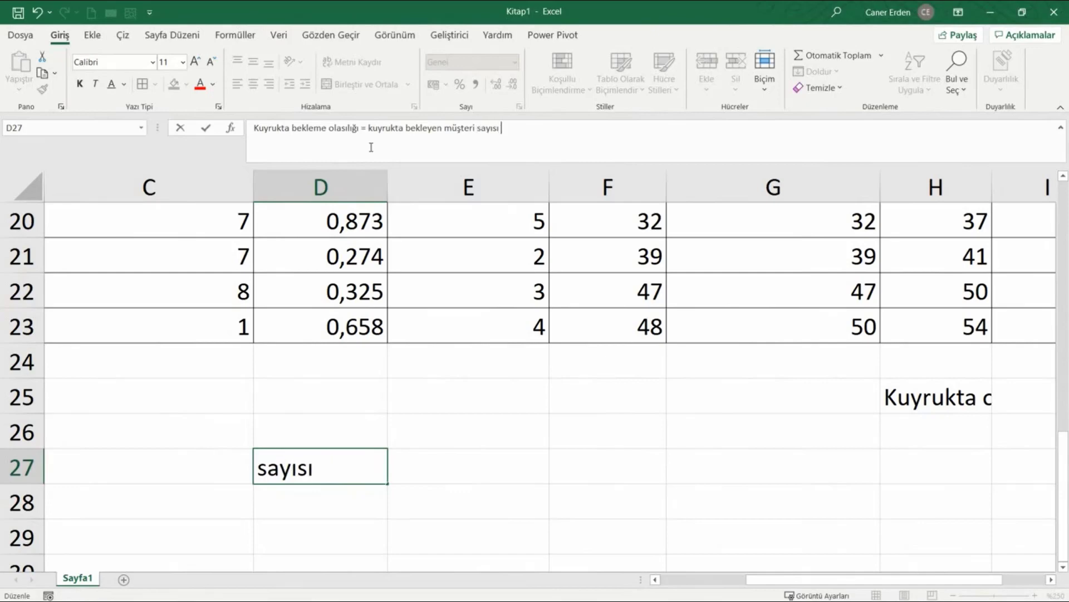
type("/ top")
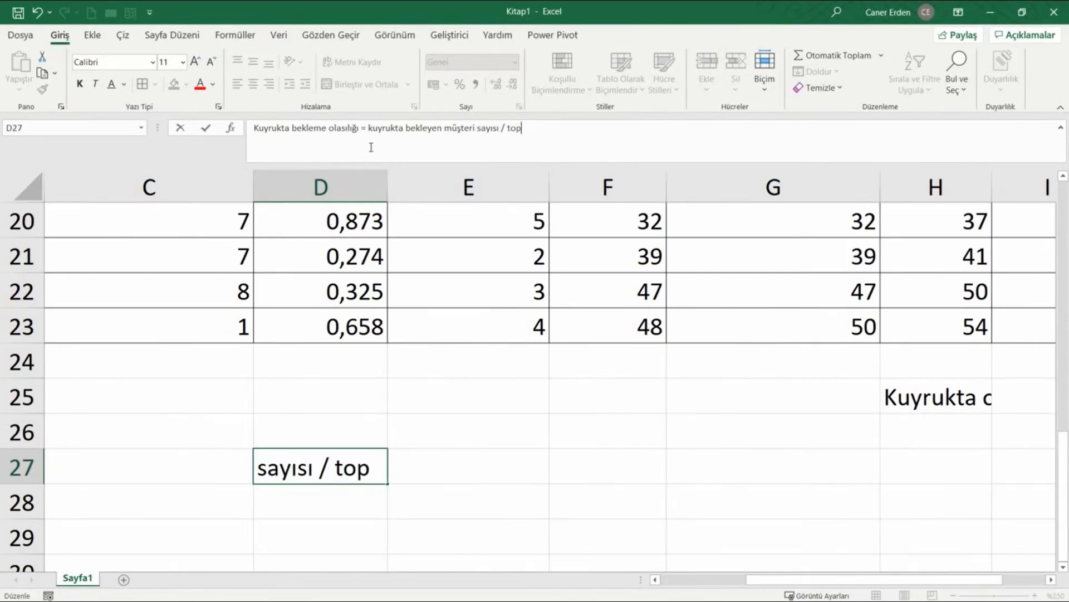
type("lam müşteri s")
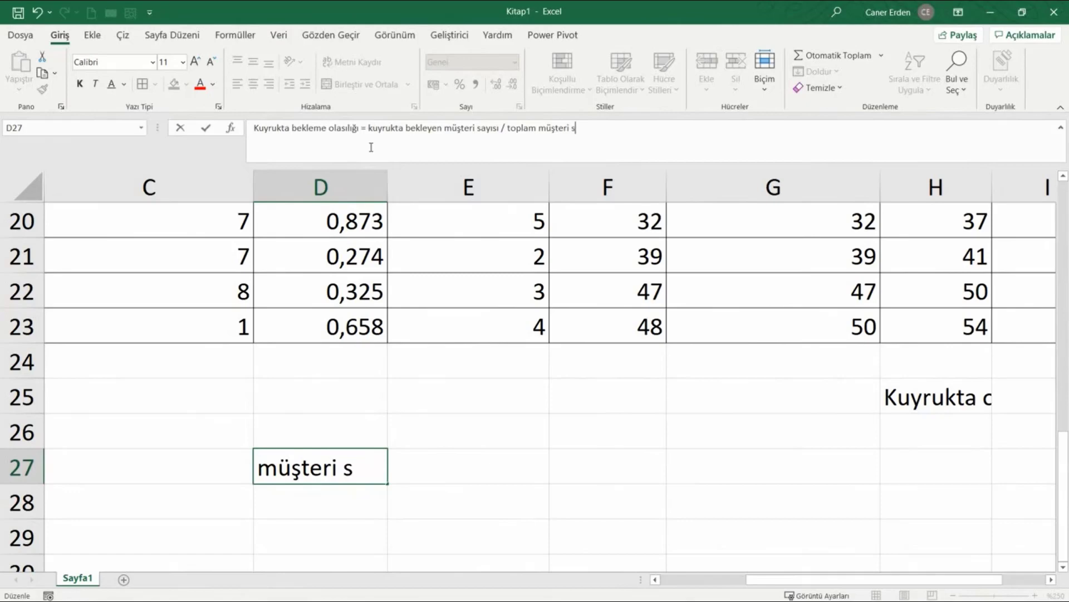
type("ayısı")
key("Return")
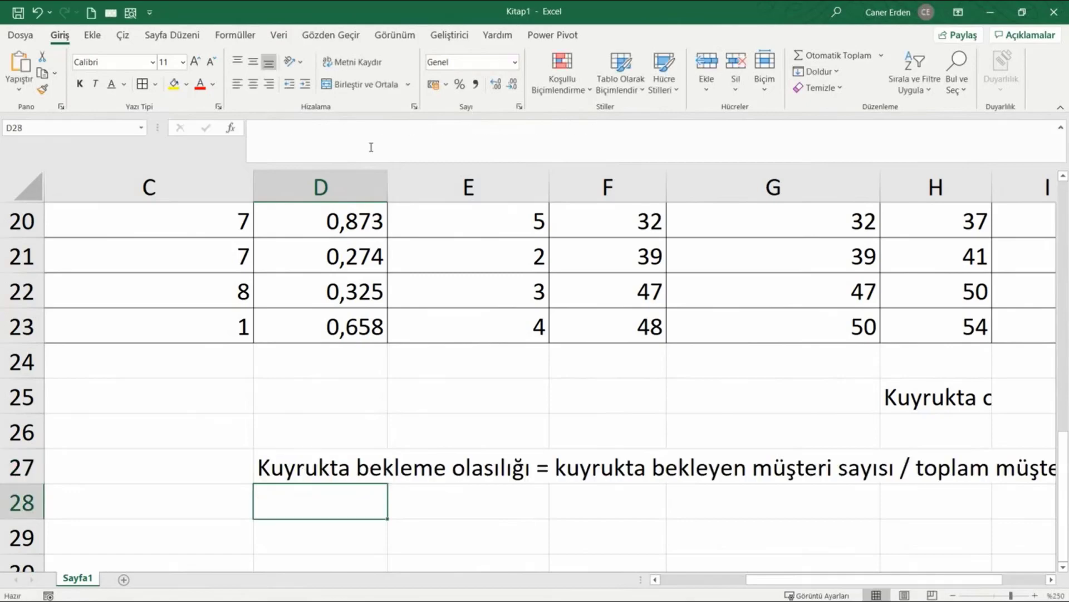
In E27, start an EĞERSAY formula over the waiting times I14:I23
left_click(445, 474)
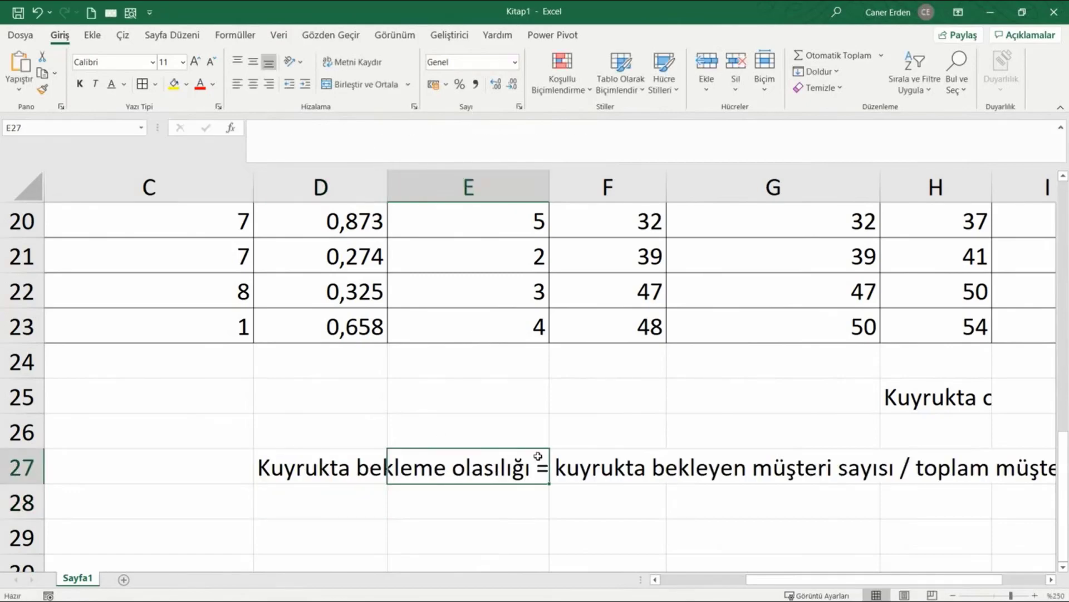
type("=")
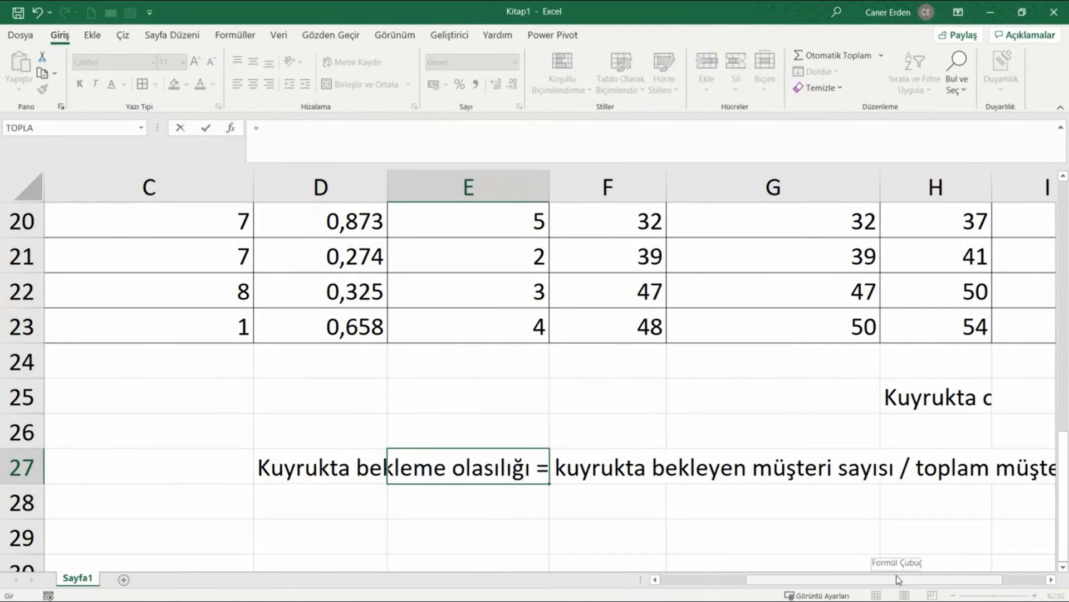
scroll(891, 579, "right", 1)
scroll(872, 336, "up", 1)
scroll(872, 335, "up", 1)
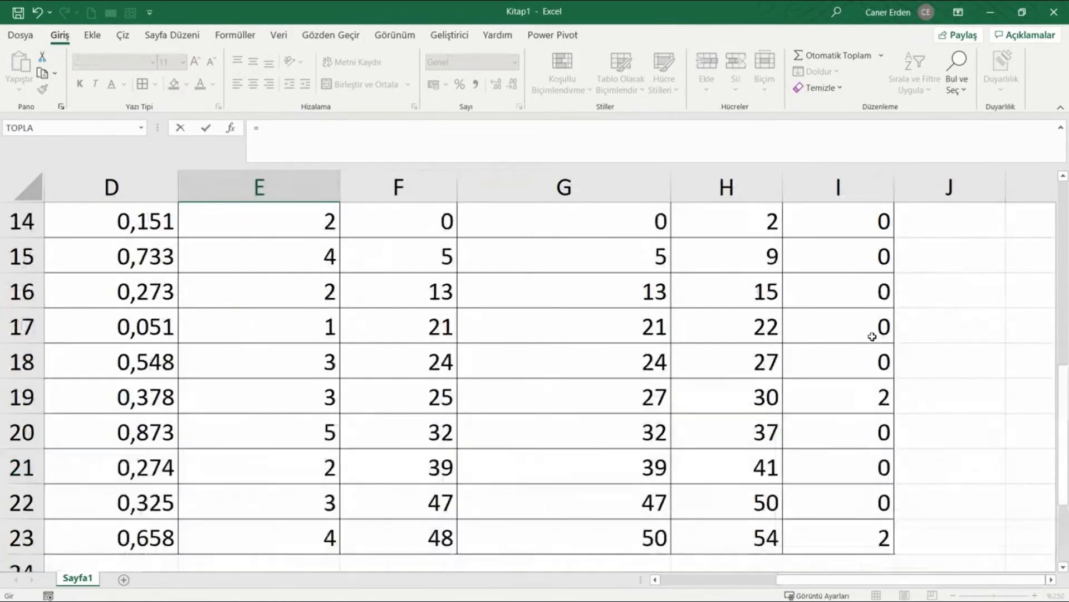
scroll(874, 337, "up", 2)
scroll(866, 312, "down", 2)
scroll(859, 276, "up", 1)
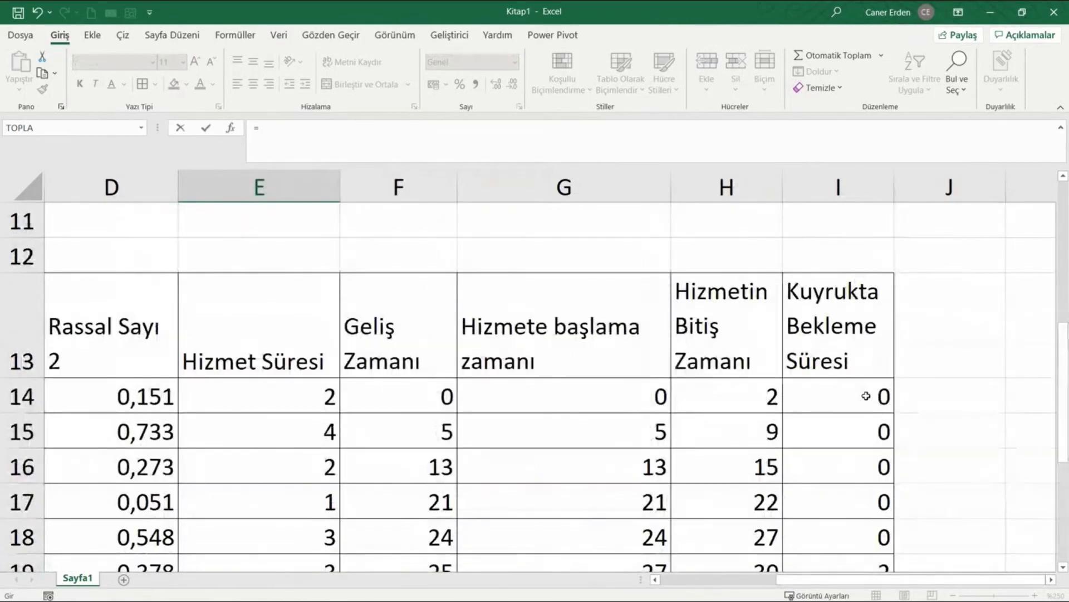
scroll(866, 396, "down", 2)
scroll(858, 398, "down", 1)
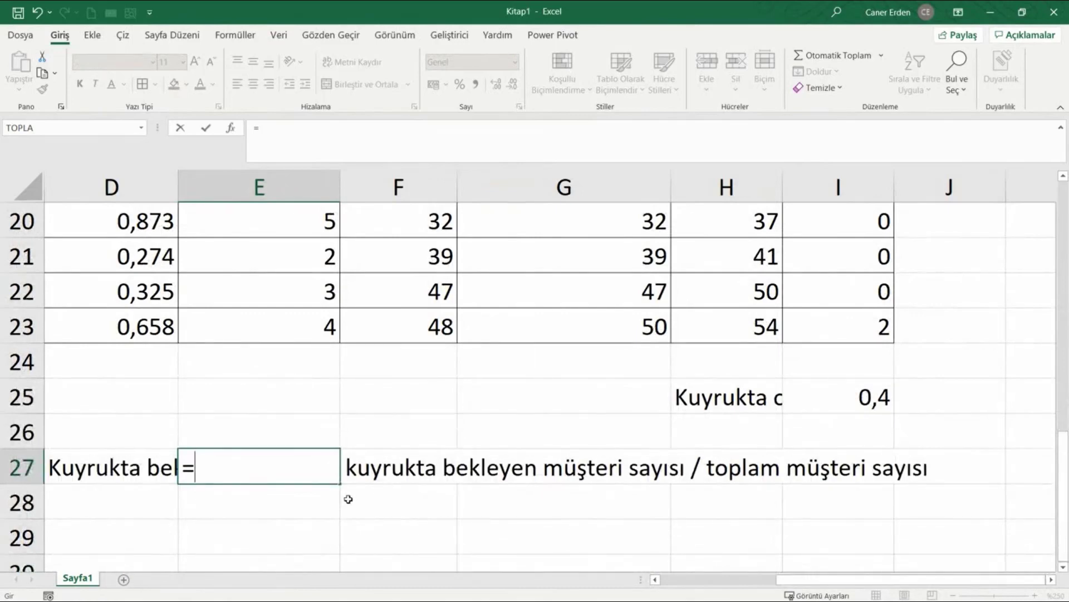
type("eğersa")
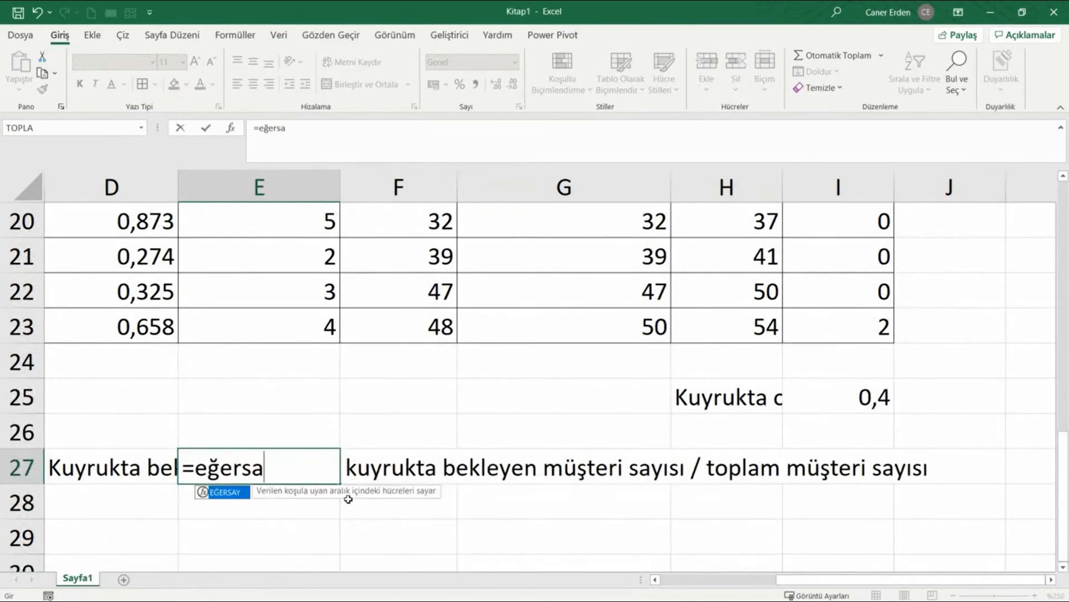
key("Tab")
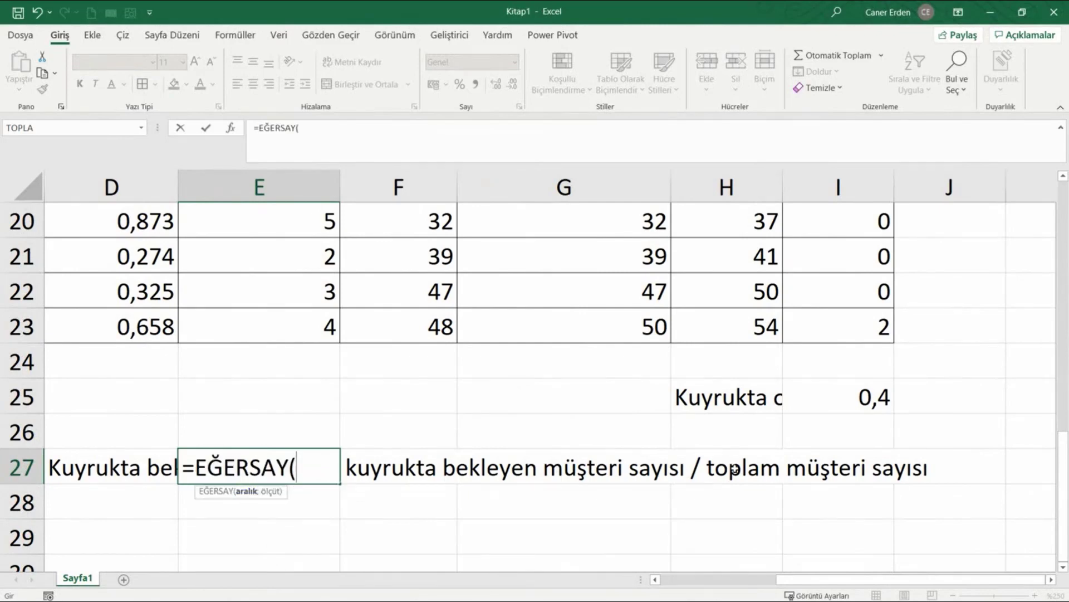
scroll(873, 398, "up", 2)
scroll(873, 387, "up", 2)
scroll(873, 384, "down", 2)
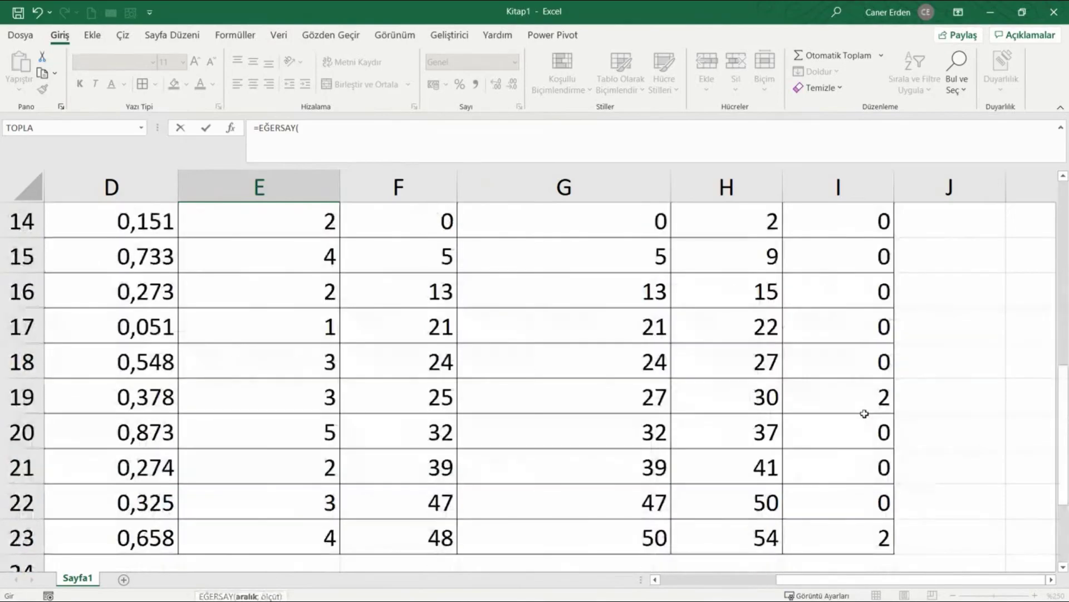
scroll(873, 390, "up", 1)
mouse_move(802, 396)
left_mouse_down()
mouse_move(881, 512)
mouse_move(880, 535)
left_mouse_up()
scroll(433, 462, "down", 2)
scroll(433, 461, "down", 1)
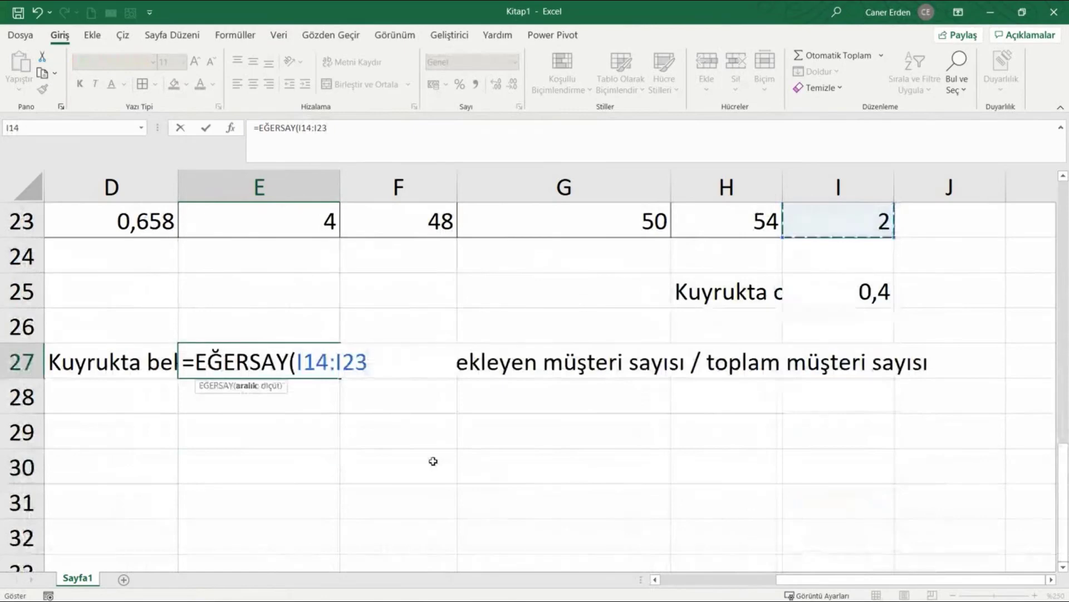
Add the criterion ">0" so E27 counts the 2 customers who waited
type(";")
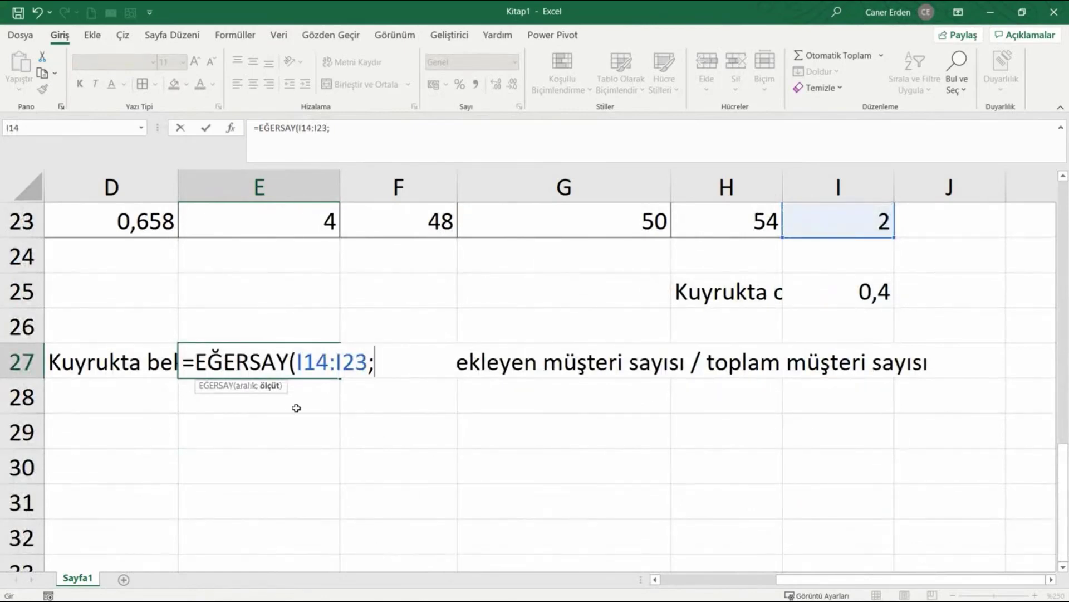
type("\"")
type("<")
key("BackSpace")
type(">")
type("0\")")
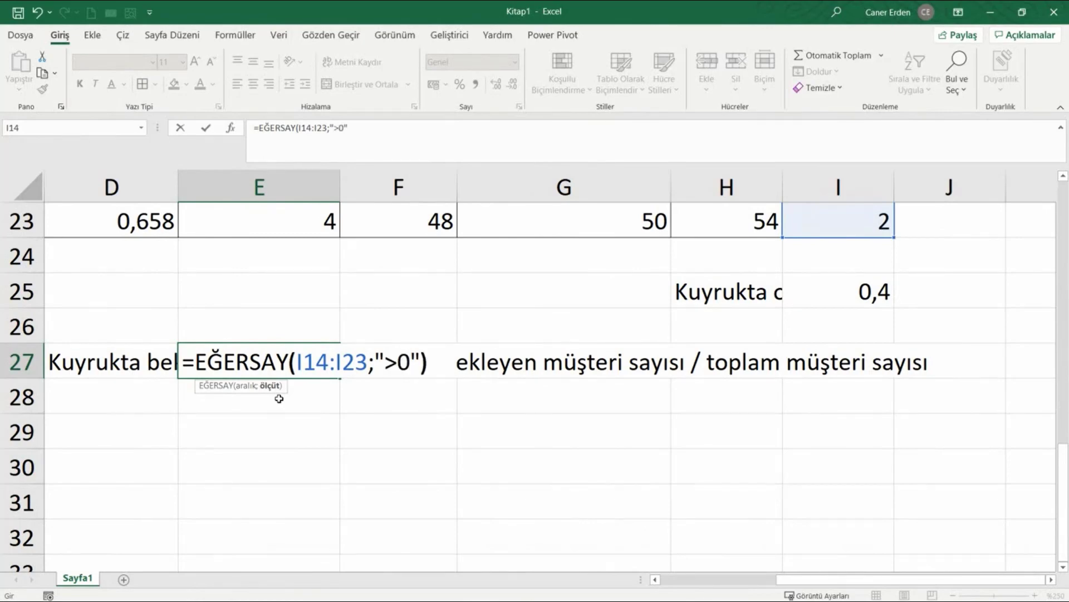
key("Return")
left_click(294, 366)
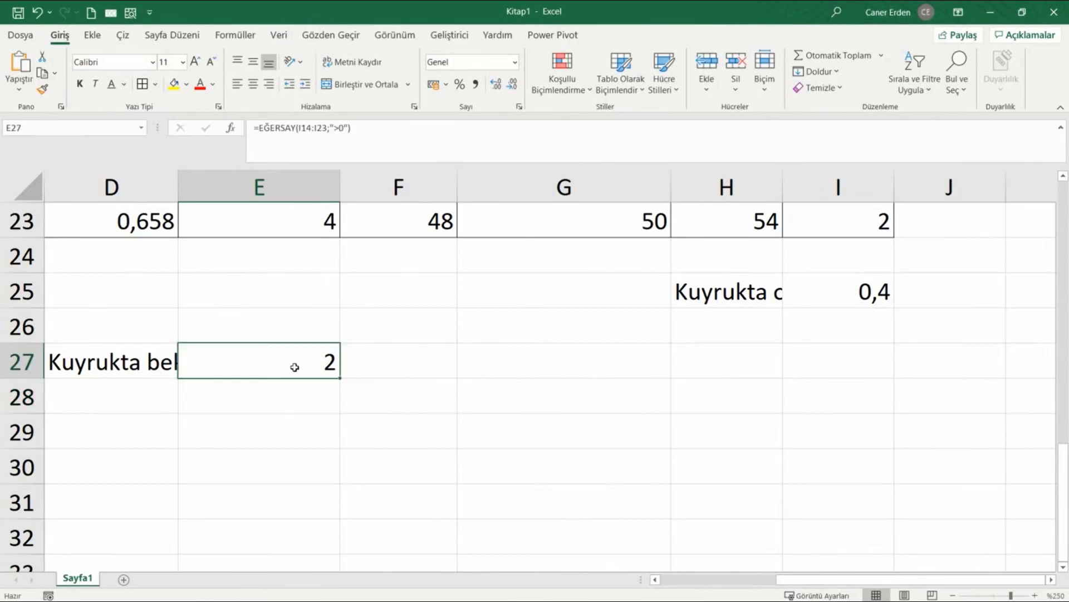
left_click(354, 141)
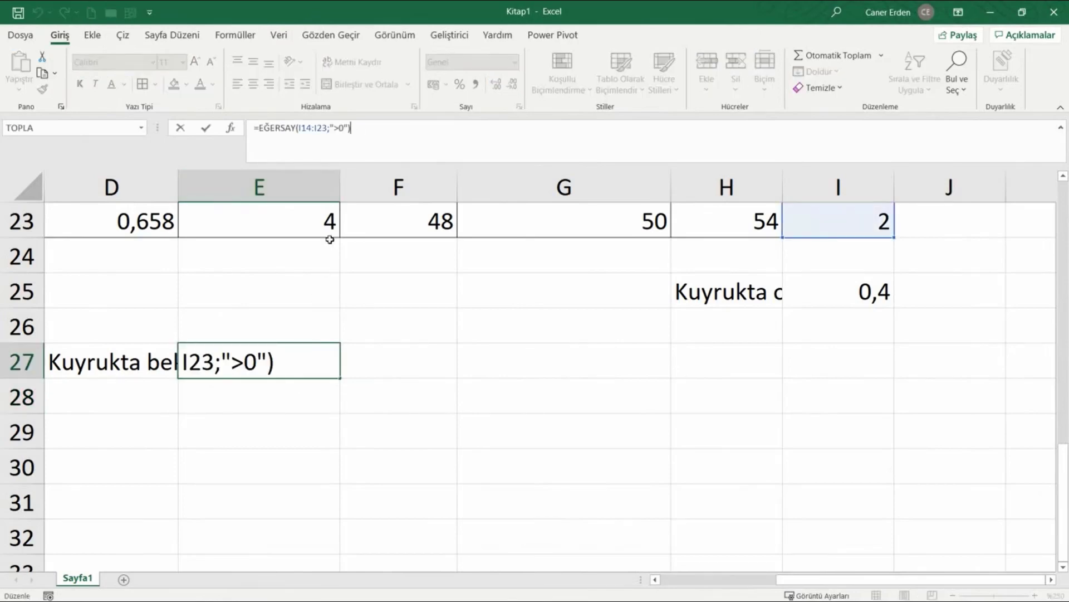
Append a division by BAĞ_DEĞ_DOLU_SAY to the E27 formula
type("/")
scroll(760, 365, "up", 4)
scroll(840, 401, "down", 2)
scroll(841, 429, "down", 1)
scroll(841, 428, "up", 1)
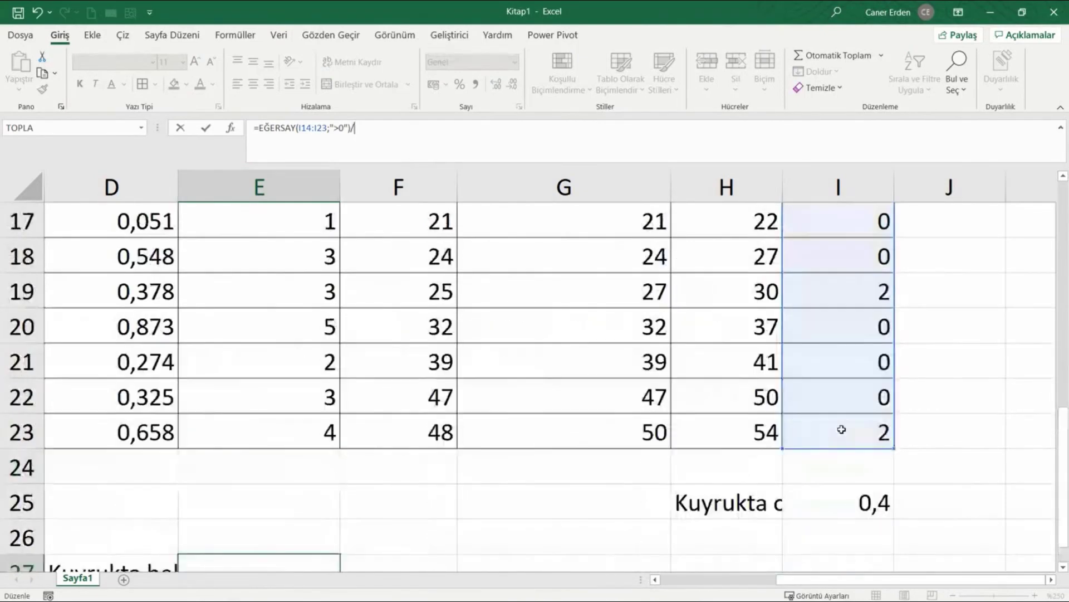
scroll(841, 429, "up", 1)
scroll(842, 428, "down", 1)
scroll(841, 427, "down", 1)
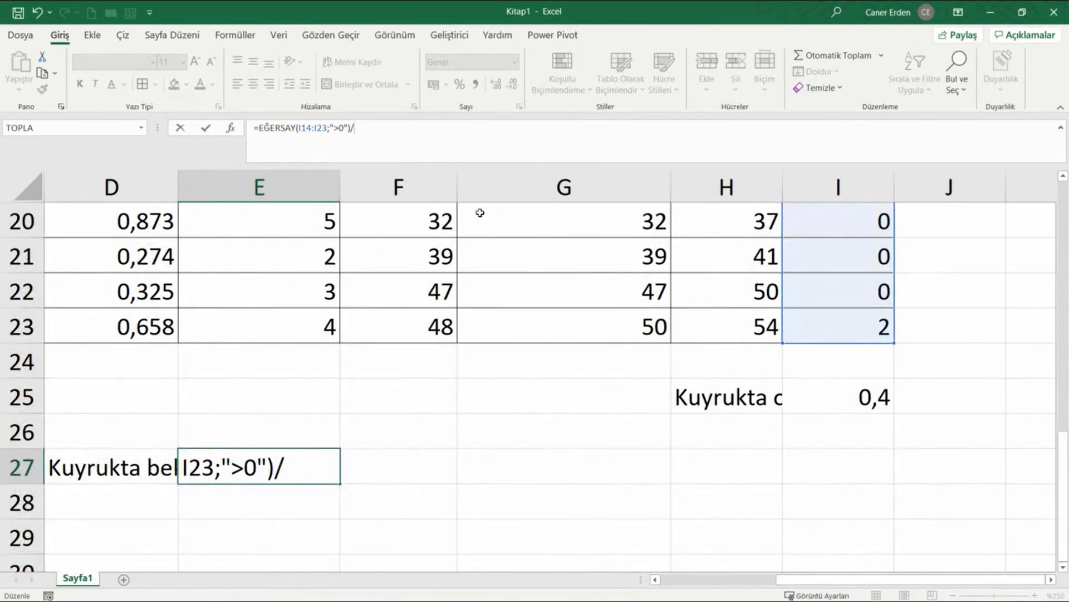
type("bağ")
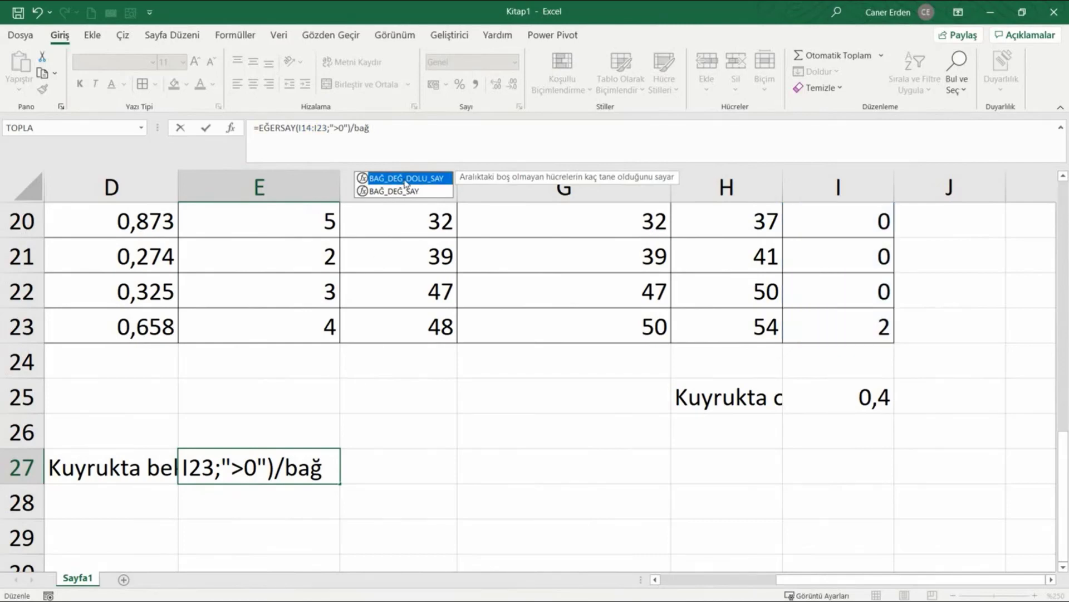
double_click(405, 179)
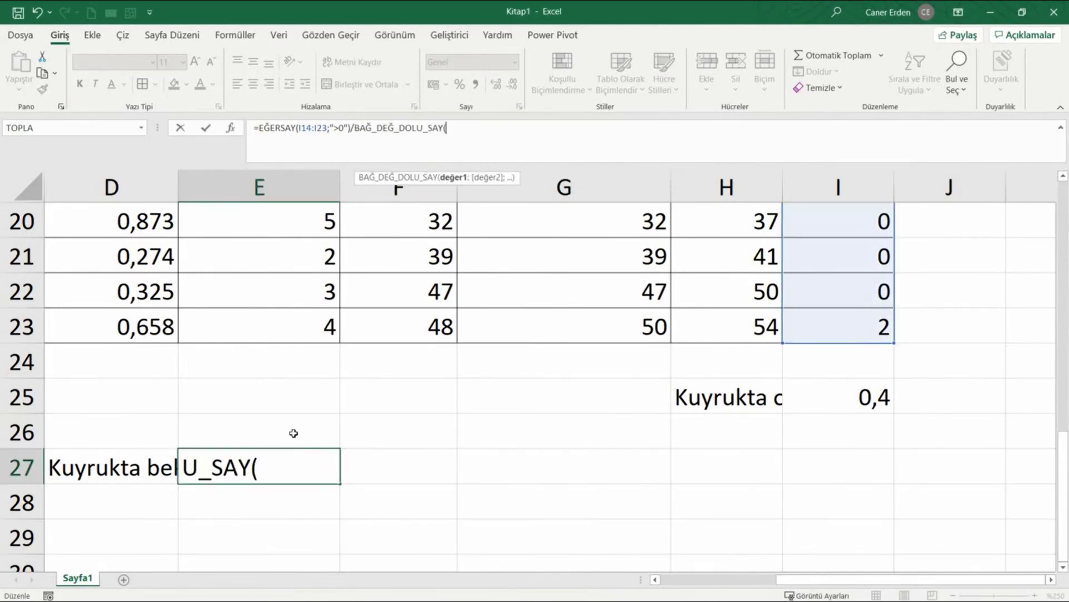
Give BAĞ_DEĞ_DOLU_SAY the range I14:I23, so E27 shows a waiting probability of 0,2
scroll(843, 415, "up", 4)
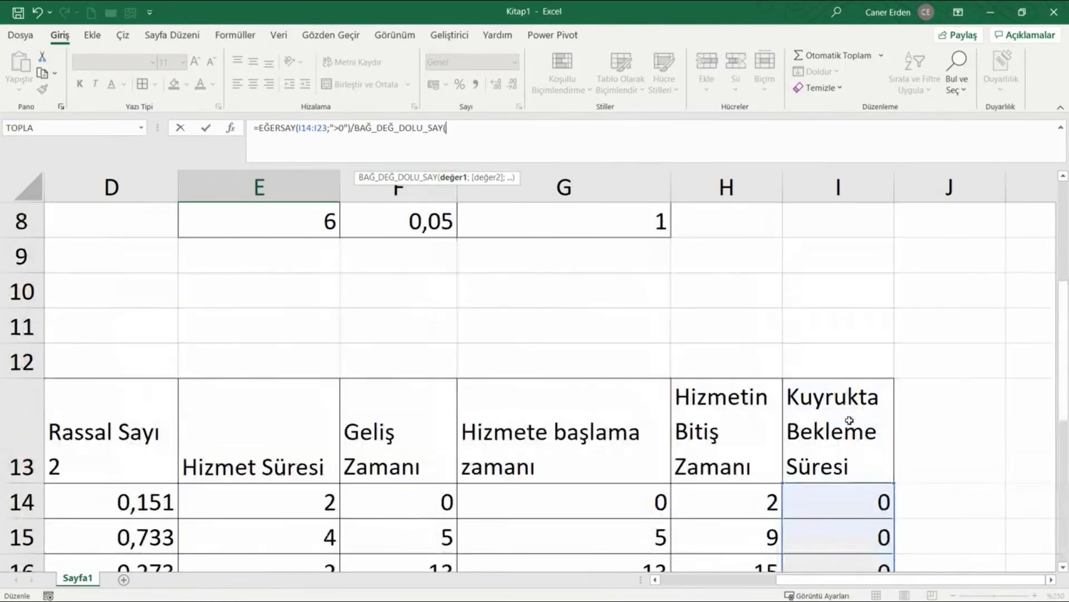
scroll(844, 413, "down", 1)
left_click_drag(842, 380, 849, 528)
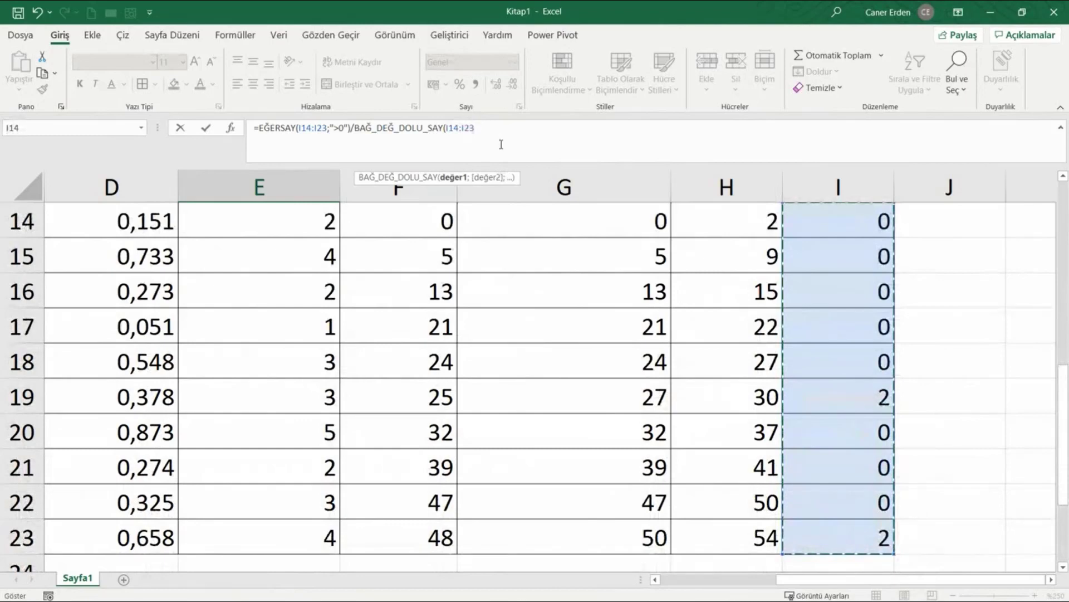
type(")")
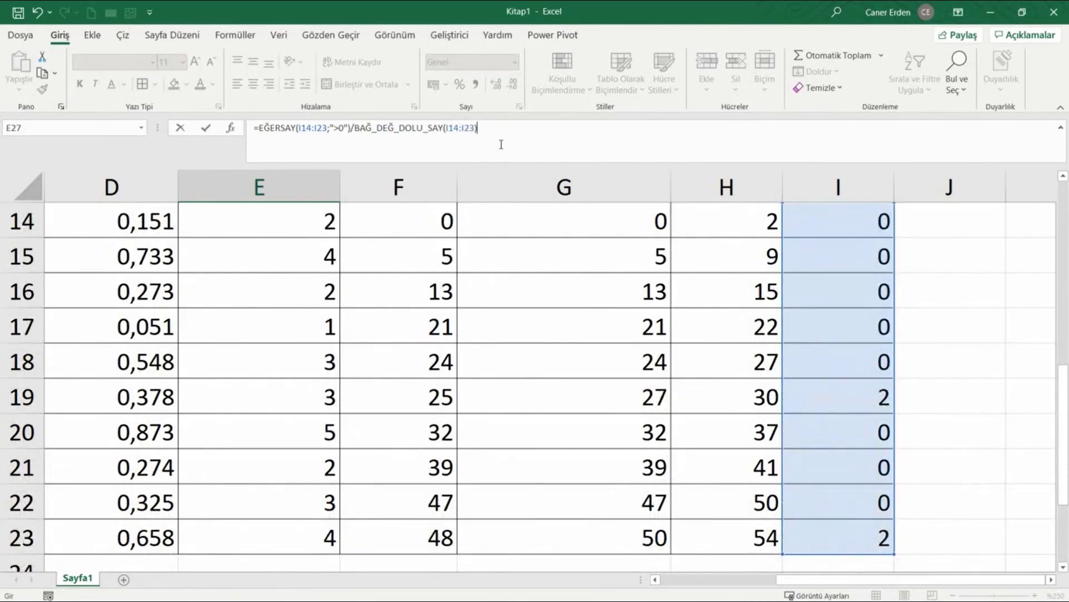
key("Return")
left_click(319, 507)
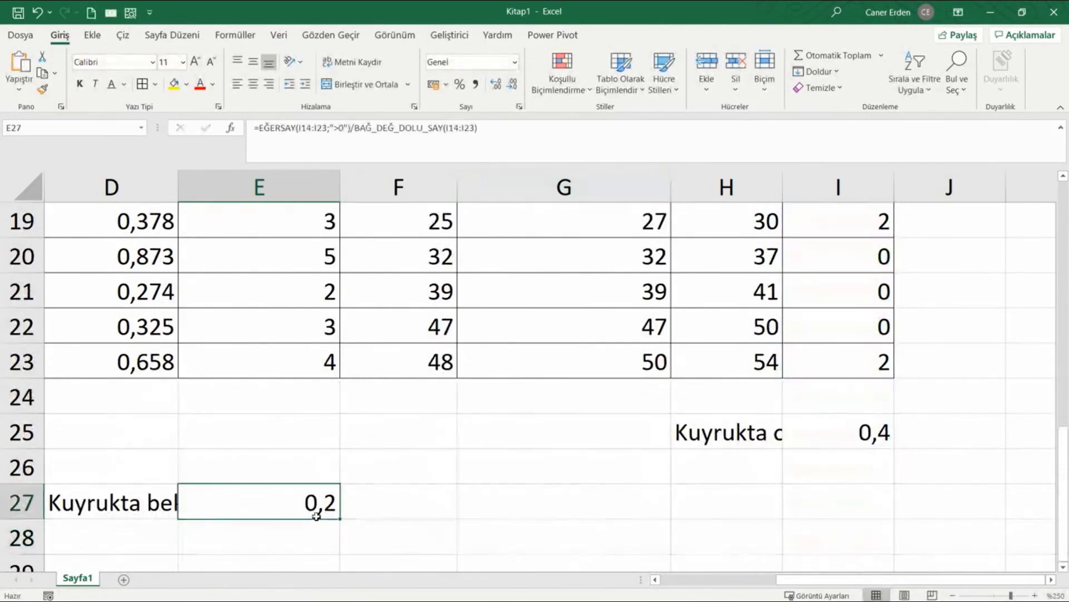
scroll(807, 381, "up", 4)
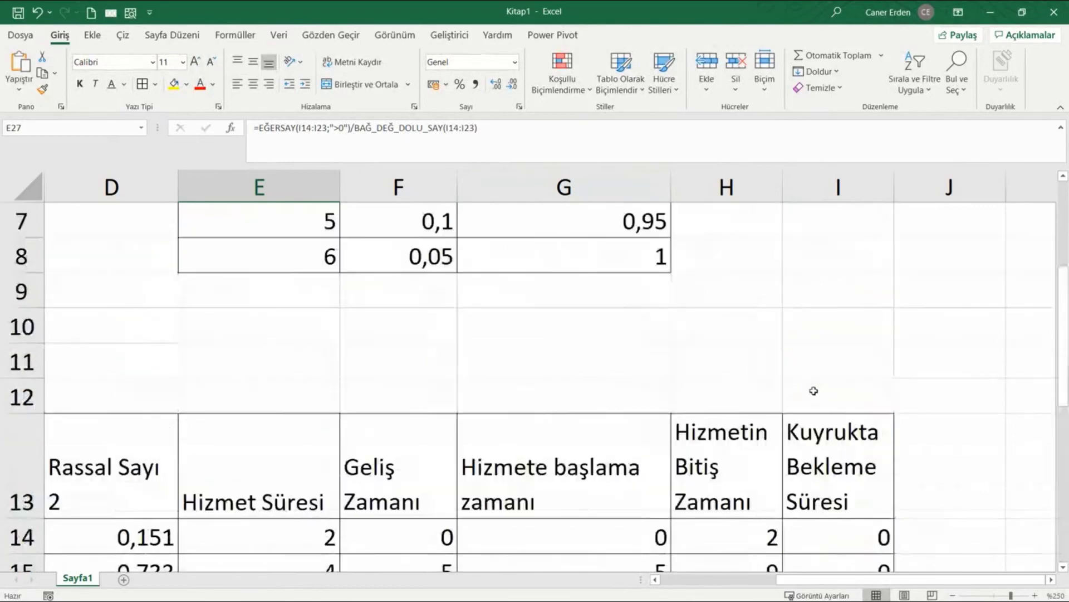
scroll(811, 384, "down", 3)
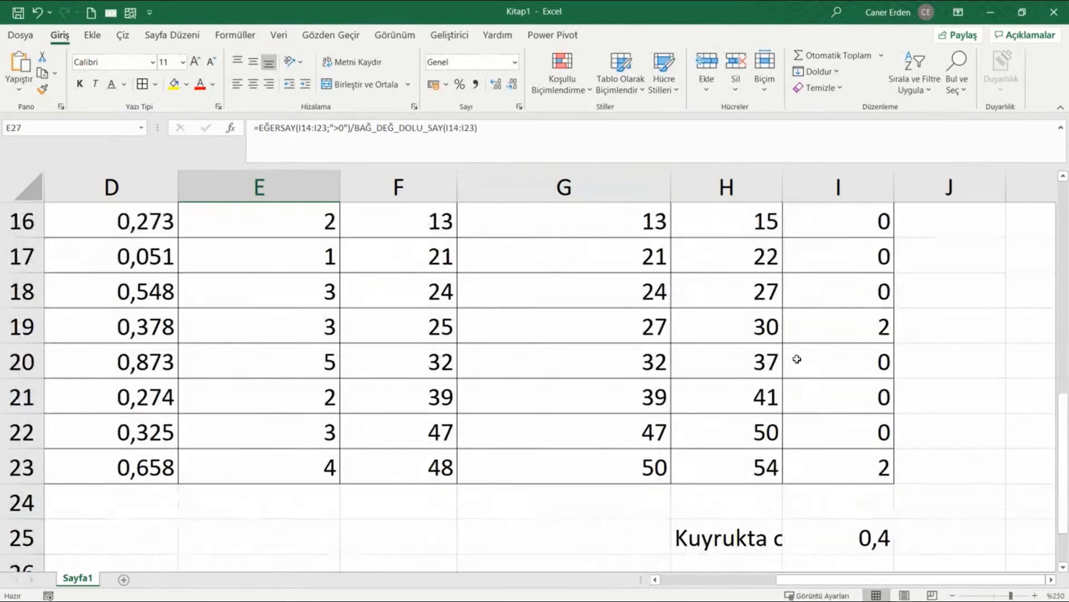
scroll(825, 458, "up", 2)
scroll(791, 501, "down", 2)
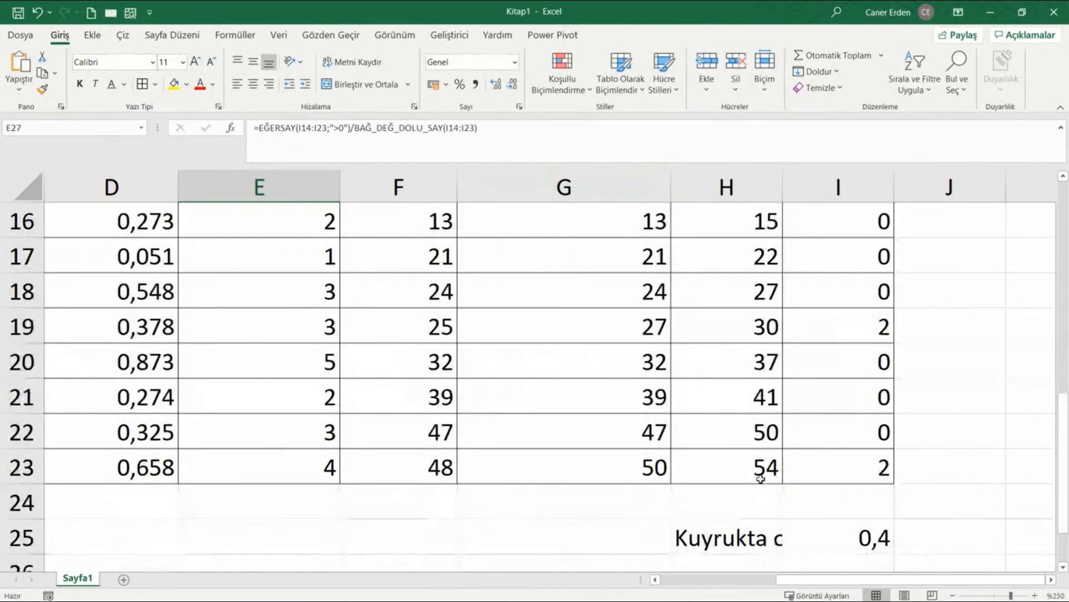
scroll(757, 557, "down", 1)
scroll(616, 509, "up", 1)
scroll(617, 508, "up", 1)
left_click_drag(852, 326, 857, 539)
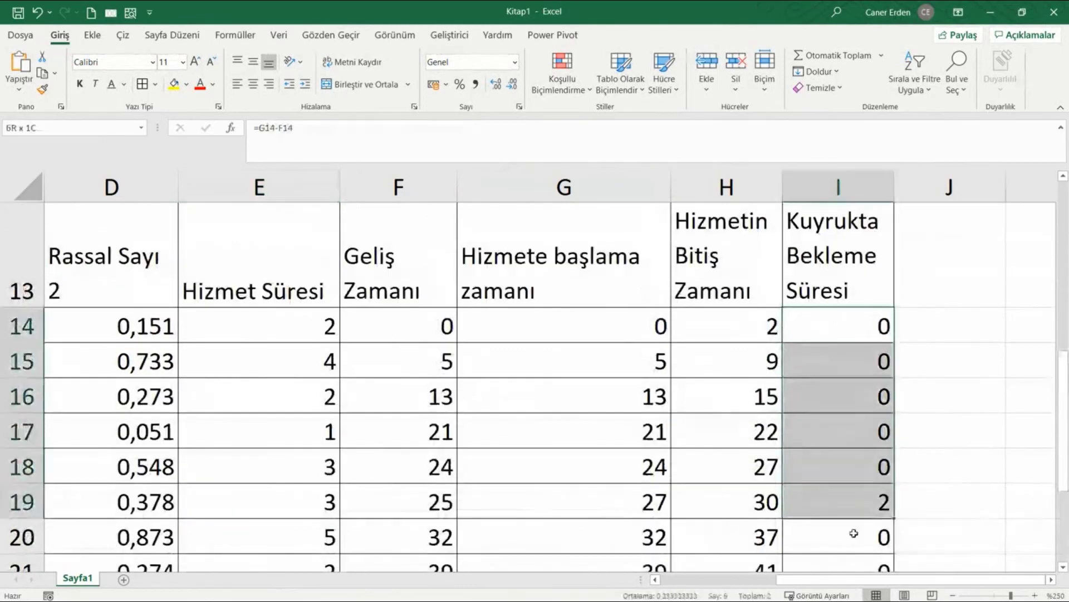
left_click(872, 399)
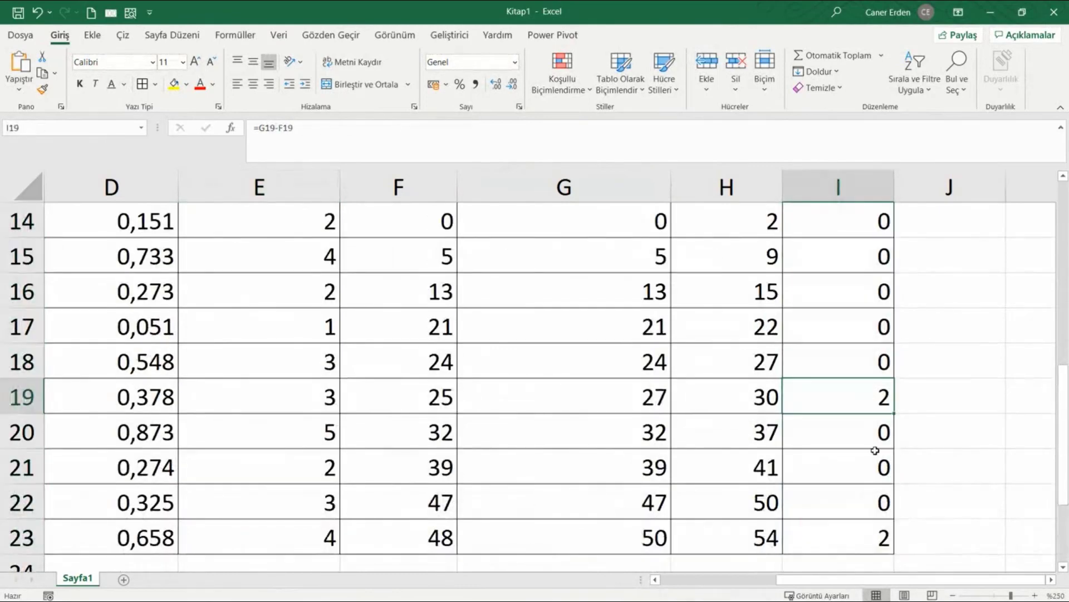
left_click(873, 536)
left_click(873, 405, "ctrl")
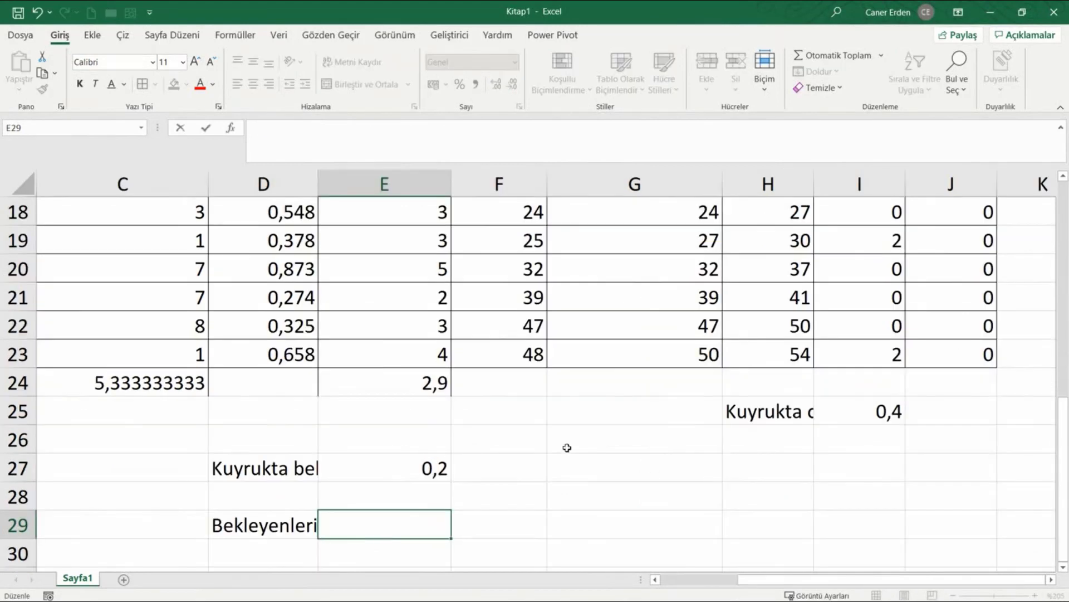
scroll(567, 448, "up", 1)
scroll(567, 448, "up", 2)
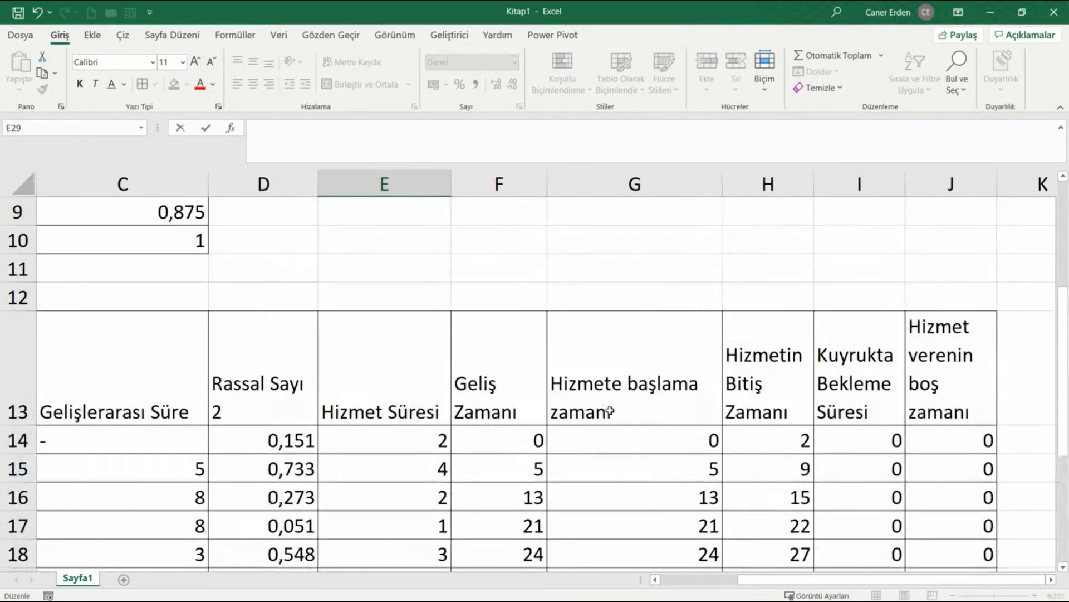
left_click(528, 399)
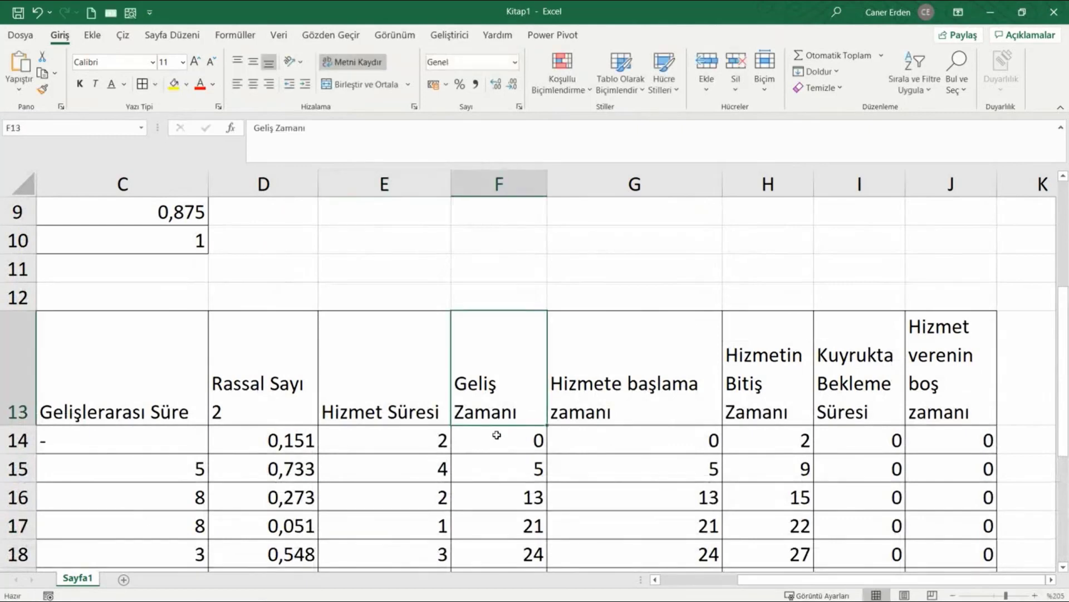
scroll(496, 432, "down", 2)
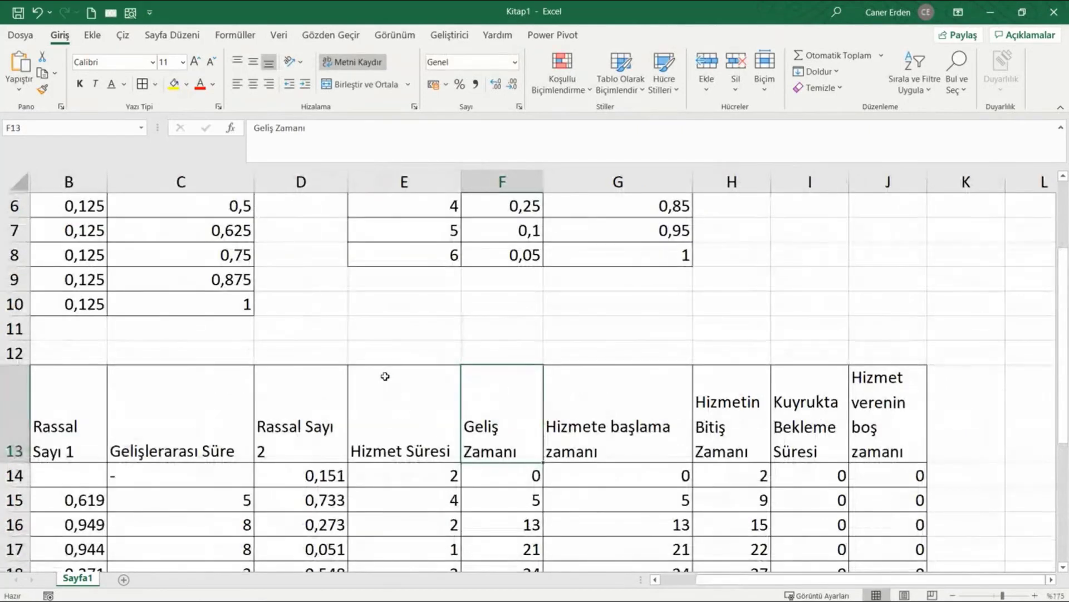
scroll(373, 390, "up", 2)
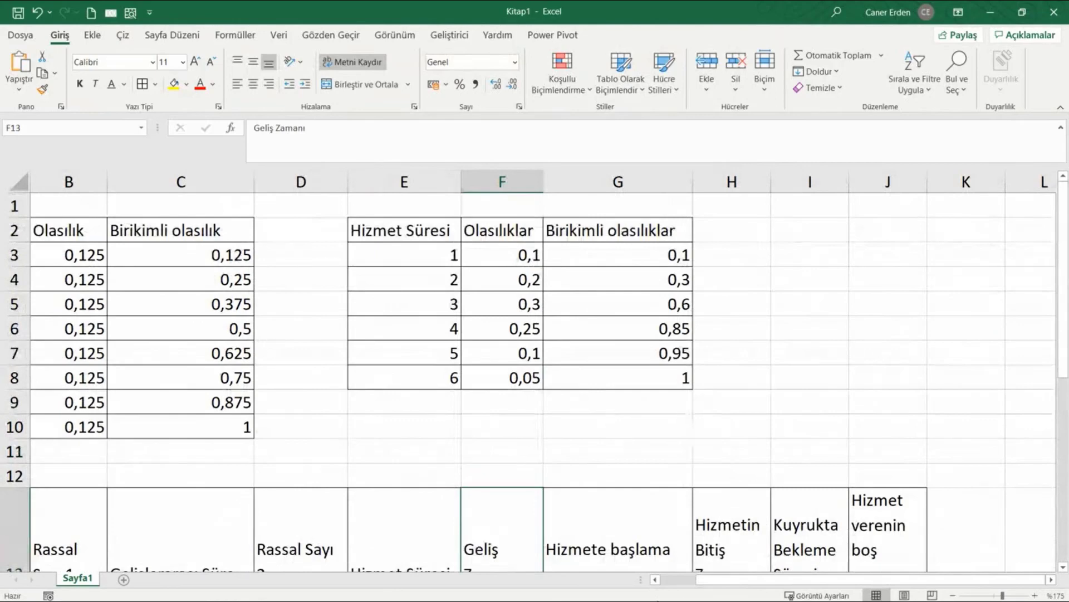
left_click(678, 580)
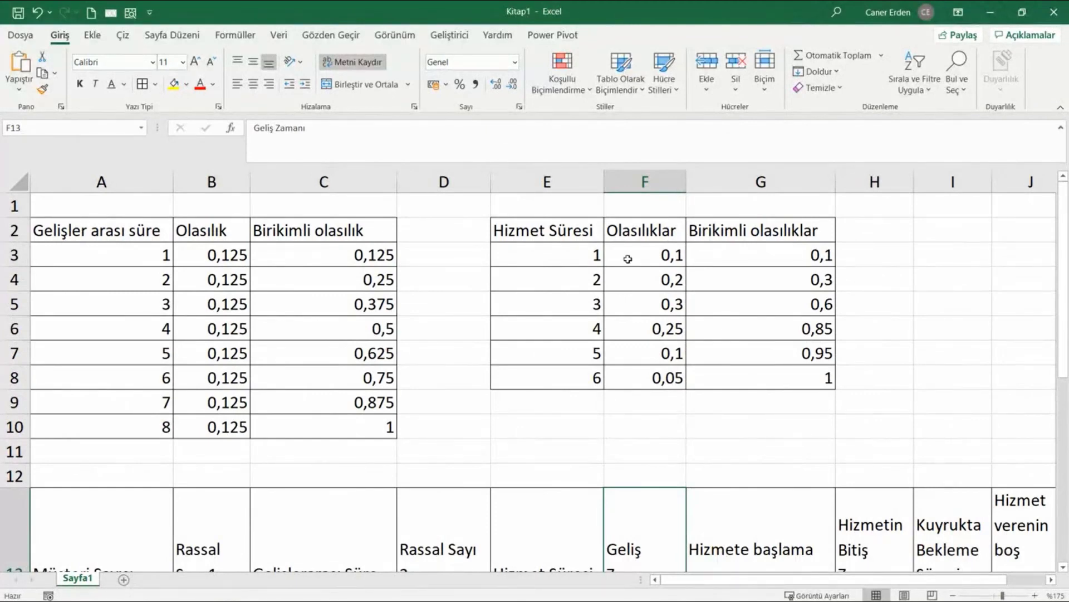
left_click_drag(560, 237, 770, 375)
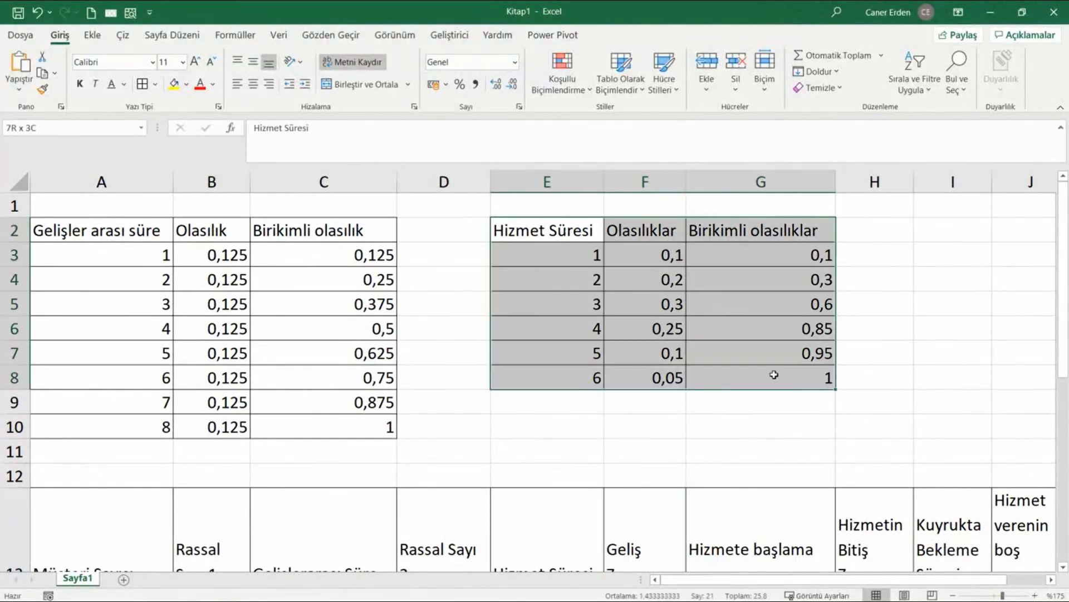
left_click_drag(101, 230, 334, 427)
scroll(253, 419, "down", 2)
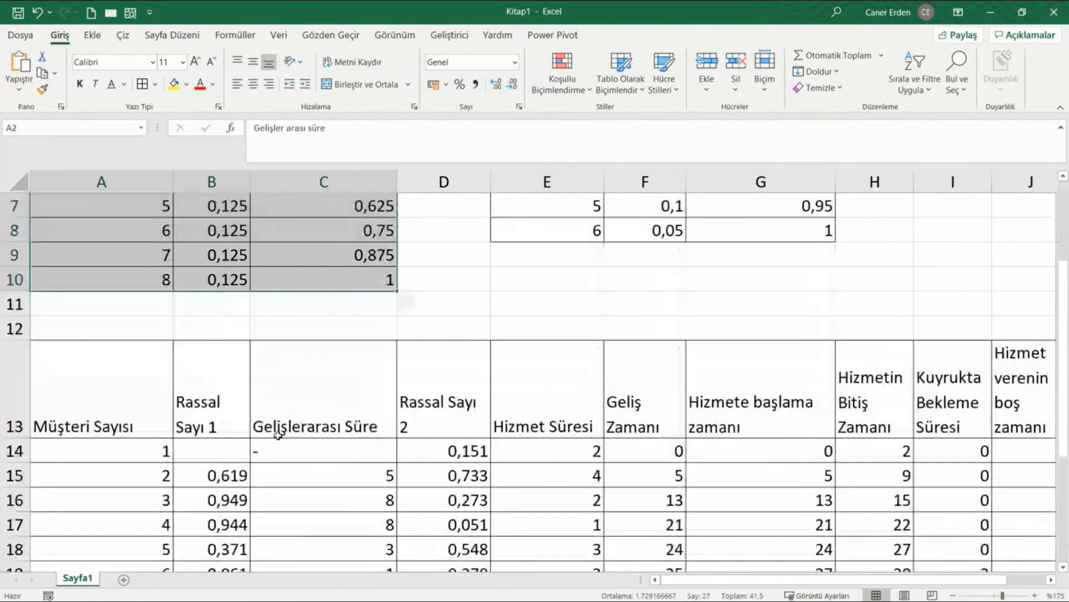
scroll(253, 418, "down", 1)
scroll(155, 368, "down", 1)
left_click_drag(211, 303, 212, 524)
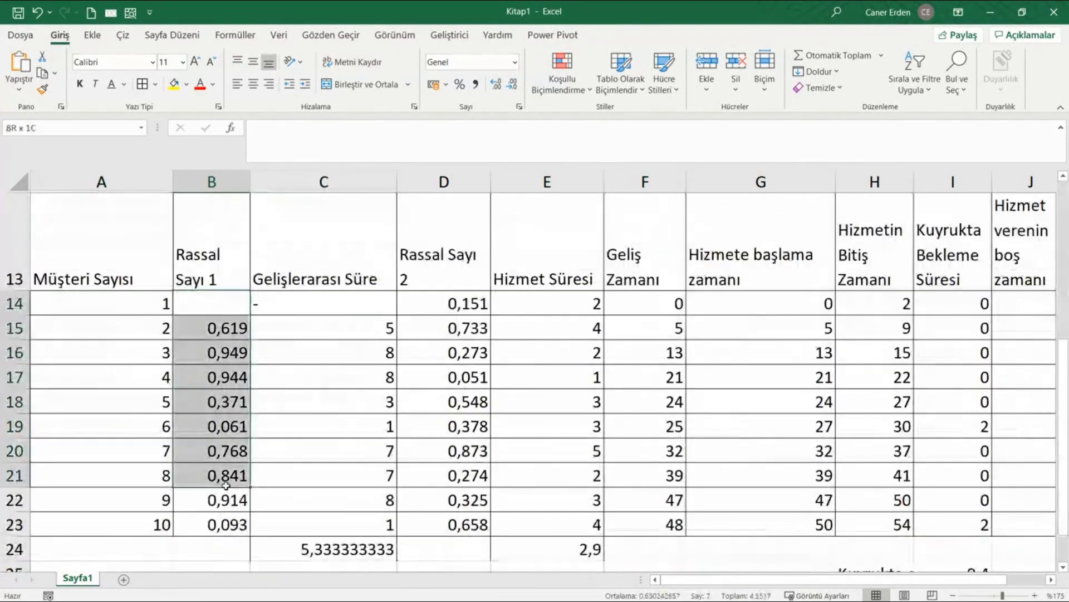
left_click_drag(314, 305, 332, 522)
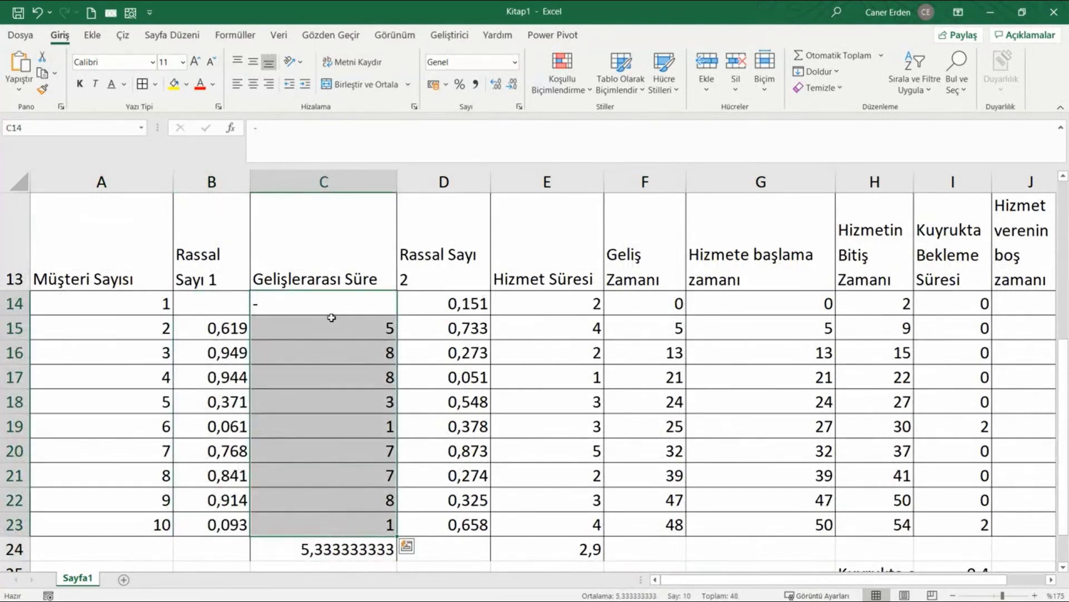
left_click_drag(540, 312, 551, 521)
left_click_drag(648, 308, 633, 521)
left_click_drag(558, 308, 544, 530)
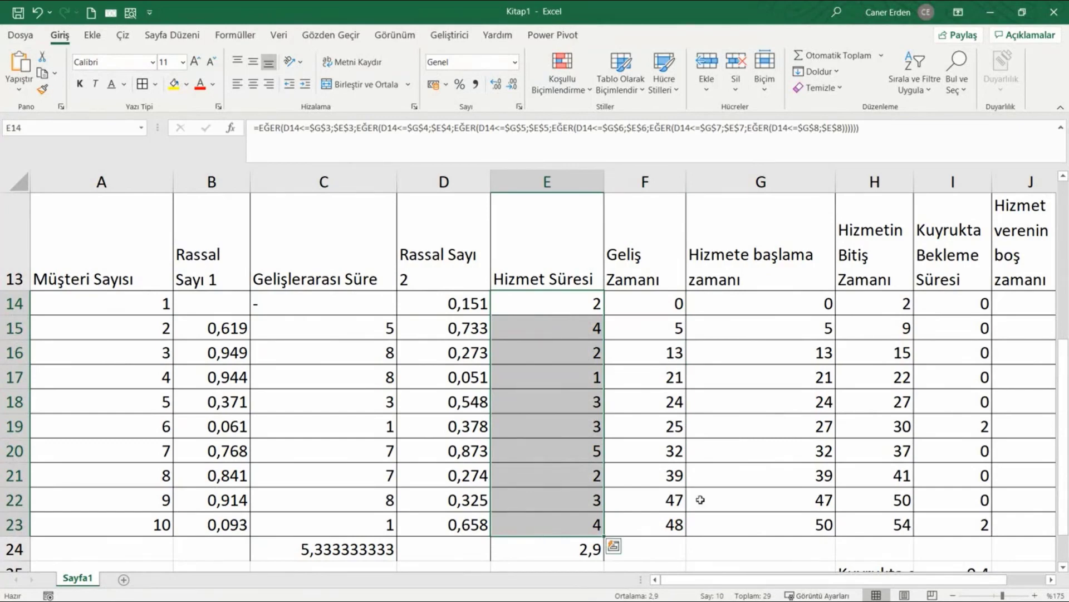
scroll(744, 433, "up", 3)
scroll(747, 468, "up", 1)
left_click_drag(591, 253, 699, 249)
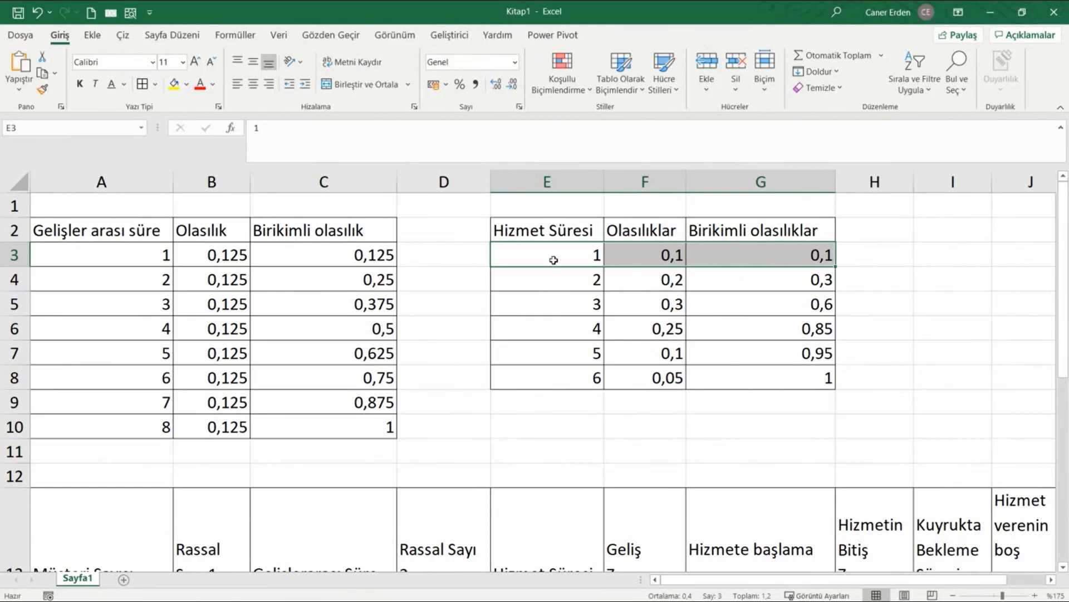
left_click_drag(554, 260, 744, 255)
left_click_drag(557, 278, 747, 280)
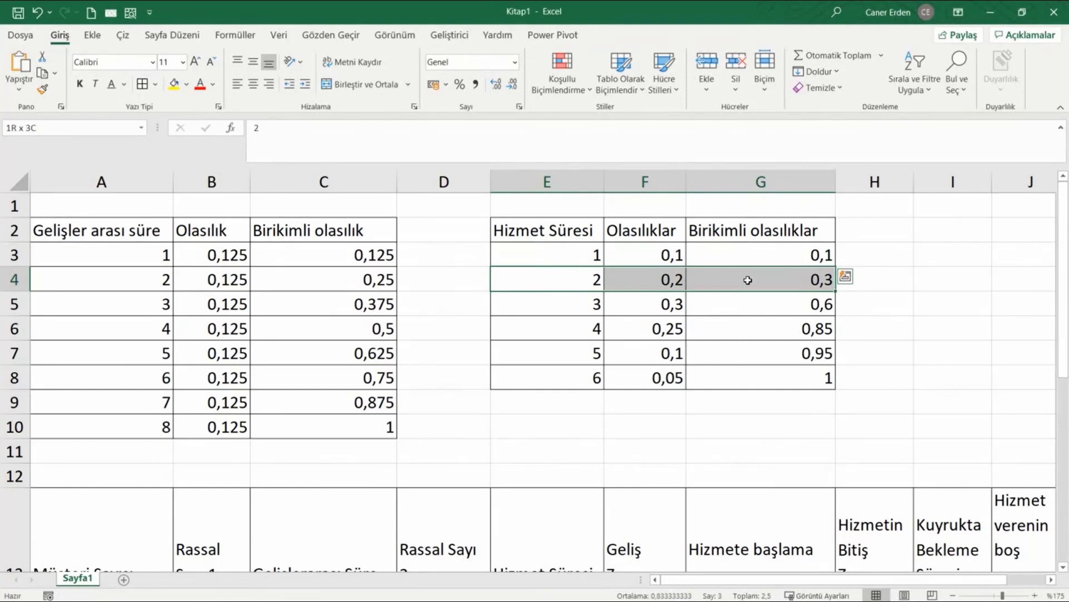
left_click_drag(550, 304, 747, 308)
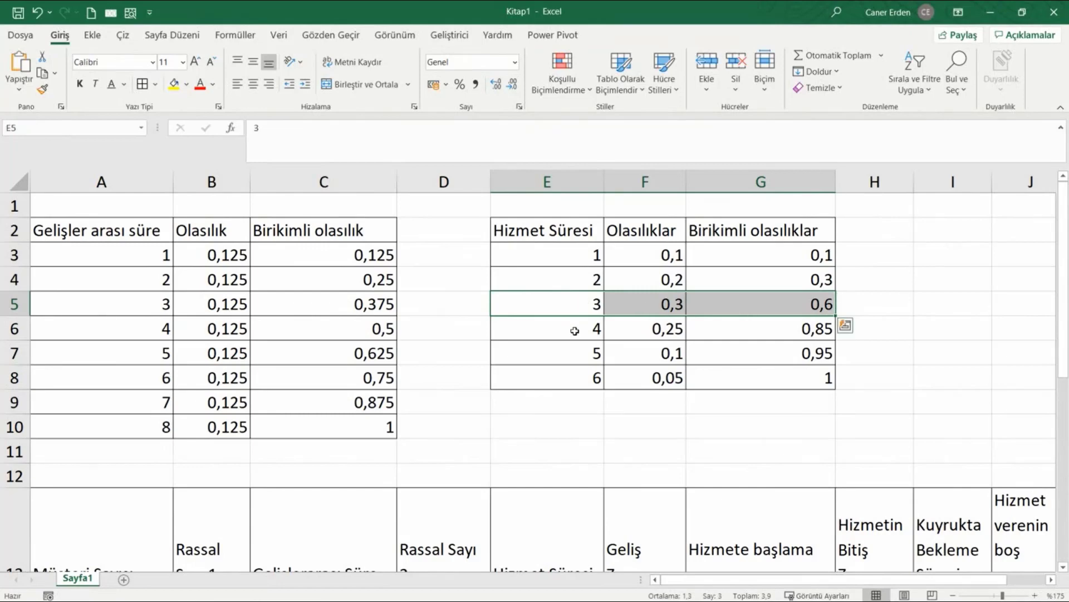
left_click_drag(575, 330, 749, 329)
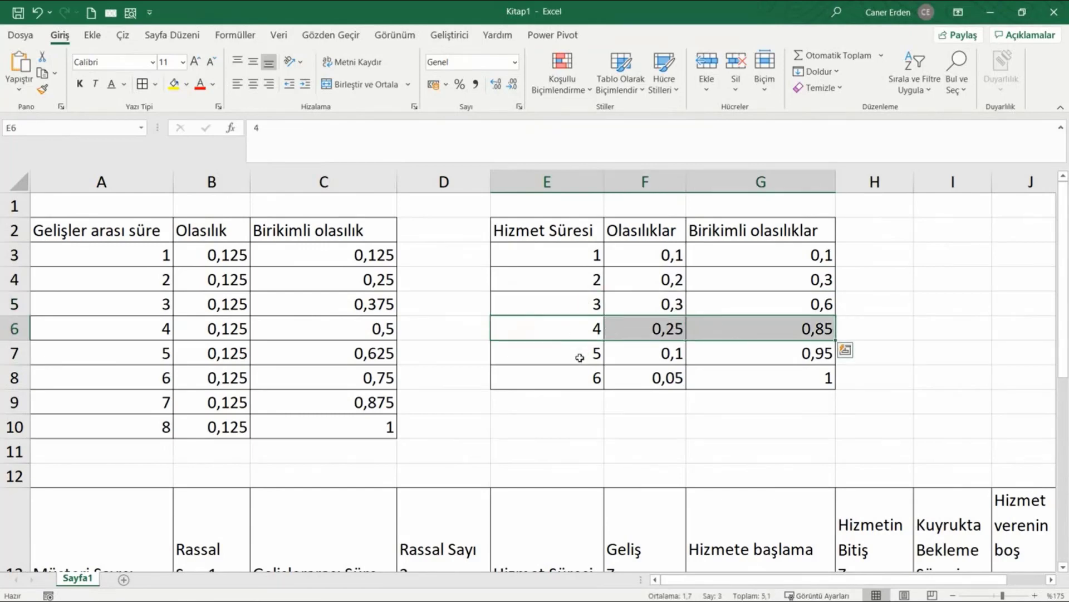
mouse_move(582, 355)
left_mouse_down()
mouse_move(742, 355)
mouse_move(576, 233)
left_mouse_up()
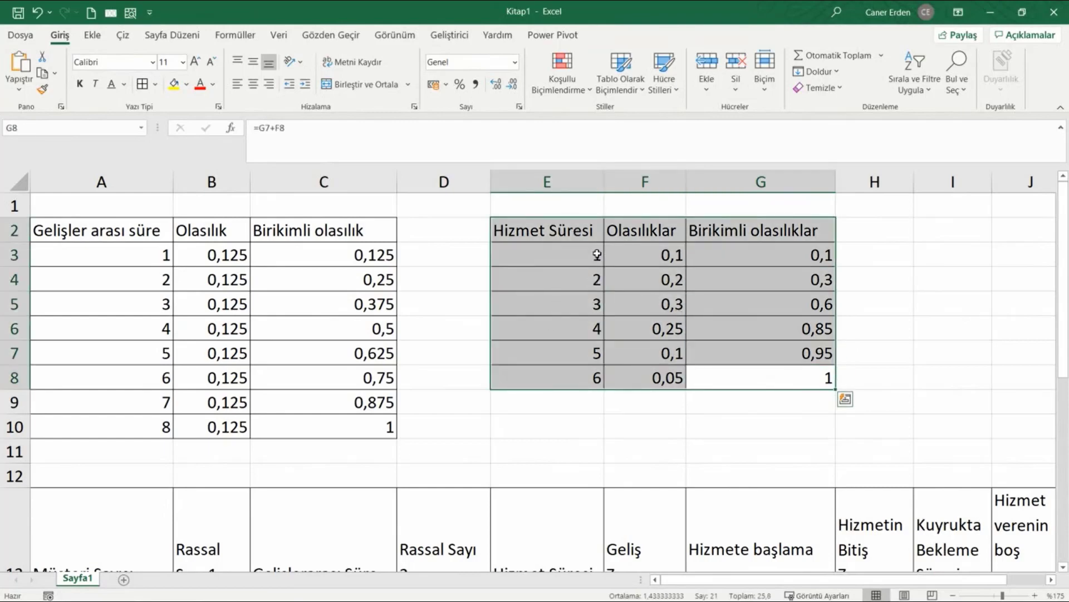
mouse_move(568, 233)
left_mouse_down()
mouse_move(752, 370)
mouse_move(689, 370)
left_mouse_up()
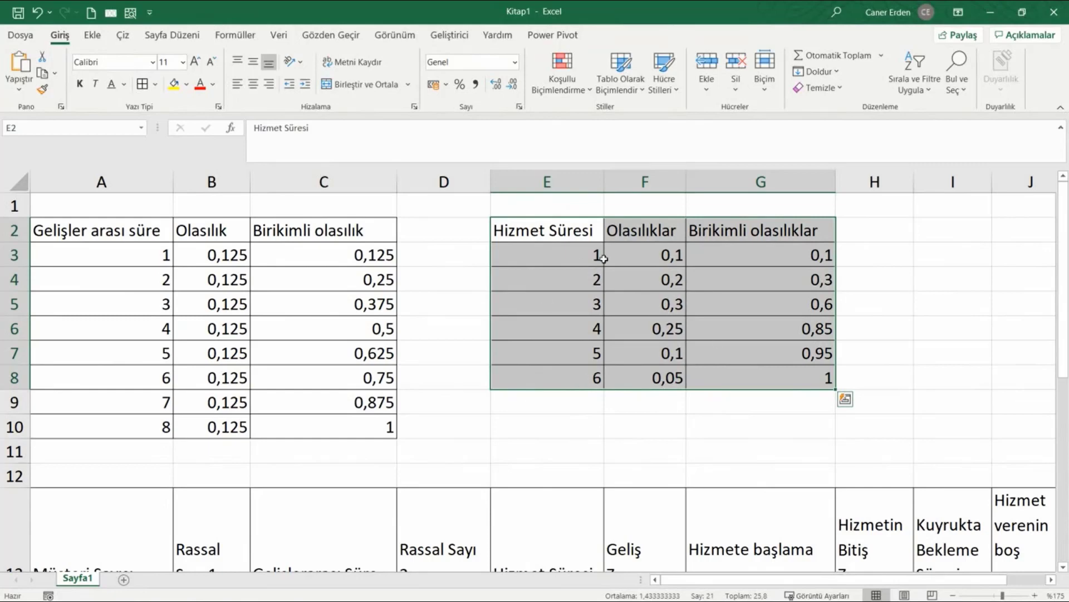
scroll(474, 326, "down", 2)
scroll(455, 343, "down", 1)
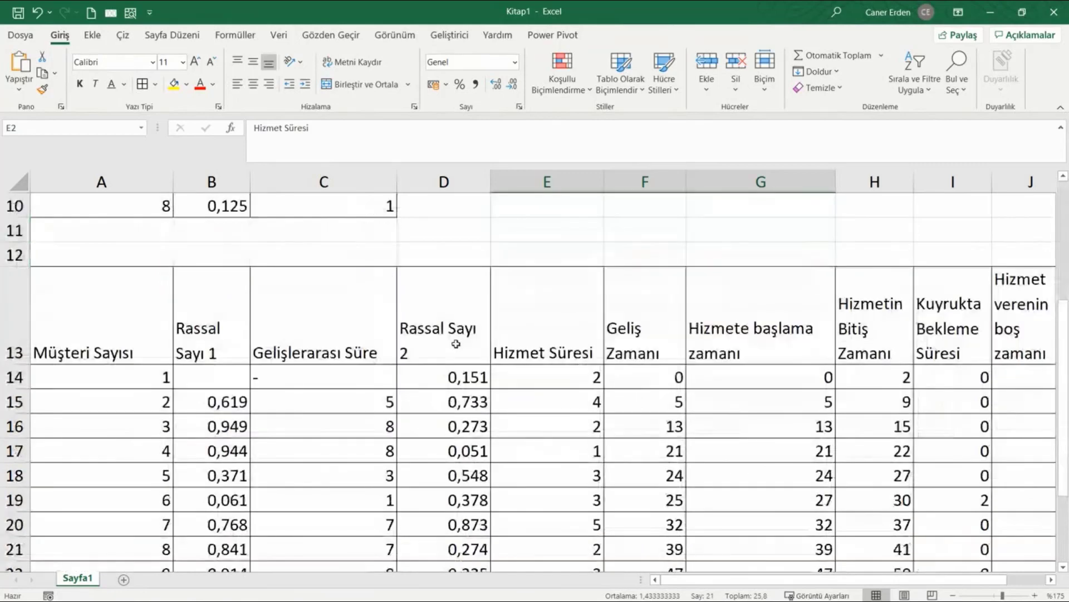
scroll(455, 344, "down", 1)
left_click_drag(223, 304, 228, 524)
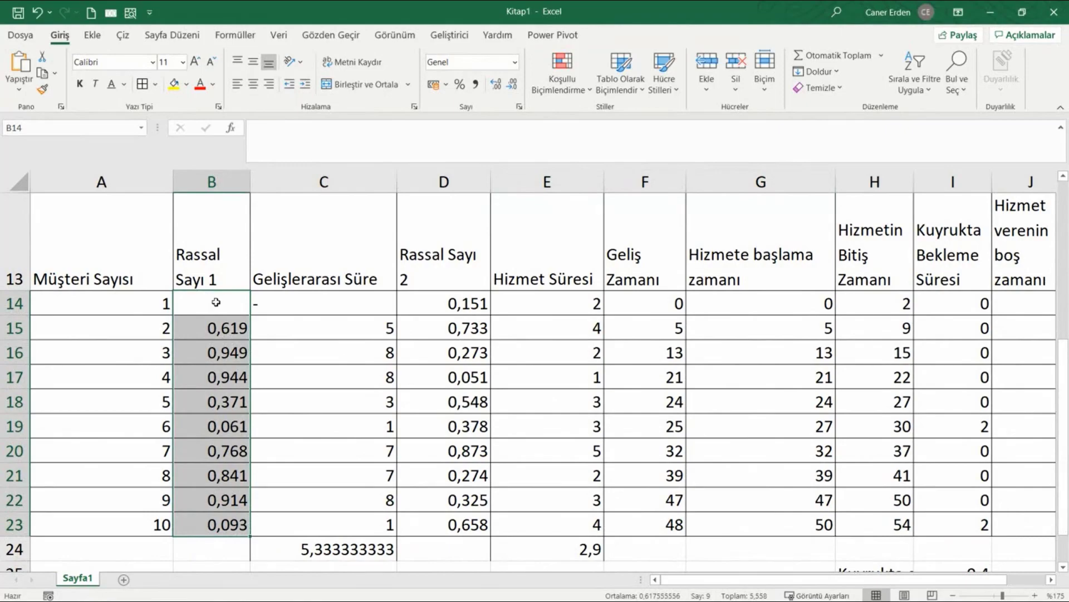
left_click(216, 337)
key("Down")
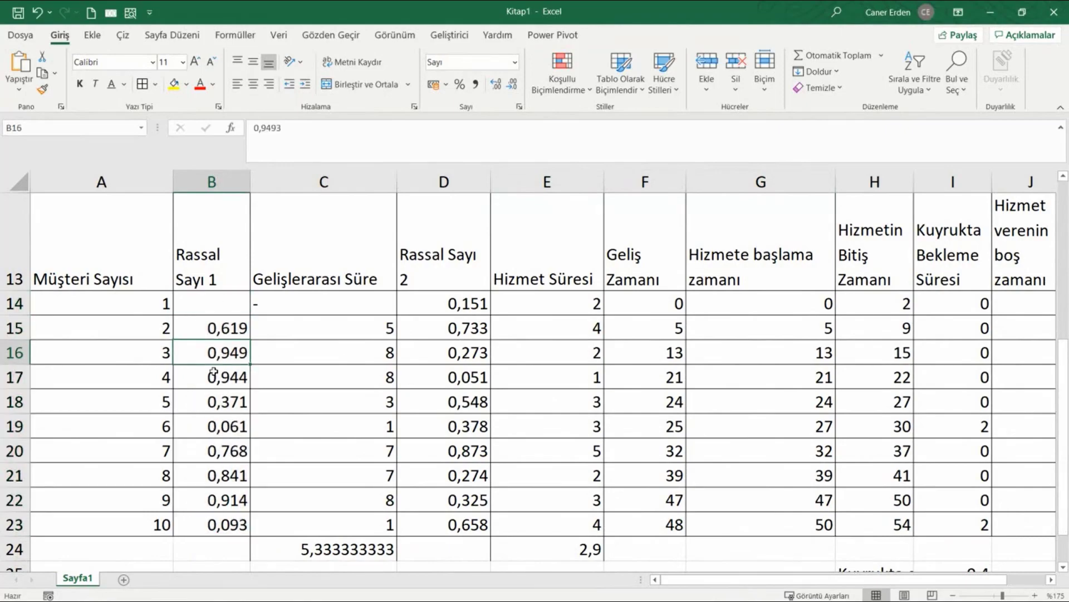
key("Down")
key("Down")
key("Down")
key("Down")
key("Down")
key("Down")
key("Down")
scroll(218, 501, "up", 2)
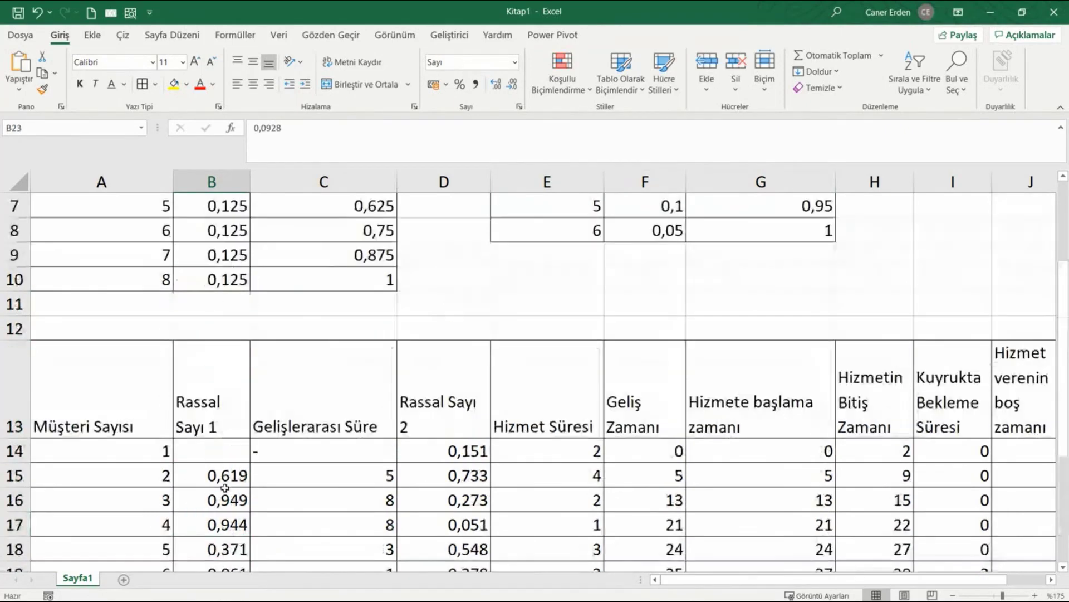
scroll(218, 501, "up", 1)
scroll(218, 501, "up", 1)
mouse_move(139, 254)
left_mouse_down()
mouse_move(341, 362)
mouse_move(342, 429)
left_mouse_up()
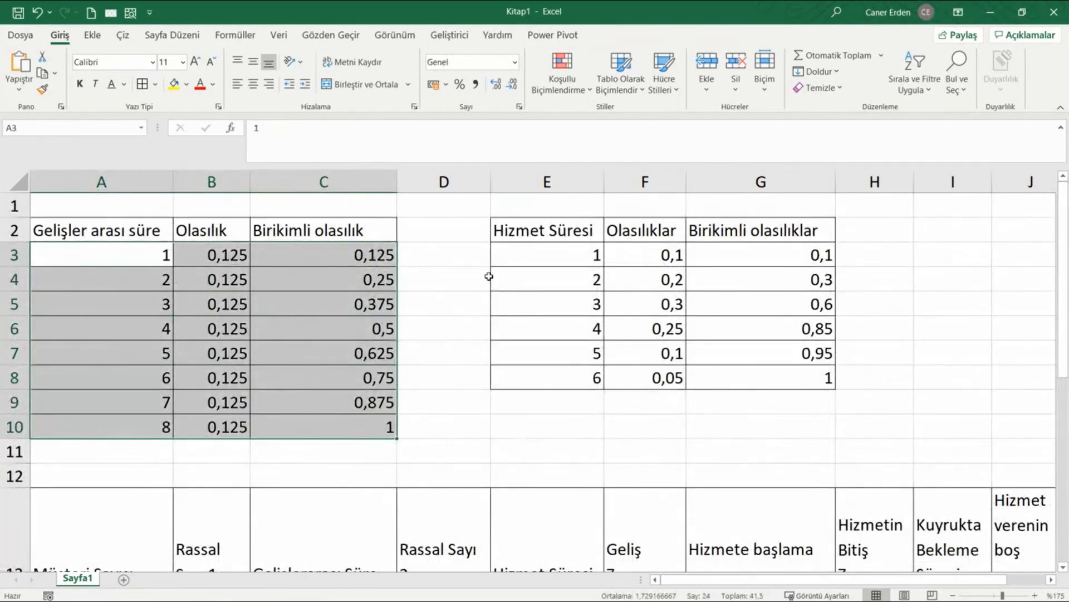
mouse_move(562, 252)
left_mouse_down()
mouse_move(637, 274)
mouse_move(766, 375)
left_mouse_up()
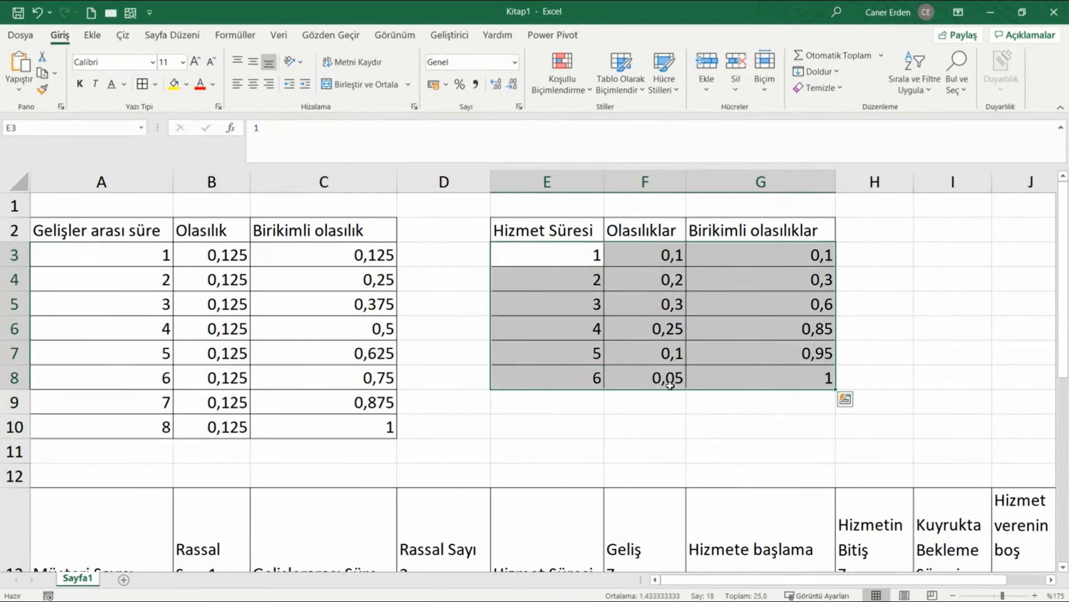
scroll(551, 409, "down", 3)
scroll(454, 403, "down", 1)
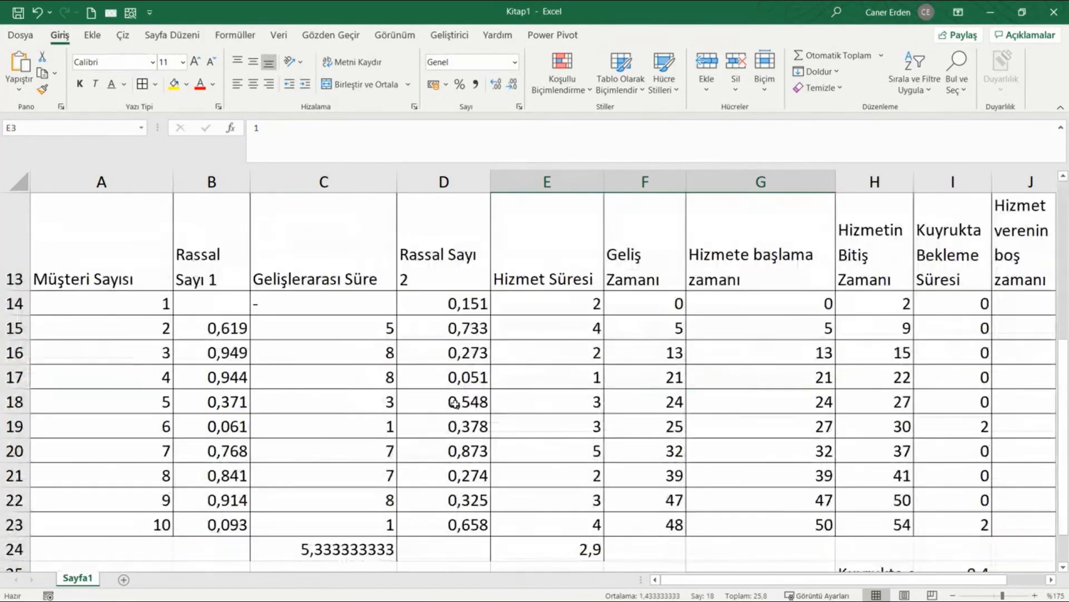
left_click_drag(556, 308, 555, 483)
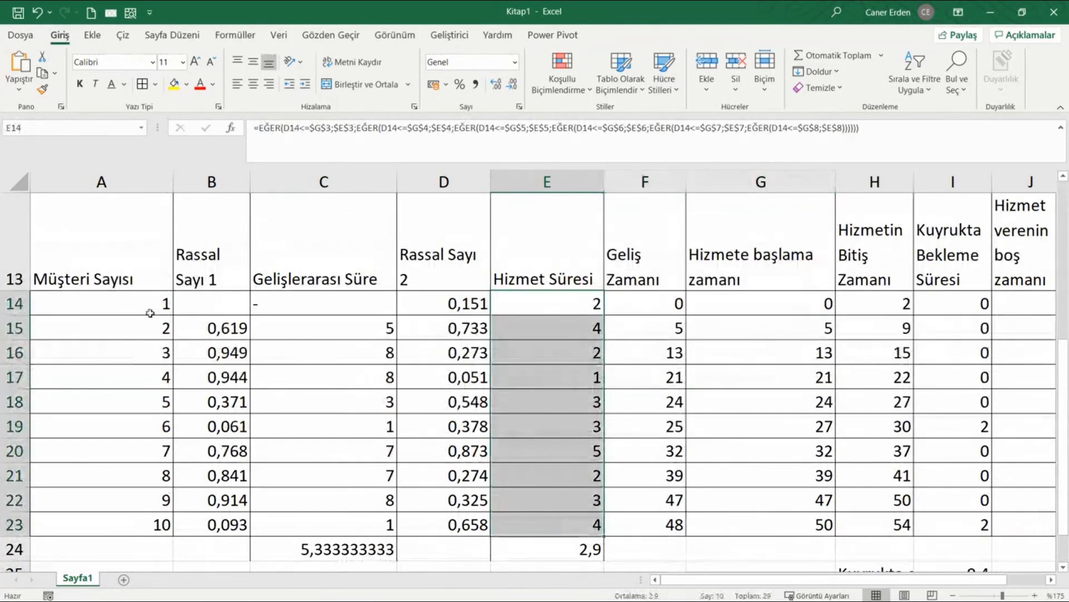
left_click_drag(310, 307, 315, 524)
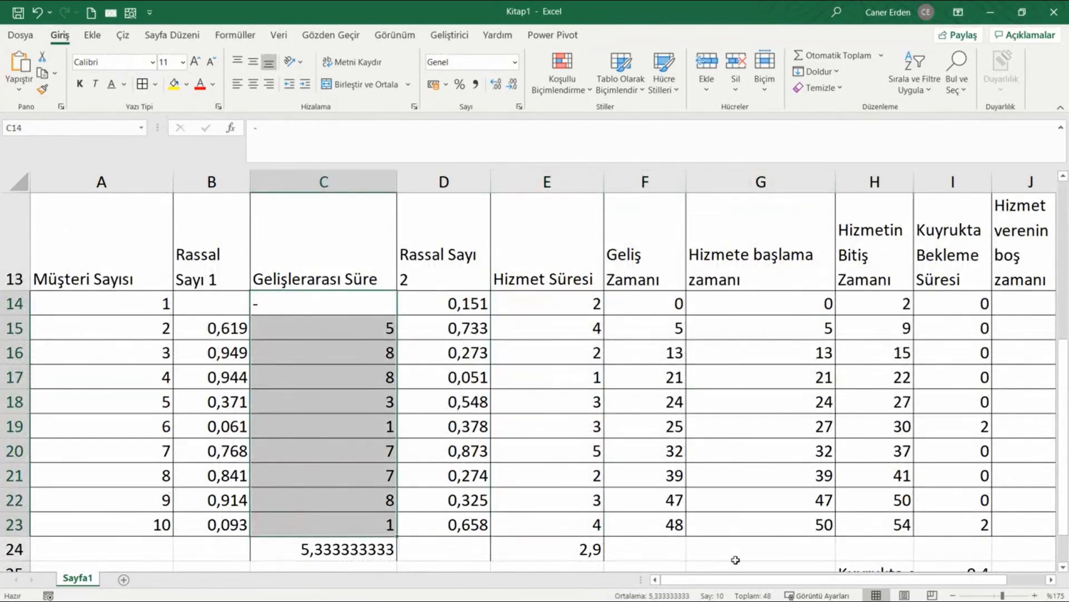
left_click_drag(753, 579, 772, 579)
mouse_move(513, 293)
left_mouse_down()
mouse_move(912, 522)
mouse_move(874, 523)
left_mouse_up()
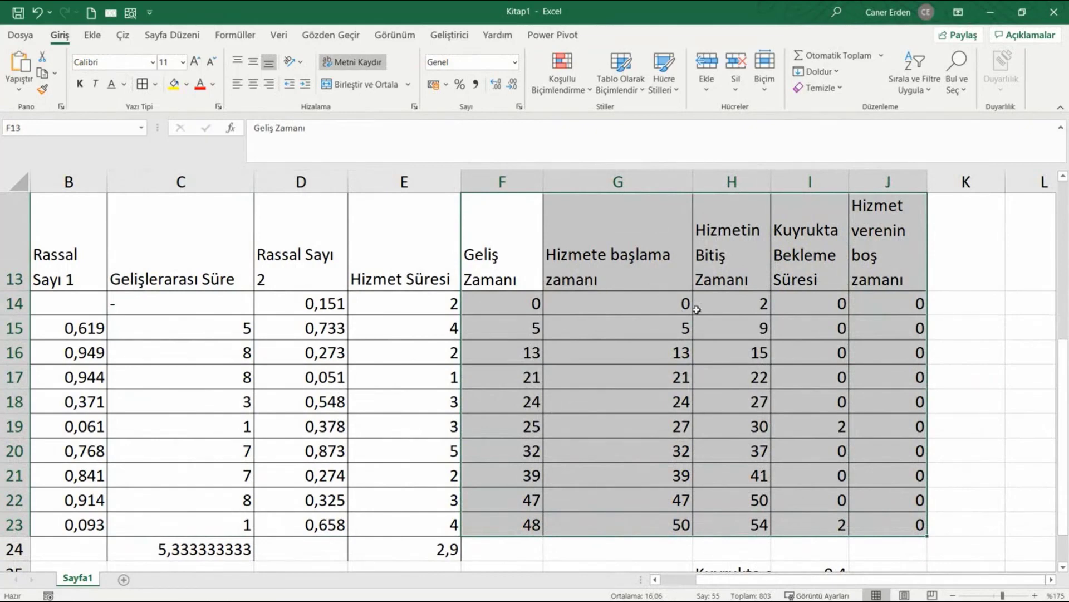
left_click_drag(78, 245, 417, 518)
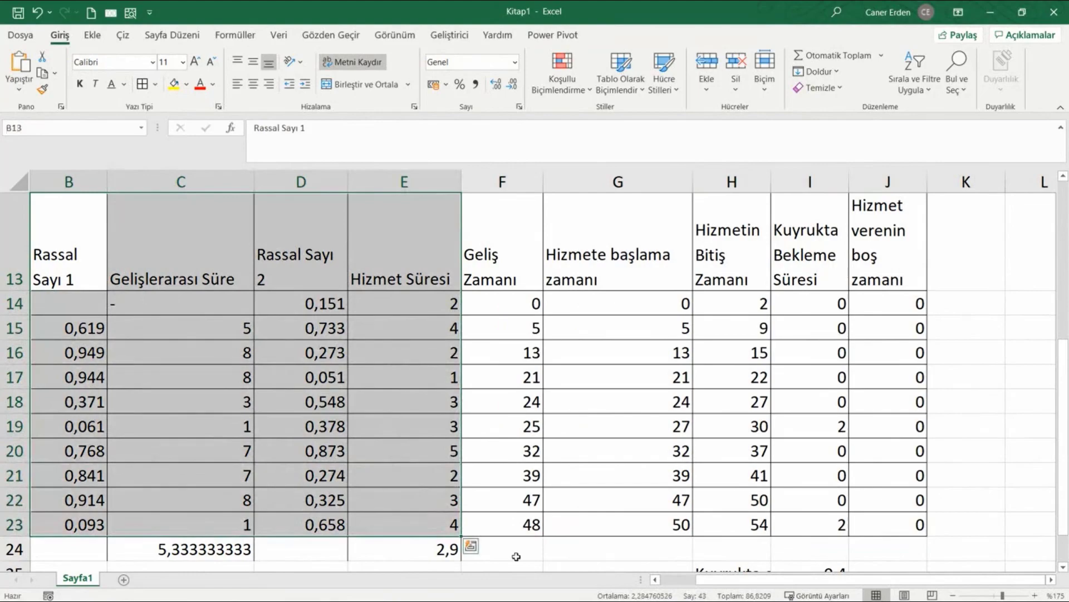
left_click_drag(701, 584, 665, 583)
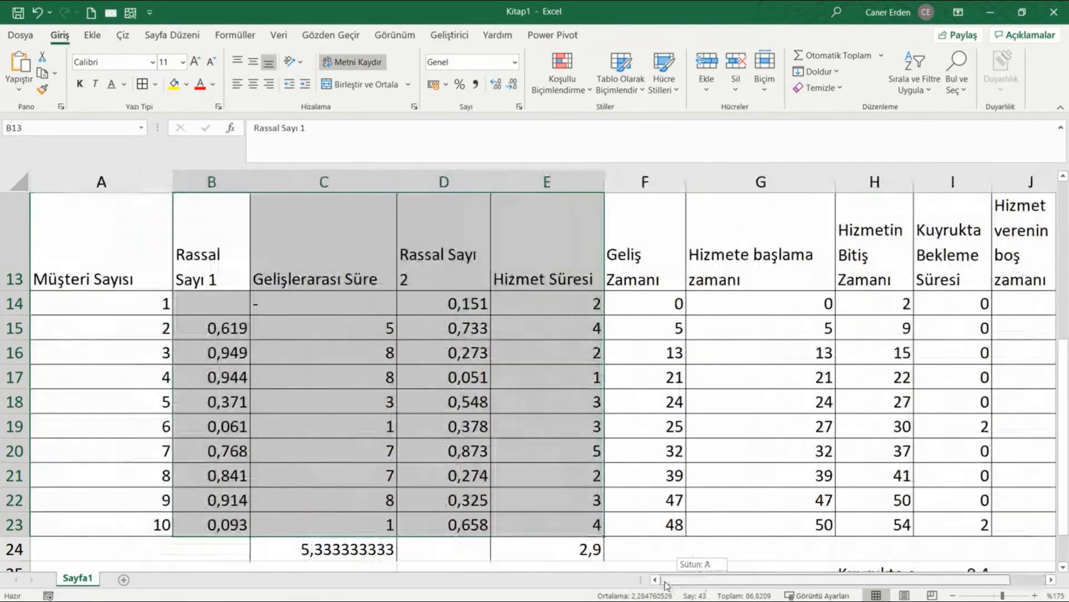
mouse_move(83, 262)
left_mouse_down()
mouse_move(473, 397)
mouse_move(525, 547)
left_mouse_up()
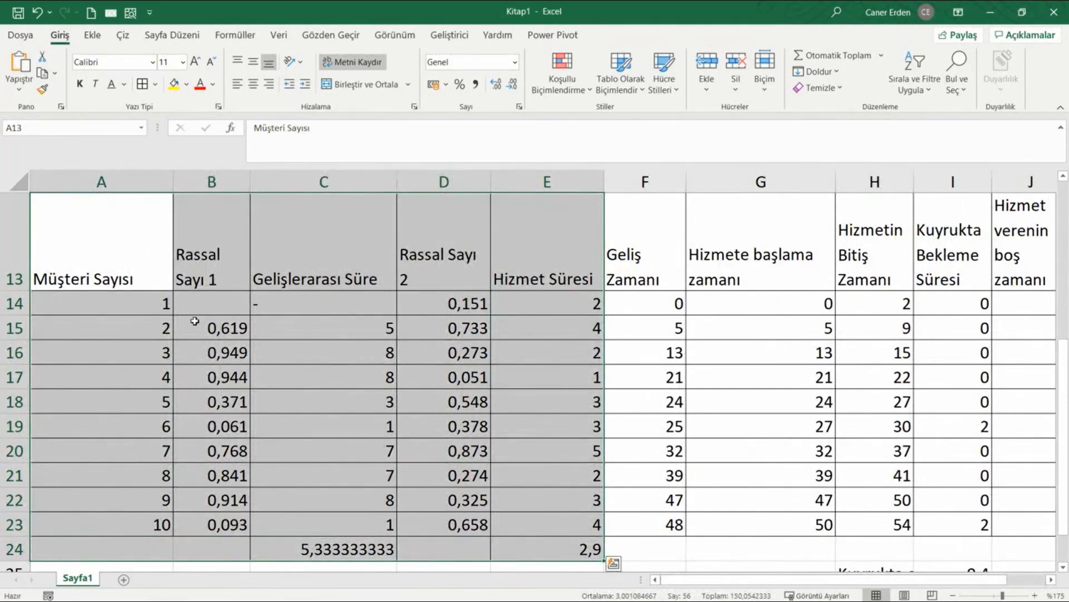
scroll(195, 314, "up", 4)
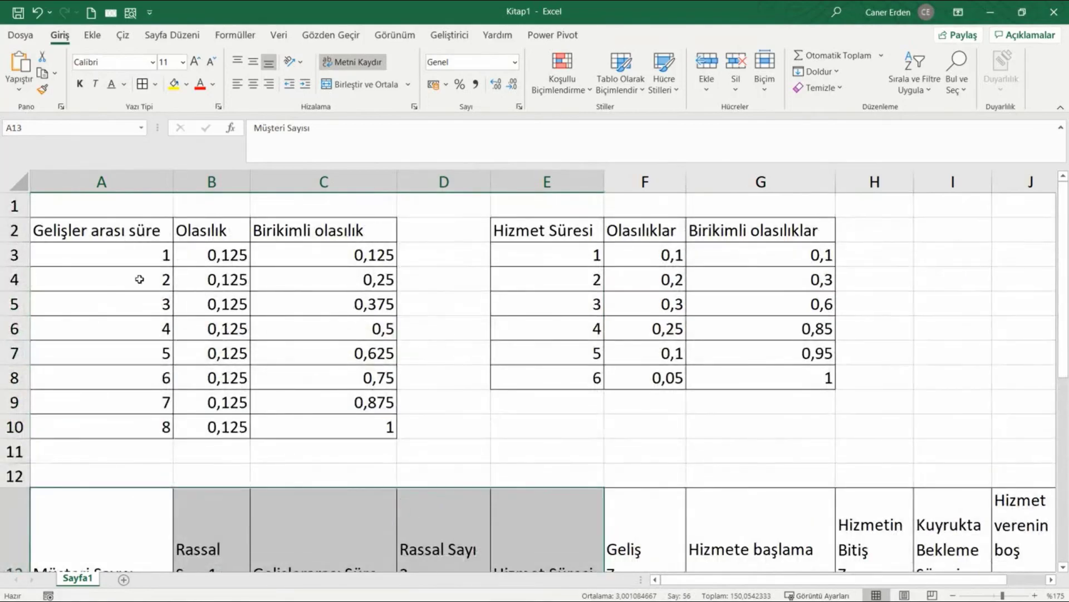
scroll(139, 277, "down", 2)
scroll(139, 287, "down", 1)
scroll(144, 312, "down", 1)
scroll(181, 397, "down", 1)
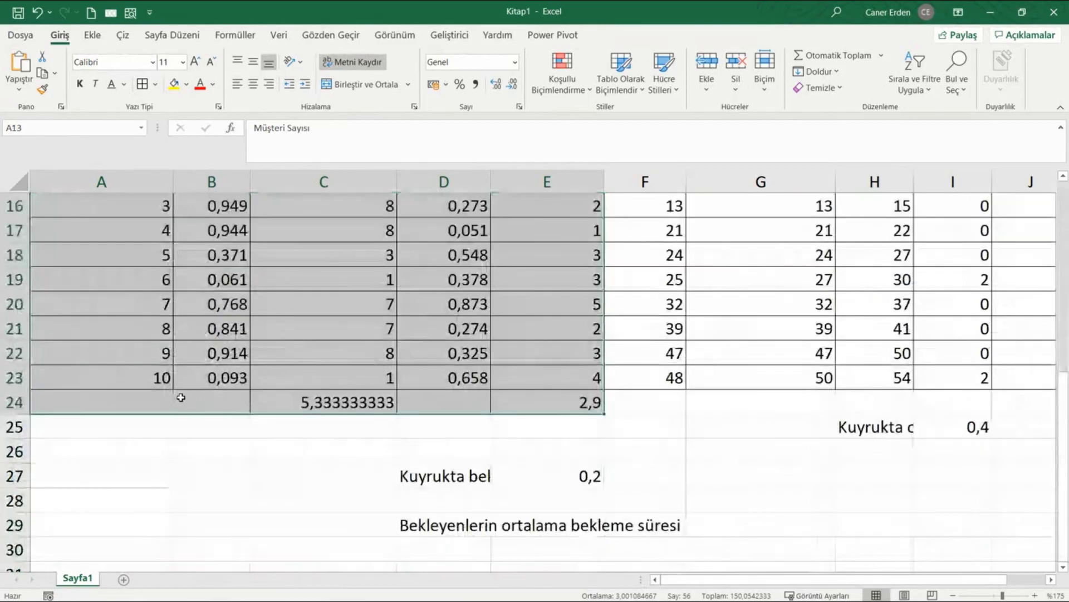
scroll(181, 398, "up", 1)
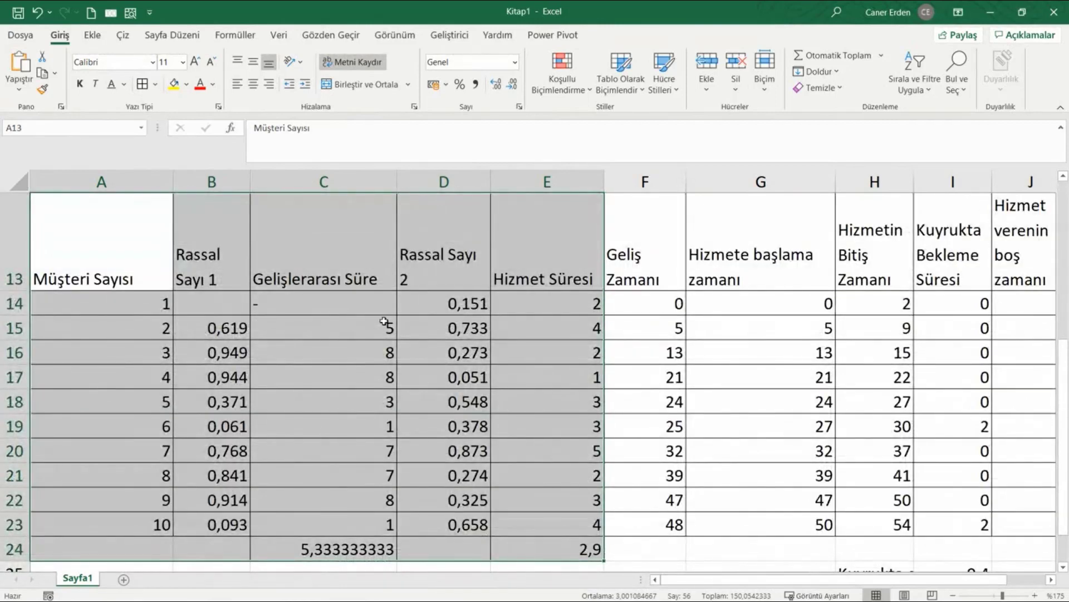
left_click(479, 314)
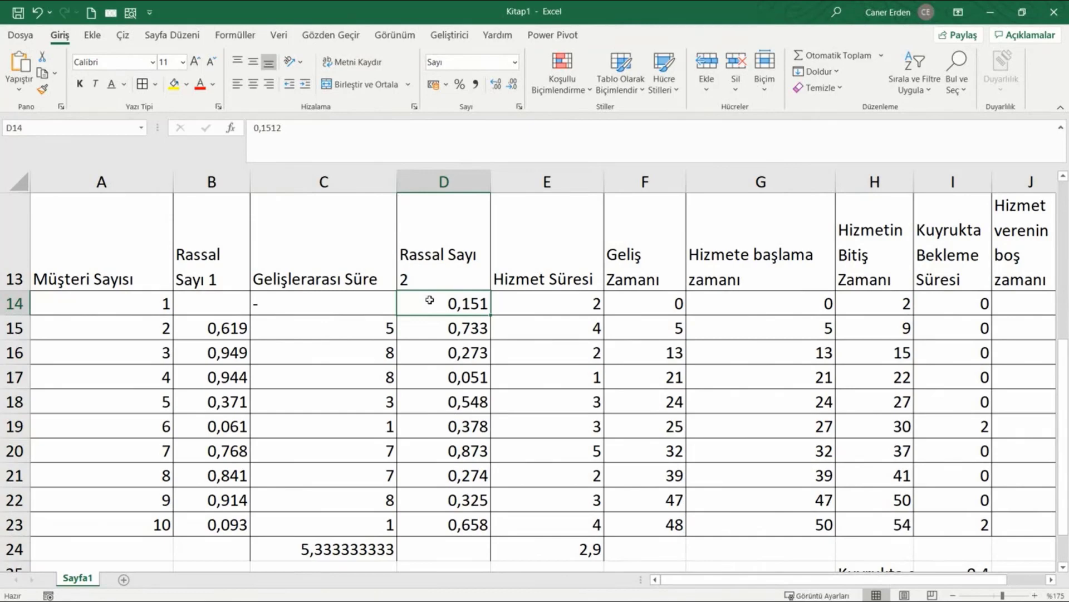
scroll(438, 490, "down", 1)
left_click(440, 401)
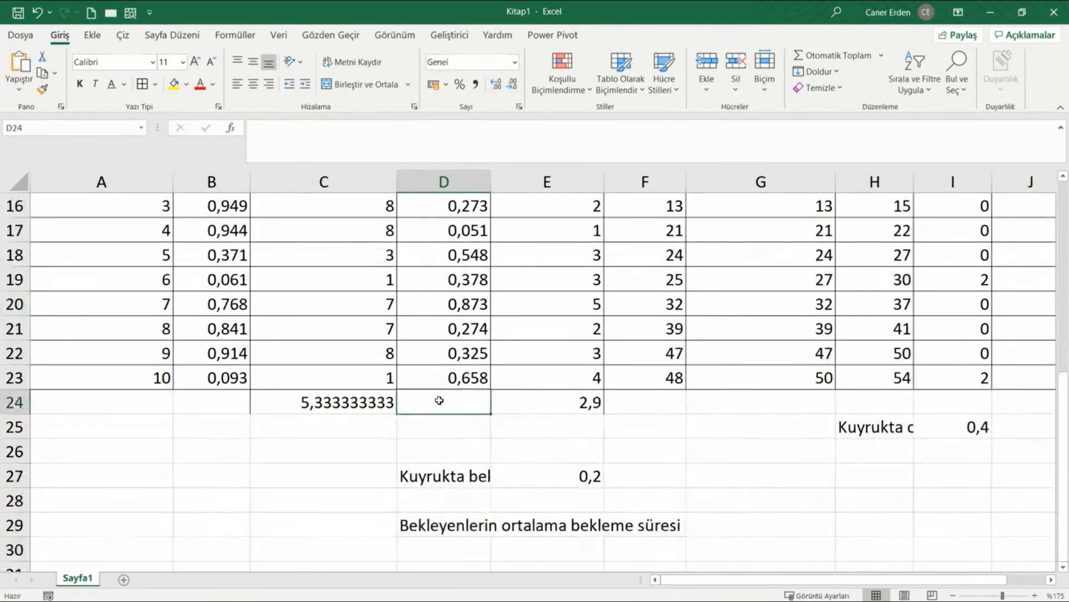
type("=s")
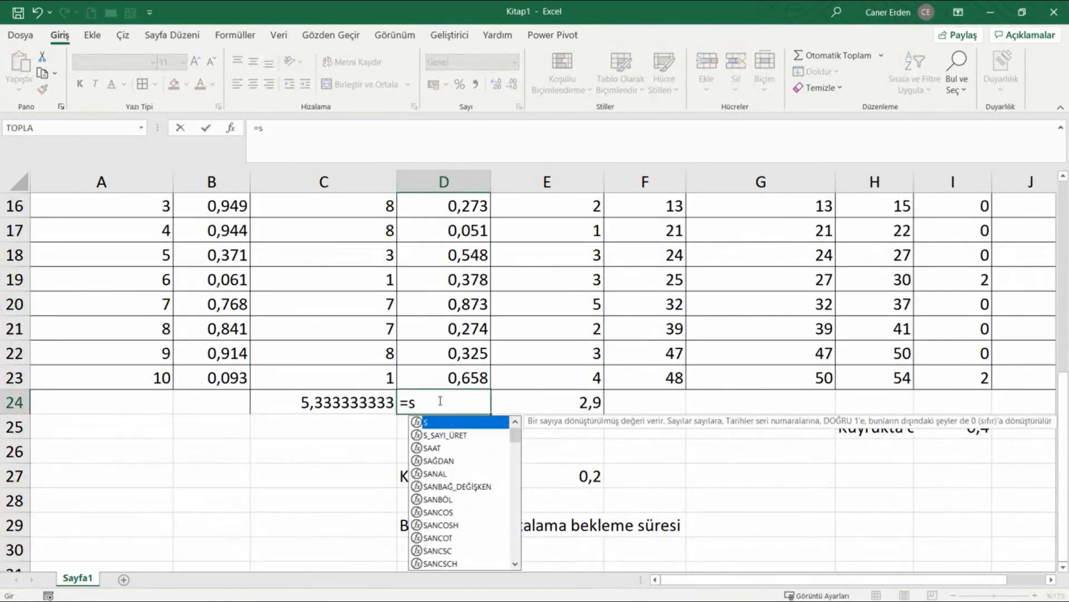
key("Down")
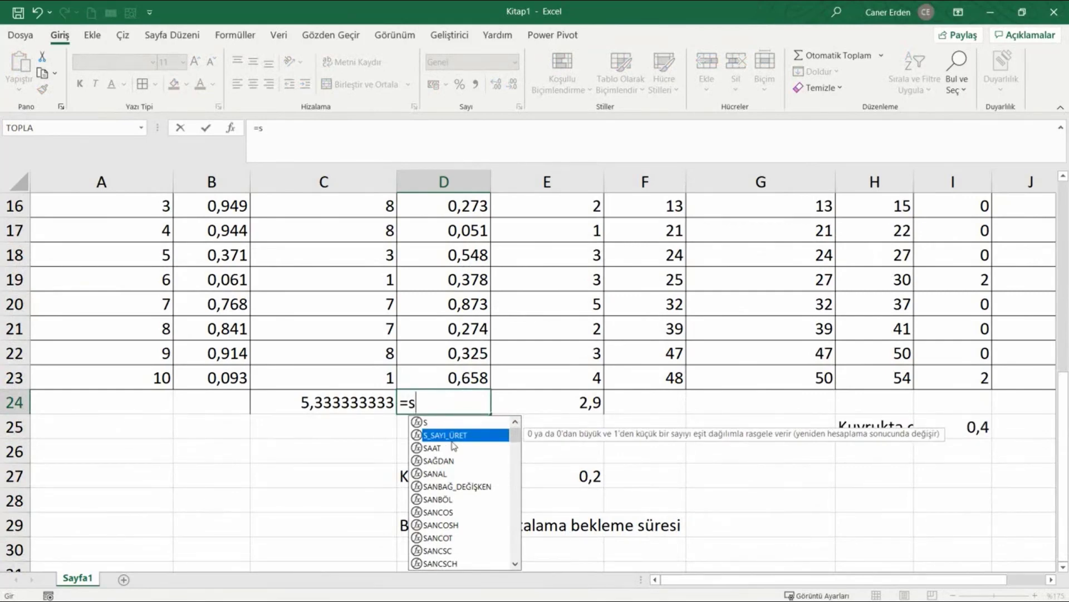
key("Escape")
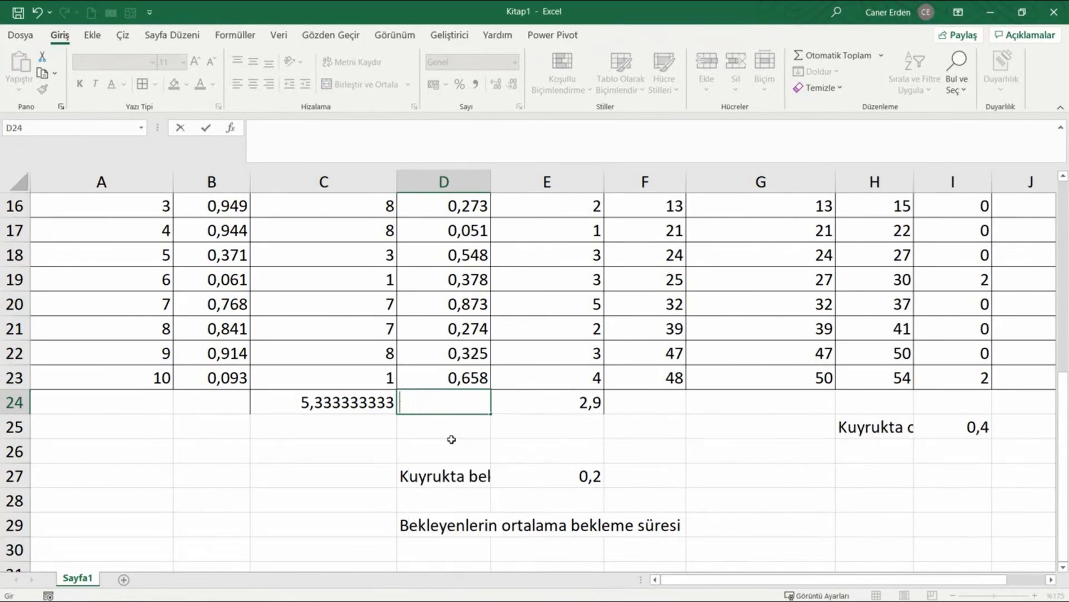
left_click(449, 446)
scroll(440, 450, "up", 2)
scroll(440, 450, "up", 1)
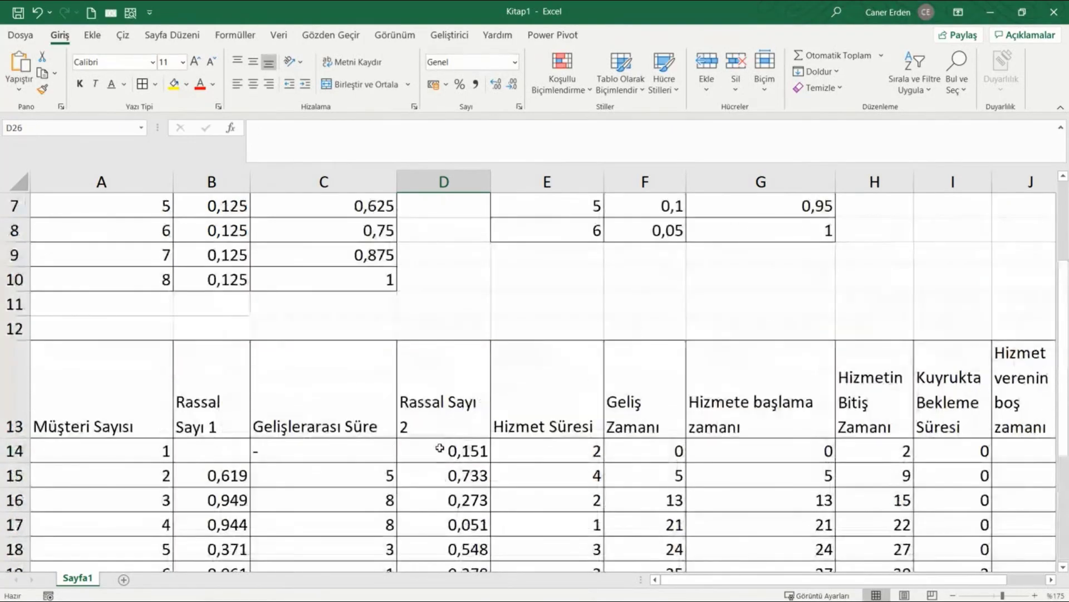
scroll(409, 434, "down", 1)
scroll(408, 434, "down", 1)
left_click_drag(210, 261, 223, 515)
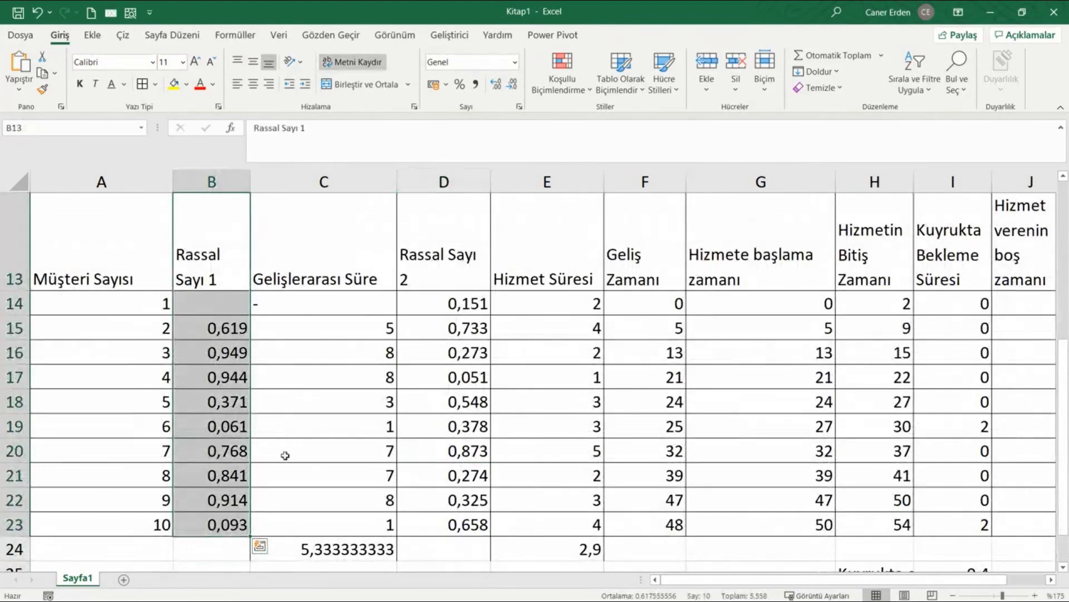
left_click_drag(518, 257, 568, 529)
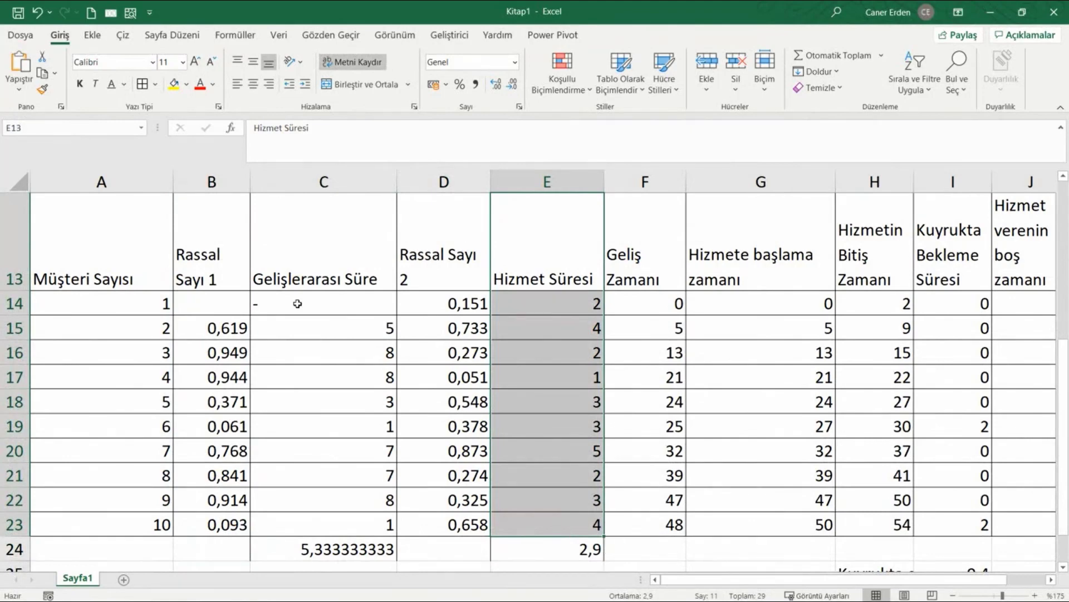
left_click_drag(323, 240, 364, 520)
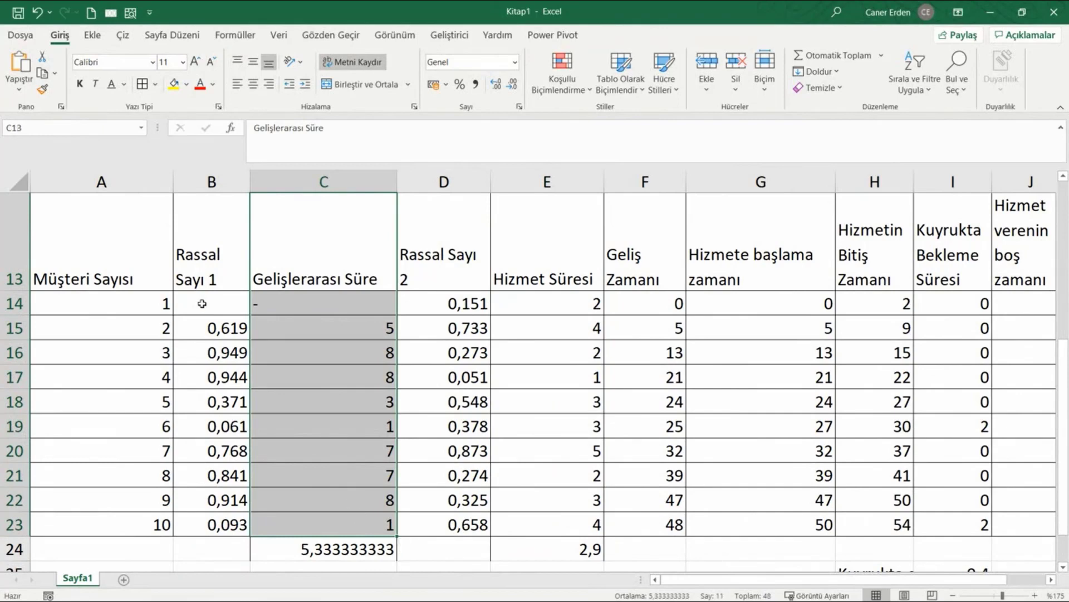
left_click_drag(199, 262, 229, 525)
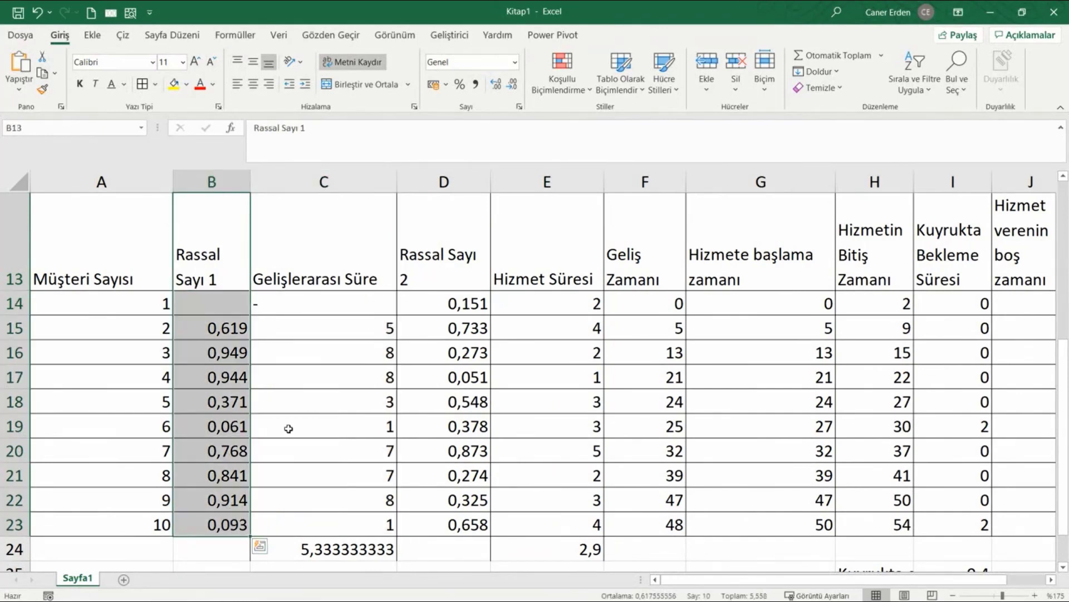
left_click(233, 328)
left_click(356, 341)
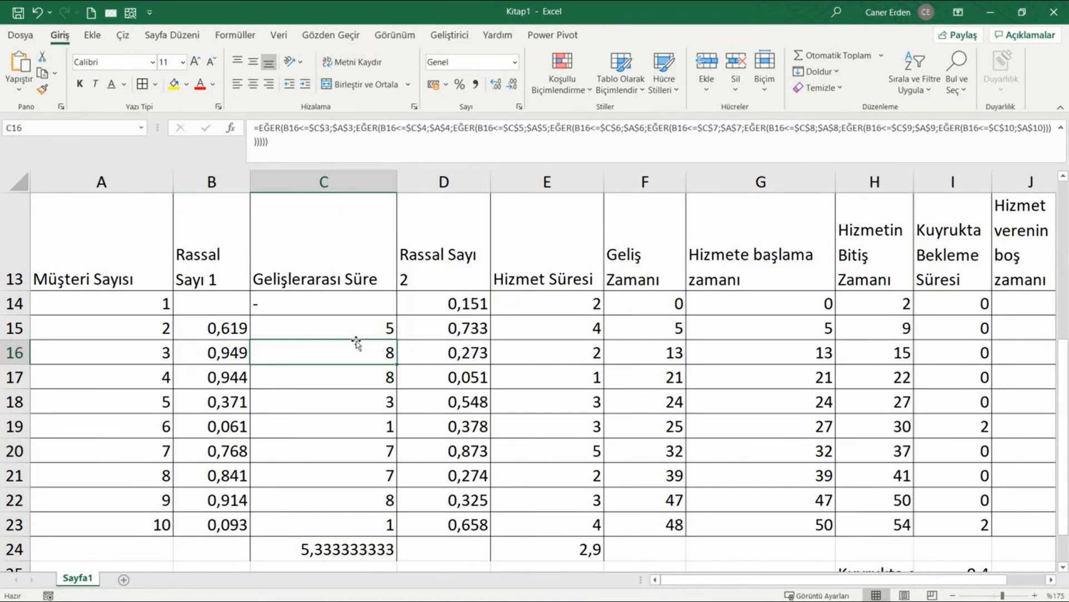
left_click(353, 381)
left_click(246, 405)
left_click(309, 410)
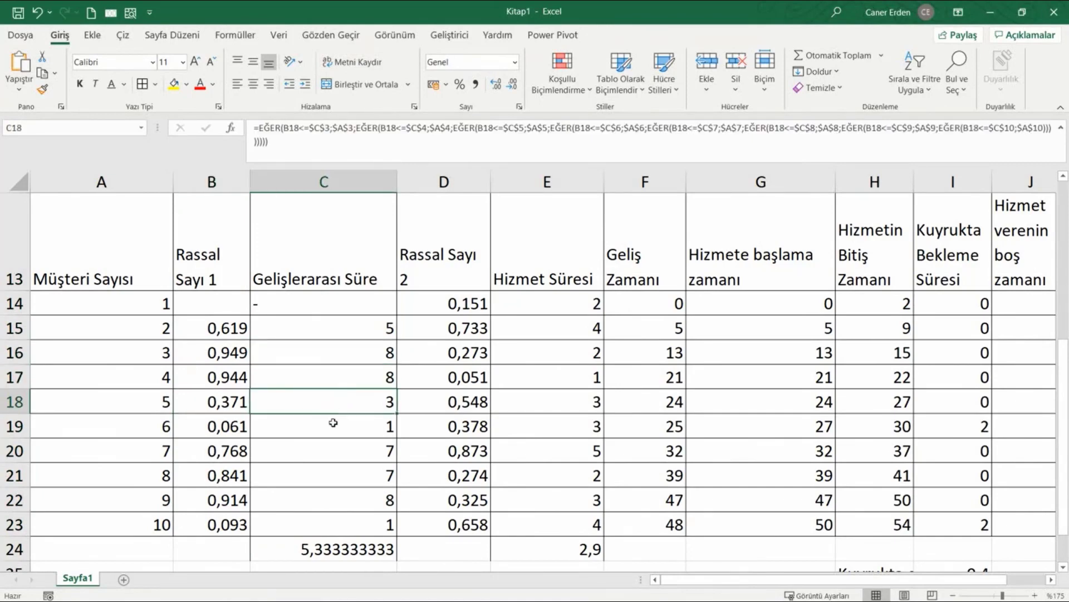
left_click(333, 424)
left_click(247, 429)
left_click_drag(479, 303, 484, 527)
left_click(552, 345)
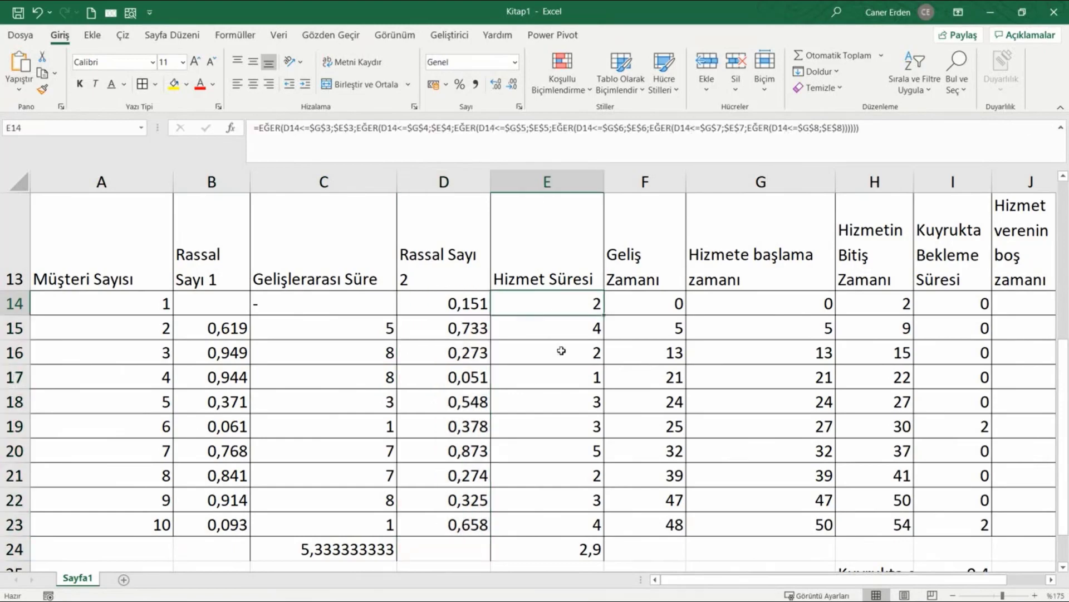
left_click(562, 376)
left_click(565, 460)
left_click(561, 501)
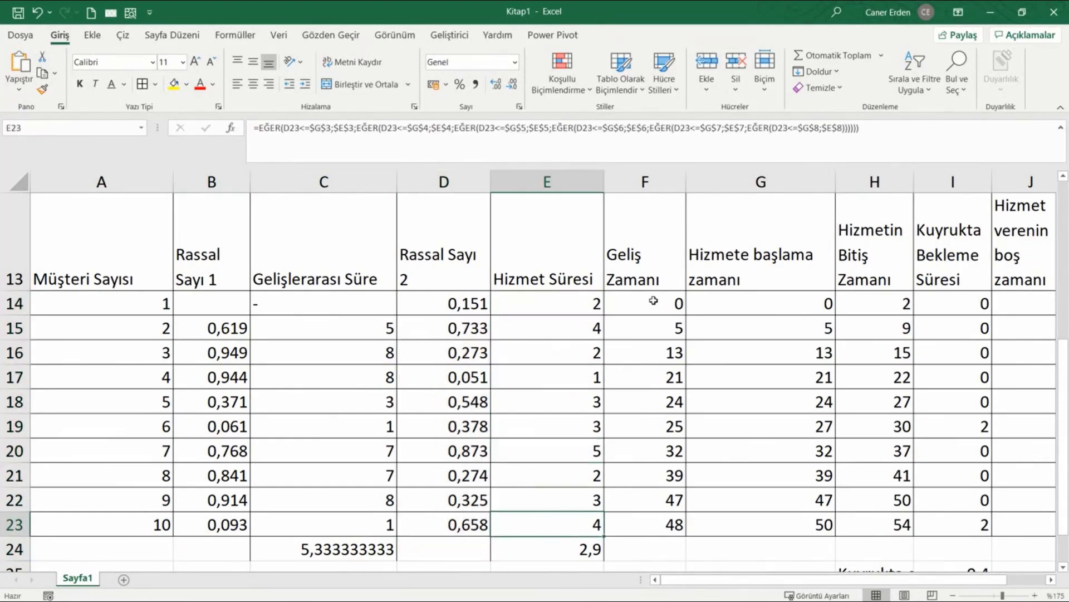
mouse_move(651, 301)
left_mouse_down()
mouse_move(1029, 510)
mouse_move(1030, 527)
left_mouse_up()
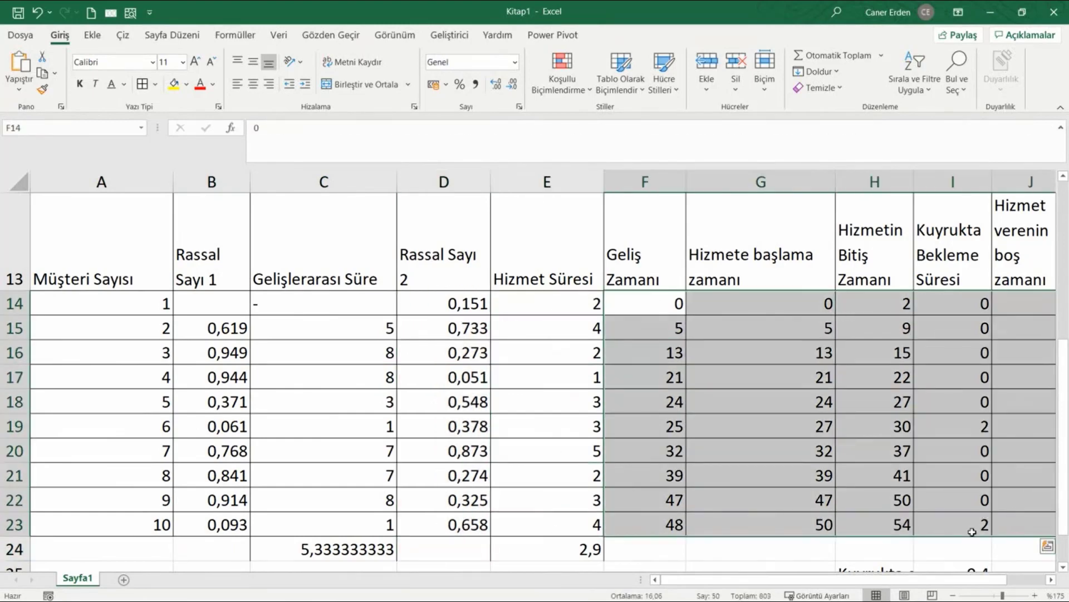
left_click_drag(972, 579, 974, 584)
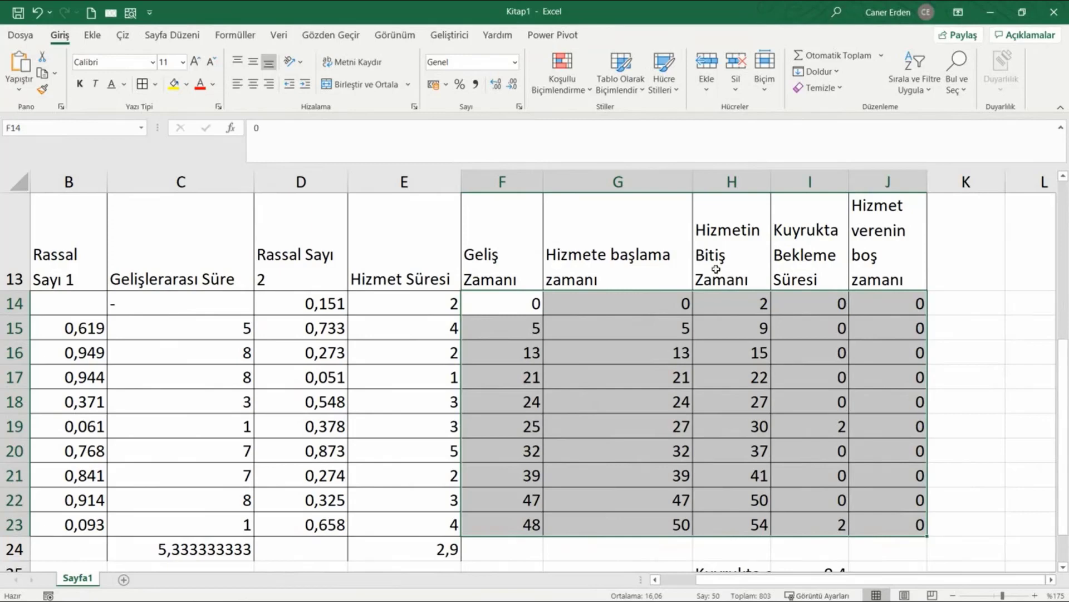
mouse_move(806, 264)
left_mouse_down()
mouse_move(824, 525)
mouse_move(808, 522)
left_mouse_up()
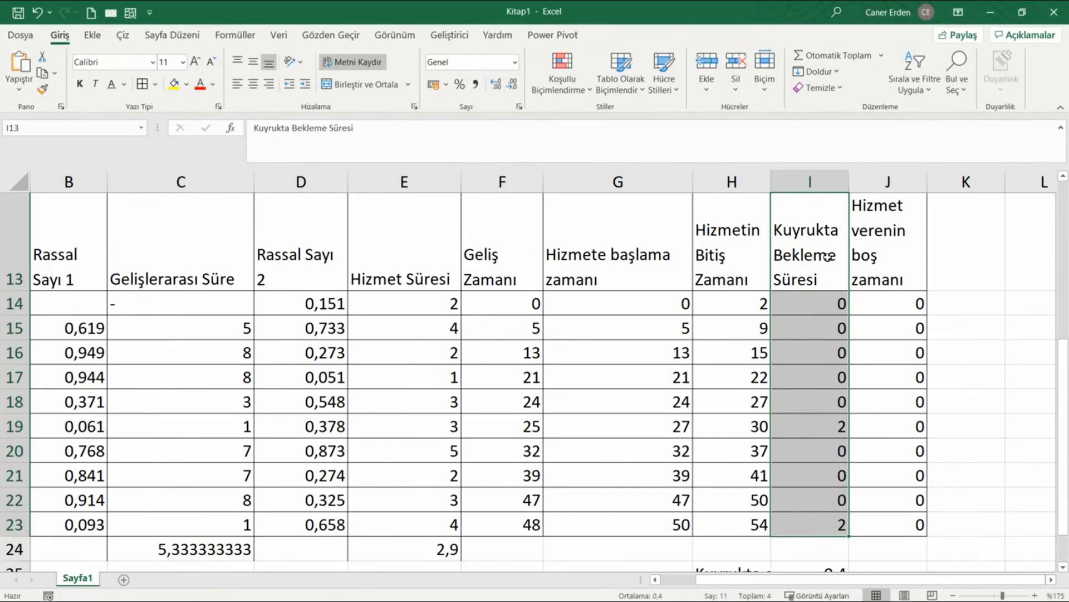
left_click_drag(828, 257, 824, 529)
left_click_drag(895, 236, 898, 527)
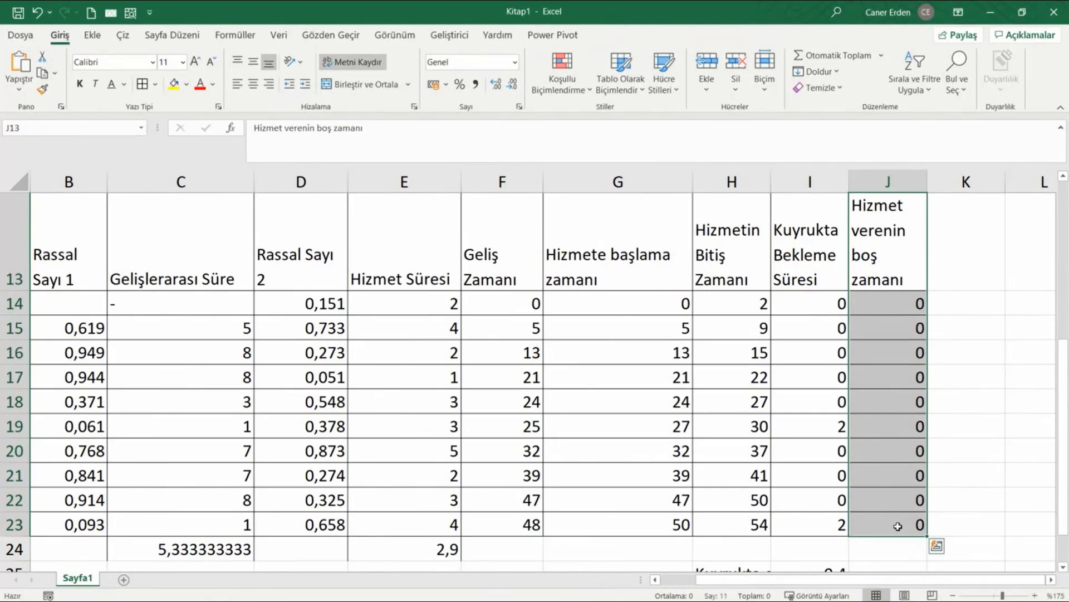
left_click_drag(882, 271, 886, 532)
mouse_move(811, 261)
left_mouse_down()
mouse_move(828, 335)
mouse_move(834, 523)
left_mouse_up()
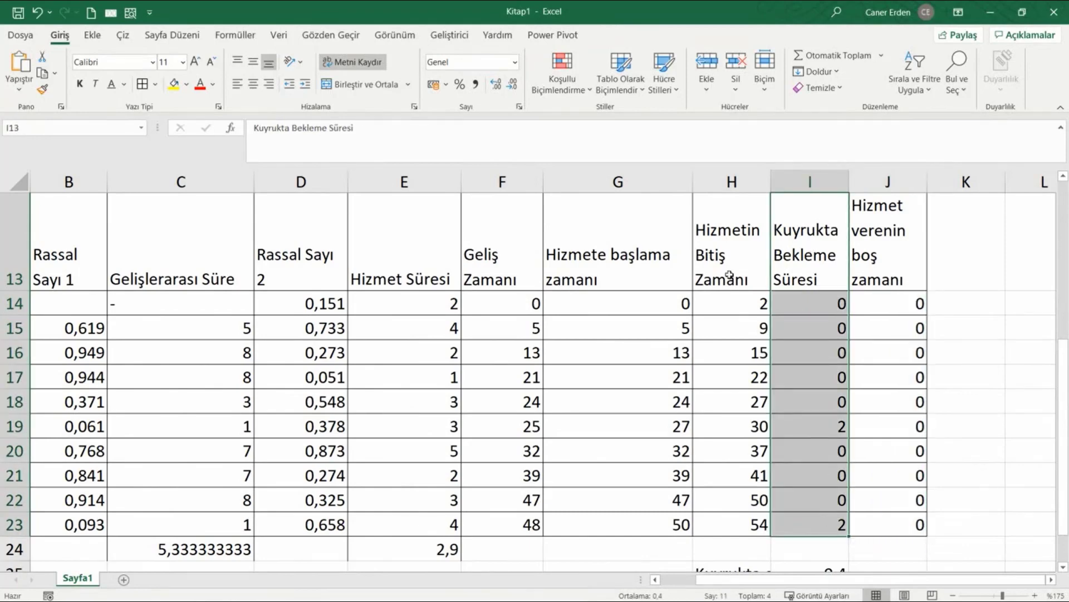
left_click_drag(652, 242, 736, 523)
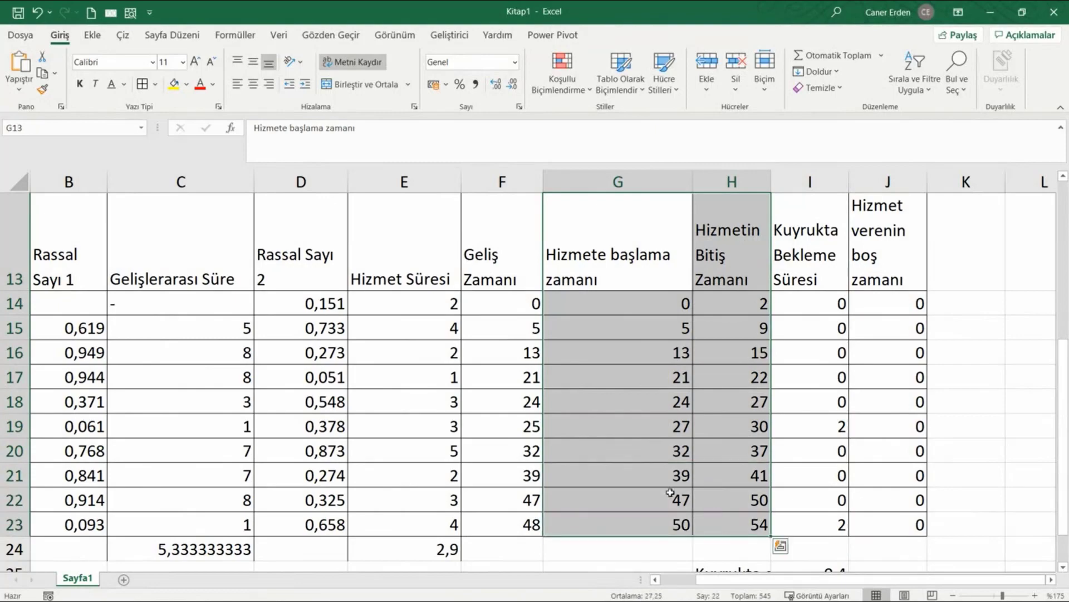
scroll(418, 312, "down", 3)
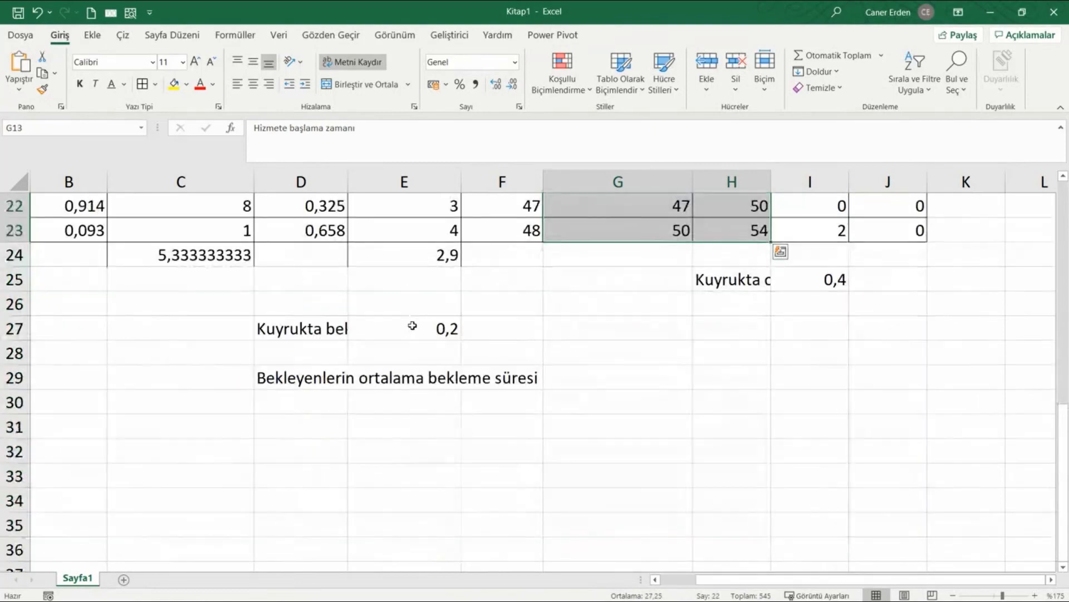
scroll(412, 325, "up", 3)
scroll(425, 319, "up", 4)
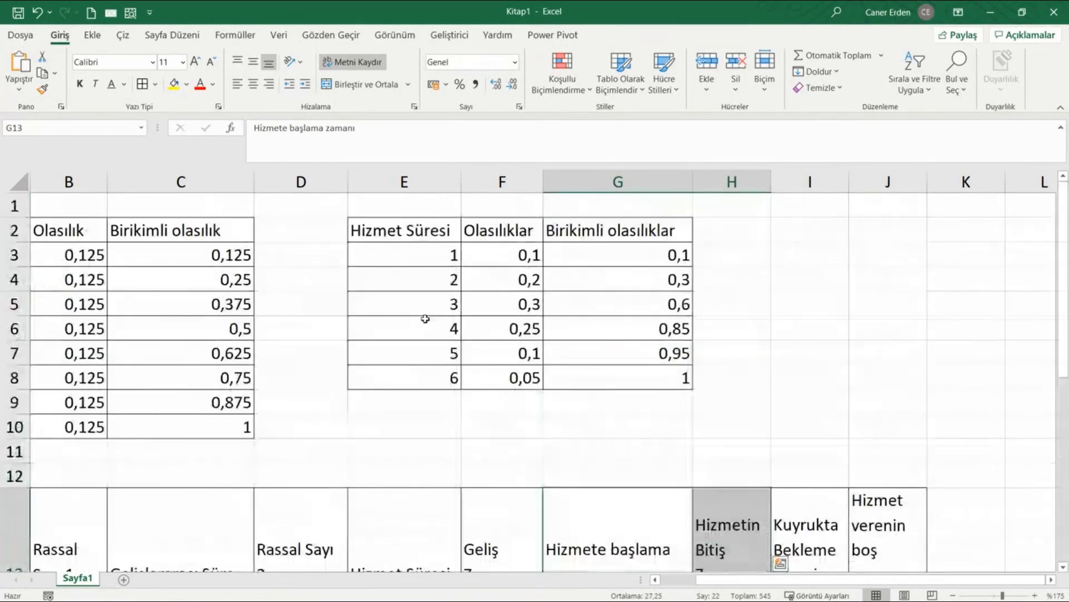